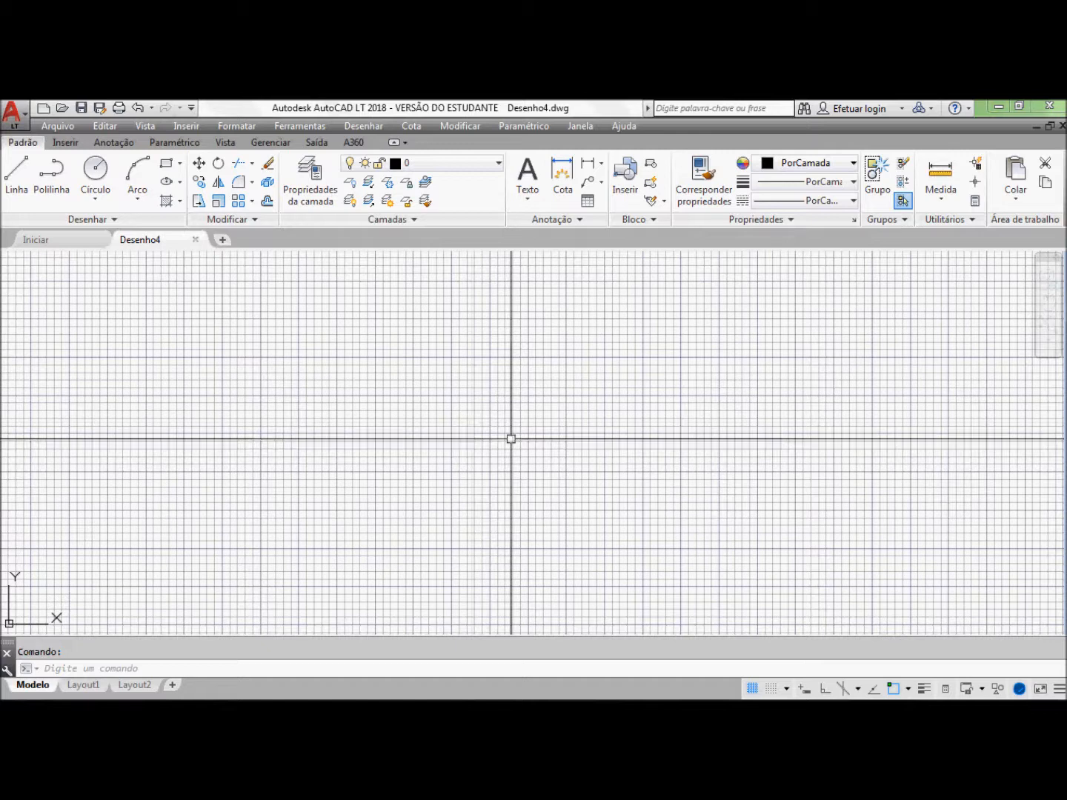
{"action": "right_click", "coordinate": [517, 432], "text": "shift"}
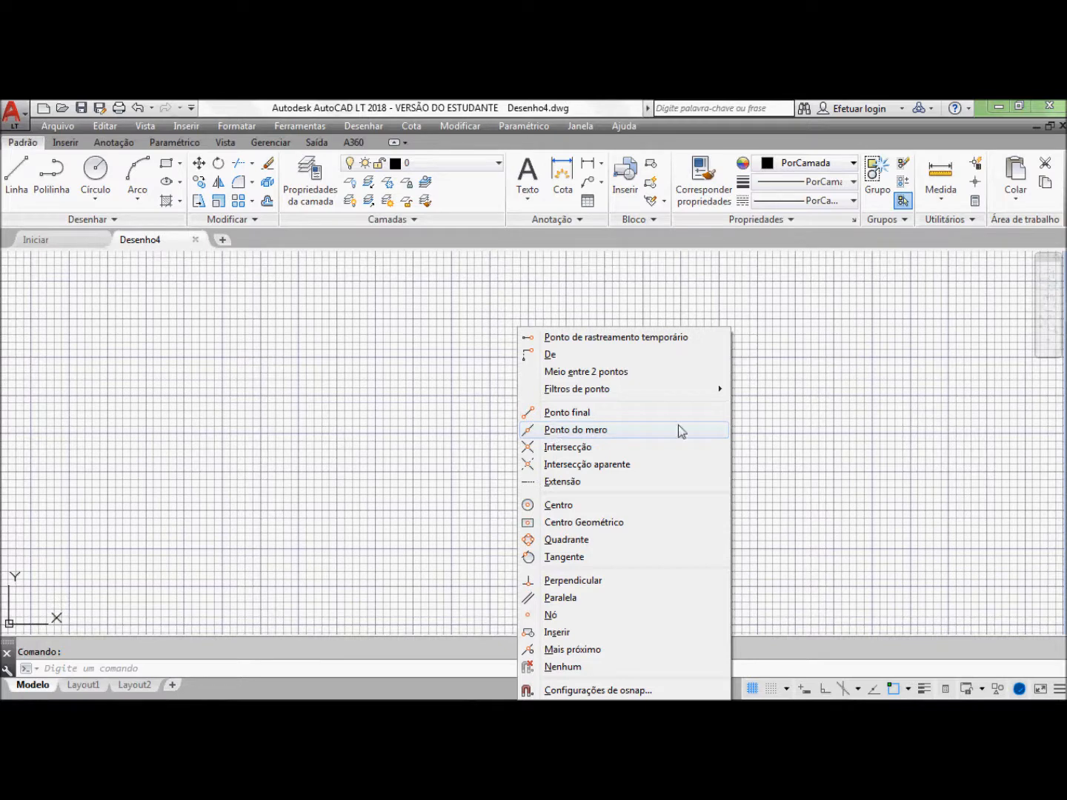
{"action": "left_click", "coordinate": [804, 444]}
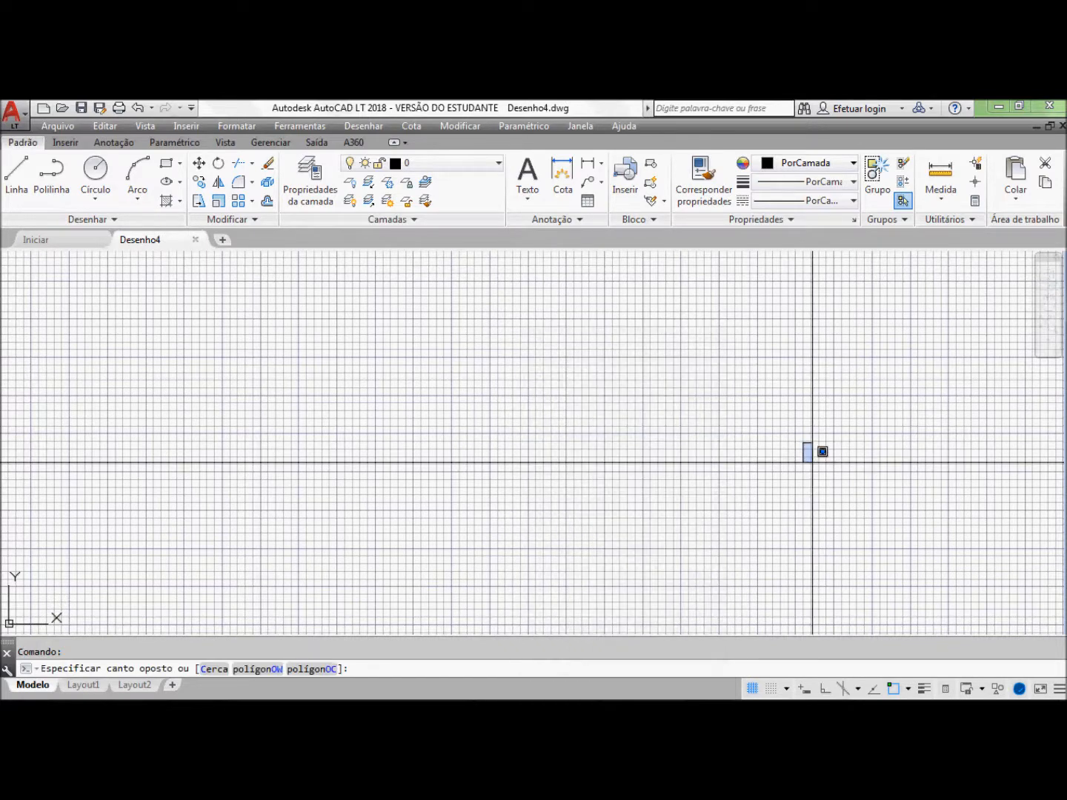
{"action": "left_click", "coordinate": [871, 536]}
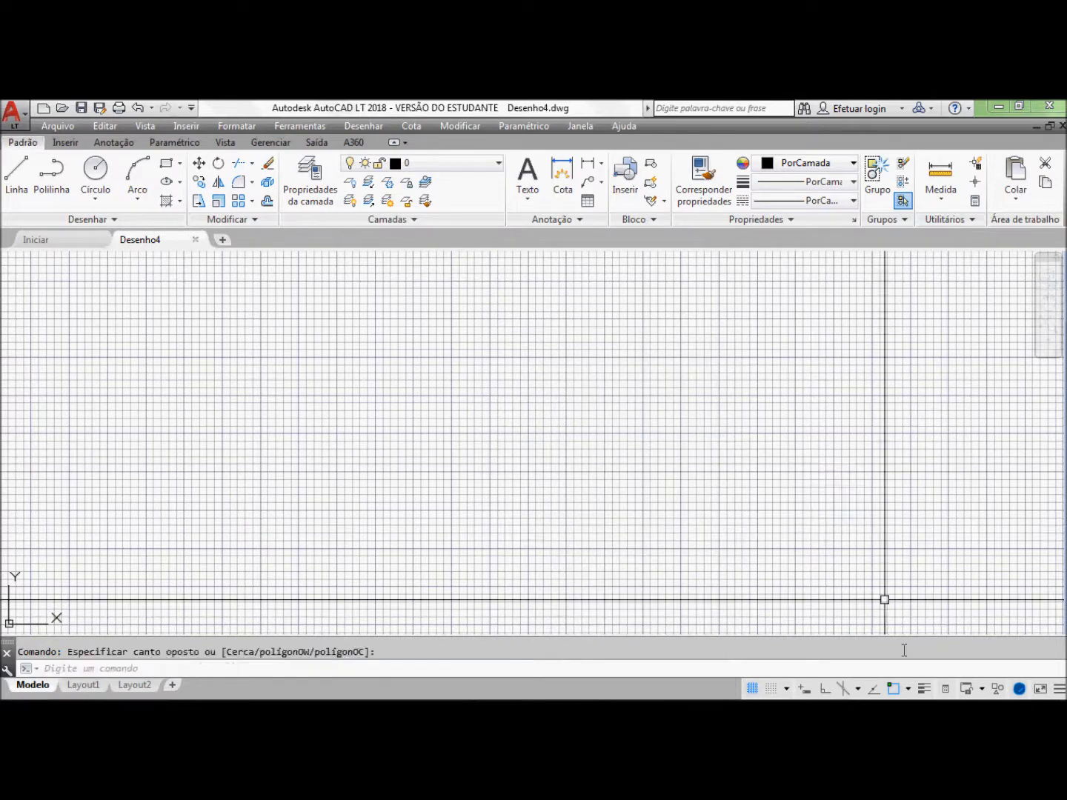
{"action": "left_click", "coordinate": [910, 690]}
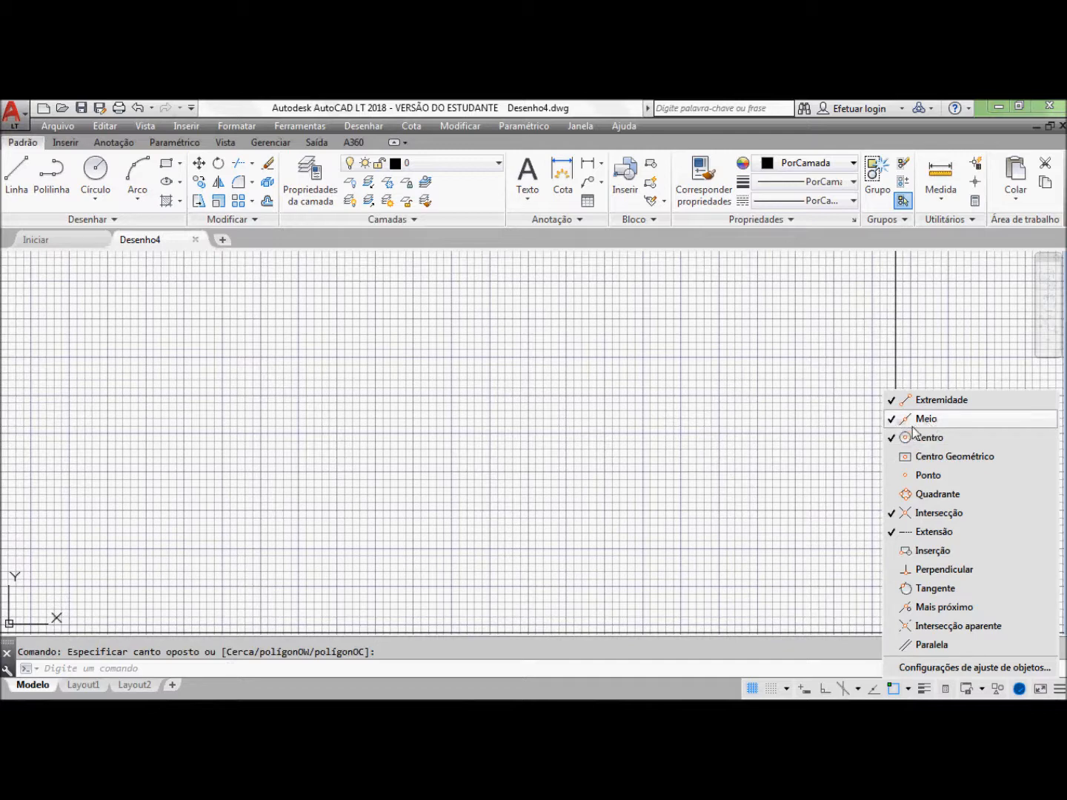
{"action": "left_click", "coordinate": [704, 453]}
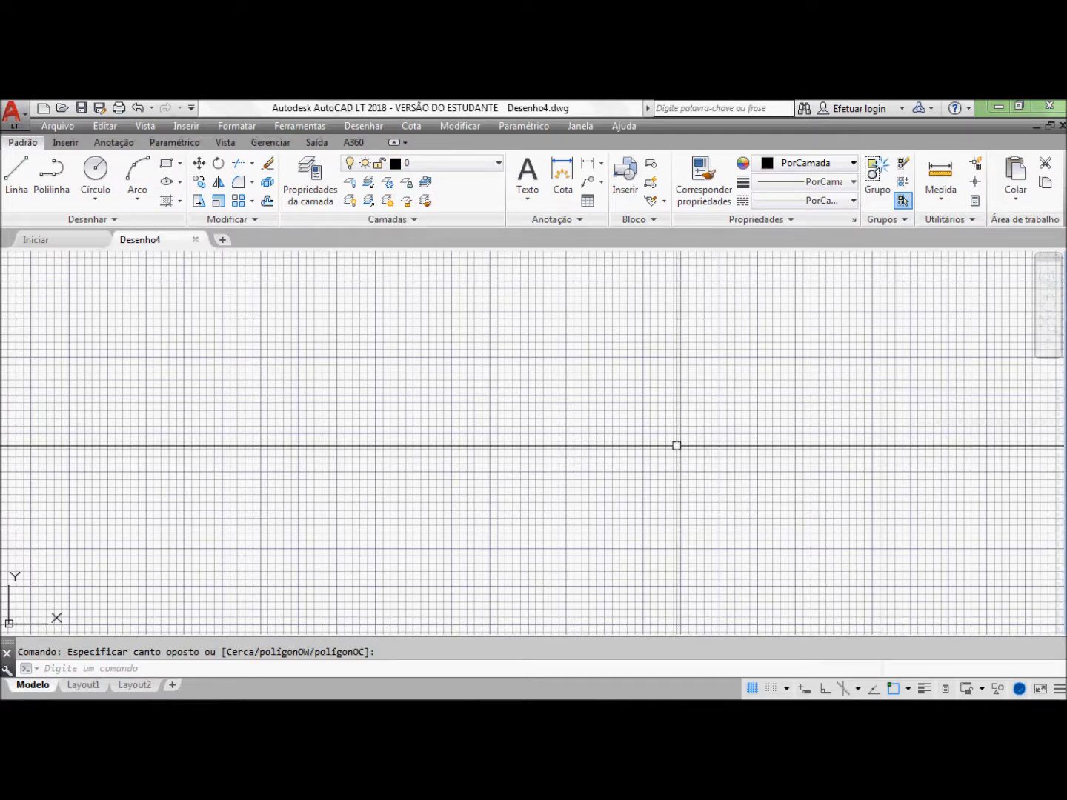
{"action": "key", "text": "alt+Tab"}
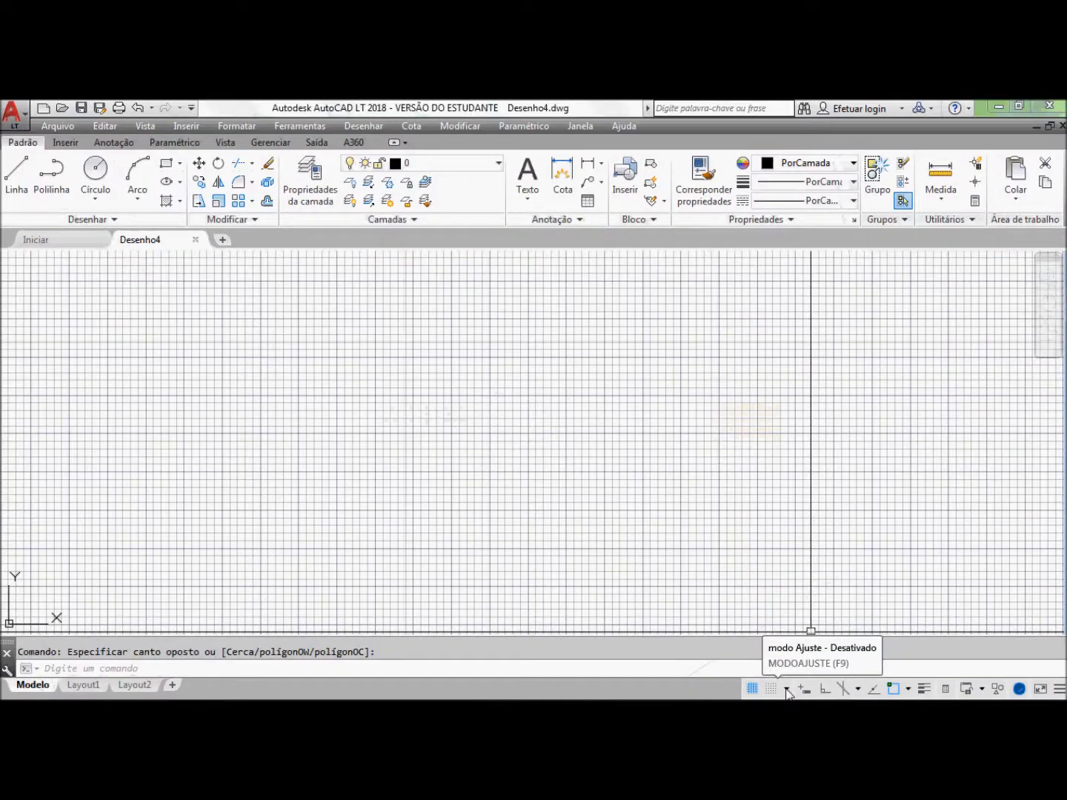
Step: Set the grid's X and Y spacing to 5 with a major line every 1, disabling the adaptive grid and display beyond limits
{"action": "left_click", "coordinate": [786, 690]}
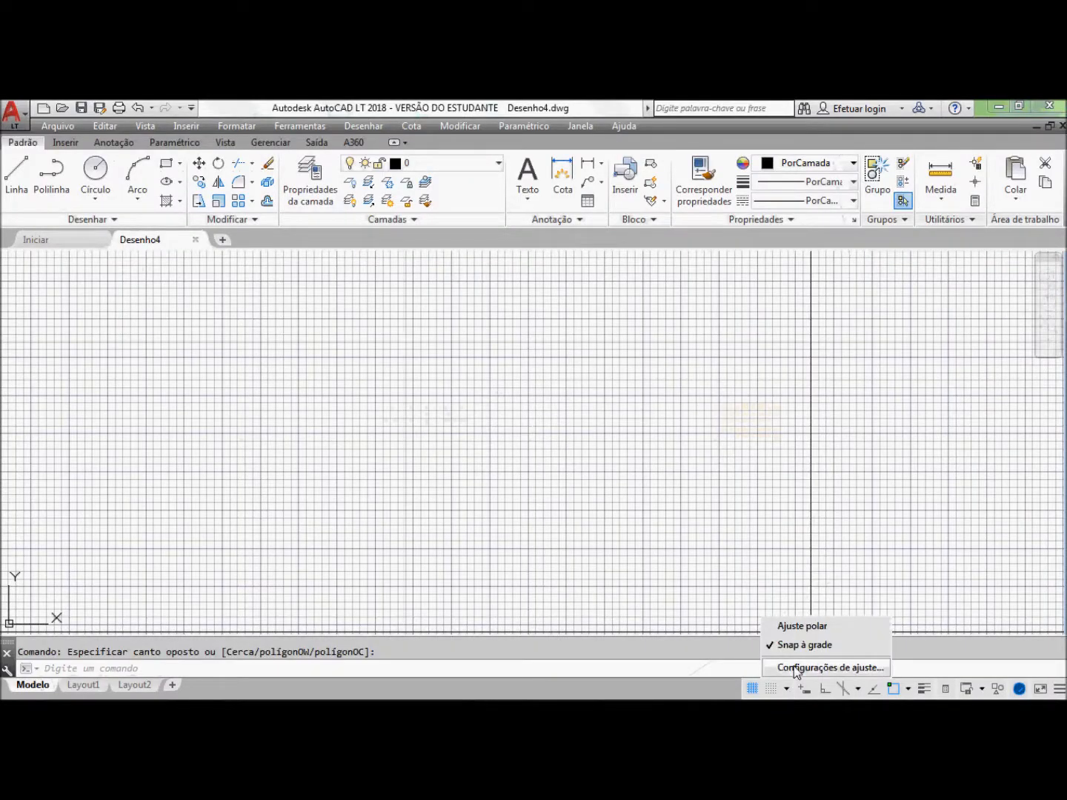
{"action": "left_click", "coordinate": [796, 669]}
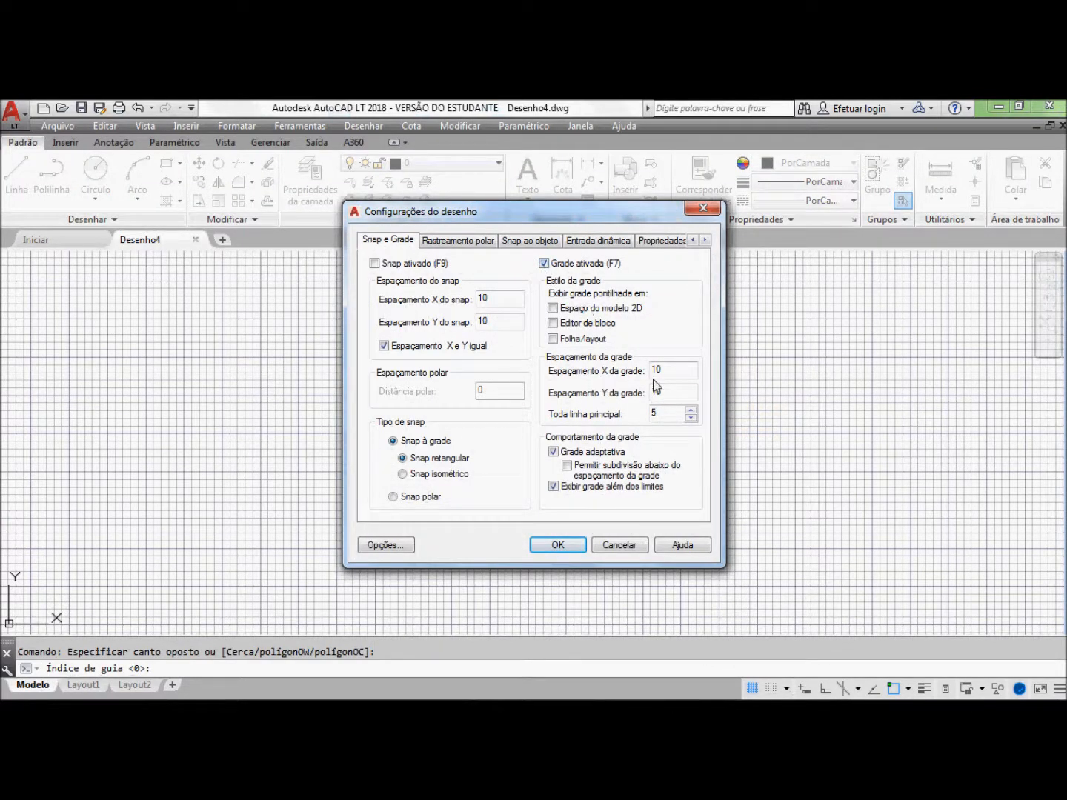
{"action": "left_click_drag", "start_coordinate": [668, 371], "coordinate": [649, 372]}
{"action": "type", "text": "5"}
{"action": "left_click", "coordinate": [660, 392]}
{"action": "key", "text": "Tab"}
{"action": "left_click", "coordinate": [553, 452]}
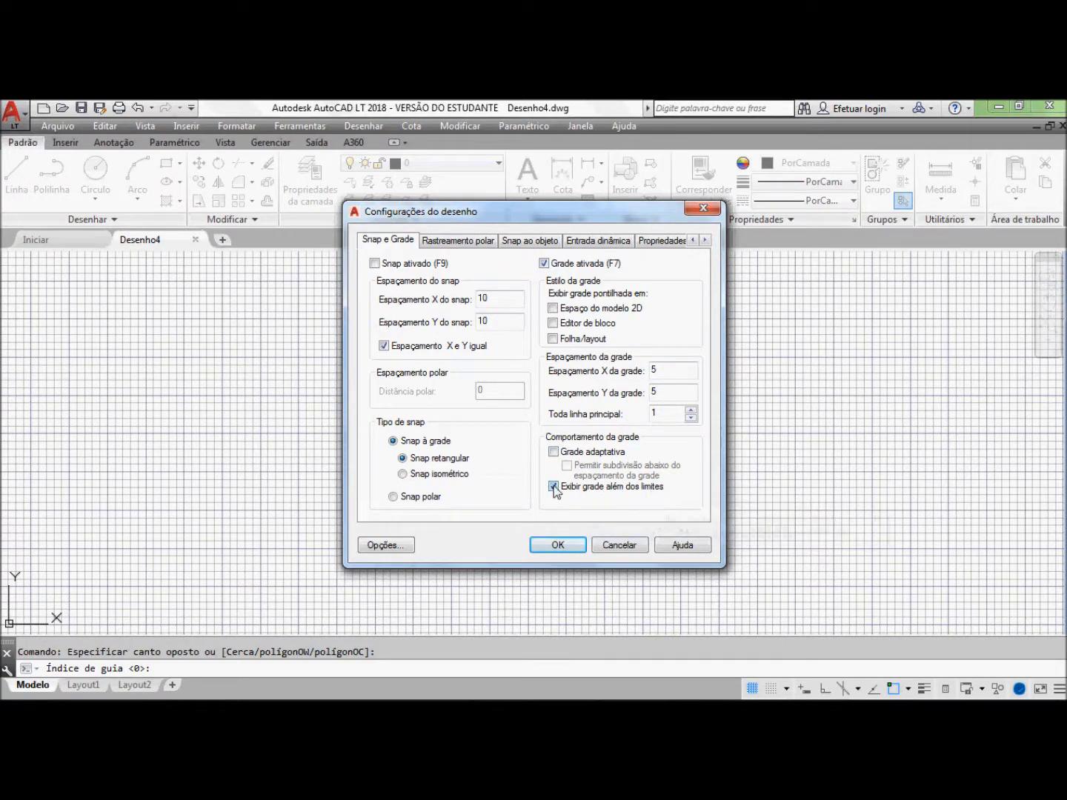
{"action": "left_click", "coordinate": [555, 544]}
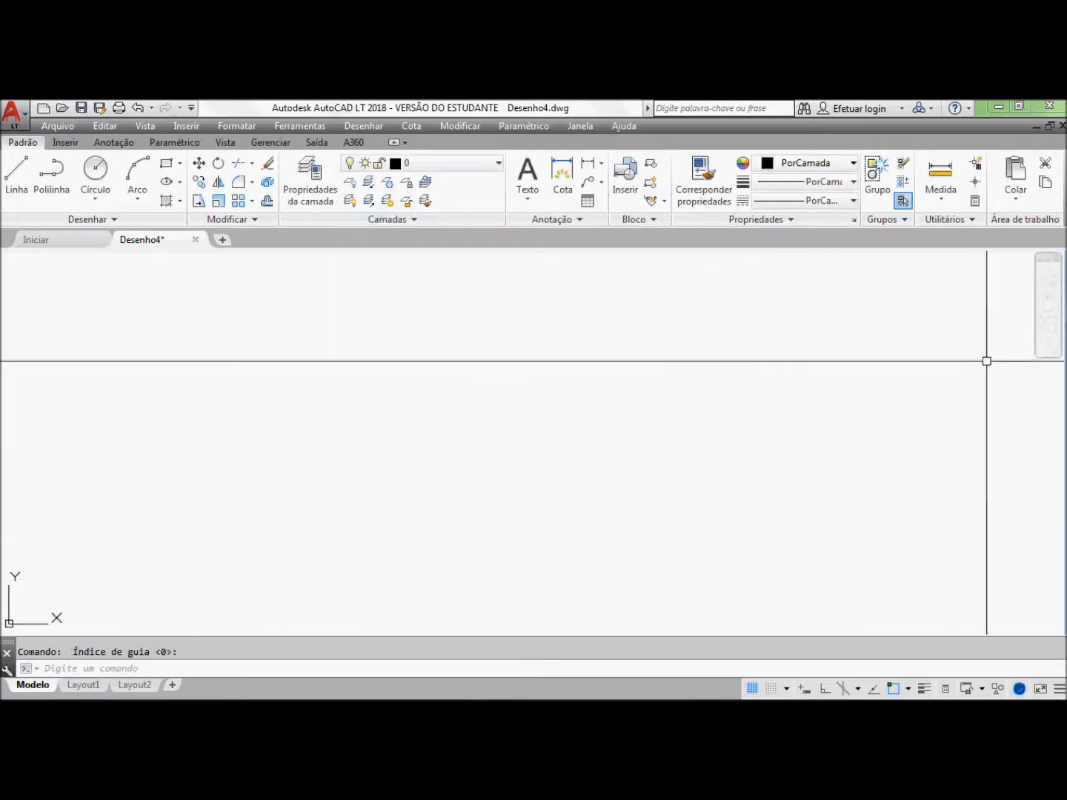
Step: Turn on grid snap and set its X and Y spacing to 2.5
{"action": "left_click", "coordinate": [1051, 342]}
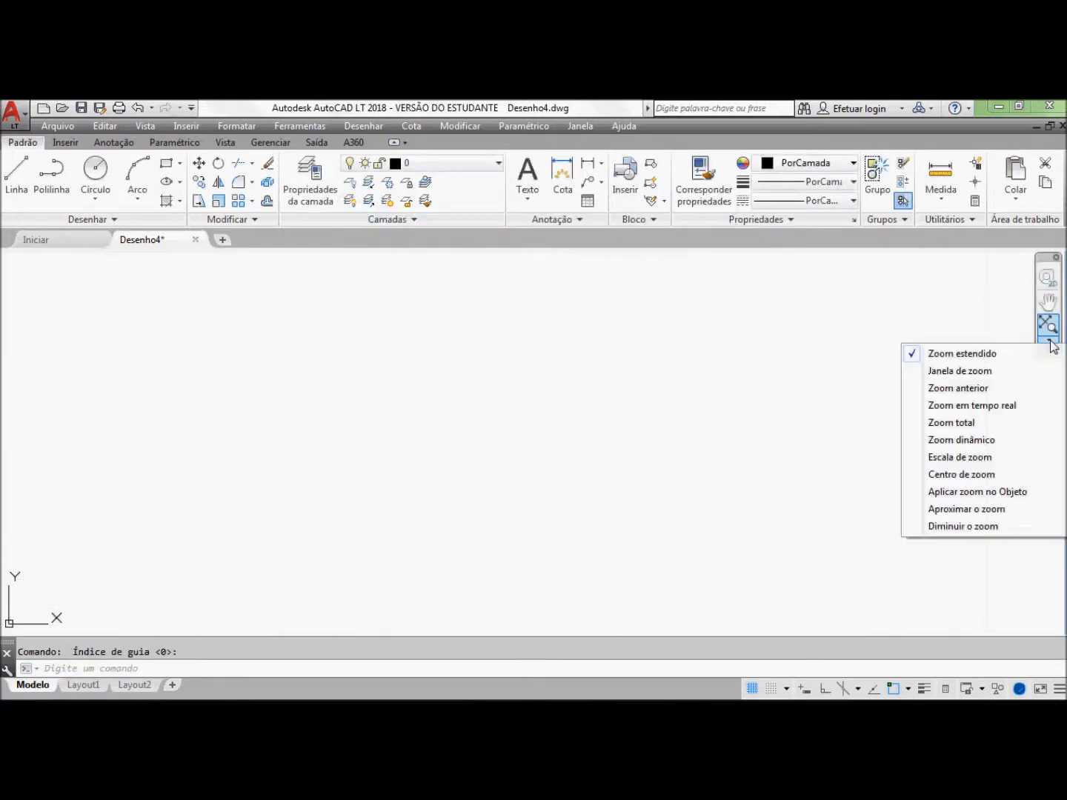
{"action": "left_click", "coordinate": [968, 422]}
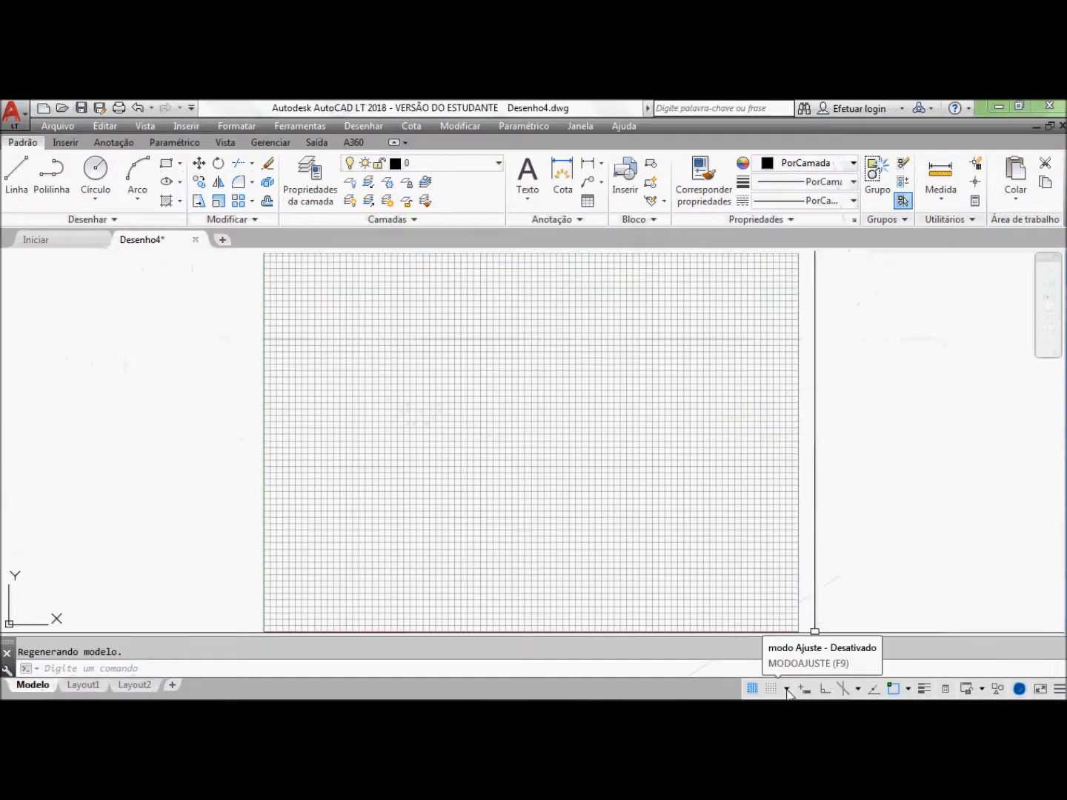
{"action": "left_click", "coordinate": [787, 690]}
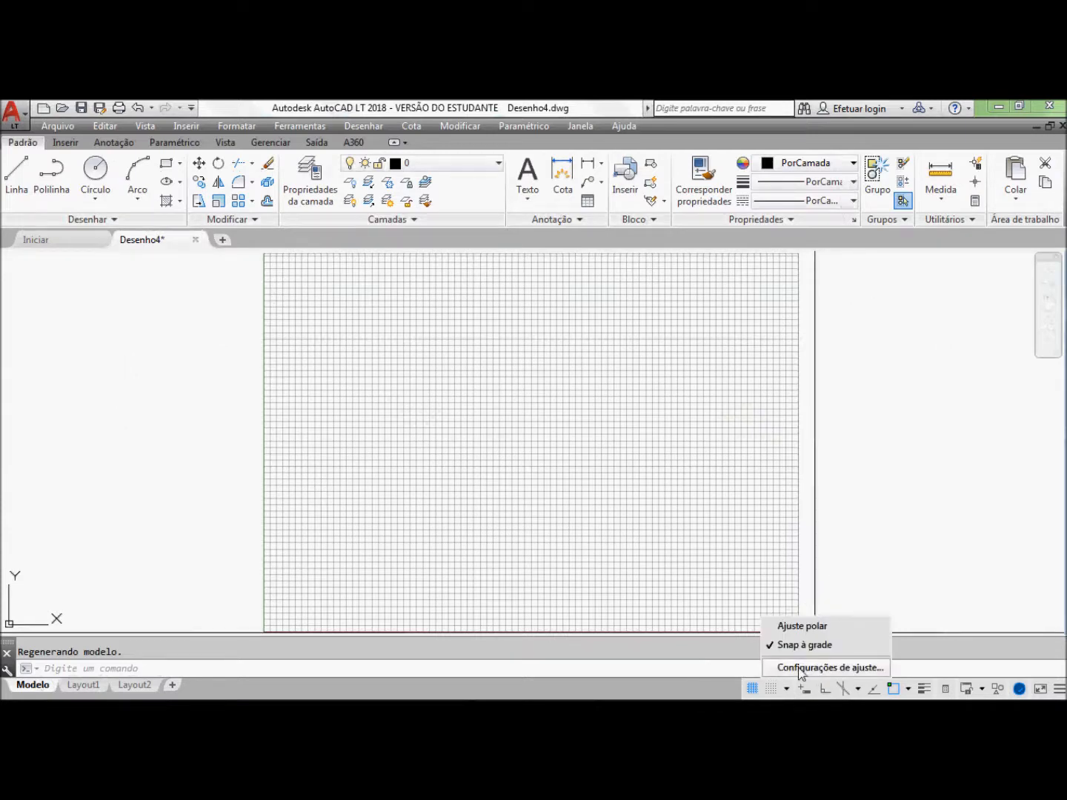
{"action": "left_click", "coordinate": [787, 667]}
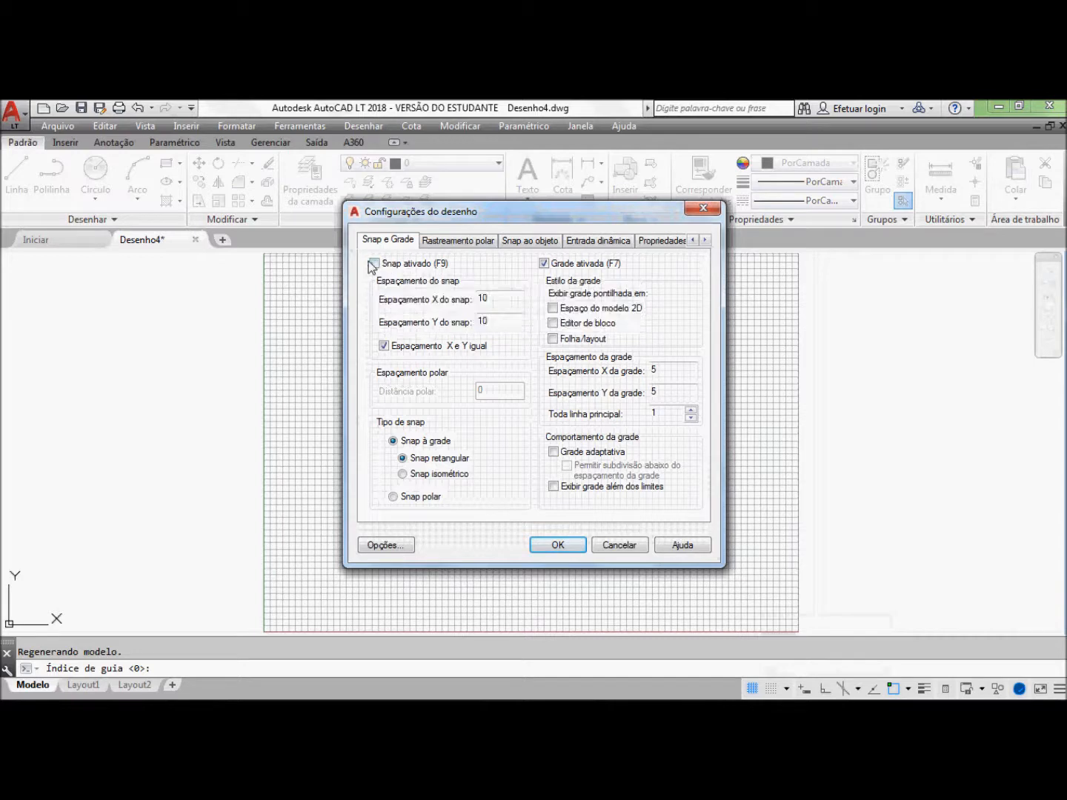
{"action": "double_click", "coordinate": [504, 301]}
{"action": "left_click", "coordinate": [499, 325]}
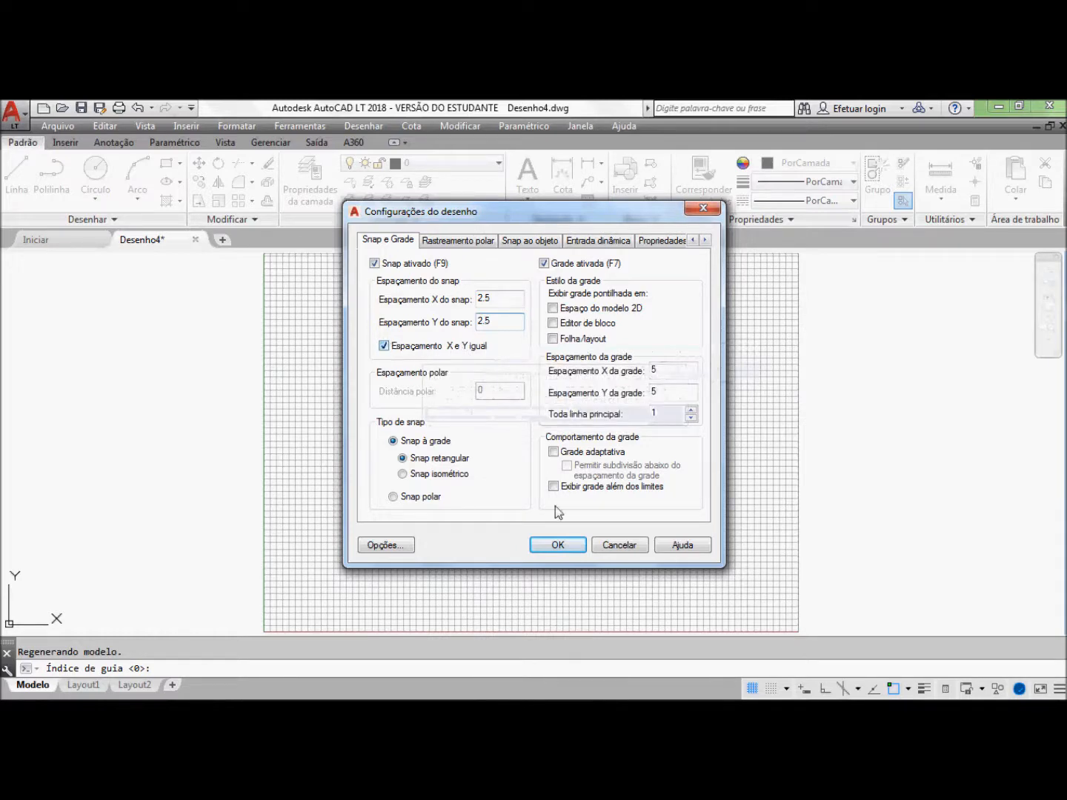
{"action": "left_click", "coordinate": [568, 546]}
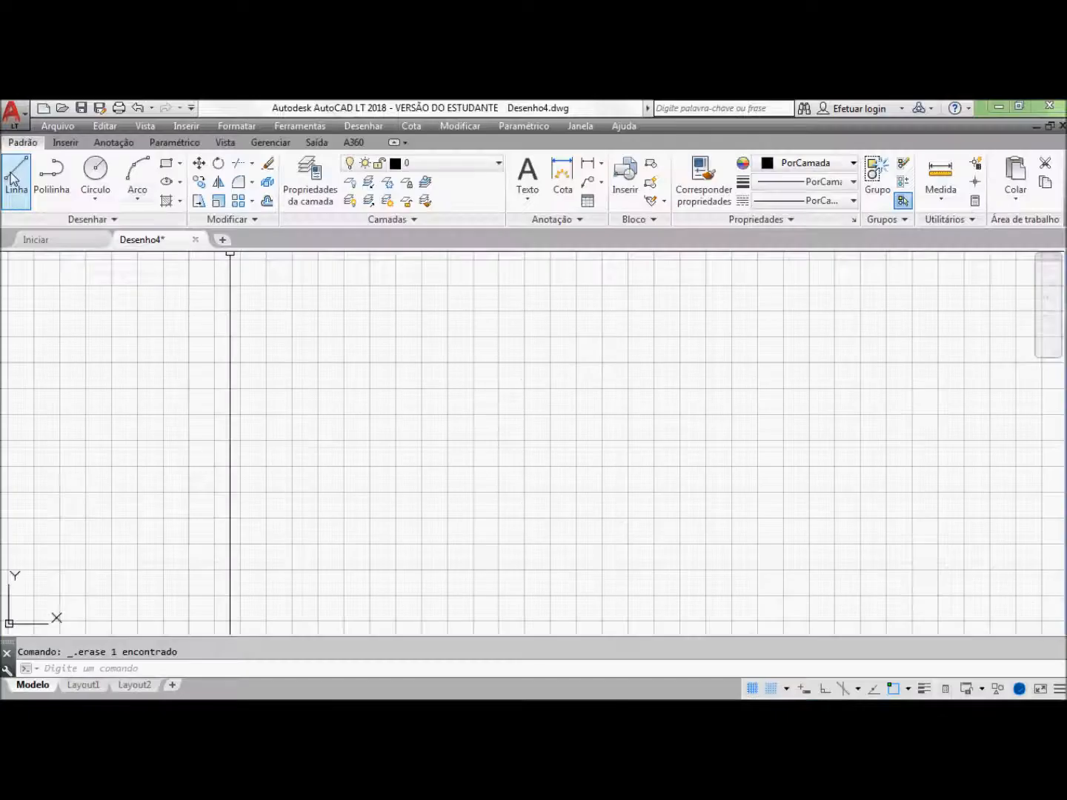
Step: Draw a horizontal line about 23 grid squares long across the upper part of the drawing
{"action": "left_click", "coordinate": [17, 175]}
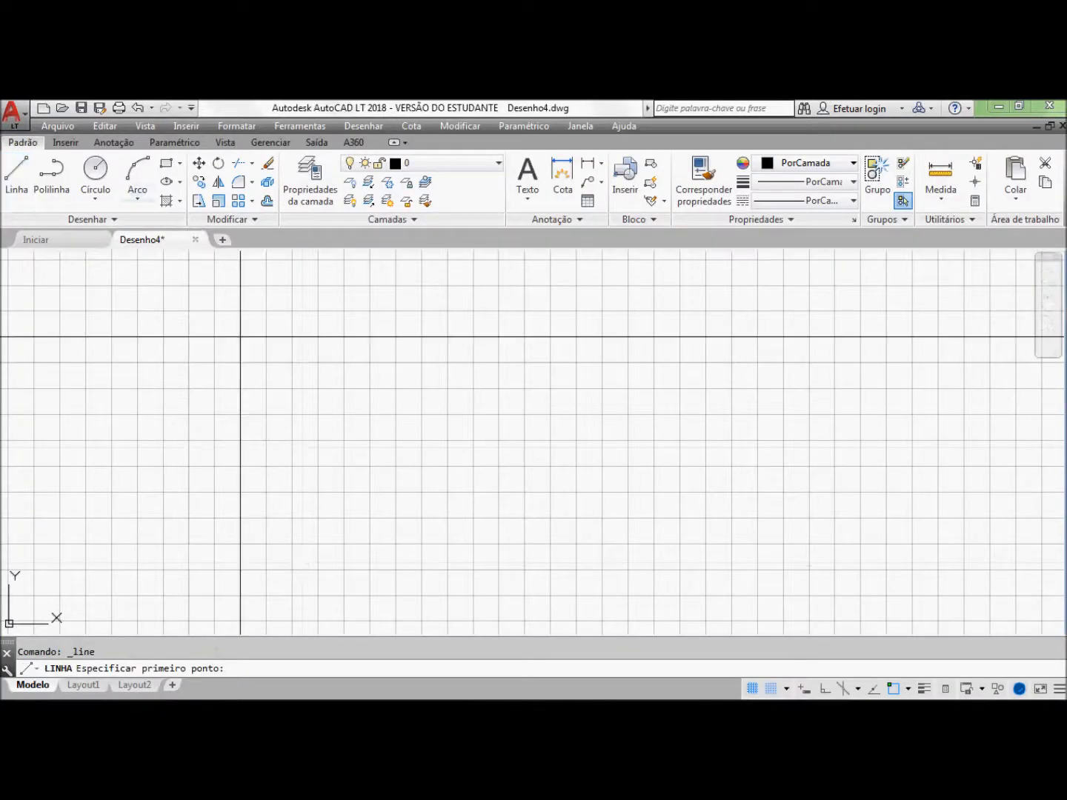
{"action": "left_click", "coordinate": [240, 337]}
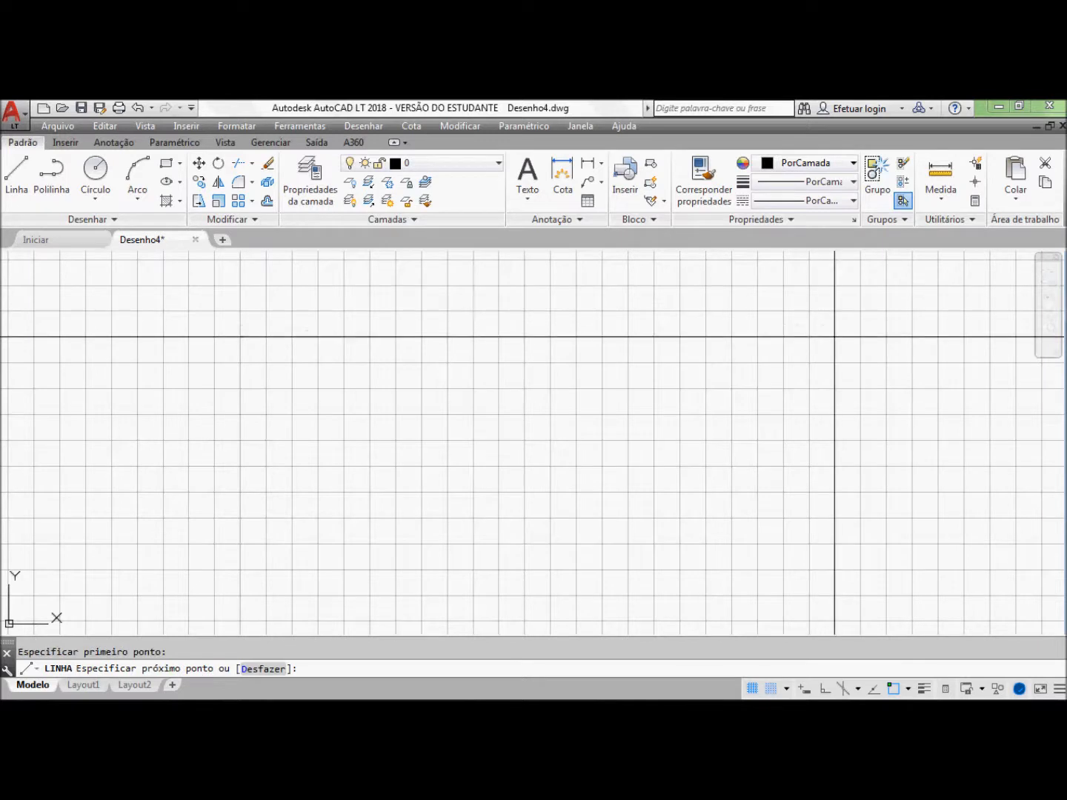
{"action": "left_click", "coordinate": [835, 337]}
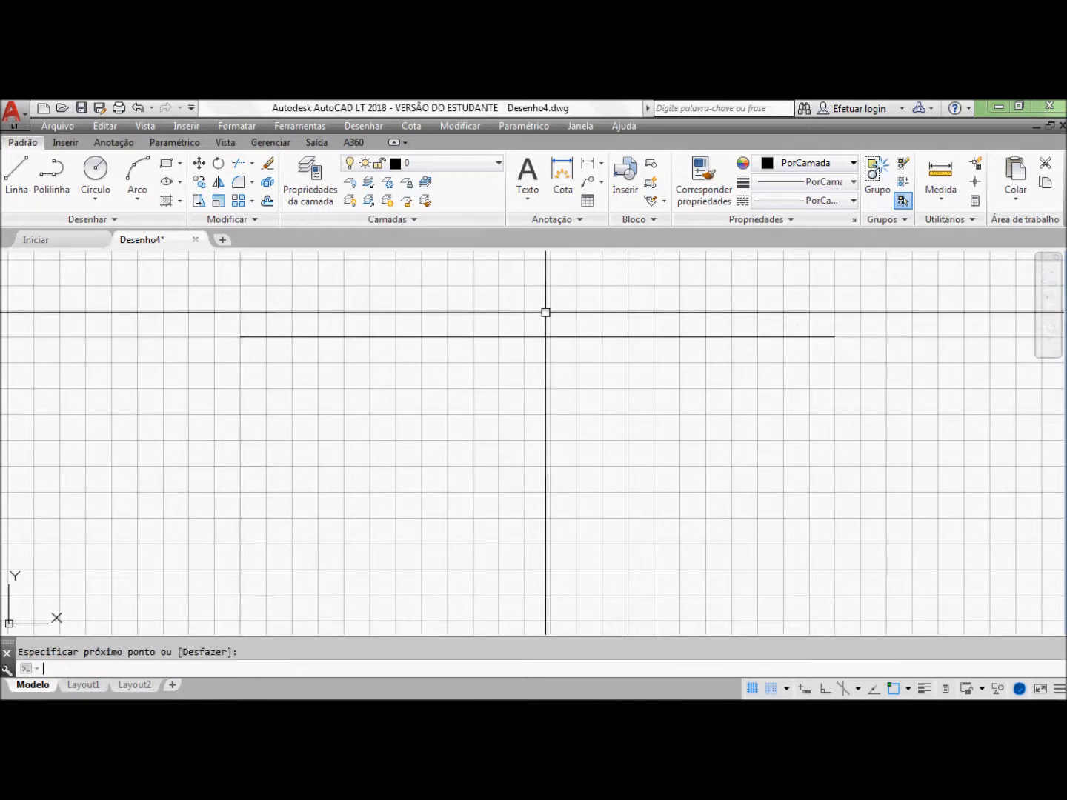
{"action": "key", "text": "Return"}
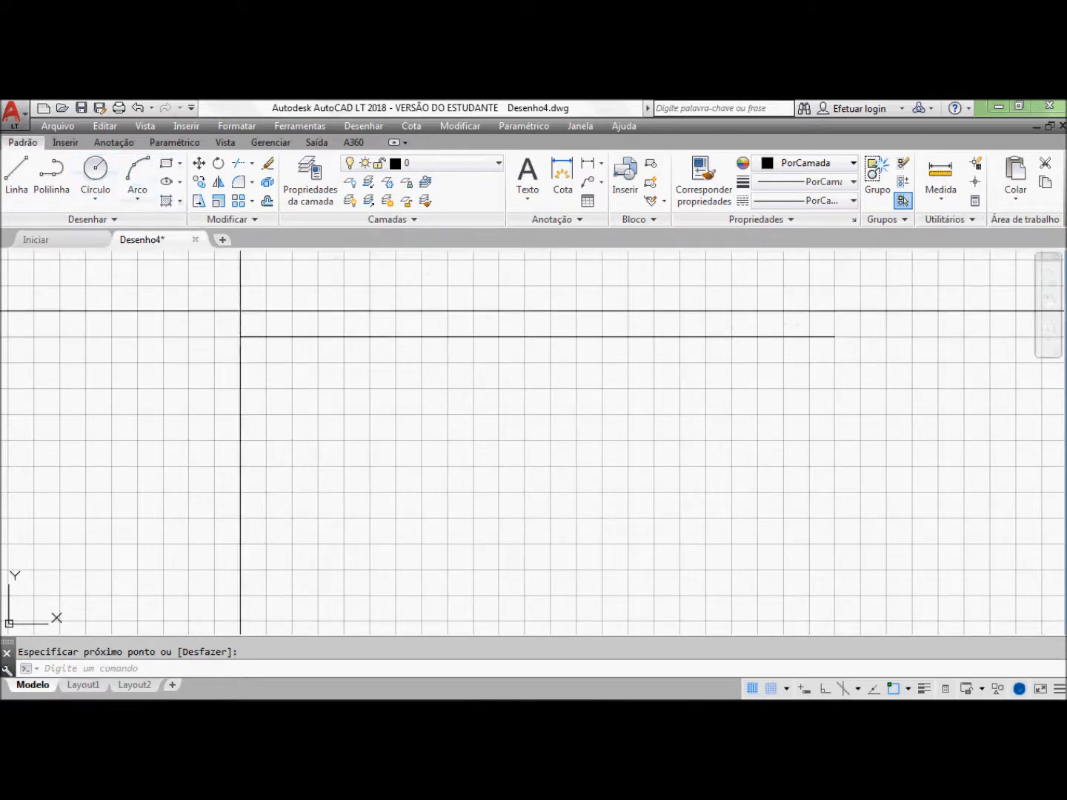
Step: Draw a resistor below the line as a rectangle 1 by 3 grid squares with half-square vertical leads at its top and bottom midpoints
{"action": "left_click", "coordinate": [265, 389]}
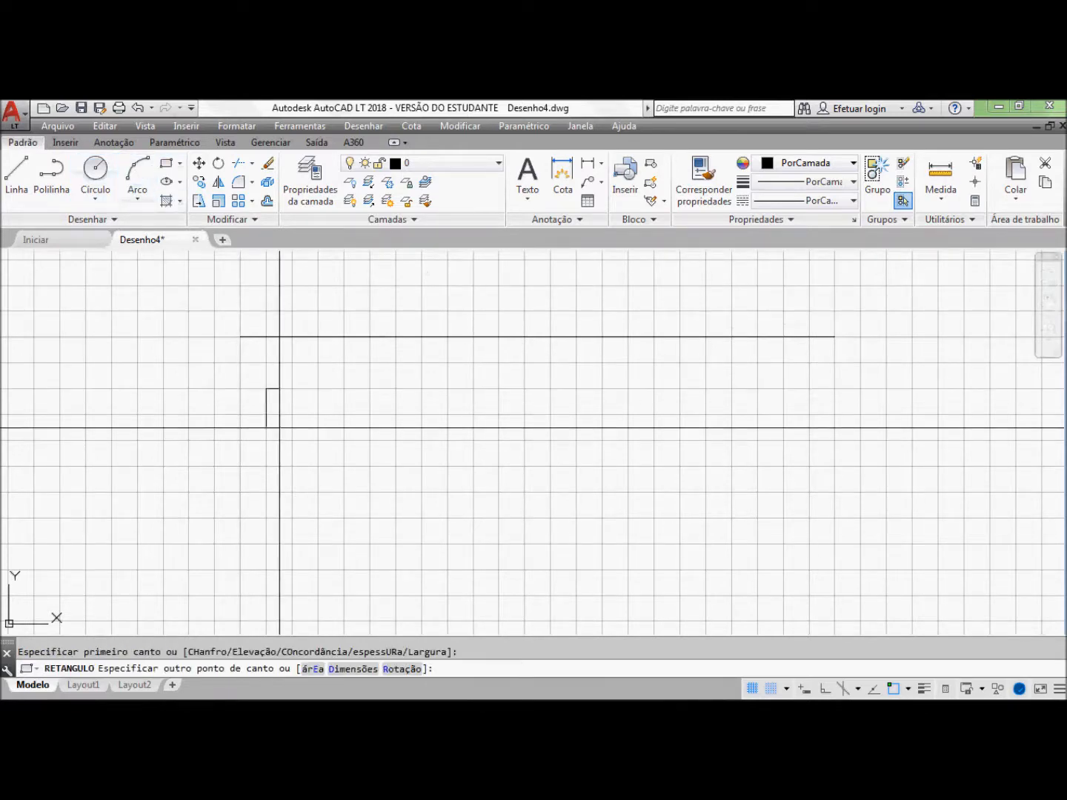
{"action": "left_click", "coordinate": [292, 466]}
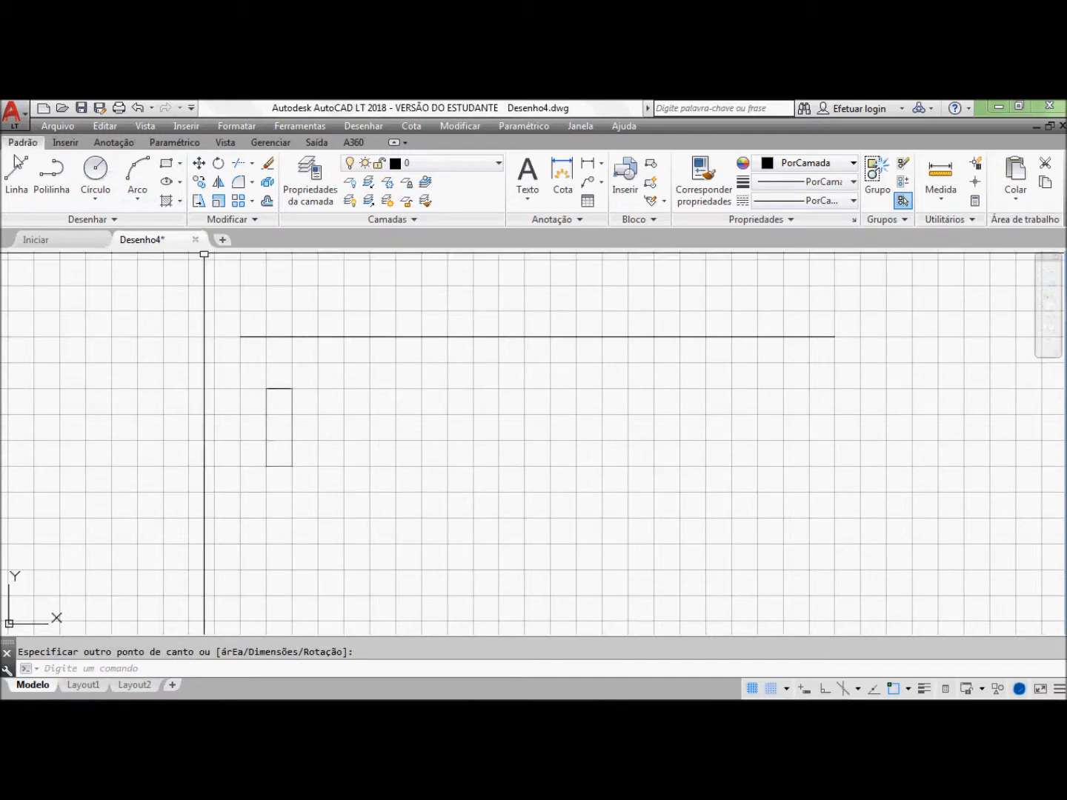
{"action": "left_click", "coordinate": [11, 181]}
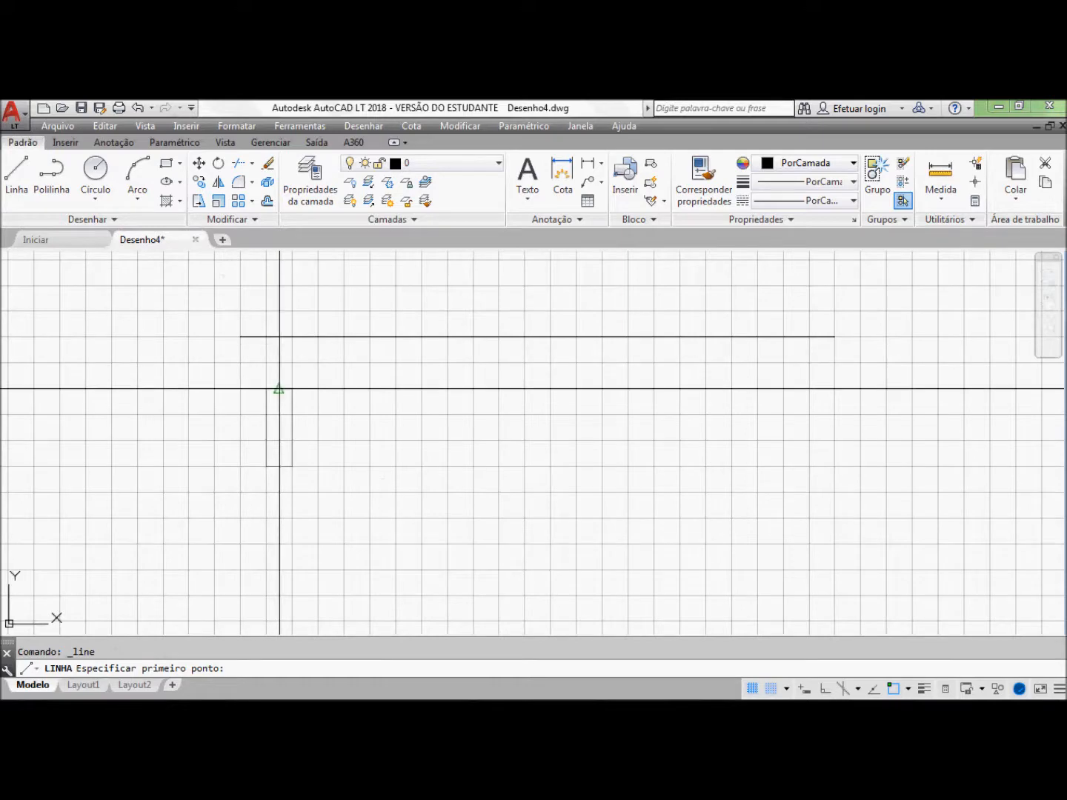
{"action": "left_click", "coordinate": [279, 389]}
{"action": "left_click", "coordinate": [279, 377]}
{"action": "key", "text": "Return"}
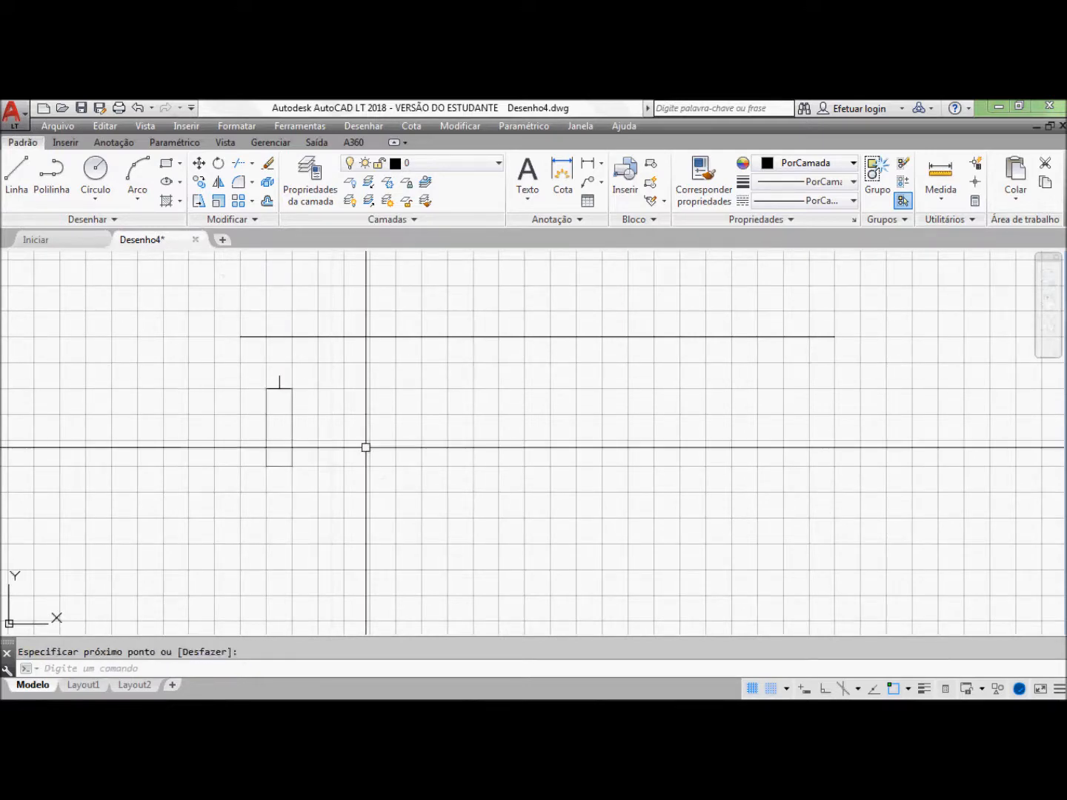
{"action": "left_click", "coordinate": [17, 176]}
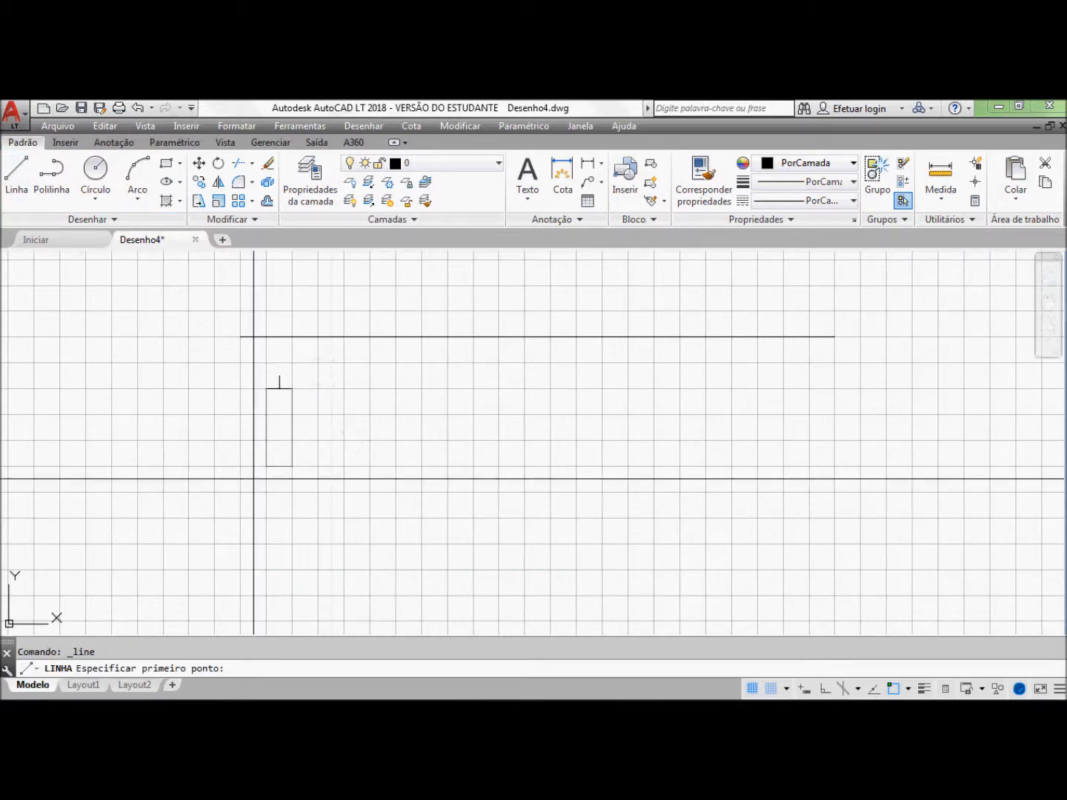
{"action": "left_click", "coordinate": [280, 466]}
{"action": "left_click", "coordinate": [280, 478]}
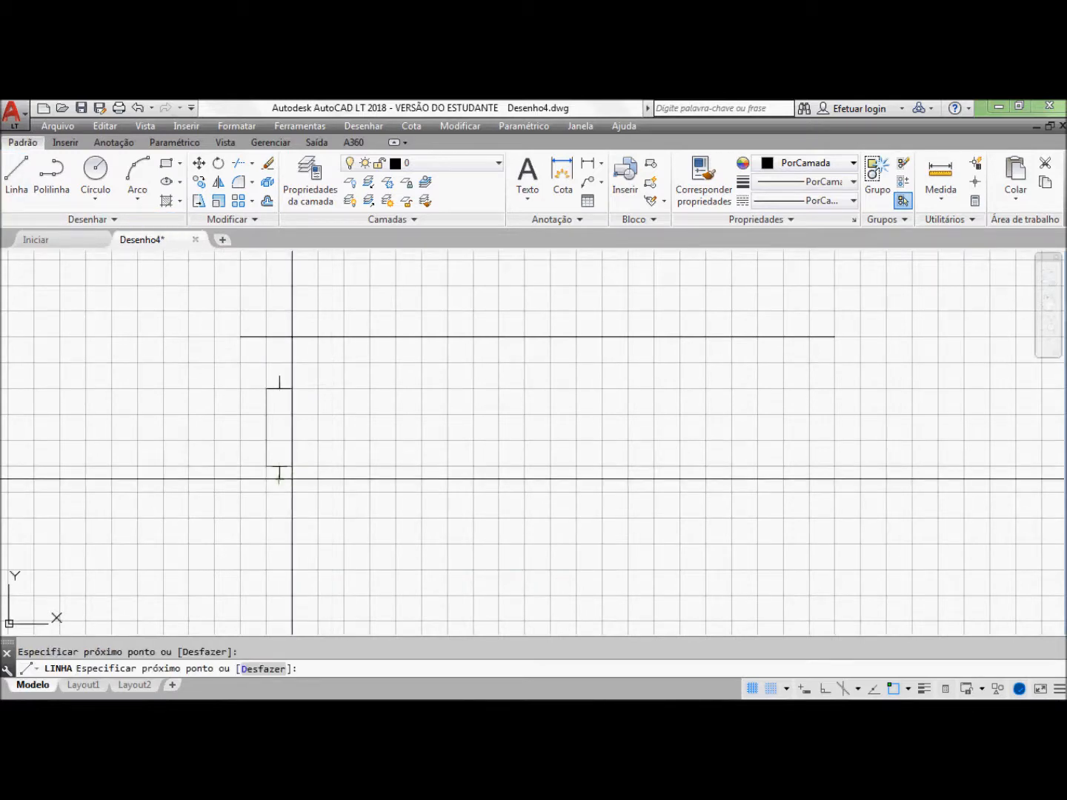
{"action": "key", "text": "Return"}
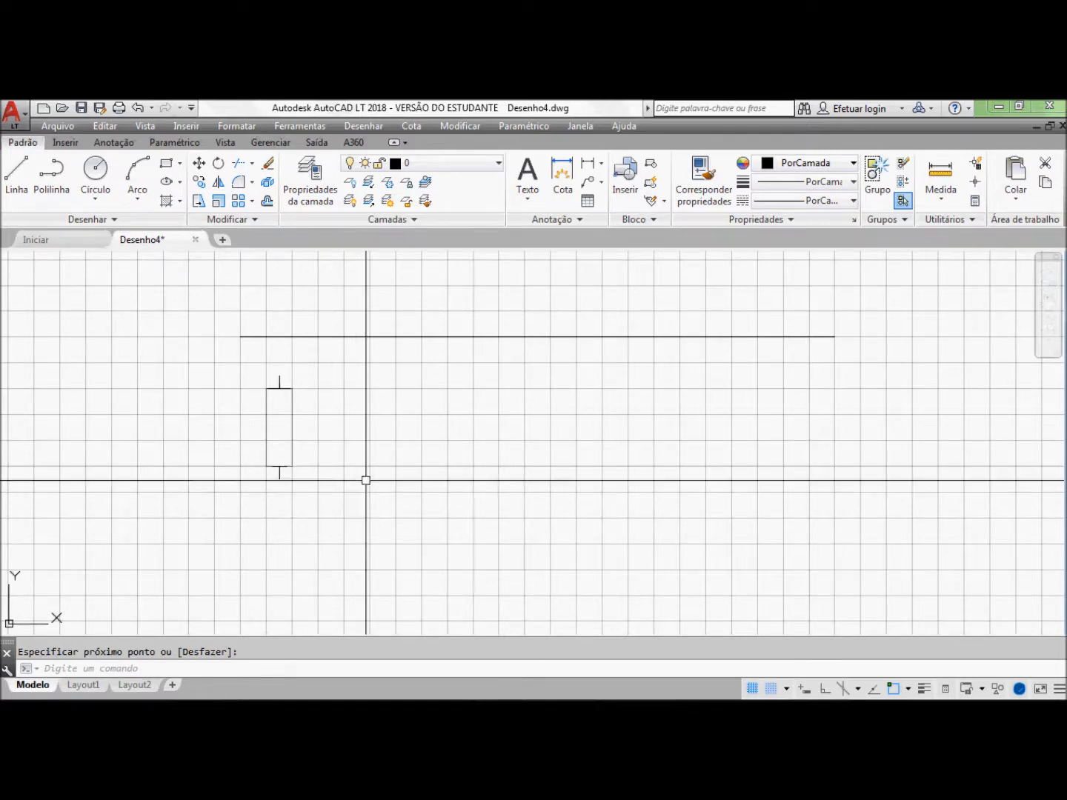
Step: Define a block attribute with tag Res and prompt "Valor da resistência", placing it just right of the resistor rectangle
{"action": "left_click", "coordinate": [656, 223]}
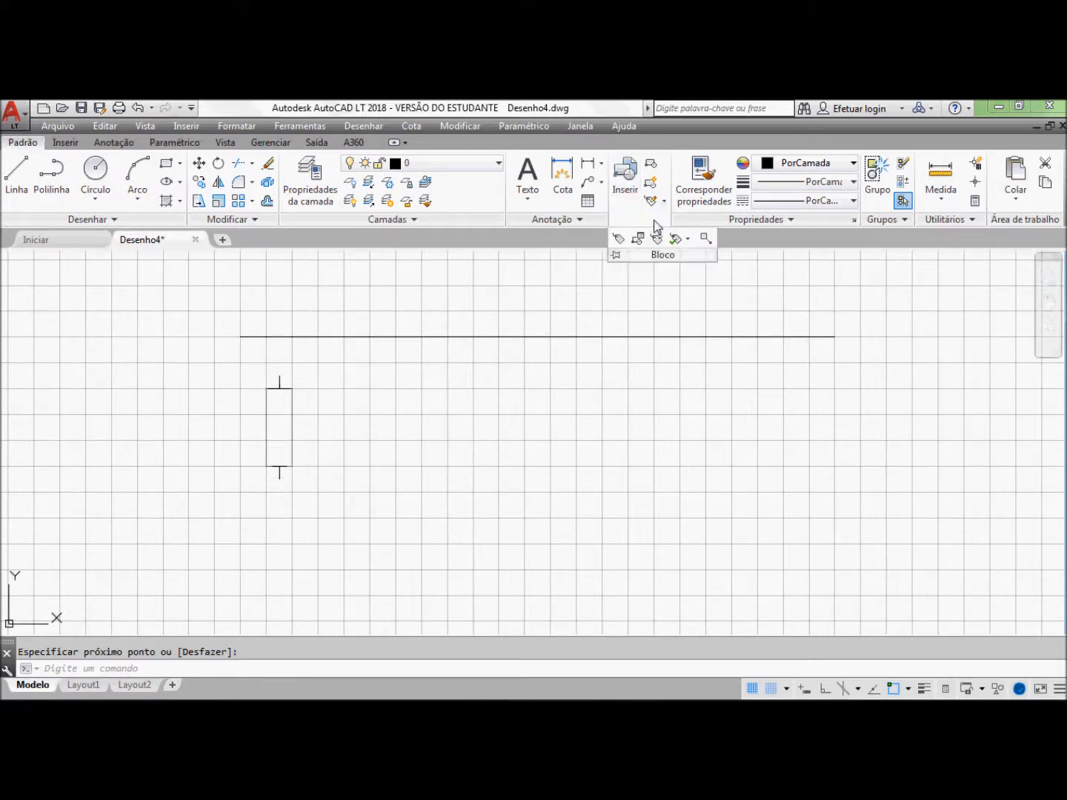
{"action": "left_click", "coordinate": [617, 237]}
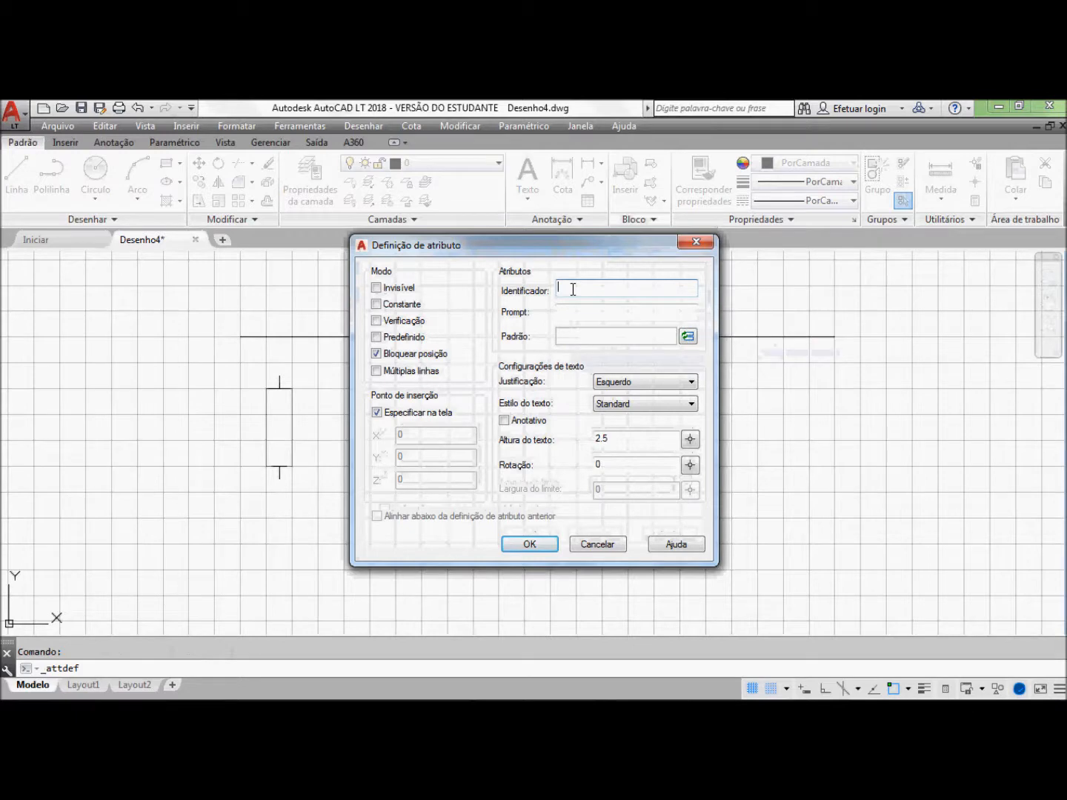
{"action": "type", "text": "Res"}
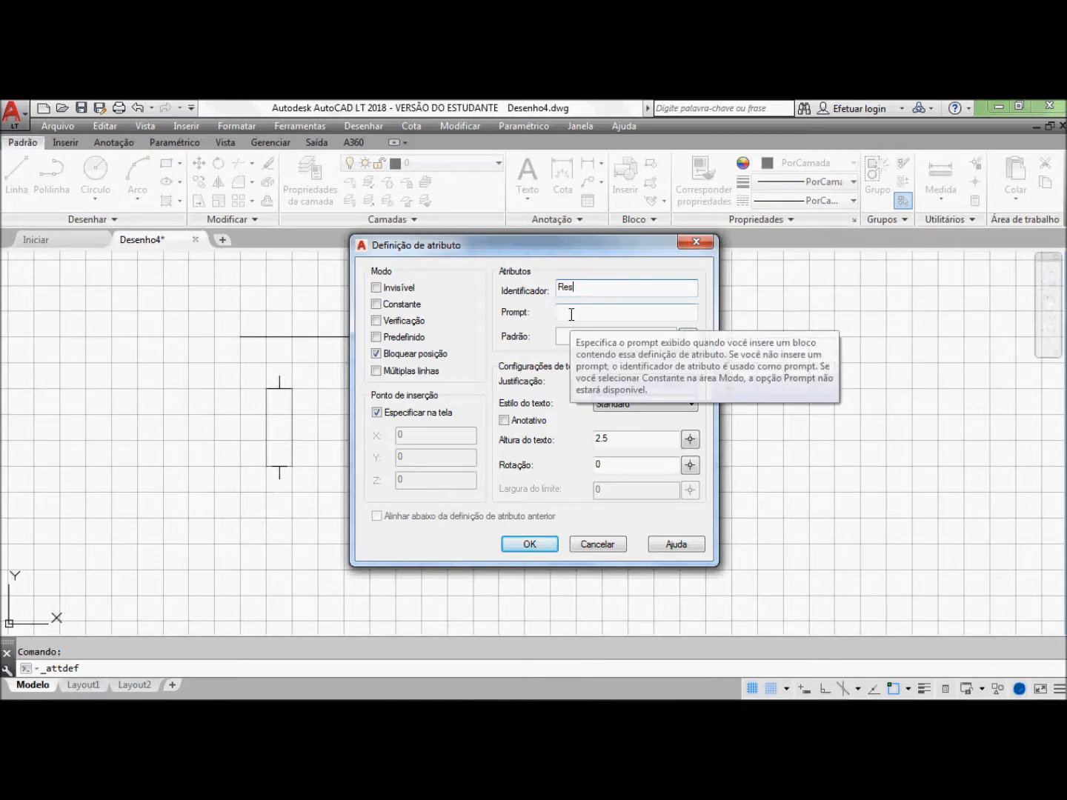
{"action": "left_click", "coordinate": [571, 315]}
{"action": "type", "text": "Valor"}
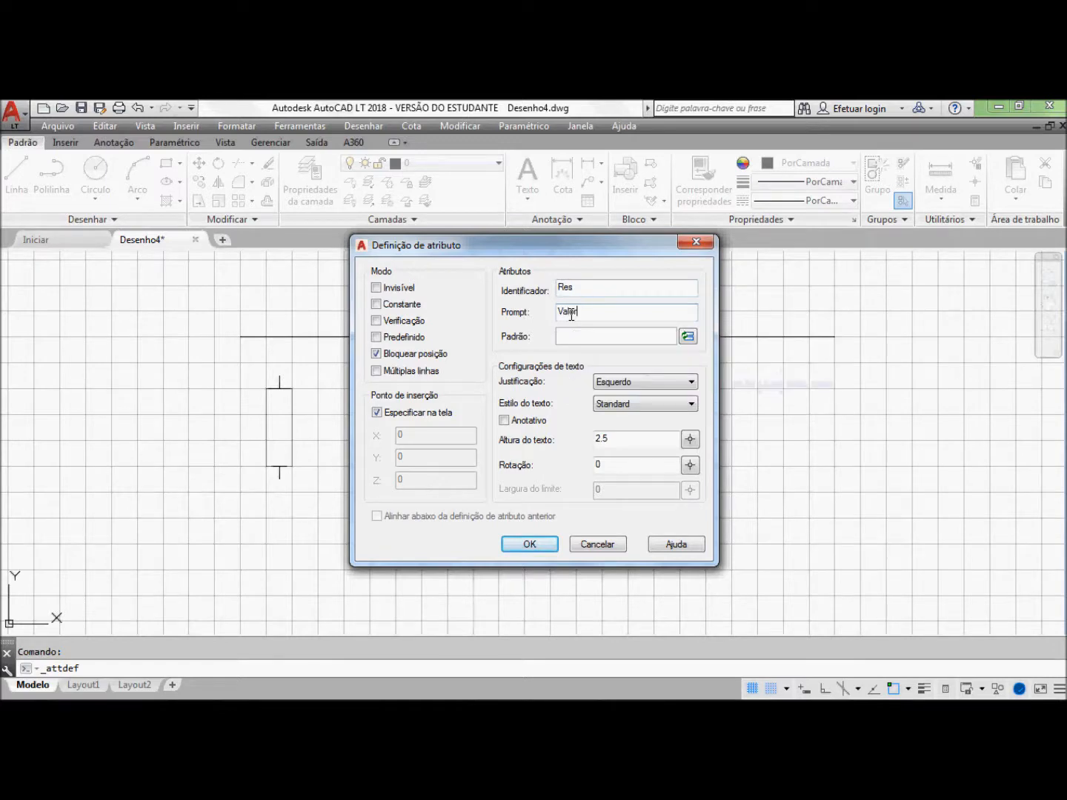
{"action": "type", "text": " da resistência"}
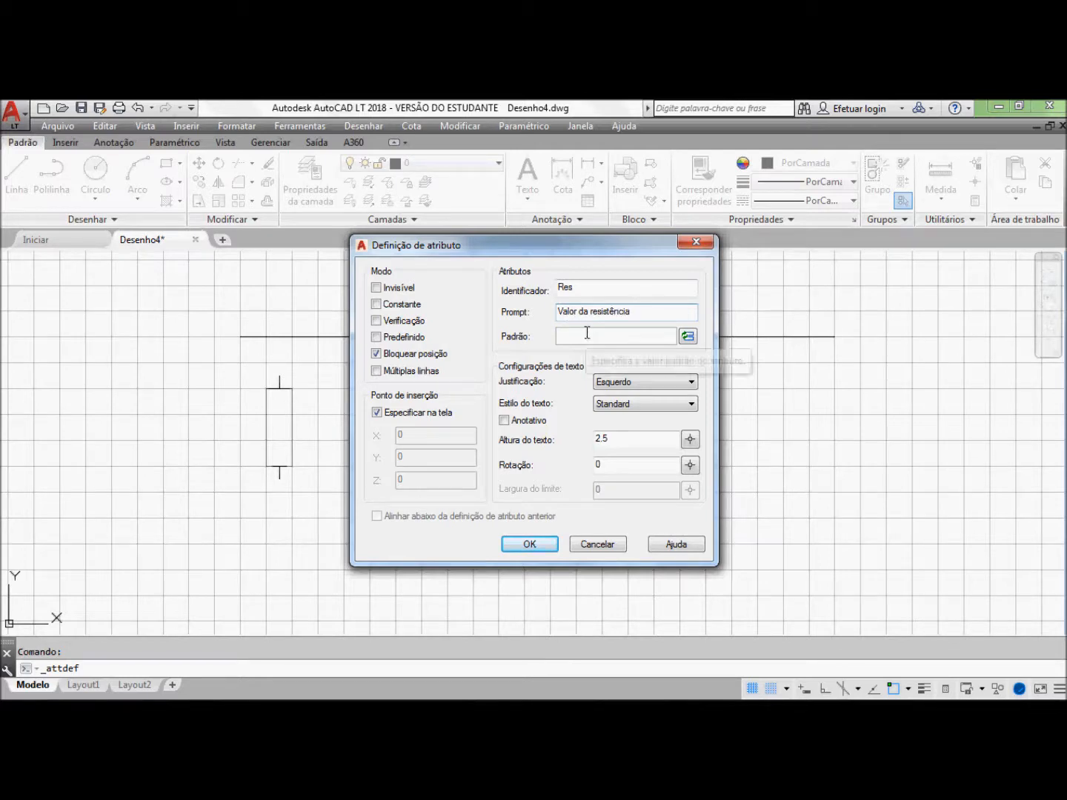
{"action": "left_click", "coordinate": [587, 336]}
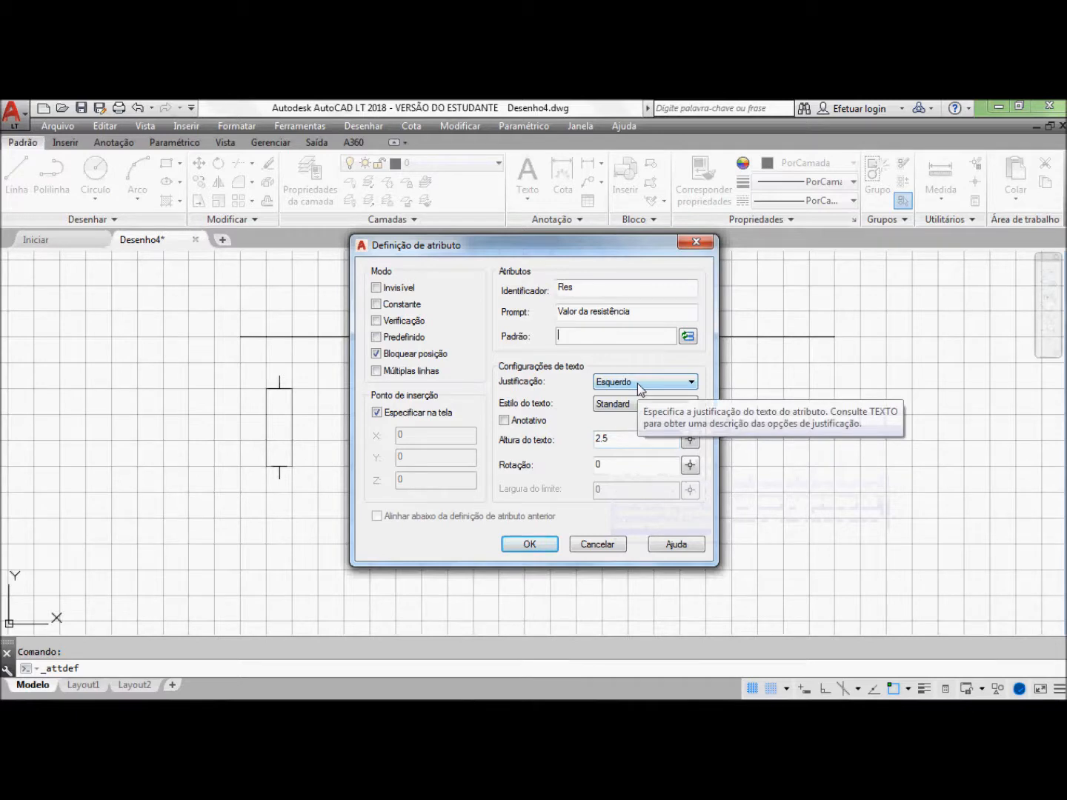
{"action": "left_click", "coordinate": [530, 544]}
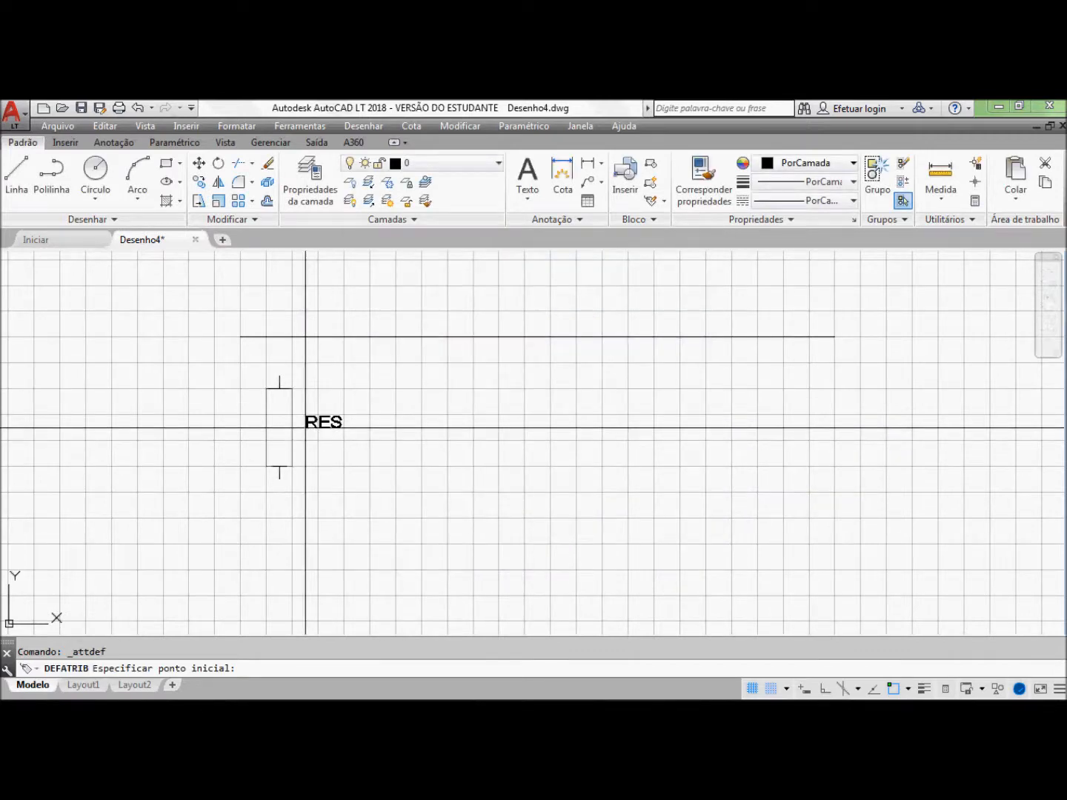
{"action": "left_click", "coordinate": [306, 428]}
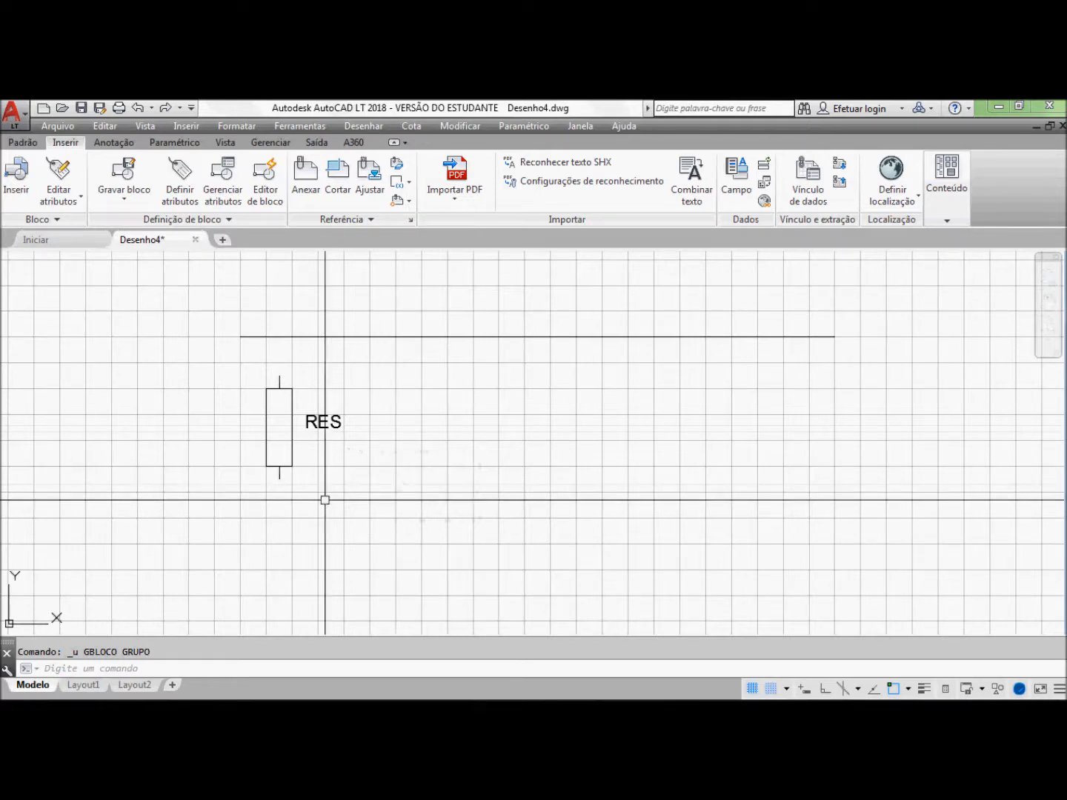
Step: Set up a write block with the upper lead's top end as base point and the resistor symbol plus its RES attribute as objects
{"action": "left_click", "coordinate": [124, 206]}
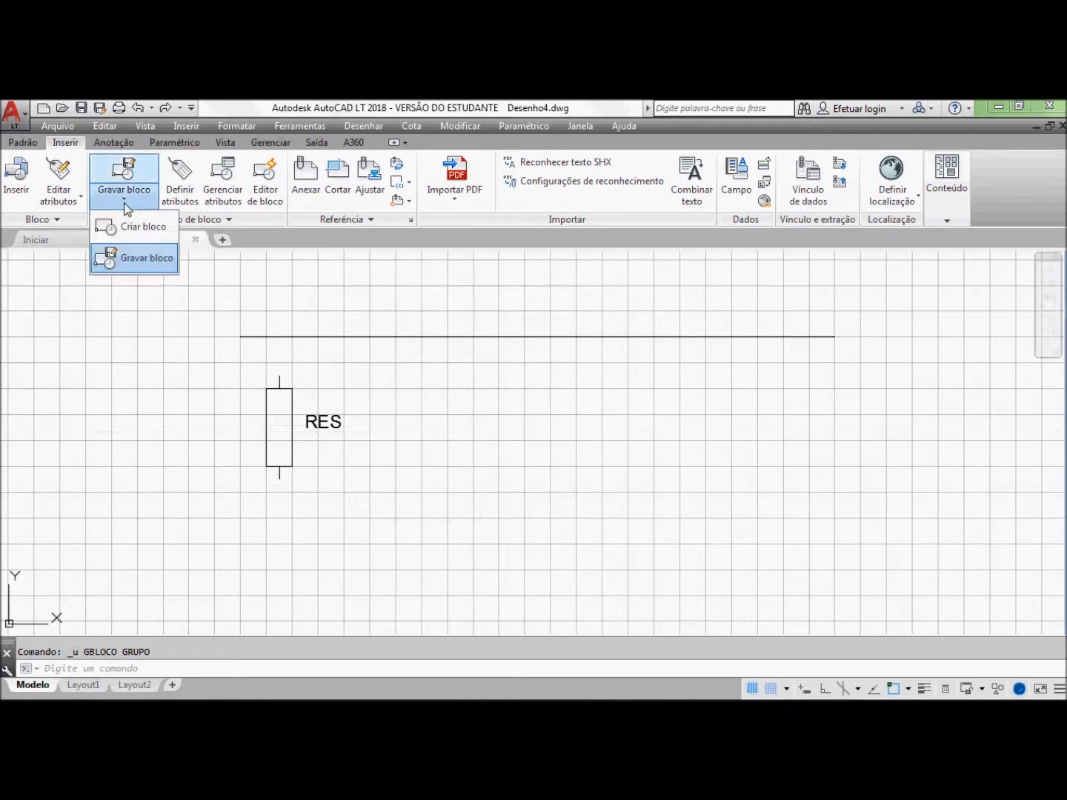
{"action": "left_click", "coordinate": [131, 260]}
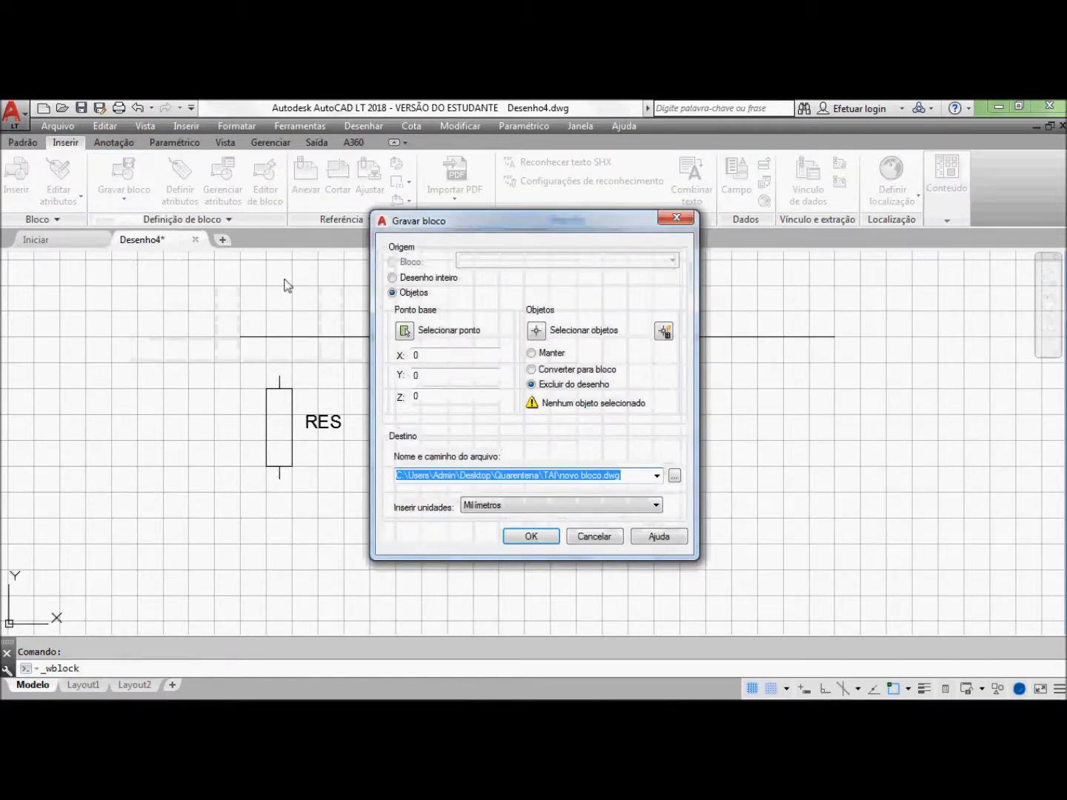
{"action": "left_click", "coordinate": [404, 333]}
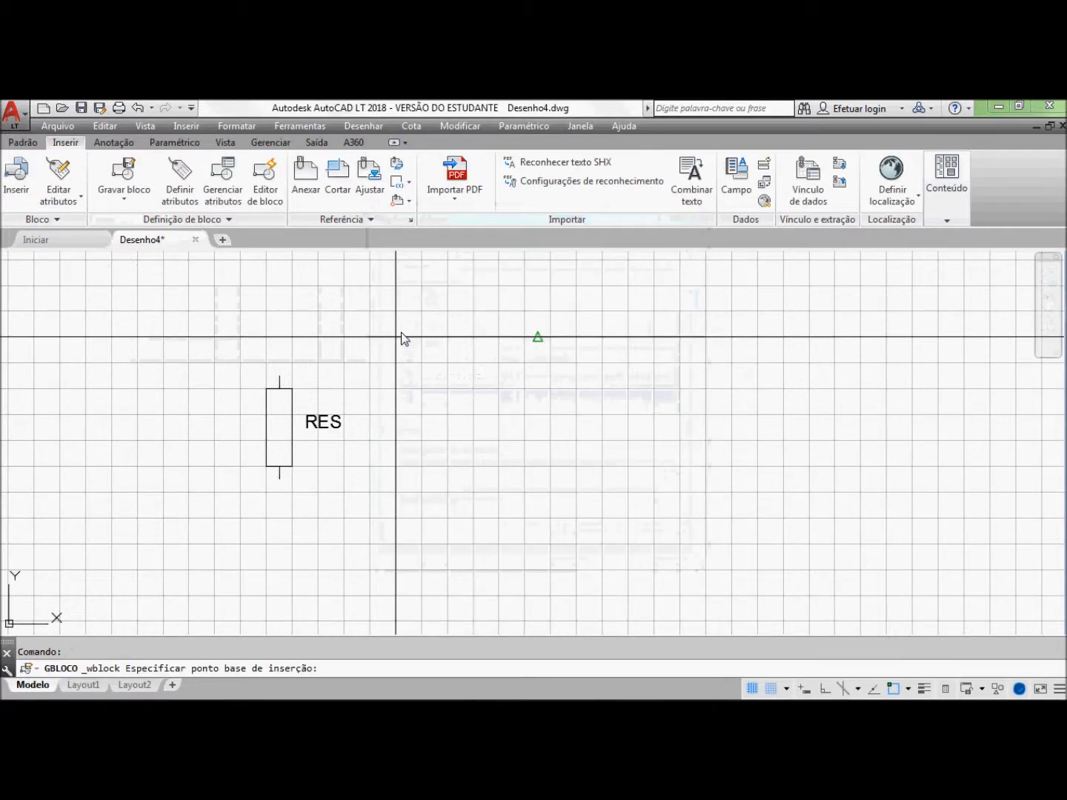
{"action": "left_click", "coordinate": [278, 375]}
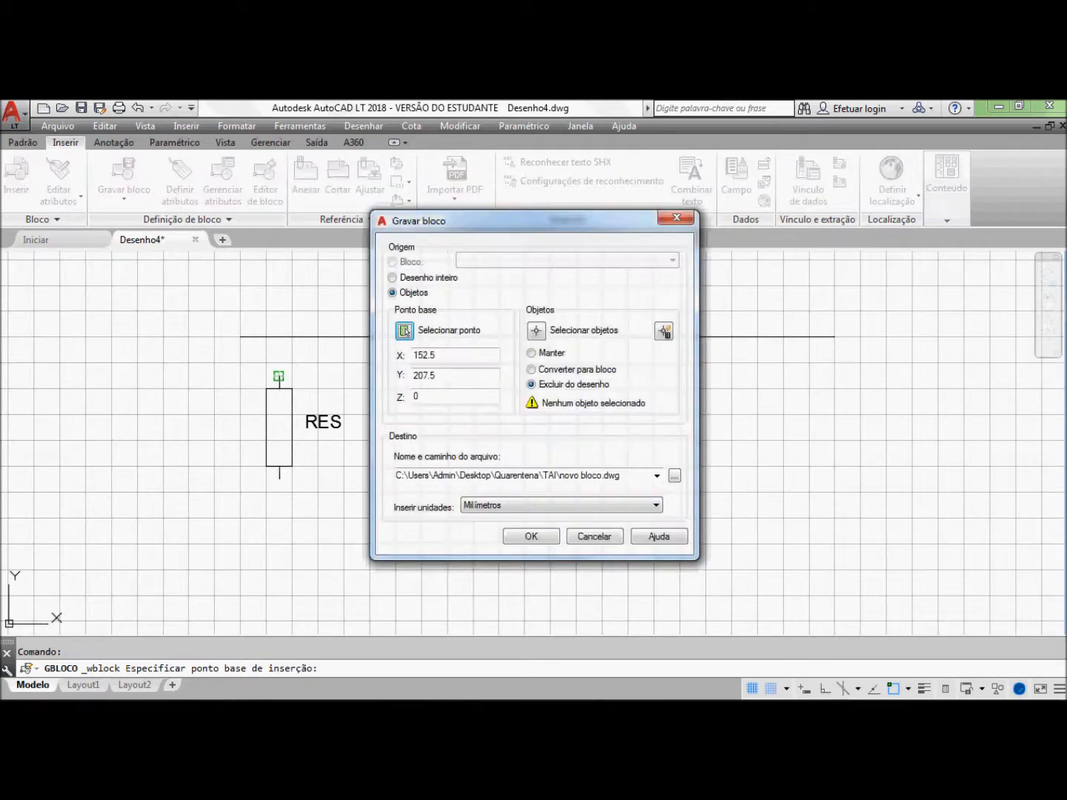
{"action": "left_click", "coordinate": [536, 335]}
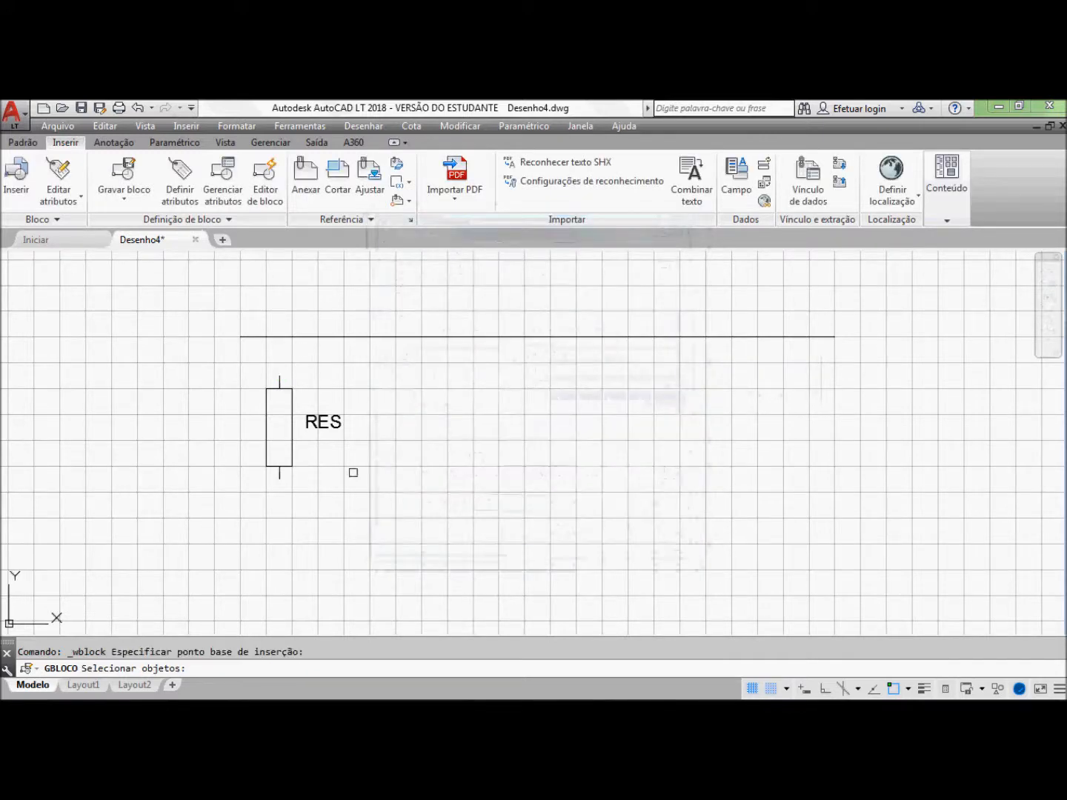
{"action": "left_click", "coordinate": [358, 485]}
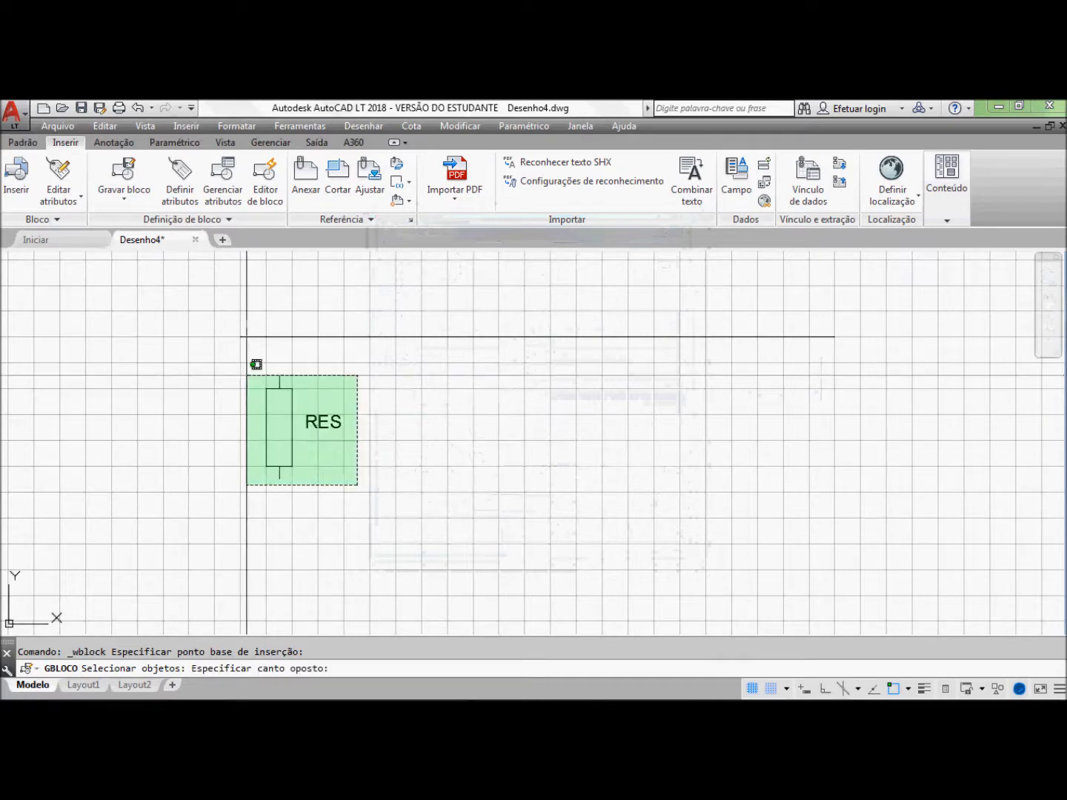
{"action": "left_click", "coordinate": [238, 367]}
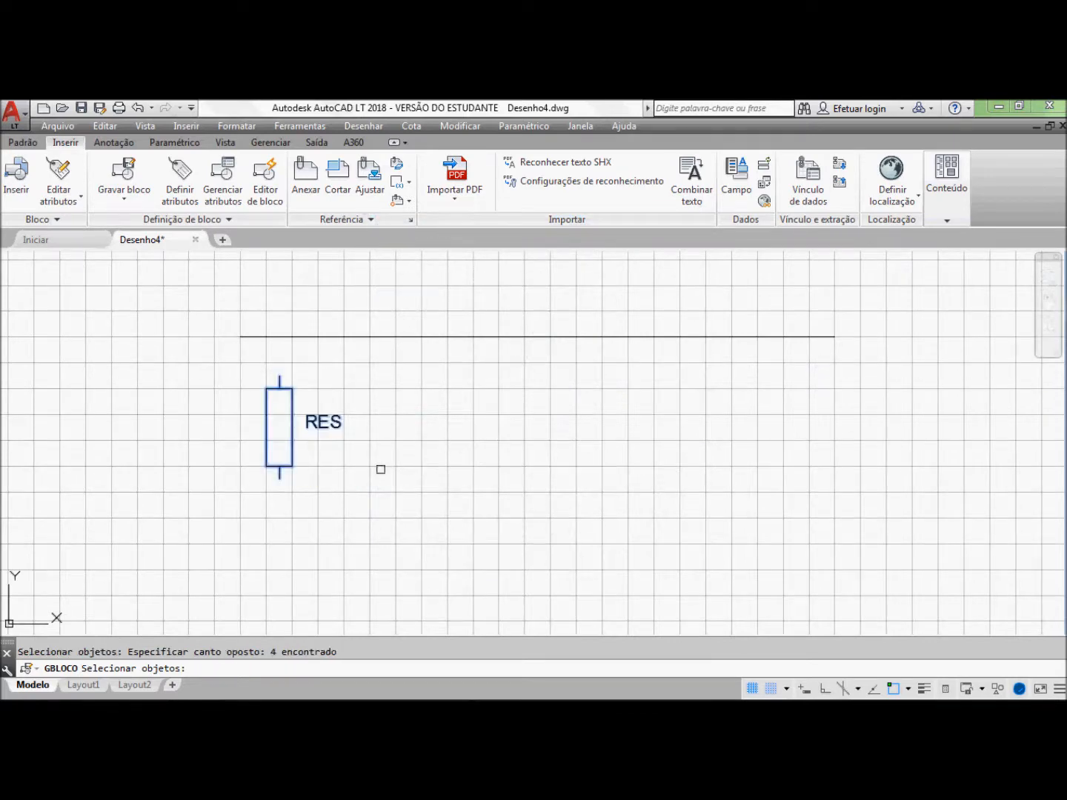
{"action": "key", "text": "Return"}
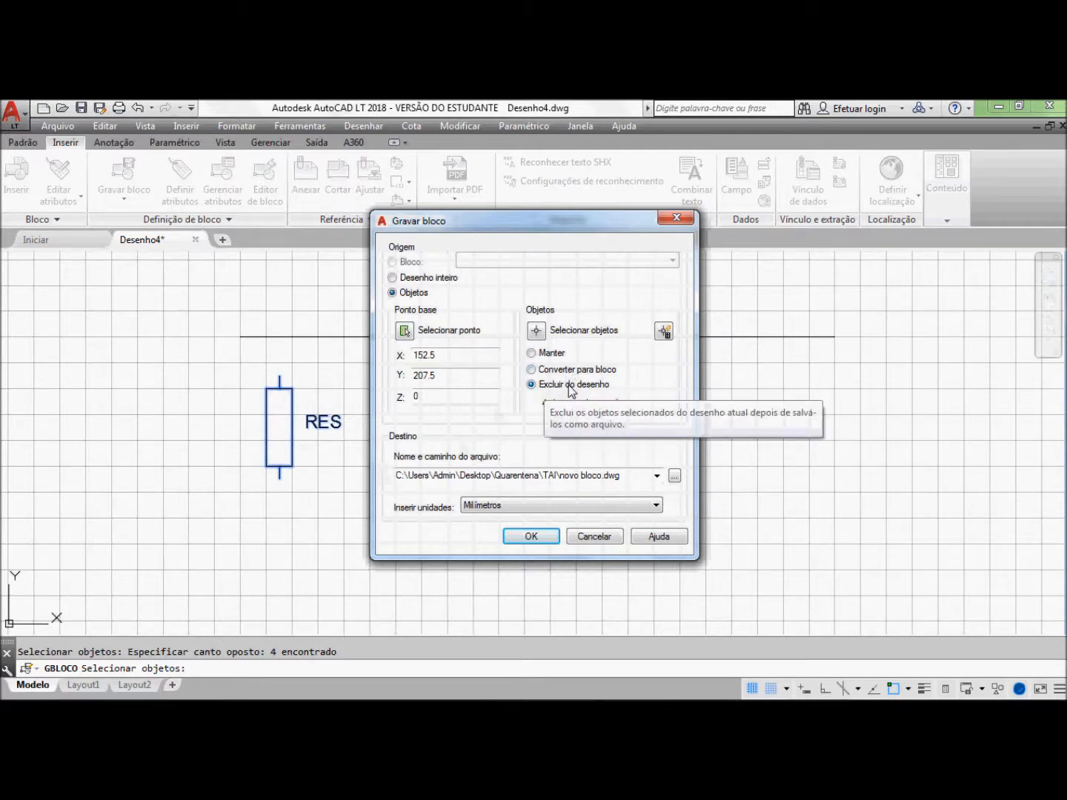
Step: Name the block file Resistor.dwg in the TAI folder and save it, deleting the source objects from the drawing
{"action": "double_click", "coordinate": [564, 476]}
{"action": "left_click", "coordinate": [562, 475]}
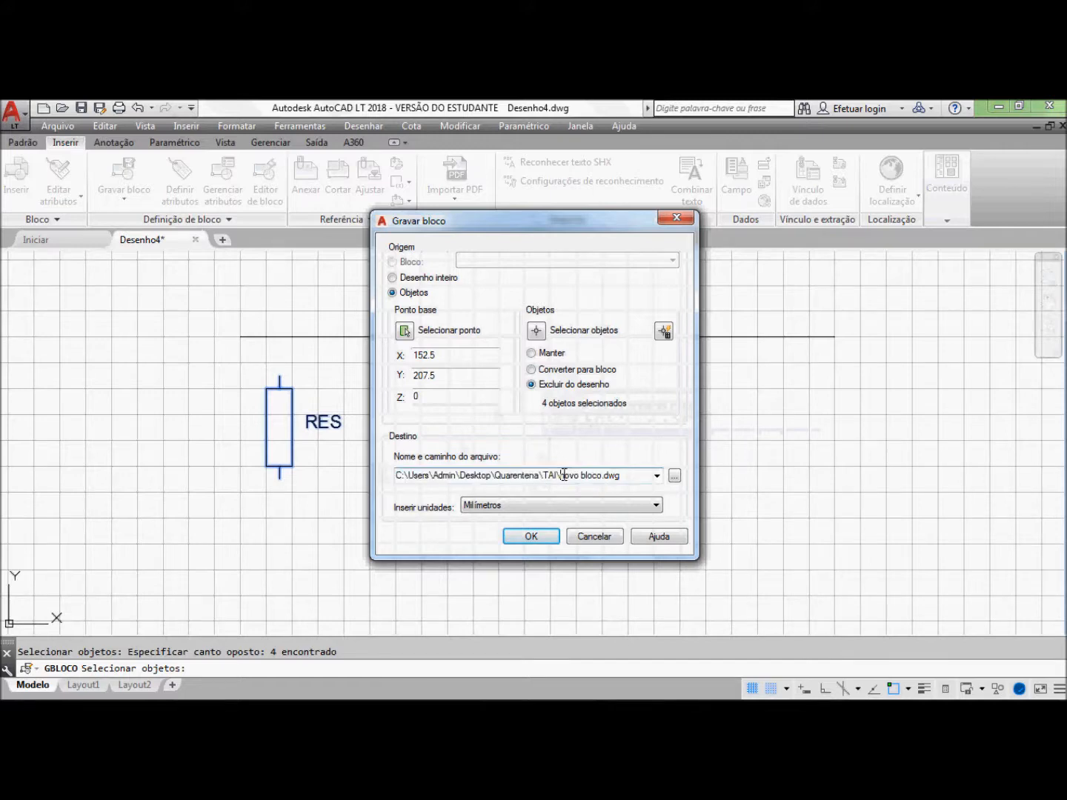
{"action": "left_click_drag", "start_coordinate": [562, 475], "coordinate": [601, 479]}
{"action": "type", "text": "Re"}
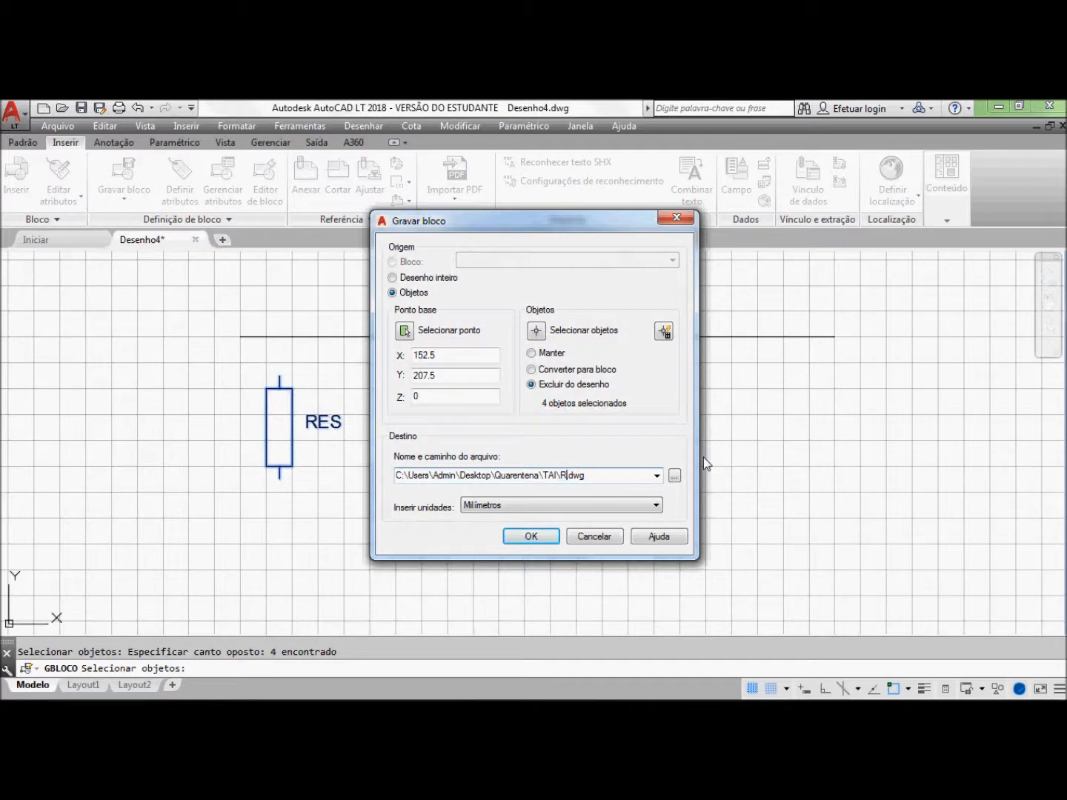
{"action": "type", "text": "sistor"}
{"action": "left_click", "coordinate": [704, 457]}
{"action": "left_click", "coordinate": [584, 478]}
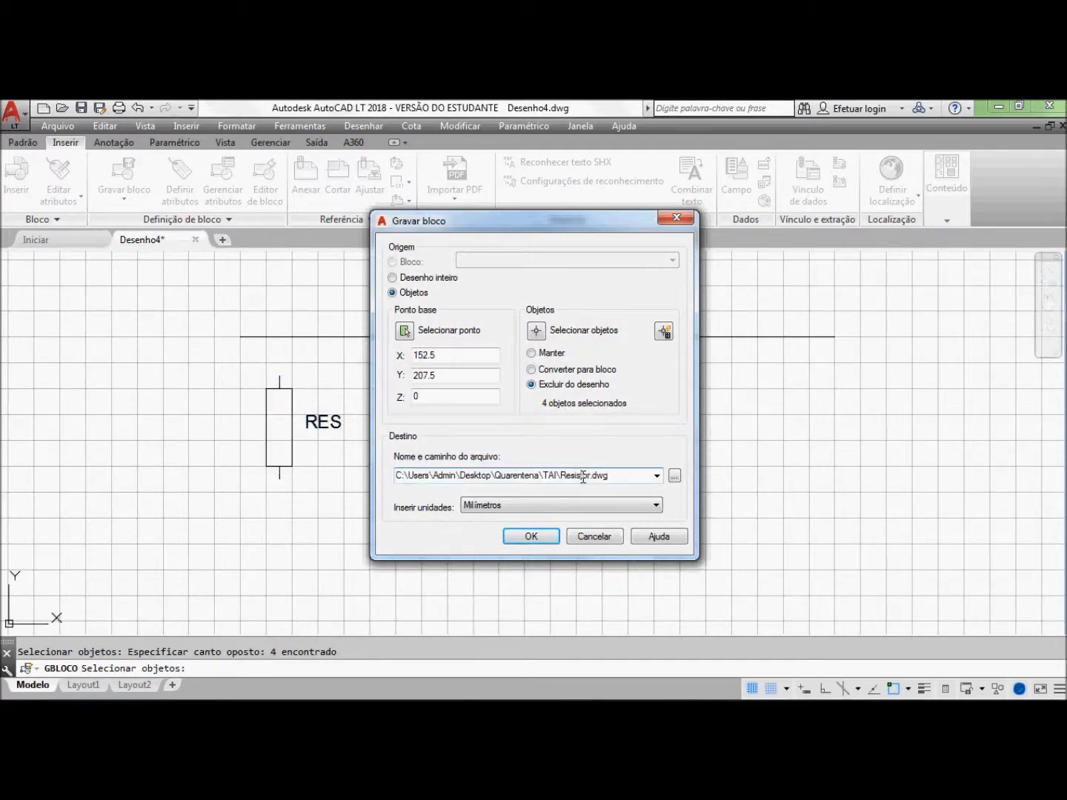
{"action": "left_click", "coordinate": [531, 538]}
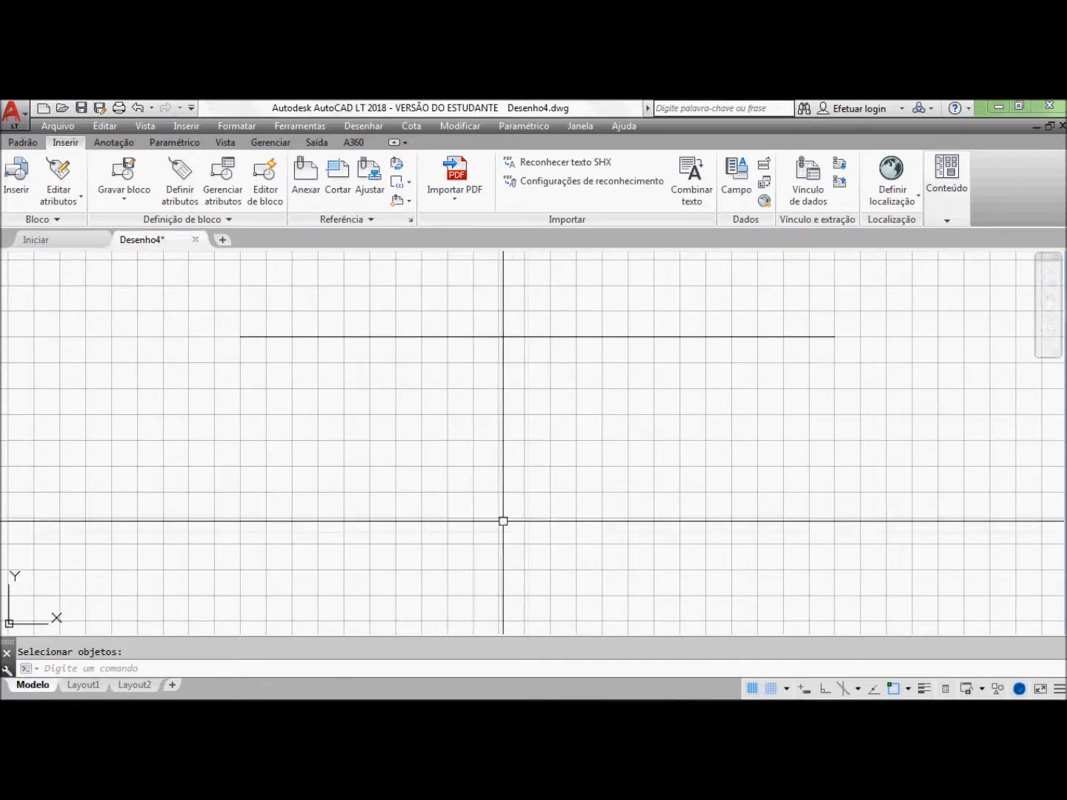
Step: Load Resistor.dwg from the TAI folder for block insertion with a fixed scale of 1 and the insertion point specified on screen
{"action": "left_click", "coordinate": [14, 185]}
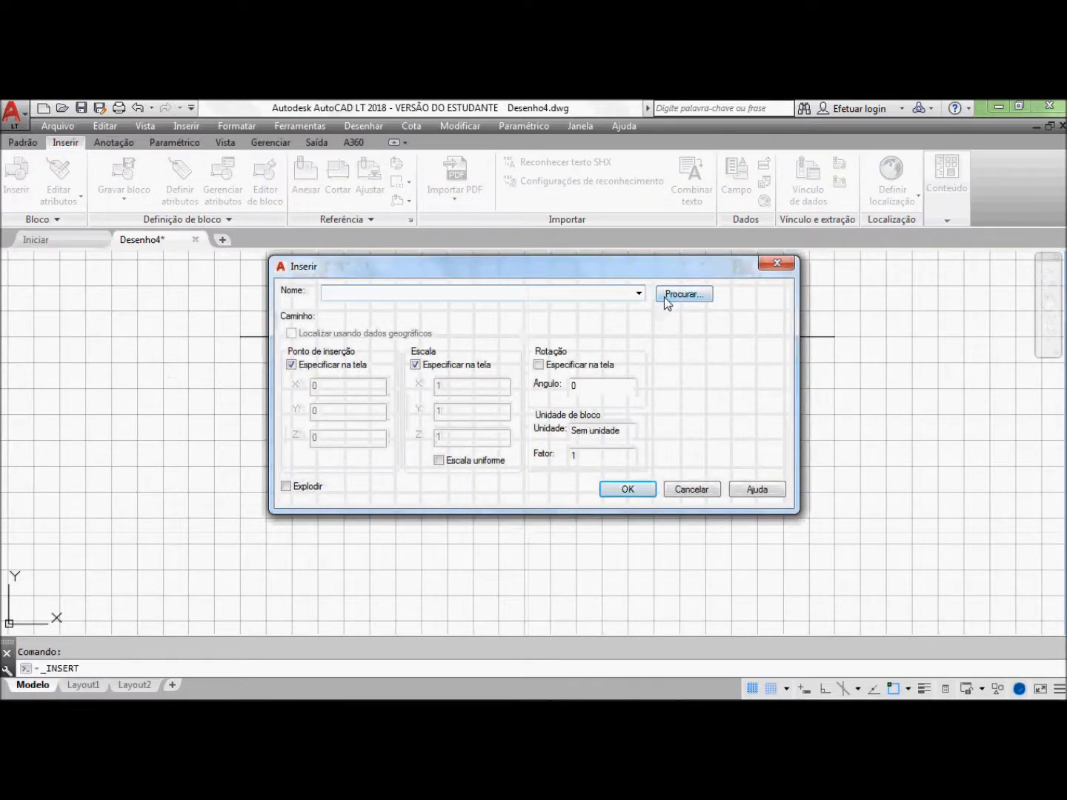
{"action": "left_click", "coordinate": [663, 297]}
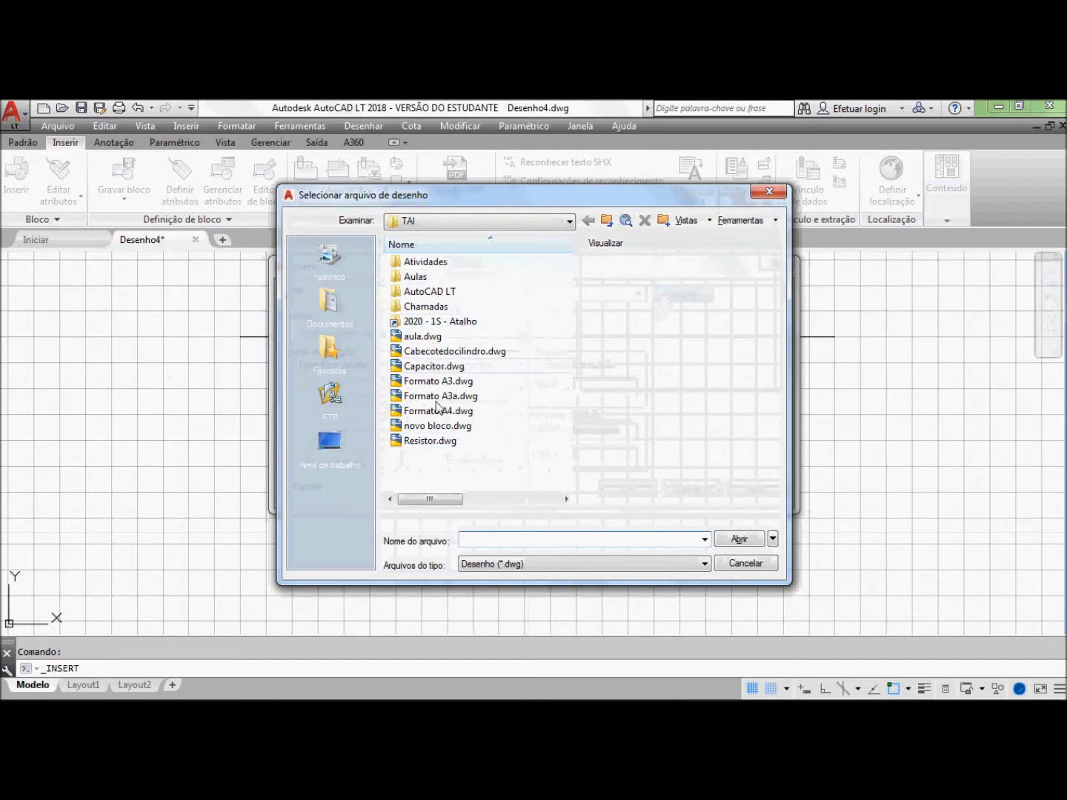
{"action": "left_click", "coordinate": [430, 442]}
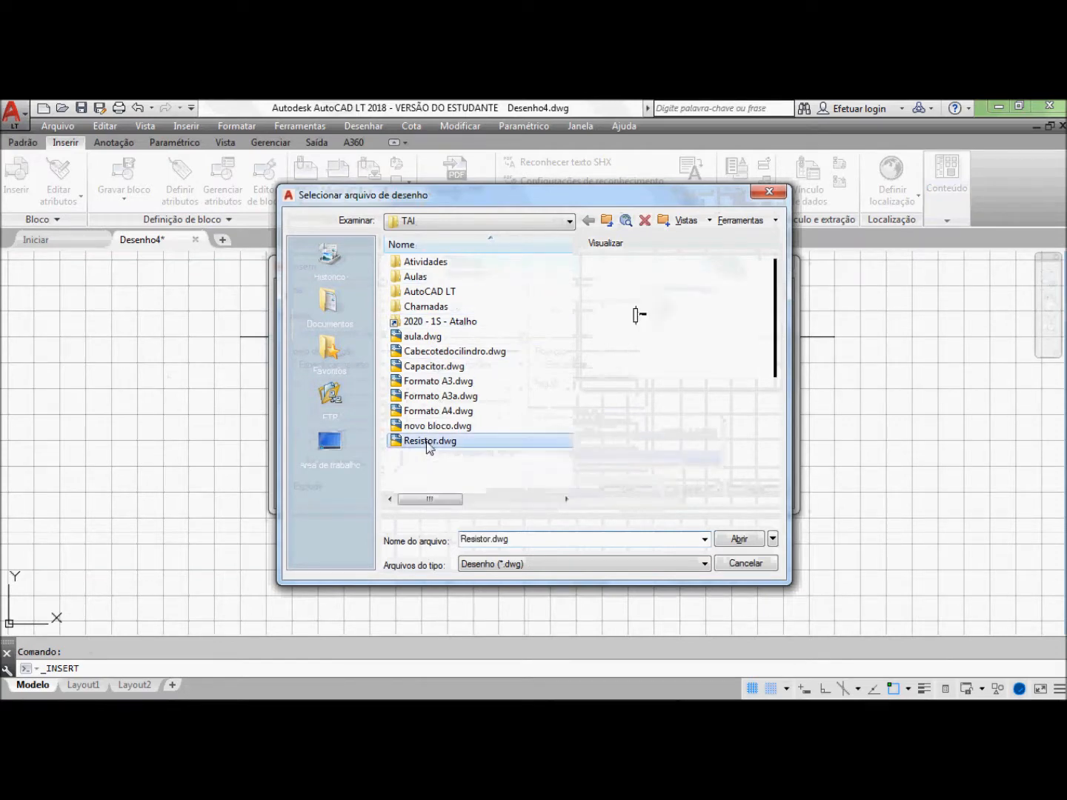
{"action": "left_click", "coordinate": [730, 543]}
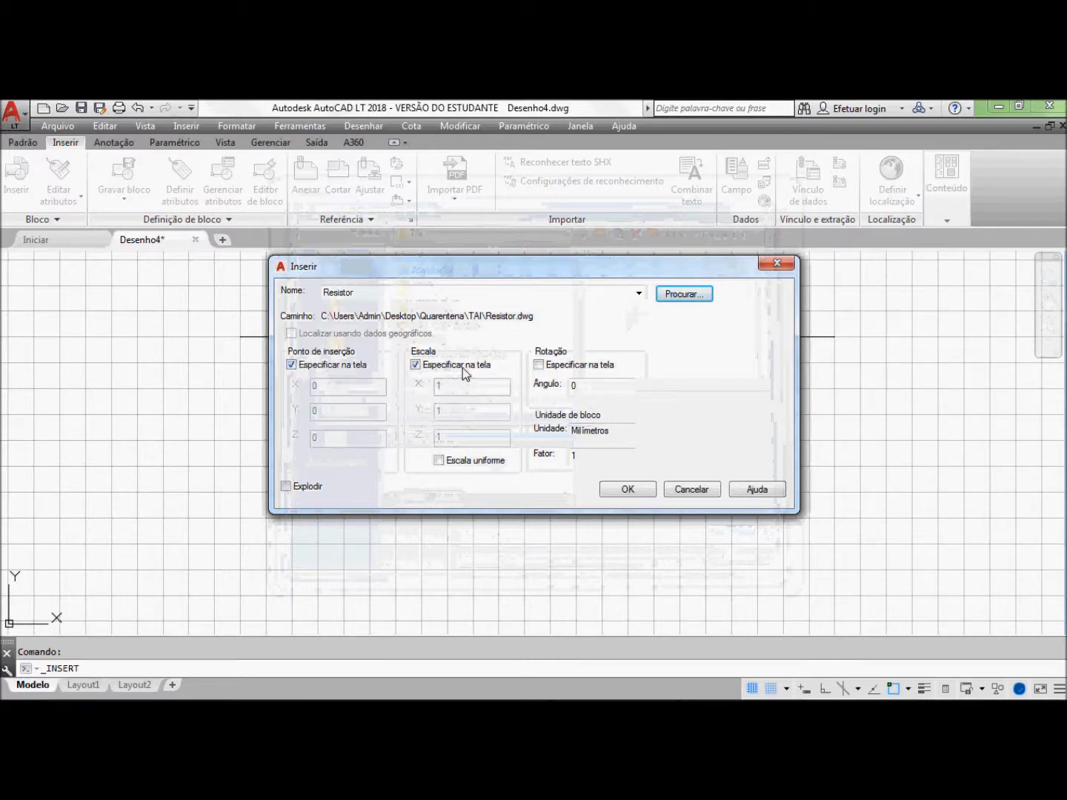
{"action": "left_click", "coordinate": [417, 367]}
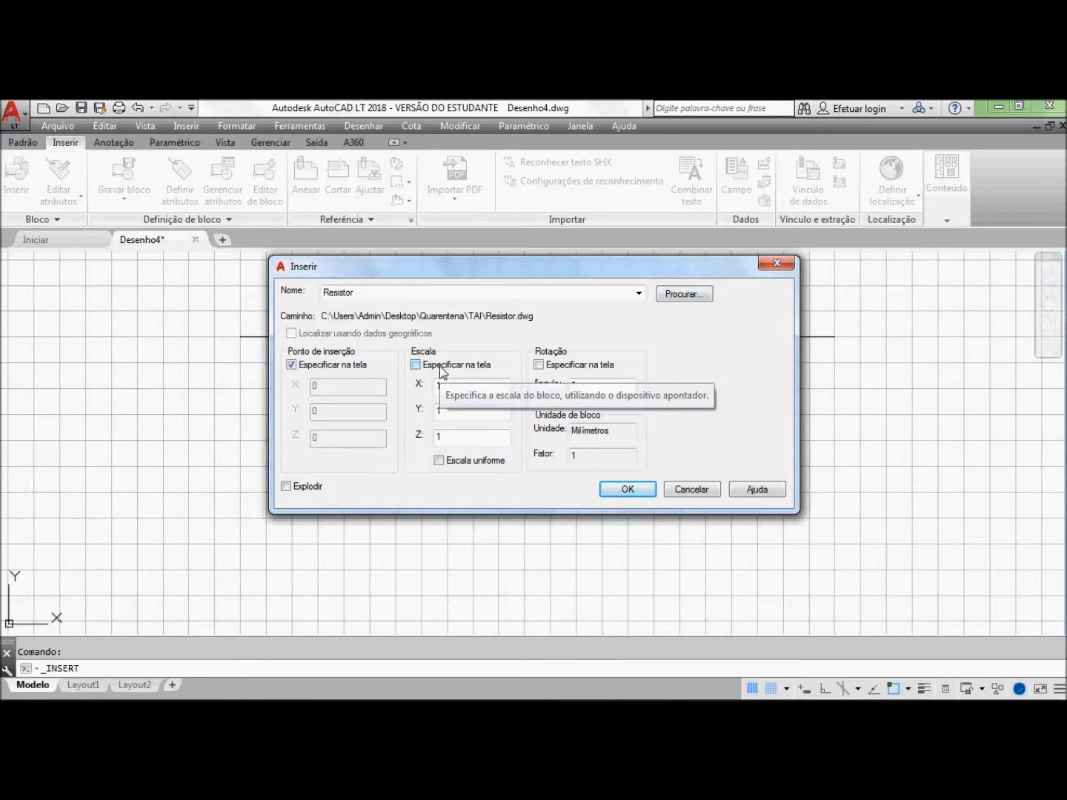
{"action": "left_click", "coordinate": [418, 366]}
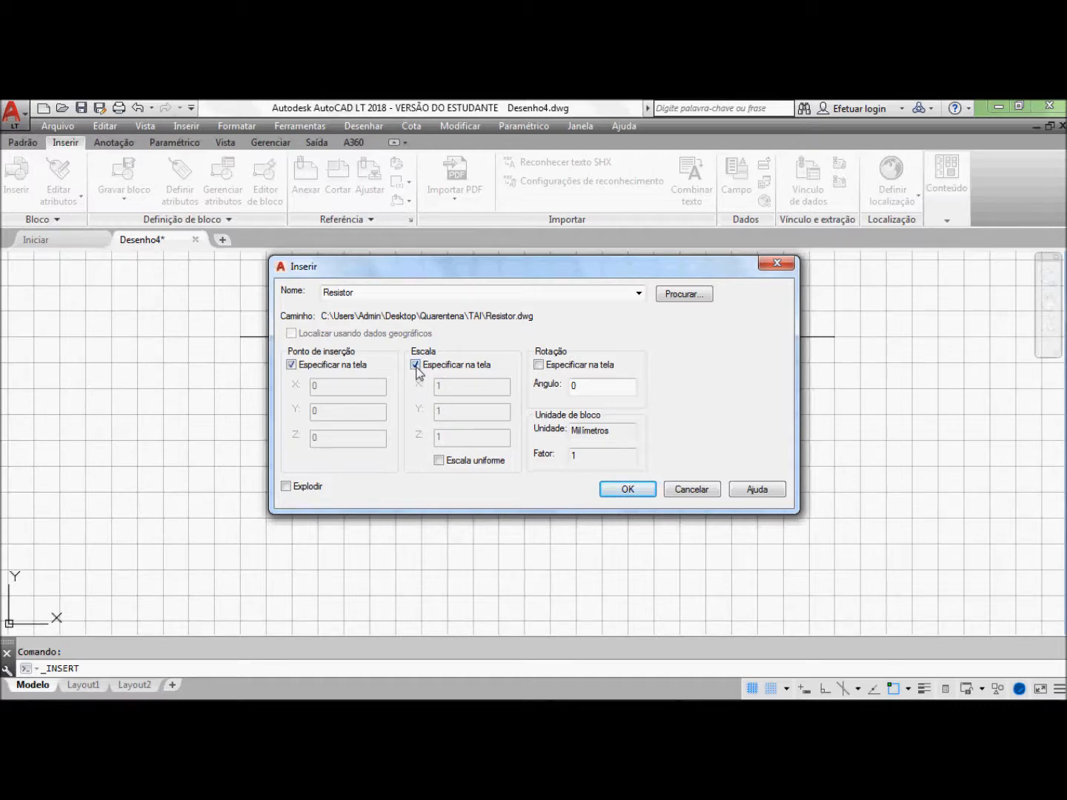
{"action": "left_click", "coordinate": [415, 366]}
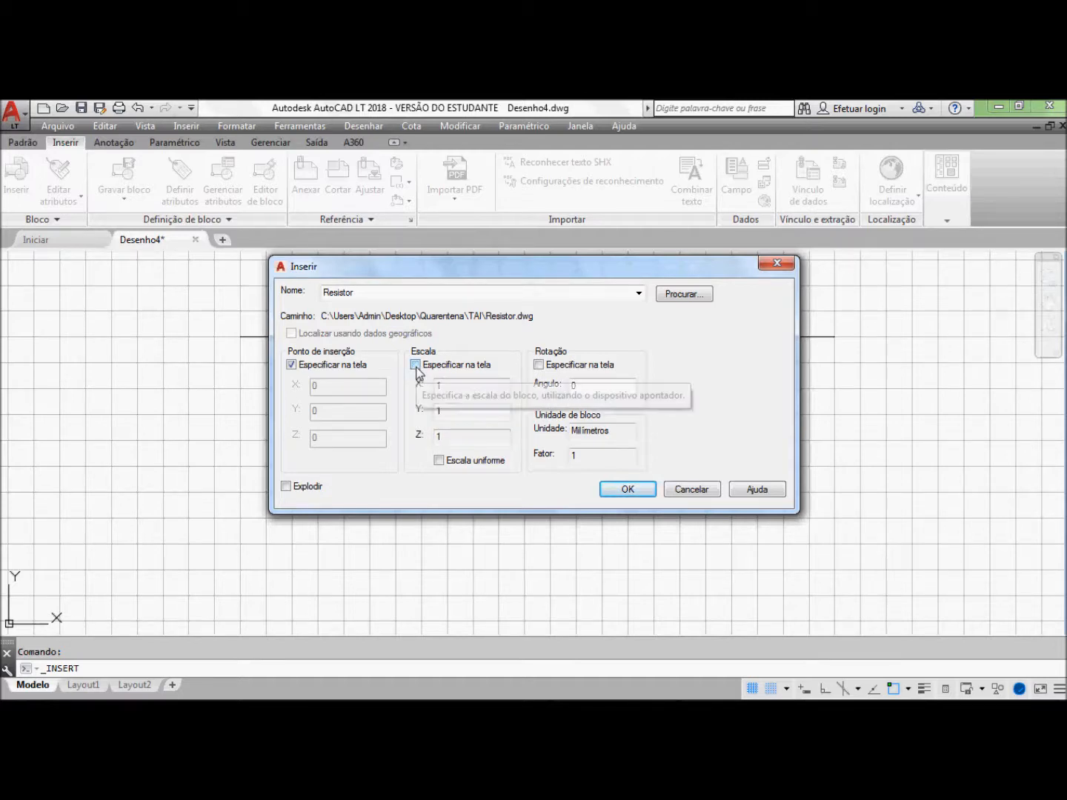
{"action": "left_click", "coordinate": [609, 490]}
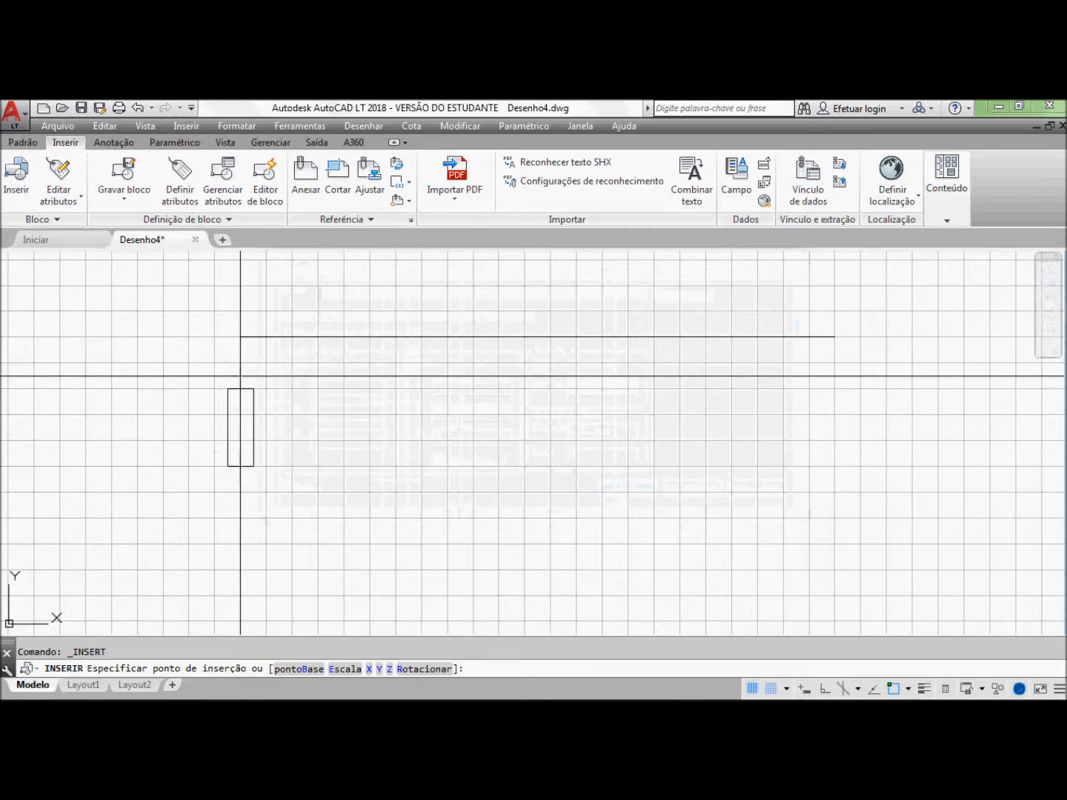
Step: Place the Resistor block 1.5 grid squares below the horizontal line's left end with a resistance value of 4k7
{"action": "left_click", "coordinate": [240, 376]}
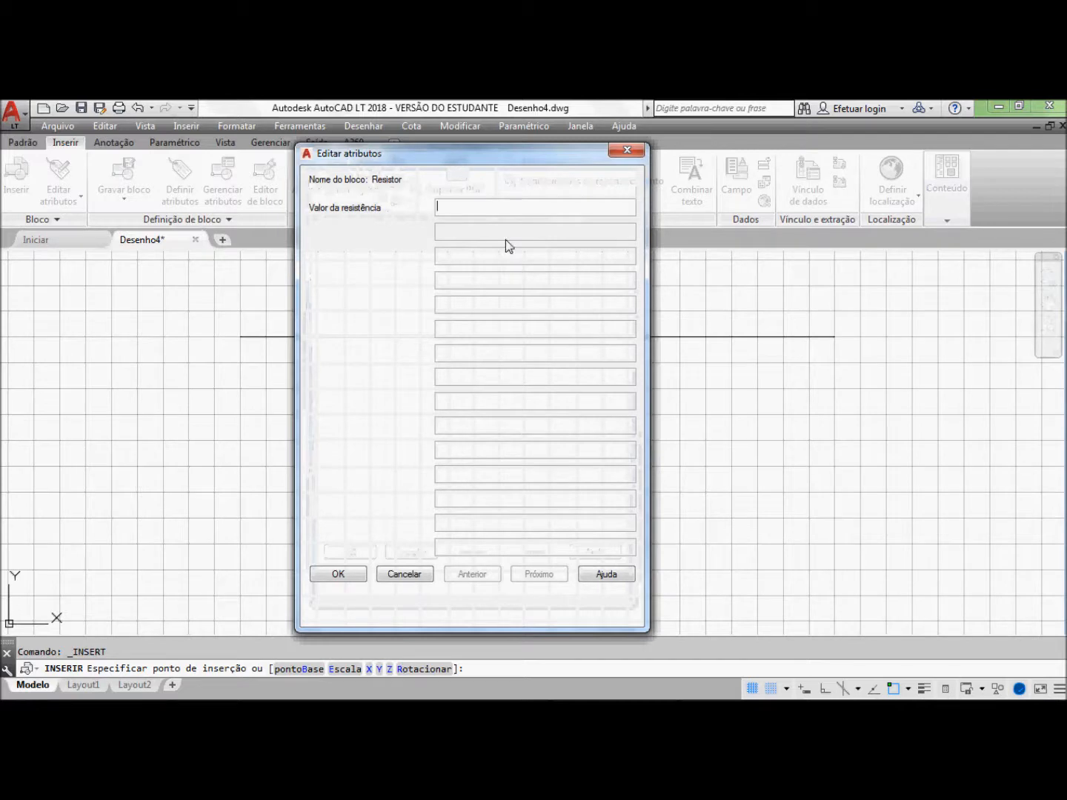
{"action": "type", "text": "4k7"}
{"action": "left_click", "coordinate": [336, 575]}
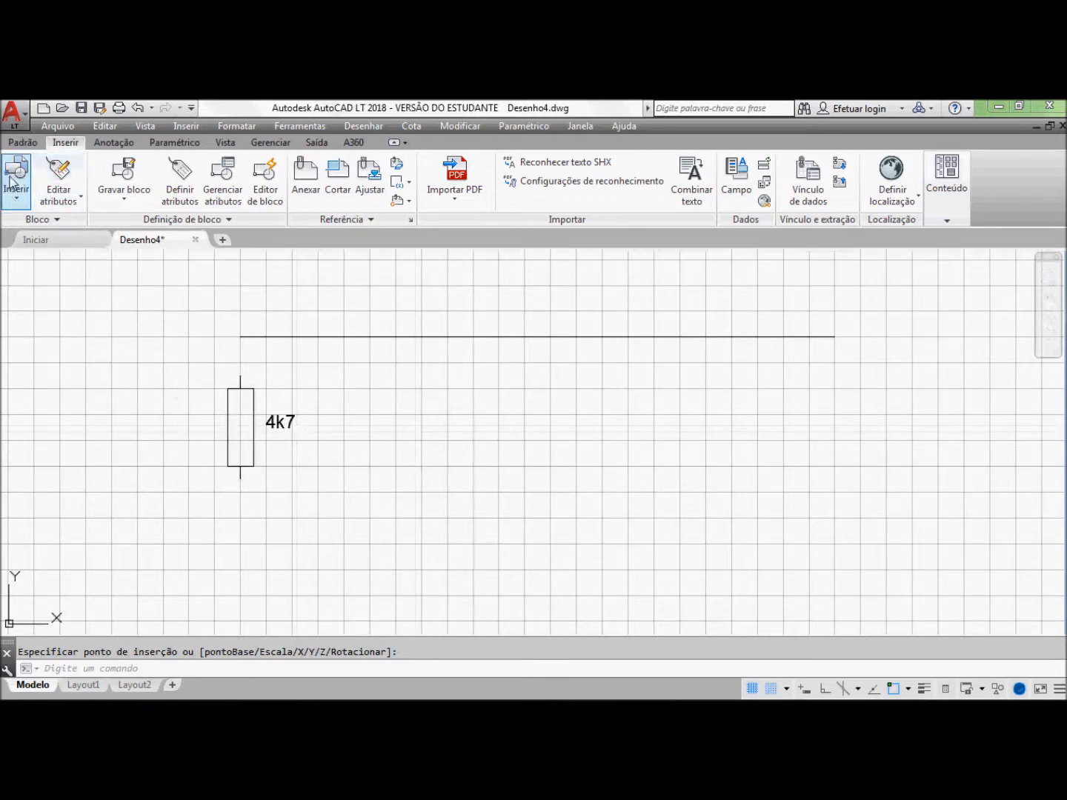
Step: Insert another Resistor block six grid squares right of the 4k7 resistor with a resistance value of 100
{"action": "left_click", "coordinate": [16, 198]}
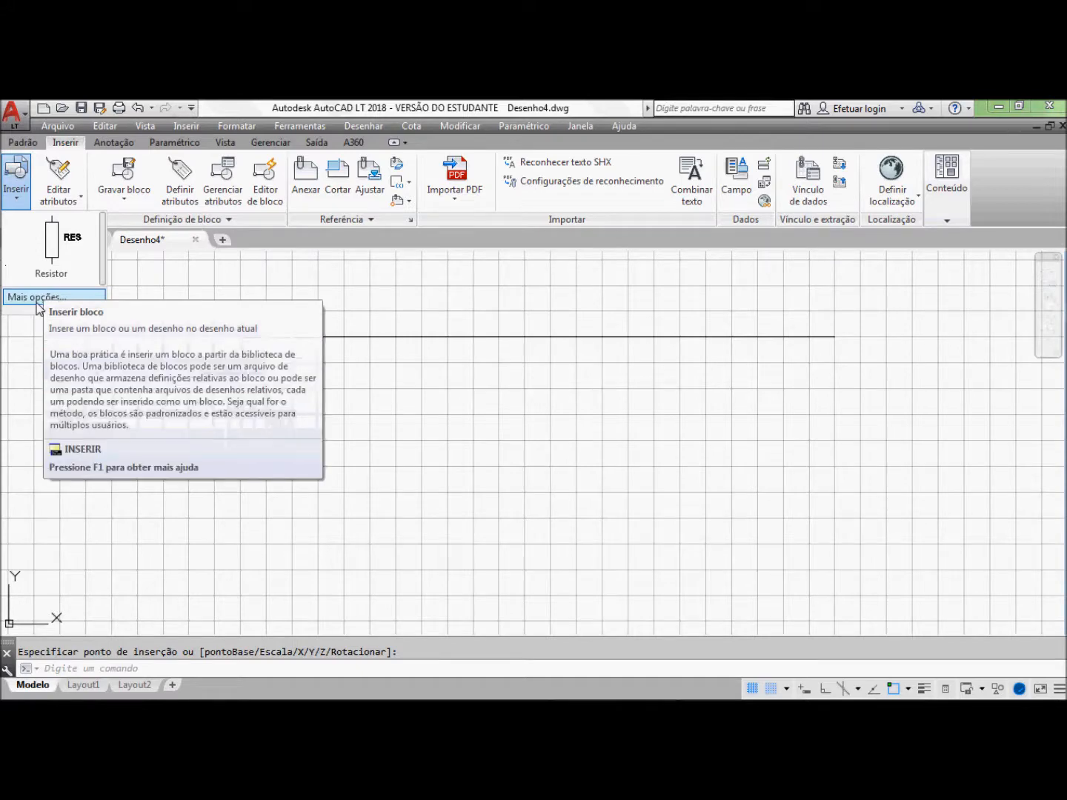
{"action": "left_click", "coordinate": [53, 249]}
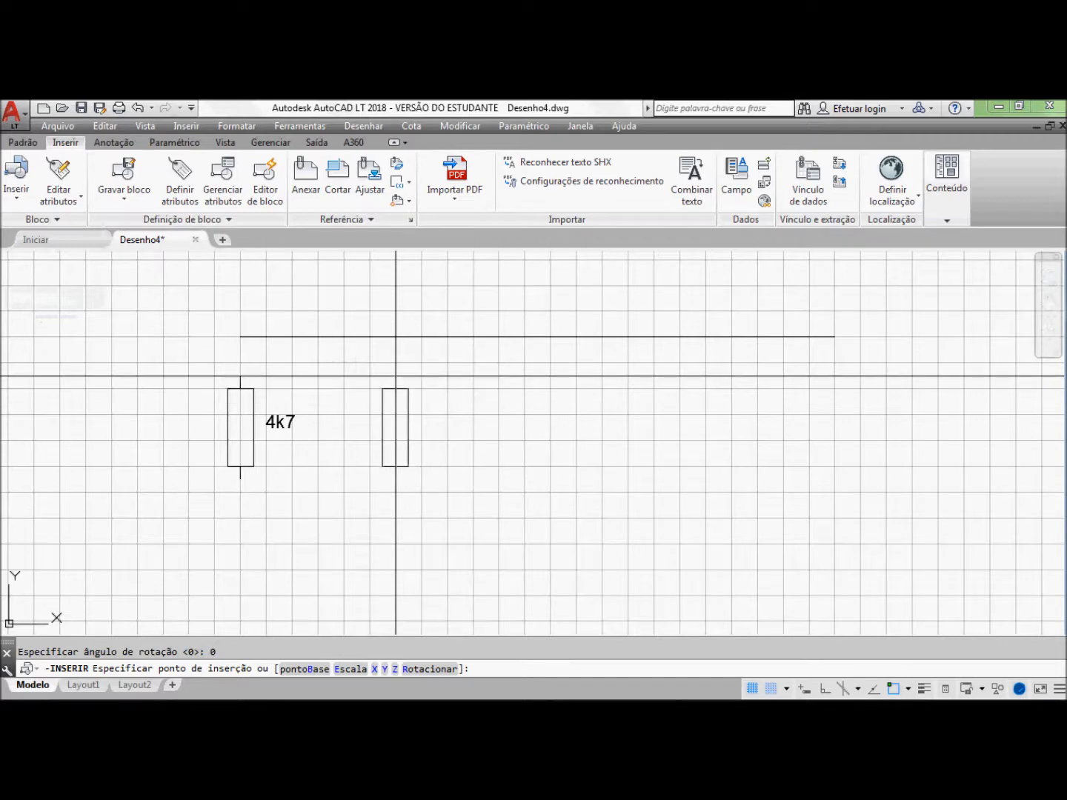
{"action": "left_click", "coordinate": [396, 376]}
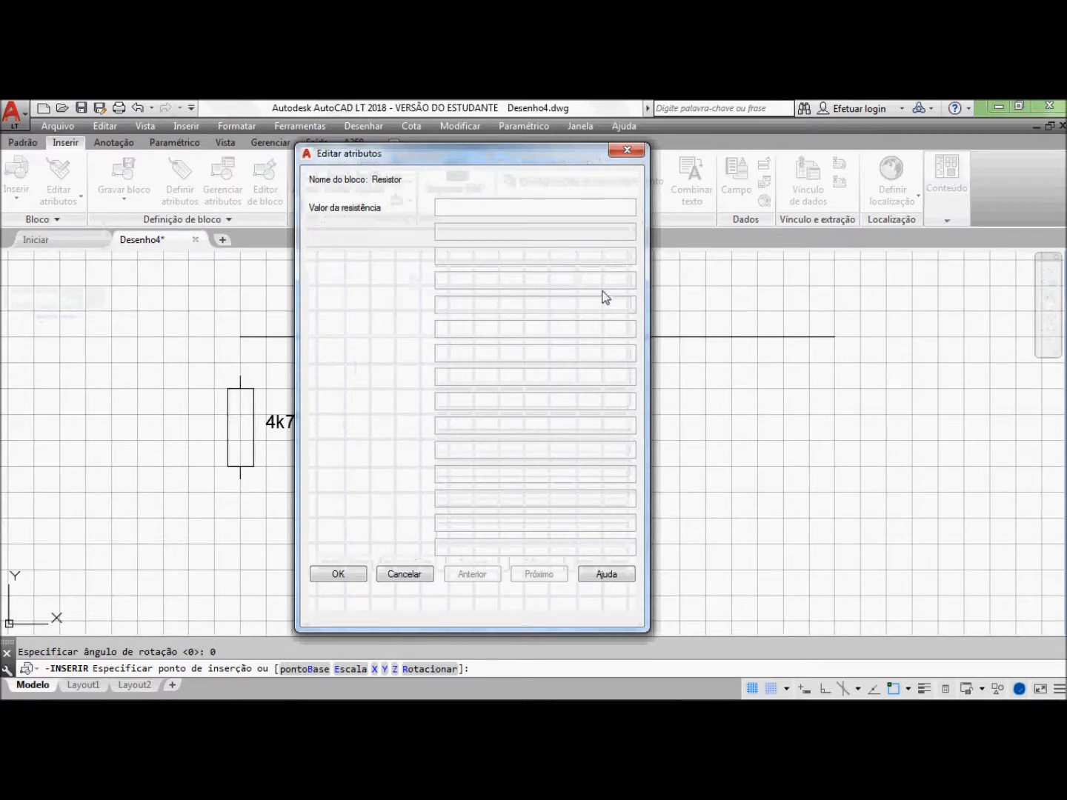
{"action": "type", "text": "100"}
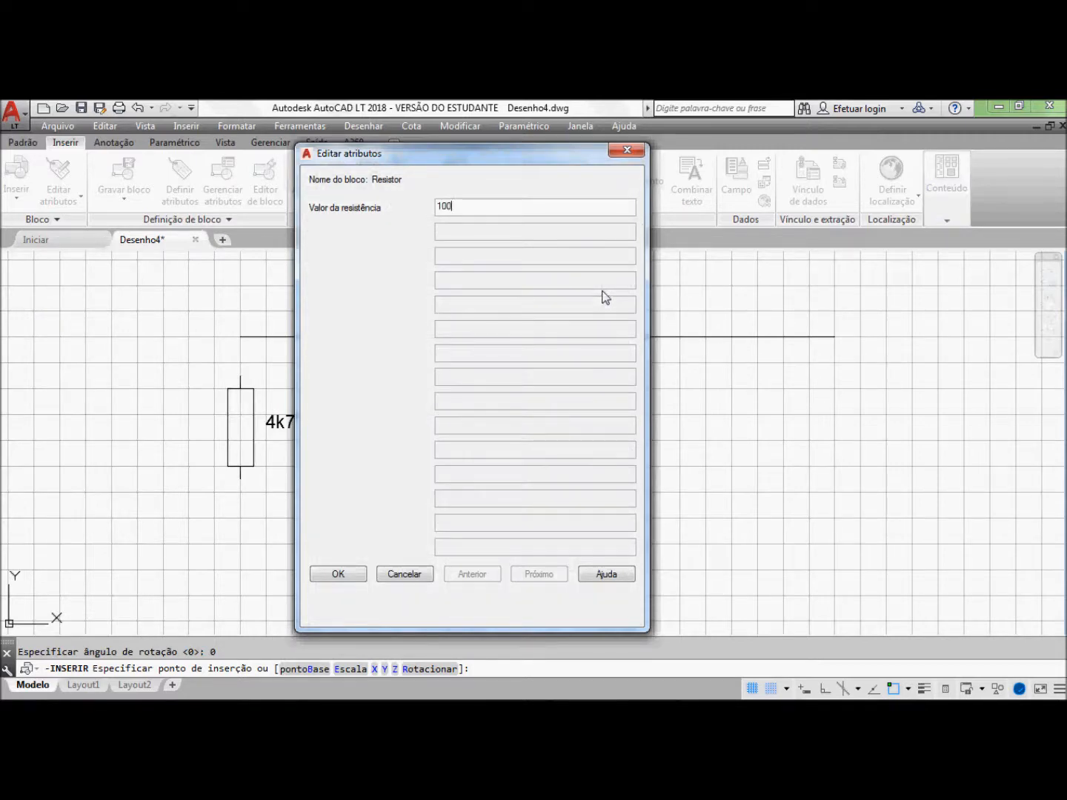
{"action": "left_click", "coordinate": [359, 575]}
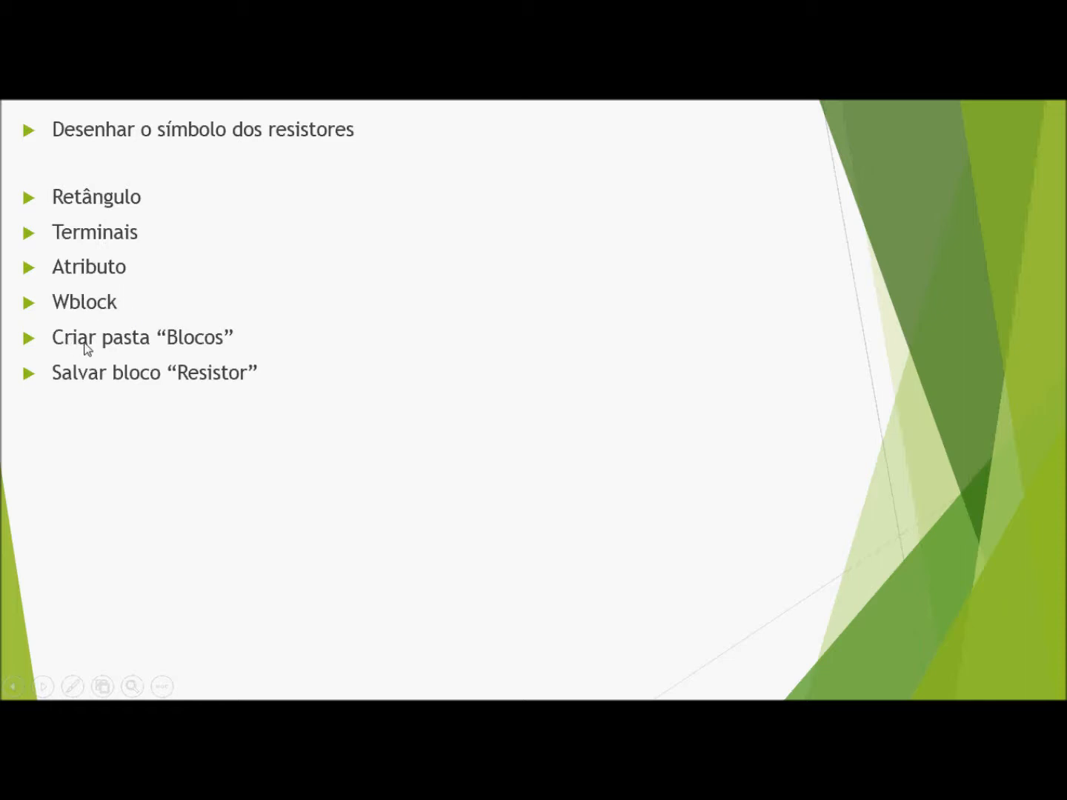
{"action": "left_click", "coordinate": [146, 350]}
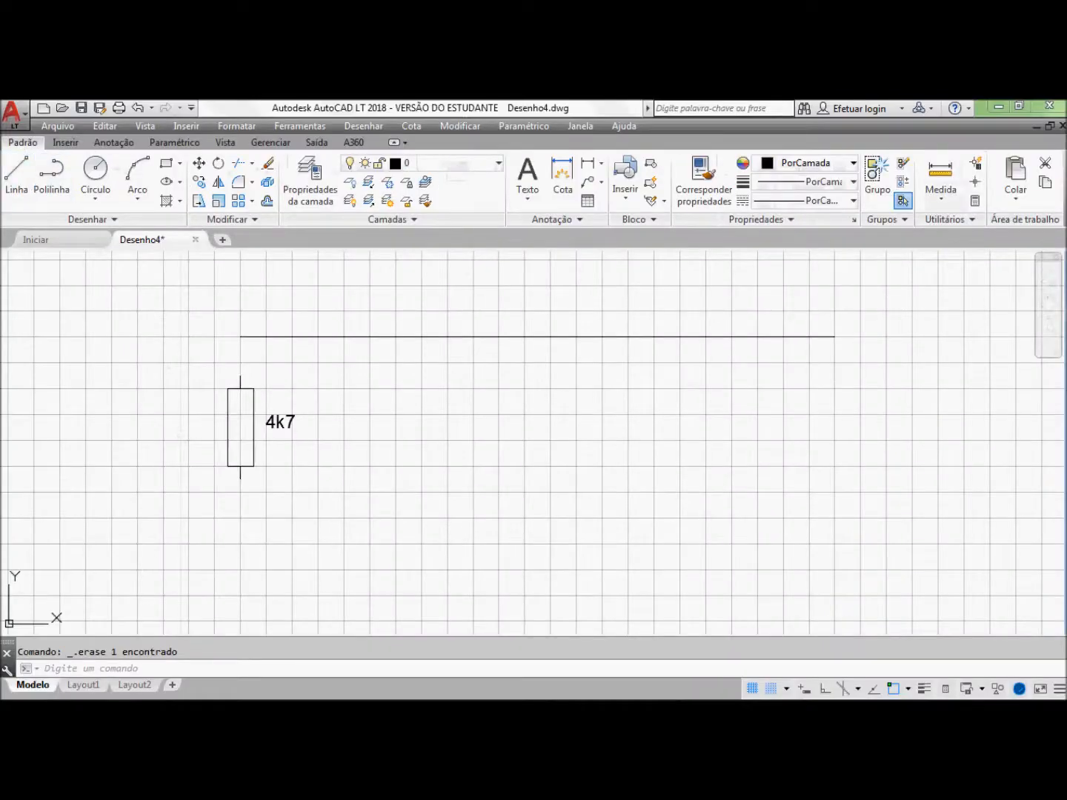
Step: Draw a second horizontal line about 23 grid squares long, seven squares below the first and aligned with its ends
{"action": "left_click", "coordinate": [17, 176]}
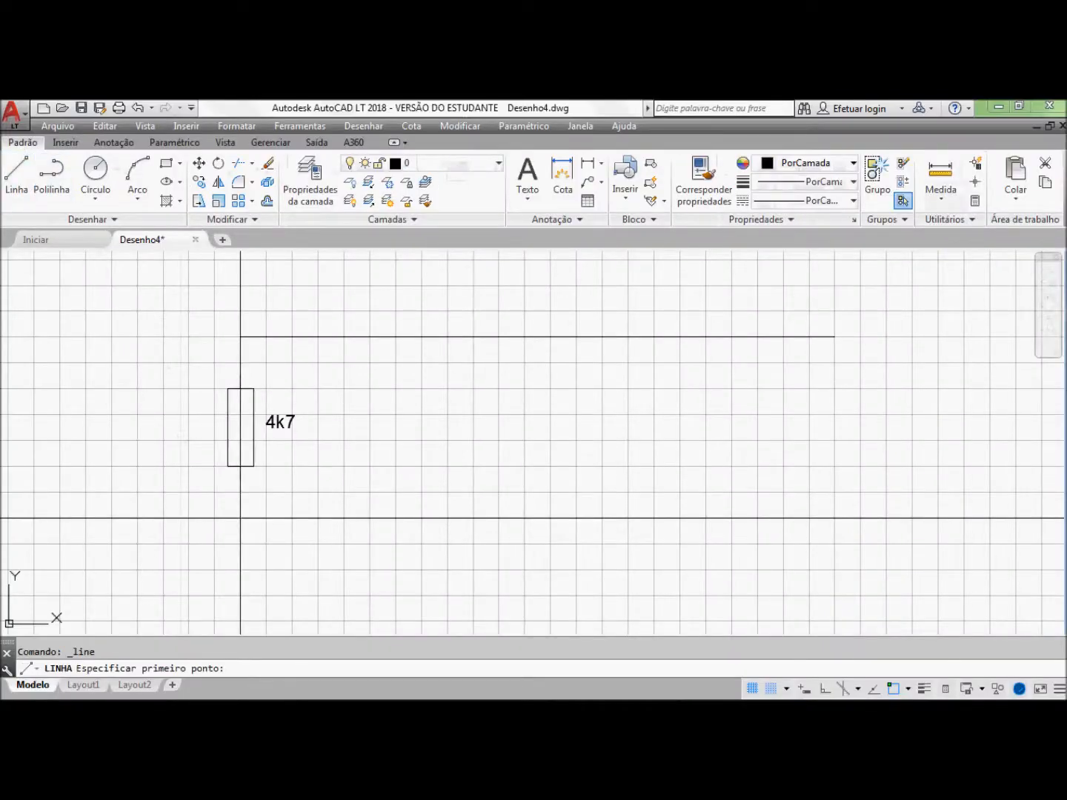
{"action": "left_click", "coordinate": [240, 518]}
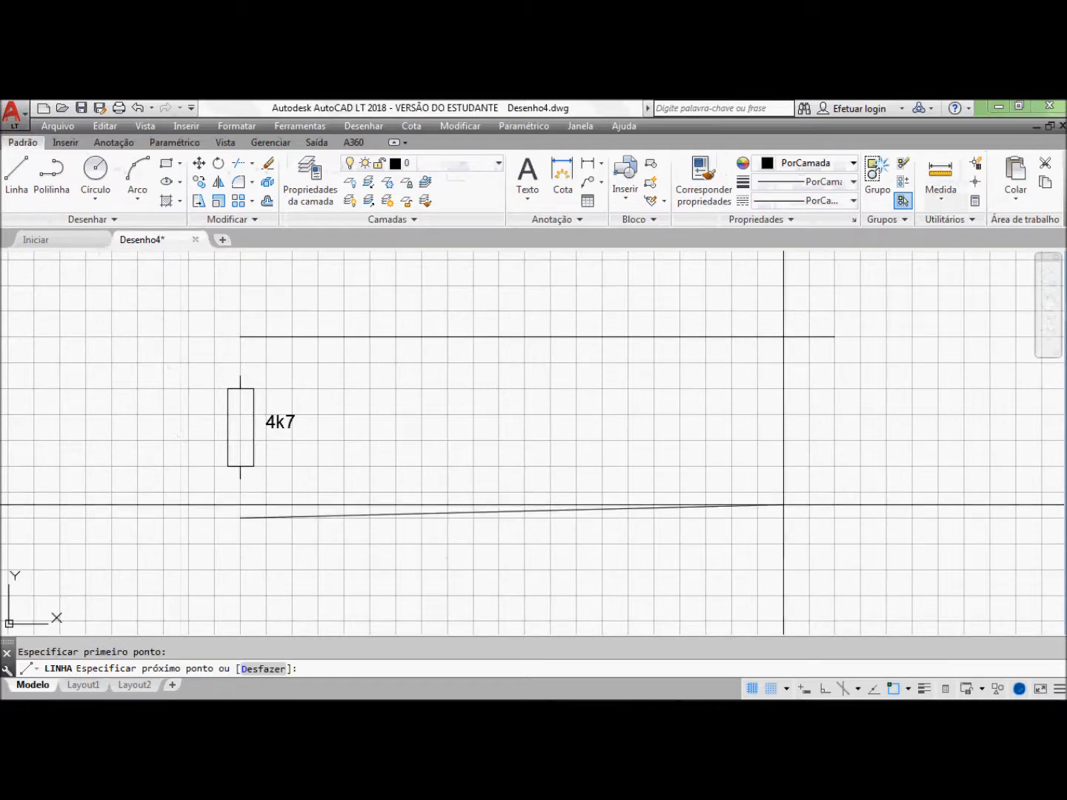
{"action": "left_click", "coordinate": [835, 518]}
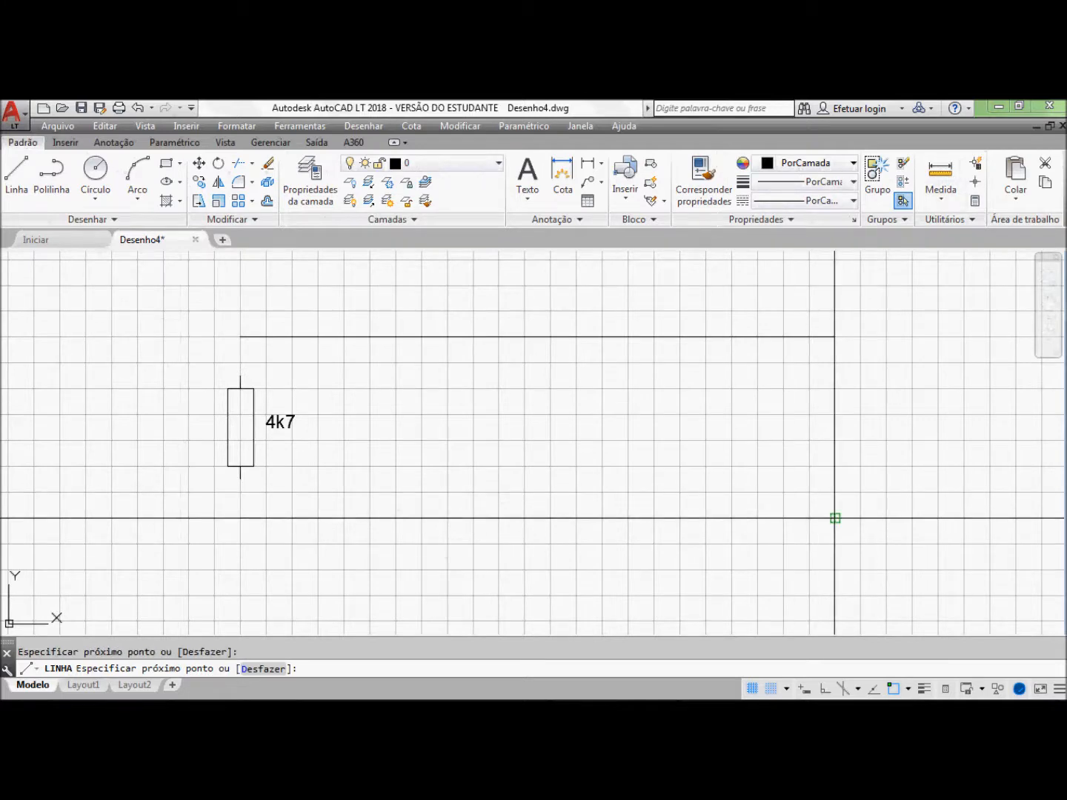
{"action": "key", "text": "Return"}
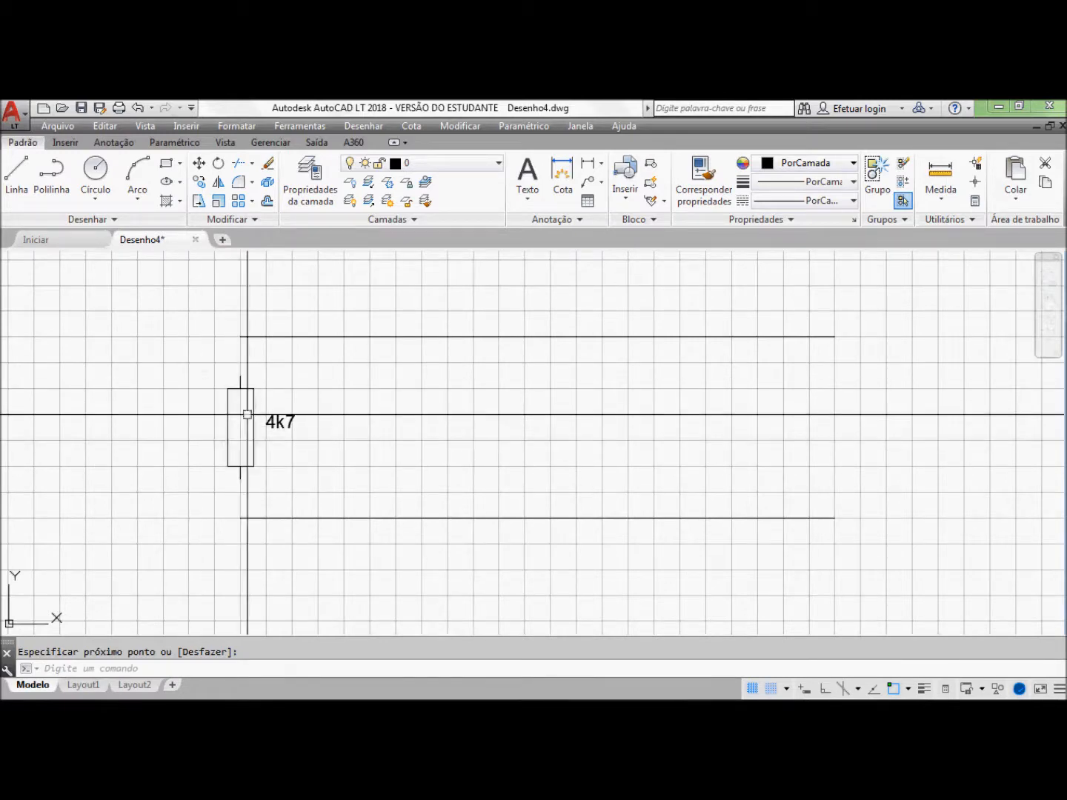
Step: Draw a 2 by 2 grid-square rectangle midway between the two horizontal lines, five squares right of the resistor rectangle
{"action": "left_click", "coordinate": [167, 164]}
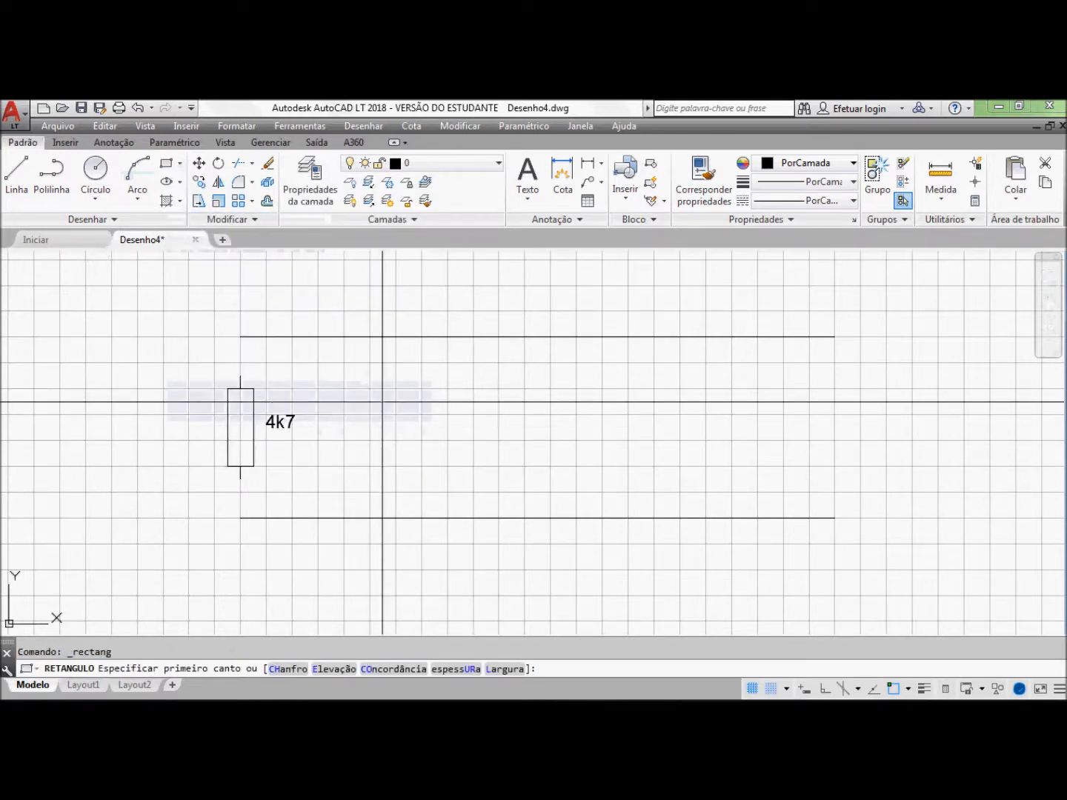
{"action": "left_click", "coordinate": [383, 402]}
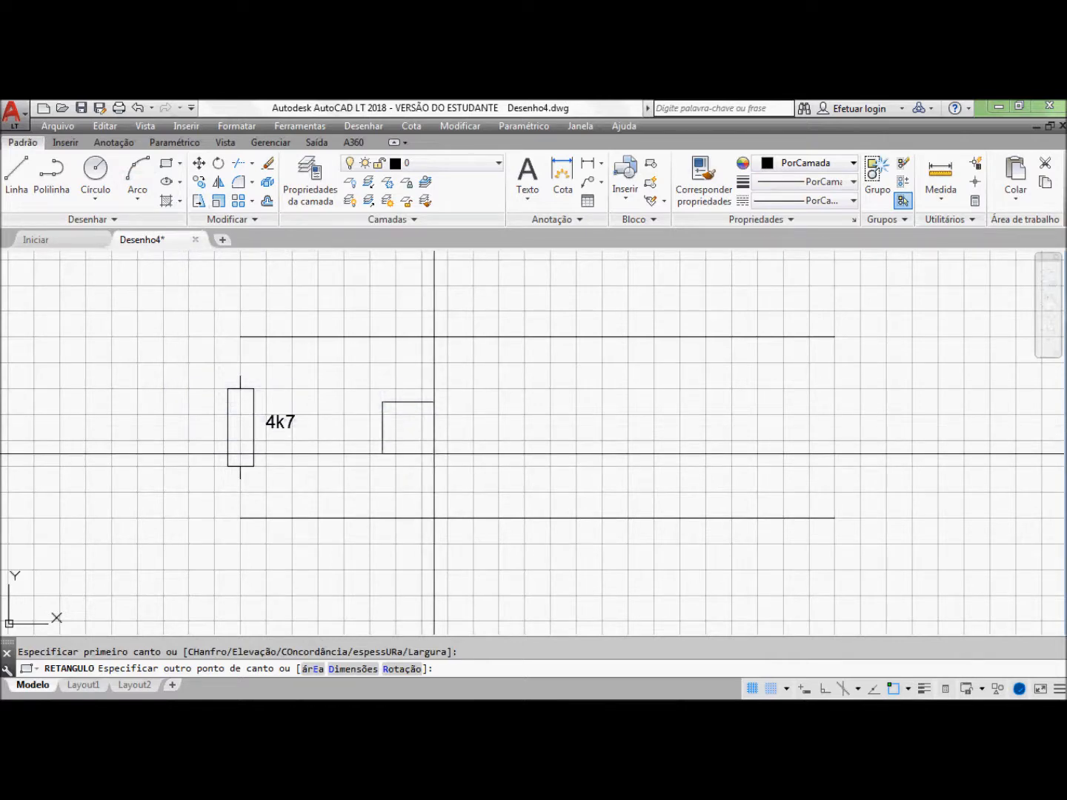
{"action": "left_click", "coordinate": [434, 453]}
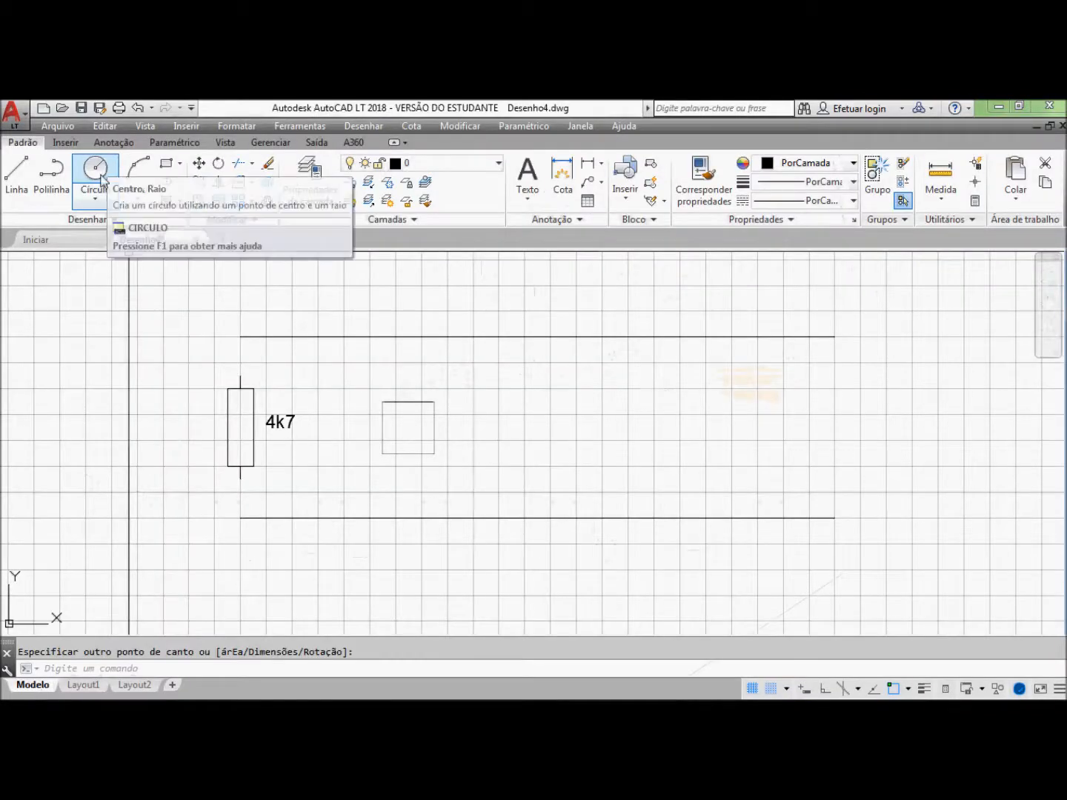
Step: Draw a circle with a radius of one grid square centred in the 2 by 2 square, touching its sides
{"action": "left_click", "coordinate": [97, 174]}
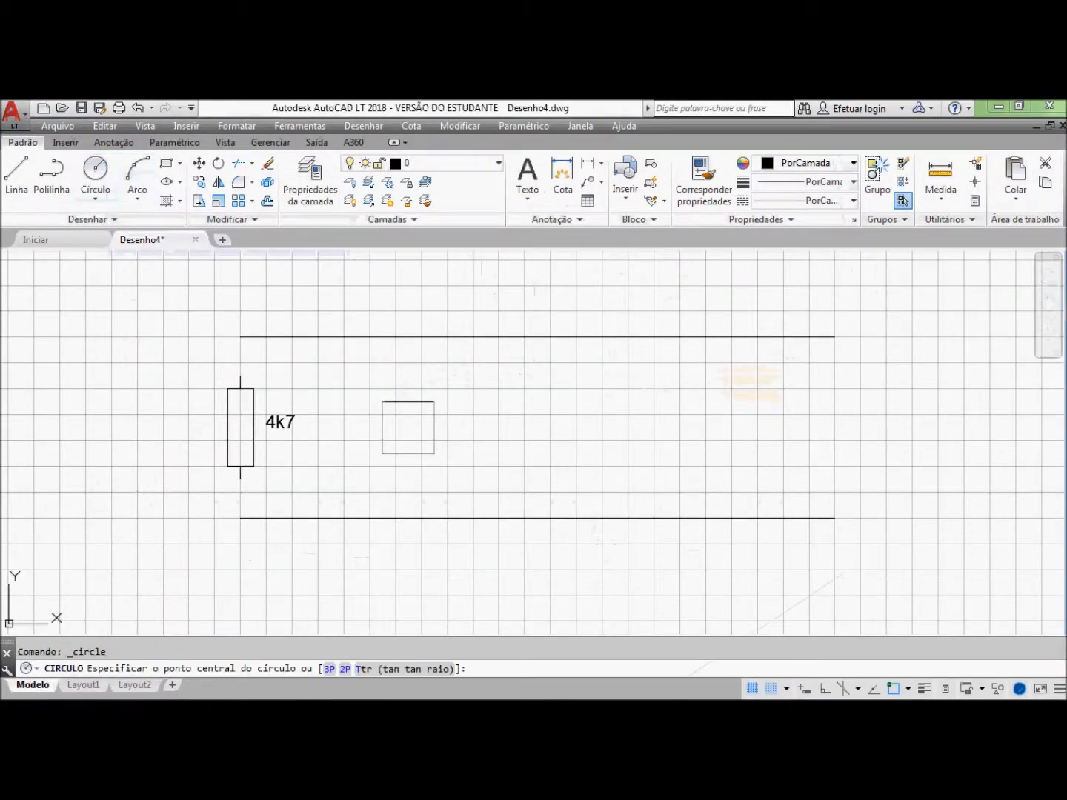
{"action": "left_click", "coordinate": [409, 428]}
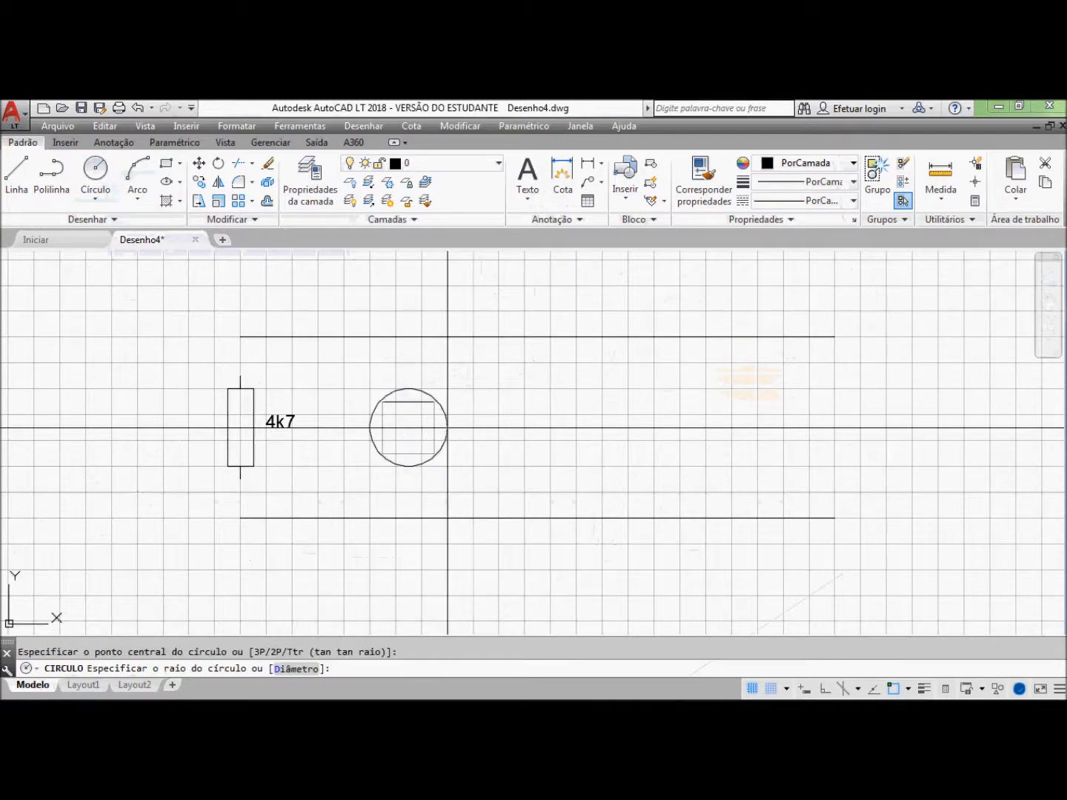
{"action": "left_click", "coordinate": [434, 427]}
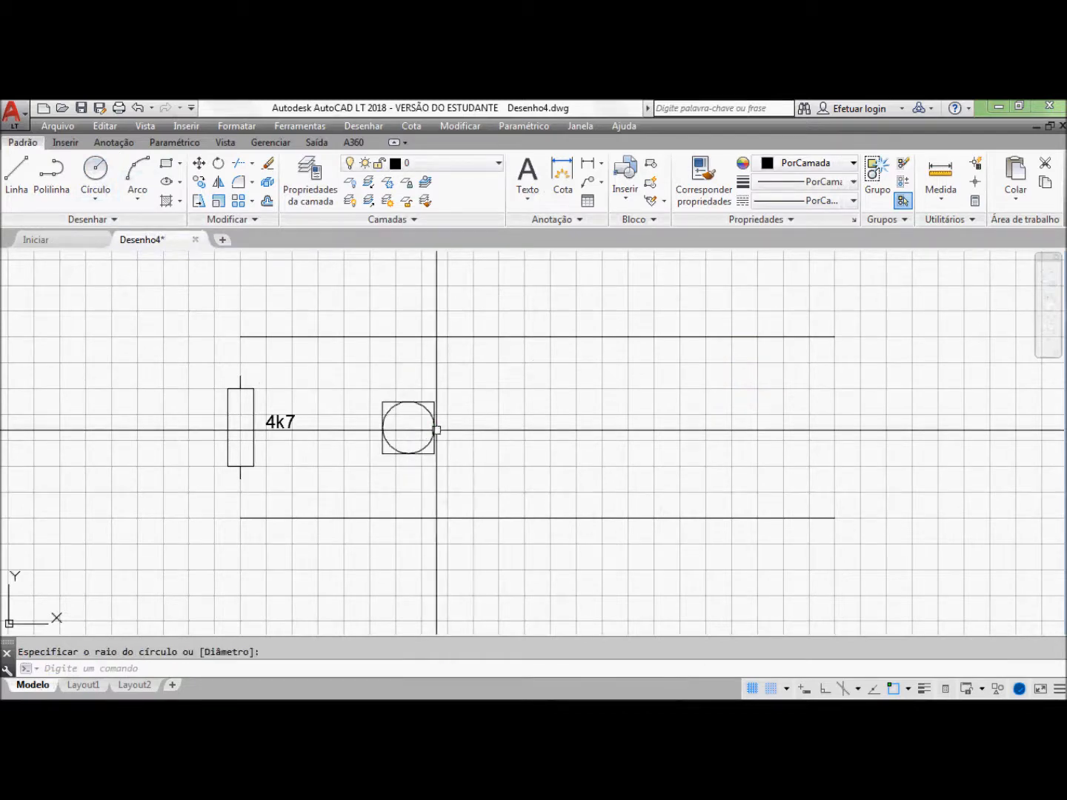
Step: Trim the square's right half and the circle's left half against each other to form a D-shaped microphone outline
{"action": "left_click", "coordinate": [237, 163]}
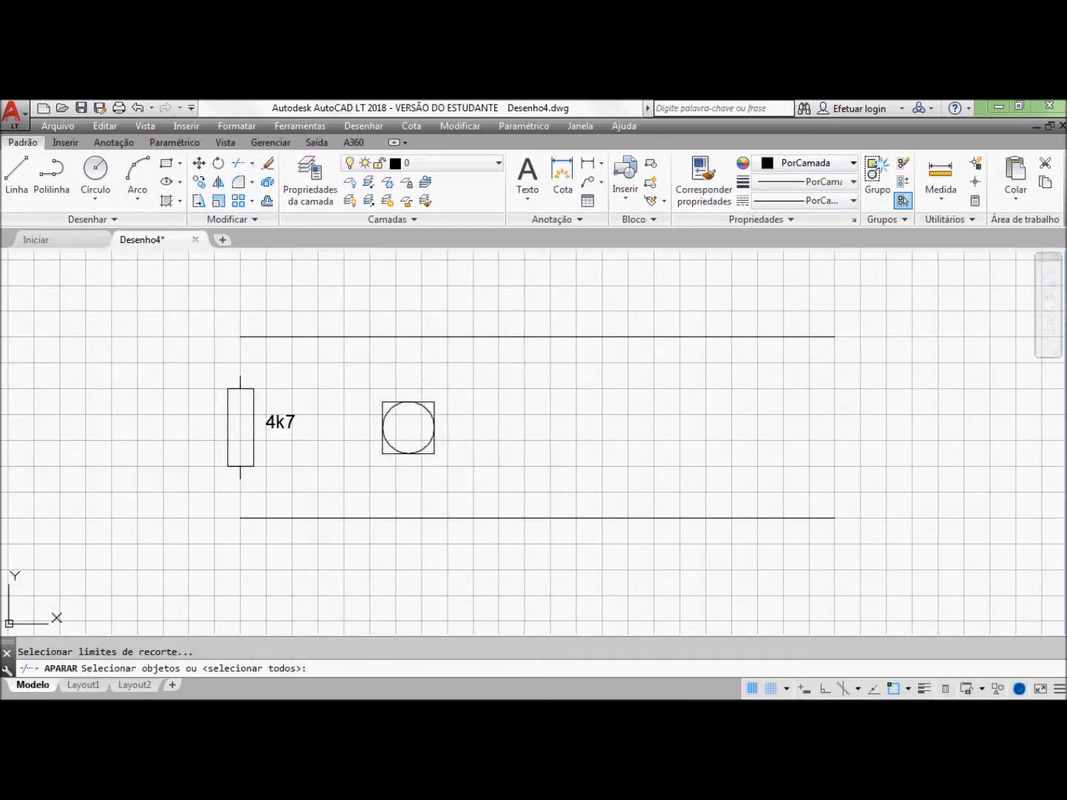
{"action": "left_click", "coordinate": [389, 412]}
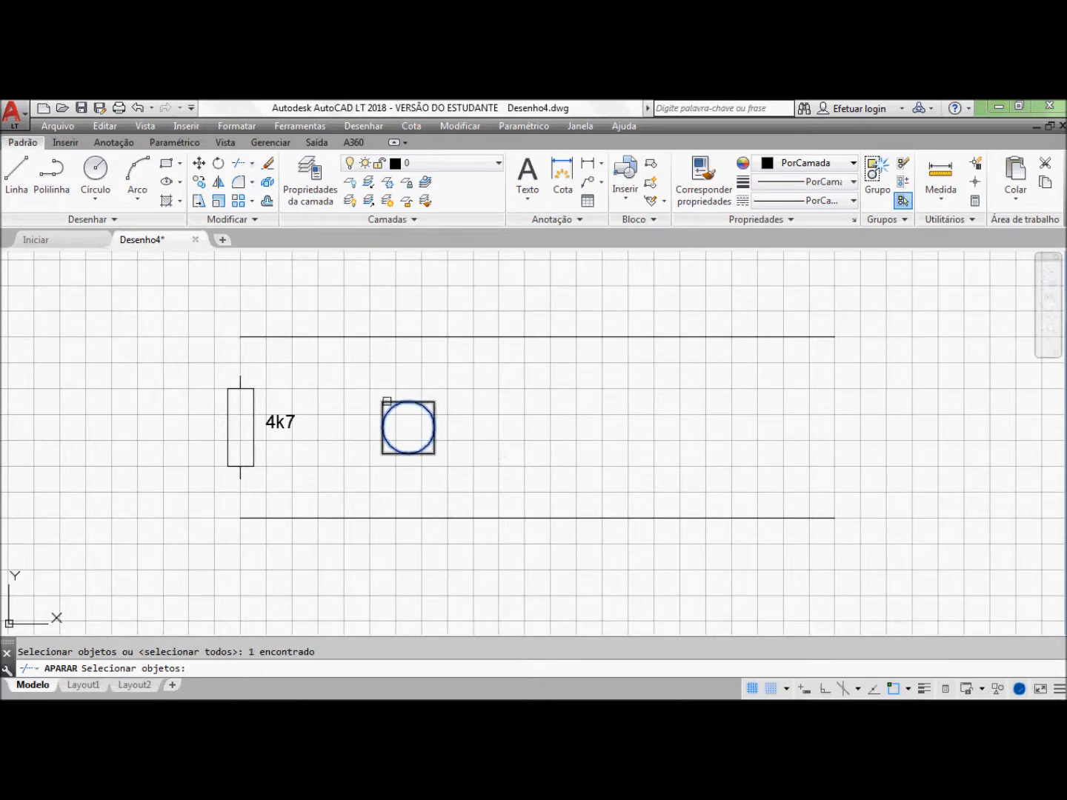
{"action": "left_click", "coordinate": [387, 401]}
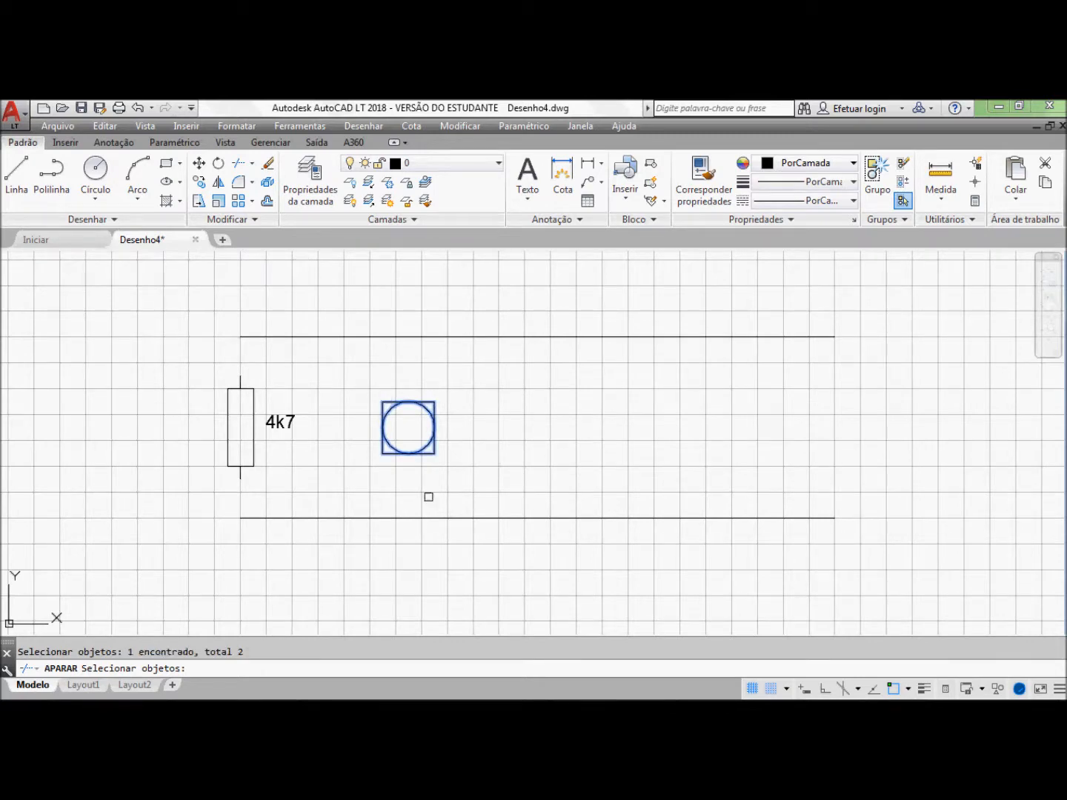
{"action": "key", "text": "Return"}
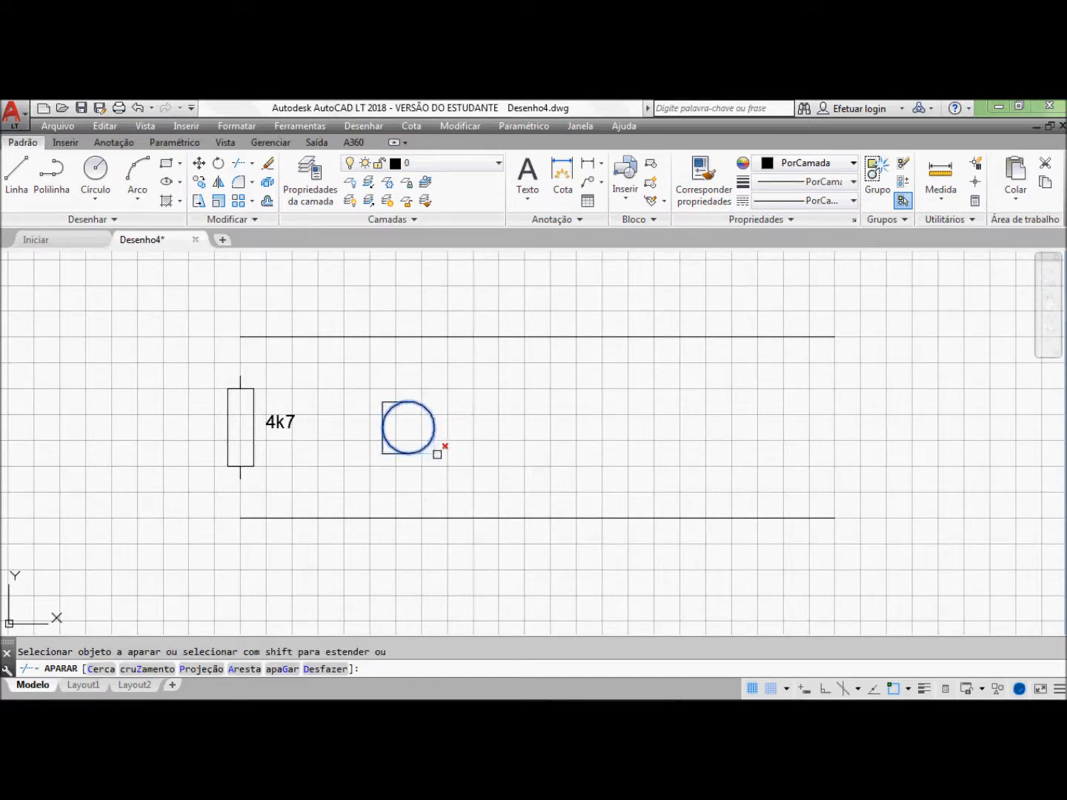
{"action": "left_click", "coordinate": [435, 451]}
{"action": "left_click", "coordinate": [391, 445]}
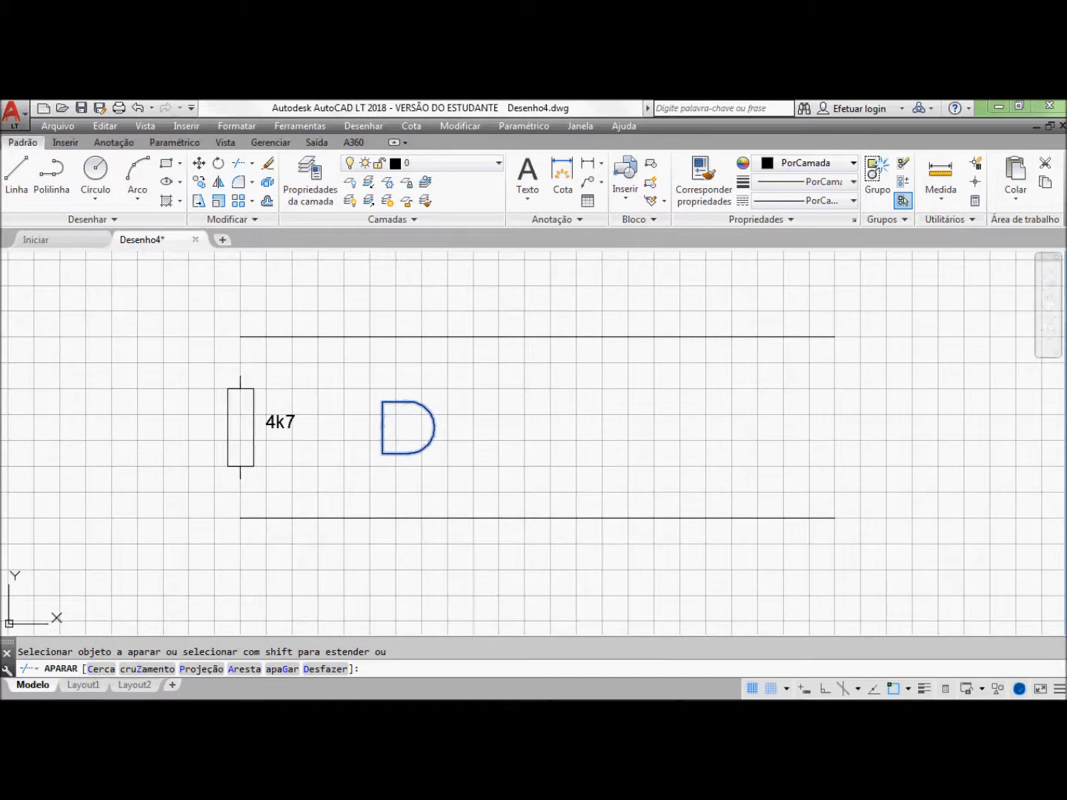
{"action": "key", "text": "Return"}
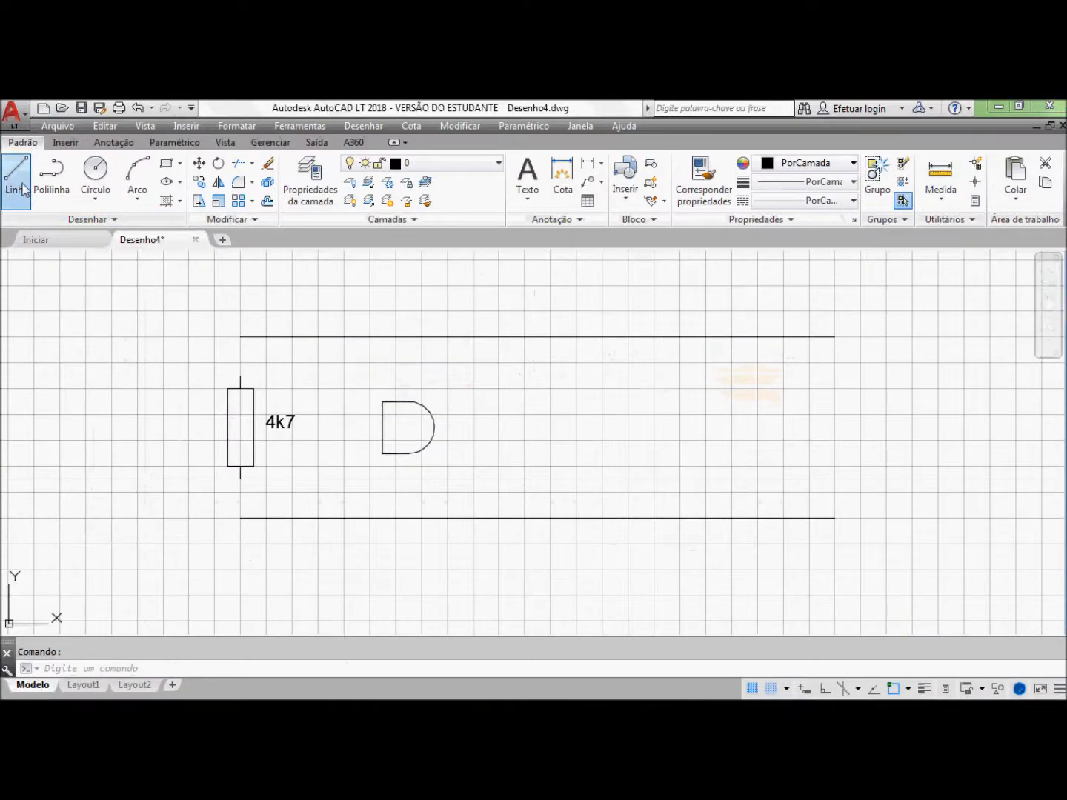
Step: Draw vertical leads one grid square long from the upper and lower ends of the microphone's arc, extending outward
{"action": "left_click", "coordinate": [24, 190]}
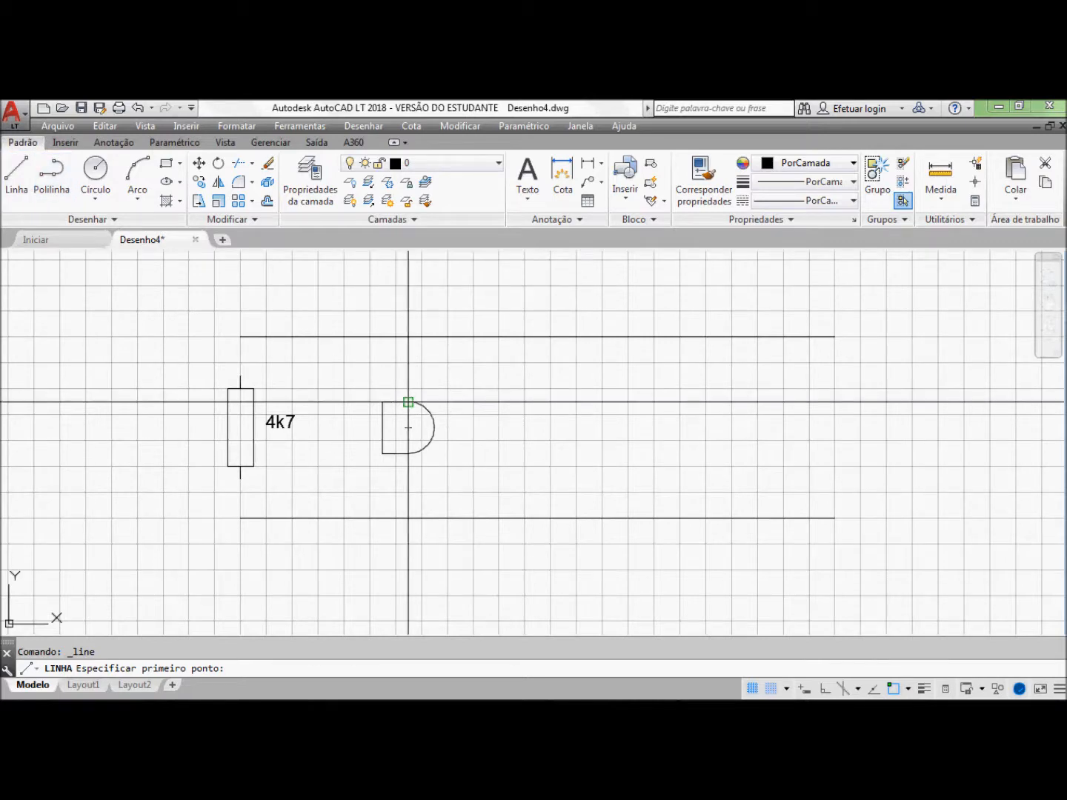
{"action": "left_click", "coordinate": [408, 403]}
{"action": "left_click", "coordinate": [409, 377]}
{"action": "key", "text": "Return"}
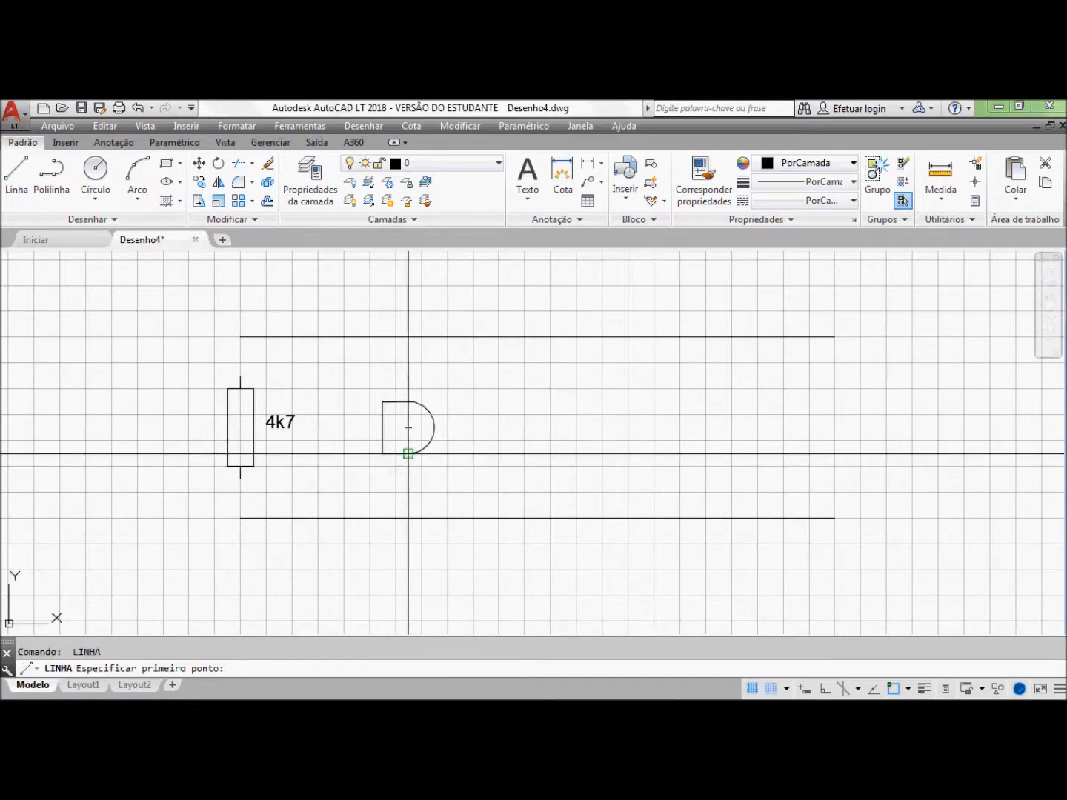
{"action": "left_click", "coordinate": [409, 453]}
{"action": "left_click", "coordinate": [408, 479]}
{"action": "key", "text": "Return"}
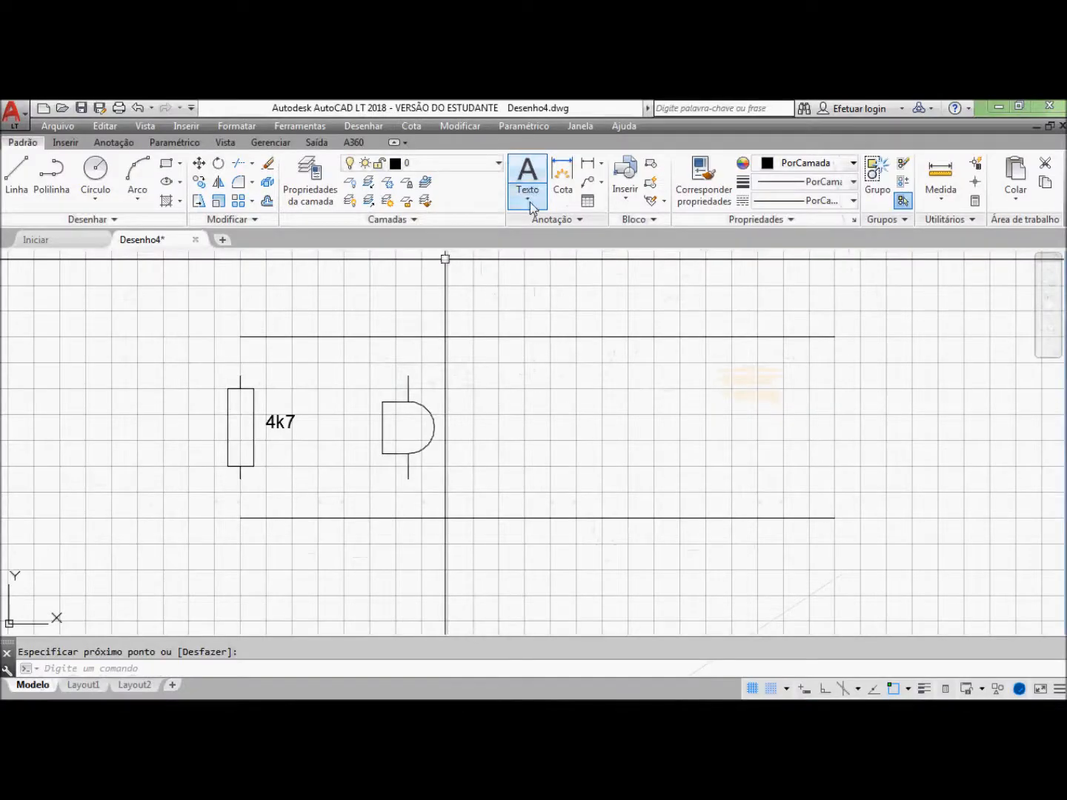
Step: Add the single-line text MIC with height 2.5 and rotation 0, starting two grid squares left of the microphone outline
{"action": "left_click", "coordinate": [530, 202]}
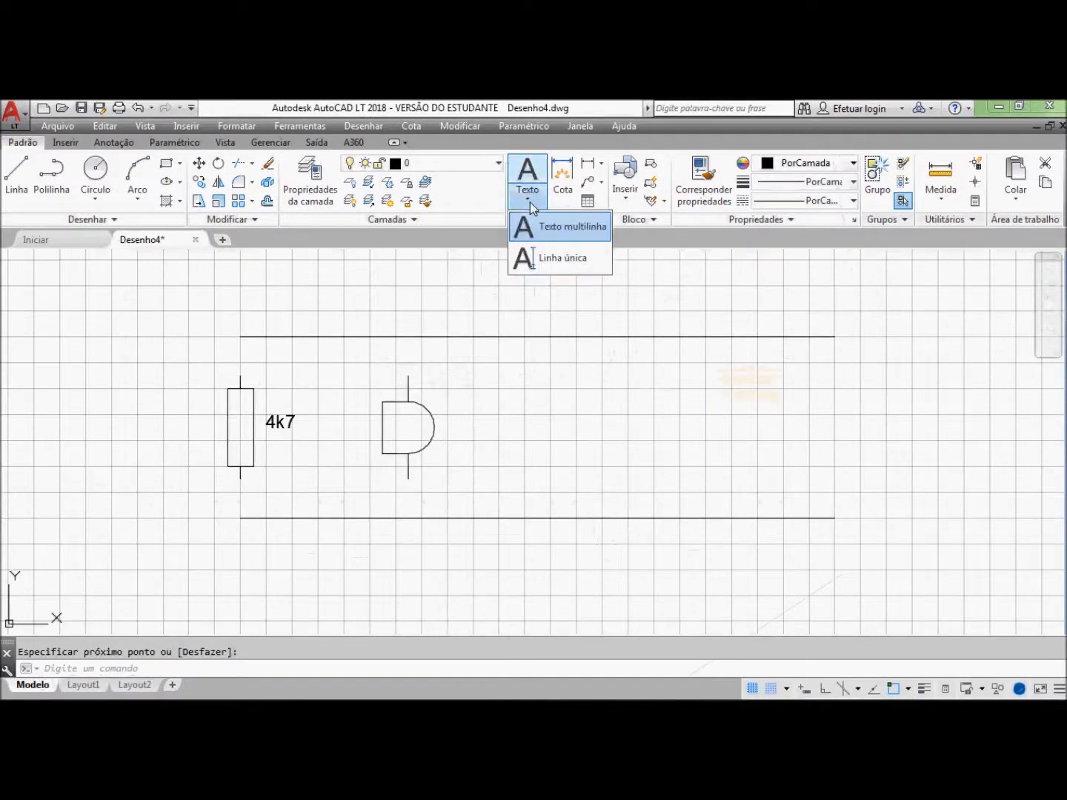
{"action": "left_click", "coordinate": [550, 260]}
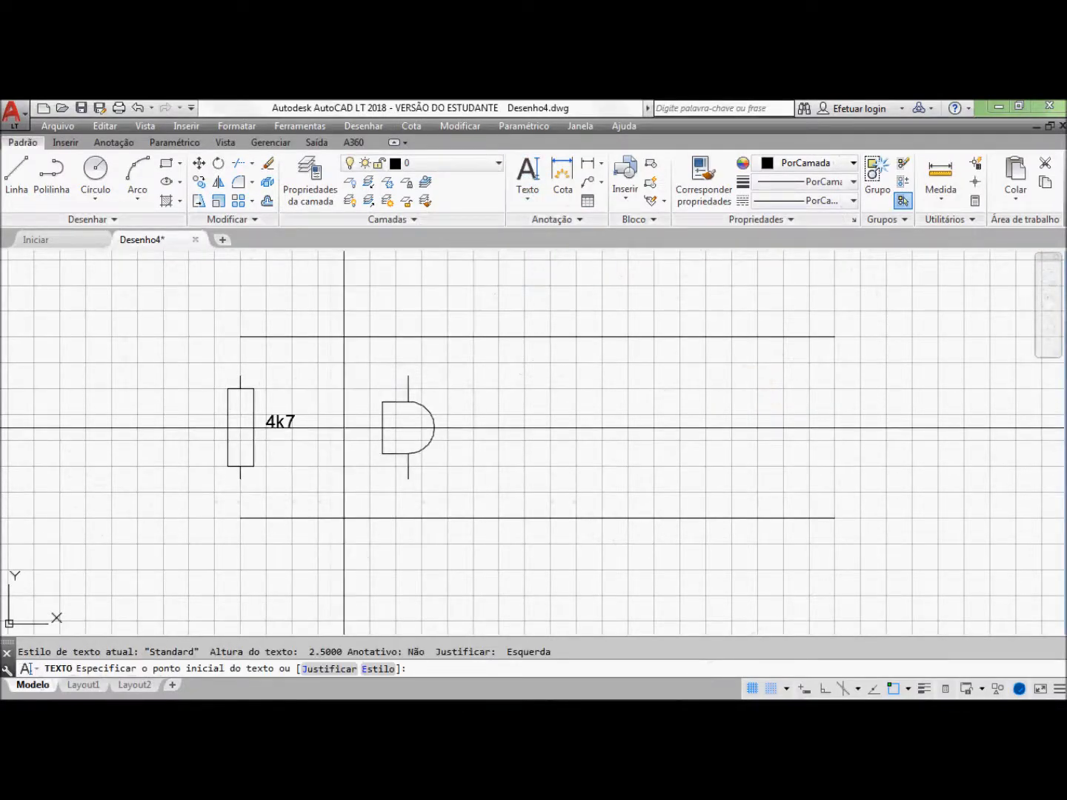
{"action": "left_click", "coordinate": [331, 427]}
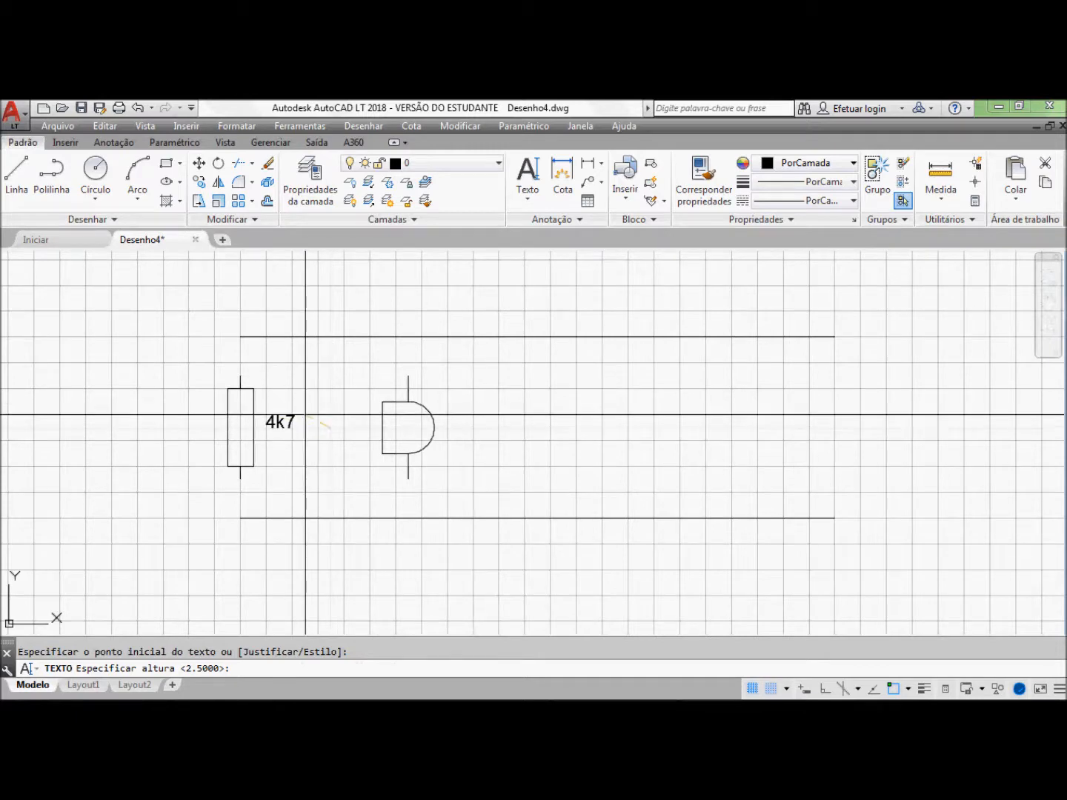
{"action": "key", "text": "Return"}
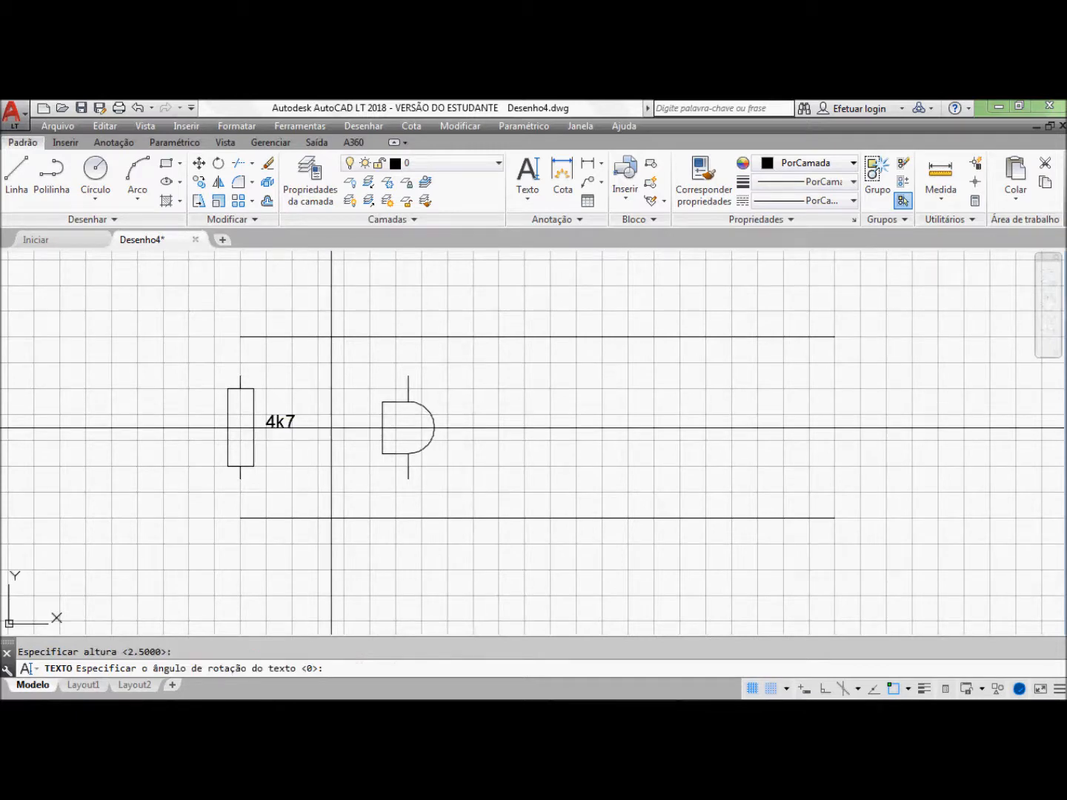
{"action": "key", "text": "Return"}
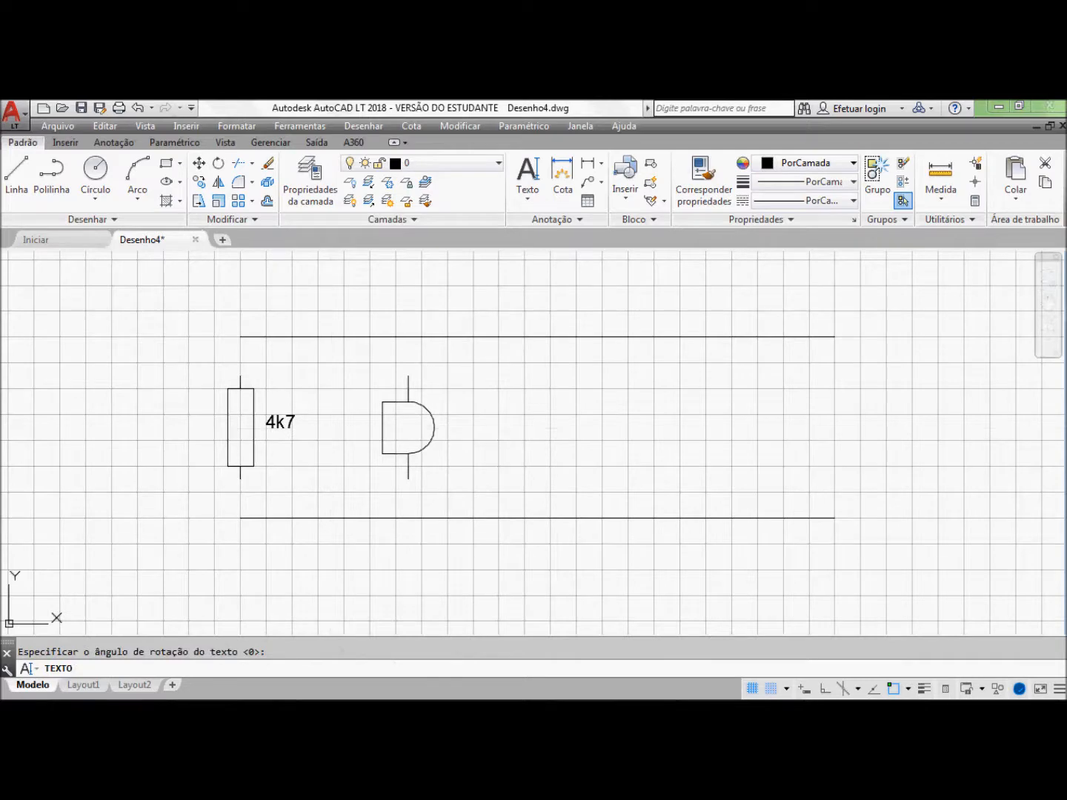
{"action": "type", "text": "MIC"}
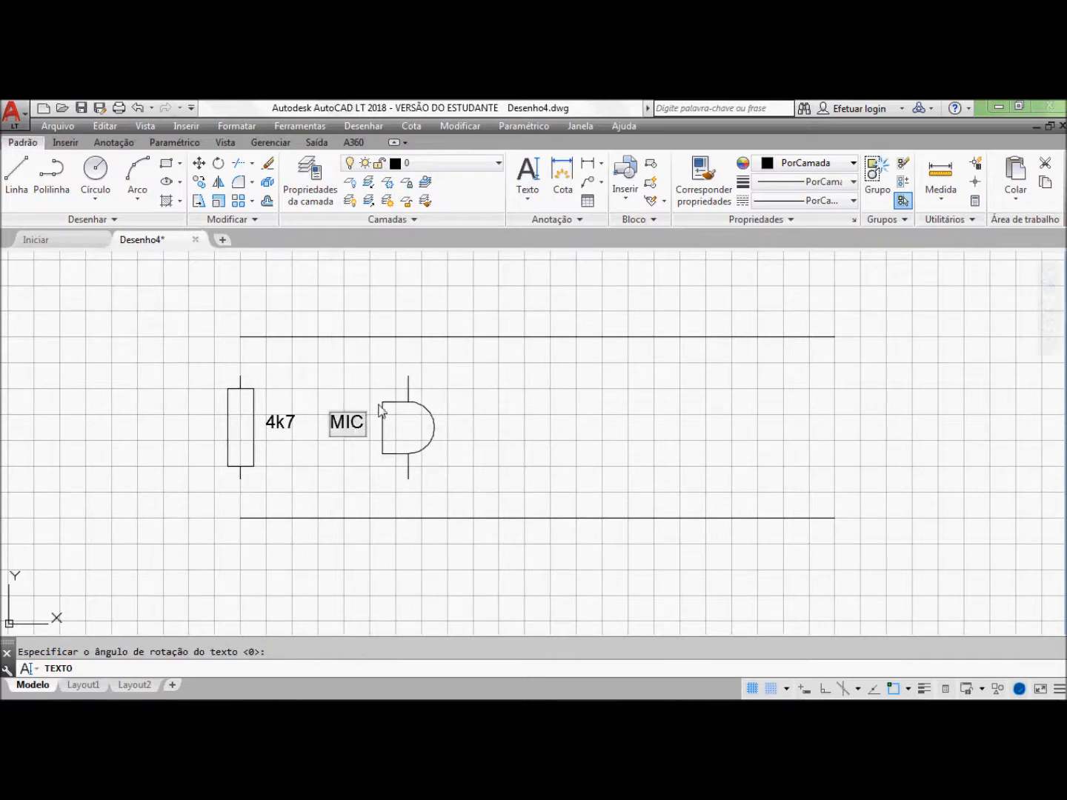
{"action": "left_click", "coordinate": [457, 383]}
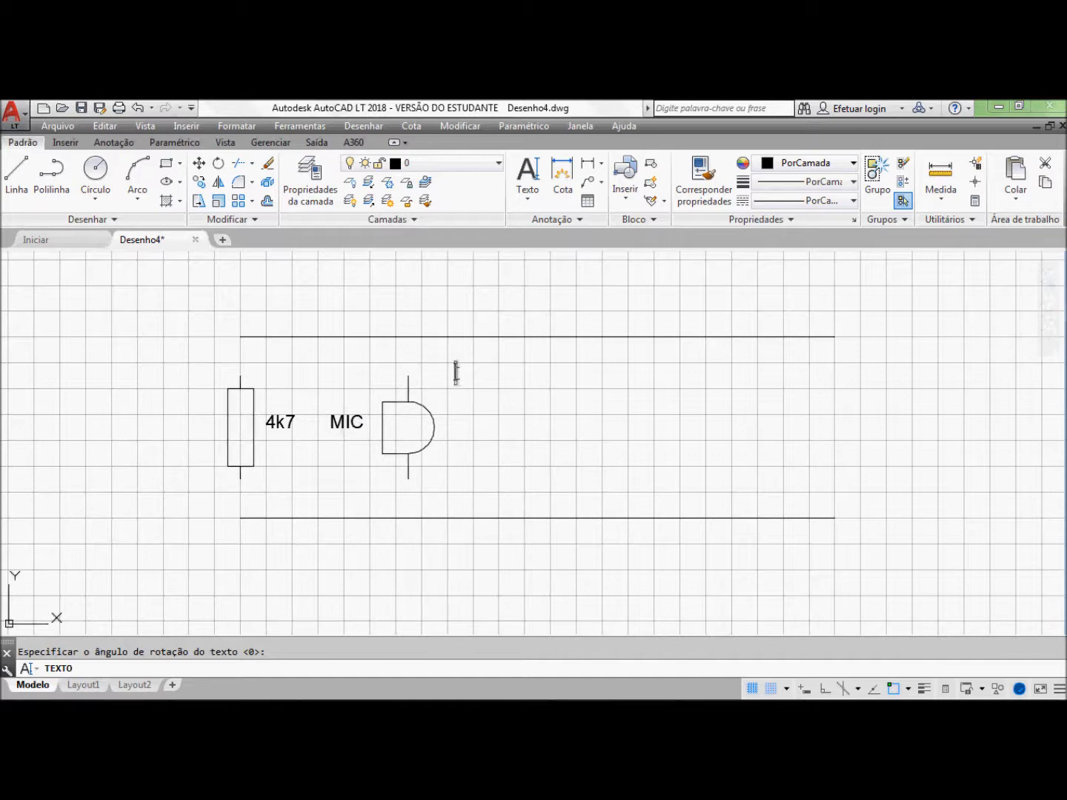
{"action": "key", "text": "Escape"}
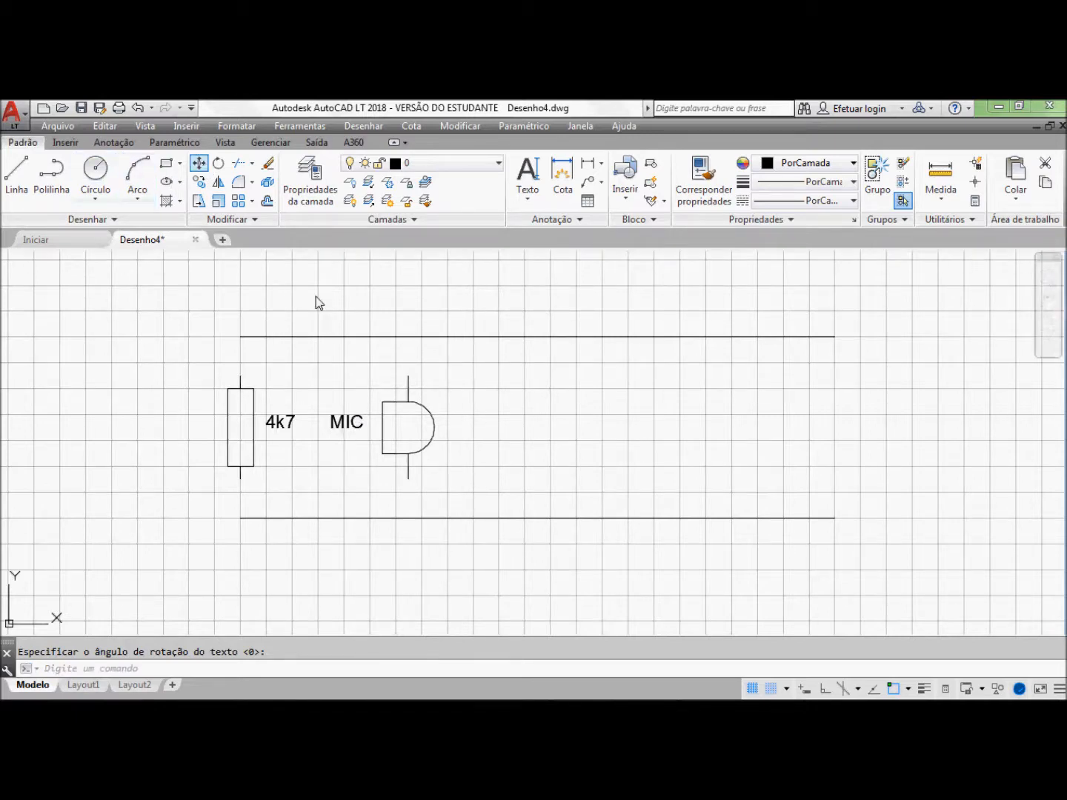
Step: Move the MIC text half a grid square right, closer to the microphone outline
{"action": "left_click", "coordinate": [348, 421]}
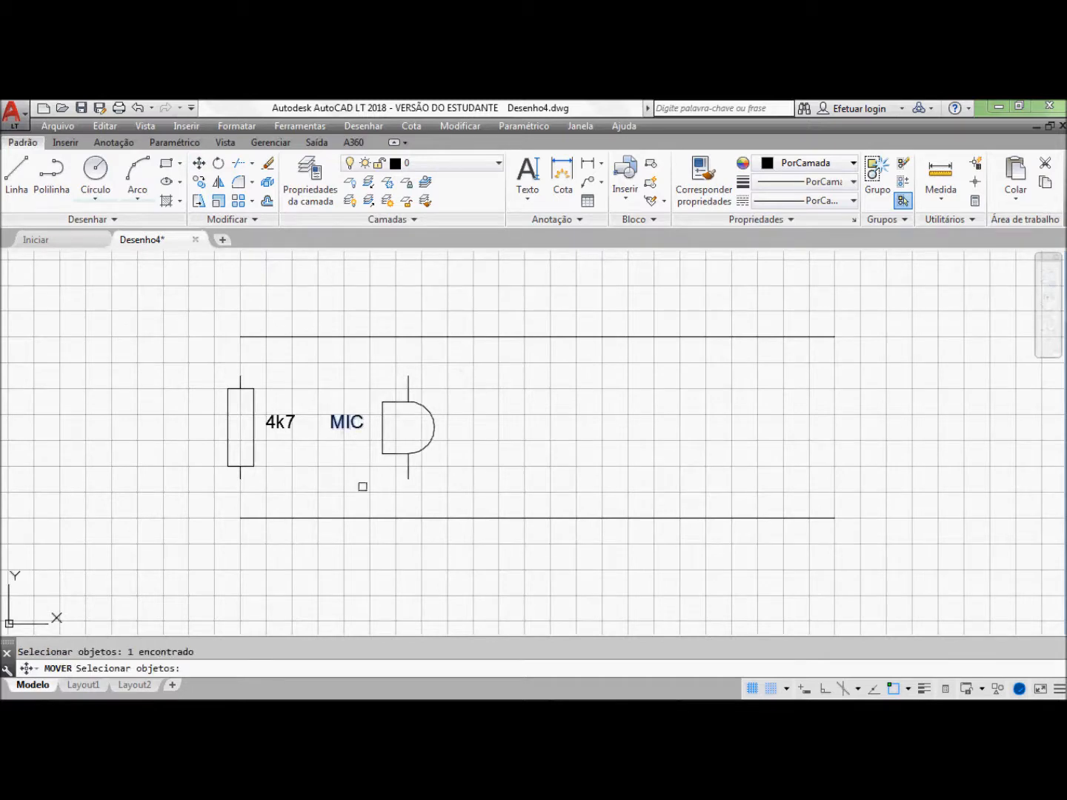
{"action": "key", "text": "Return"}
{"action": "left_click", "coordinate": [370, 479]}
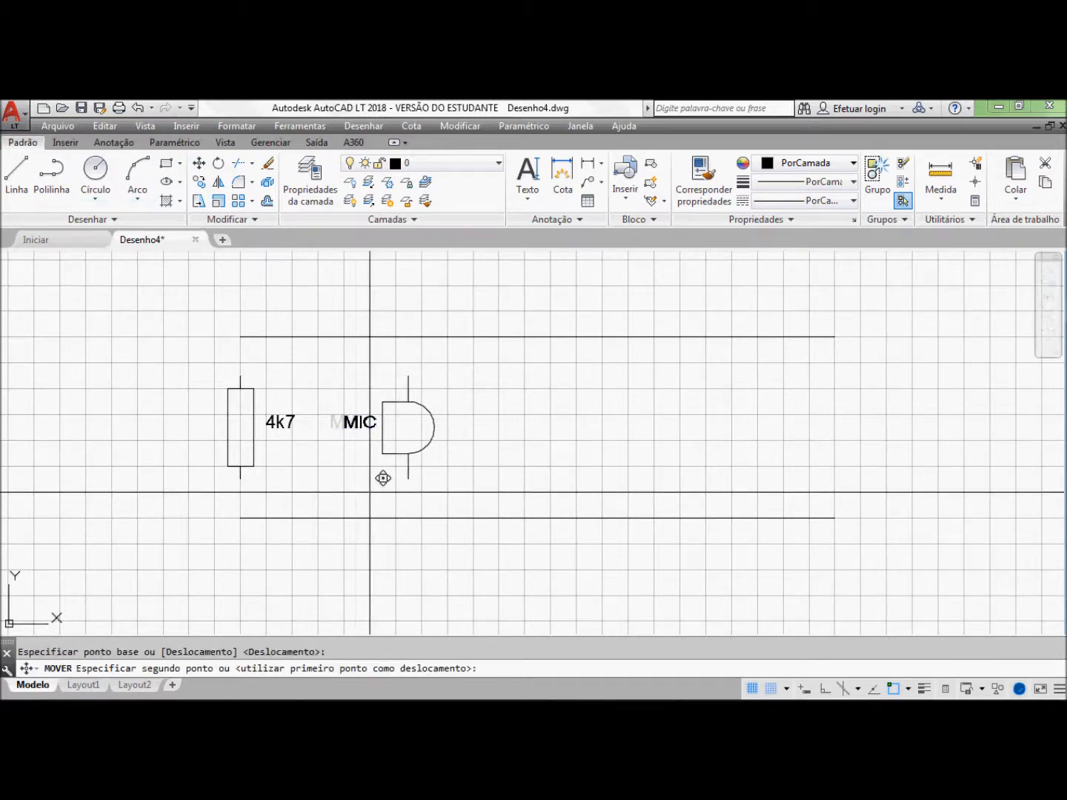
{"action": "left_click", "coordinate": [384, 477]}
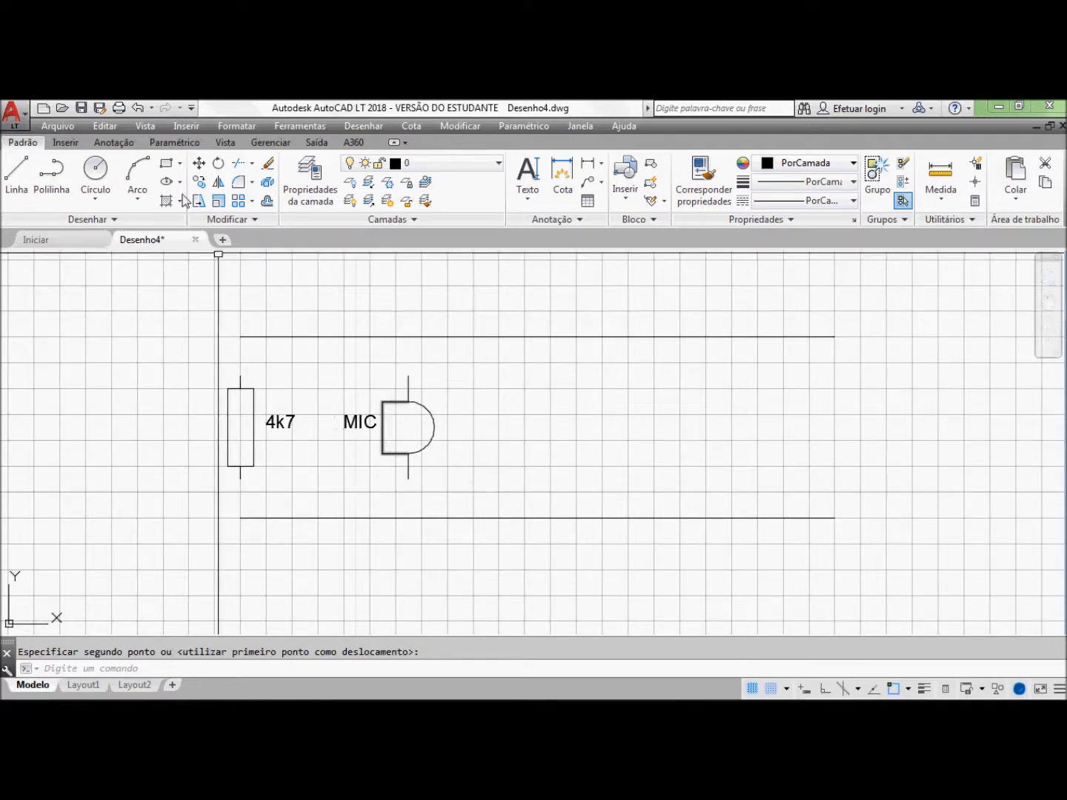
Step: Set up a Write Block with the upper lead's top end as base point and the whole microphone symbol with its MIC text as objects
{"action": "left_click", "coordinate": [65, 144]}
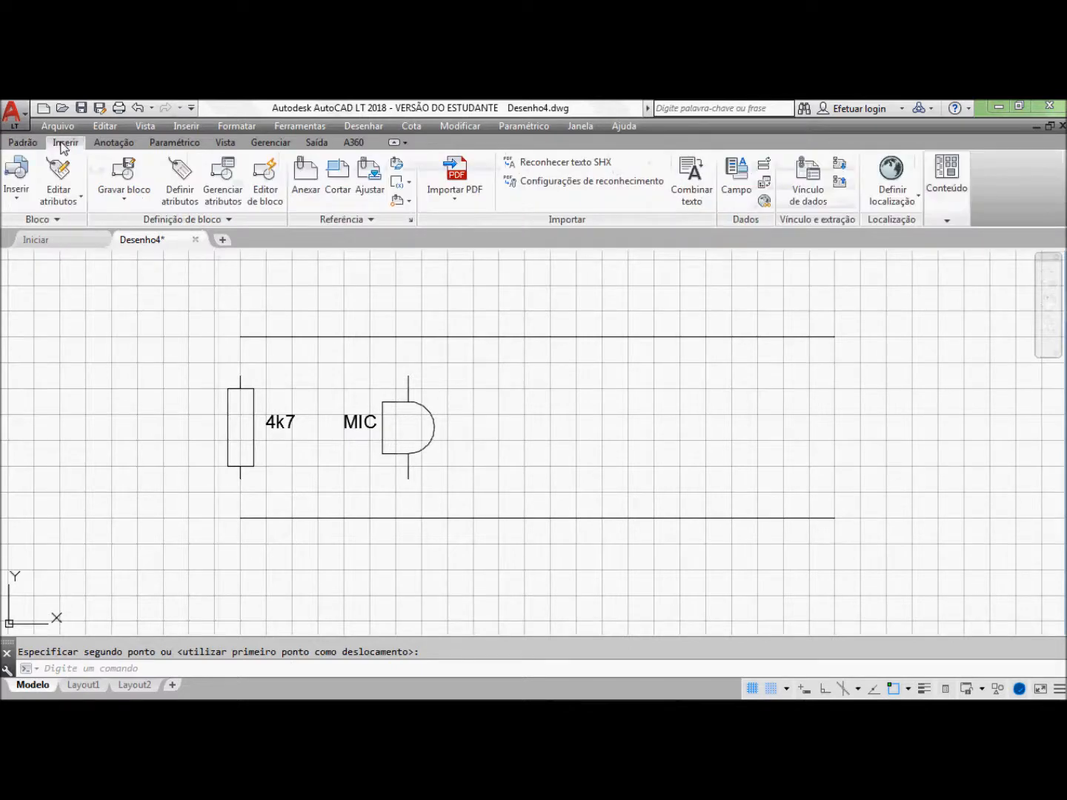
{"action": "left_click", "coordinate": [122, 200]}
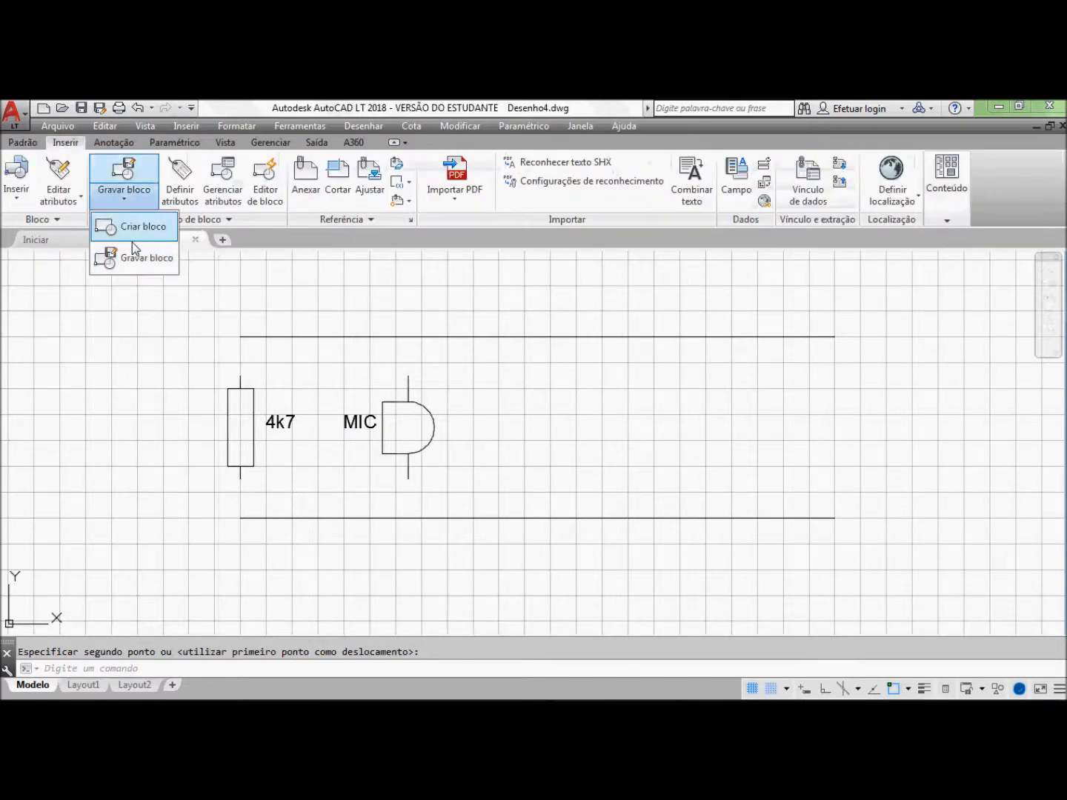
{"action": "left_click", "coordinate": [143, 267]}
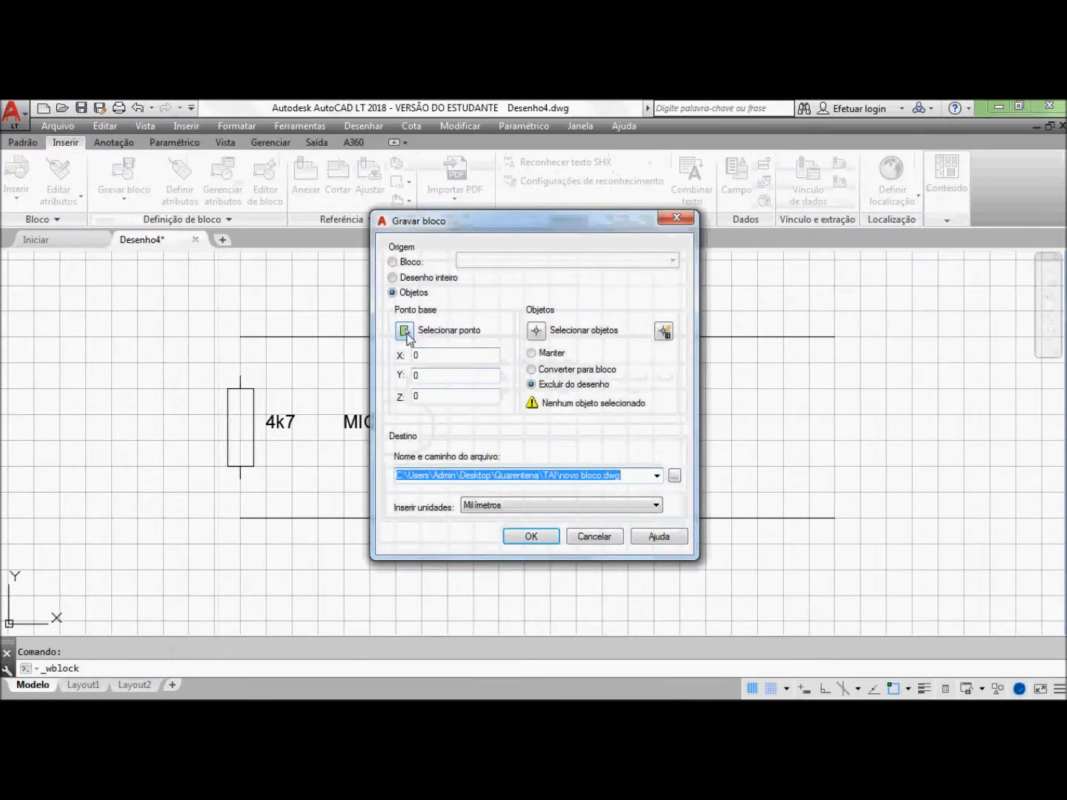
{"action": "left_click", "coordinate": [405, 330]}
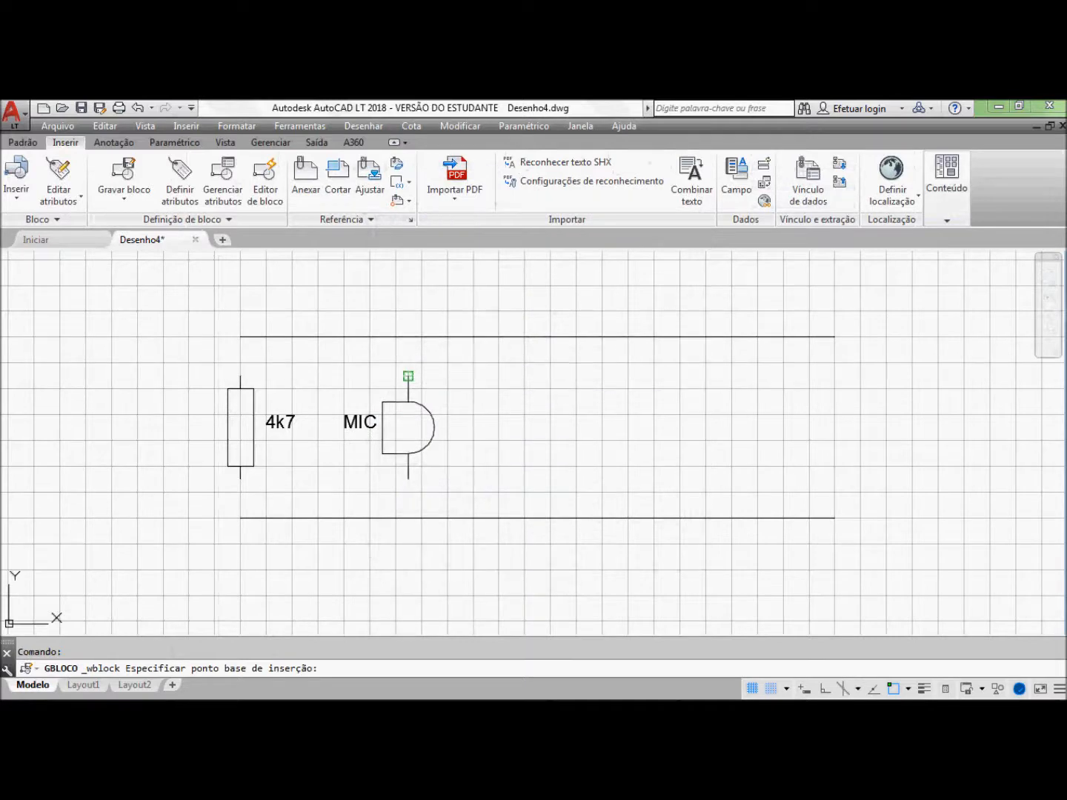
{"action": "left_click", "coordinate": [409, 378]}
{"action": "left_click", "coordinate": [538, 332]}
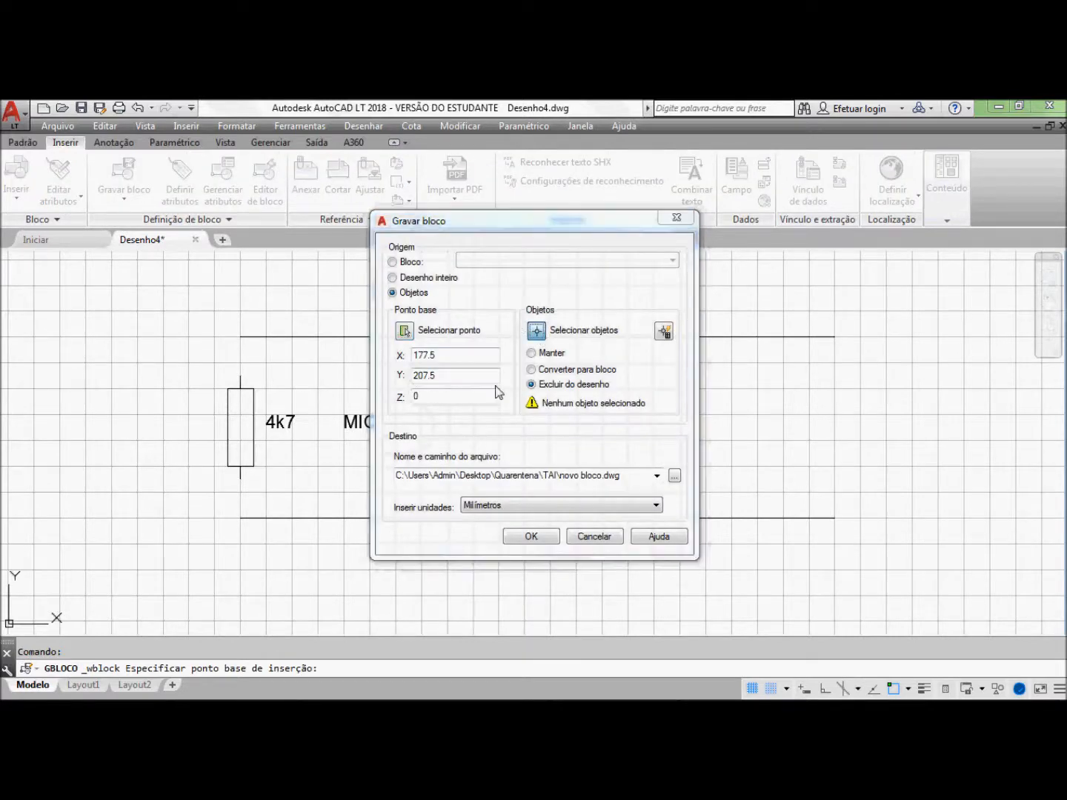
{"action": "left_click", "coordinate": [460, 484]}
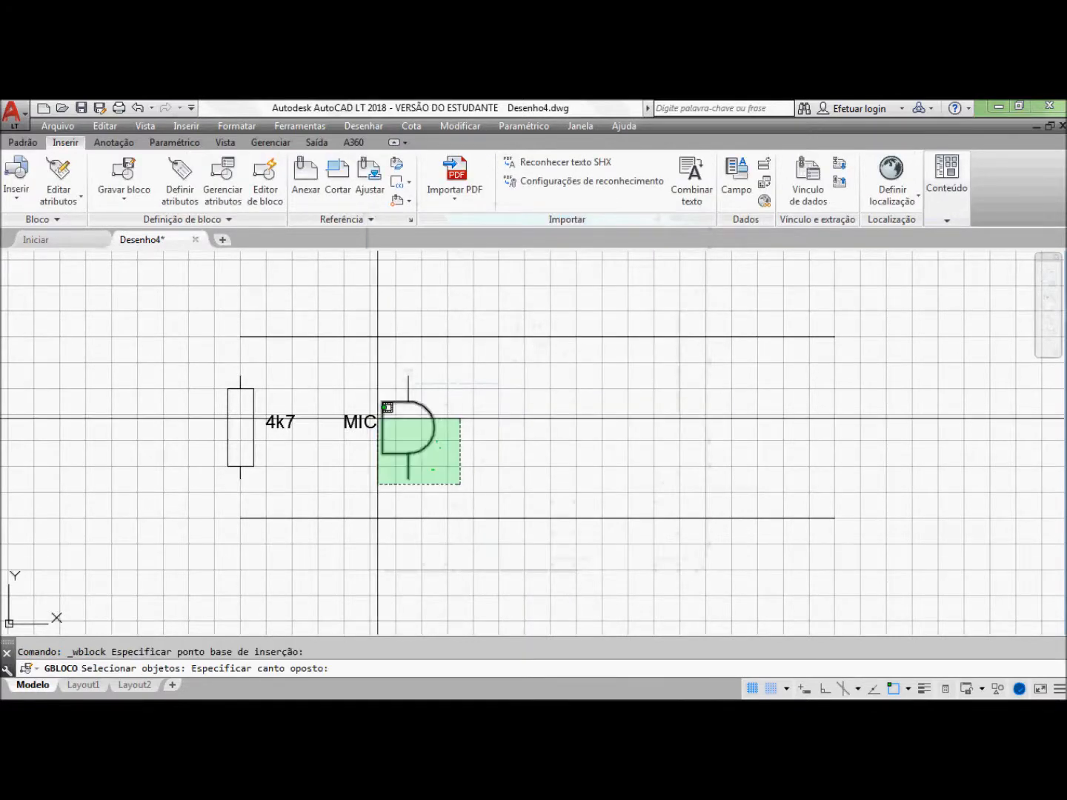
{"action": "left_click", "coordinate": [335, 362]}
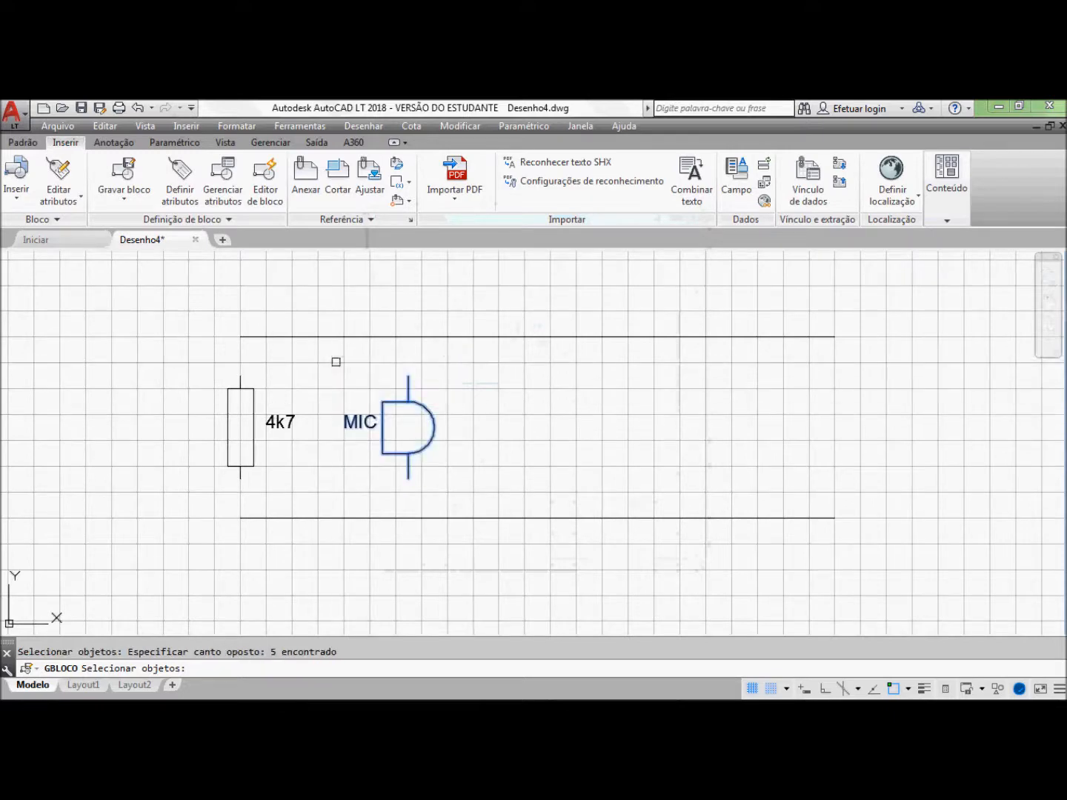
{"action": "key", "text": "Return"}
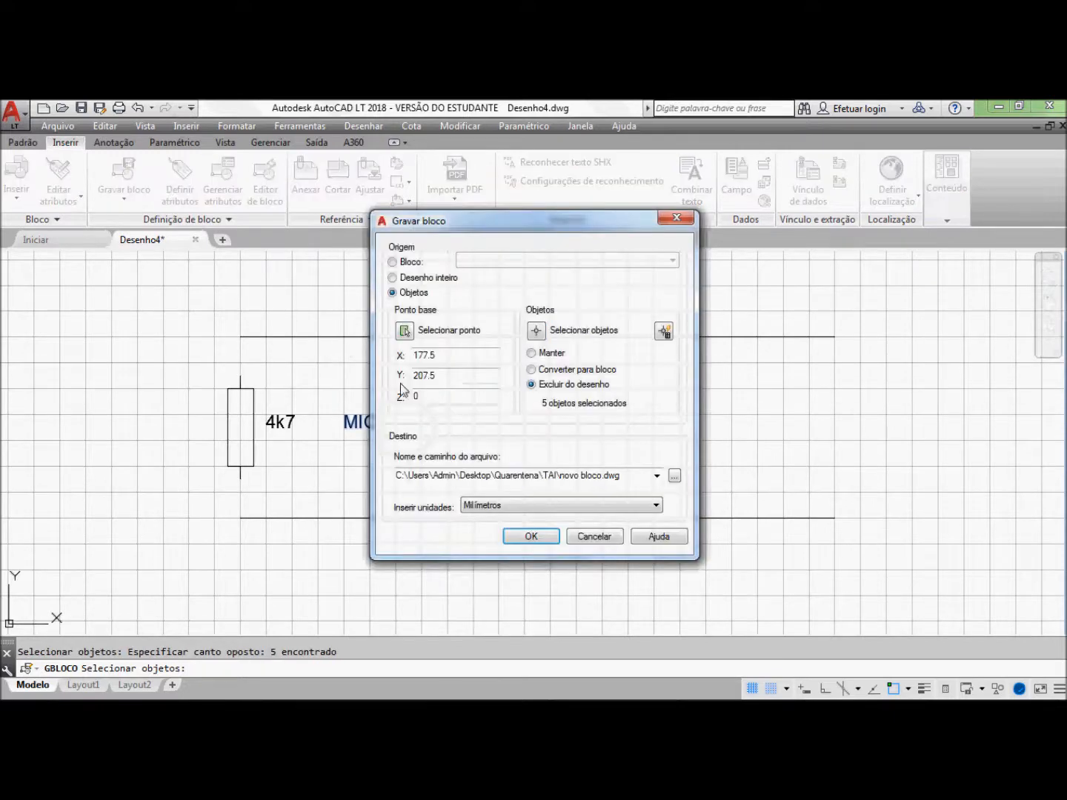
Step: Save the microphone block as Microfone.dwg in the TAI folder, deleting the source objects from the drawing
{"action": "left_click", "coordinate": [561, 475]}
{"action": "left_click", "coordinate": [561, 475]}
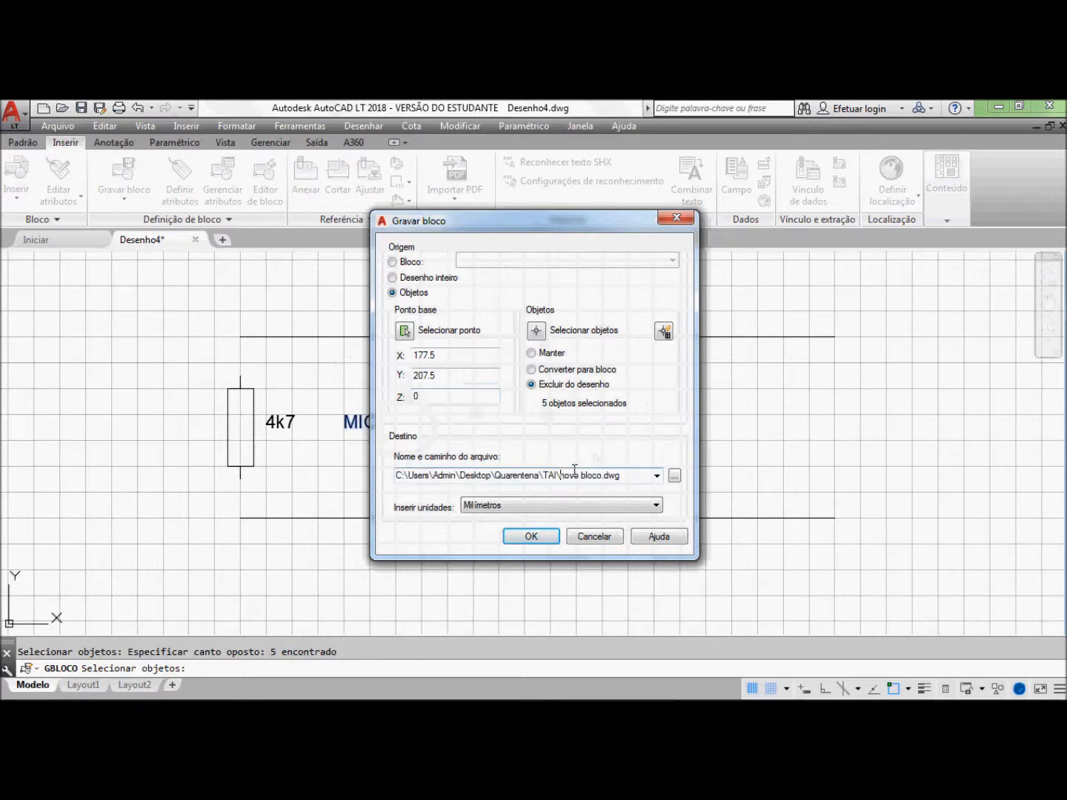
{"action": "left_click", "coordinate": [674, 475]}
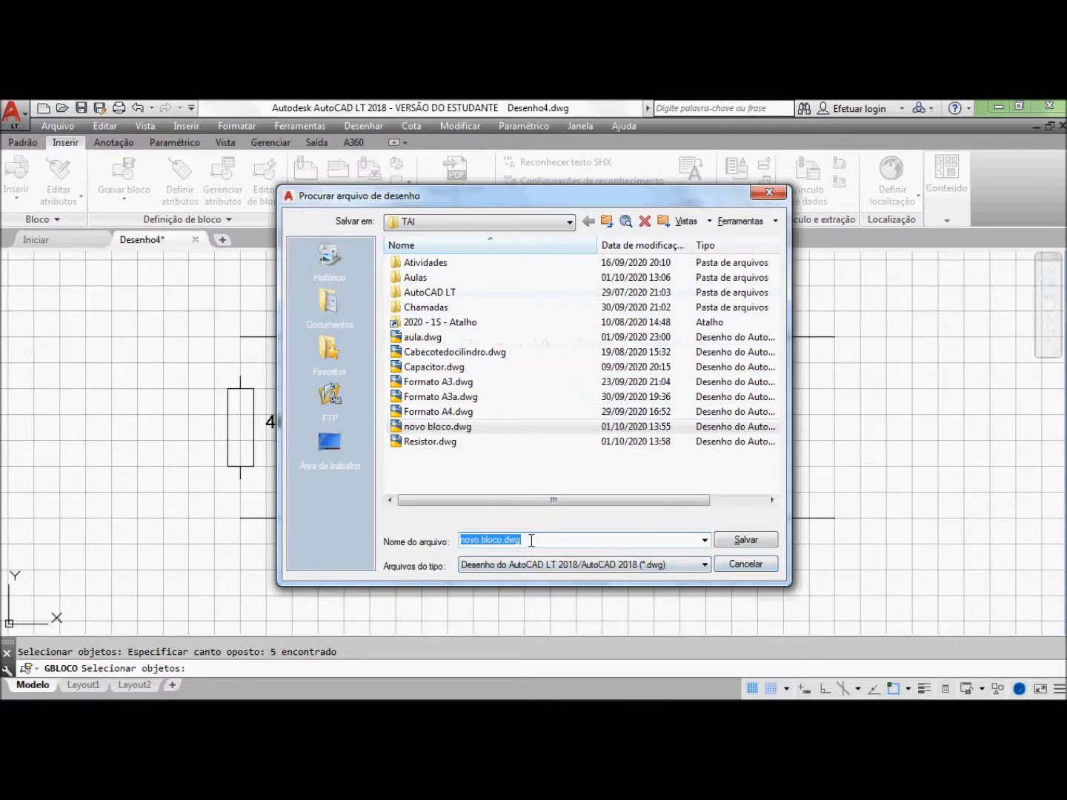
{"action": "type", "text": "Microfone"}
{"action": "left_click", "coordinate": [741, 544]}
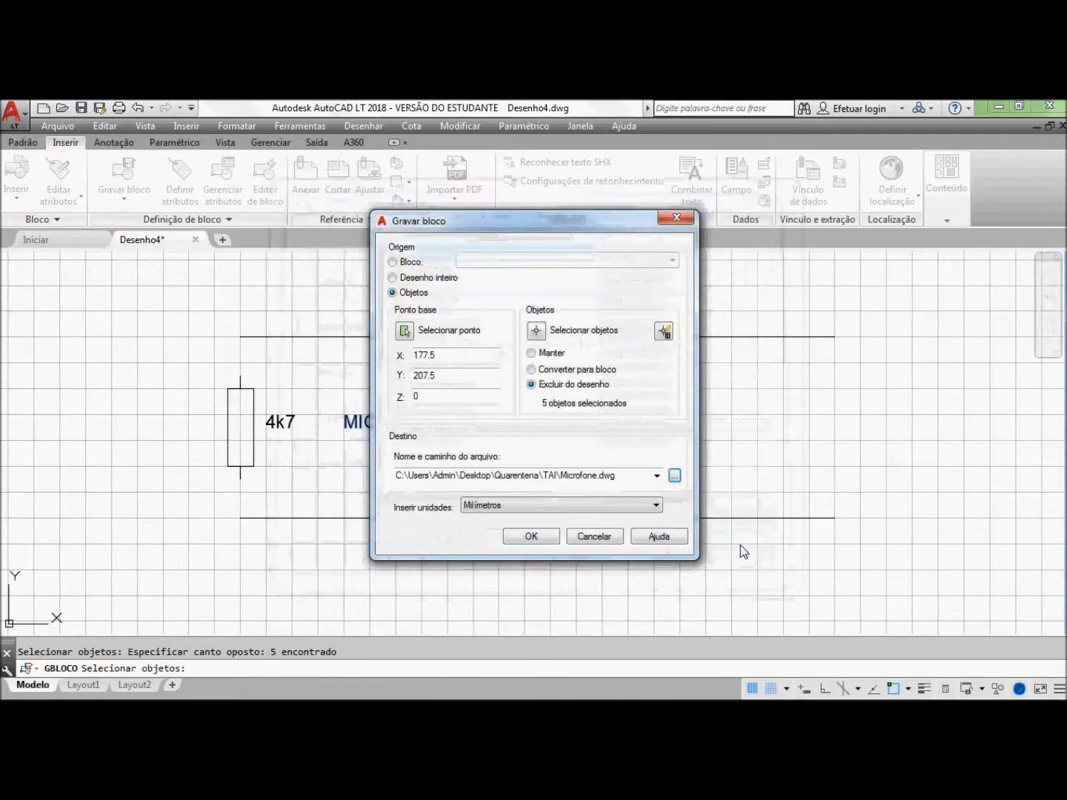
{"action": "left_click", "coordinate": [530, 536]}
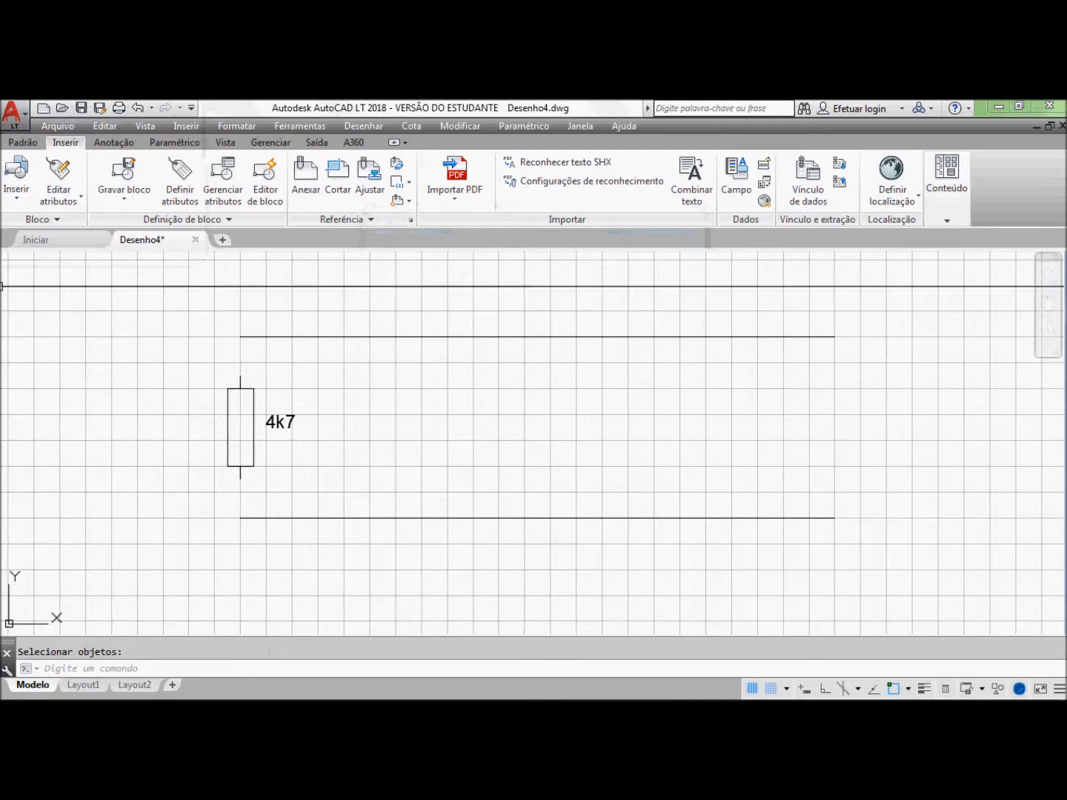
Step: Insert the Microfone.dwg block from the TAI folder between the horizontal lines, six grid squares right of the resistor and level with its top lead end
{"action": "left_click", "coordinate": [15, 184]}
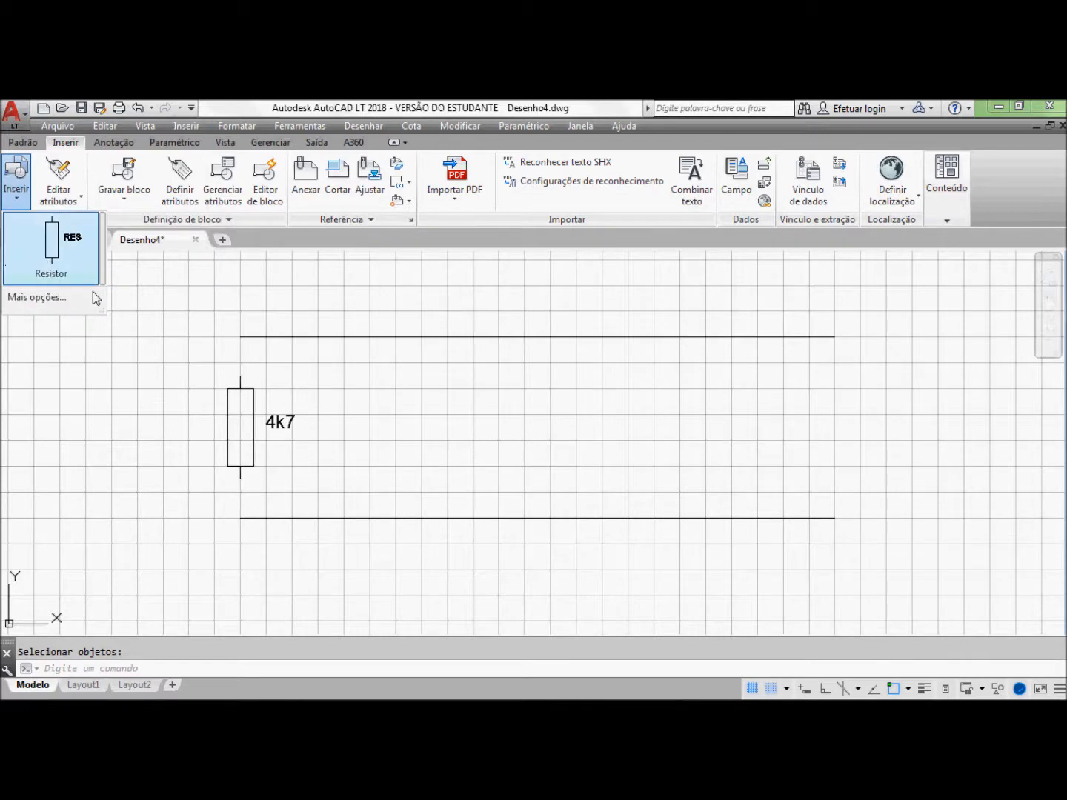
{"action": "mouse_move", "coordinate": [103, 310]}
{"action": "left_mouse_down"}
{"action": "mouse_move", "coordinate": [233, 312]}
{"action": "mouse_move", "coordinate": [114, 311]}
{"action": "left_mouse_up"}
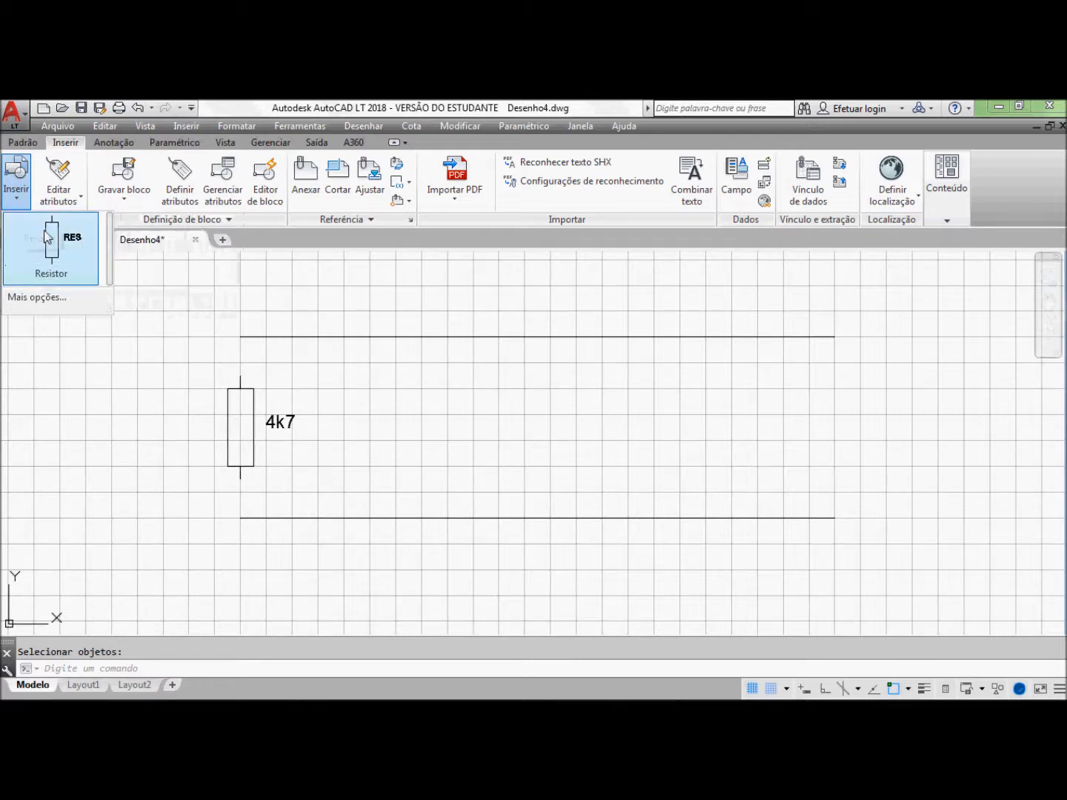
{"action": "left_click", "coordinate": [21, 297]}
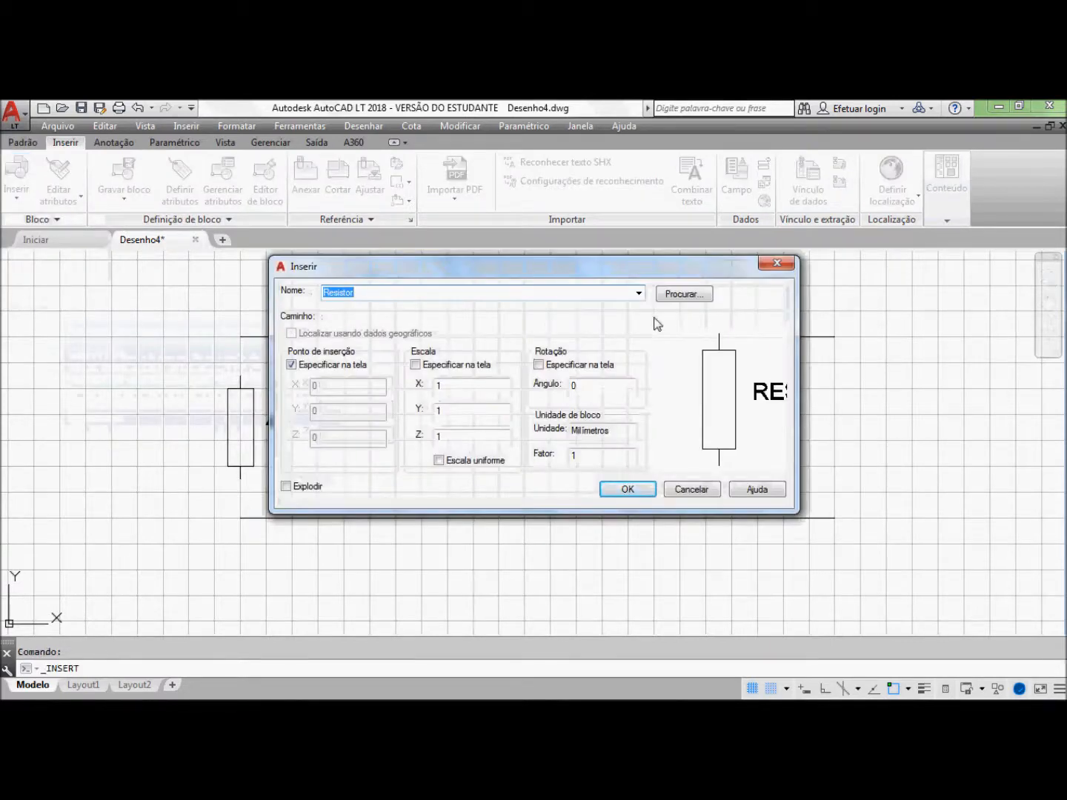
{"action": "left_click", "coordinate": [688, 299]}
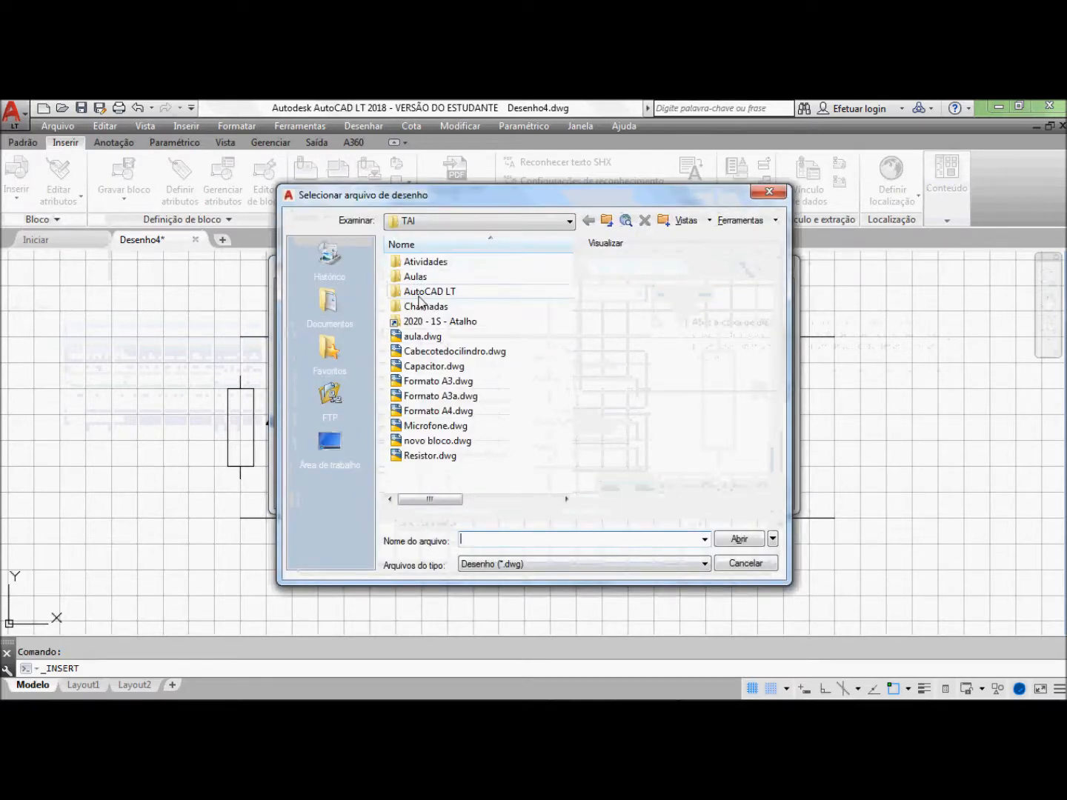
{"action": "left_click", "coordinate": [437, 427]}
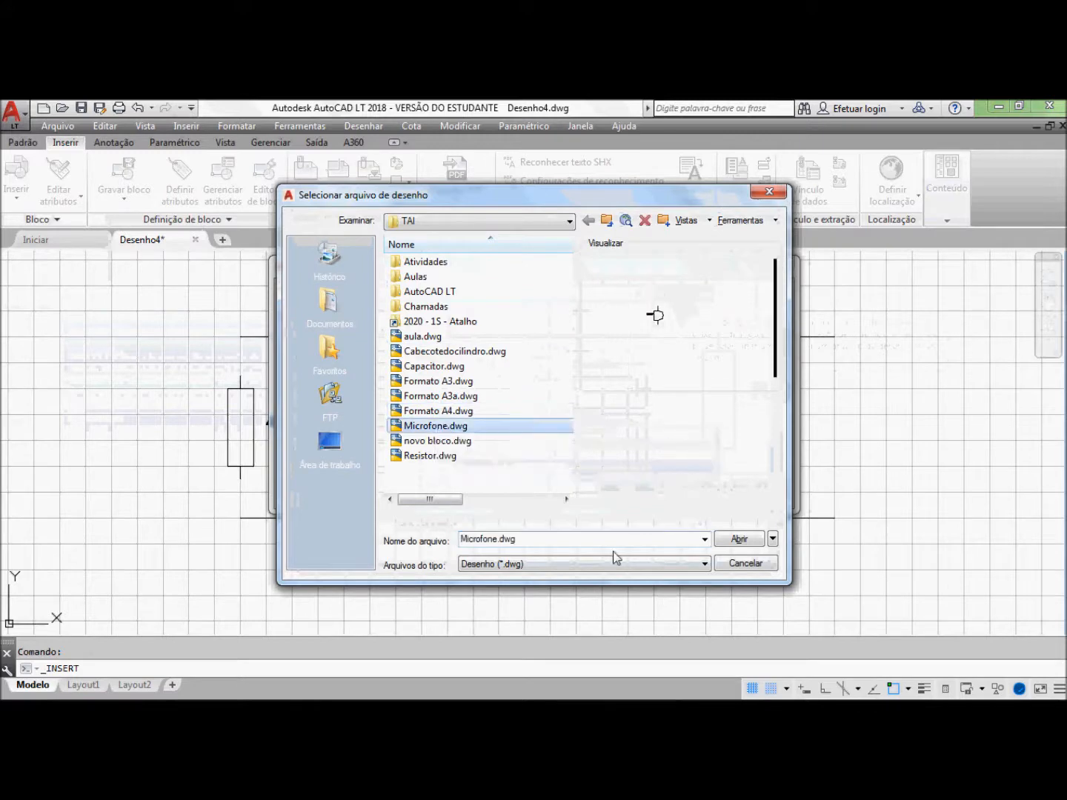
{"action": "left_click", "coordinate": [730, 539]}
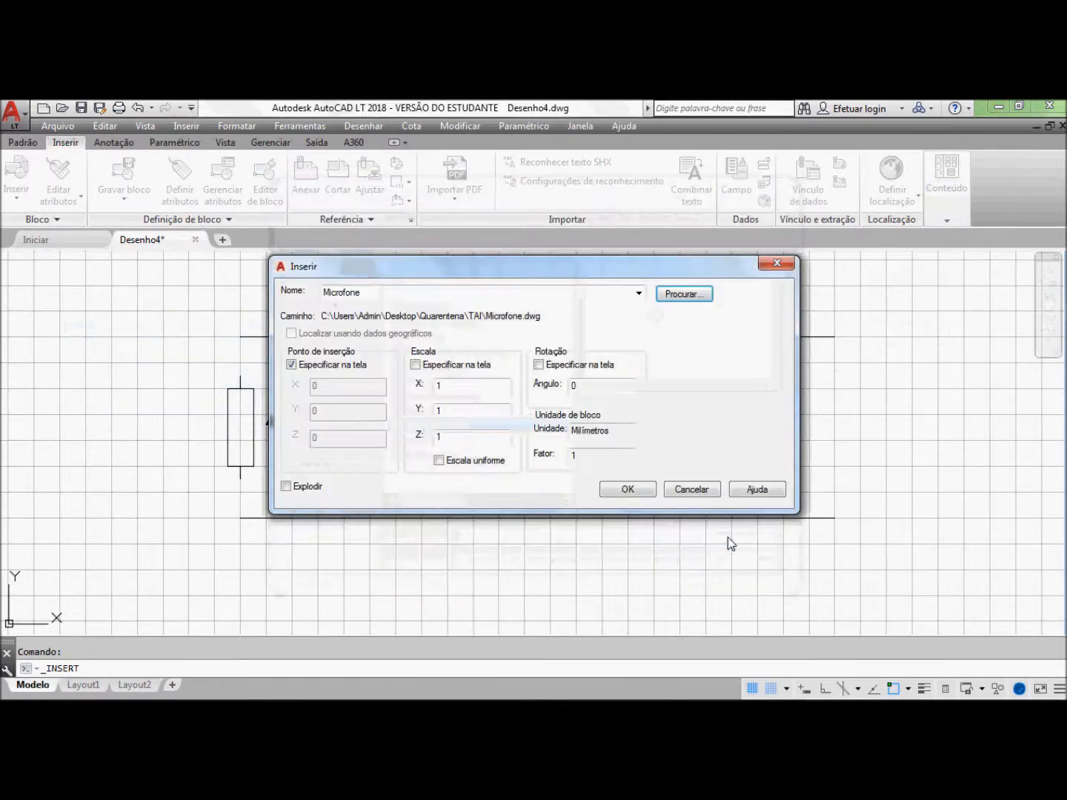
{"action": "left_click", "coordinate": [628, 490]}
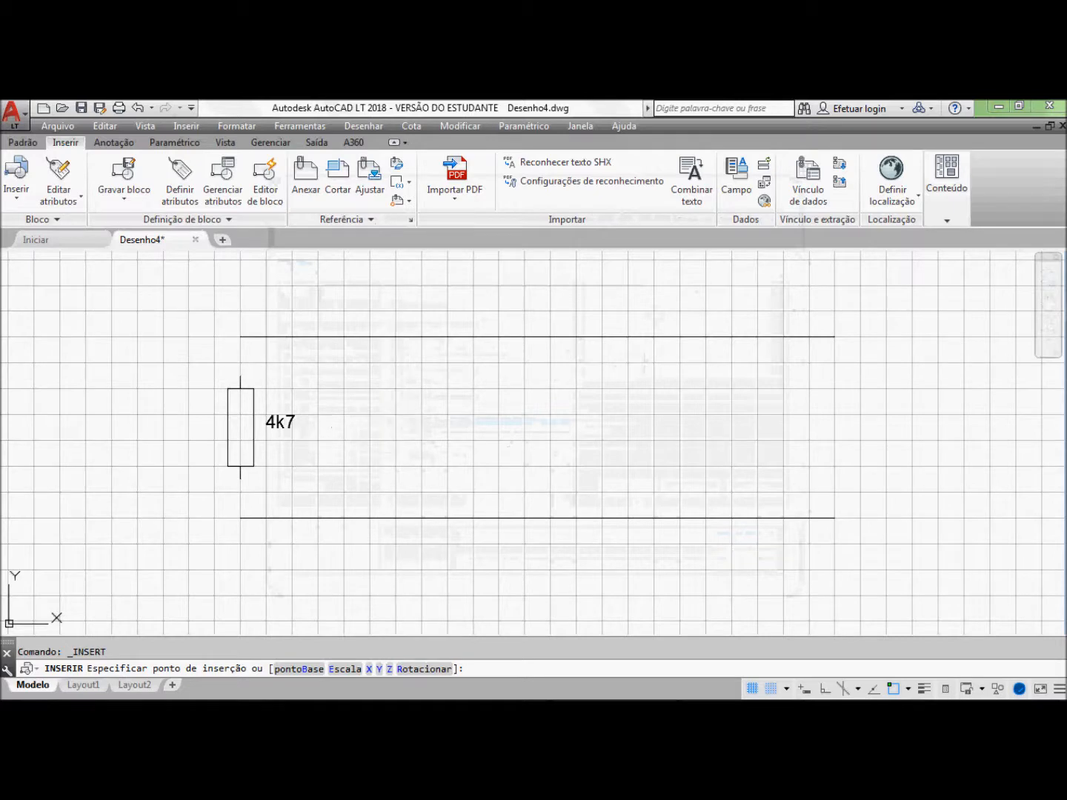
{"action": "left_click", "coordinate": [396, 376]}
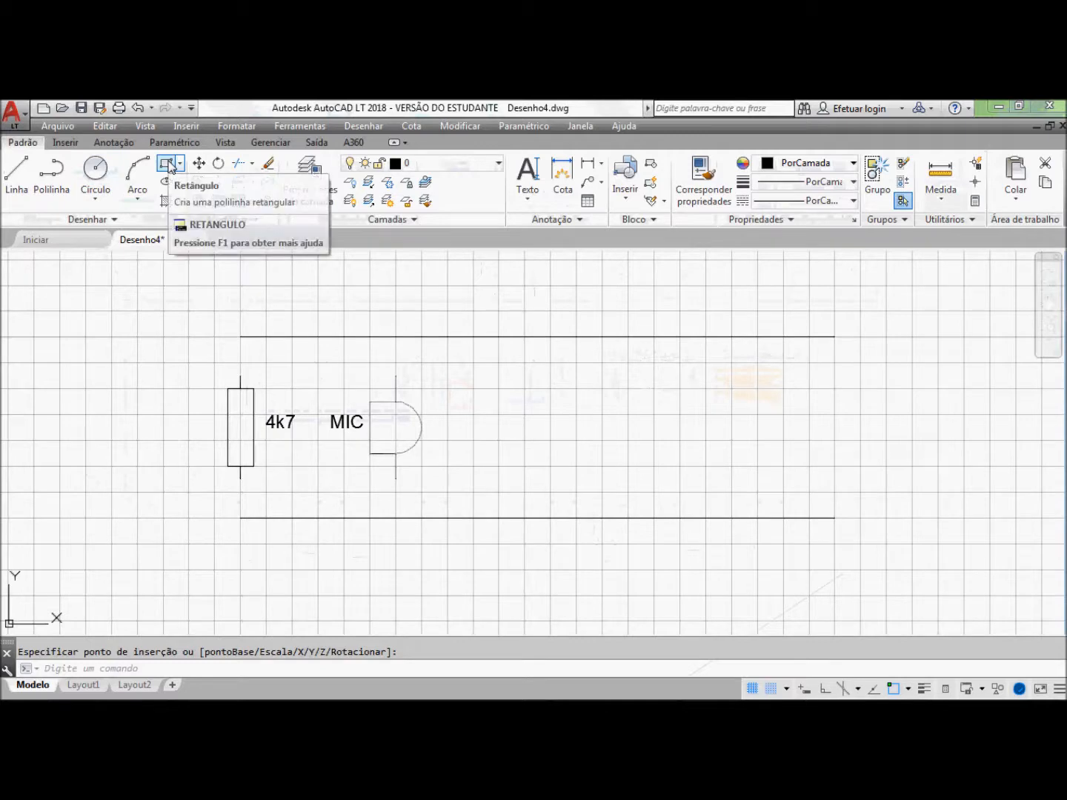
{"action": "left_click", "coordinate": [168, 164]}
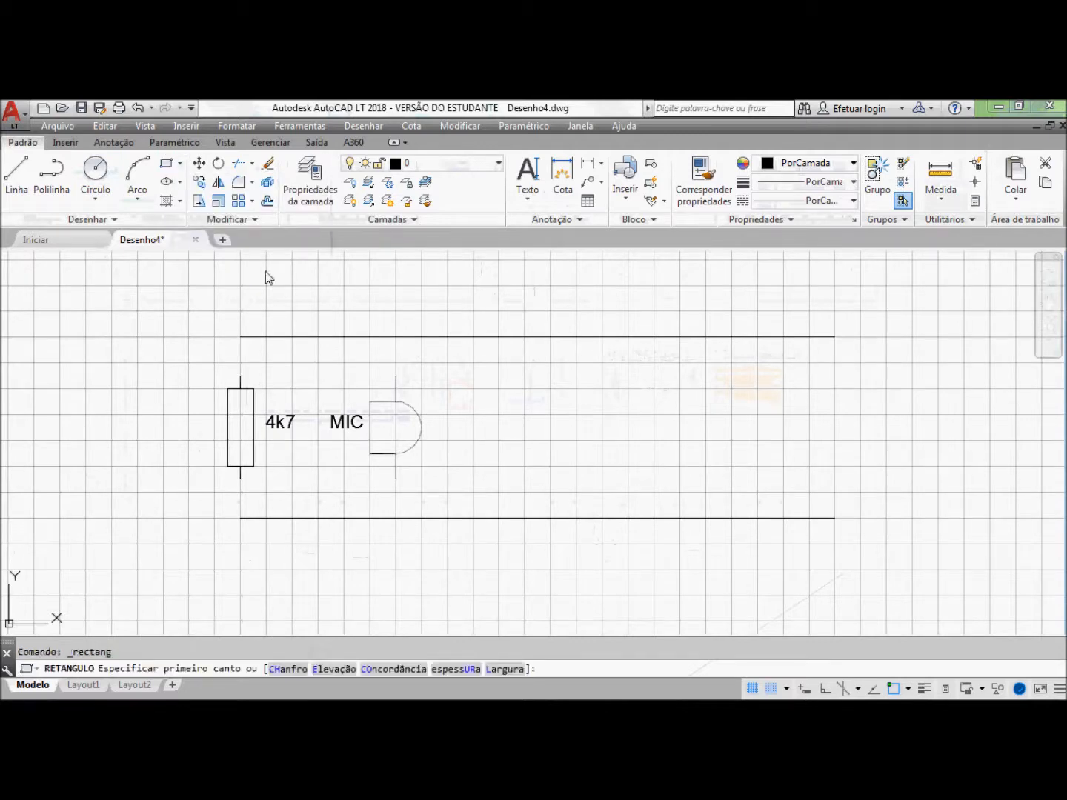
{"action": "left_click", "coordinate": [460, 415]}
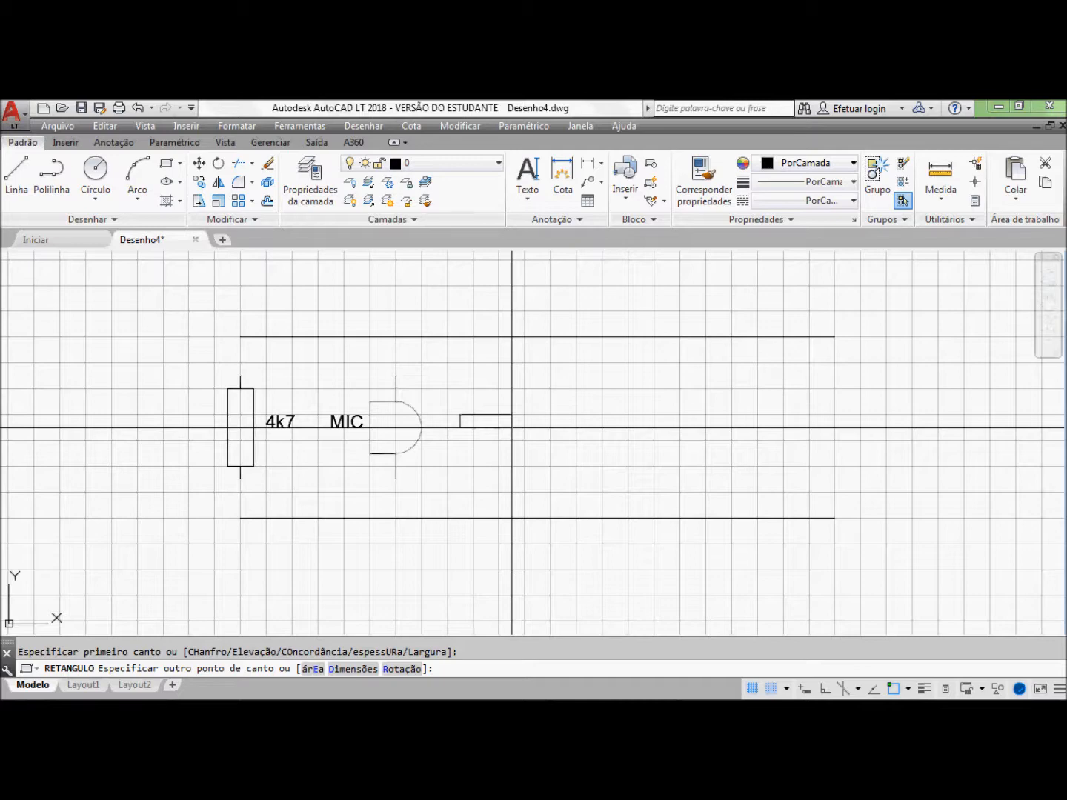
{"action": "key", "text": "shift"}
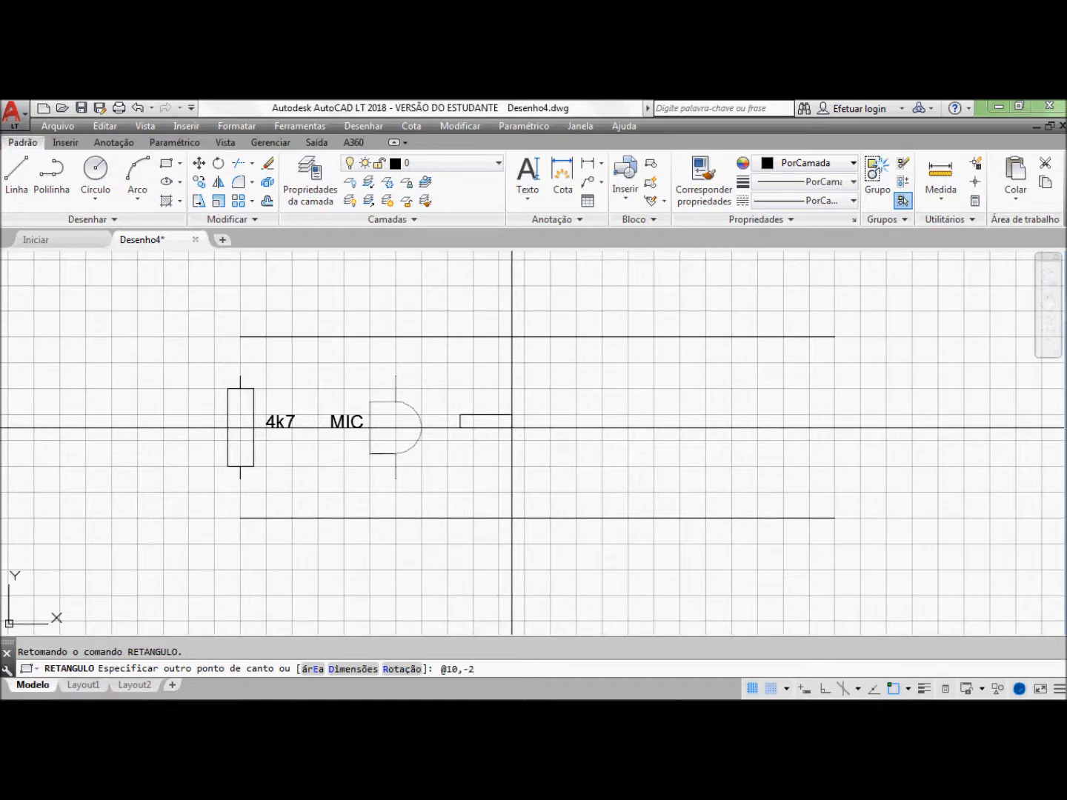
{"action": "key", "text": "Return"}
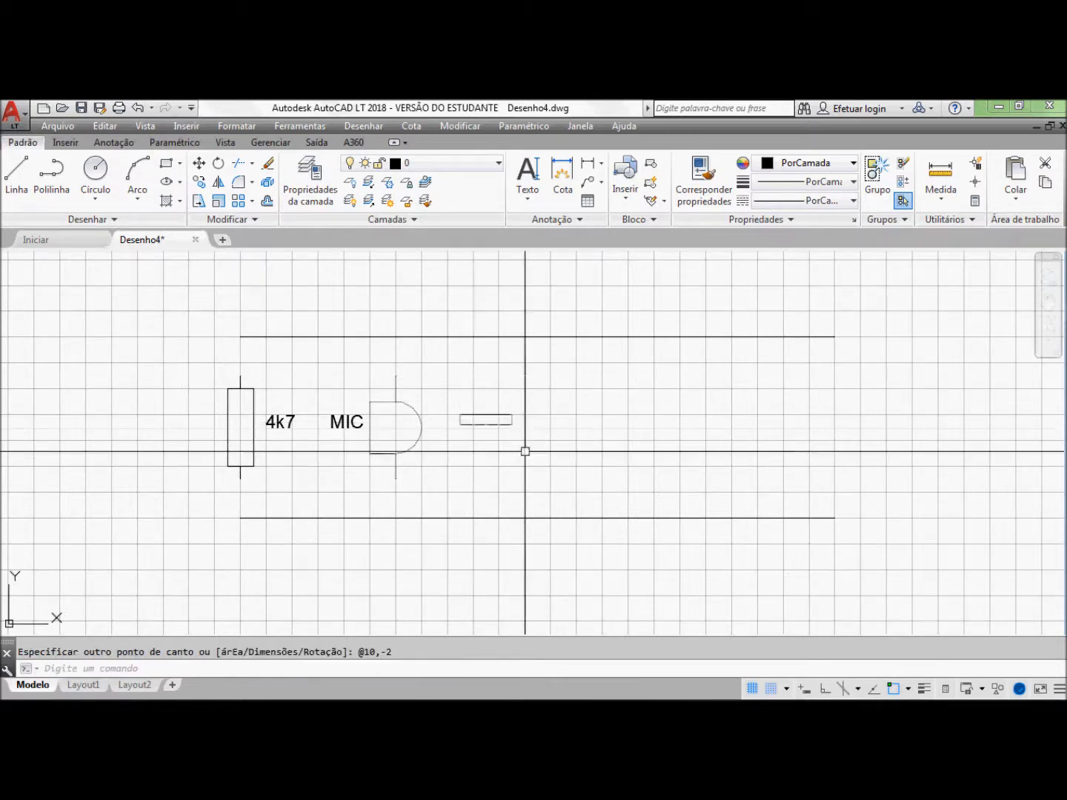
{"action": "left_click", "coordinate": [166, 163]}
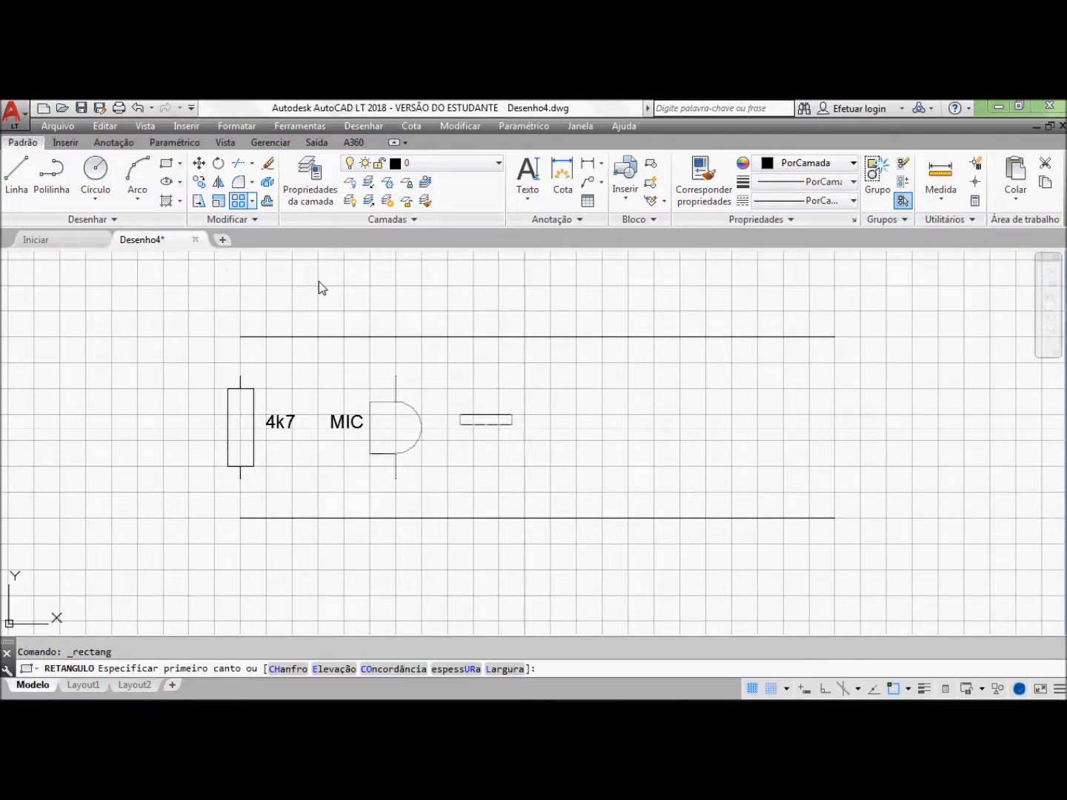
{"action": "left_click", "coordinate": [461, 441]}
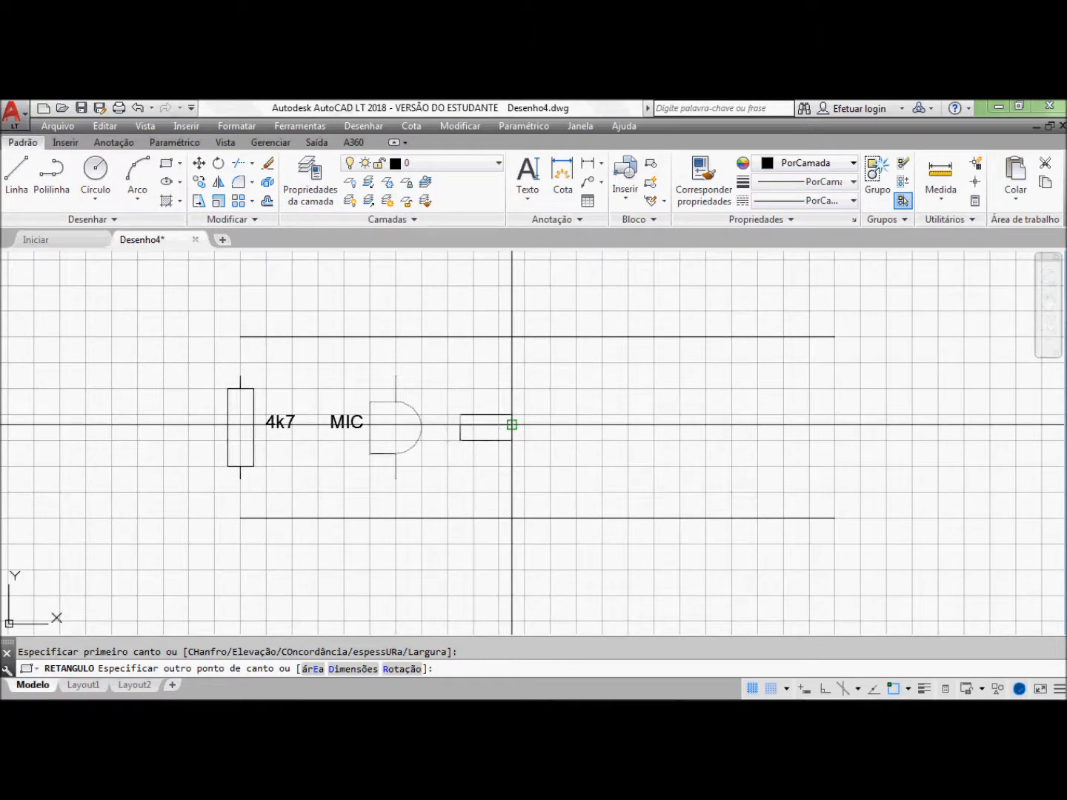
{"action": "type", "text": "@10,2"}
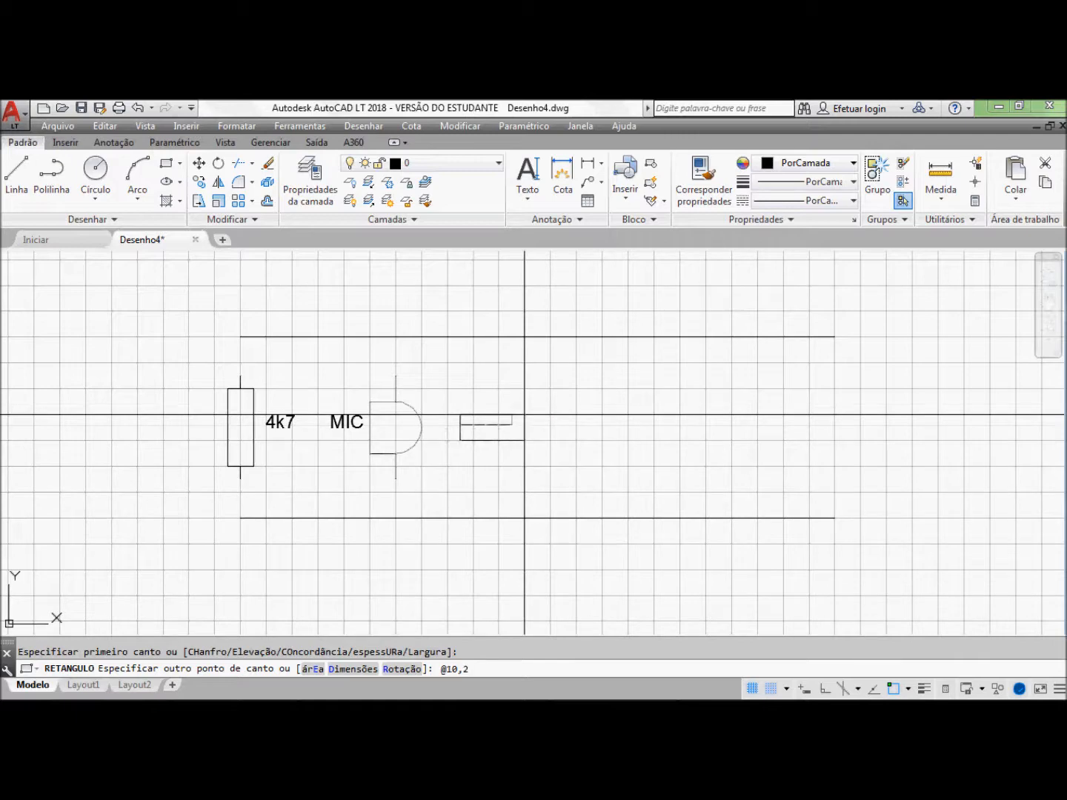
{"action": "key", "text": "Return"}
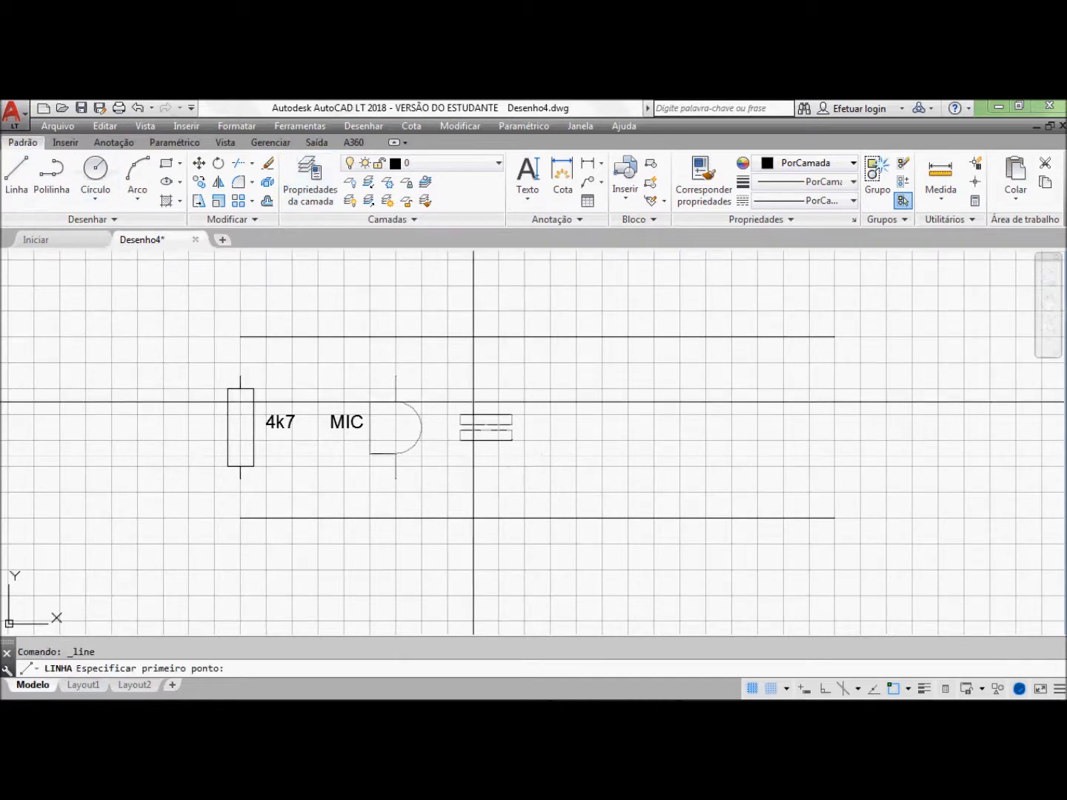
Step: Draw vertical lead lines one and a half grid squares long, up from the upper plate's top midpoint and down from the lower plate's bottom midpoint
{"action": "left_click", "coordinate": [485, 416]}
{"action": "left_click", "coordinate": [484, 376]}
{"action": "key", "text": "Return"}
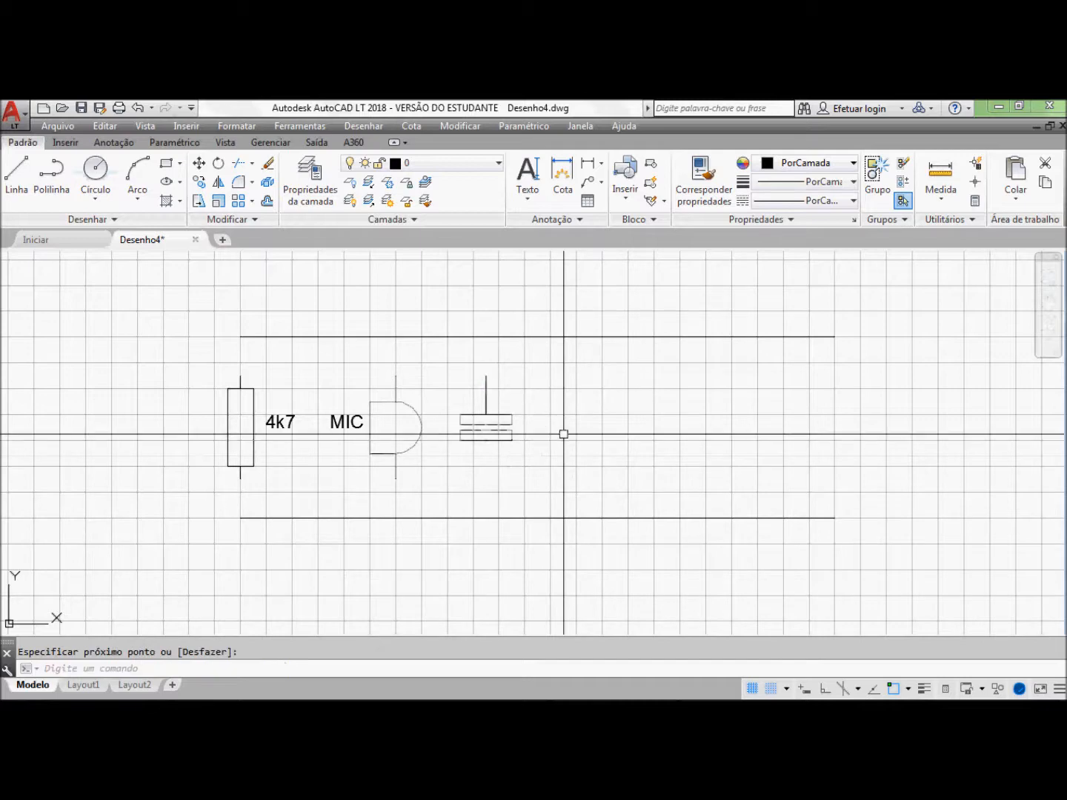
{"action": "key", "text": "Return"}
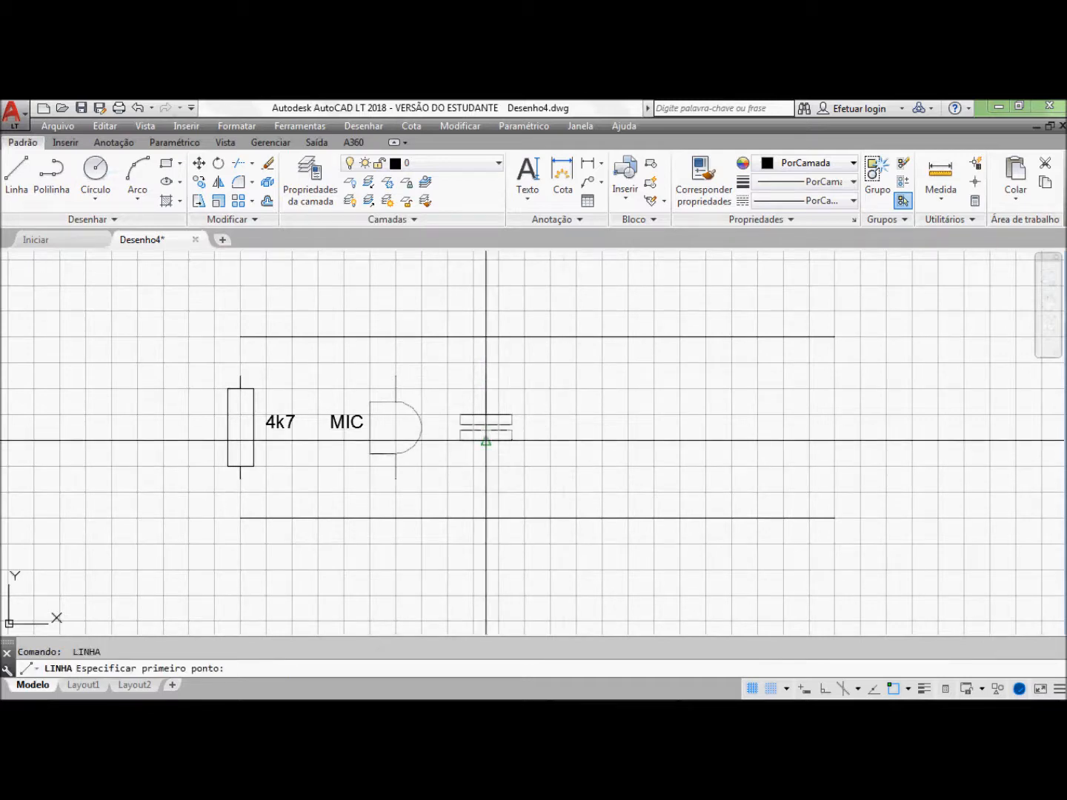
{"action": "left_click", "coordinate": [486, 441]}
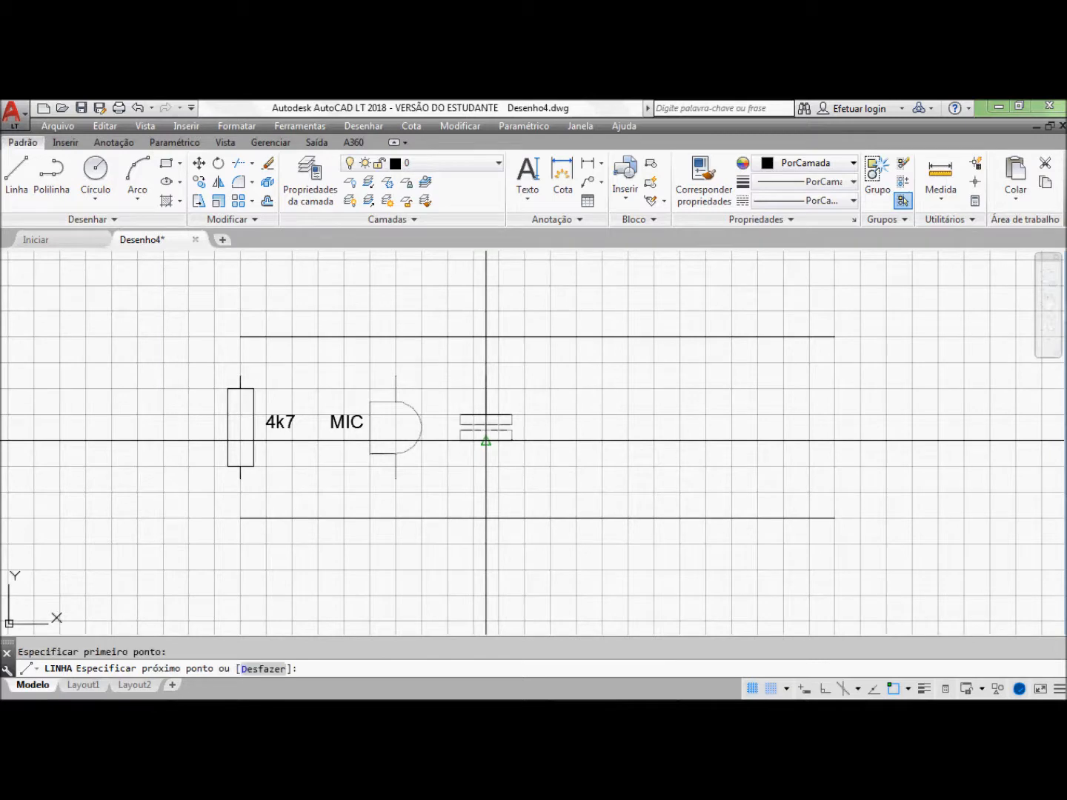
{"action": "left_click", "coordinate": [486, 479]}
{"action": "key", "text": "Return"}
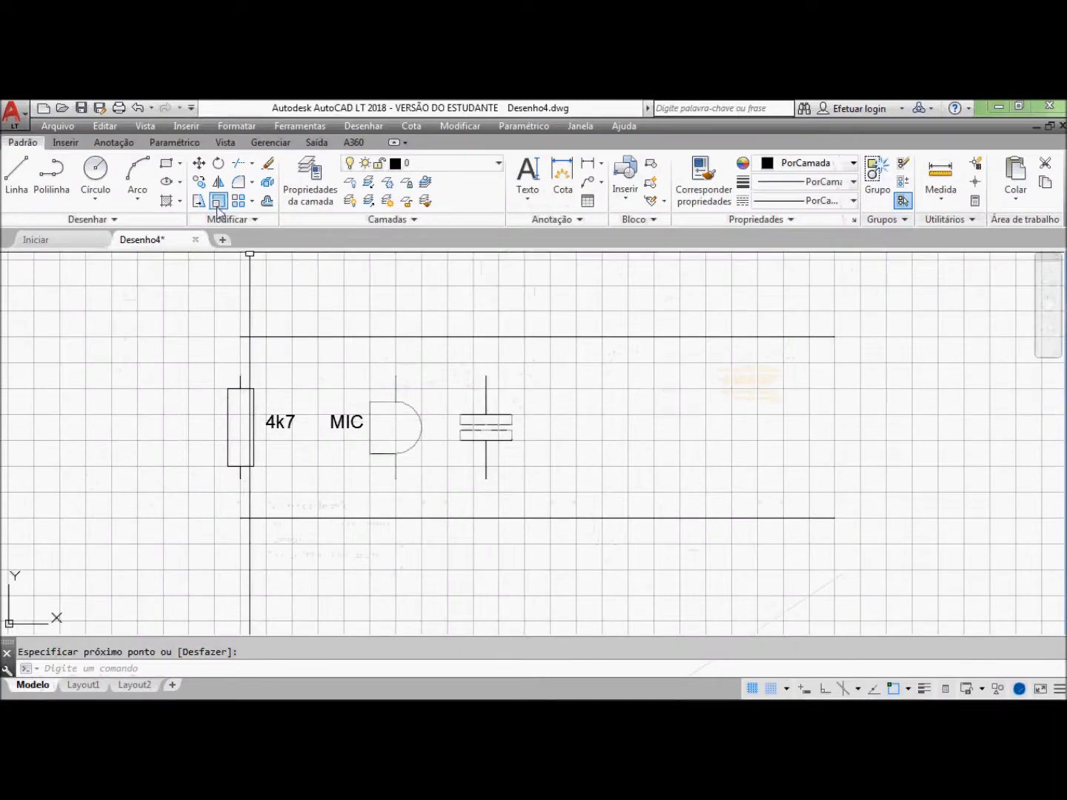
Step: Fill both capacitor plates with the SOLID hatch pattern, turning grid snap off to pick inside them and back on when done
{"action": "left_click", "coordinate": [164, 200]}
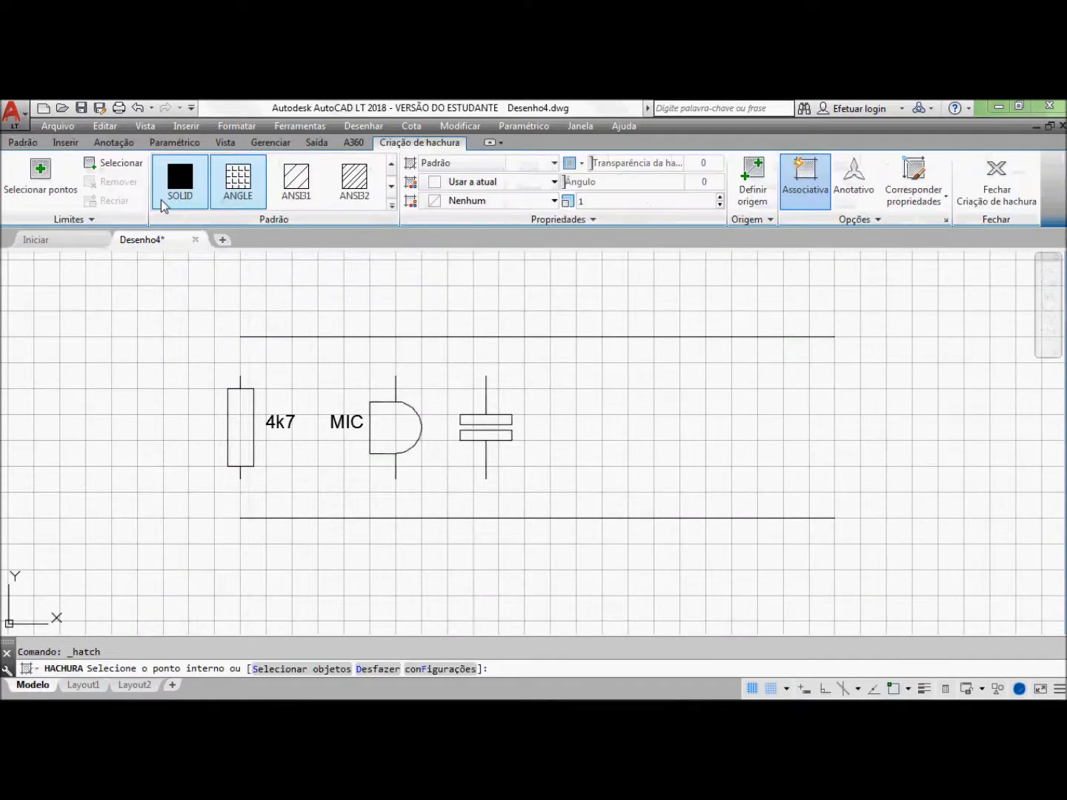
{"action": "left_click", "coordinate": [180, 201]}
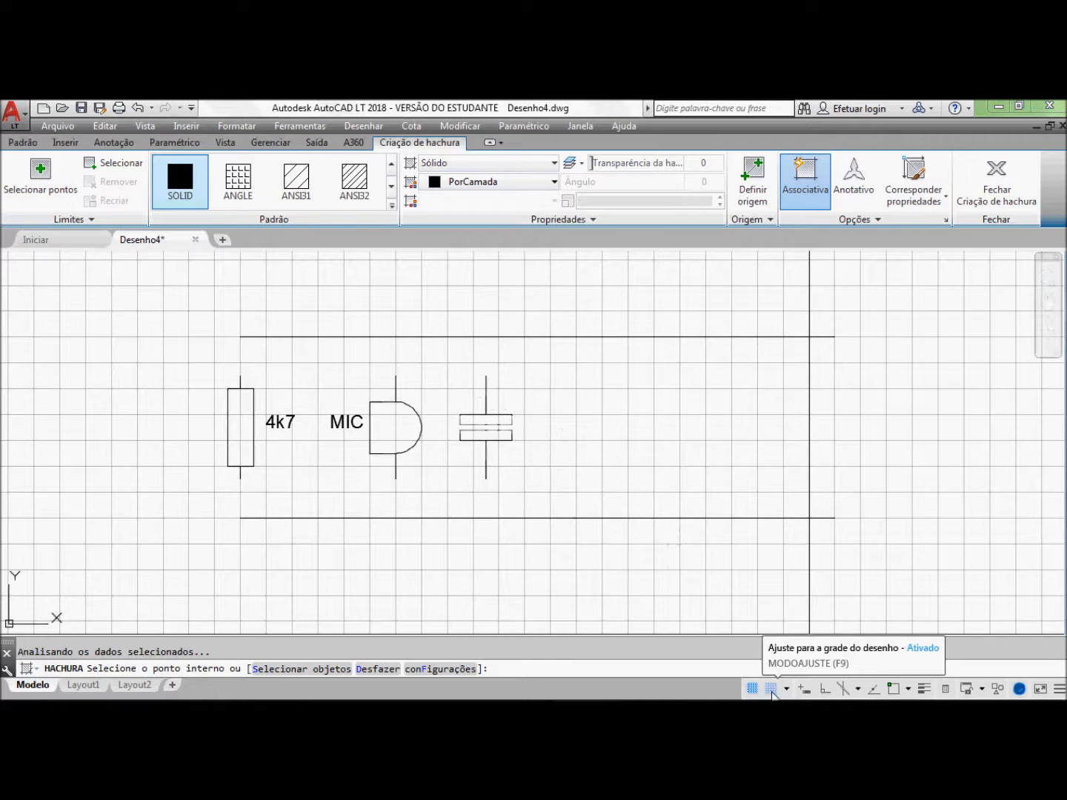
{"action": "left_click", "coordinate": [770, 690]}
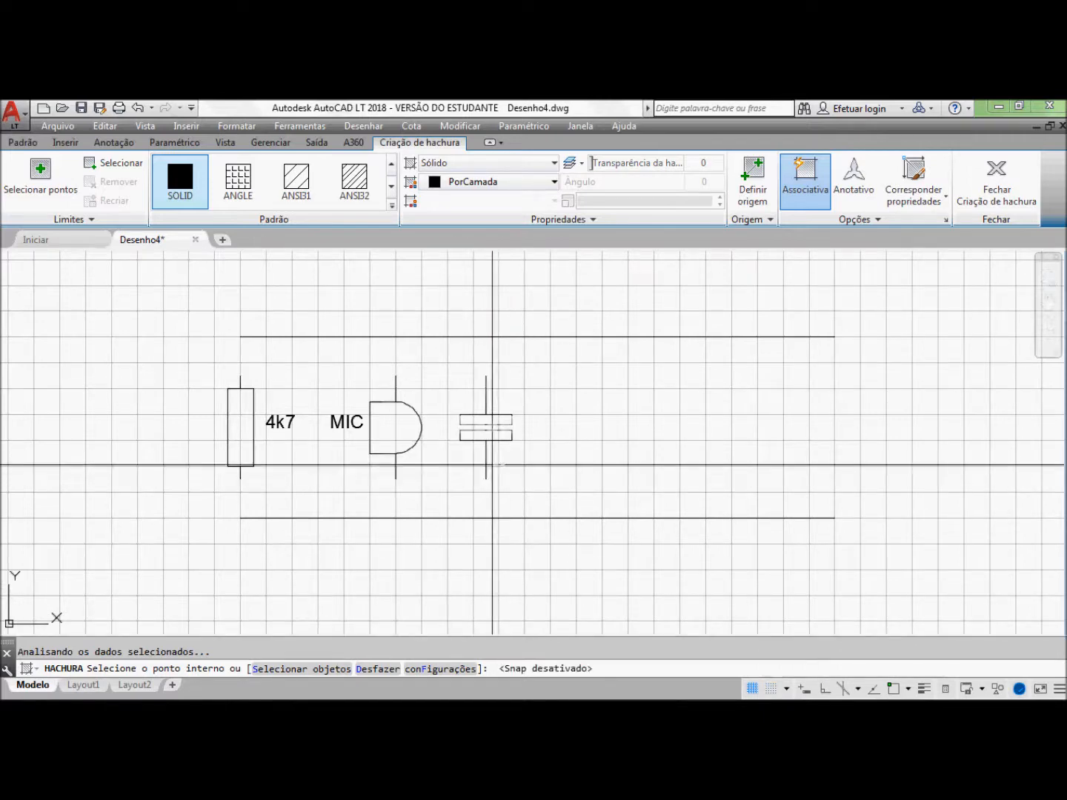
{"action": "left_click", "coordinate": [486, 419]}
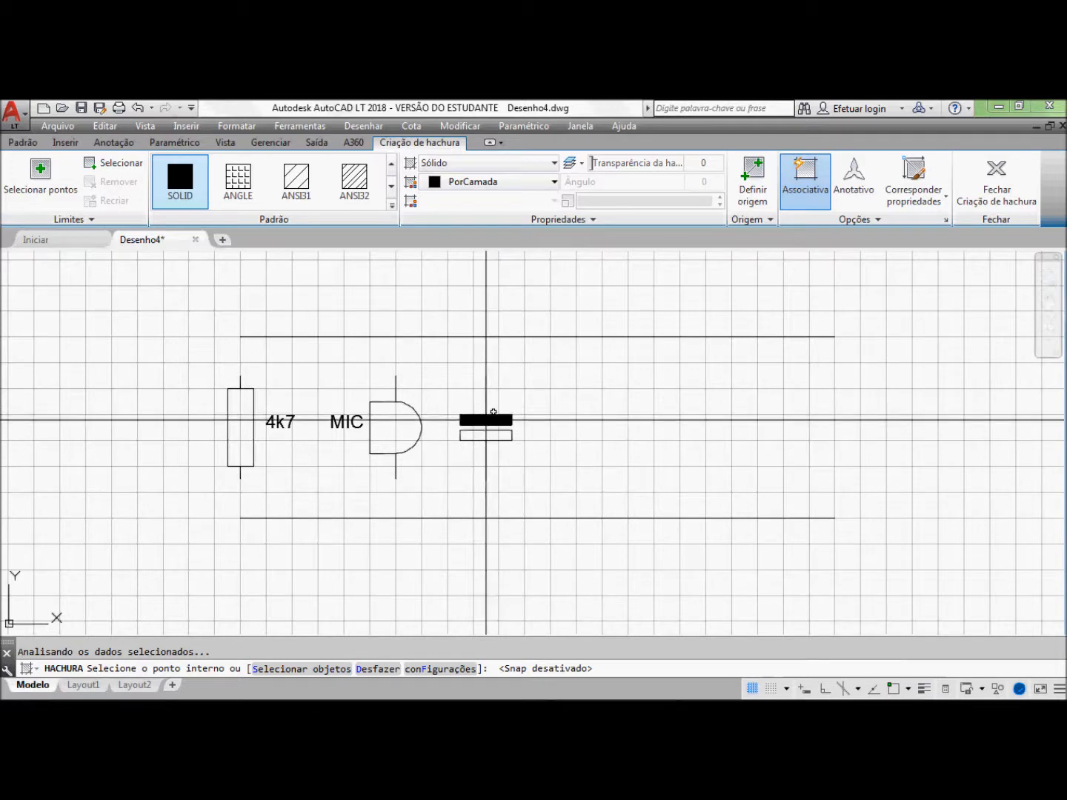
{"action": "left_click", "coordinate": [483, 422]}
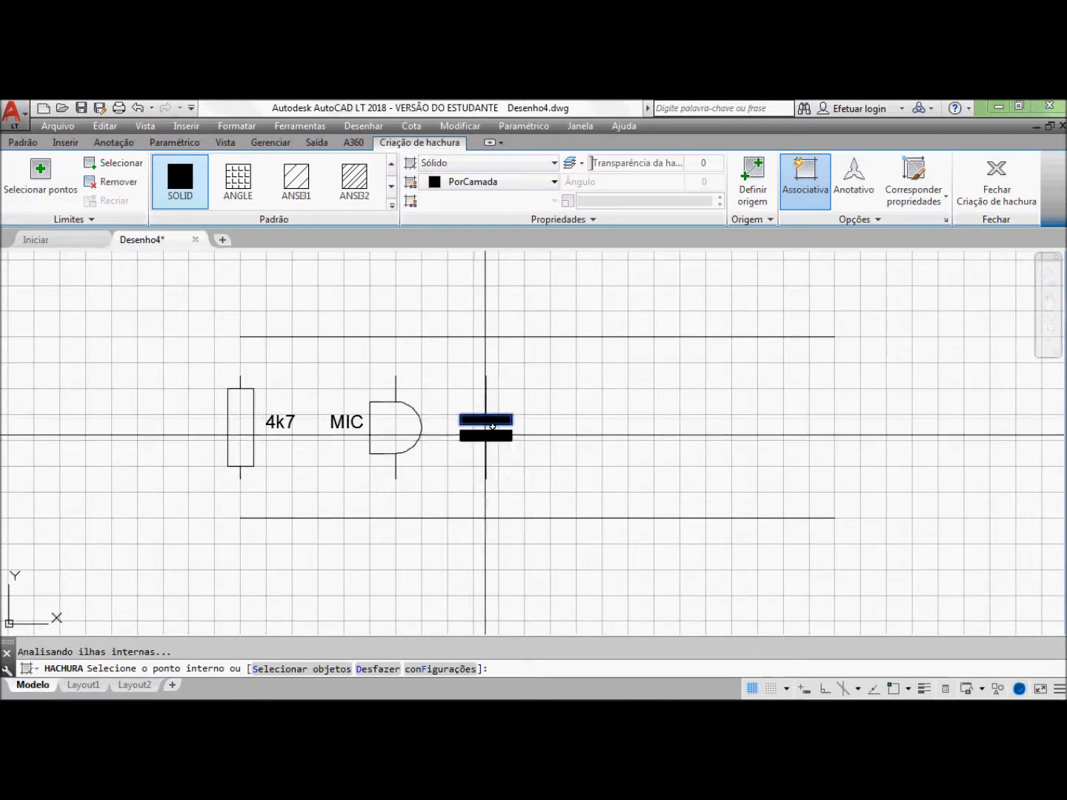
{"action": "left_click", "coordinate": [483, 438]}
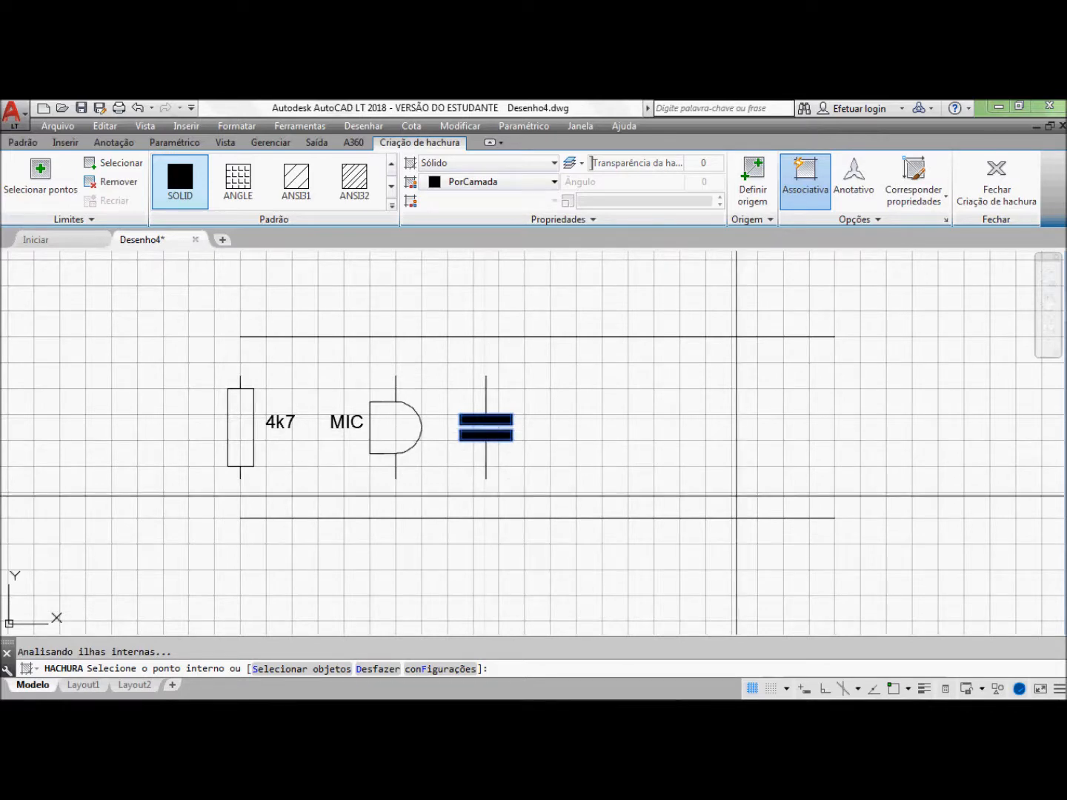
{"action": "key", "text": "Return"}
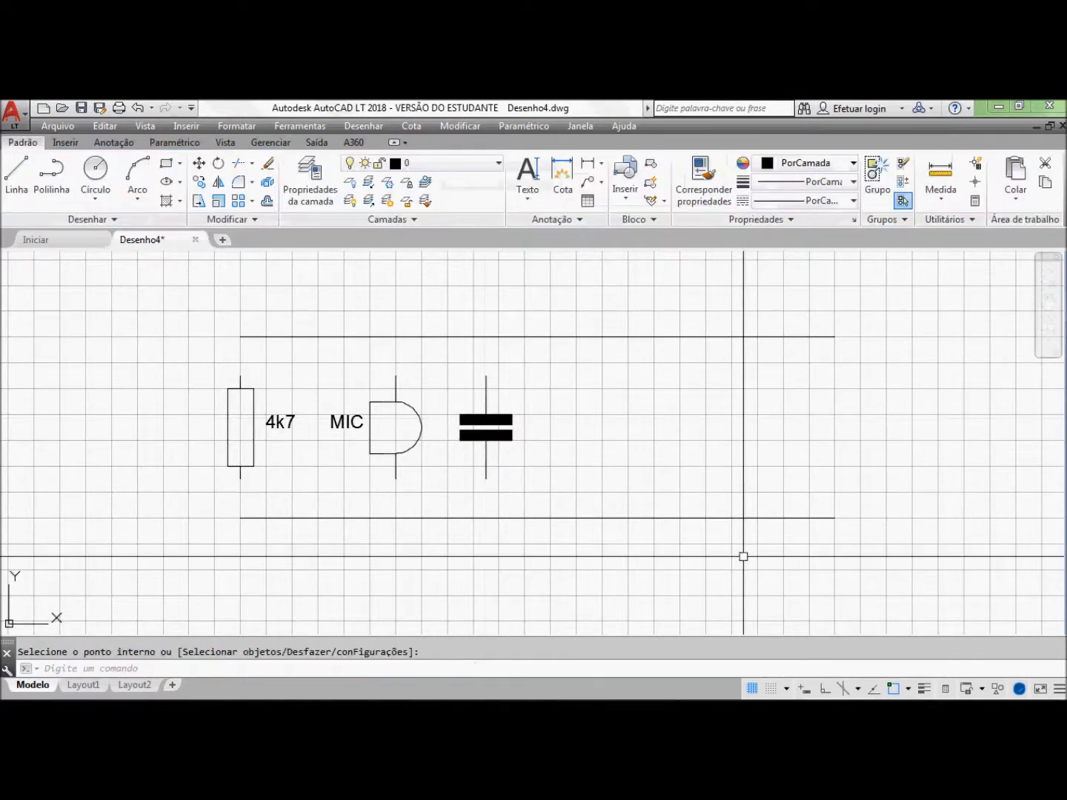
{"action": "left_click", "coordinate": [771, 690]}
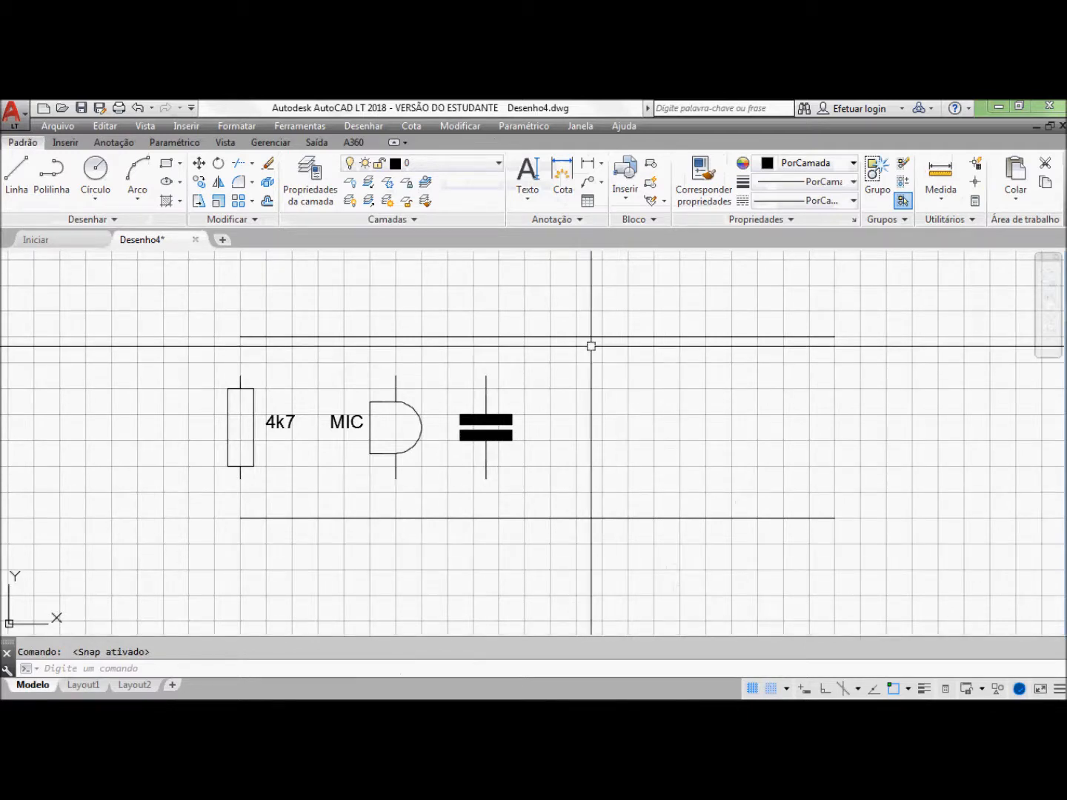
Step: Define an attribute with tag Cap and prompt "Valor da capacitância", placing it half a grid square right of the capacitor plates
{"action": "left_click", "coordinate": [634, 220]}
{"action": "left_click", "coordinate": [618, 239]}
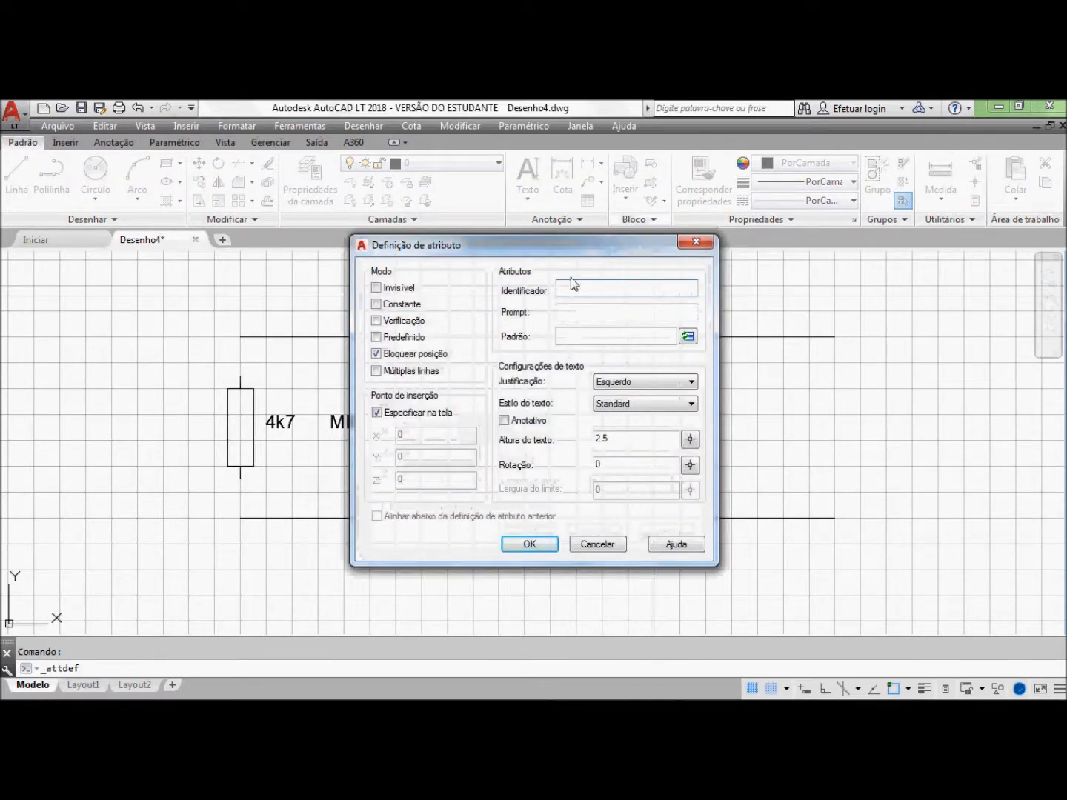
{"action": "type", "text": "Cap"}
{"action": "left_click", "coordinate": [586, 311]}
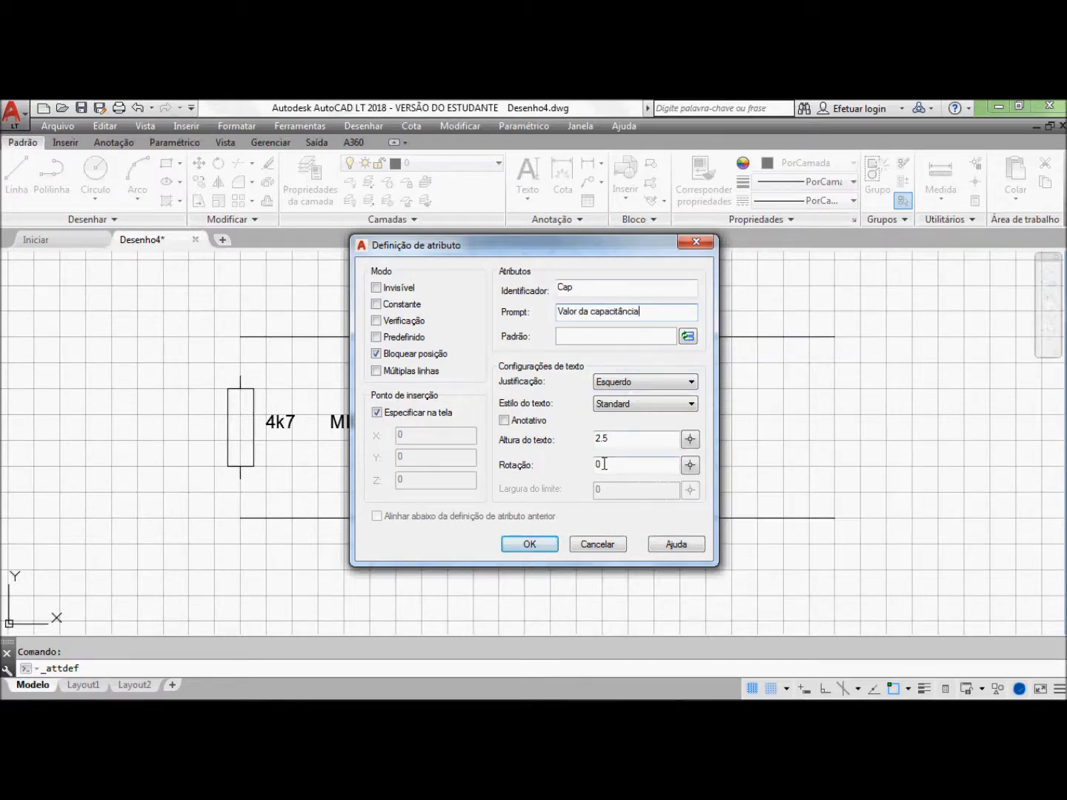
{"action": "left_click", "coordinate": [530, 544]}
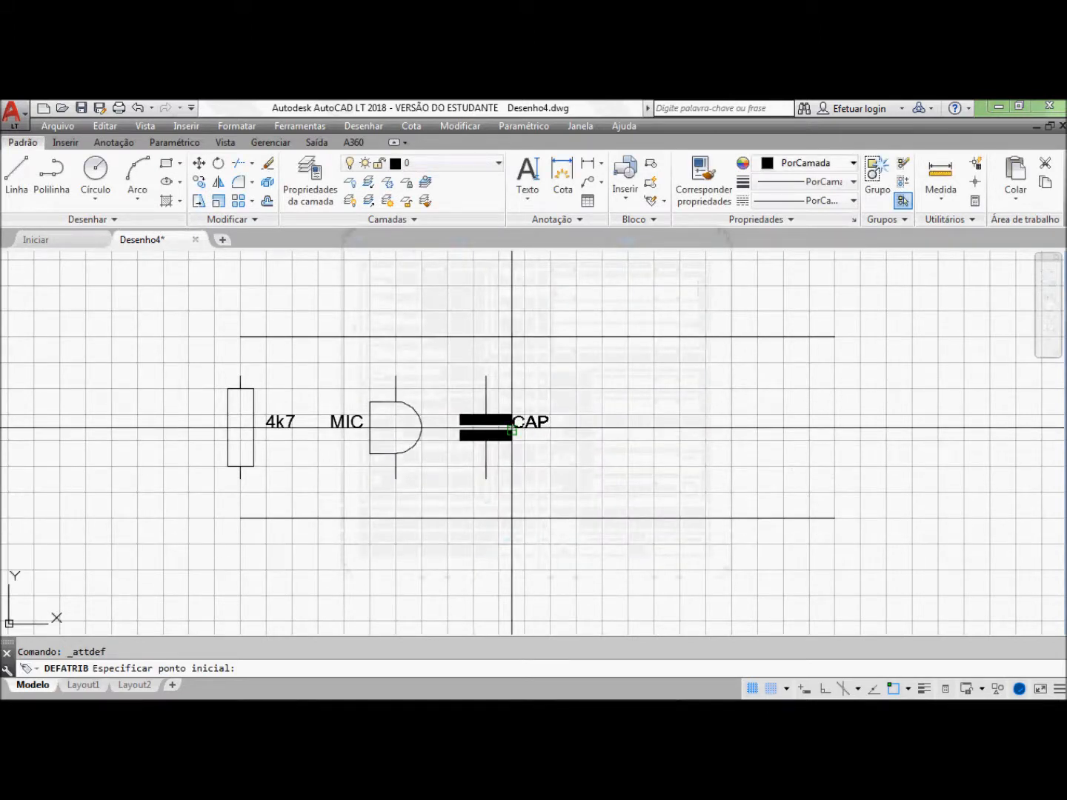
{"action": "left_click", "coordinate": [524, 429]}
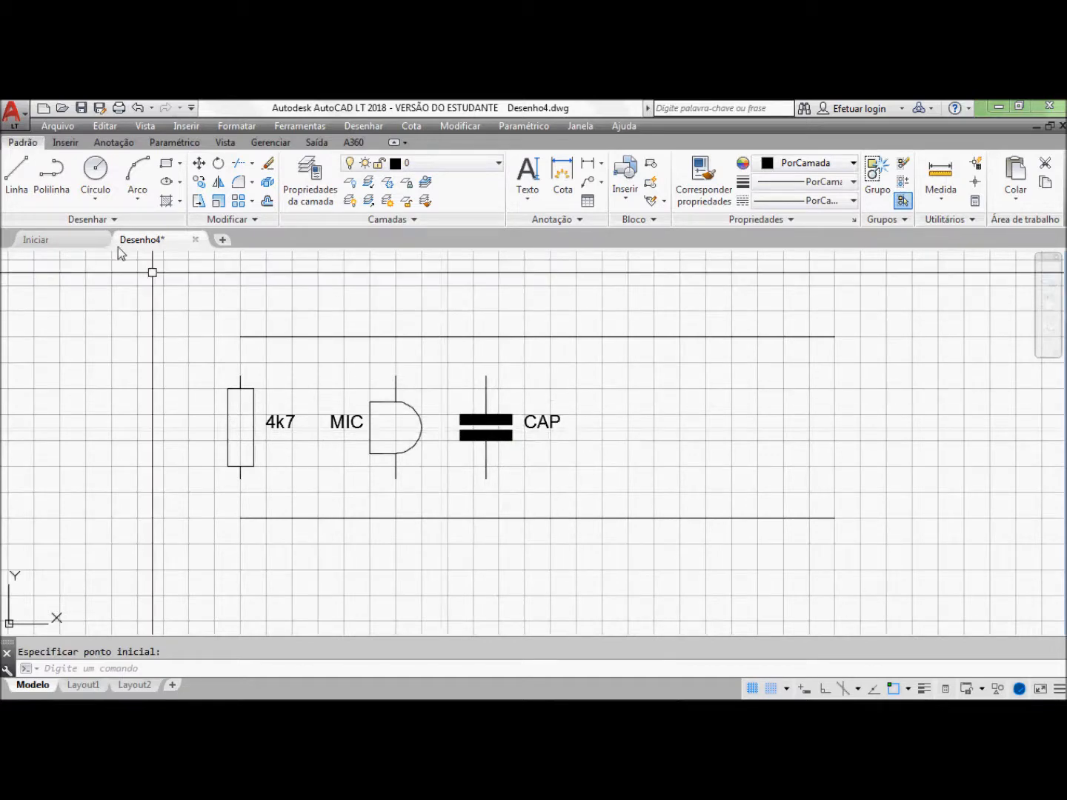
Step: Set up a Write Block of the capacitor and its CAP attribute, using the upper lead's top end as base point
{"action": "left_click", "coordinate": [73, 147]}
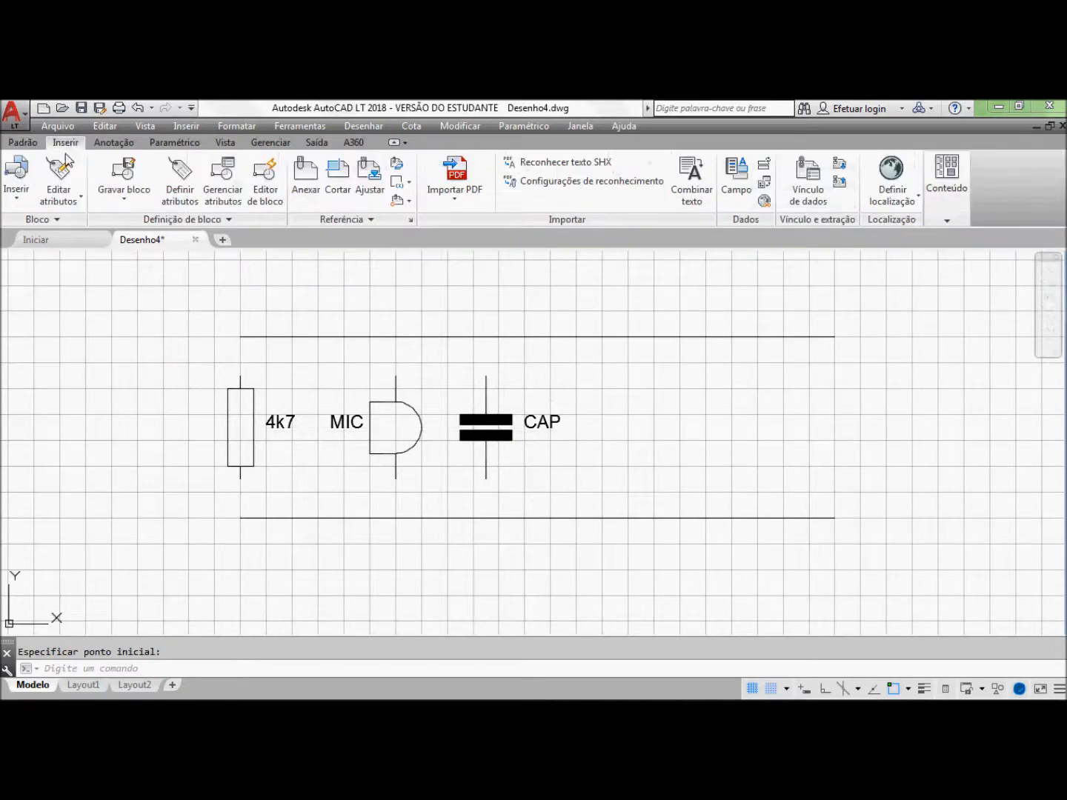
{"action": "left_click", "coordinate": [118, 215]}
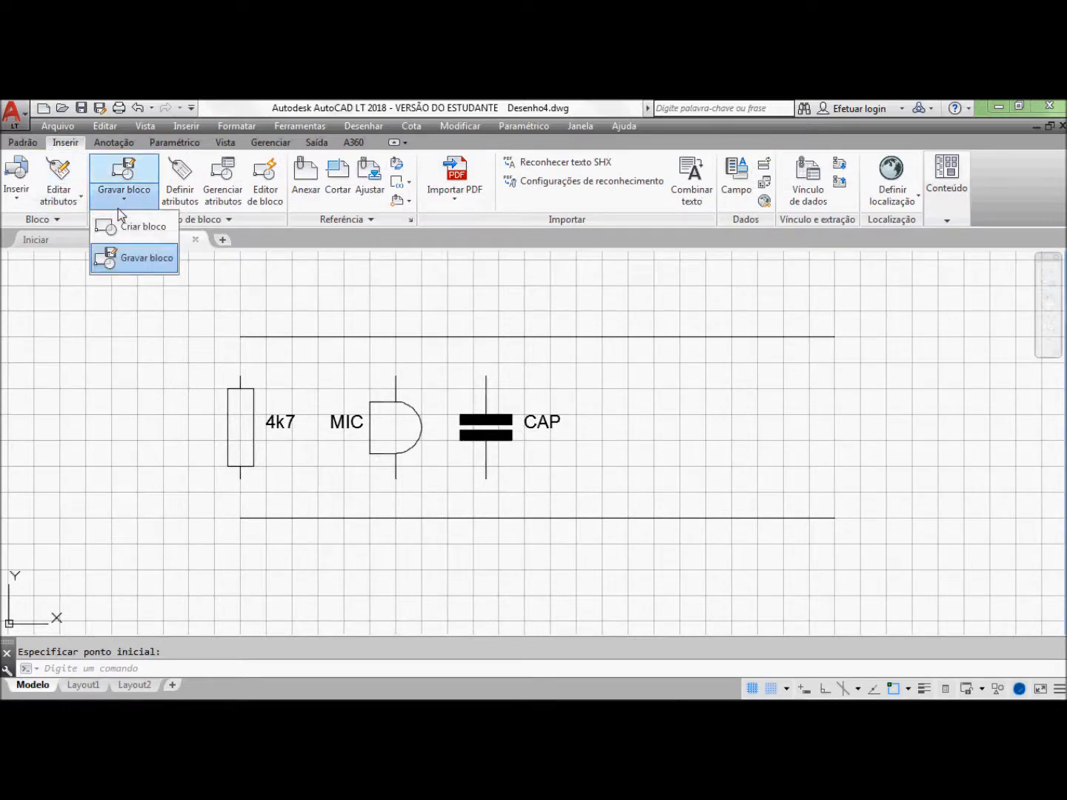
{"action": "left_click", "coordinate": [131, 261]}
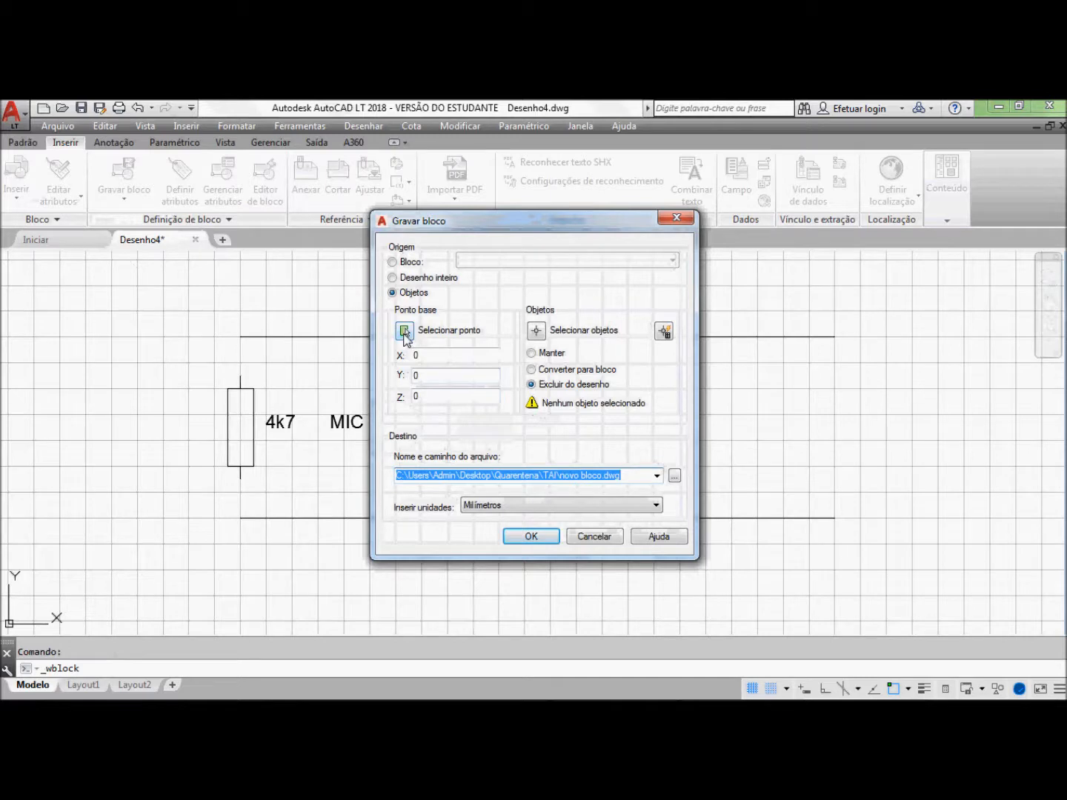
{"action": "left_click", "coordinate": [404, 331]}
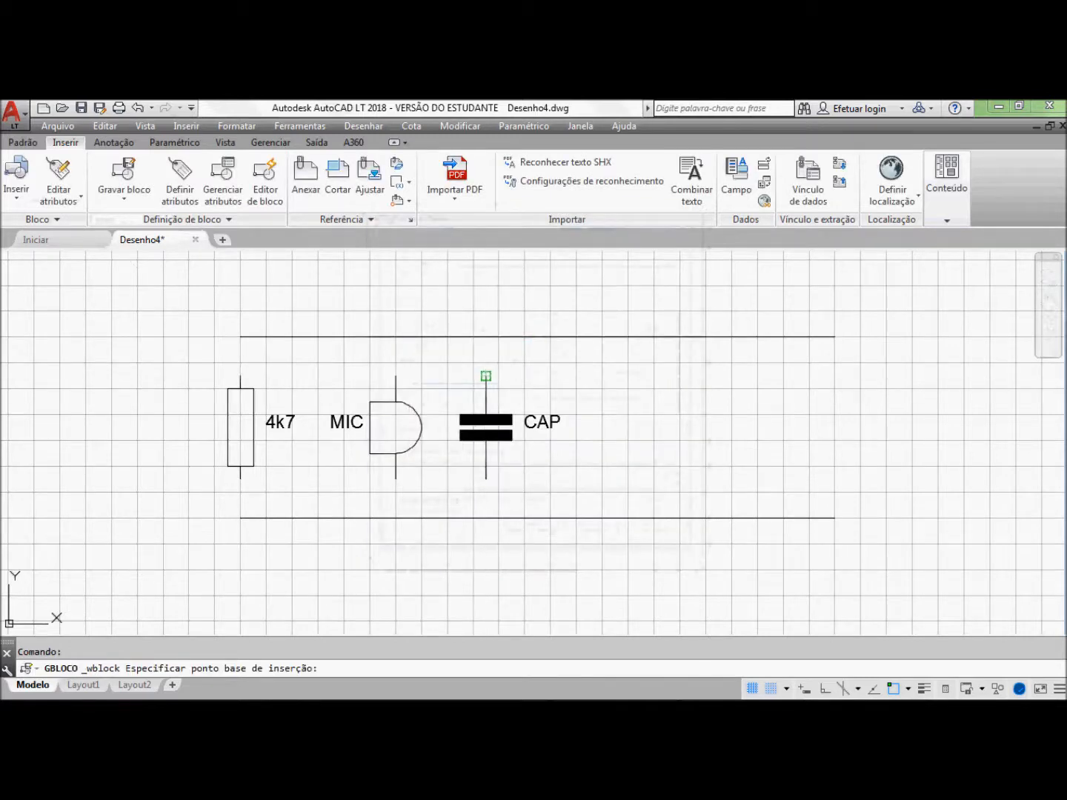
{"action": "left_click", "coordinate": [487, 376]}
{"action": "left_click", "coordinate": [537, 330]}
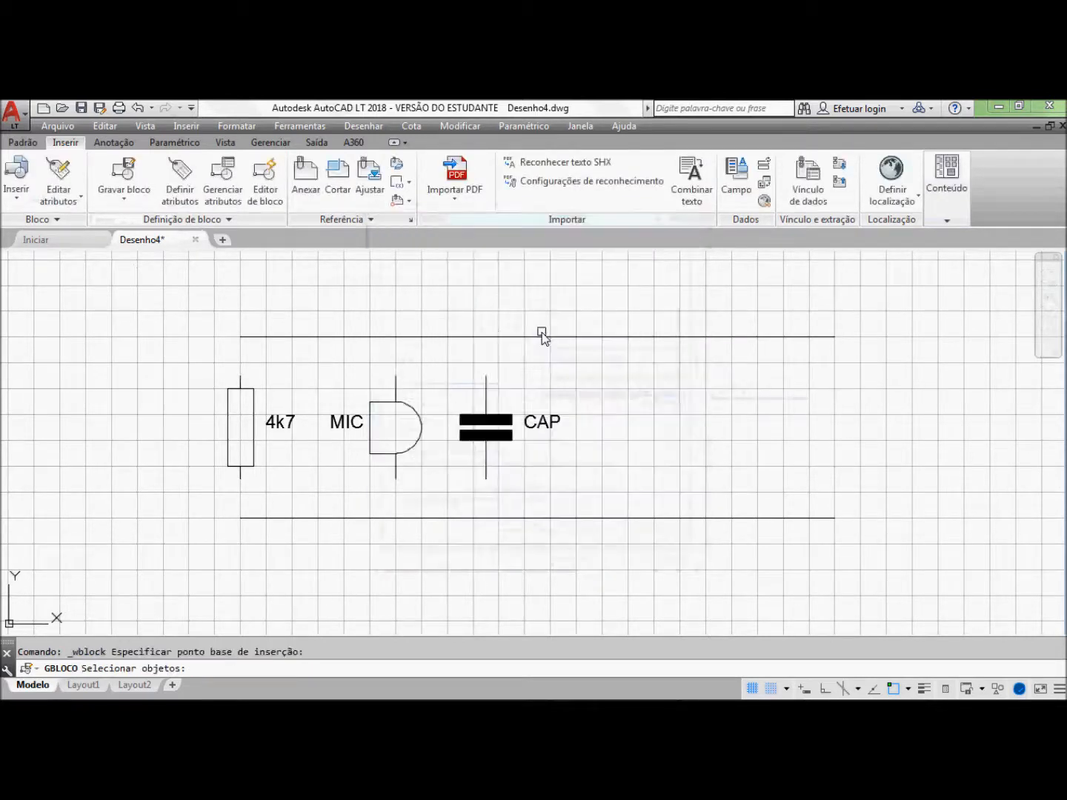
{"action": "left_click", "coordinate": [591, 478]}
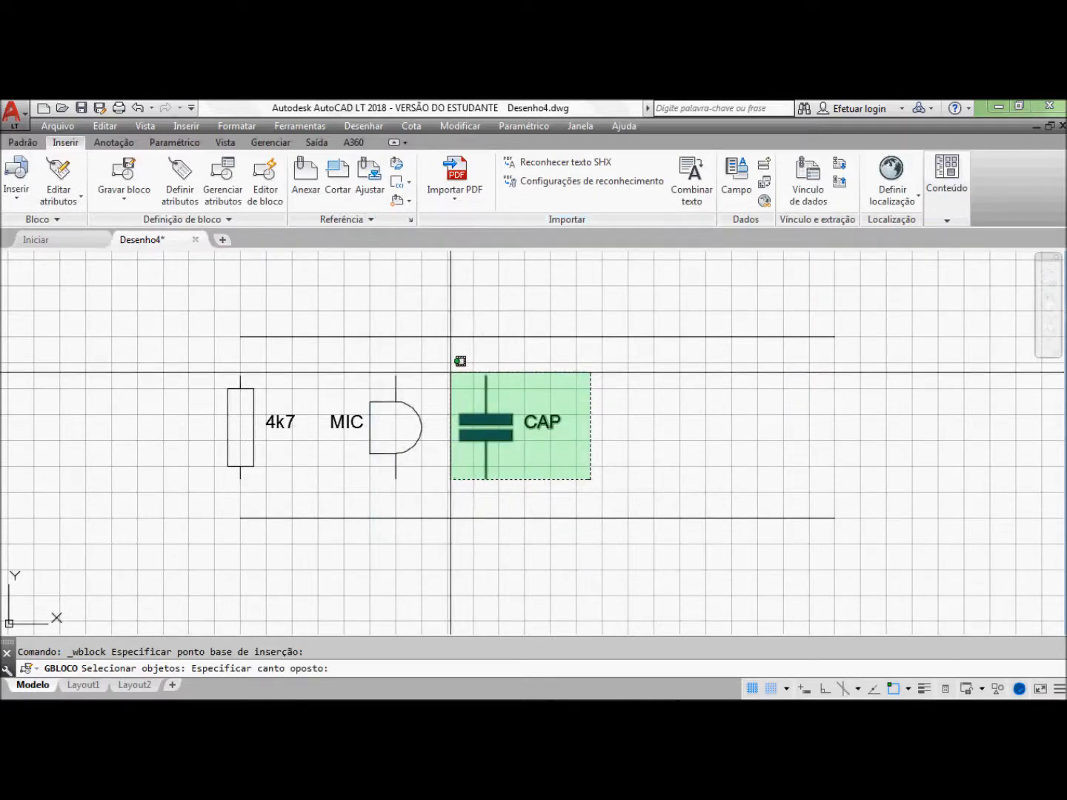
{"action": "left_click", "coordinate": [450, 372]}
{"action": "key", "text": "Return"}
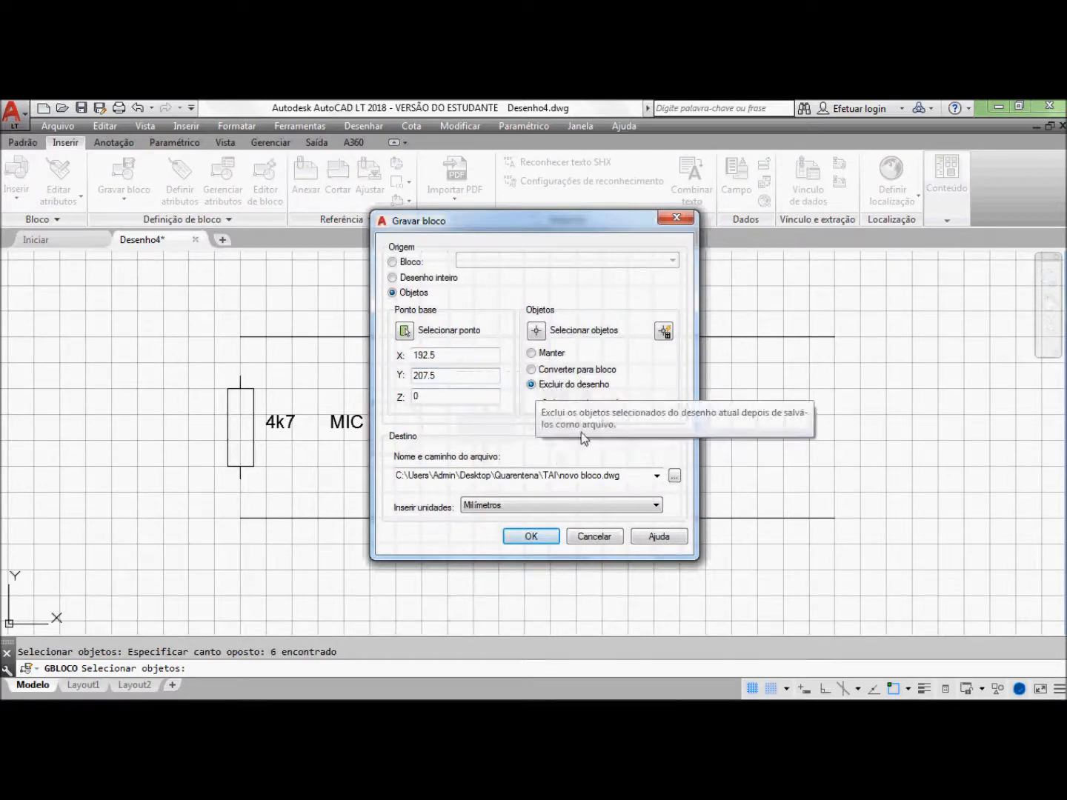
Step: Name the block file Capacitor.dwg in the TAI folder and write it out, removing the source objects from the drawing
{"action": "left_click", "coordinate": [562, 475]}
{"action": "left_click", "coordinate": [562, 476]}
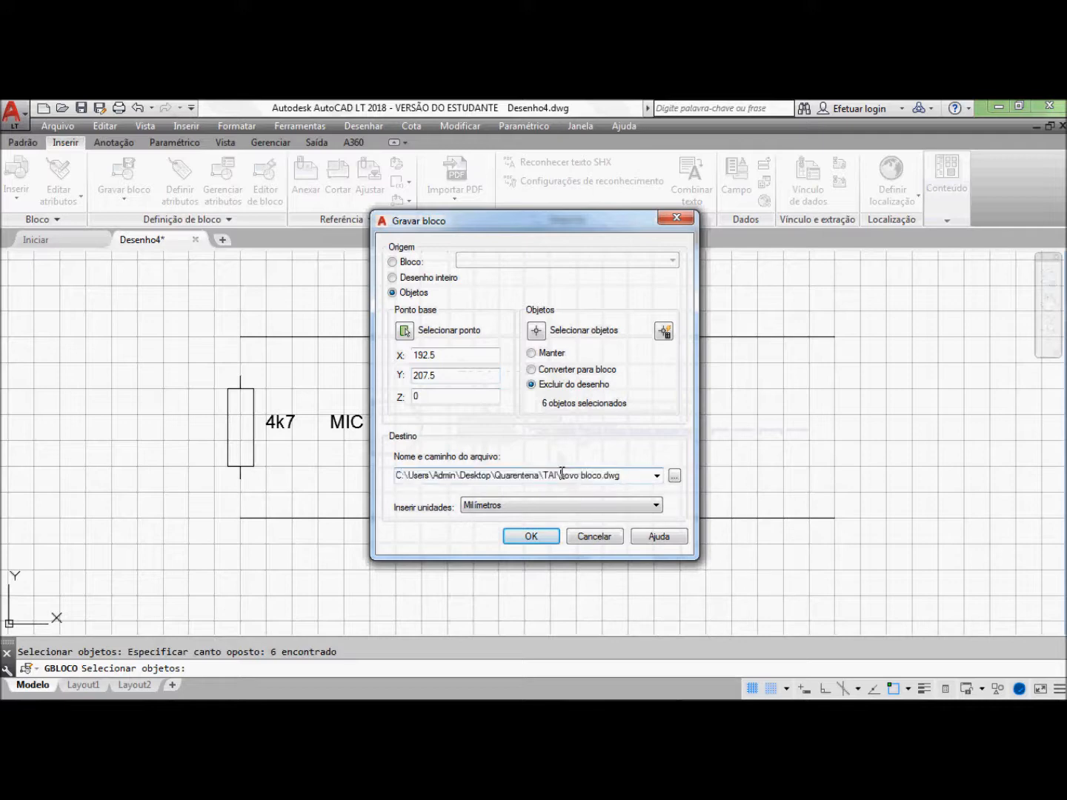
{"action": "type", "text": "Capa"}
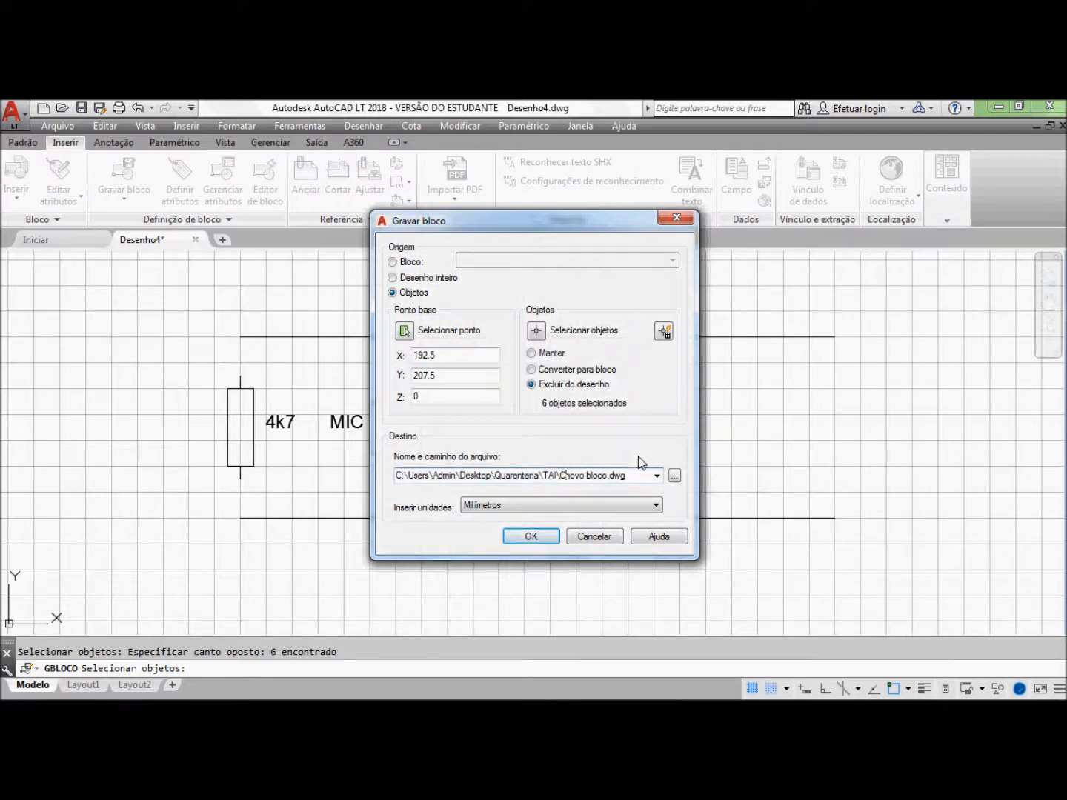
{"action": "type", "text": "citor"}
{"action": "key", "text": "Delete"}
{"action": "key", "text": "Delete"}
{"action": "key", "text": "Delete"}
{"action": "key", "text": "Delete"}
{"action": "key", "text": "Delete"}
{"action": "key", "text": "Delete"}
{"action": "key", "text": "Delete"}
{"action": "key", "text": "Delete"}
{"action": "key", "text": "Delete"}
{"action": "key", "text": "Delete"}
{"action": "left_click", "coordinate": [549, 537]}
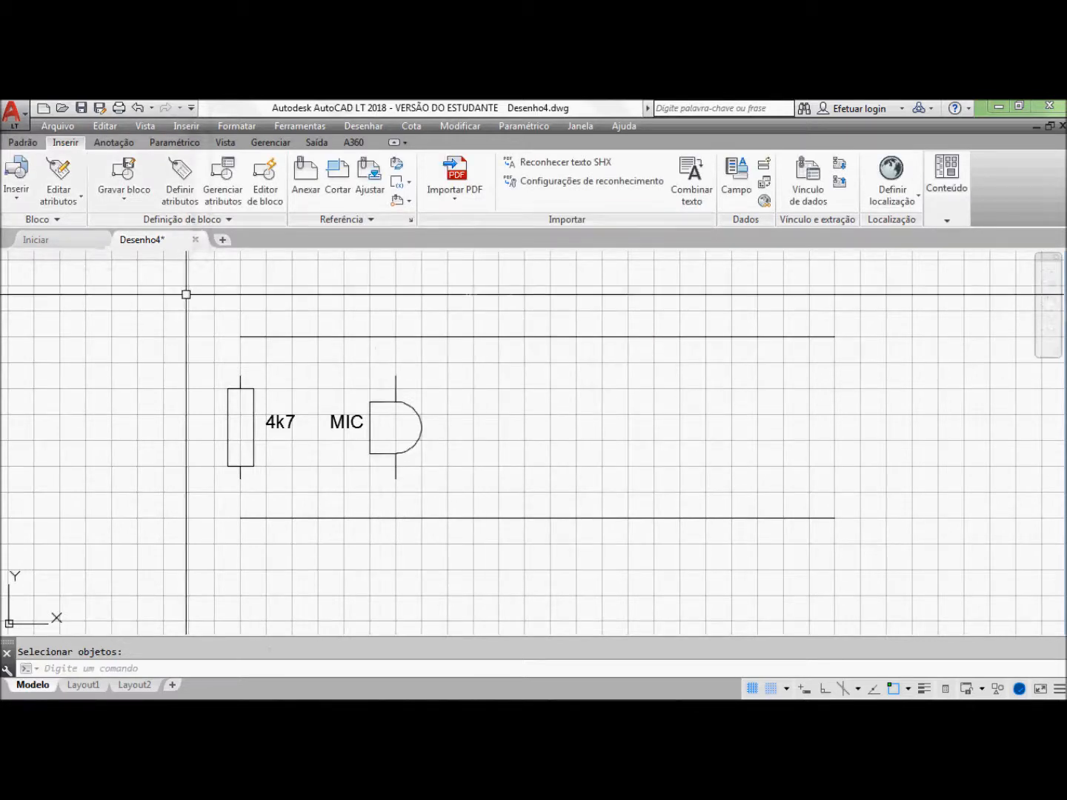
Step: Insert Capacitor.dwg four grid squares right of the microphone's lead, level with its top end, with capacitance value 100pF
{"action": "left_click", "coordinate": [16, 190]}
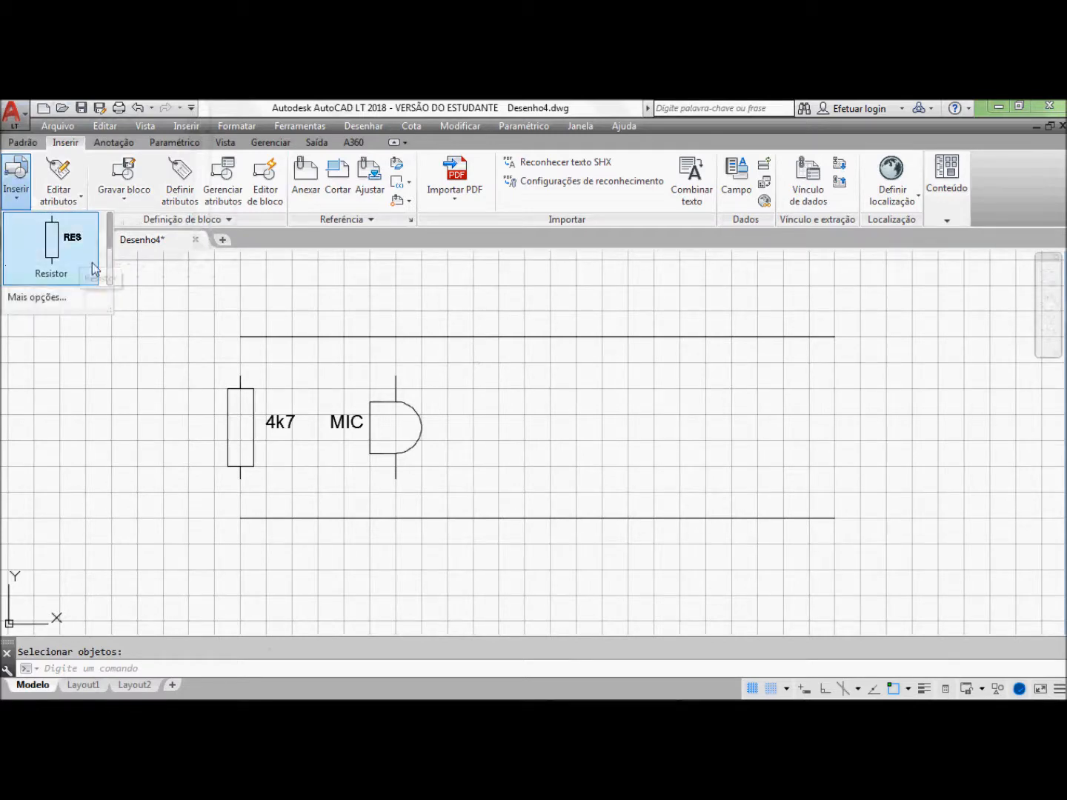
{"action": "scroll", "coordinate": [111, 255], "scroll_direction": "down", "scroll_amount": 1}
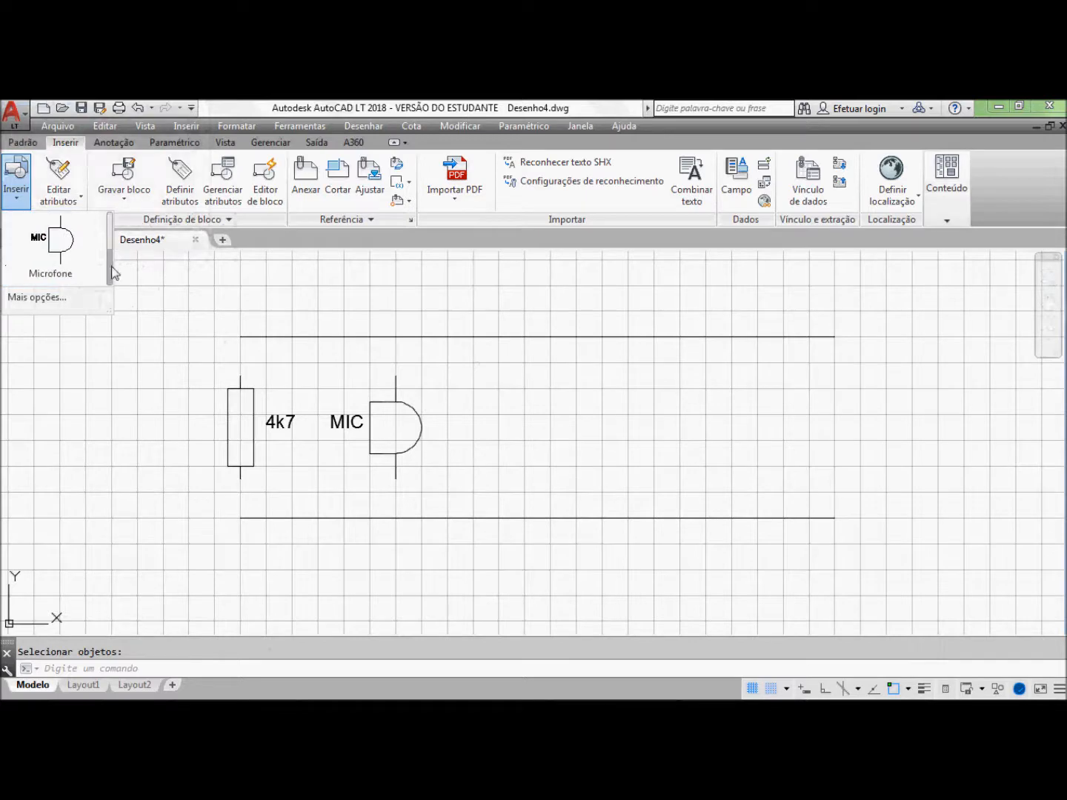
{"action": "left_click_drag", "start_coordinate": [110, 311], "coordinate": [265, 297]}
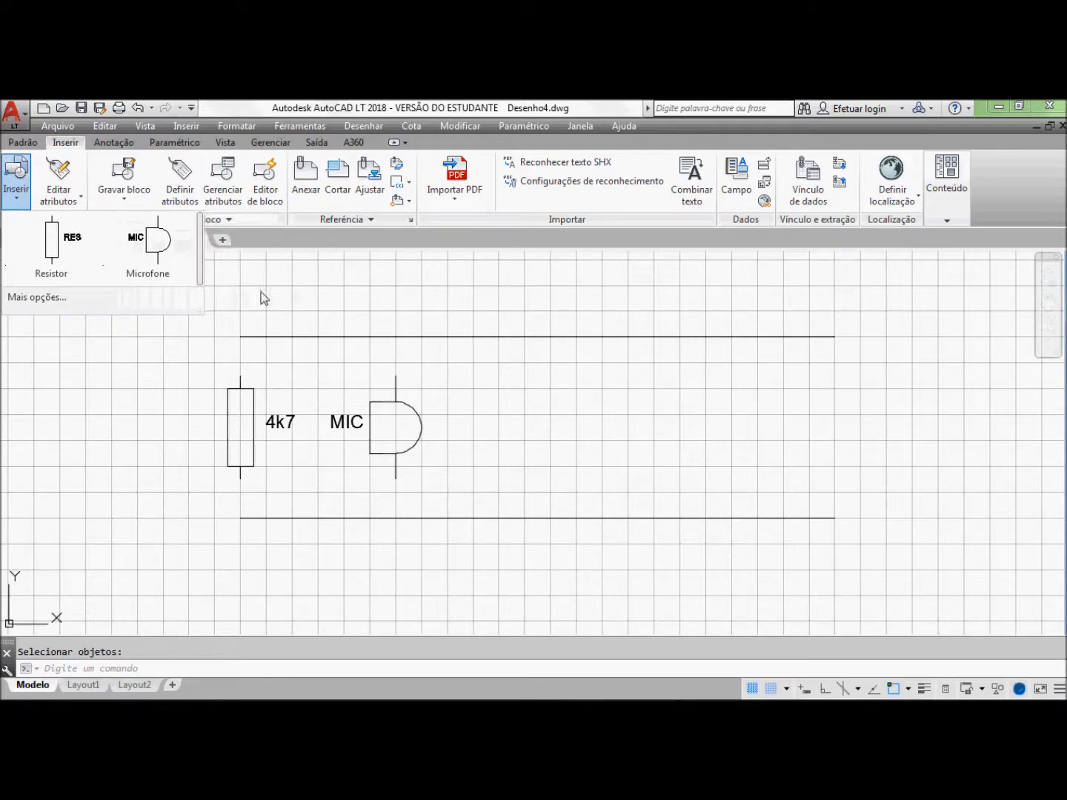
{"action": "left_click", "coordinate": [63, 297]}
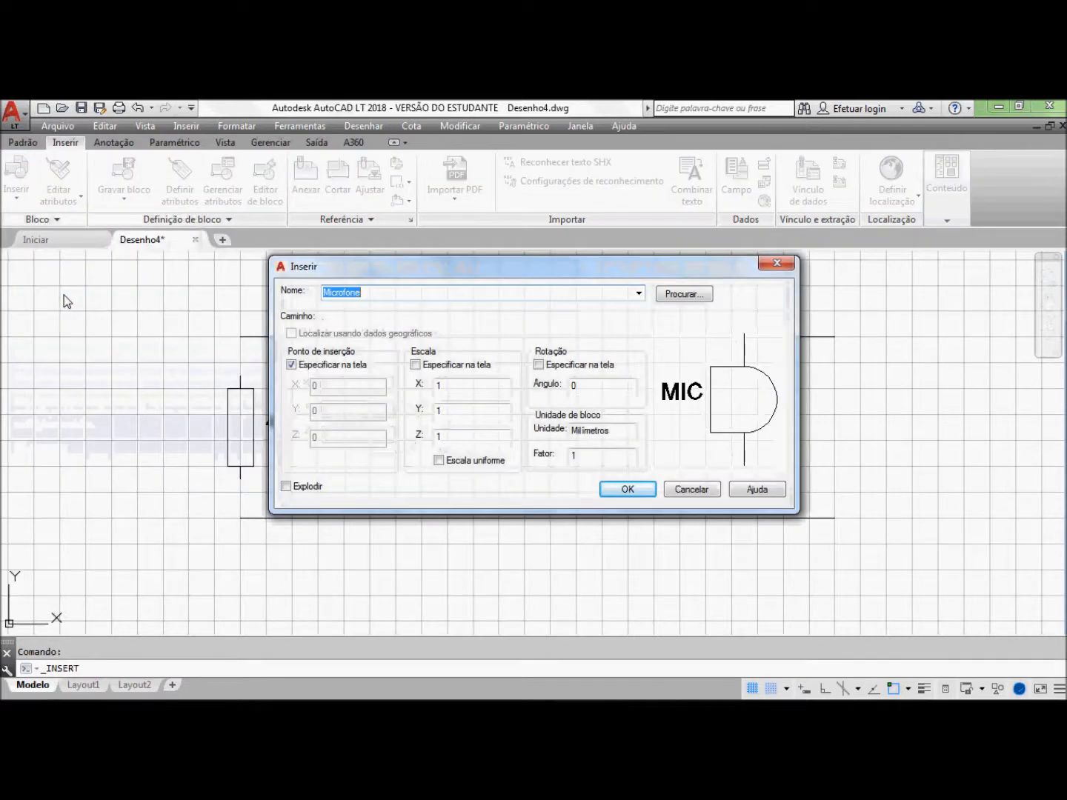
{"action": "left_click", "coordinate": [670, 294]}
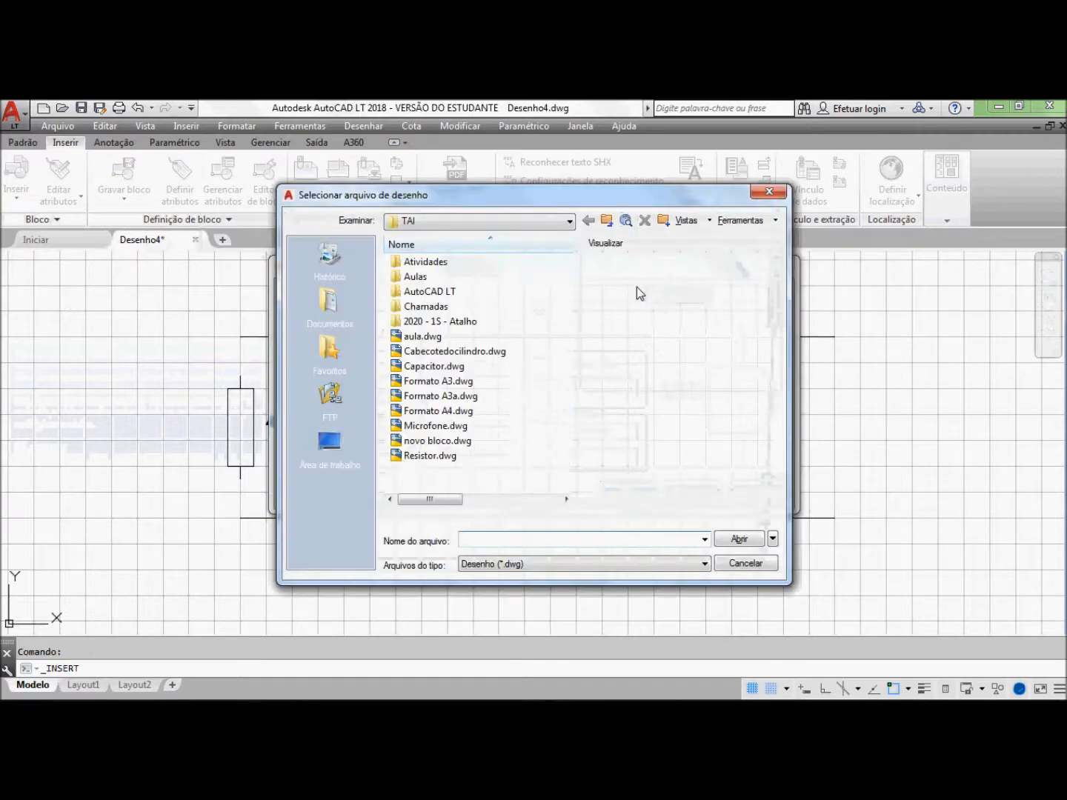
{"action": "left_click", "coordinate": [420, 369]}
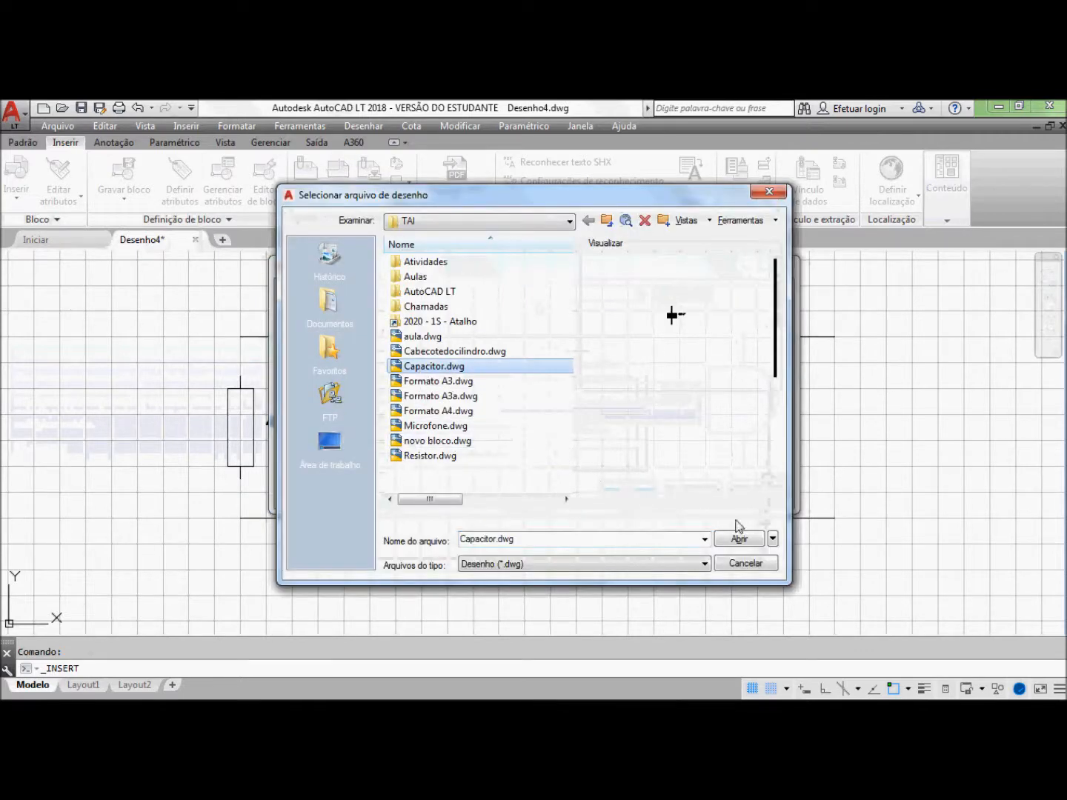
{"action": "left_click", "coordinate": [736, 541]}
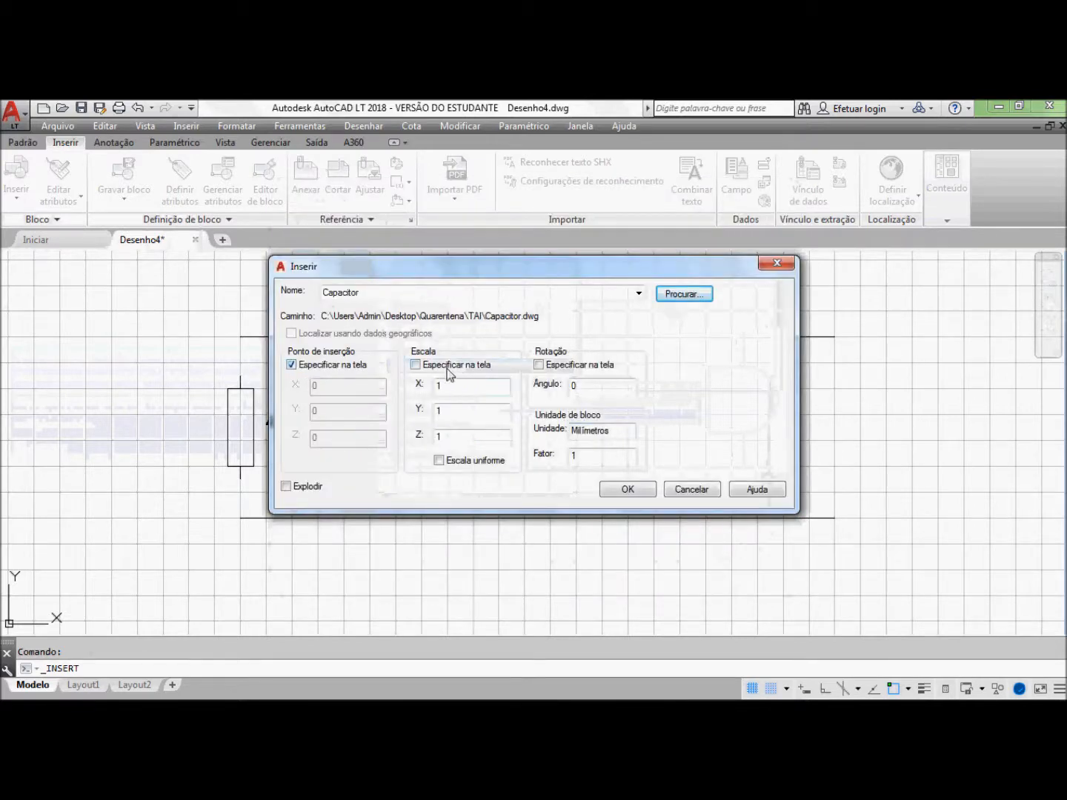
{"action": "left_click", "coordinate": [628, 490]}
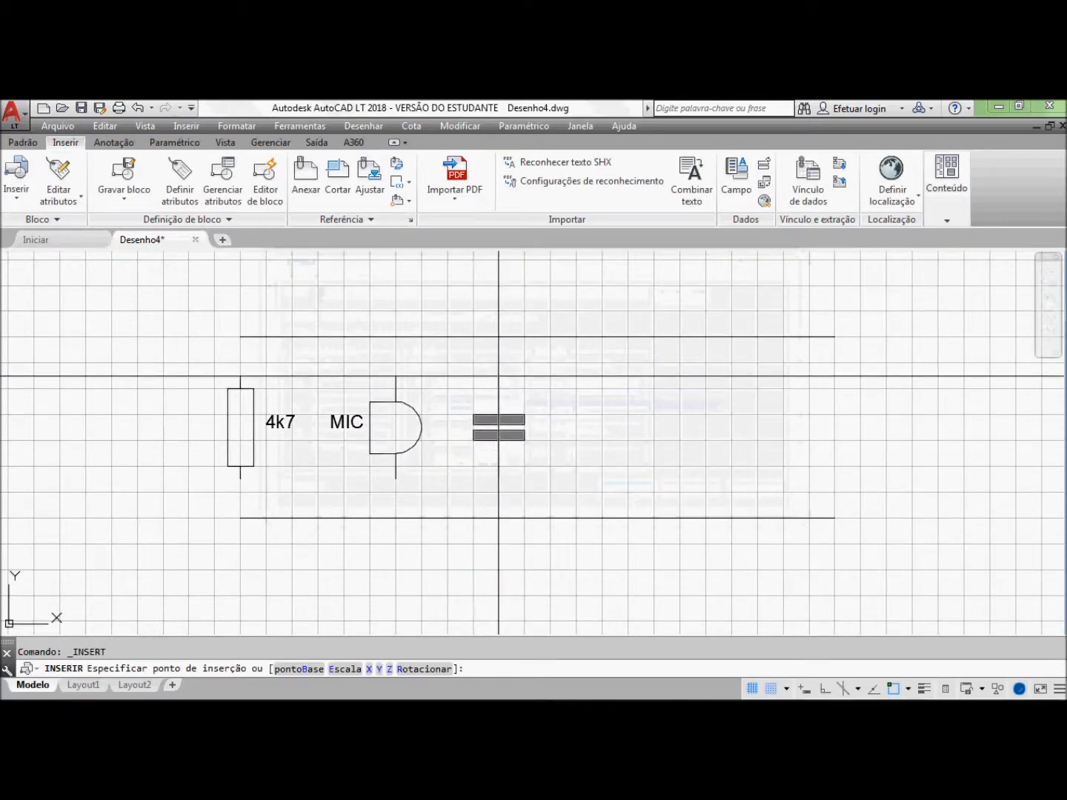
{"action": "left_click", "coordinate": [498, 377]}
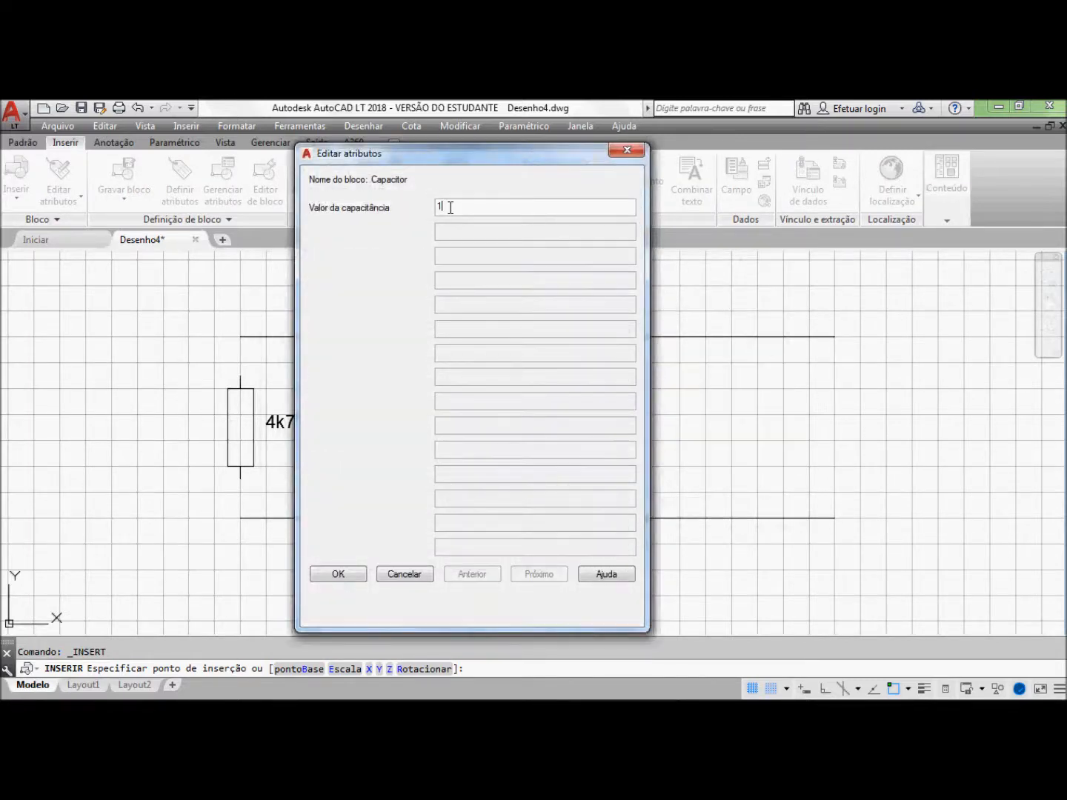
{"action": "type", "text": "100nF"}
{"action": "left_click", "coordinate": [345, 576]}
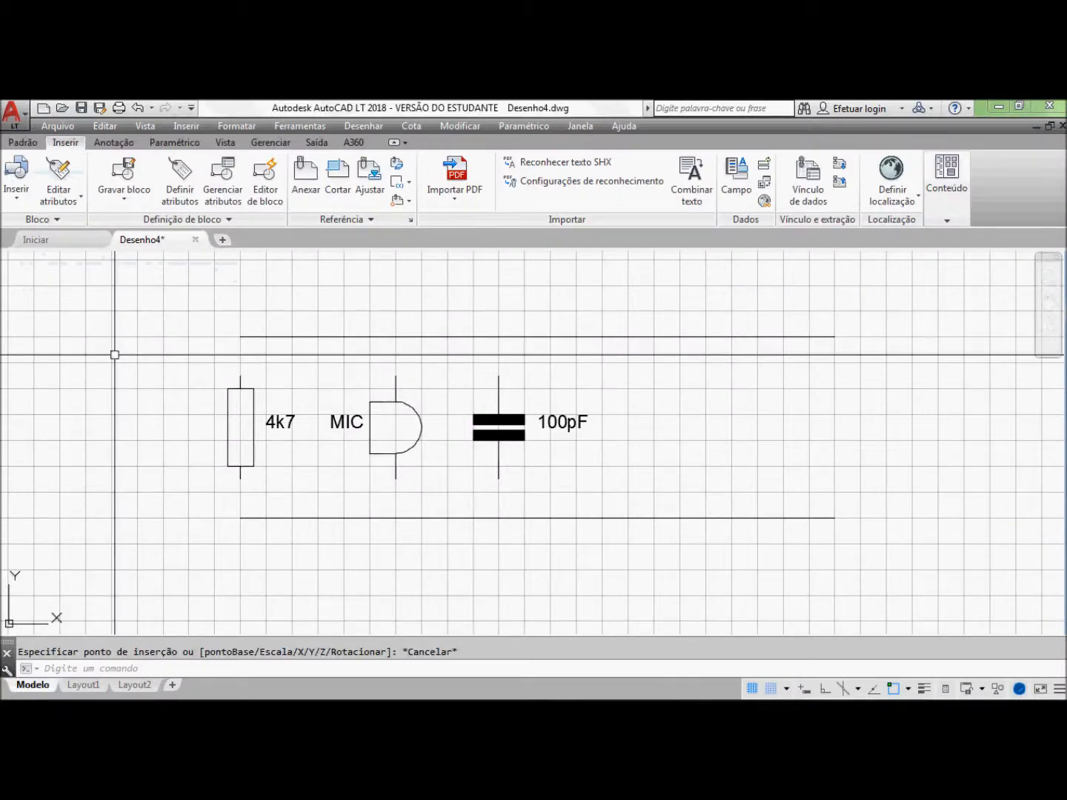
Step: Insert a second Capacitor block five grid squares right of the first, at the same height, with capacitance value 2
{"action": "left_click", "coordinate": [29, 196]}
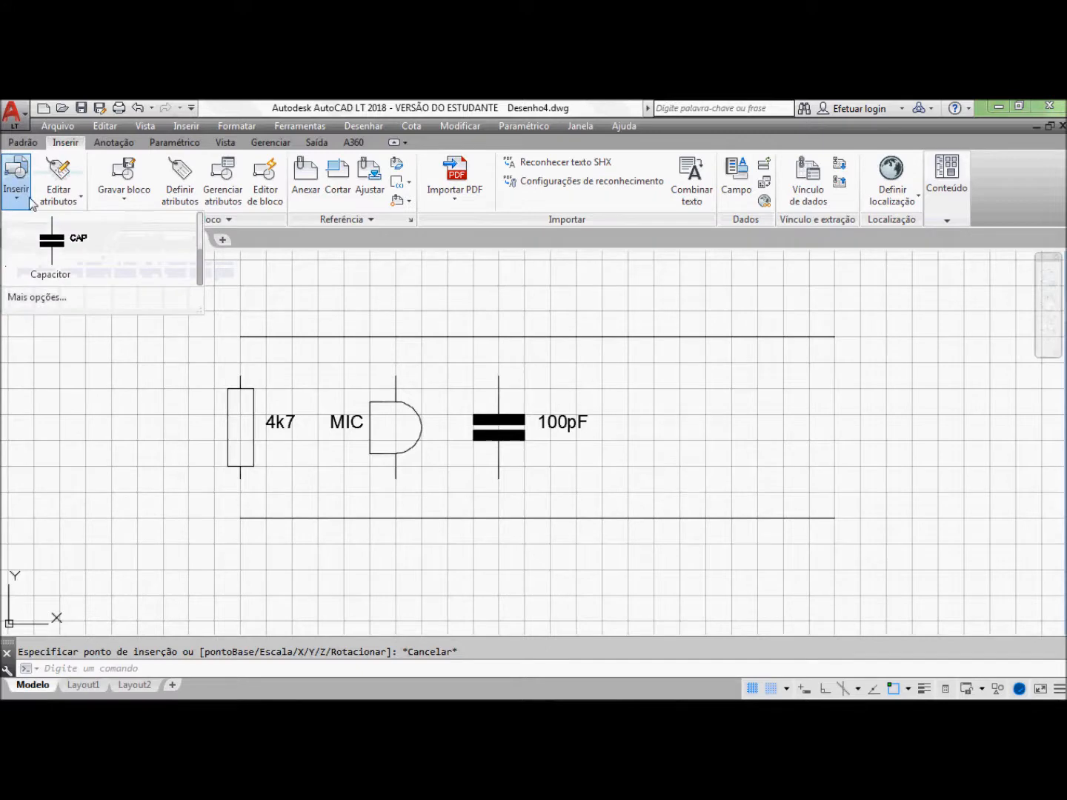
{"action": "left_click_drag", "start_coordinate": [198, 315], "coordinate": [300, 314]}
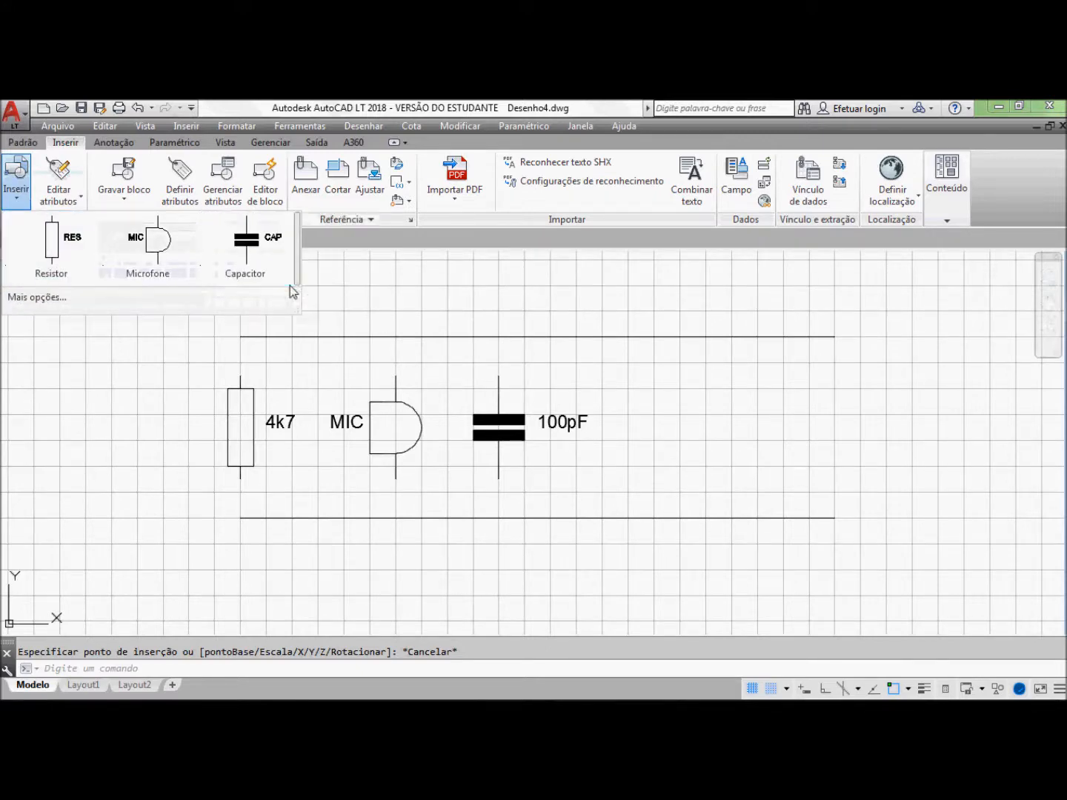
{"action": "left_click", "coordinate": [250, 257]}
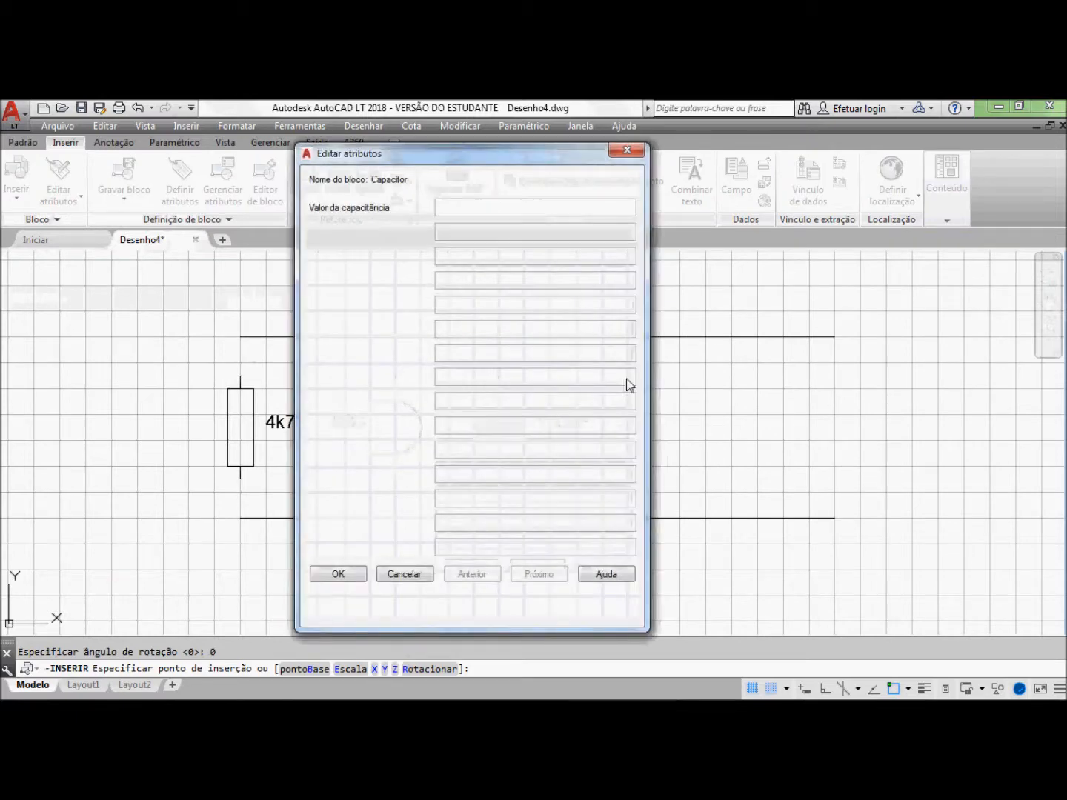
{"action": "left_click", "coordinate": [336, 573]}
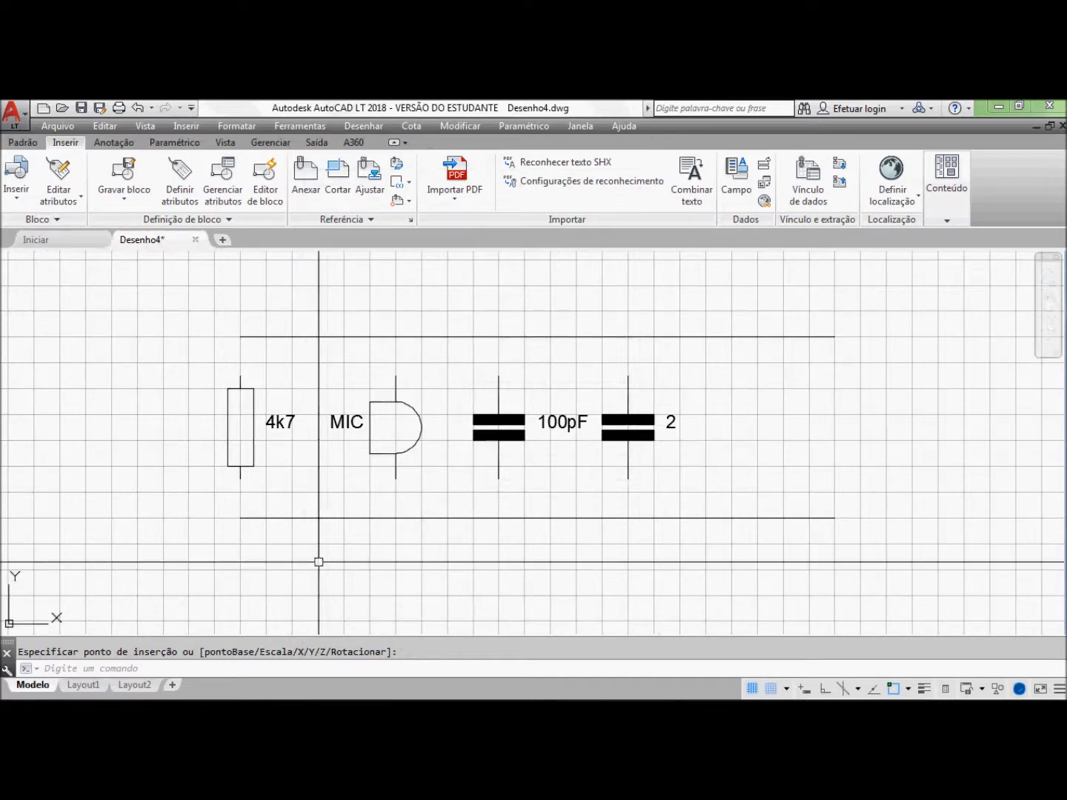
Step: Insert a Capacitor block rotated 90°, three grid squares right of and two below the second capacitor's top end, with value 30
{"action": "left_click", "coordinate": [13, 200]}
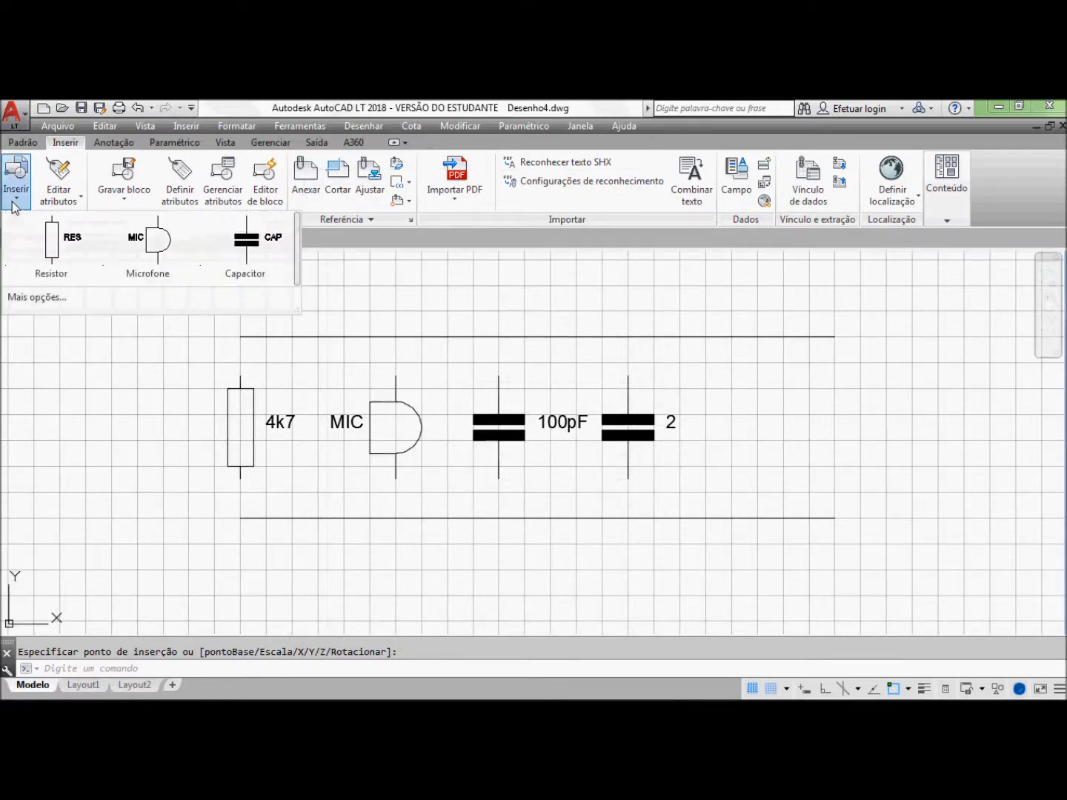
{"action": "left_click", "coordinate": [48, 305]}
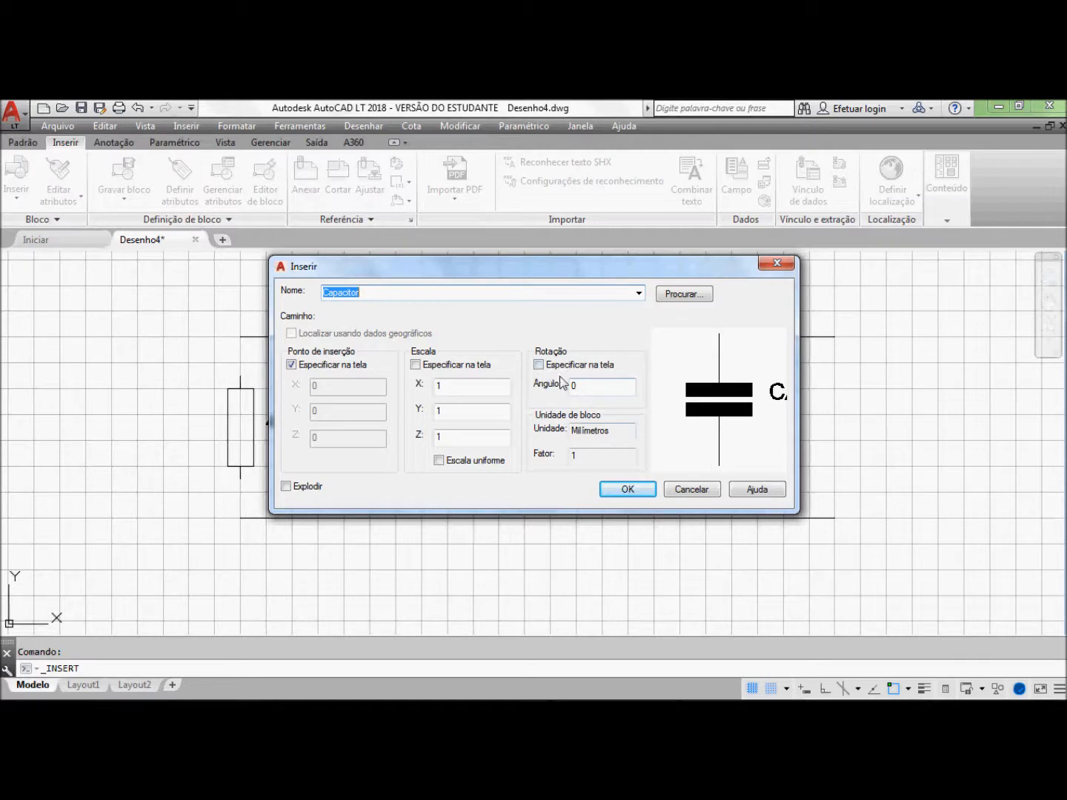
{"action": "left_click", "coordinate": [538, 365]}
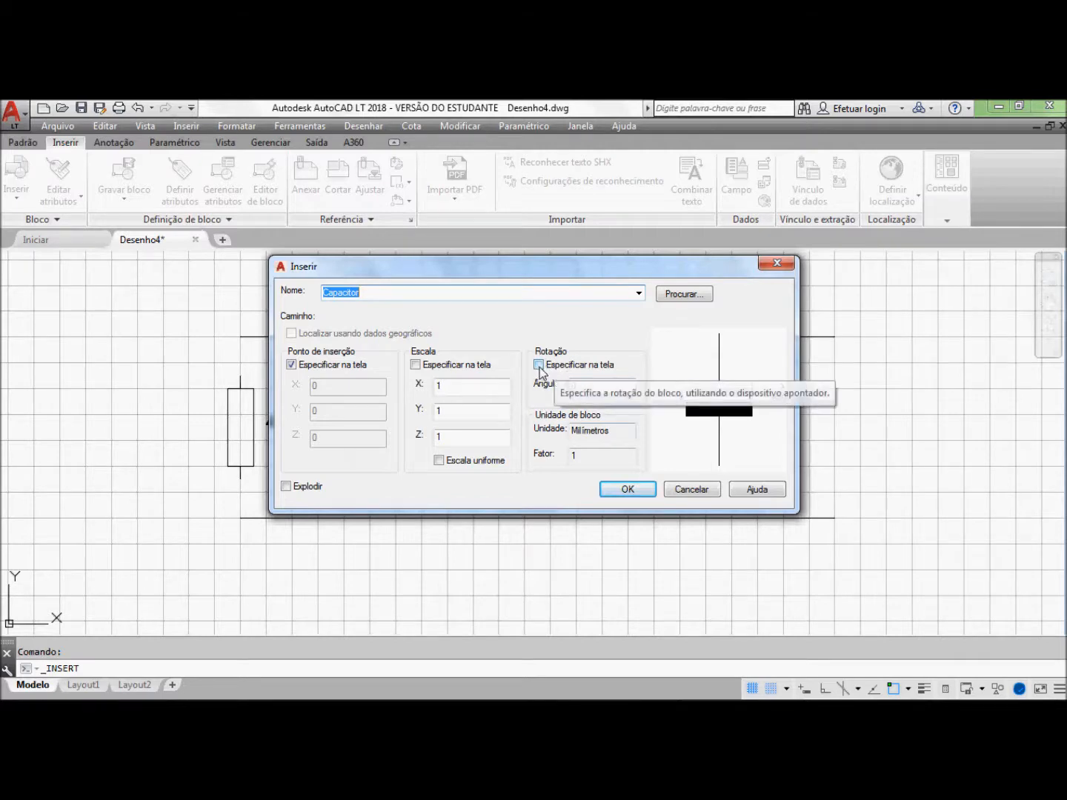
{"action": "left_click", "coordinate": [629, 490]}
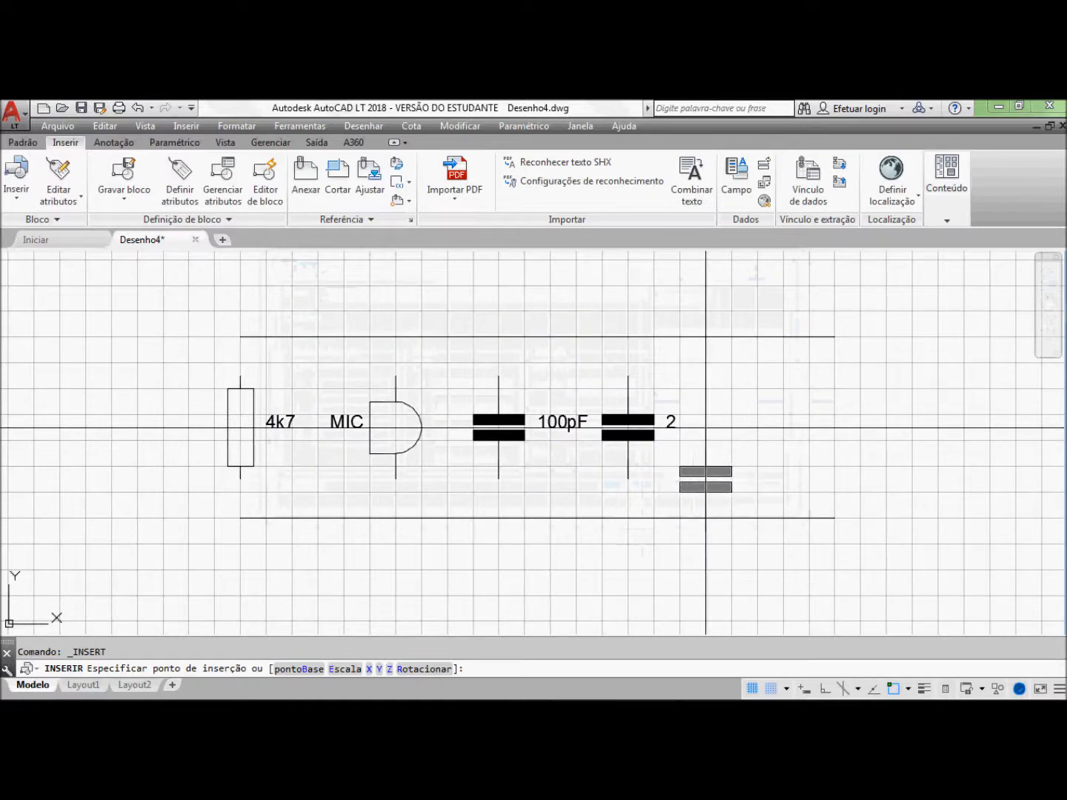
{"action": "left_click", "coordinate": [706, 429]}
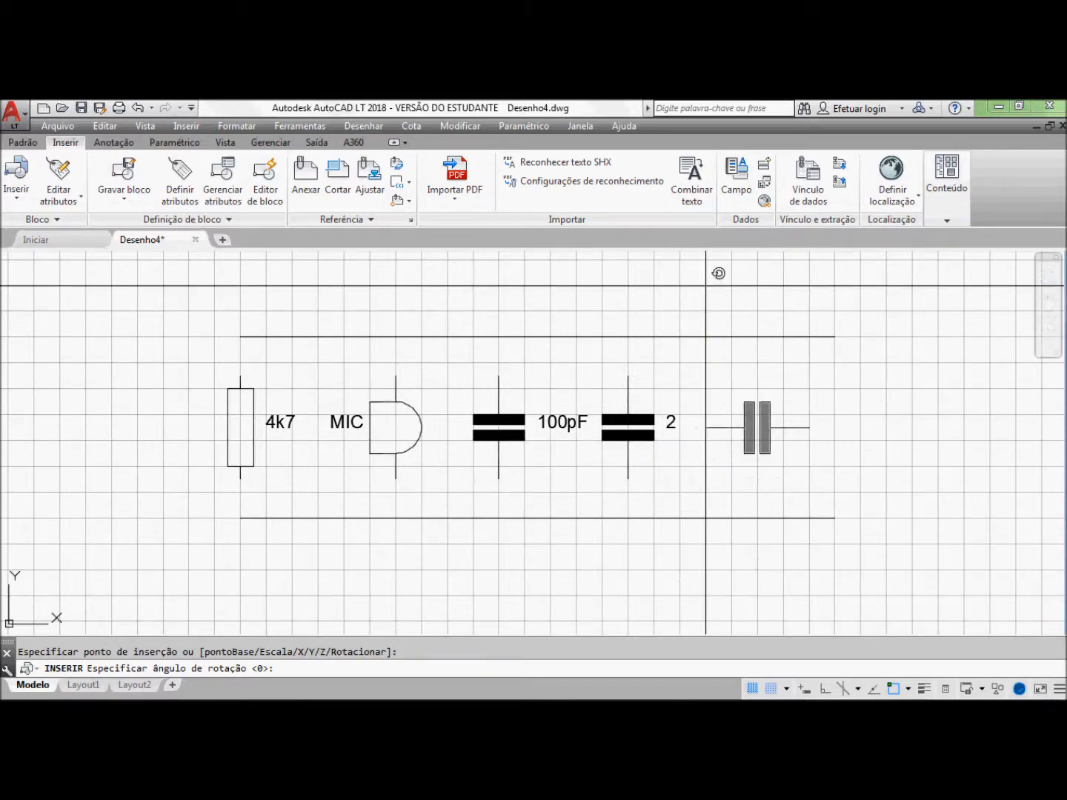
{"action": "left_click", "coordinate": [706, 285]}
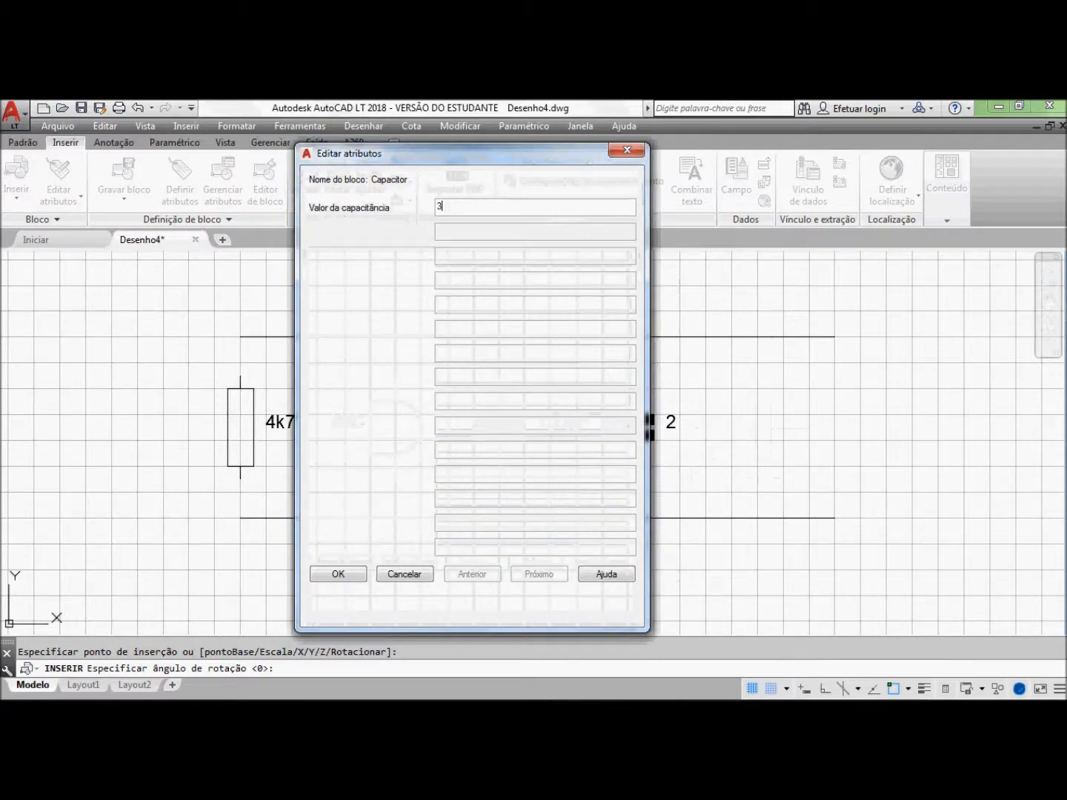
{"action": "left_click", "coordinate": [338, 574]}
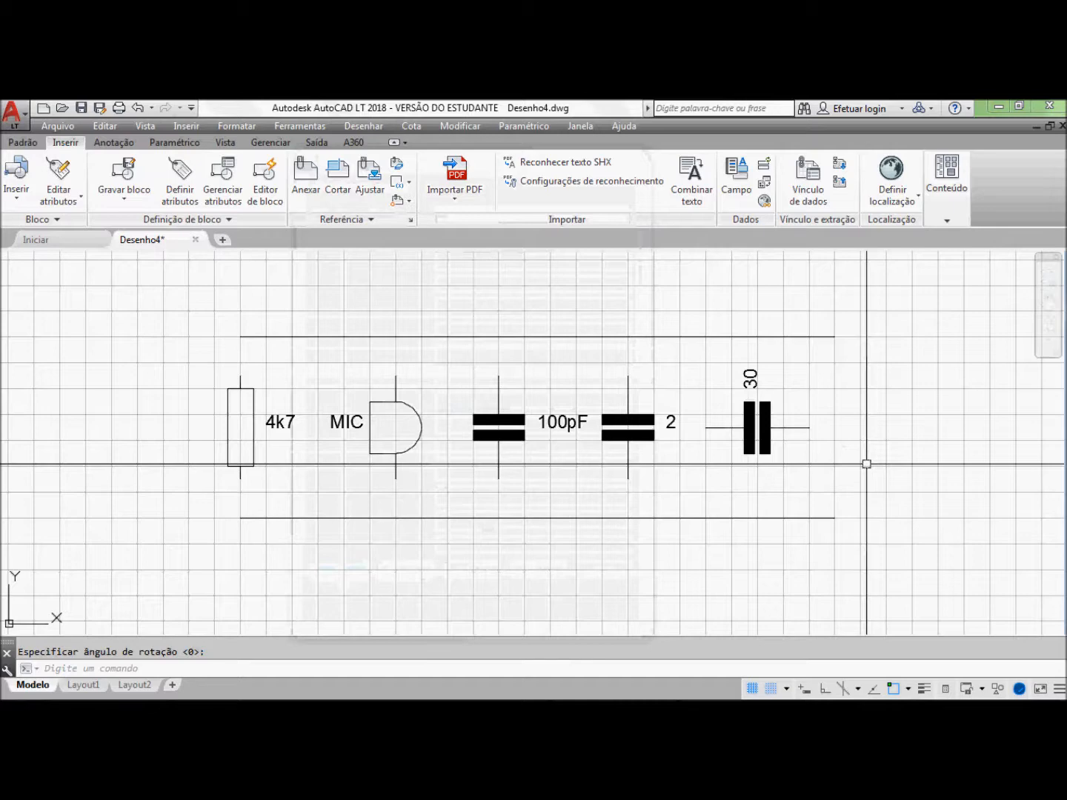
Step: Explode the rotated capacitor block that carries the value 30
{"action": "left_click", "coordinate": [754, 423]}
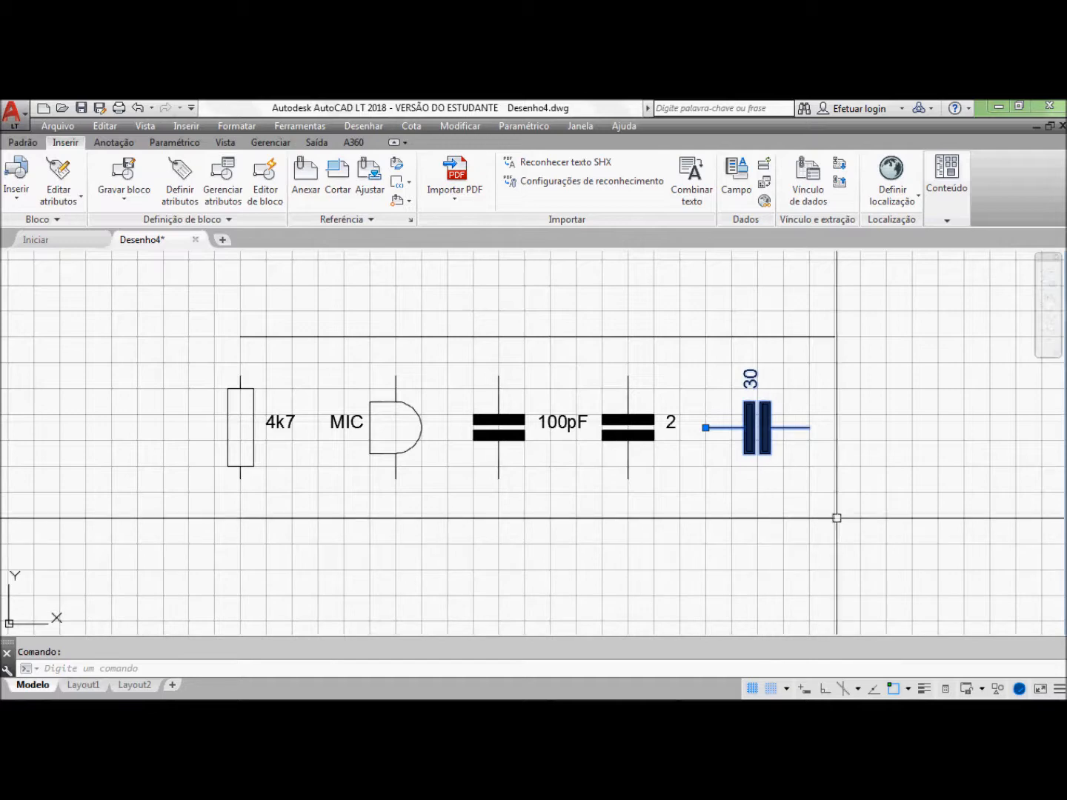
{"action": "key", "text": "Escape"}
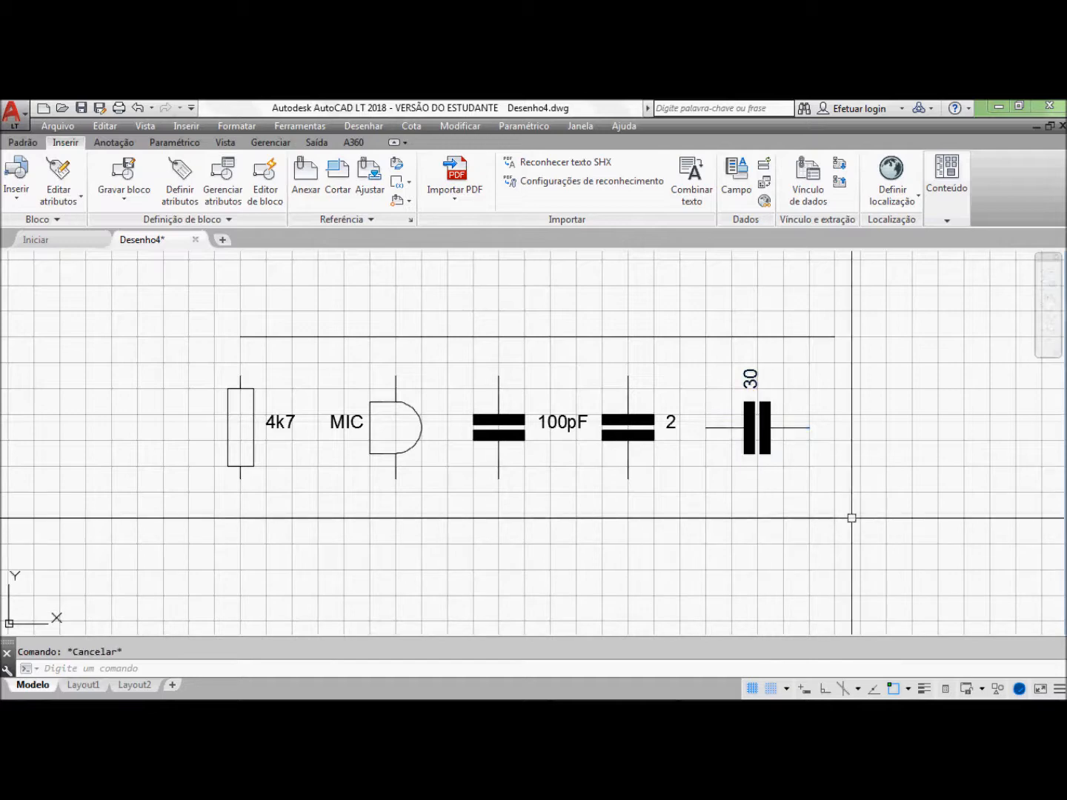
{"action": "left_click", "coordinate": [24, 143]}
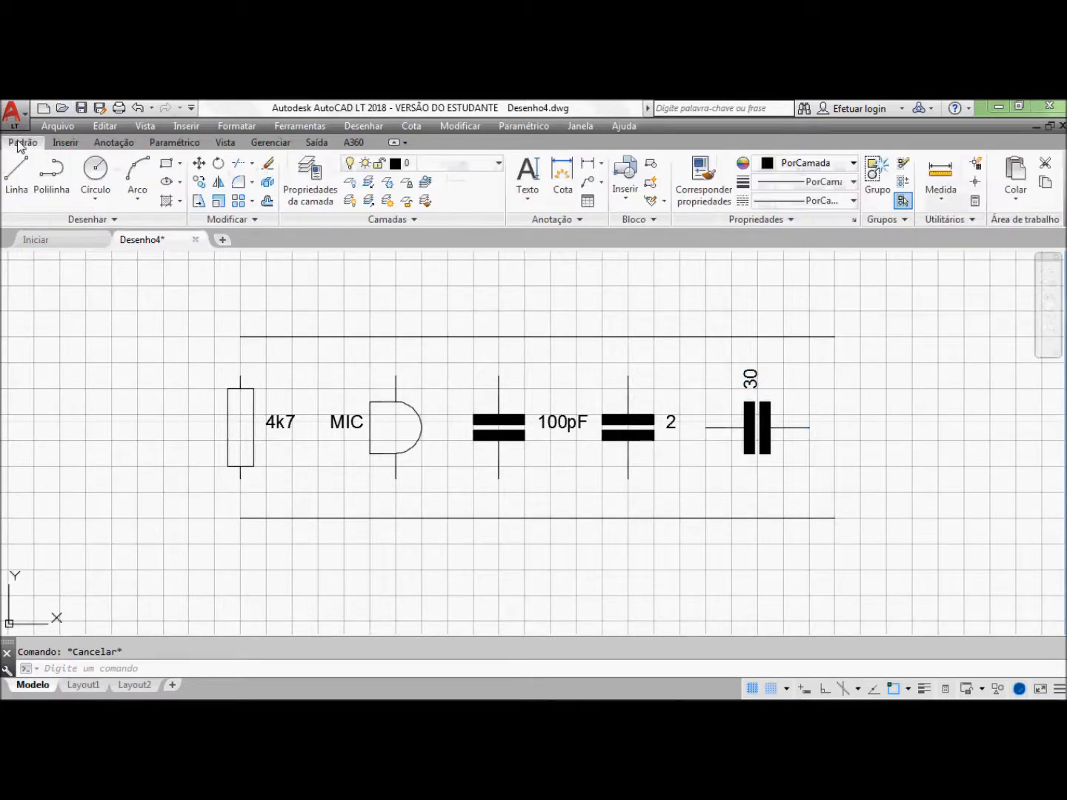
{"action": "left_click", "coordinate": [268, 185]}
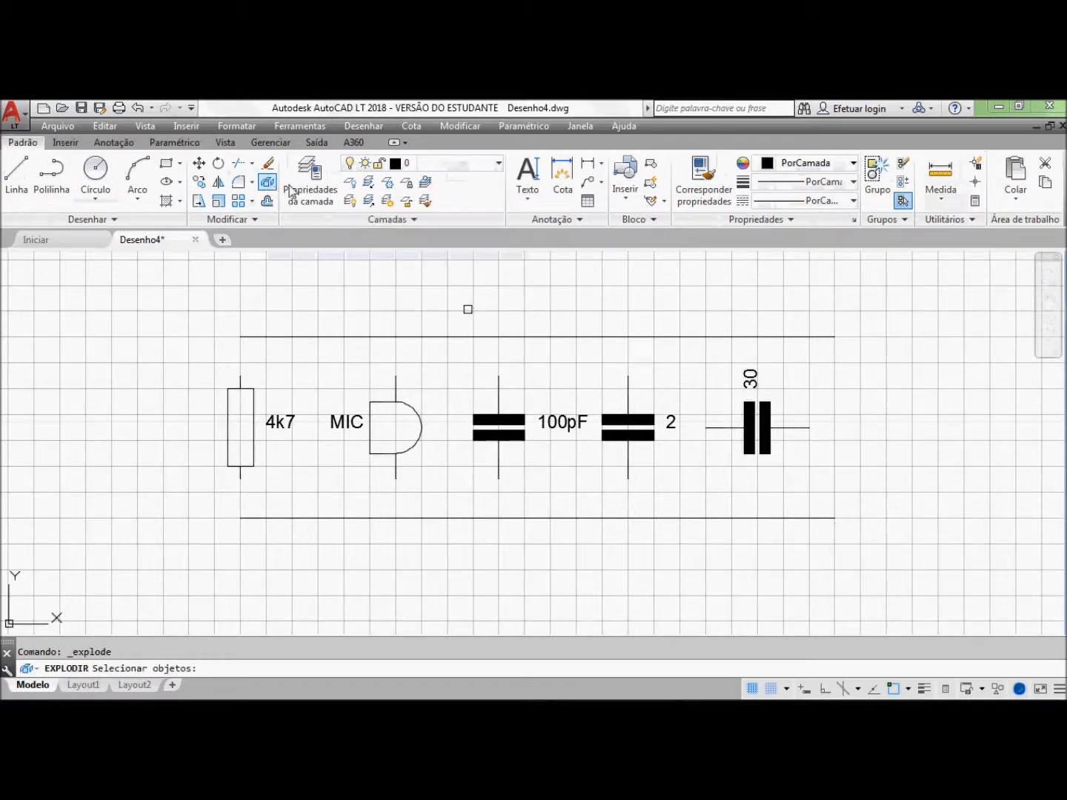
{"action": "left_click", "coordinate": [757, 428]}
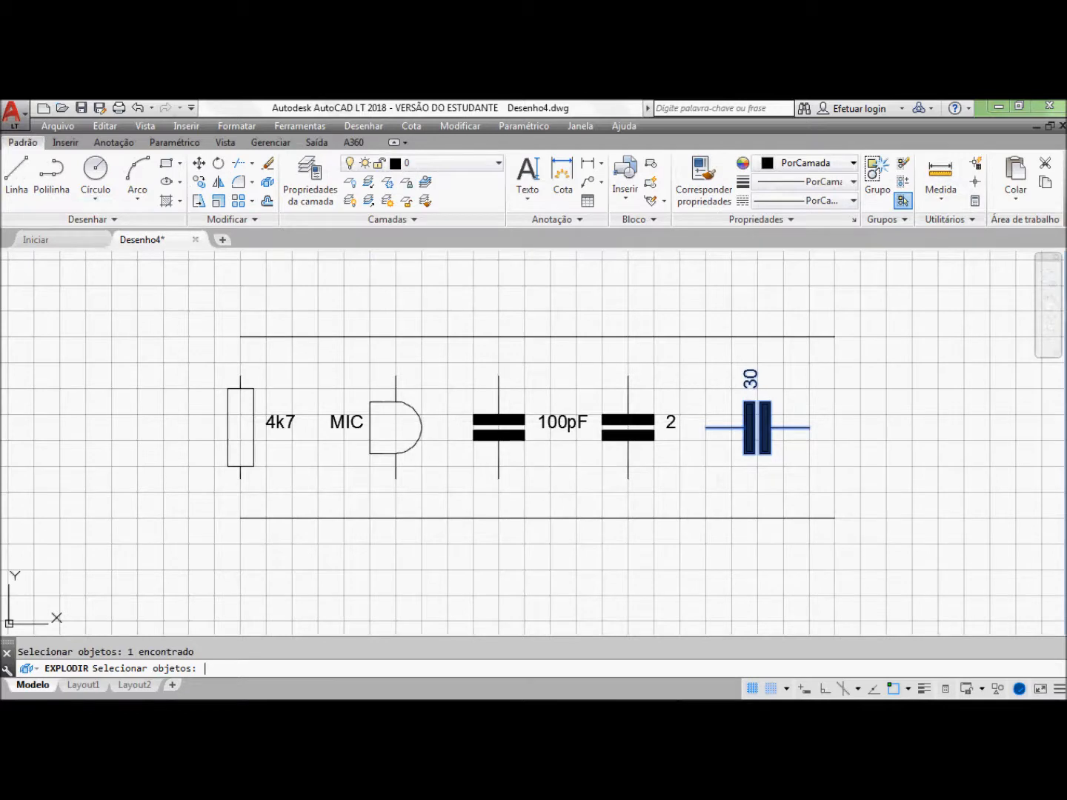
{"action": "key", "text": "Return"}
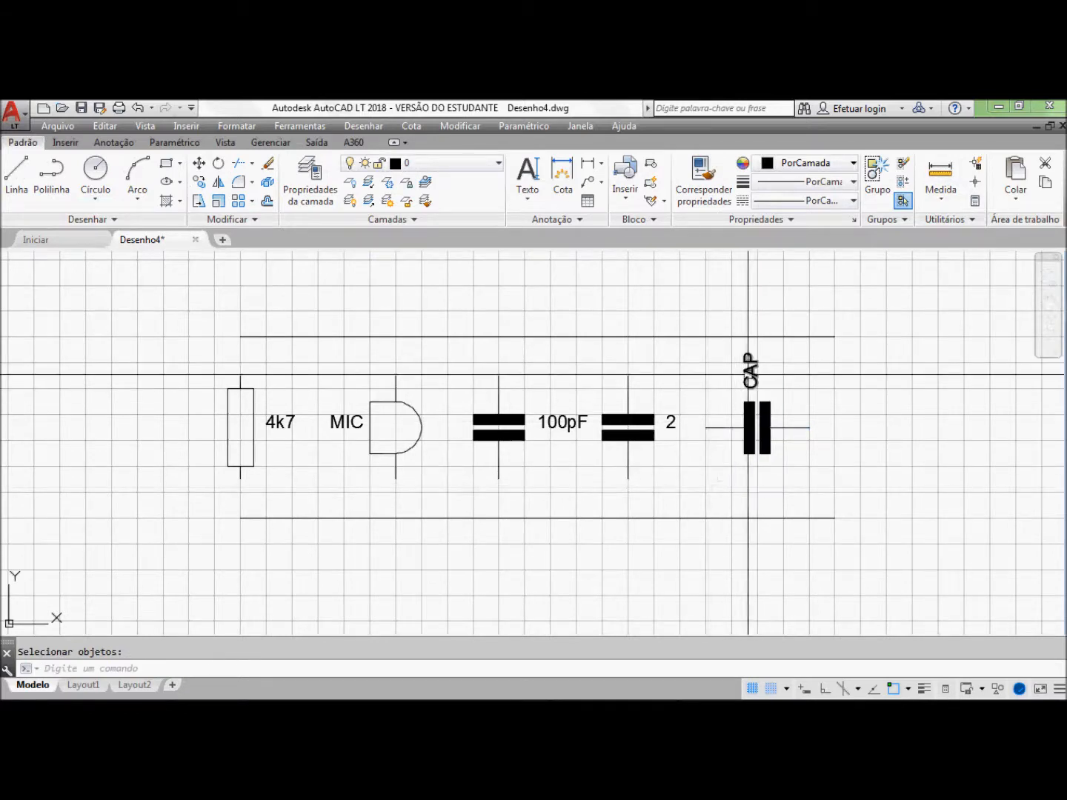
Step: Rotate the exploded capacitor's CAP text 90° clockwise about its lower-left corner so it reads horizontally
{"action": "left_click", "coordinate": [216, 164]}
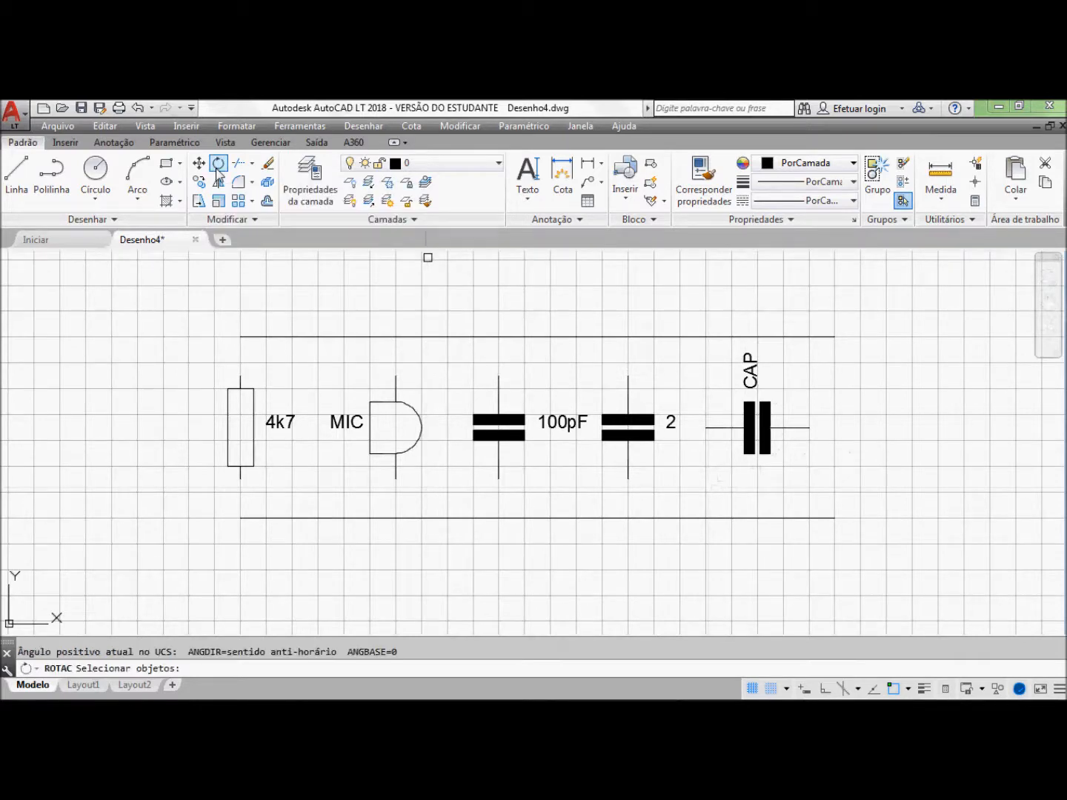
{"action": "left_click", "coordinate": [751, 377]}
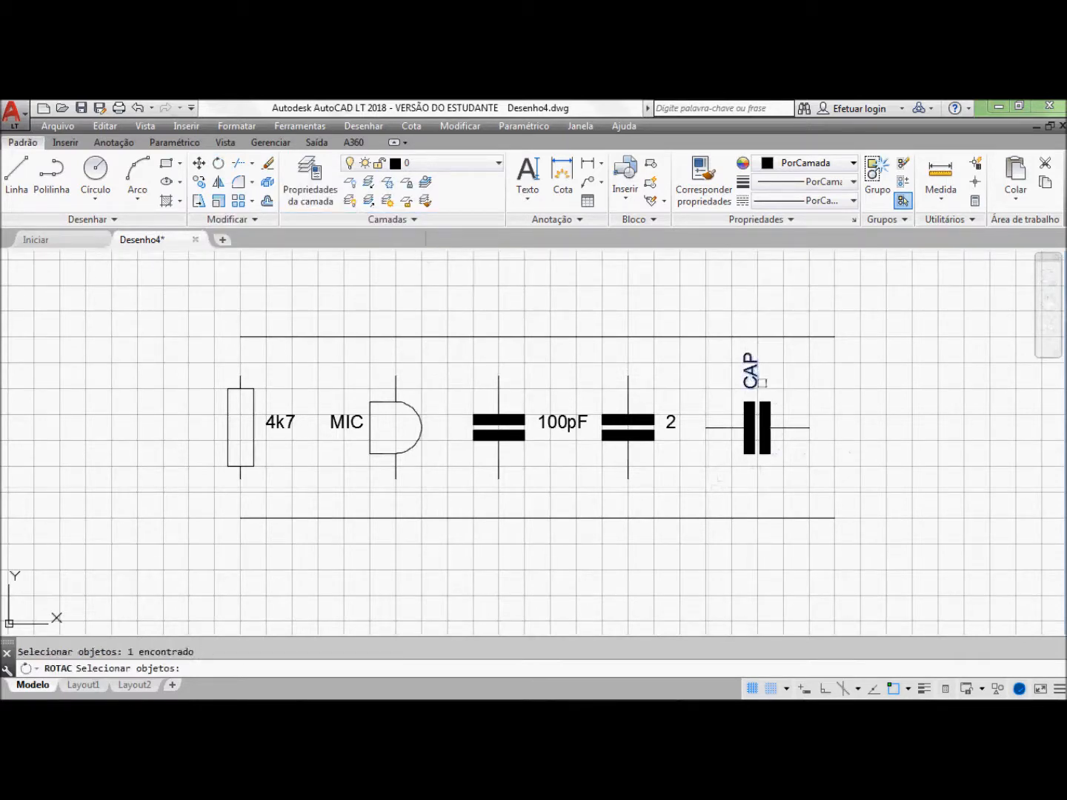
{"action": "key", "text": "Return"}
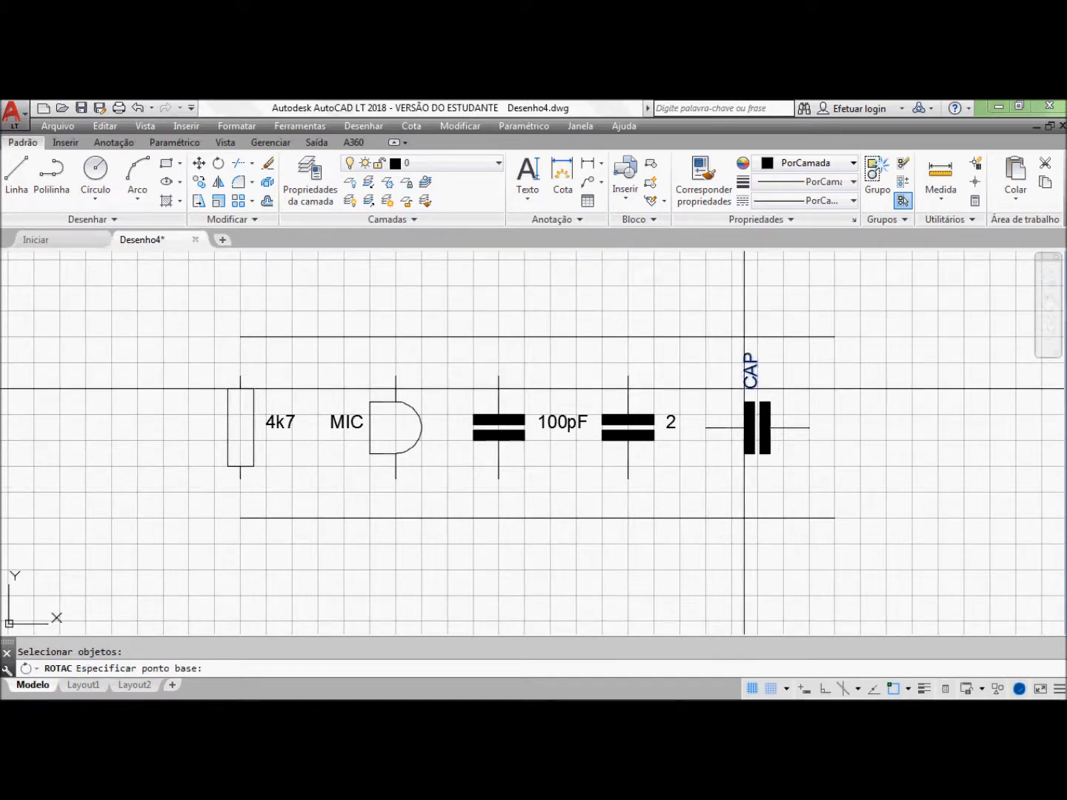
{"action": "left_click", "coordinate": [744, 388]}
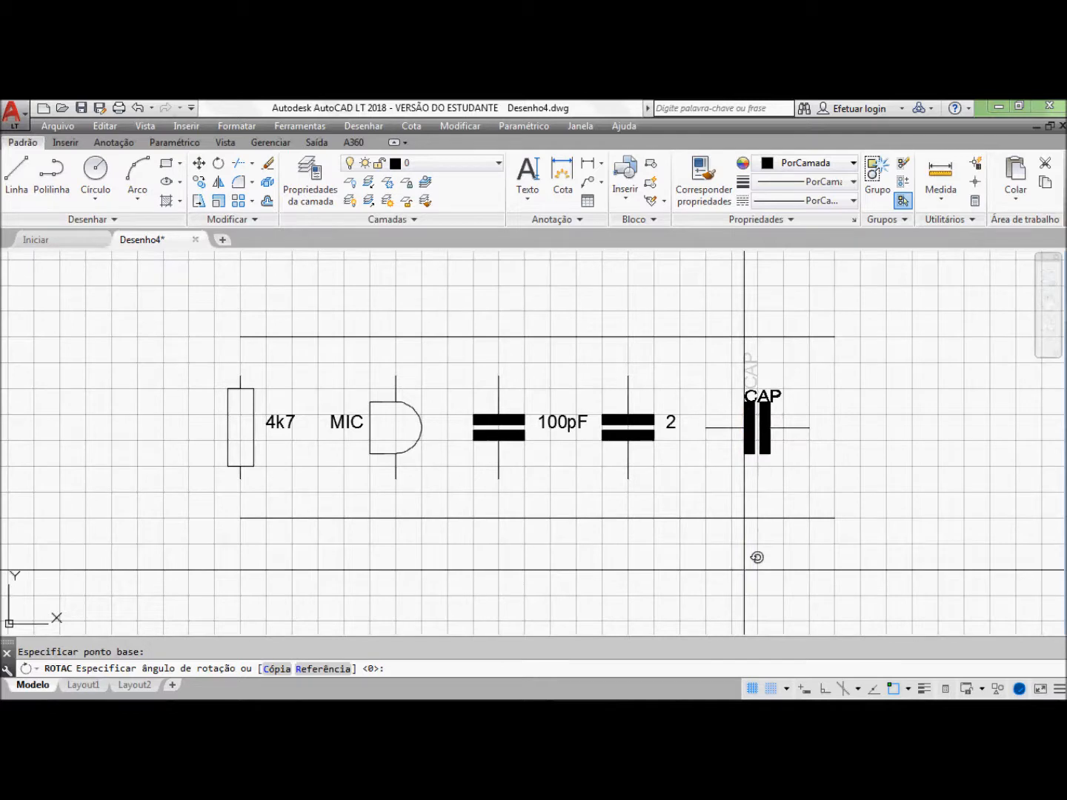
{"action": "key", "text": "Return"}
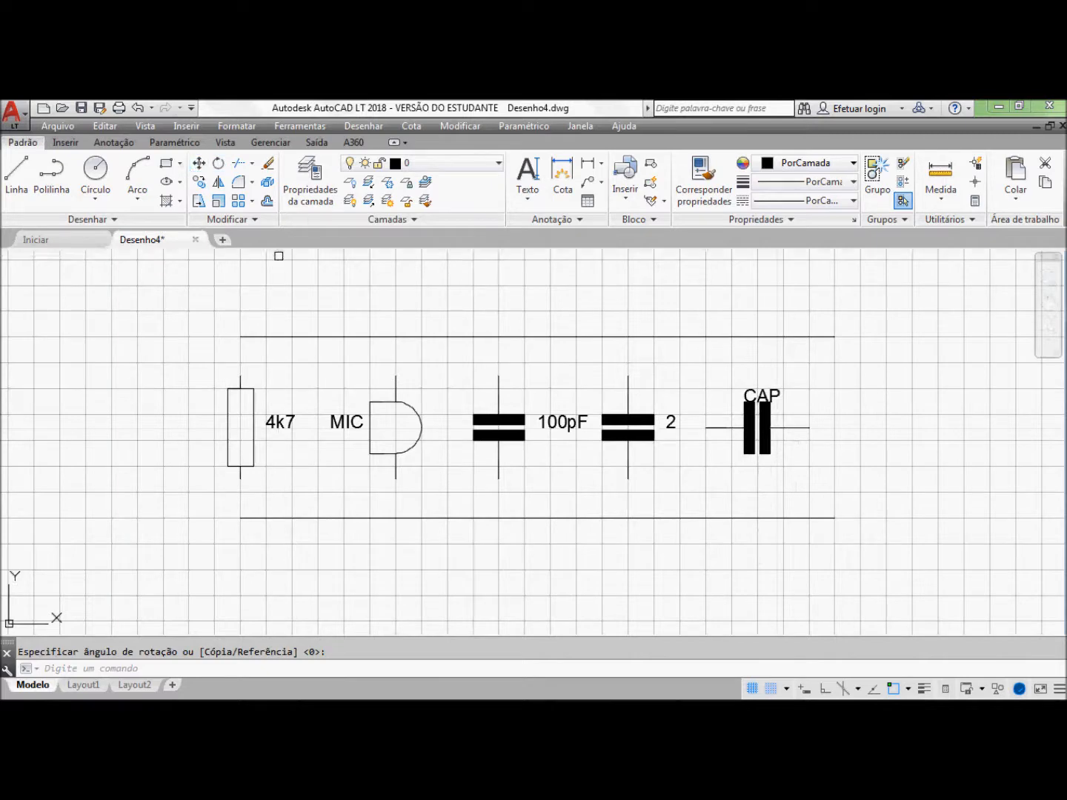
Step: Move the CAP text half a grid square straight up, clear of the capacitor plates
{"action": "left_click", "coordinate": [199, 164]}
{"action": "left_click", "coordinate": [764, 391]}
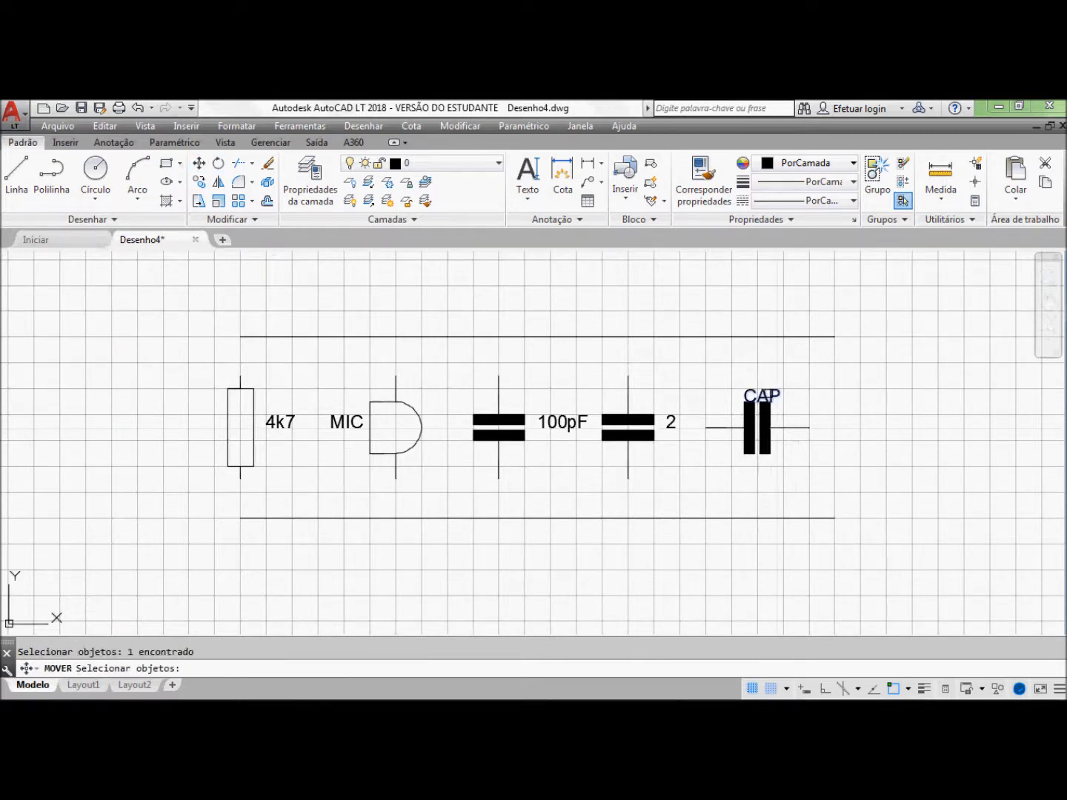
{"action": "key", "text": "Return"}
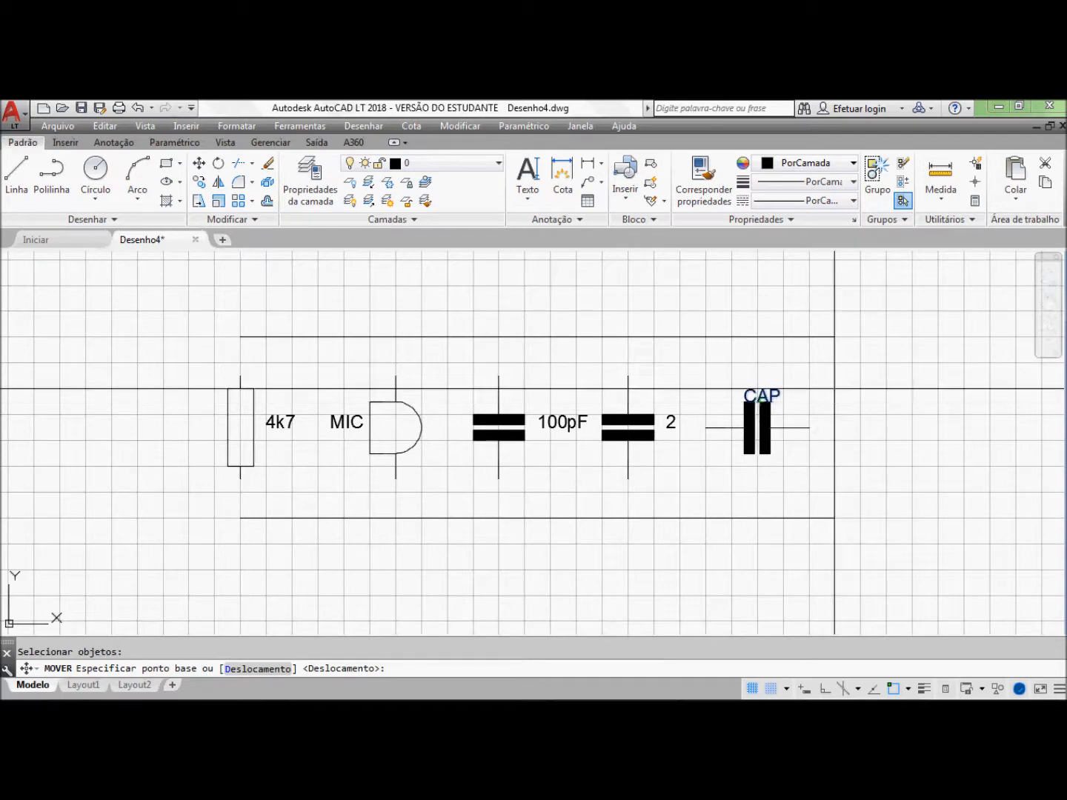
{"action": "left_click", "coordinate": [835, 389]}
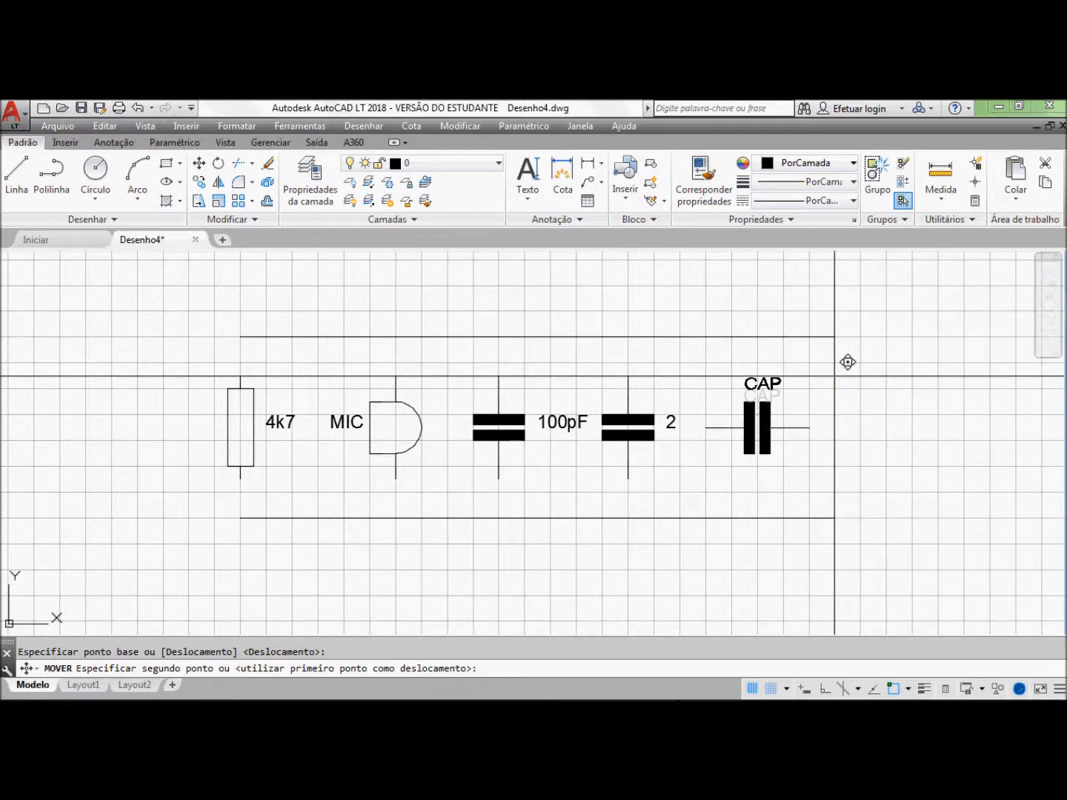
{"action": "left_click", "coordinate": [831, 380]}
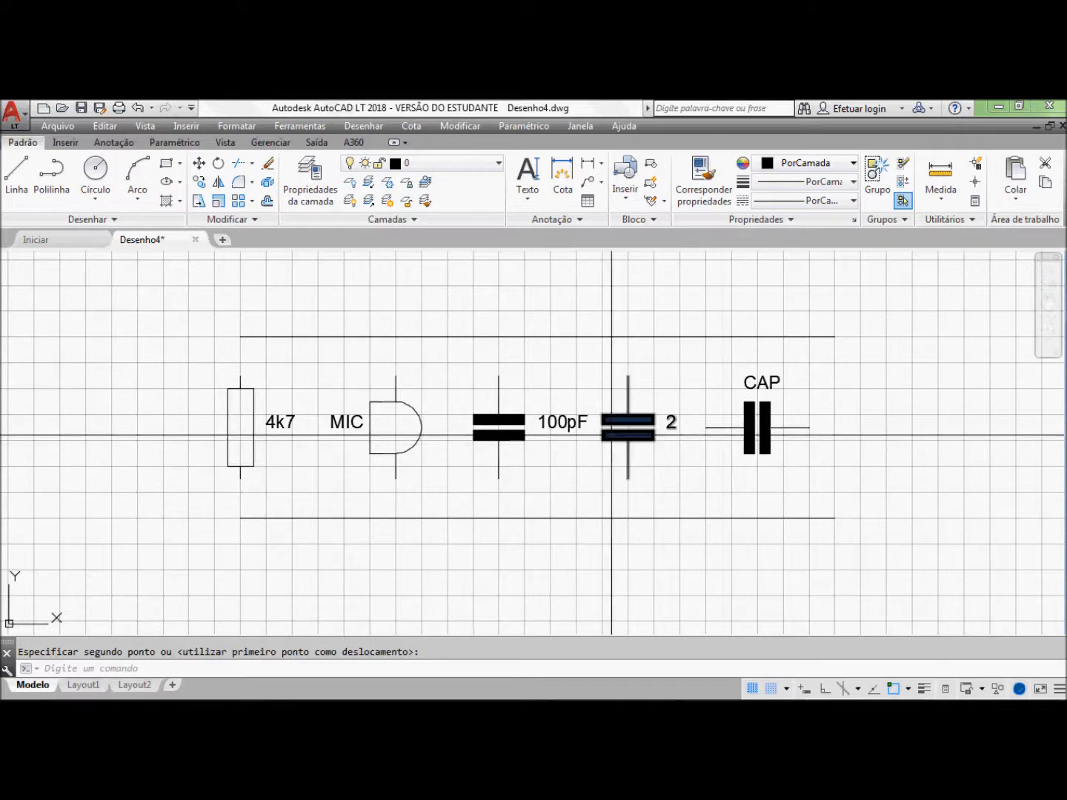
Step: Set up a Write Block from the horizontal capacitor and its CAP text, with the left lead's end as base point
{"action": "left_click", "coordinate": [65, 143]}
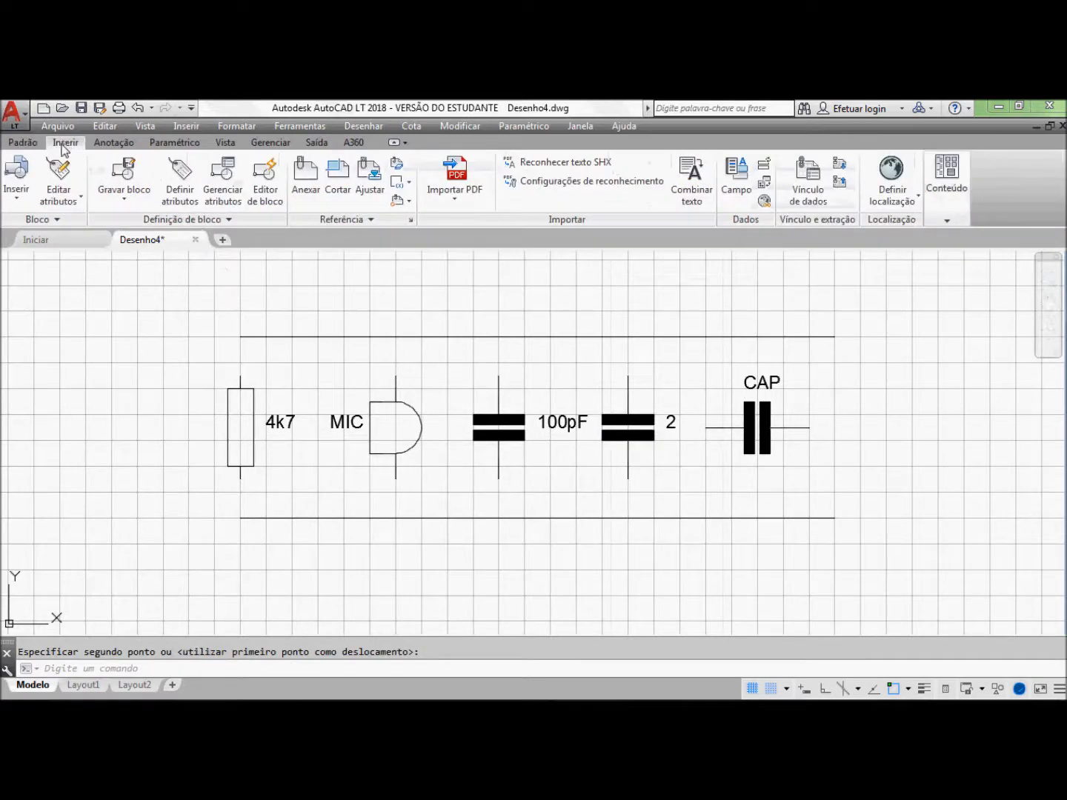
{"action": "left_click", "coordinate": [118, 200]}
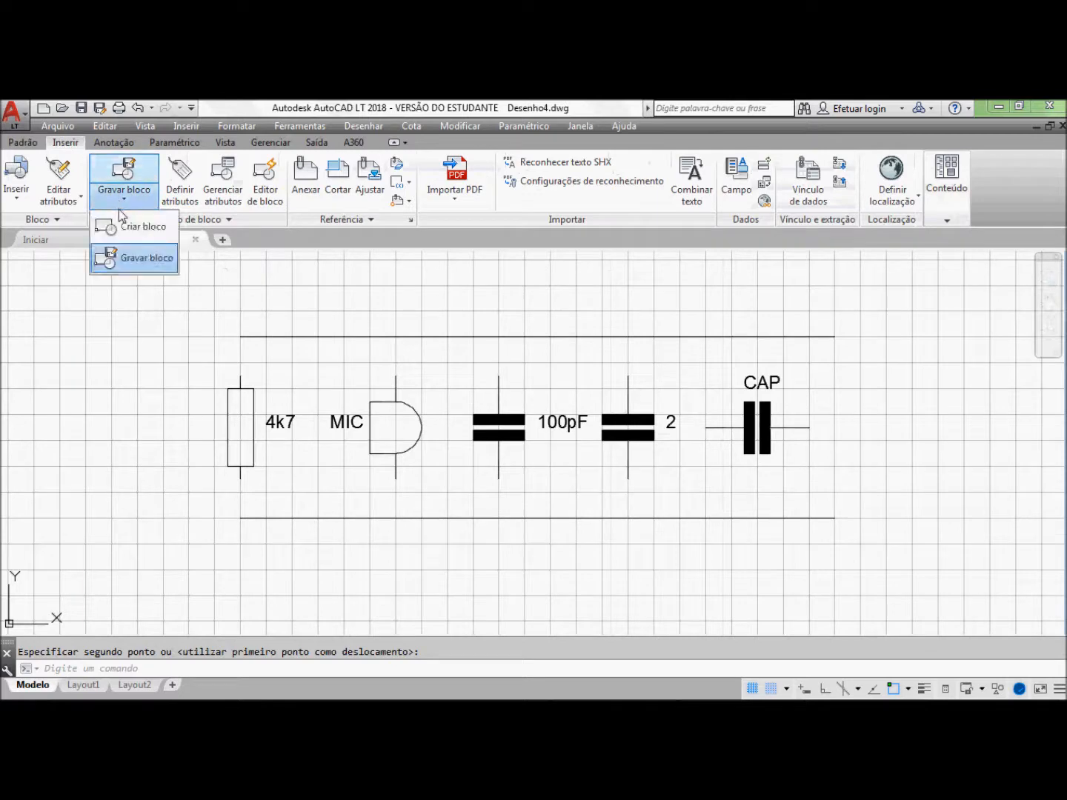
{"action": "left_click", "coordinate": [137, 263]}
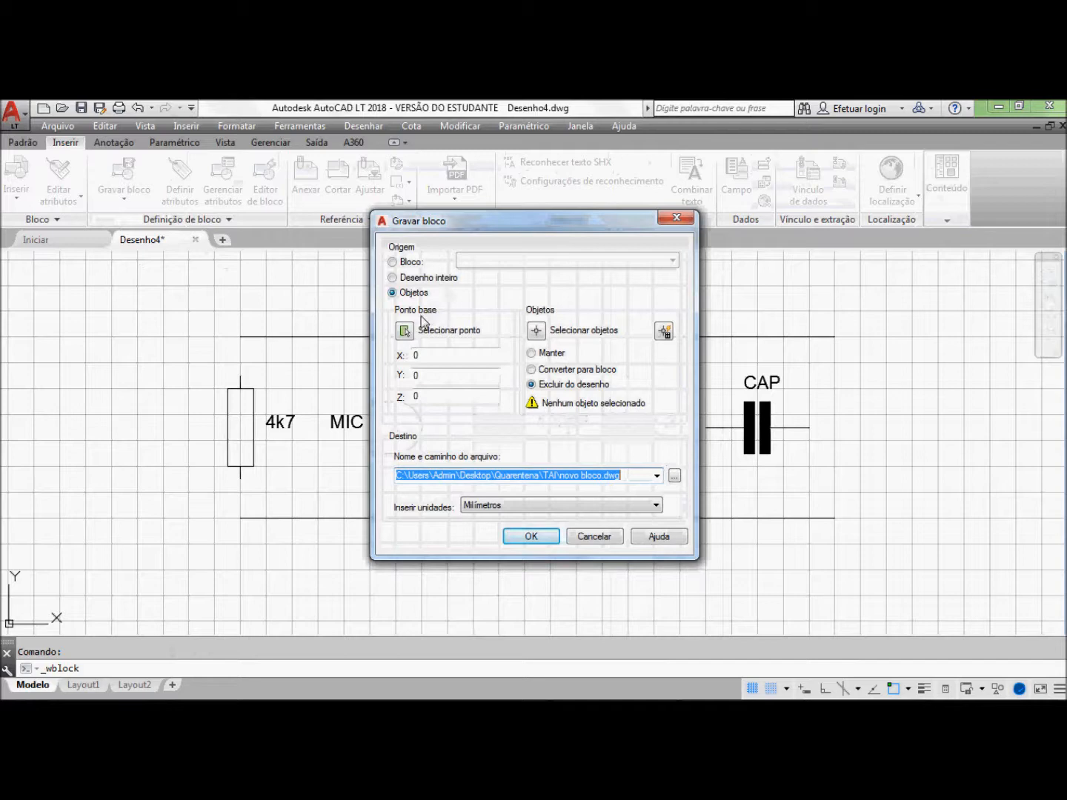
{"action": "left_click", "coordinate": [404, 331]}
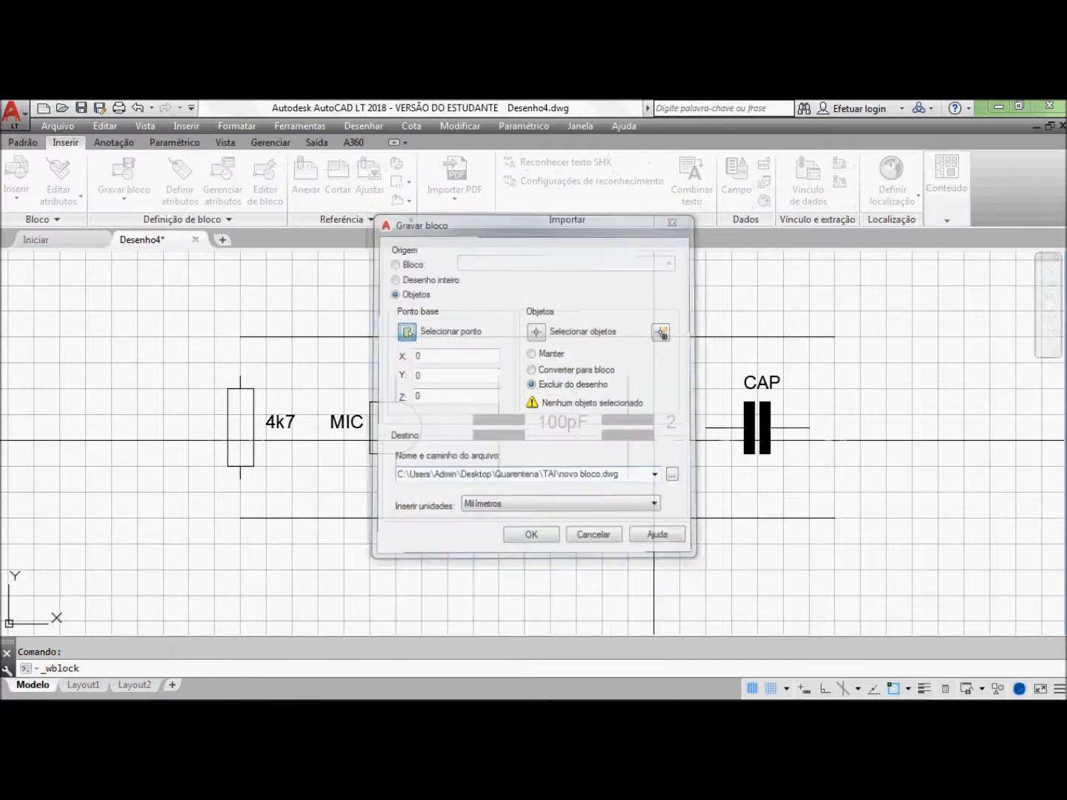
{"action": "left_click", "coordinate": [706, 427]}
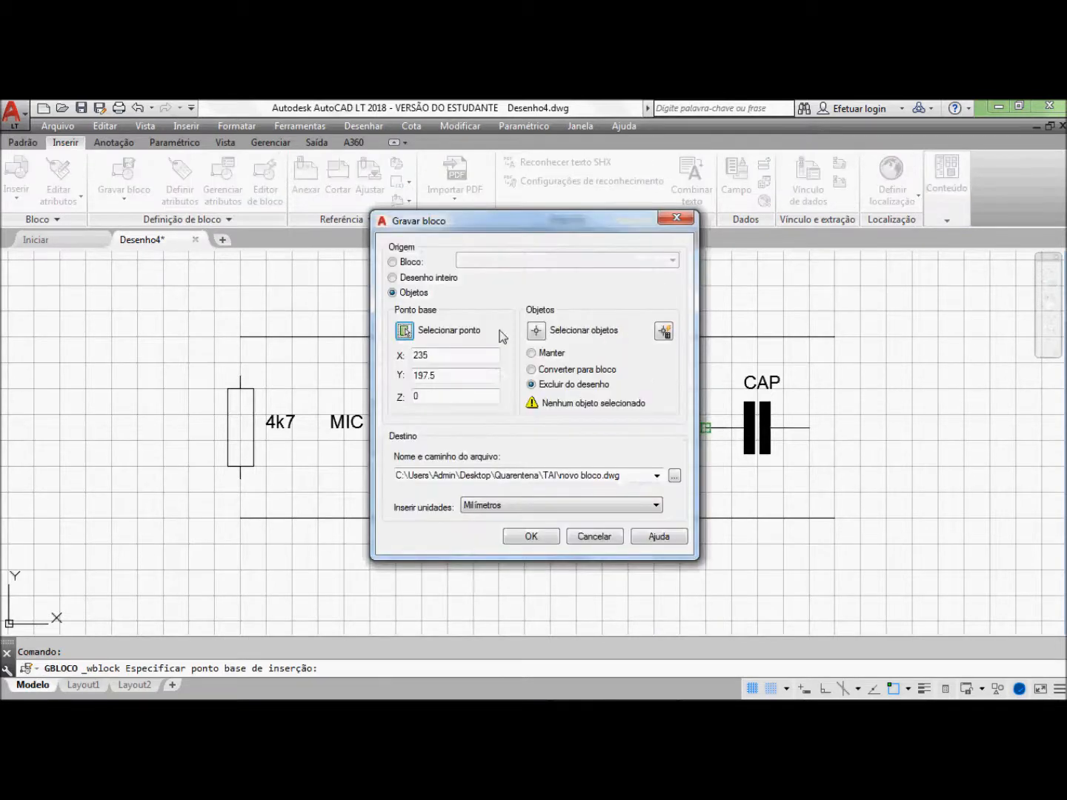
{"action": "left_click", "coordinate": [536, 331]}
{"action": "left_click", "coordinate": [826, 462]}
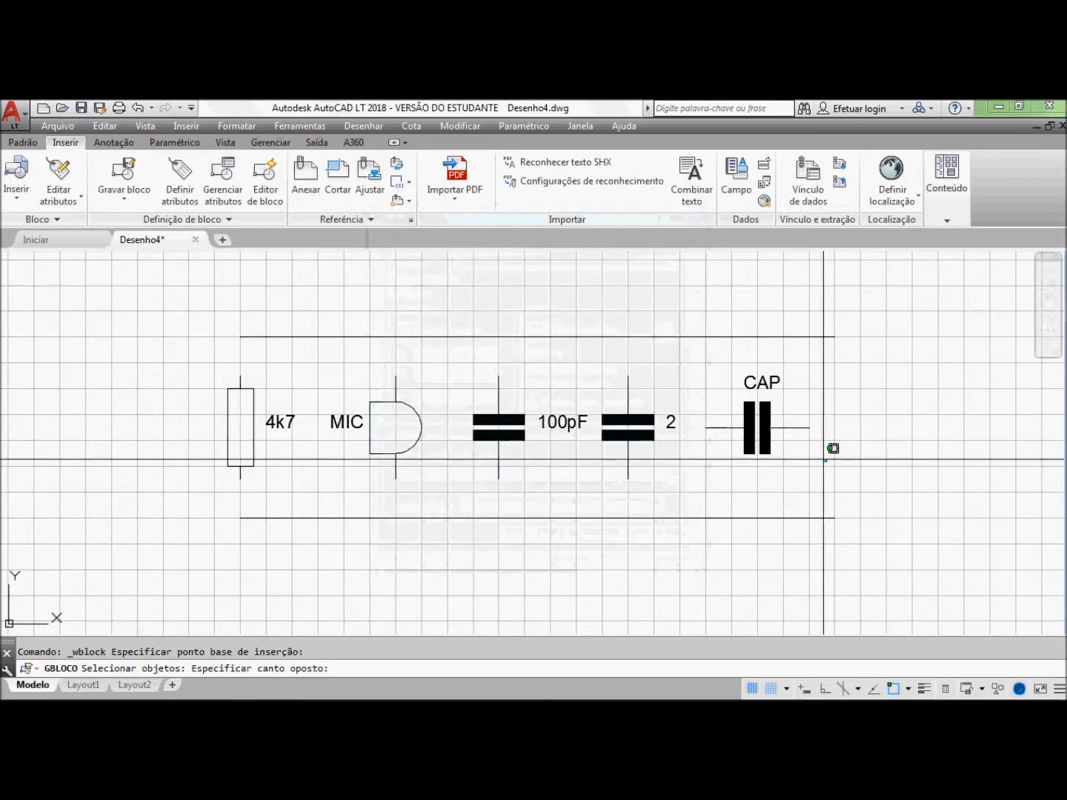
{"action": "left_click", "coordinate": [699, 364]}
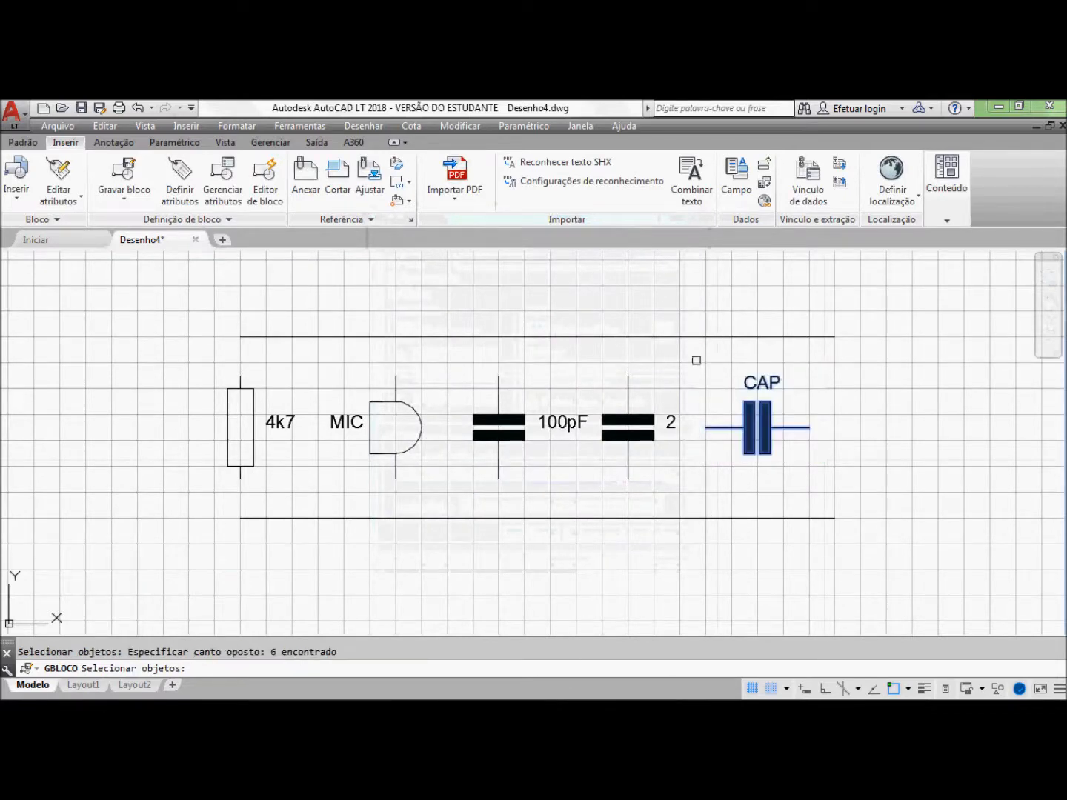
{"action": "key", "text": "Return"}
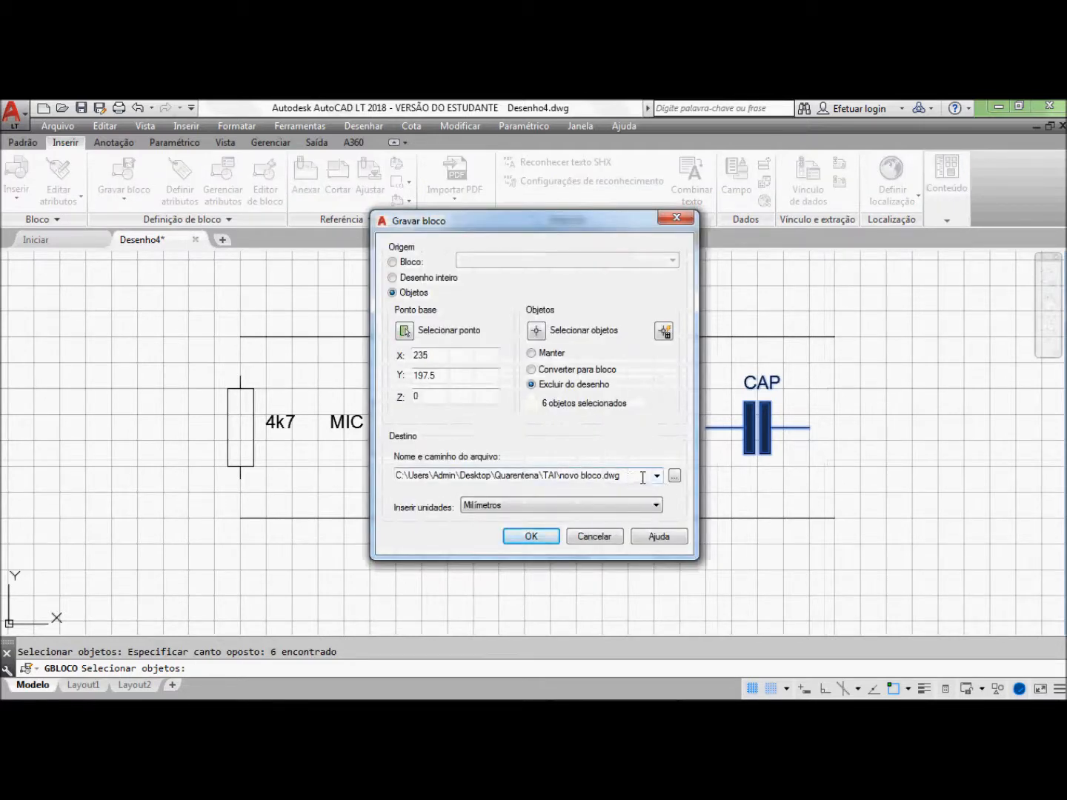
Step: Name the block file ResistorH.dwg in the TAI folder and write it out, removing the source objects from the drawing
{"action": "left_click", "coordinate": [656, 477]}
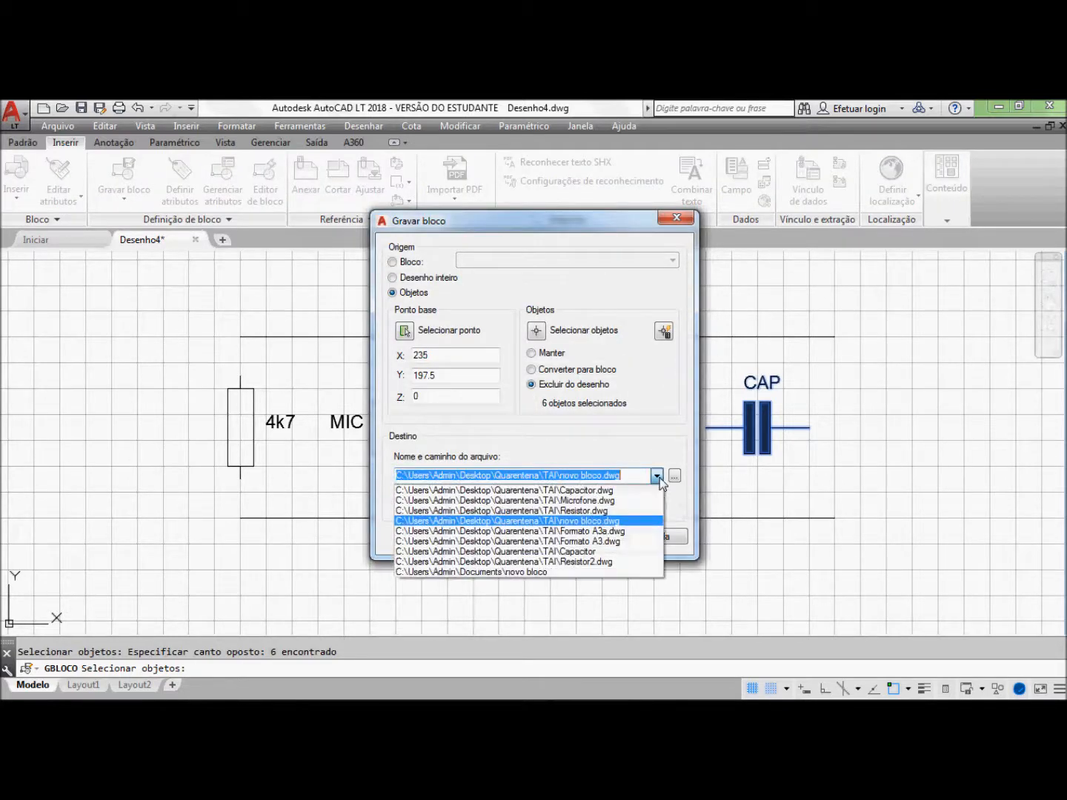
{"action": "left_click", "coordinate": [609, 510]}
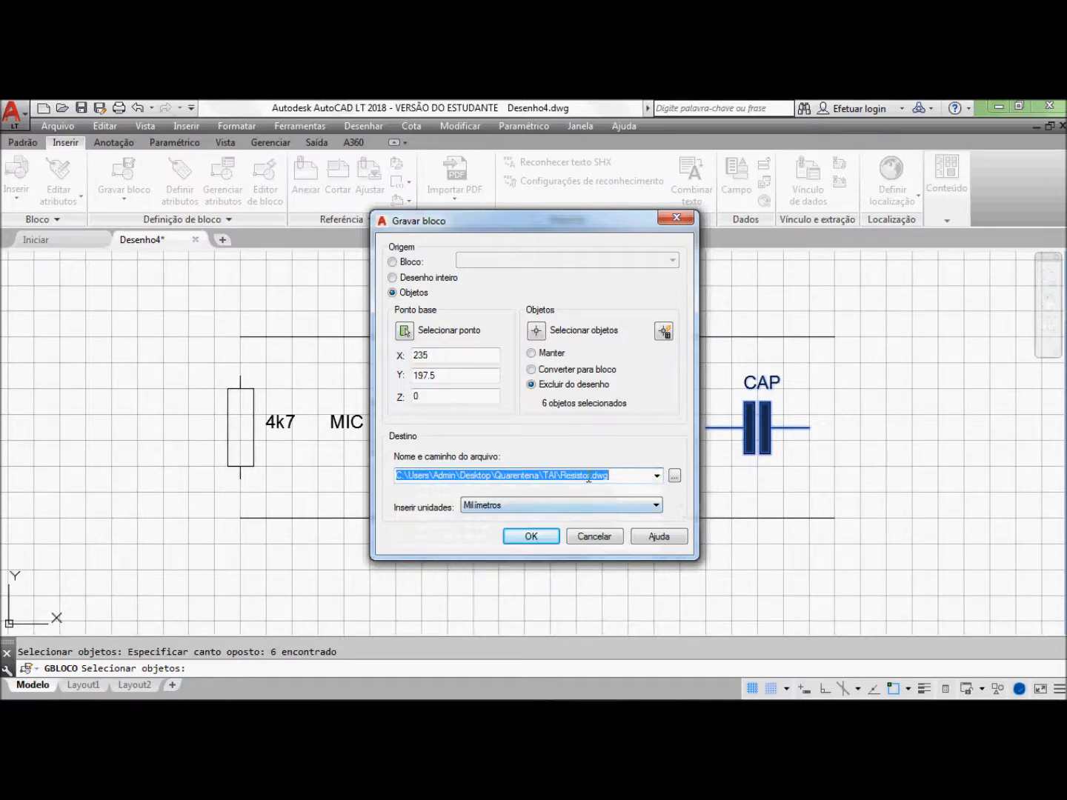
{"action": "left_click", "coordinate": [590, 477]}
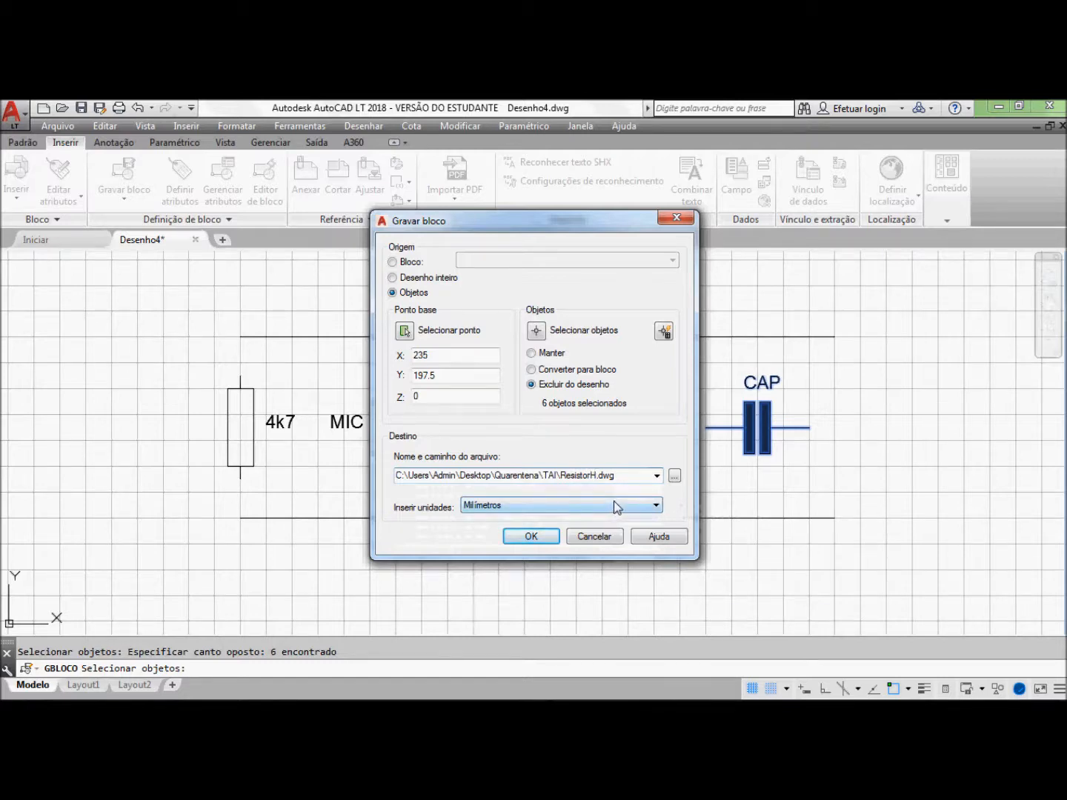
{"action": "left_click", "coordinate": [532, 537]}
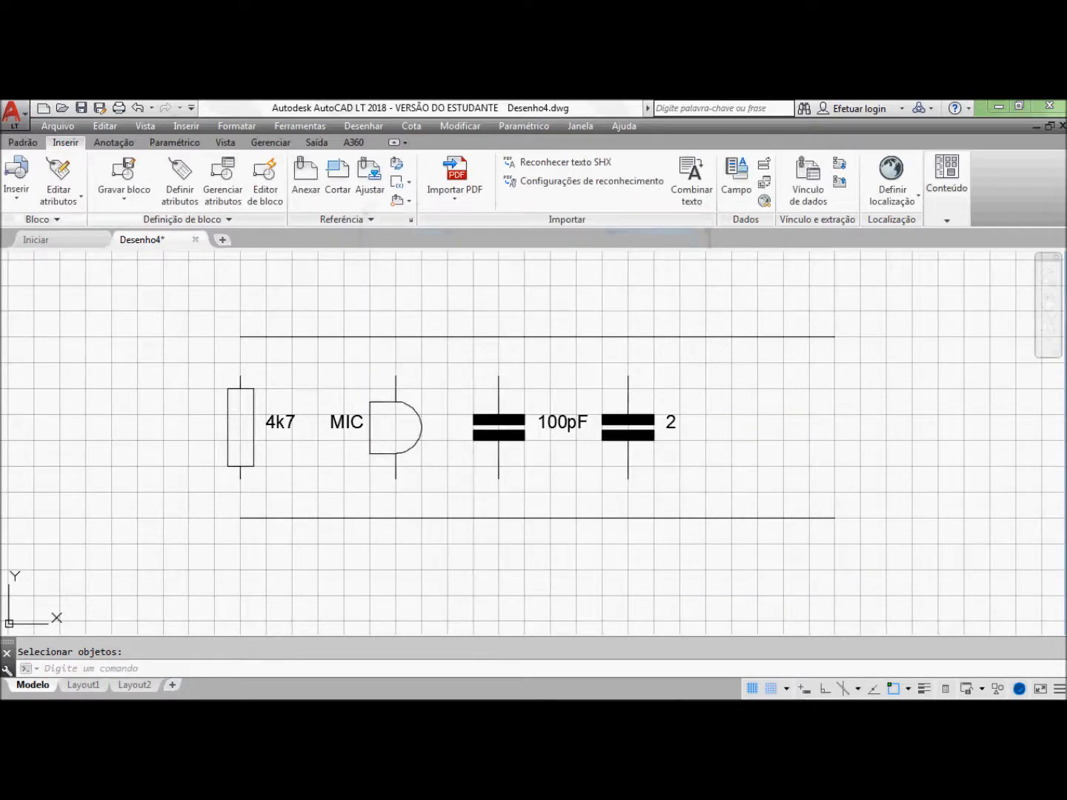
Step: While browsing for a block to insert, rename ResistorH.dwg in the TAI folder to CapacitorH.dwg and choose it
{"action": "left_click", "coordinate": [9, 176]}
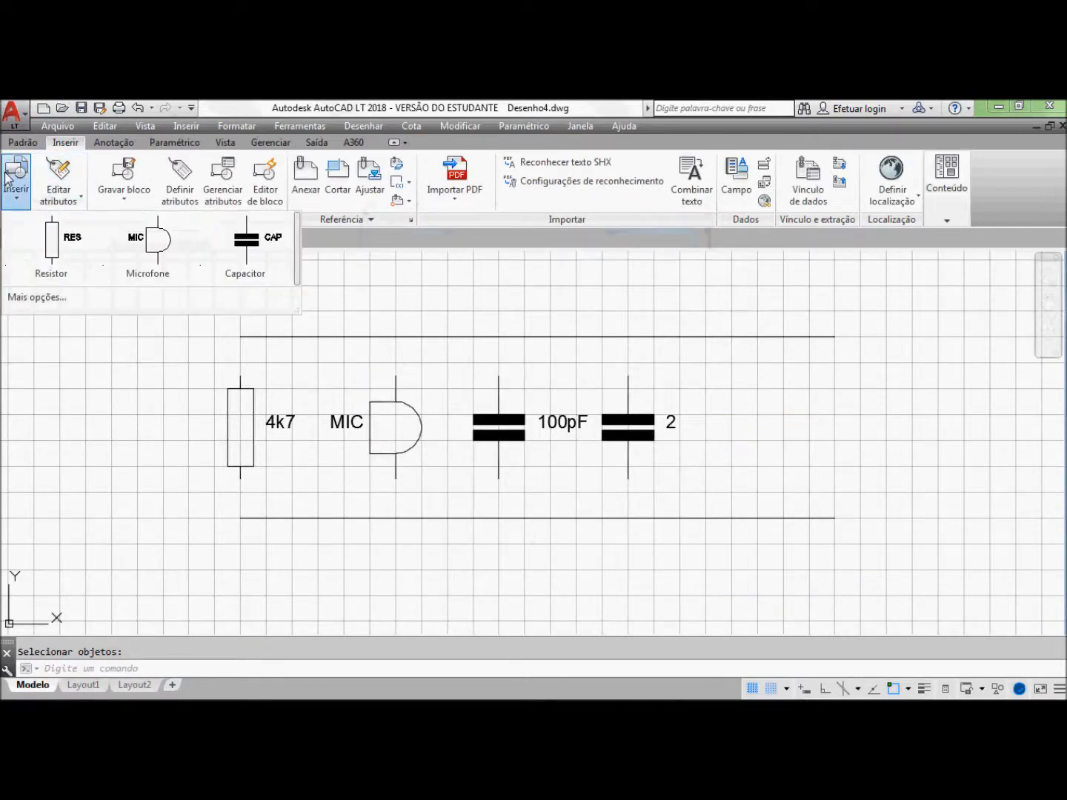
{"action": "left_click", "coordinate": [38, 296]}
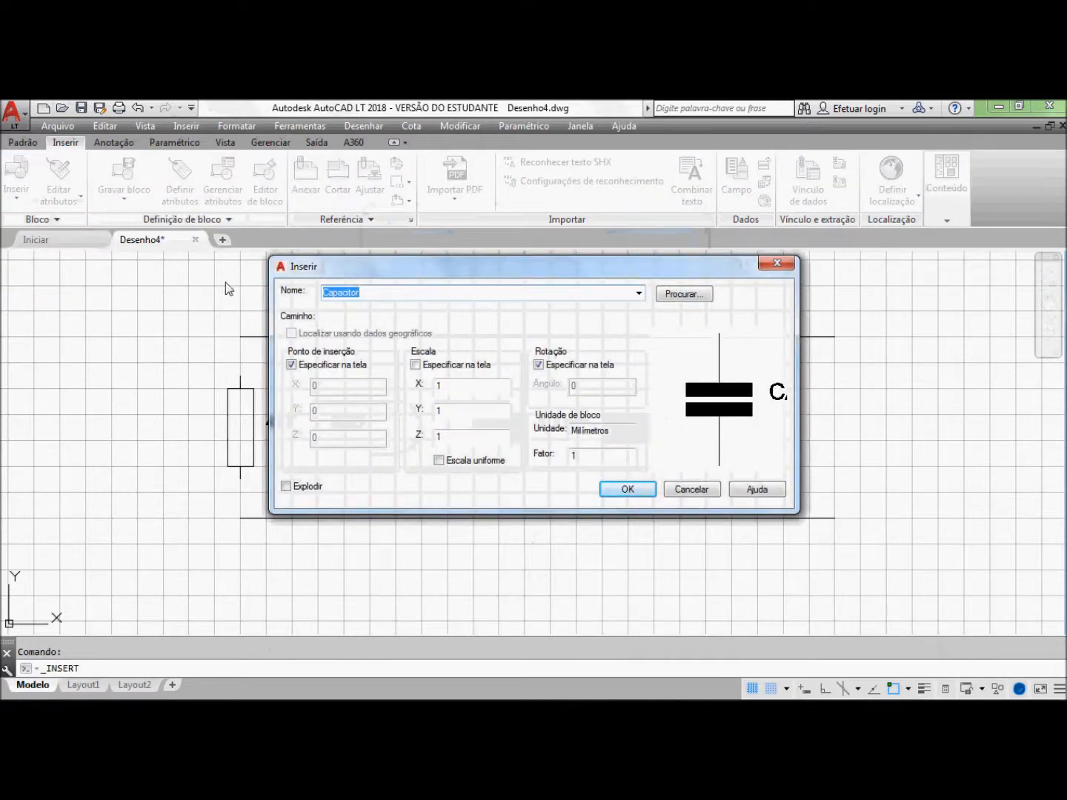
{"action": "left_click", "coordinate": [671, 297]}
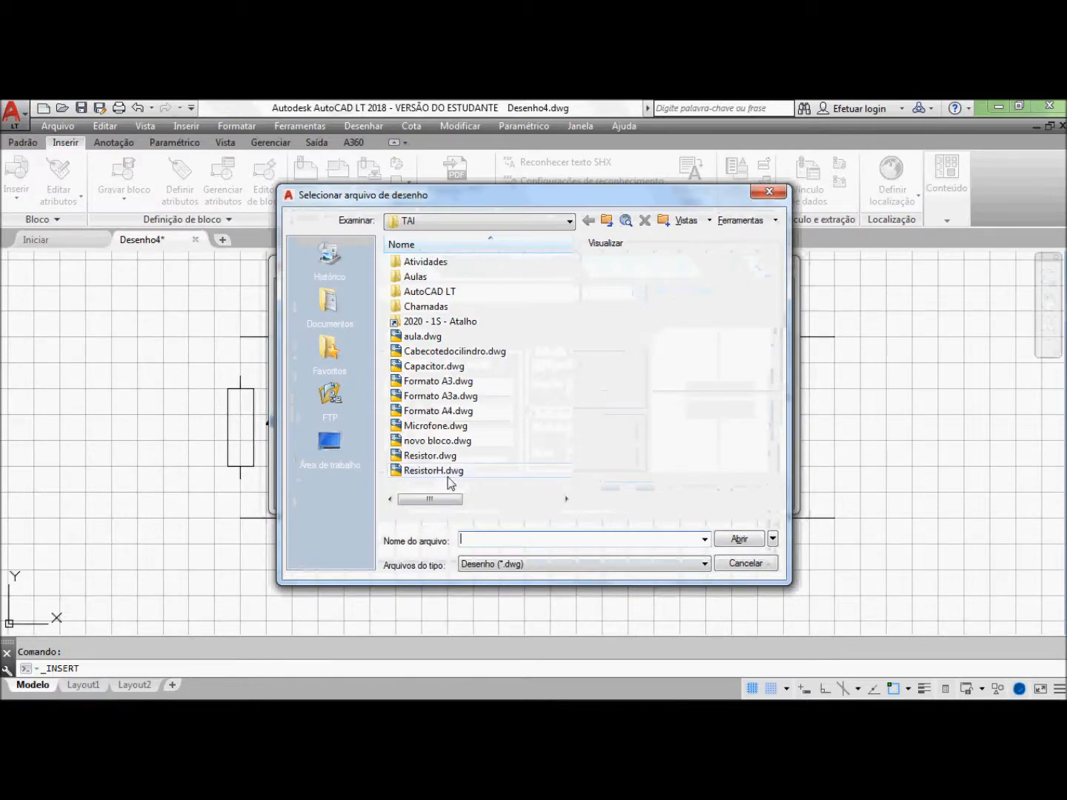
{"action": "left_click", "coordinate": [436, 477]}
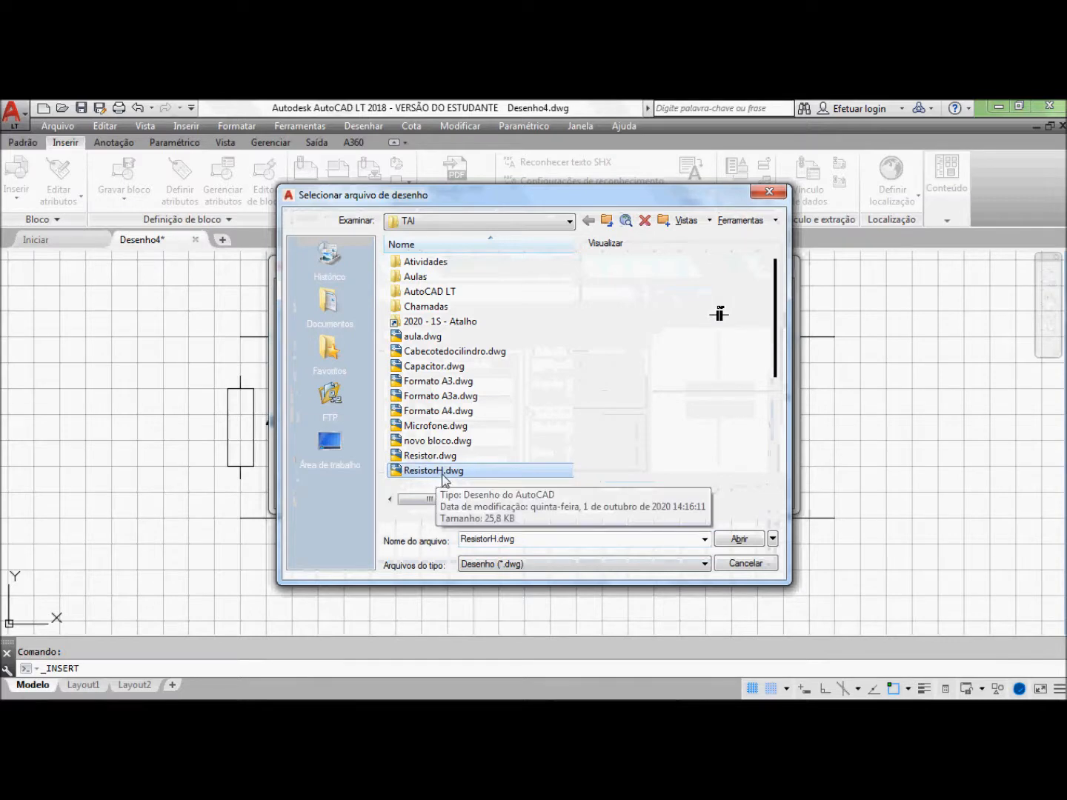
{"action": "left_click", "coordinate": [443, 477]}
{"action": "left_click", "coordinate": [438, 472]}
{"action": "key", "text": "BackSpace"}
{"action": "key", "text": "BackSpace"}
{"action": "key", "text": "BackSpace"}
{"action": "key", "text": "BackSpace"}
{"action": "key", "text": "BackSpace"}
{"action": "key", "text": "BackSpace"}
{"action": "key", "text": "BackSpace"}
{"action": "key", "text": "BackSpace"}
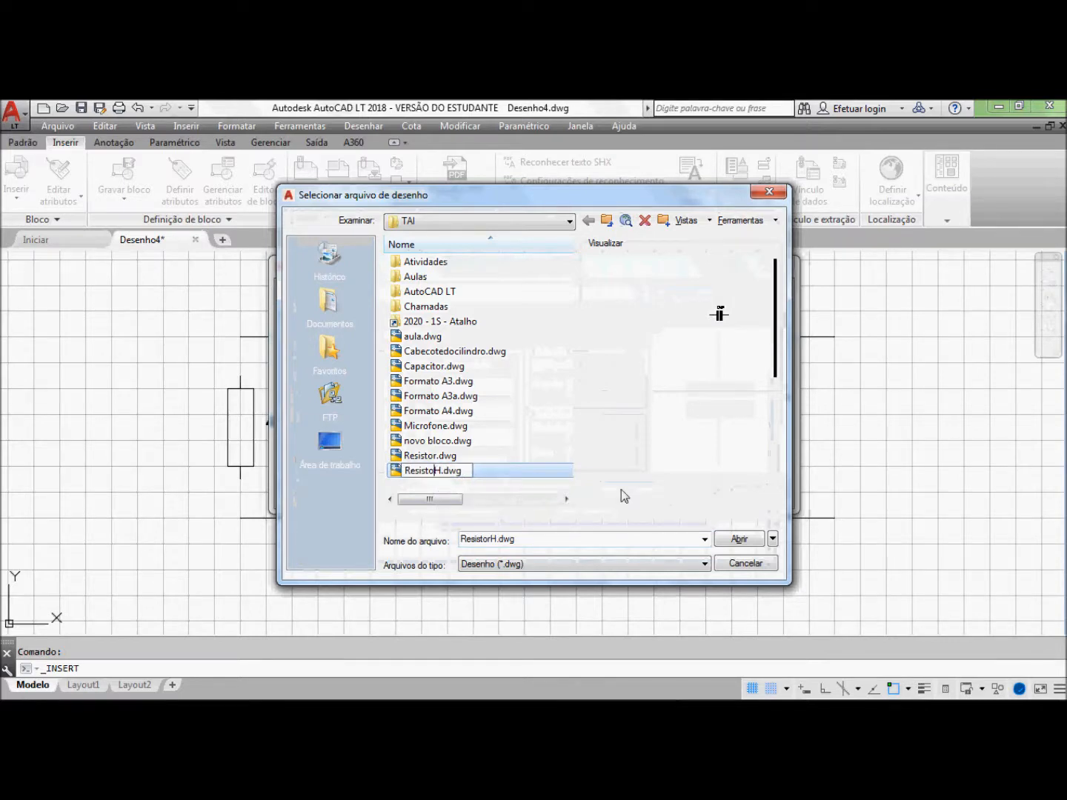
{"action": "type", "text": "Capacito"}
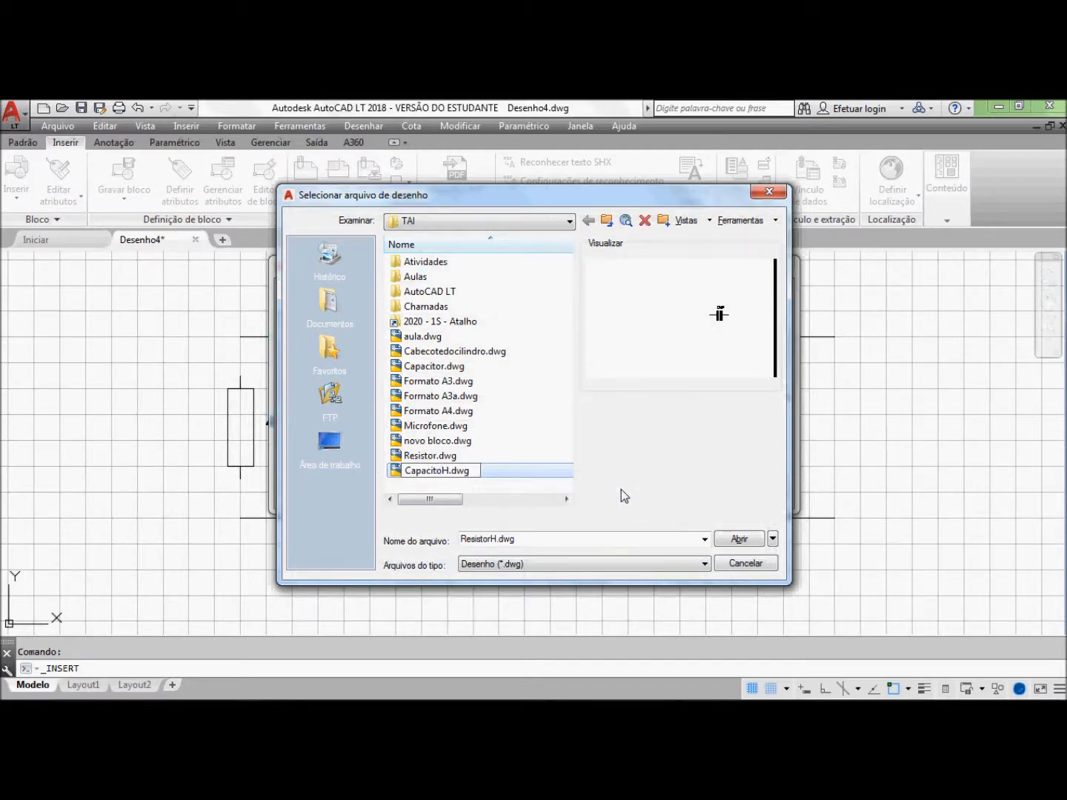
{"action": "type", "text": "r"}
{"action": "key", "text": "Return"}
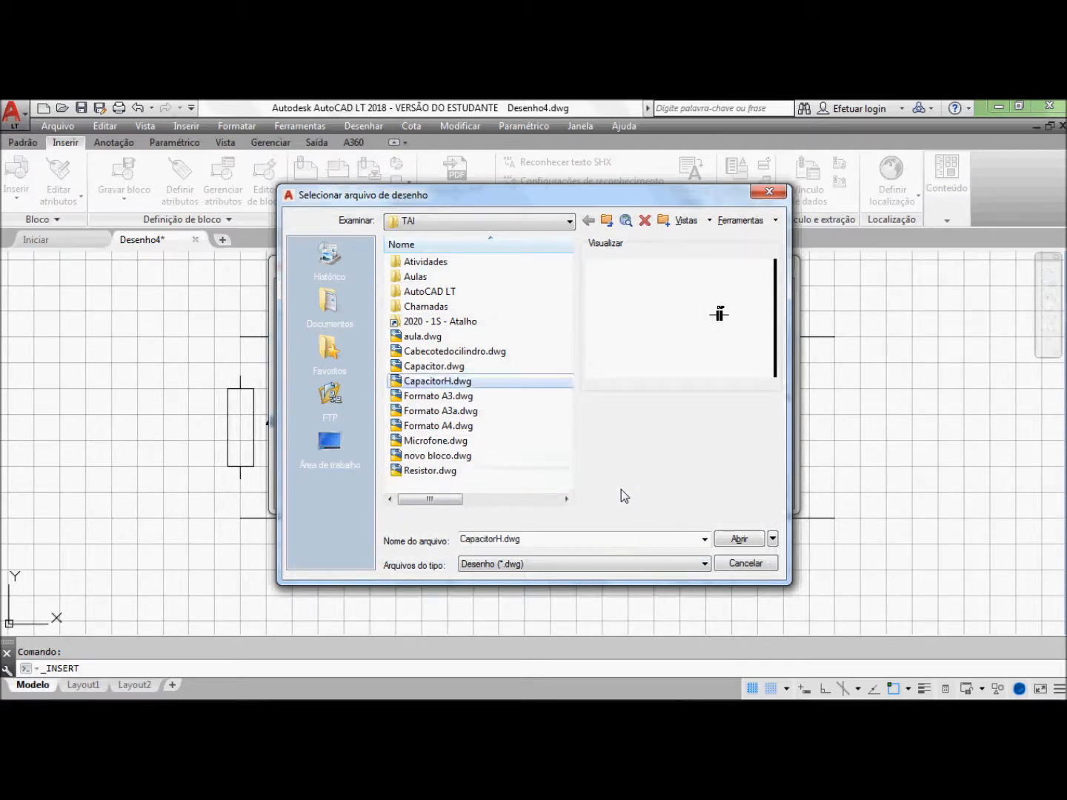
{"action": "left_click", "coordinate": [738, 541]}
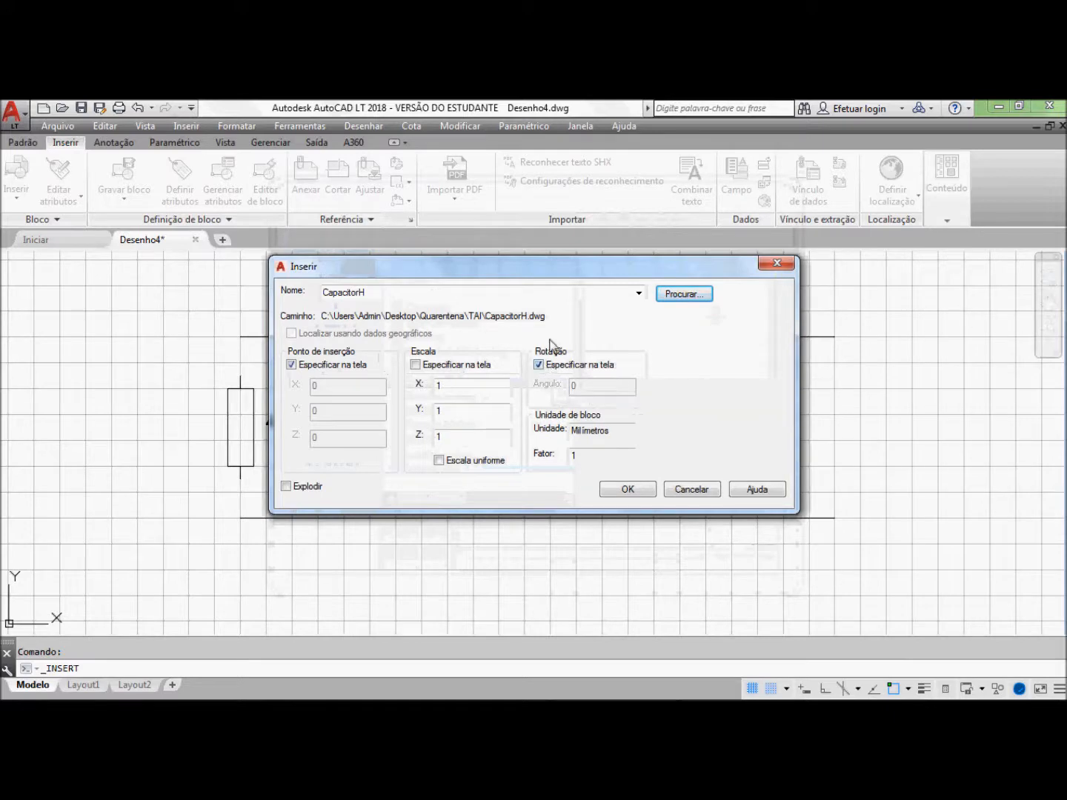
Step: Insert the CapacitorH block to the right of the last capacitor at a fixed rotation of 0, with capacitance value 475
{"action": "left_click", "coordinate": [539, 366]}
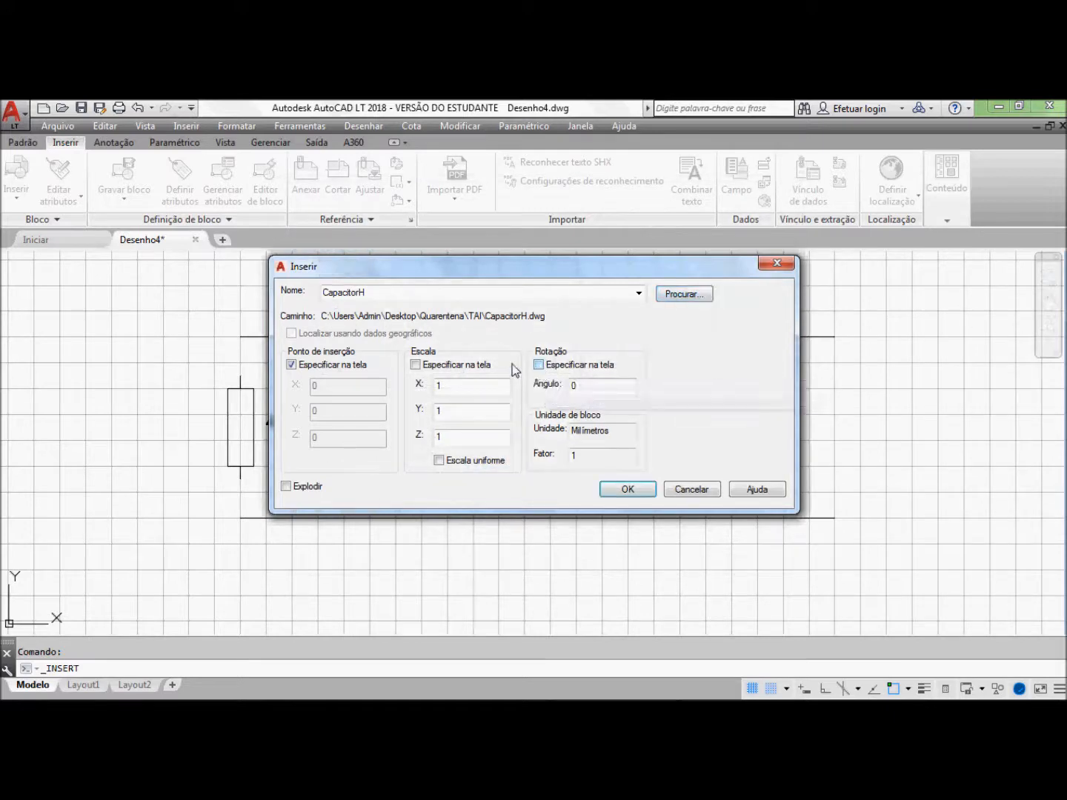
{"action": "left_click", "coordinate": [637, 495]}
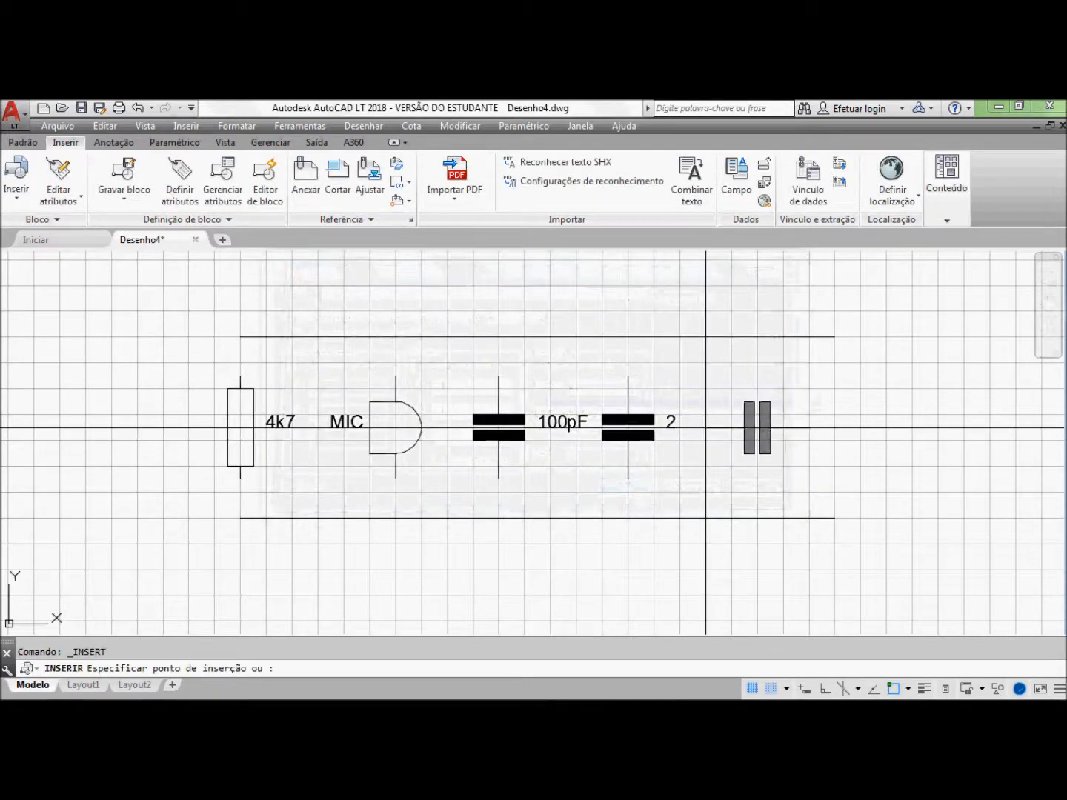
{"action": "left_click", "coordinate": [705, 430]}
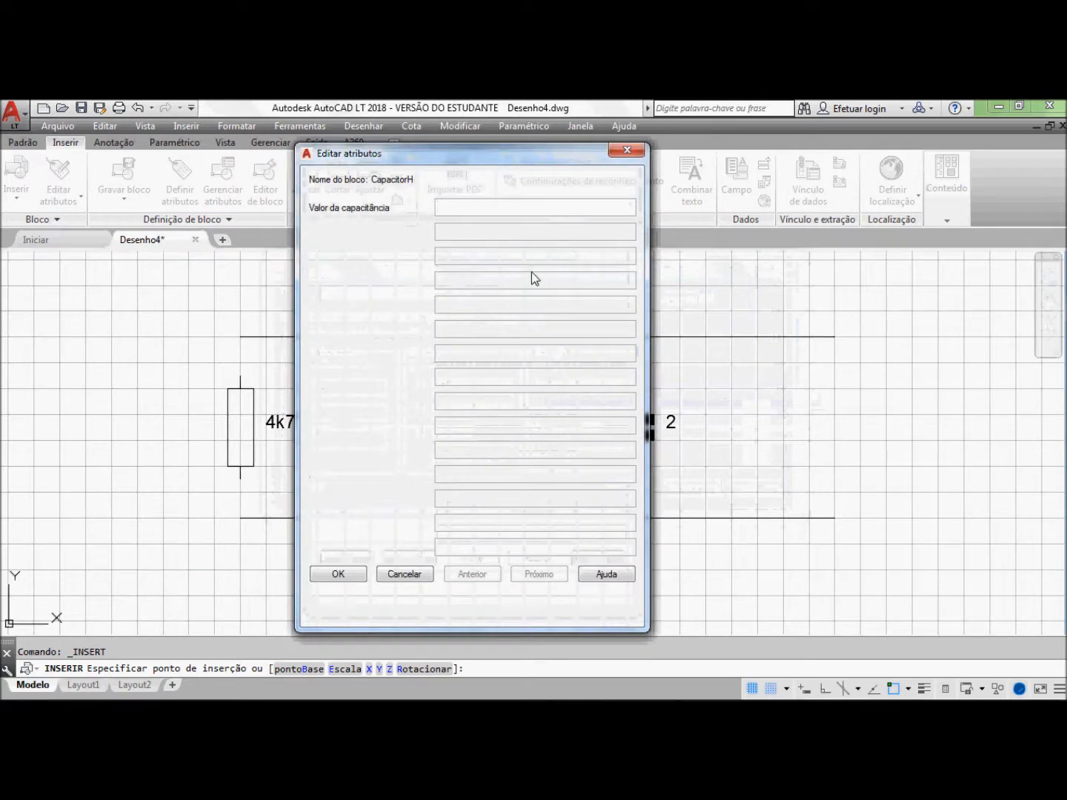
{"action": "type", "text": "475"}
{"action": "key", "text": "ctrl+a"}
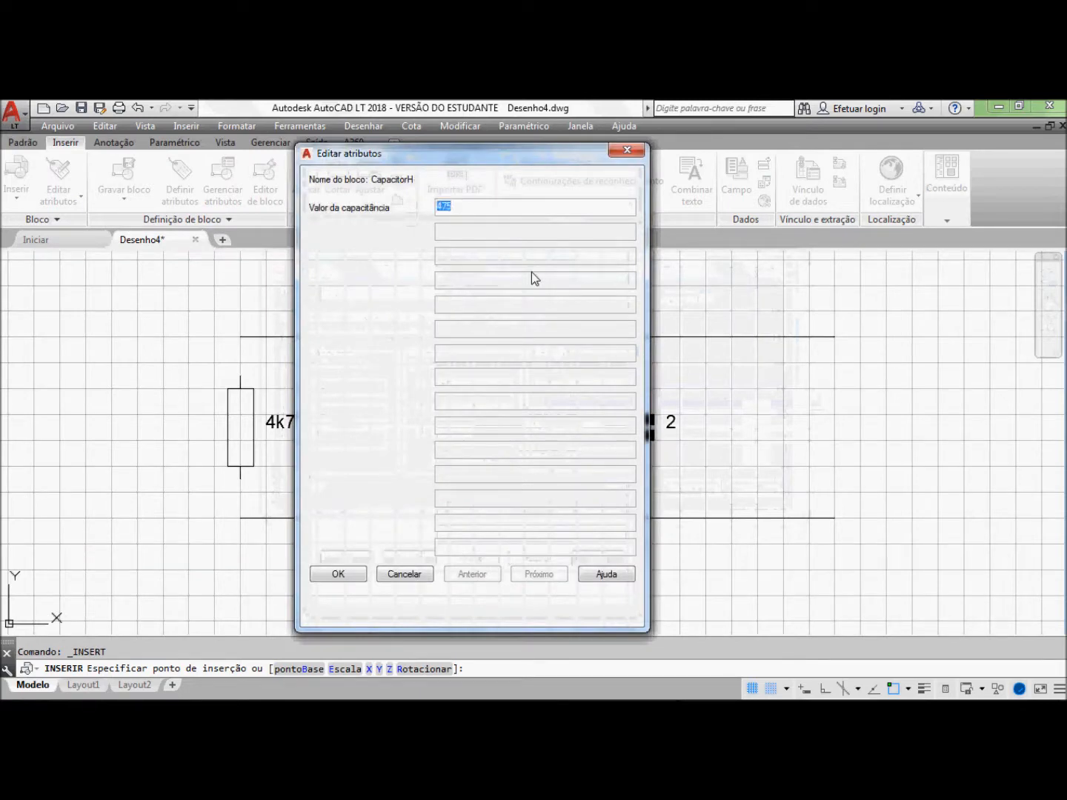
{"action": "left_click", "coordinate": [345, 572]}
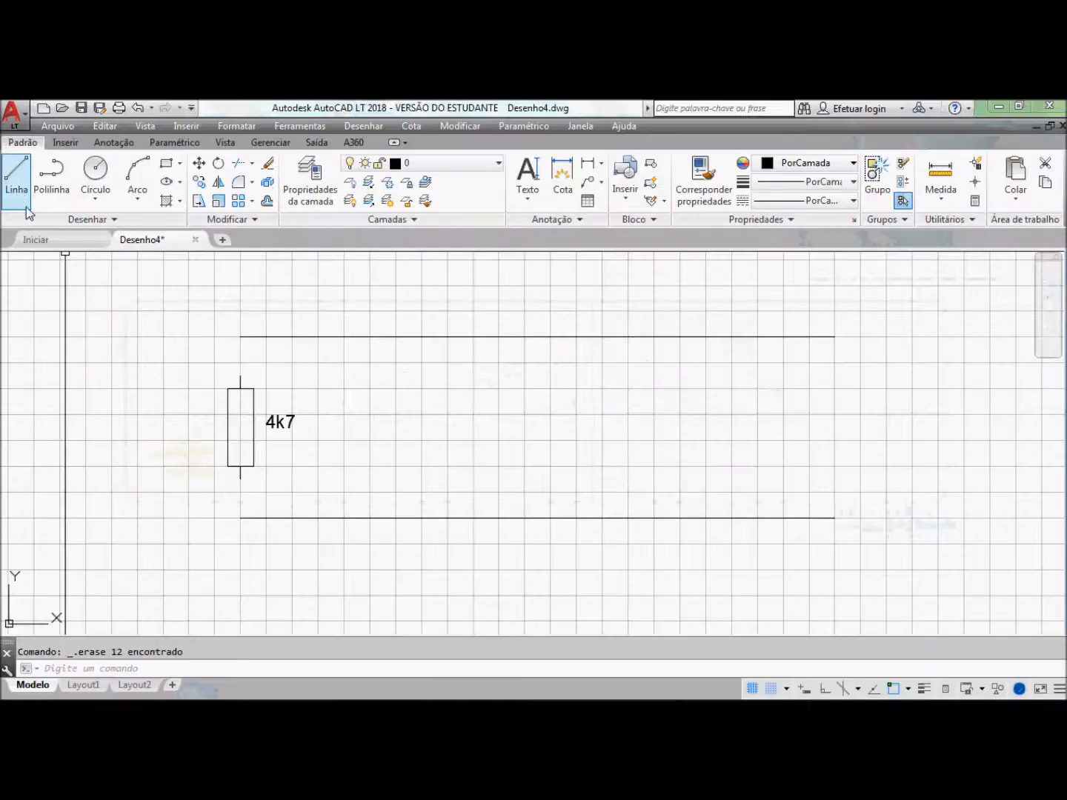
Step: Insert the vertical Capacitor block between the two horizontal lines, right of the 4k7 resistor, leaving its capacitance value blank
{"action": "left_click", "coordinate": [54, 144]}
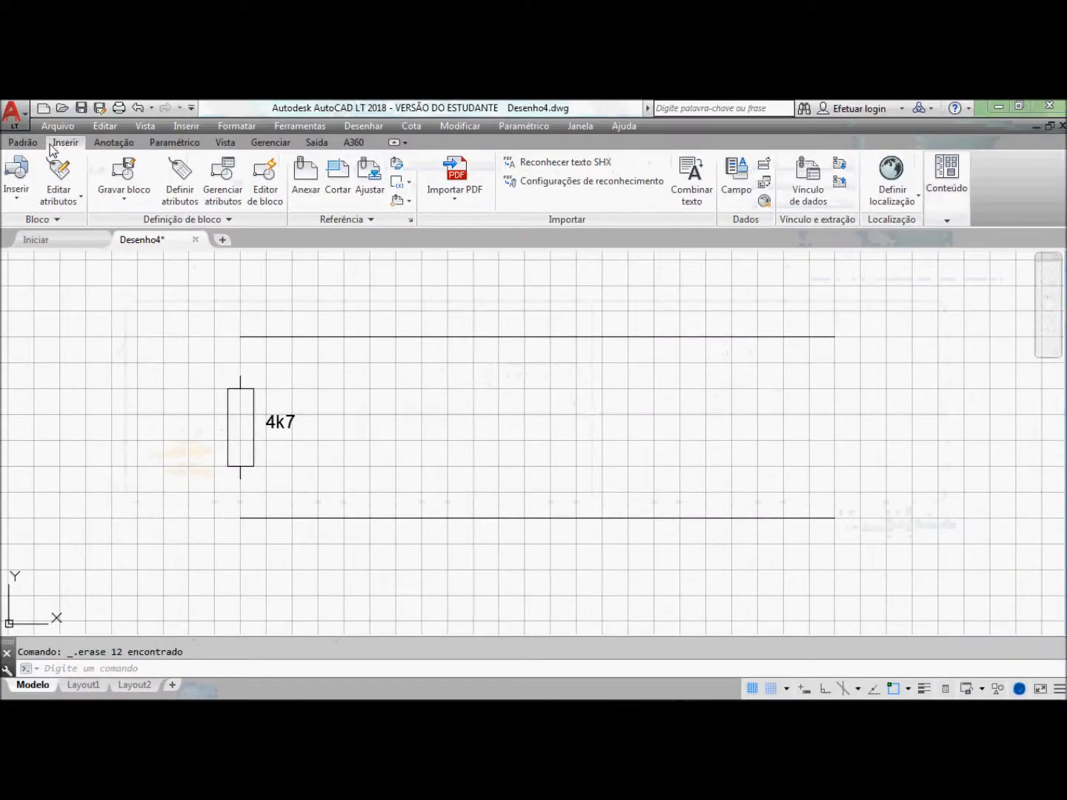
{"action": "left_click", "coordinate": [16, 207]}
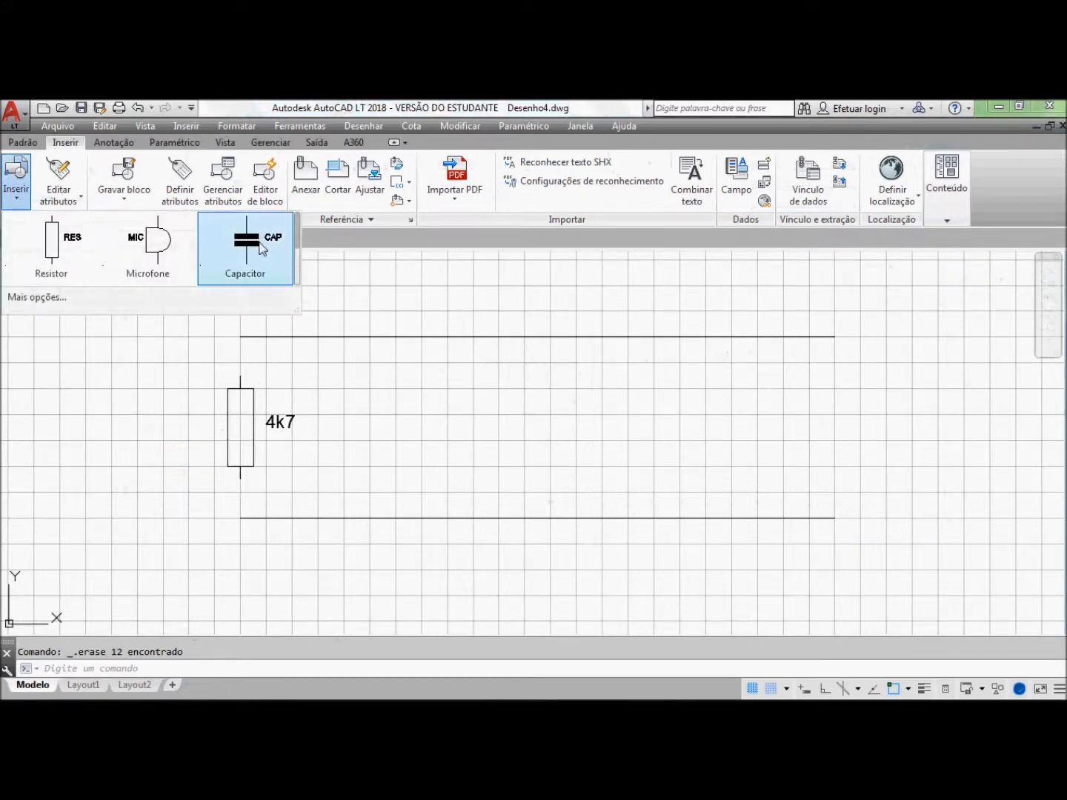
{"action": "left_click", "coordinate": [262, 250]}
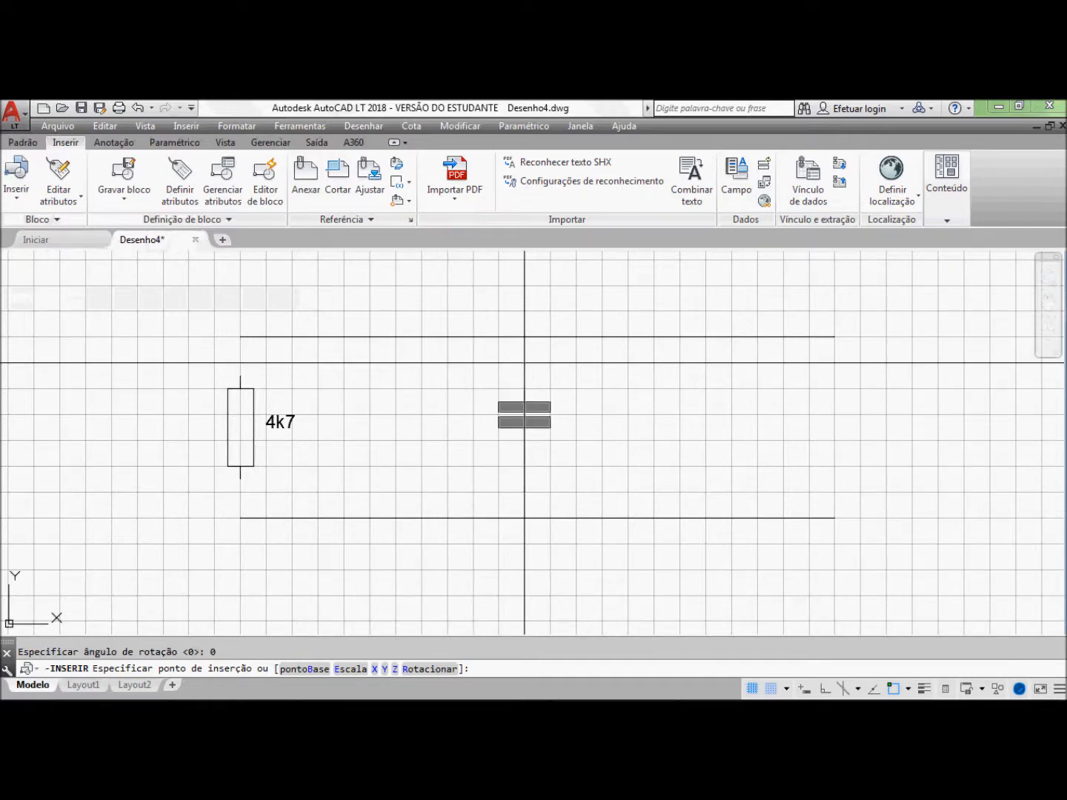
{"action": "left_click", "coordinate": [524, 377]}
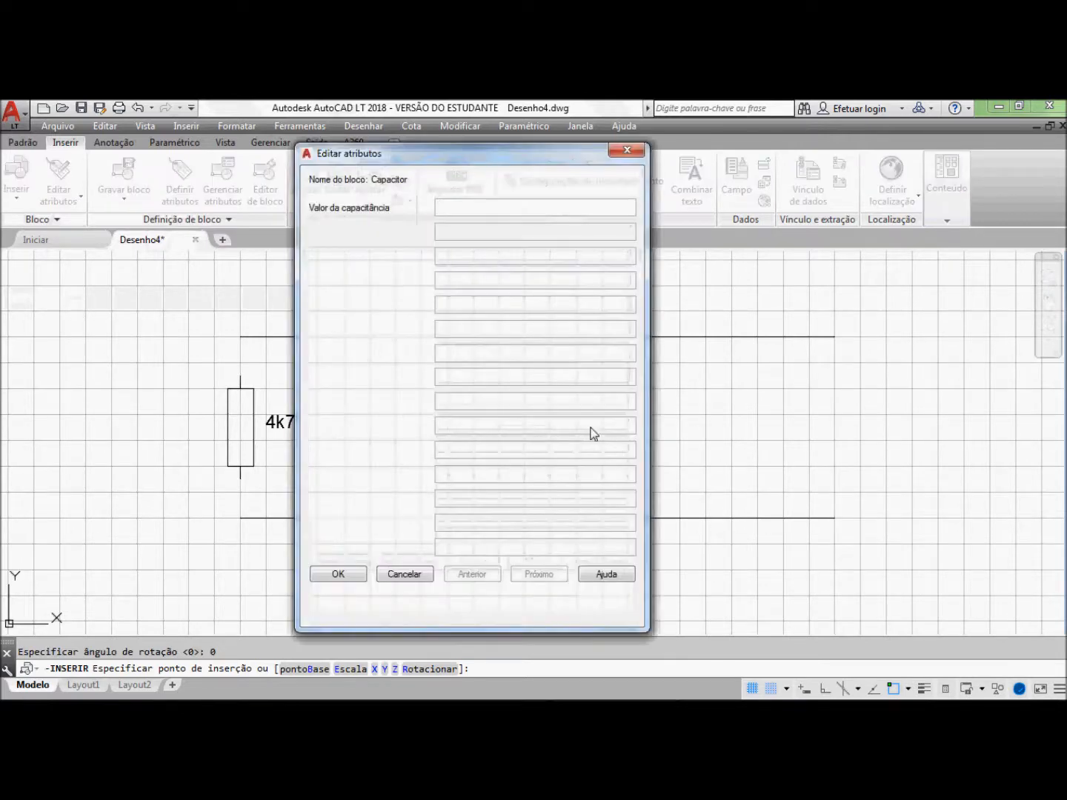
{"action": "left_click", "coordinate": [335, 575]}
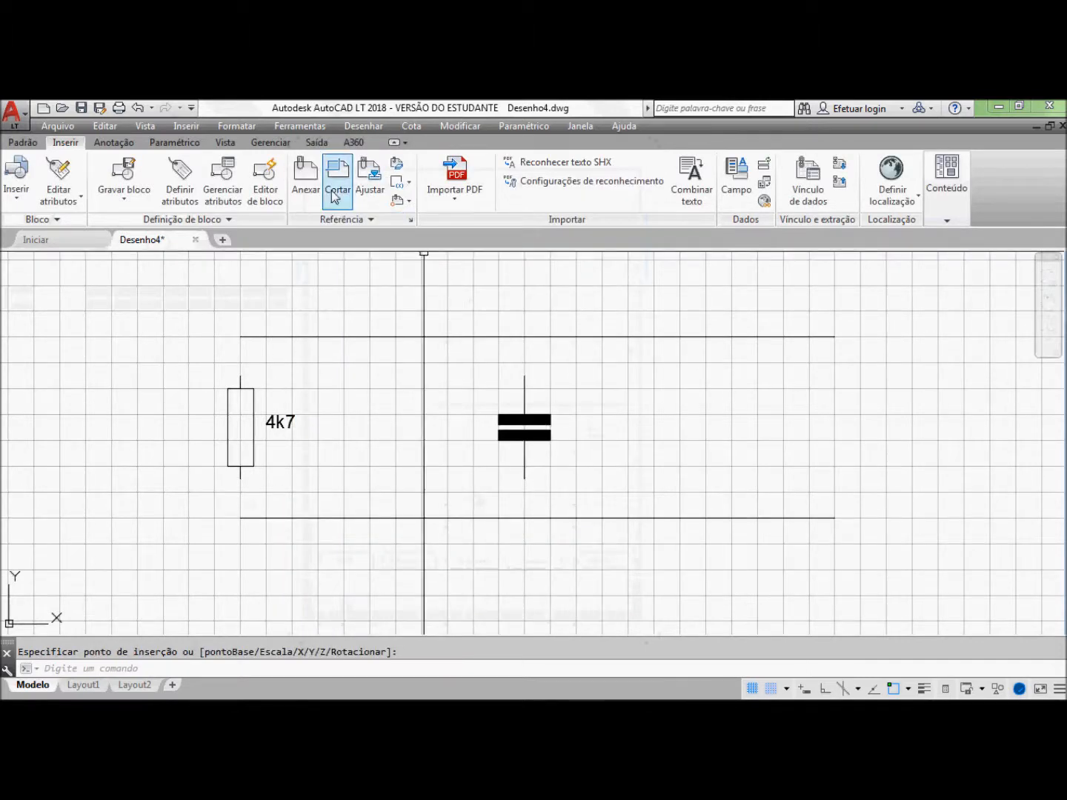
Step: Draw a slanted line across the capacitor plates, from just below them left of the lead to just above them on its right
{"action": "left_click", "coordinate": [20, 142]}
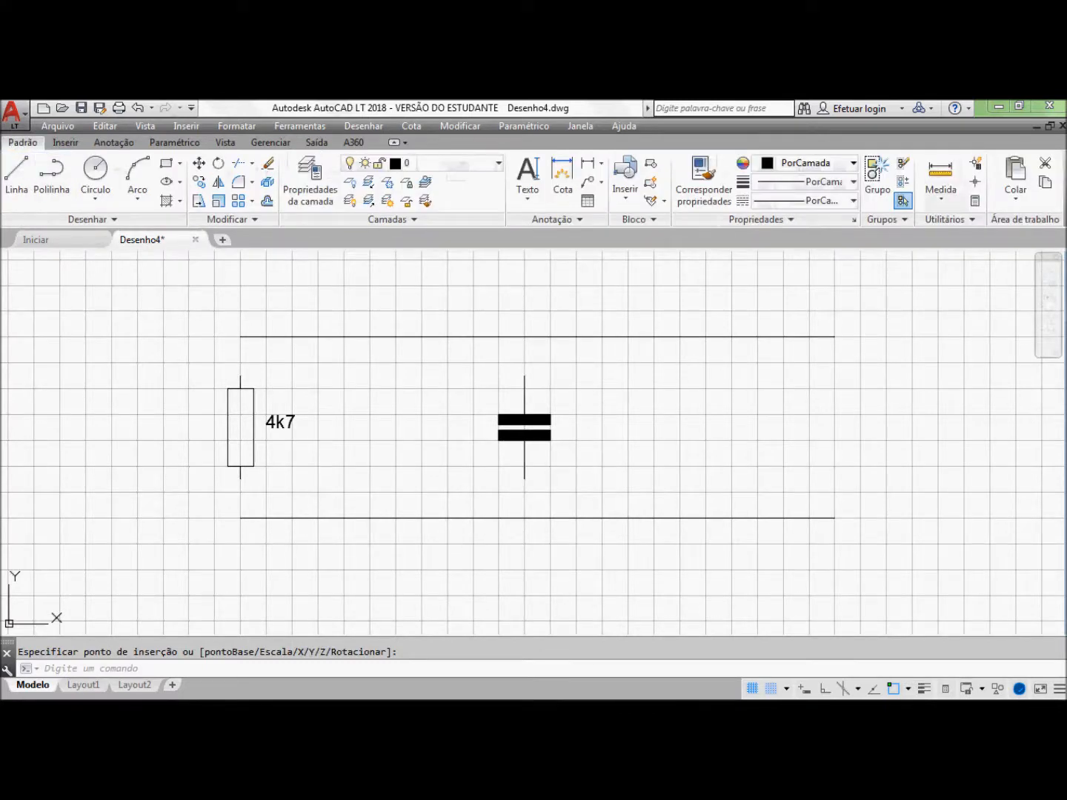
{"action": "left_click", "coordinate": [16, 174]}
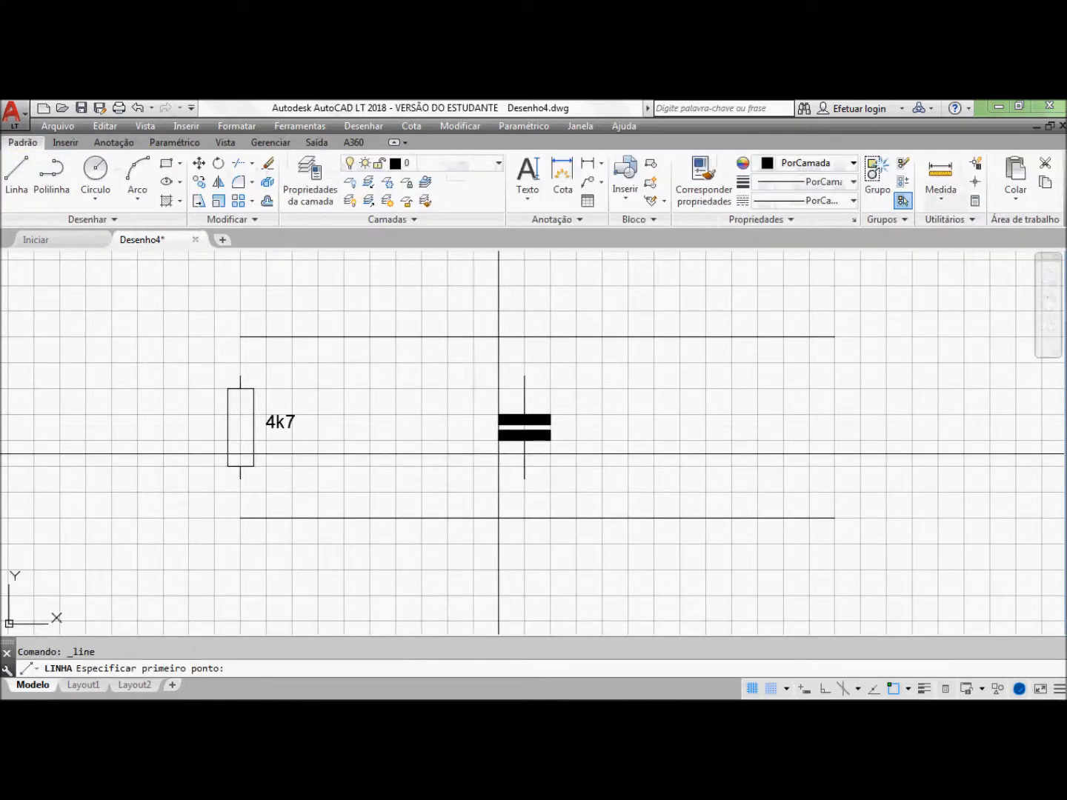
{"action": "left_click", "coordinate": [512, 453]}
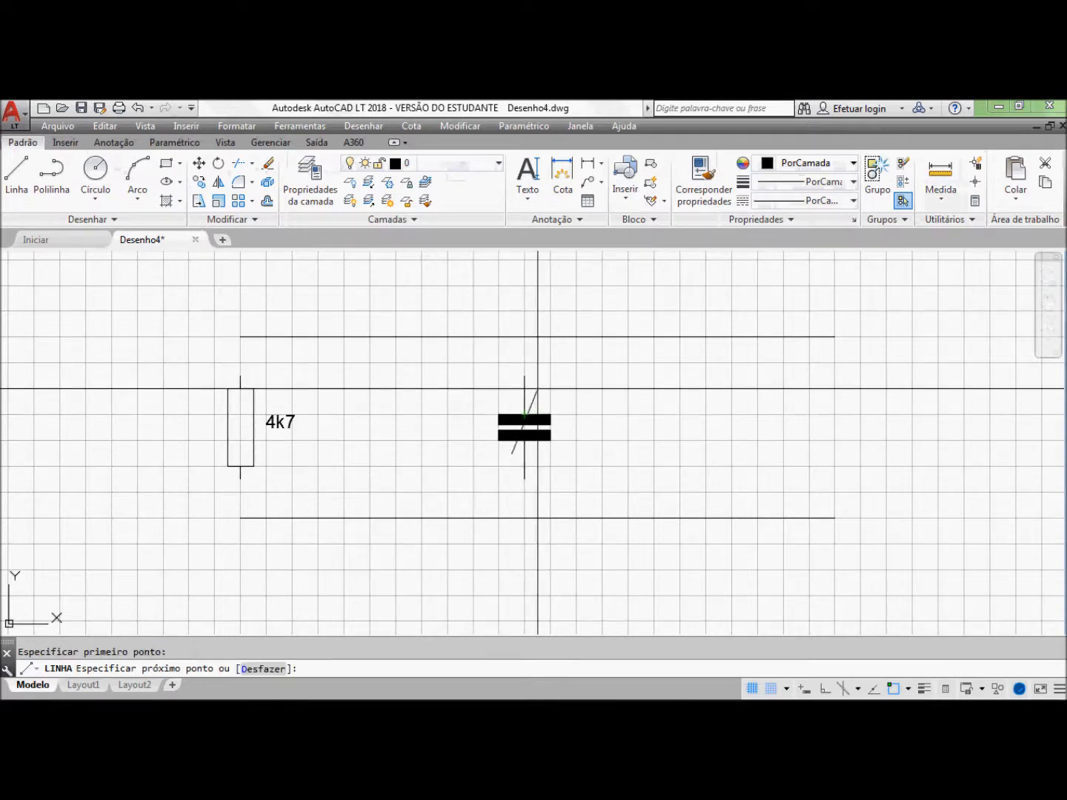
{"action": "left_click", "coordinate": [537, 400]}
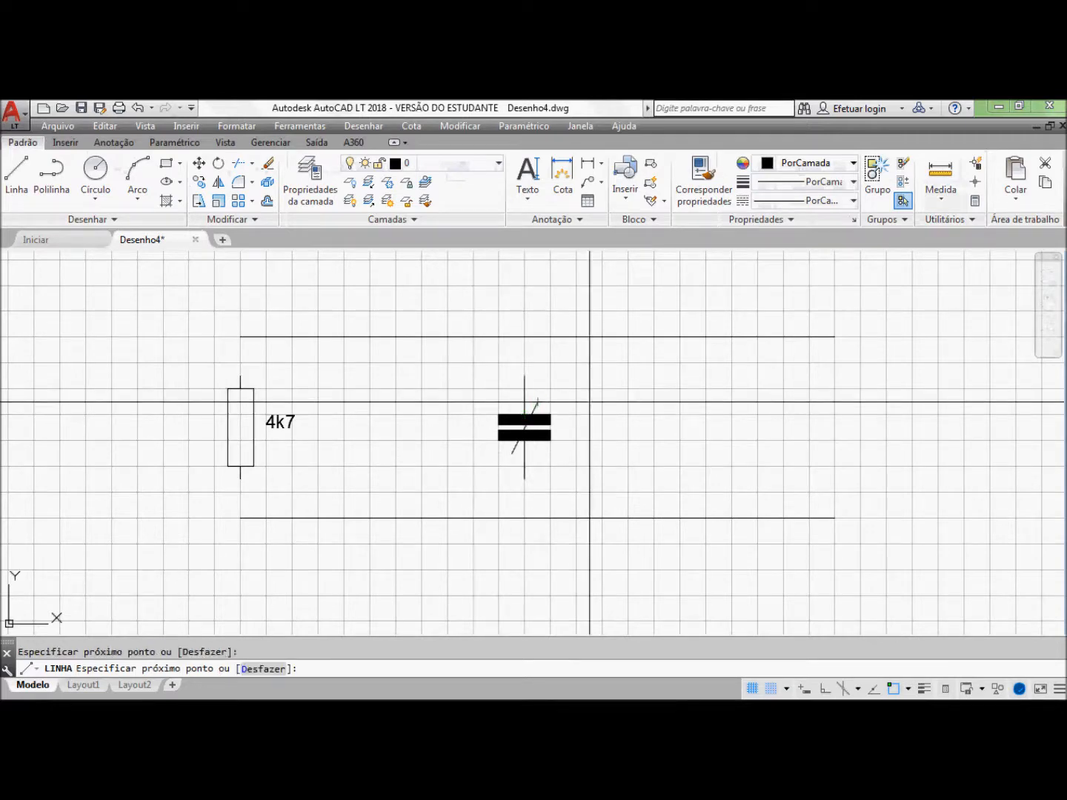
{"action": "key", "text": "Return"}
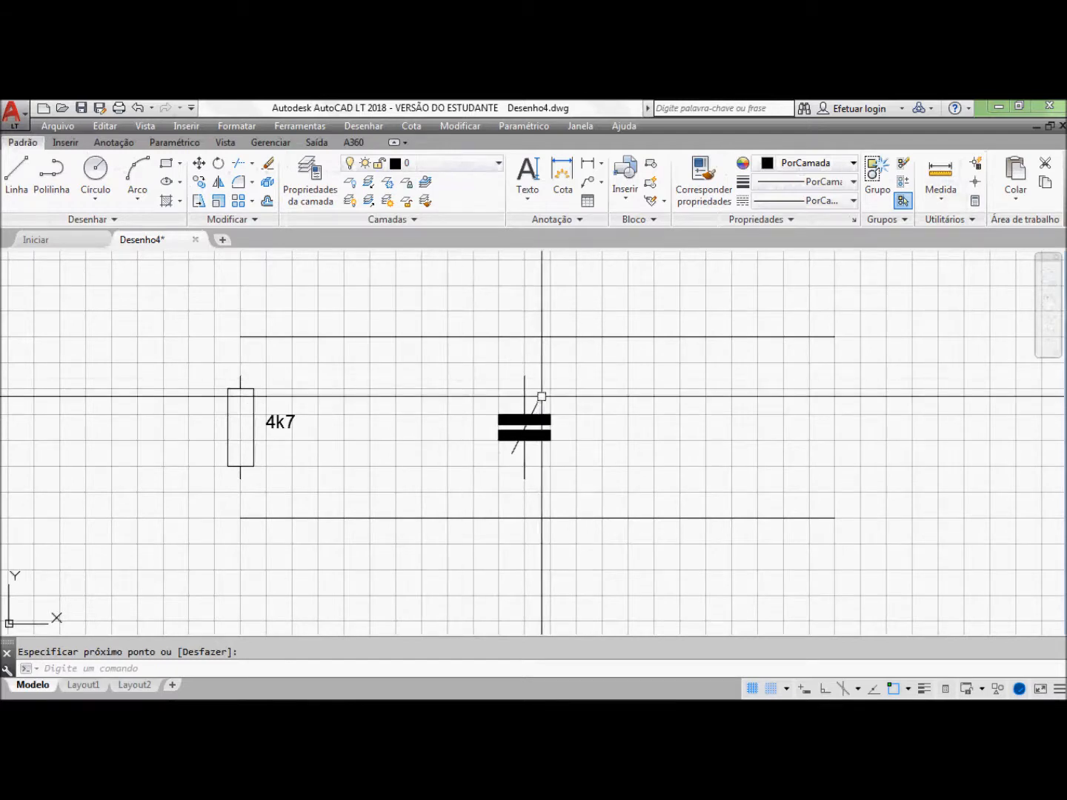
Step: Draw a short line from a point right of the slanted line, ending perpendicular to it at its upper end
{"action": "scroll", "coordinate": [550, 419], "scroll_direction": "up", "scroll_amount": 5}
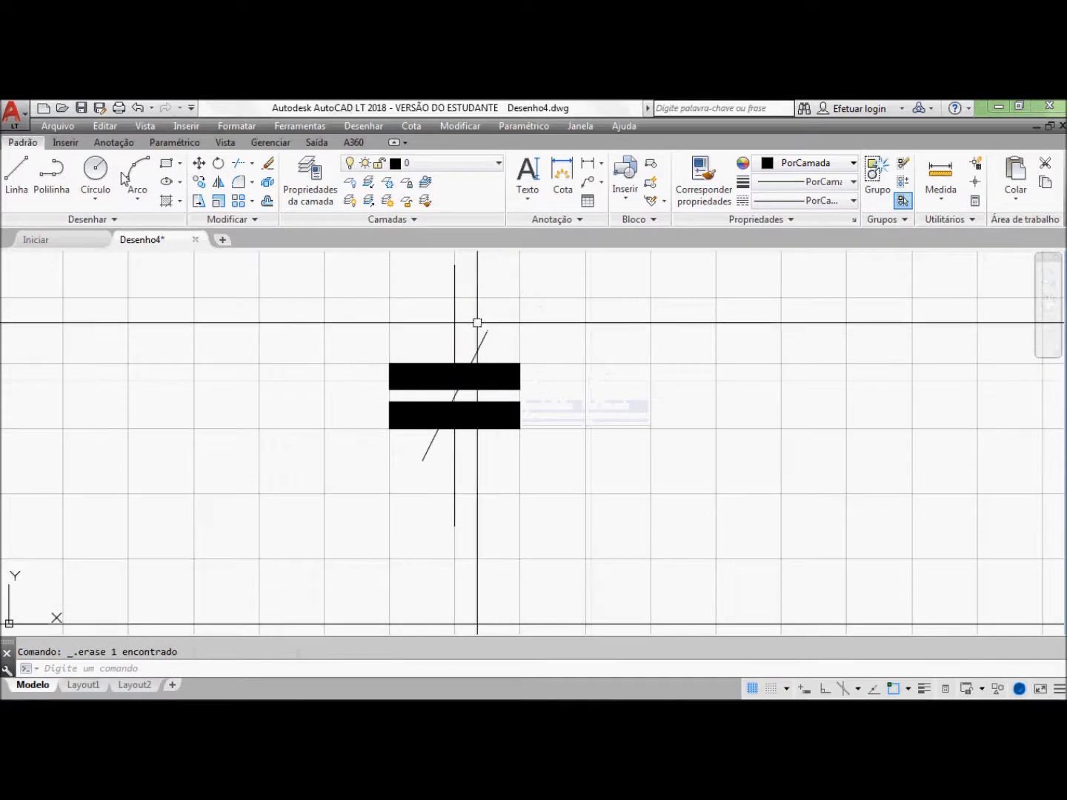
{"action": "left_click", "coordinate": [27, 193]}
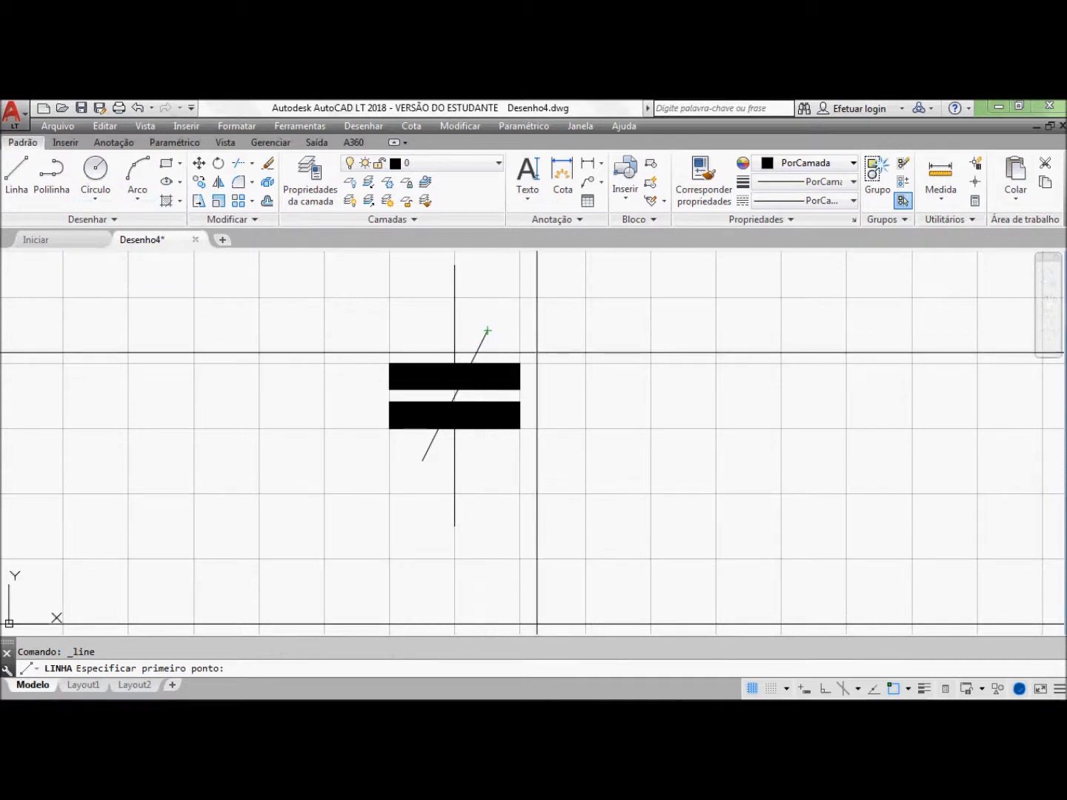
{"action": "left_click", "coordinate": [487, 330]}
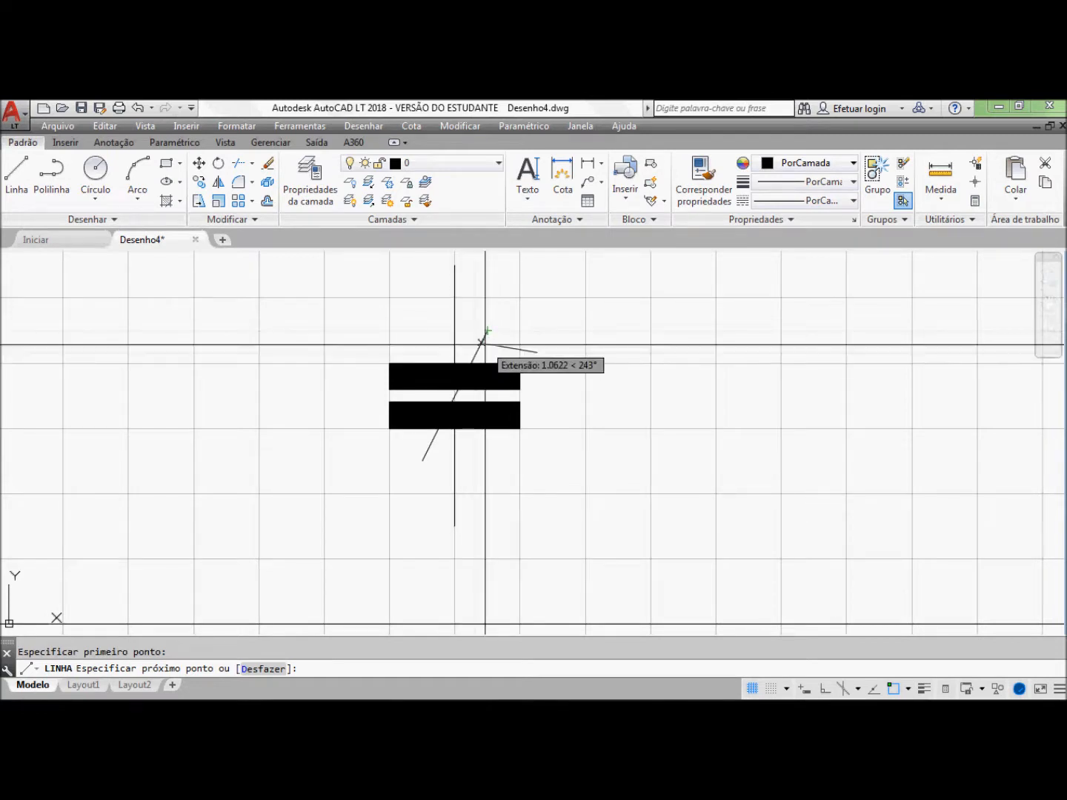
{"action": "key", "text": "F8"}
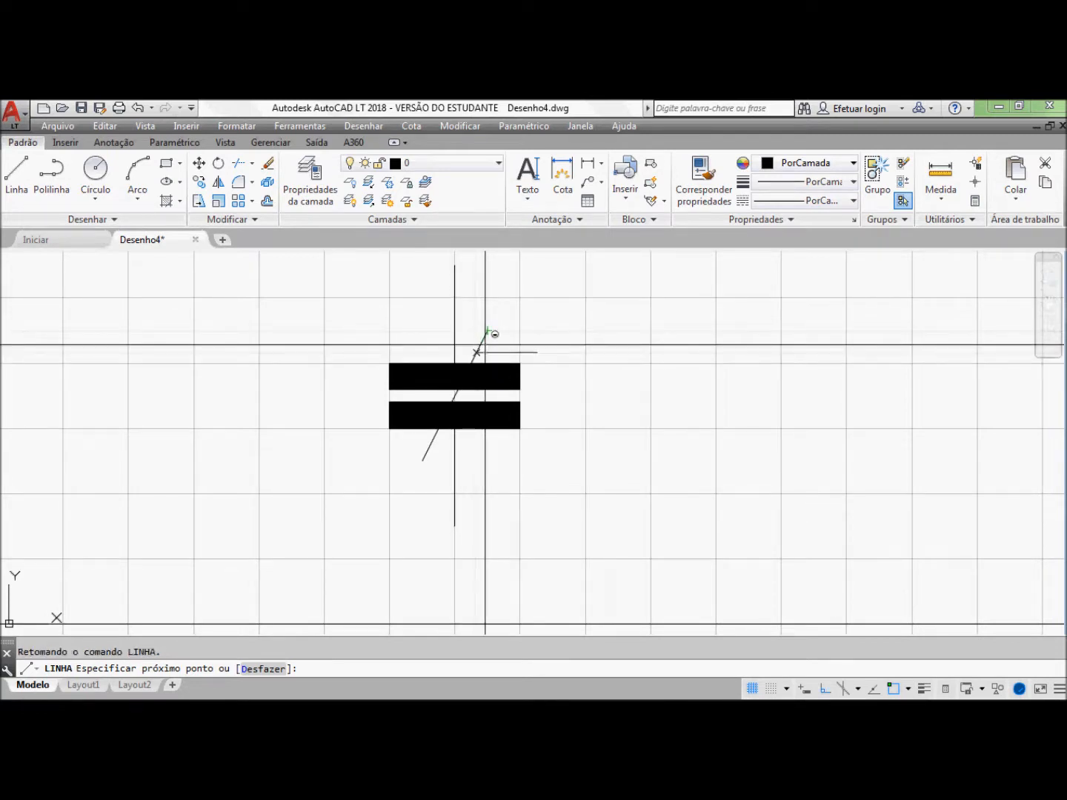
{"action": "right_click", "coordinate": [486, 330], "text": "shift"}
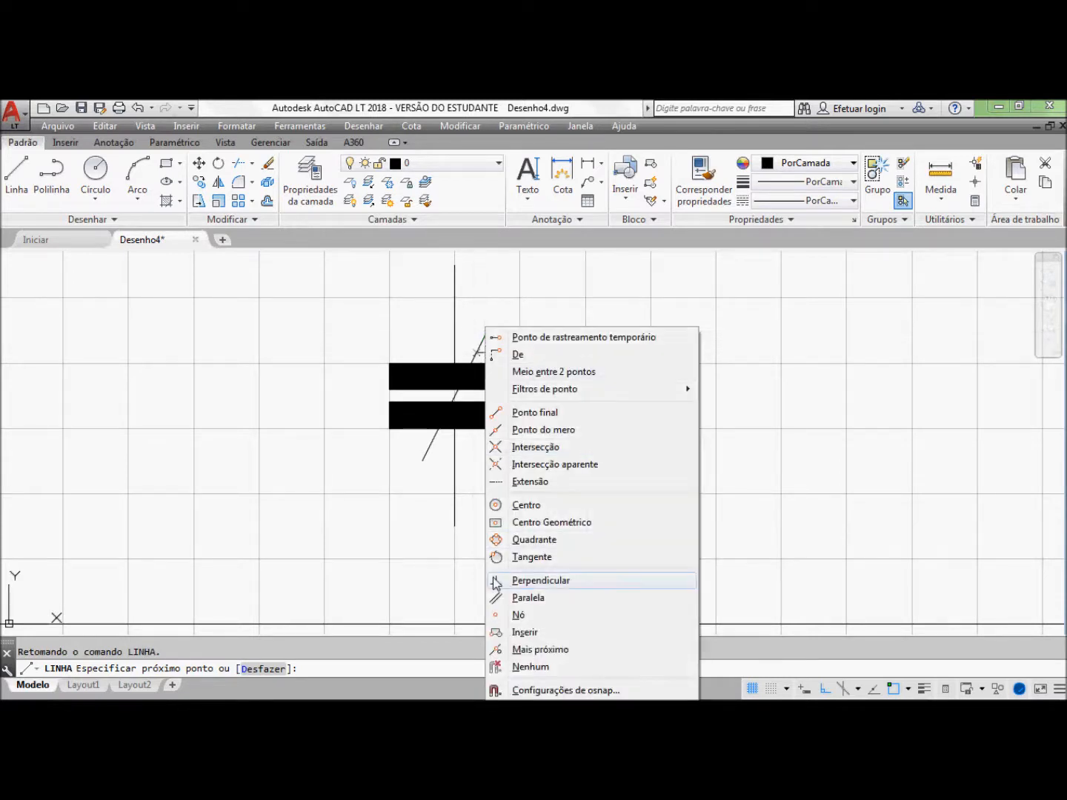
{"action": "left_click", "coordinate": [545, 585]}
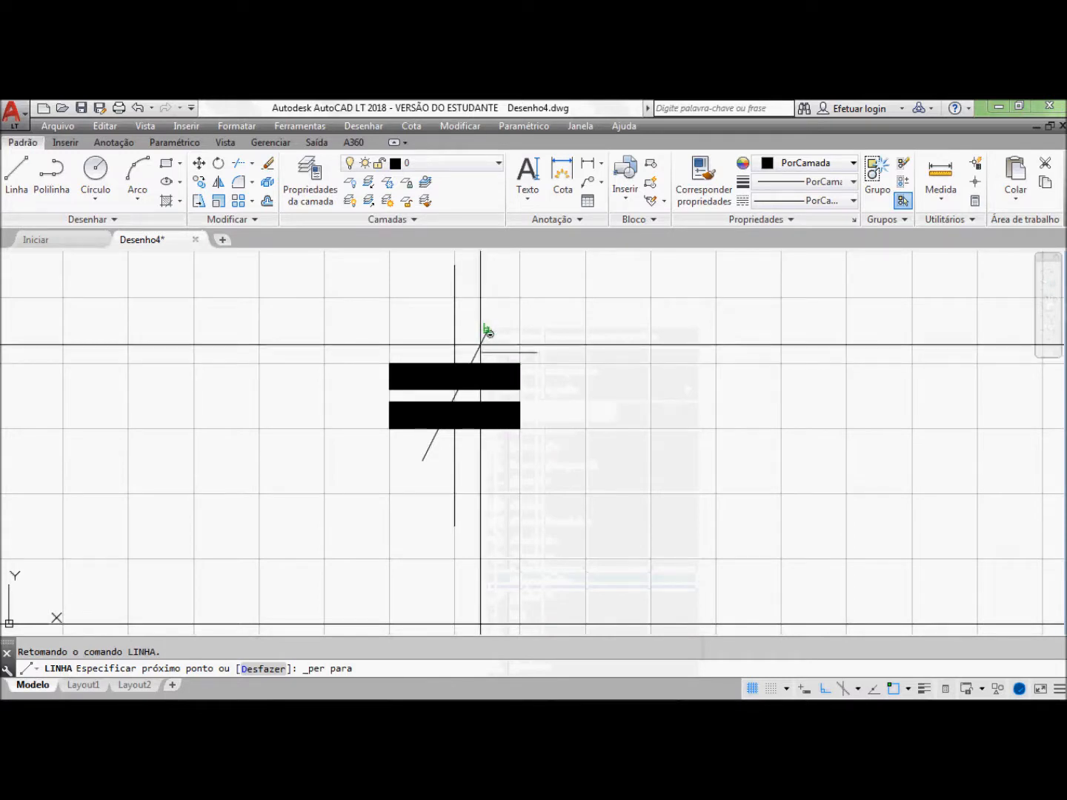
{"action": "left_click", "coordinate": [487, 330]}
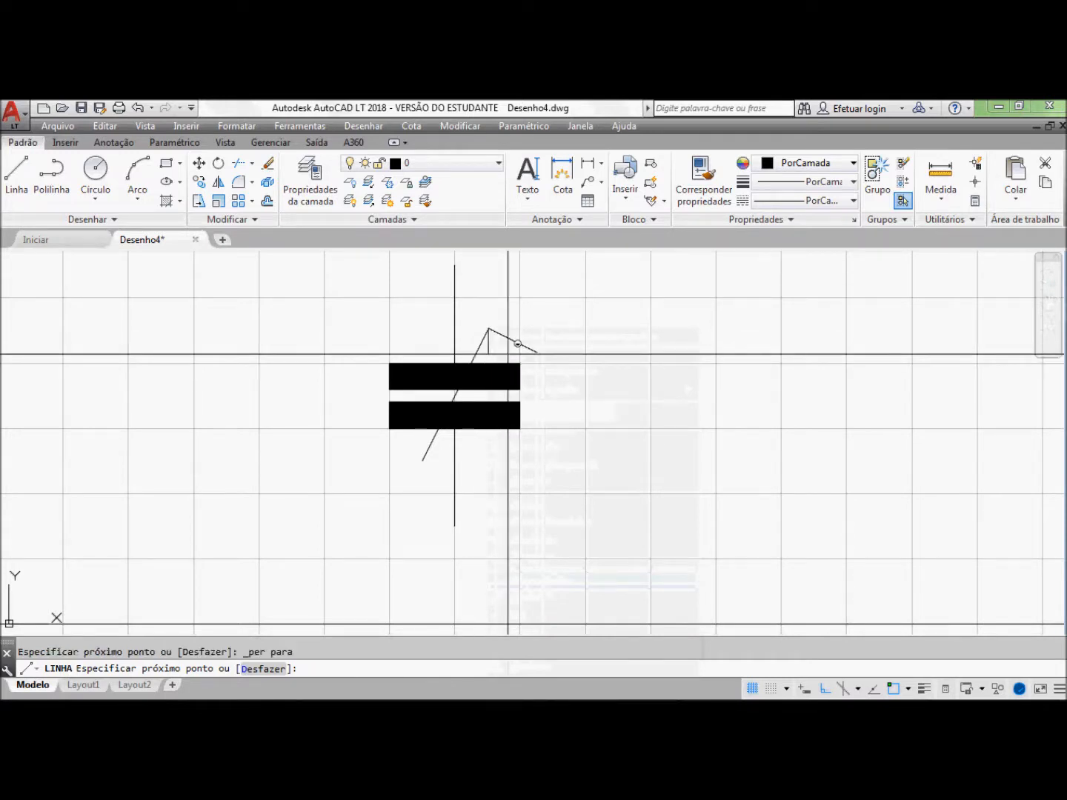
{"action": "key", "text": "Escape"}
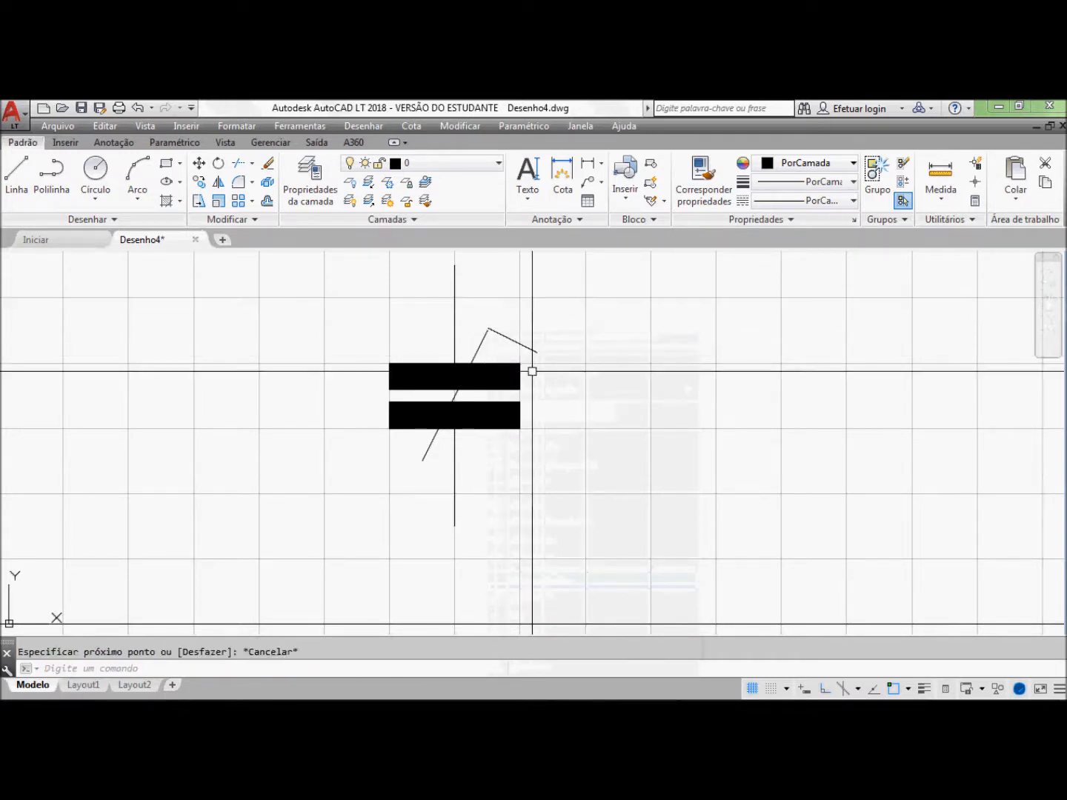
Step: Move the short perpendicular line by its midpoint onto the slanted line's upper end, forming a T-shaped trimmer mark
{"action": "left_click", "coordinate": [507, 337]}
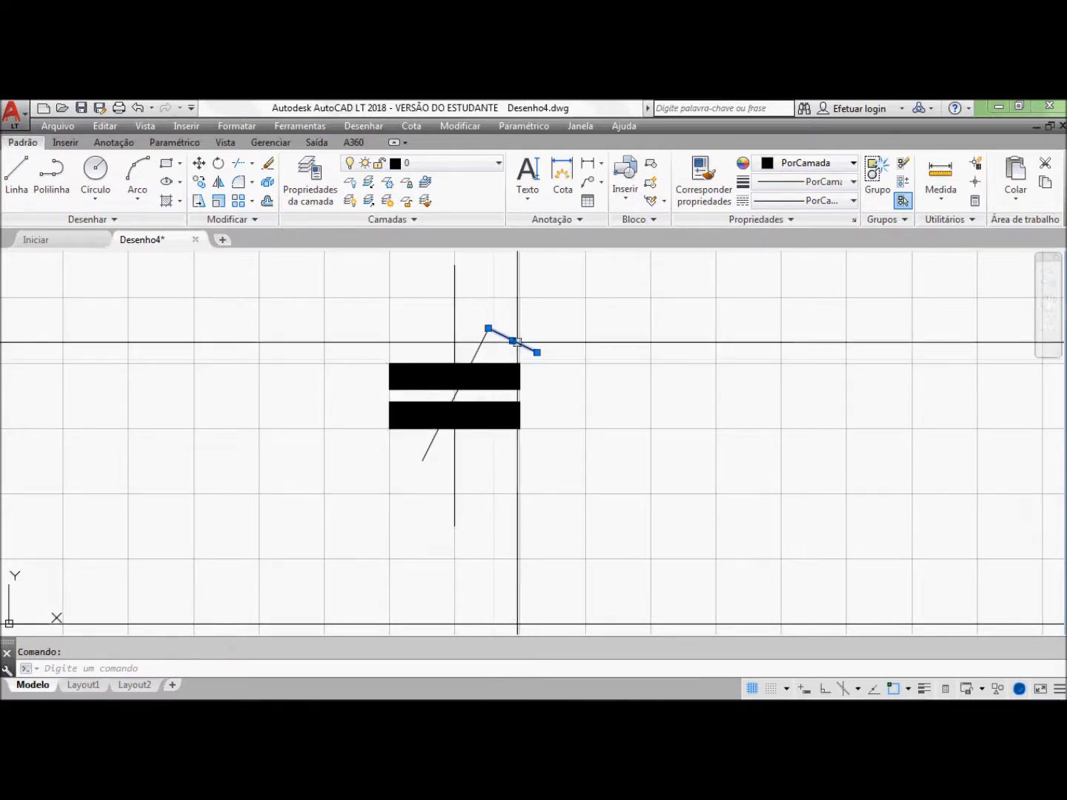
{"action": "left_click", "coordinate": [513, 342]}
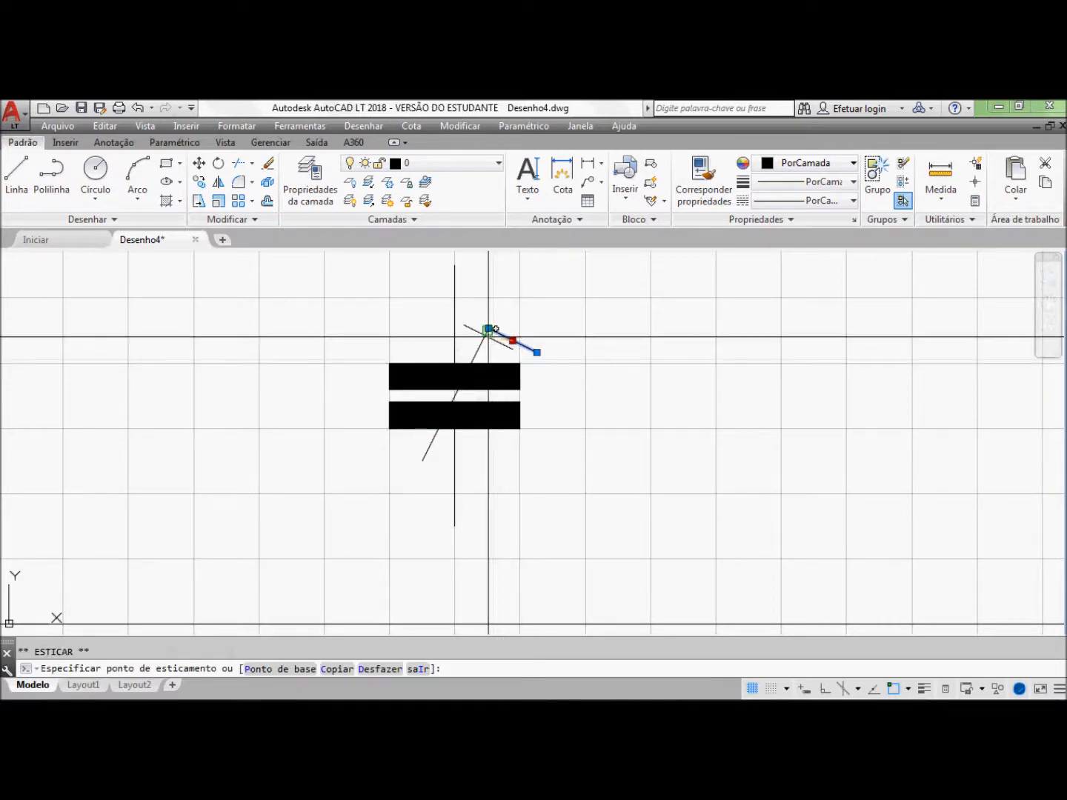
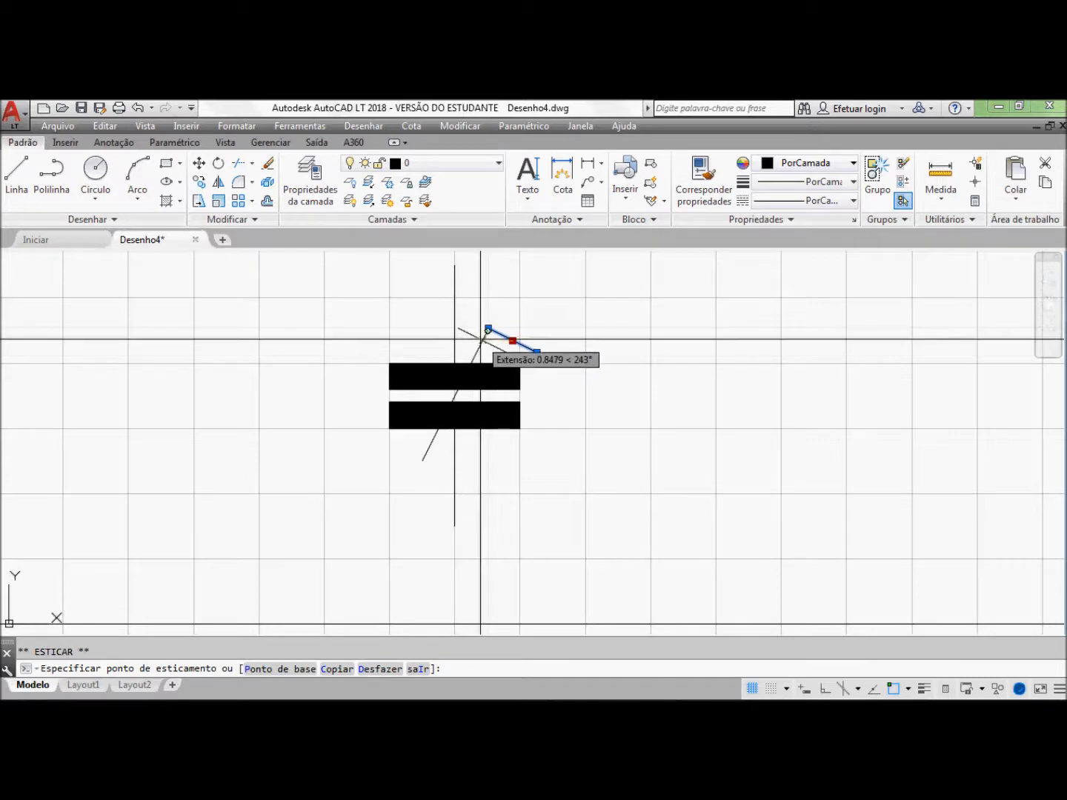
{"action": "left_click", "coordinate": [481, 339]}
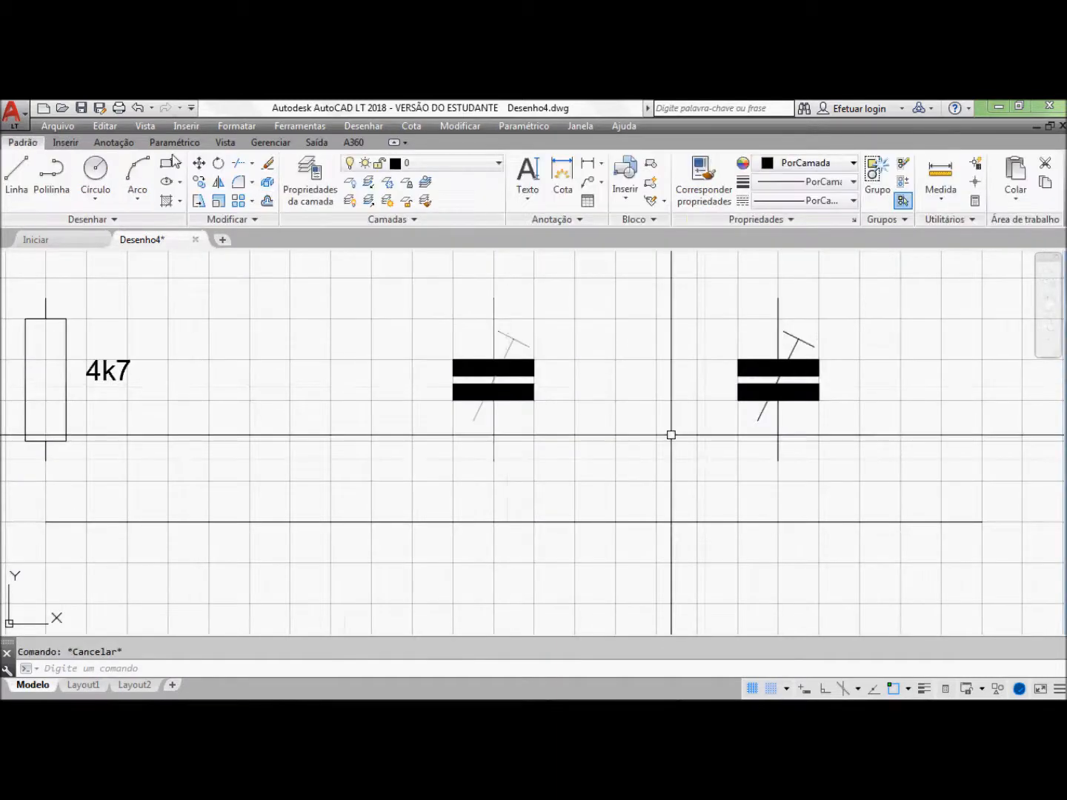
Step: Explode the capacitor block in the right-hand copy of the trimmer symbol
{"action": "left_click", "coordinate": [267, 184]}
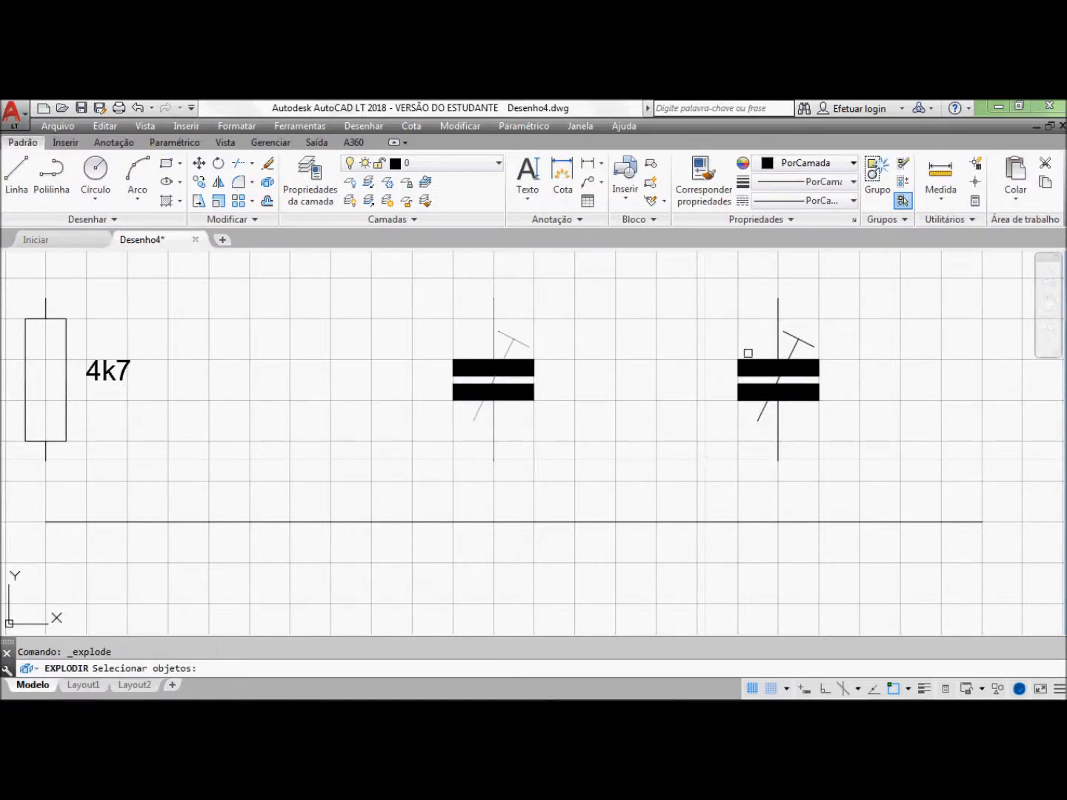
{"action": "left_click", "coordinate": [747, 357]}
{"action": "key", "text": "Return"}
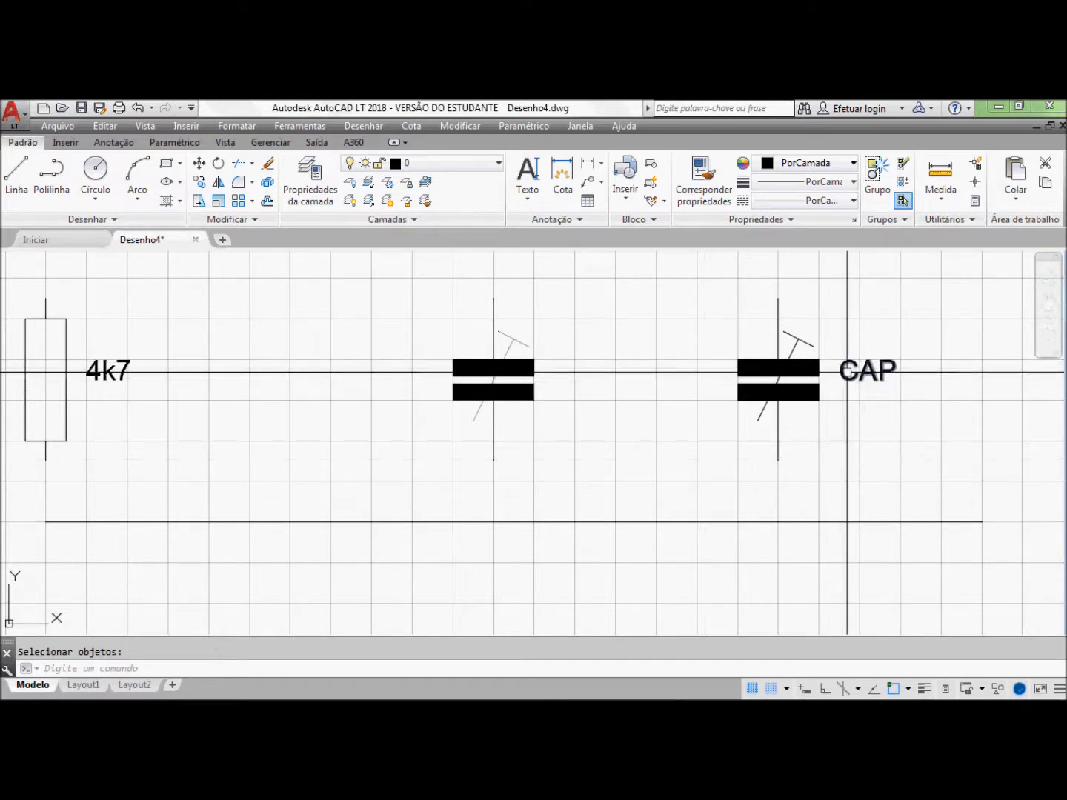
Step: Add the single-line text "Trimmer" just below the CAP tag, with height 2.5 and rotation 0
{"action": "left_click", "coordinate": [528, 172]}
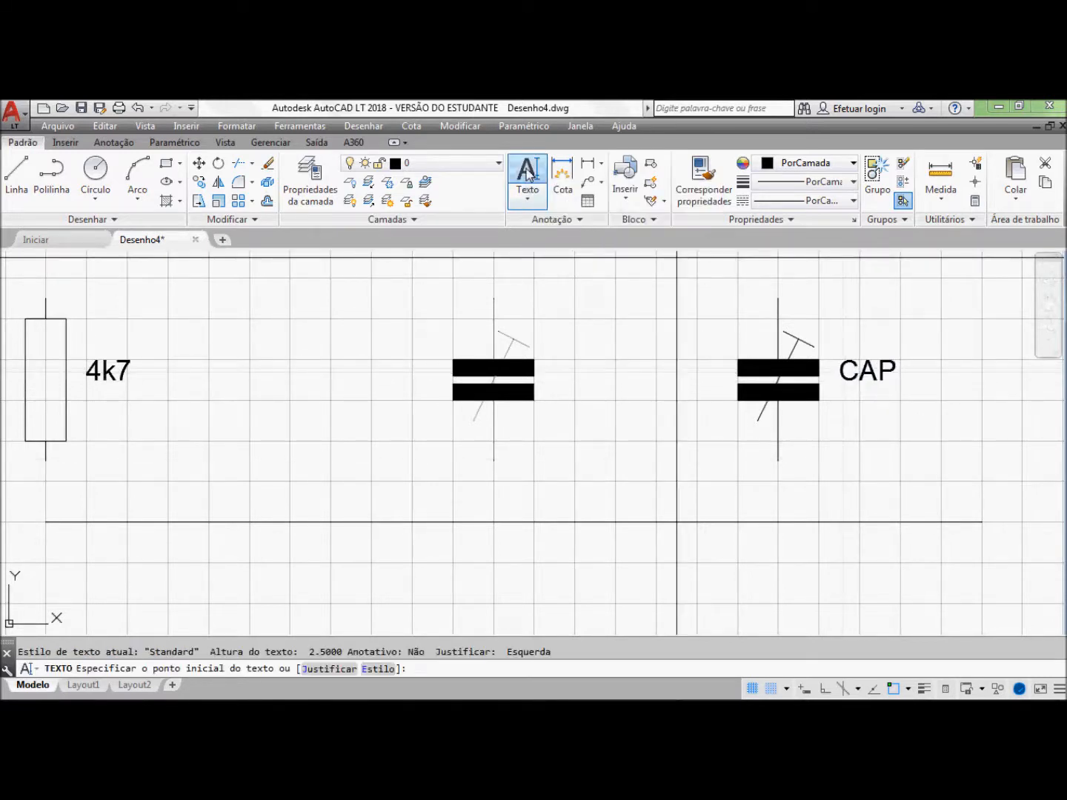
{"action": "left_click", "coordinate": [839, 421]}
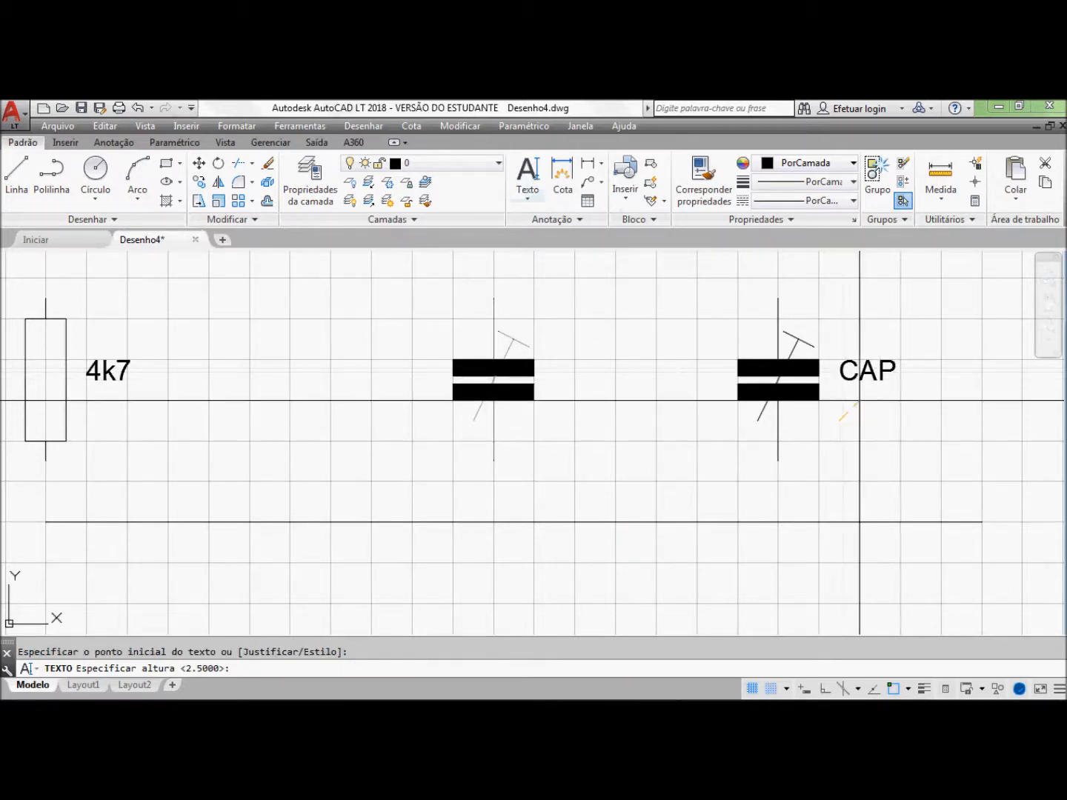
{"action": "key", "text": "Return"}
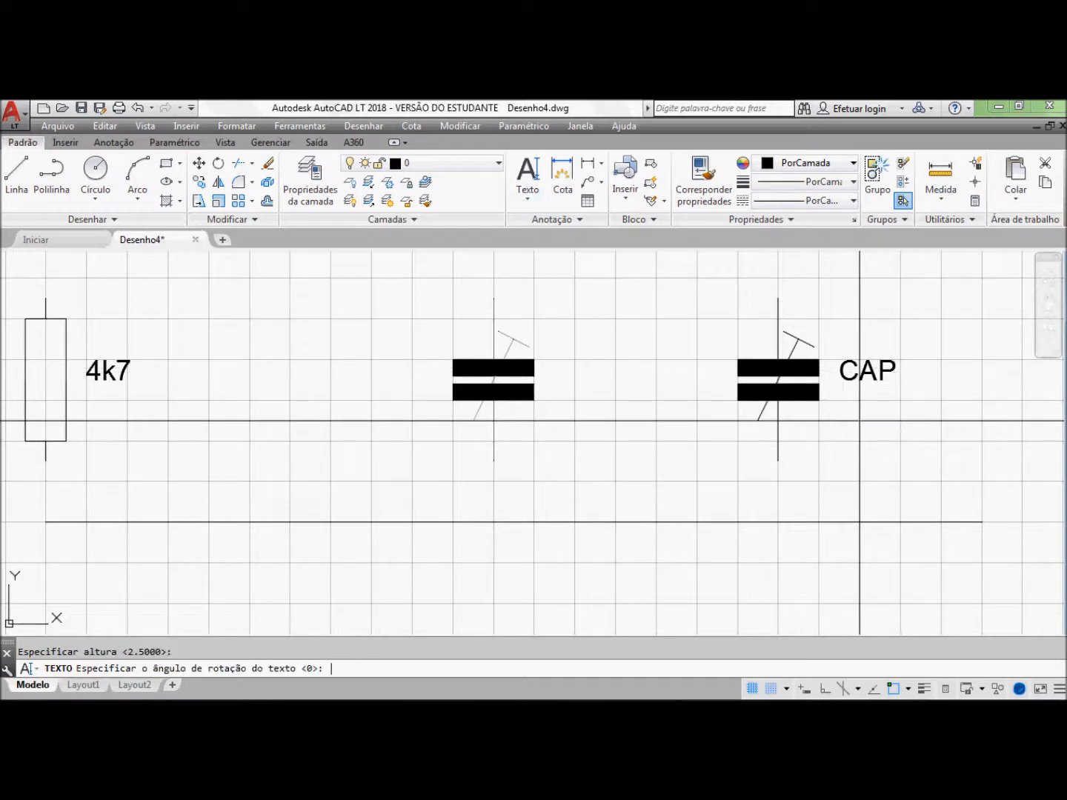
{"action": "key", "text": "Return"}
{"action": "type", "text": "T"}
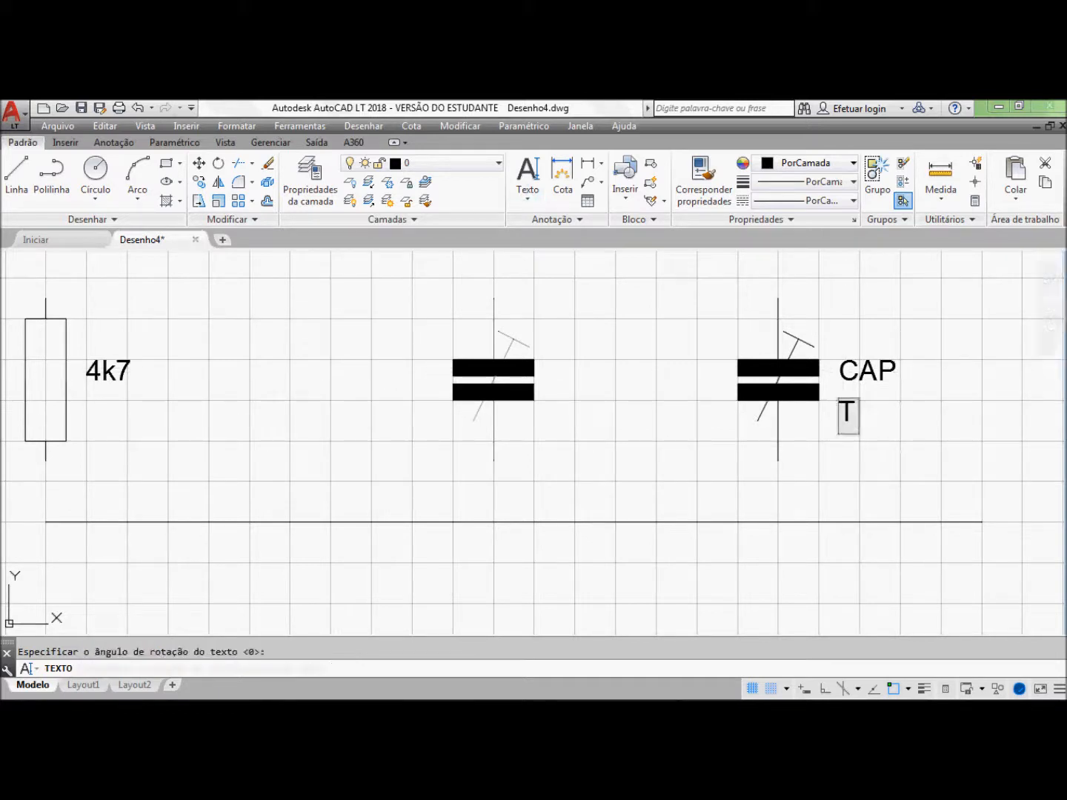
{"action": "type", "text": "rimmer"}
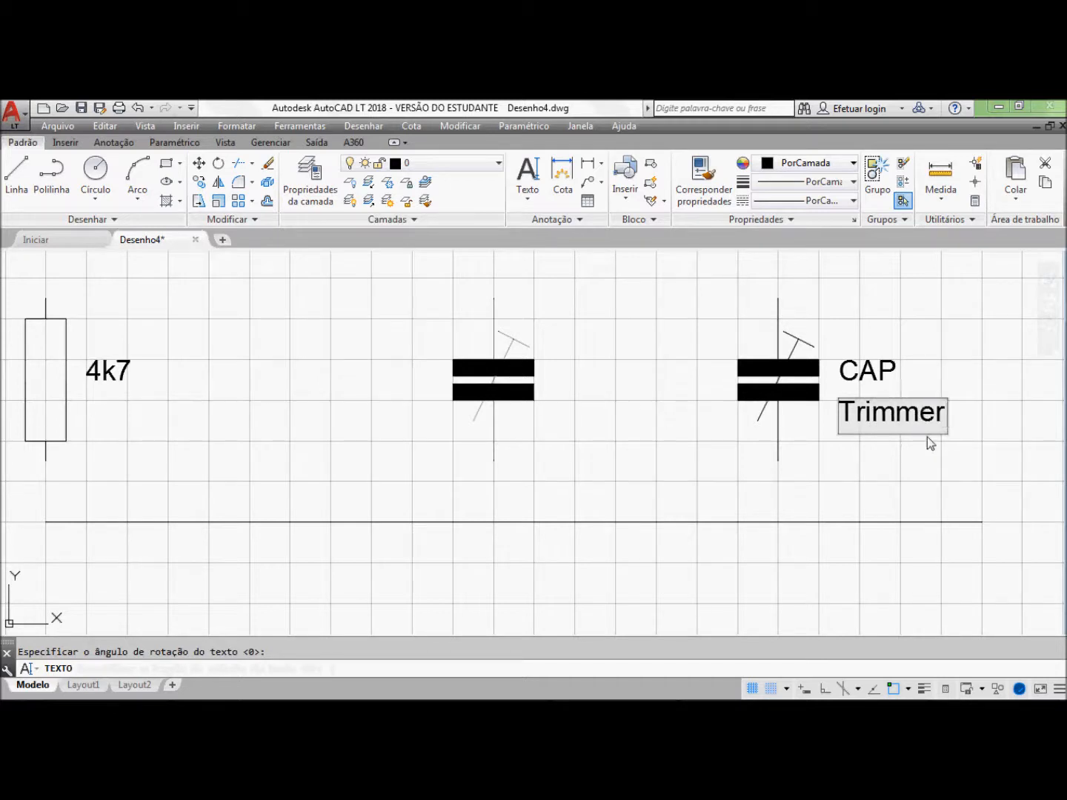
{"action": "left_click", "coordinate": [943, 463]}
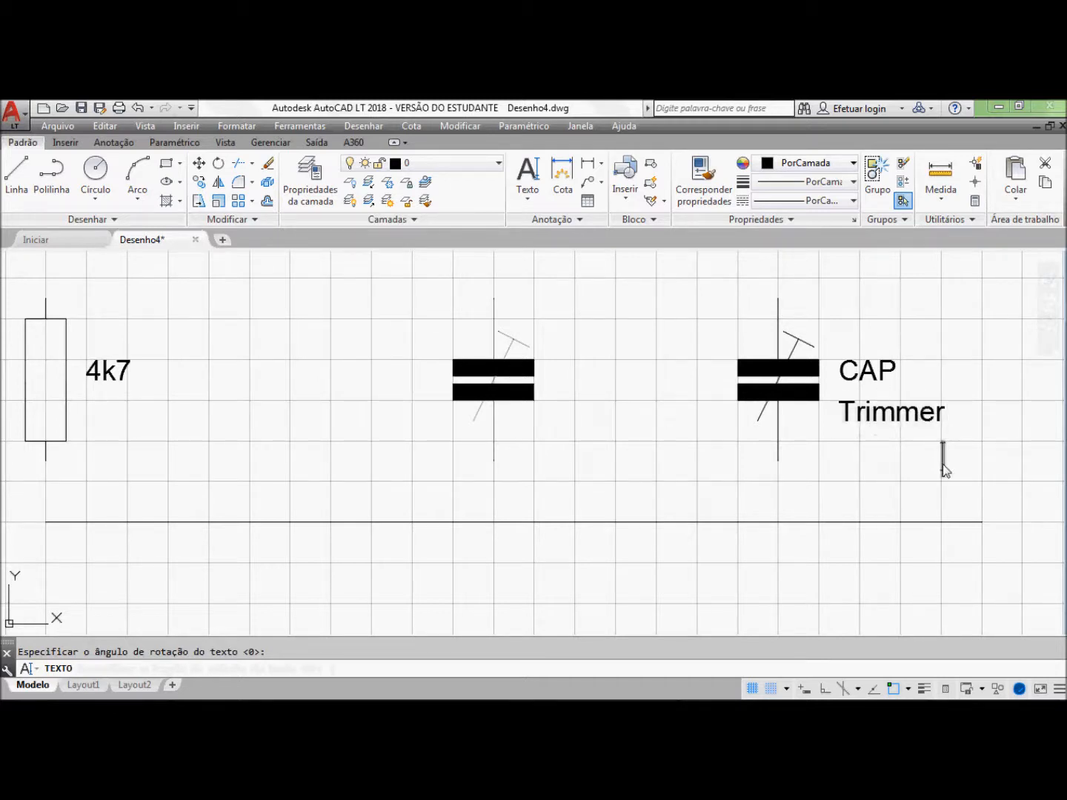
{"action": "key", "text": "Return"}
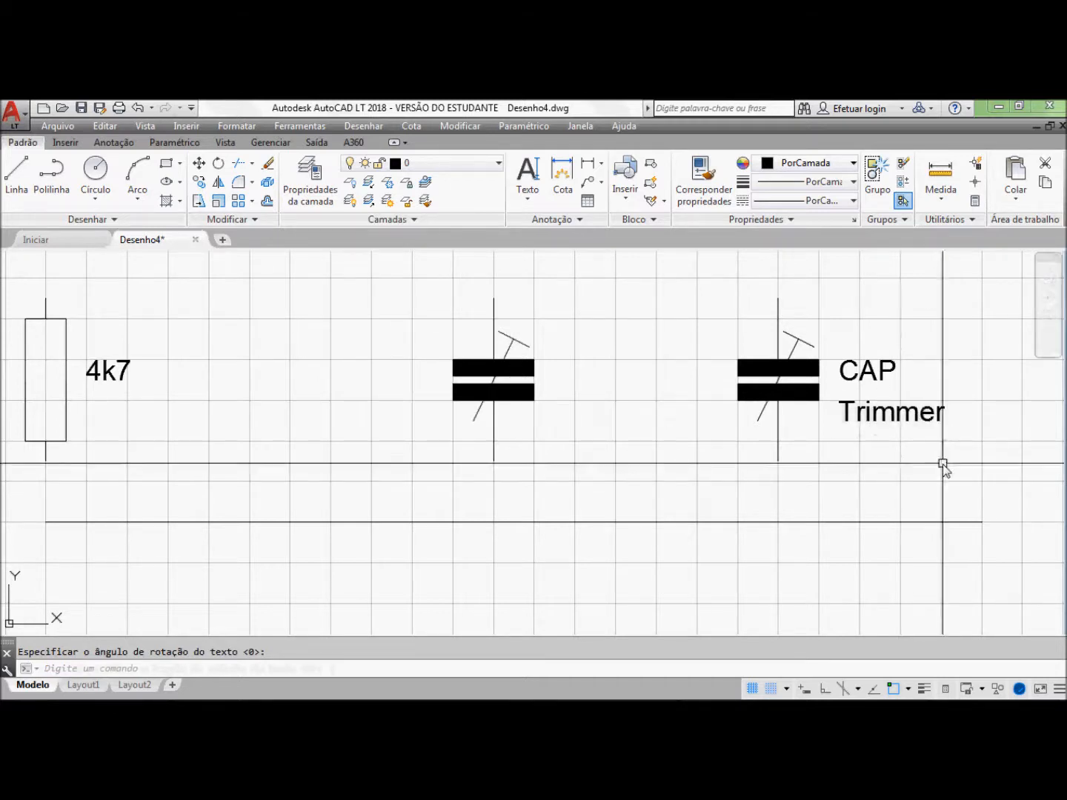
Step: Move the Trimmer text and the CAP attribute up by about half a grid square beside the rightmost capacitor symbol
{"action": "left_click", "coordinate": [199, 164]}
{"action": "left_click", "coordinate": [867, 412]}
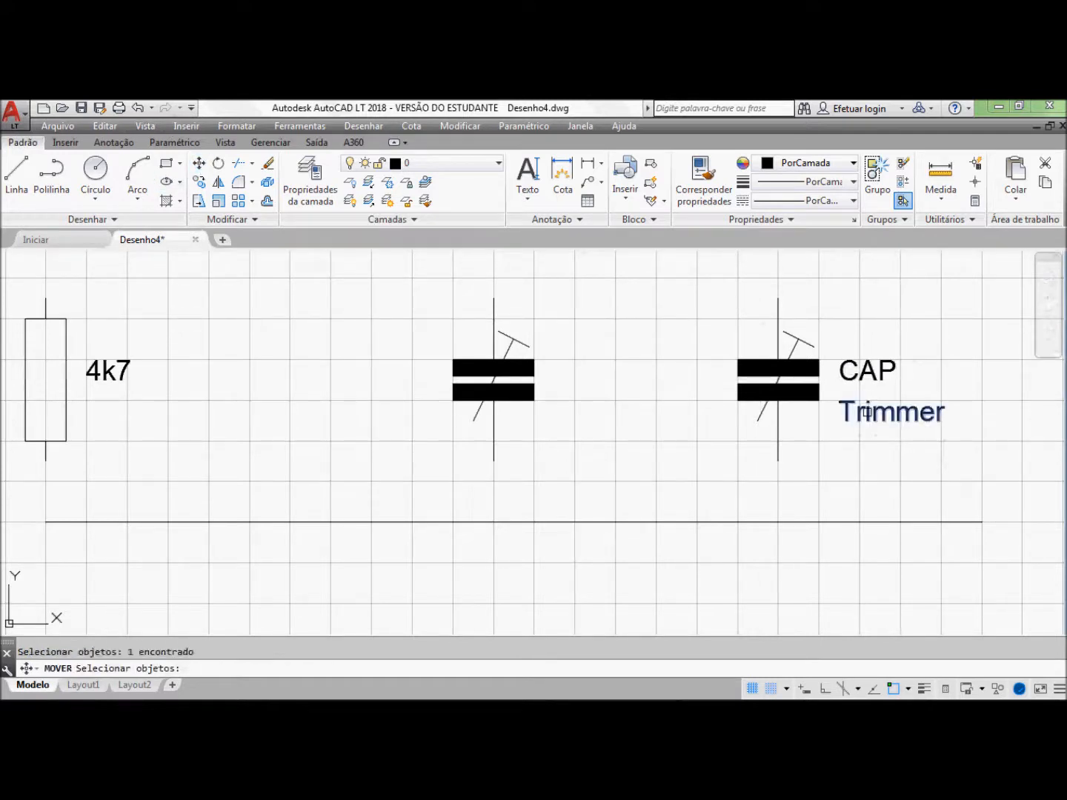
{"action": "key", "text": "Return"}
{"action": "left_click", "coordinate": [880, 461]}
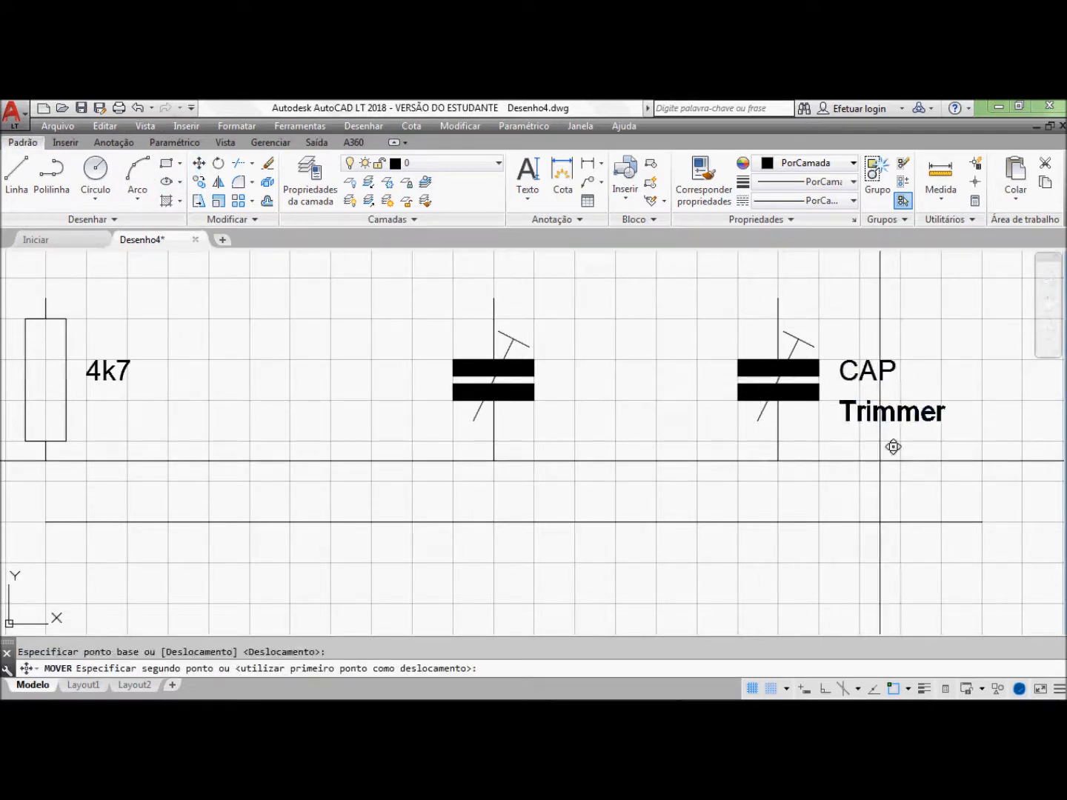
{"action": "key", "text": "Return"}
{"action": "left_click", "coordinate": [848, 363]}
{"action": "key", "text": "Return"}
{"action": "left_click", "coordinate": [890, 446]}
{"action": "left_click", "coordinate": [891, 426]}
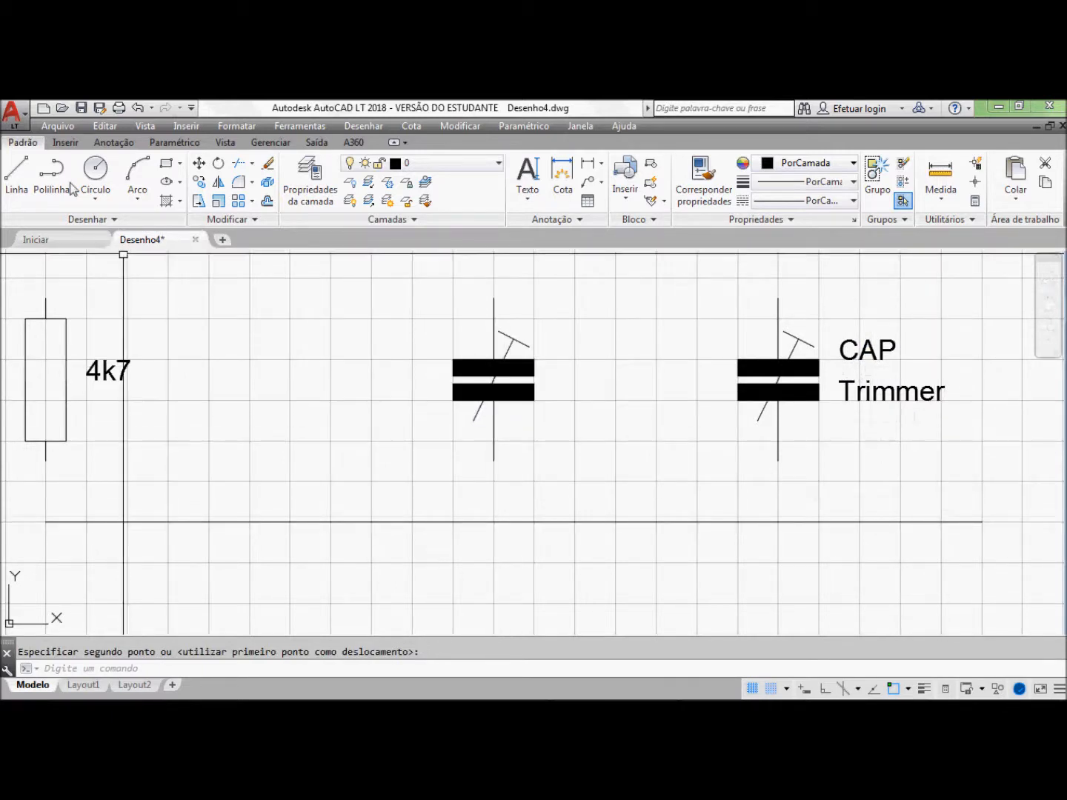
Step: Begin writing a block to file, with its base point at the upper end of the rightmost trimmer's top lead
{"action": "left_click", "coordinate": [60, 143]}
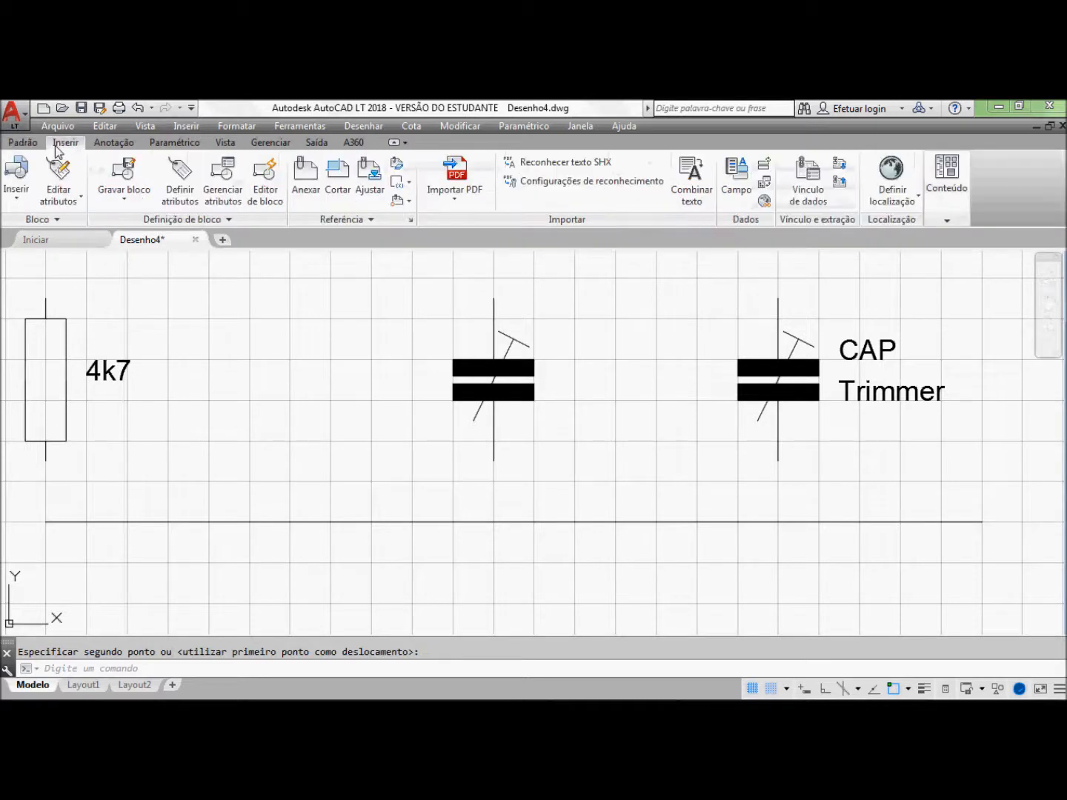
{"action": "left_click", "coordinate": [117, 197]}
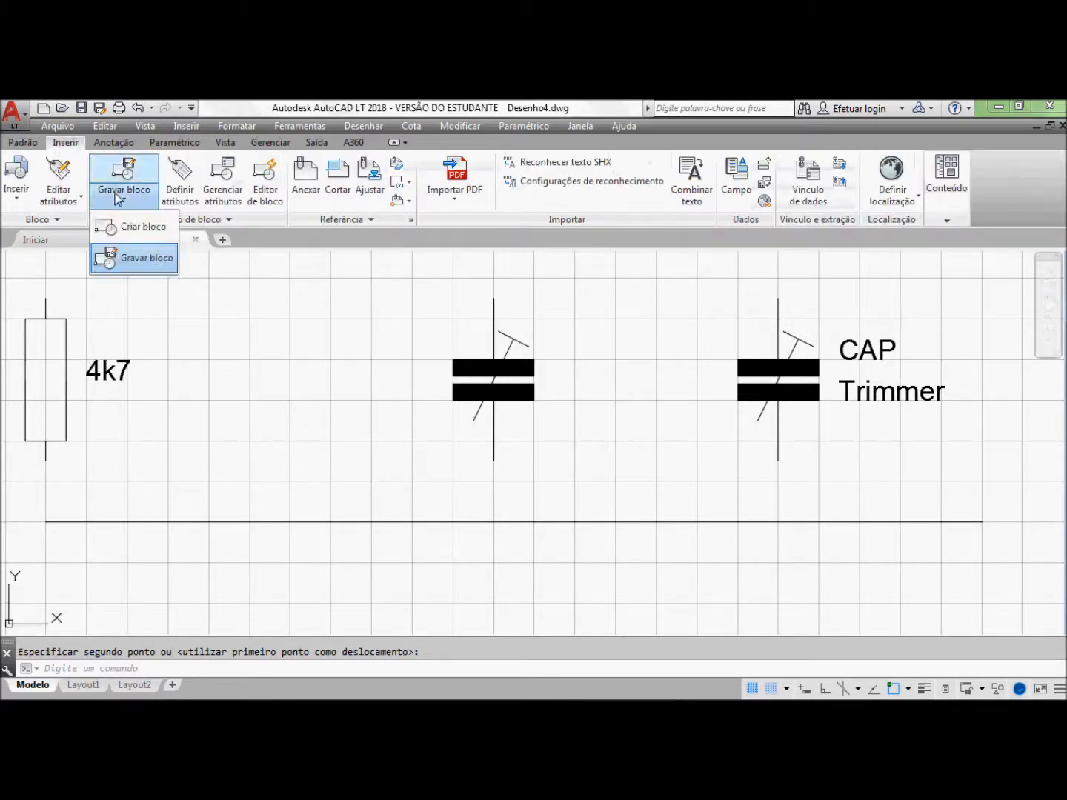
{"action": "left_click", "coordinate": [137, 263]}
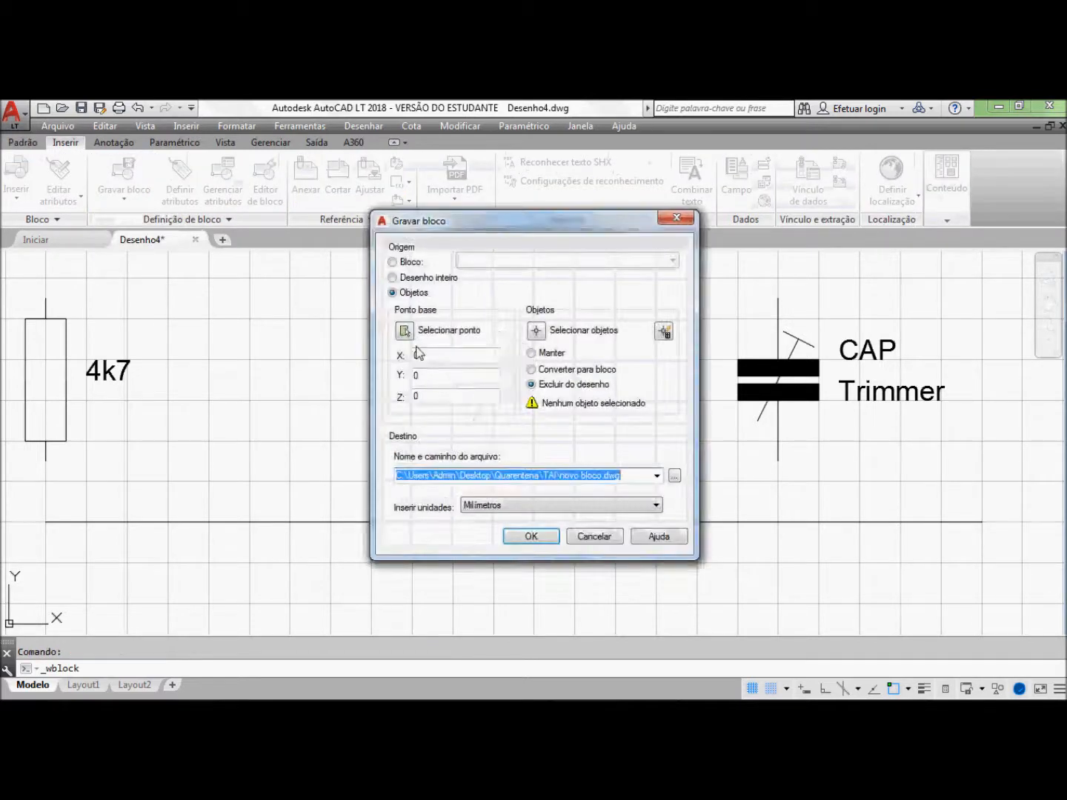
{"action": "left_click", "coordinate": [405, 331]}
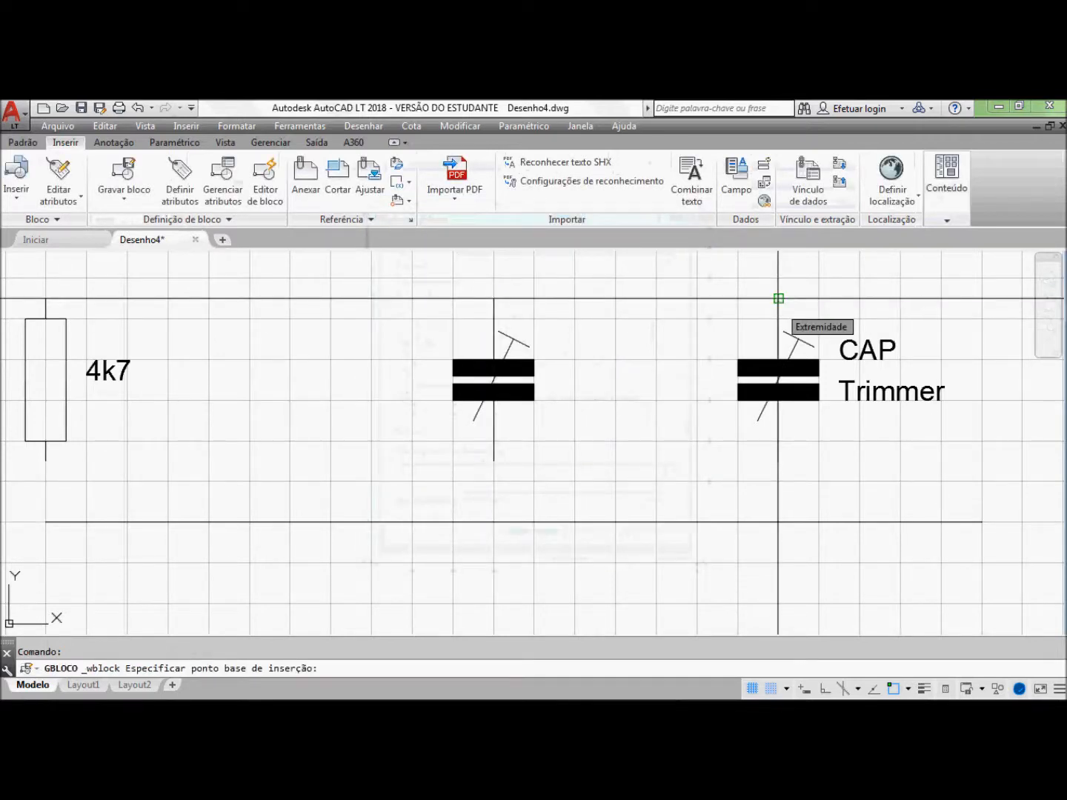
{"action": "left_click", "coordinate": [779, 299]}
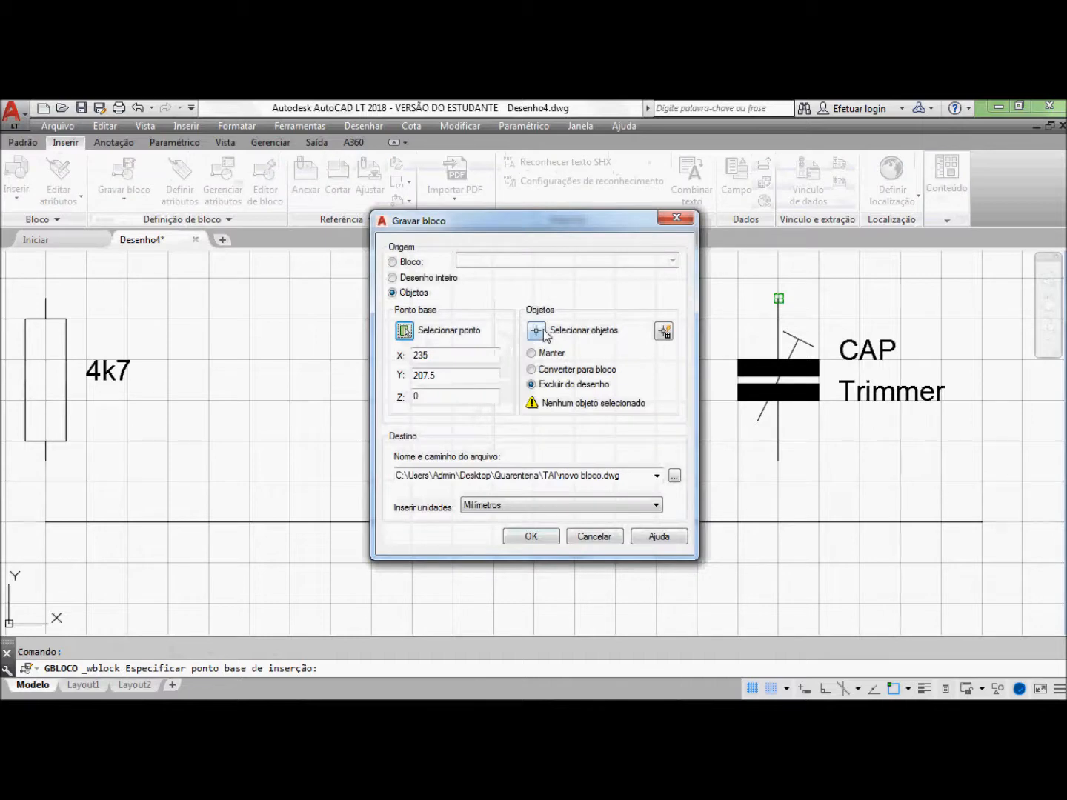
Step: Include the rightmost trimmer symbol with its CAP and Trimmer labels in the block and write it to Trimmer.dwg in the TAI folder
{"action": "left_click", "coordinate": [537, 330]}
{"action": "left_click", "coordinate": [962, 467]}
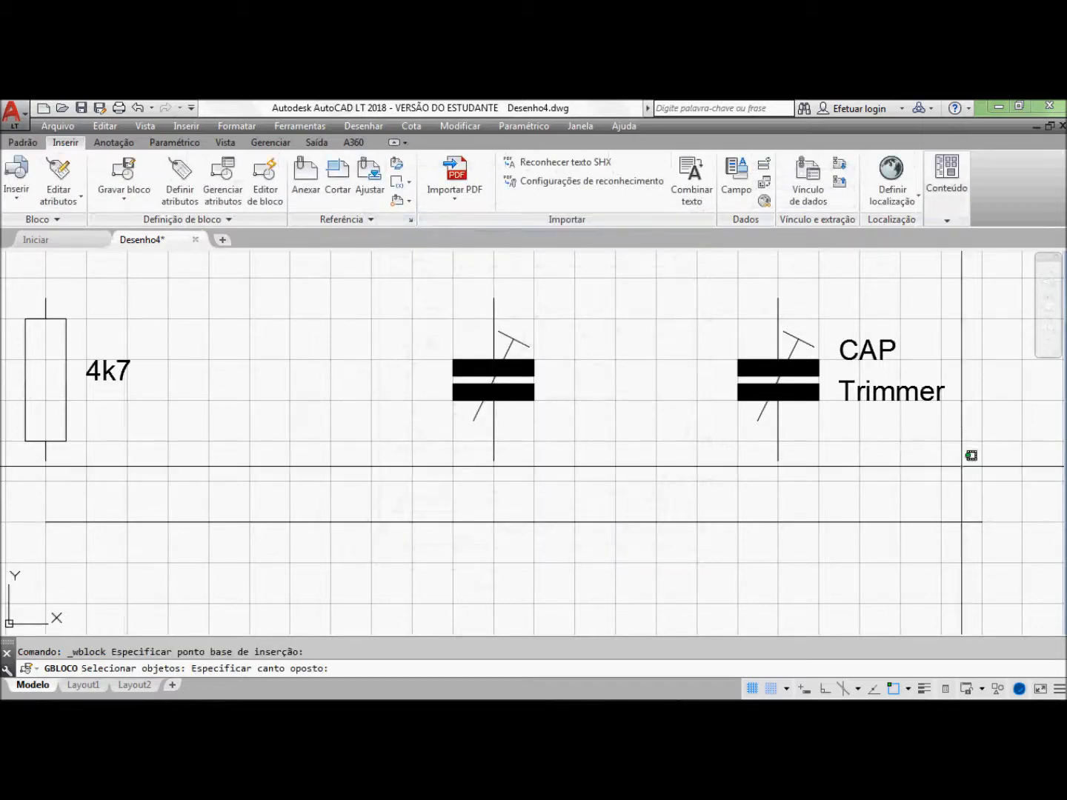
{"action": "left_click", "coordinate": [737, 319]}
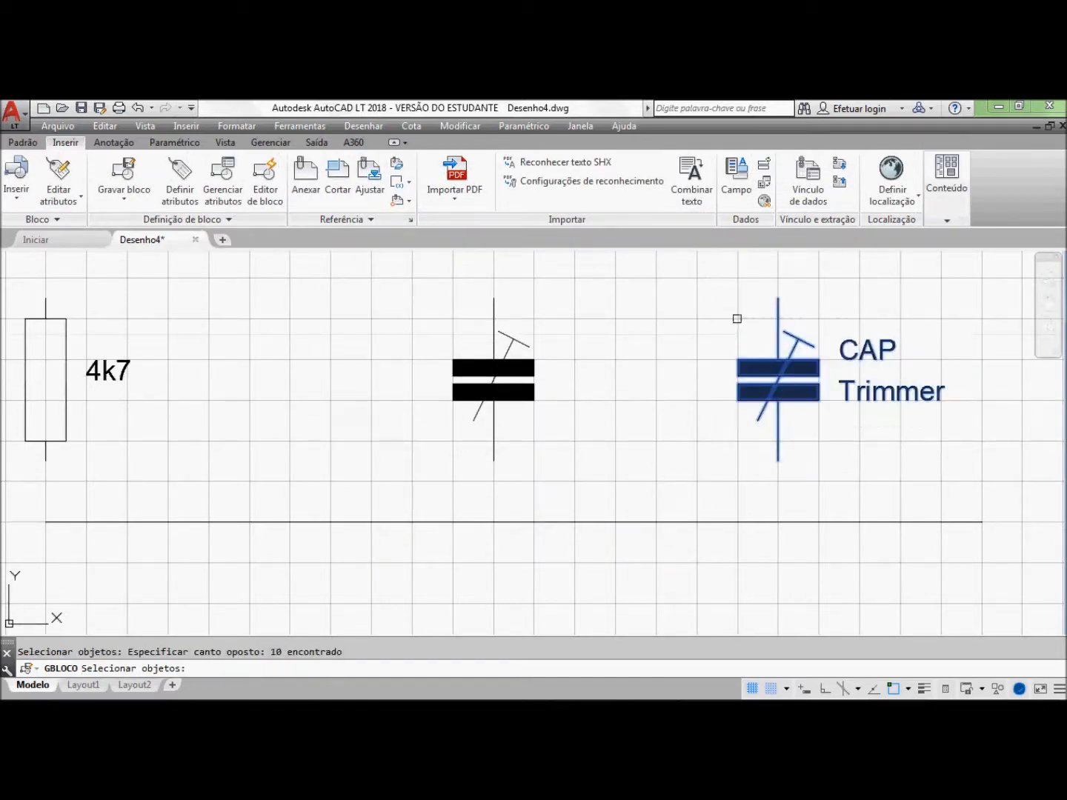
{"action": "key", "text": "Return"}
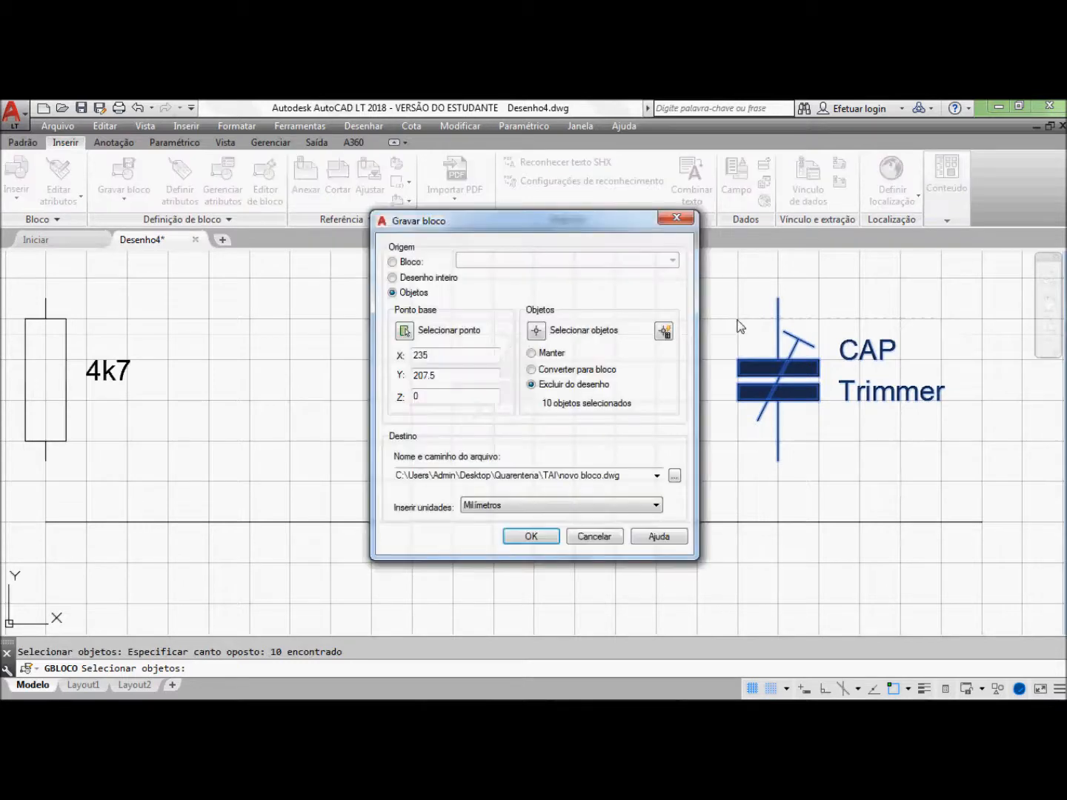
{"action": "left_click", "coordinate": [657, 477]}
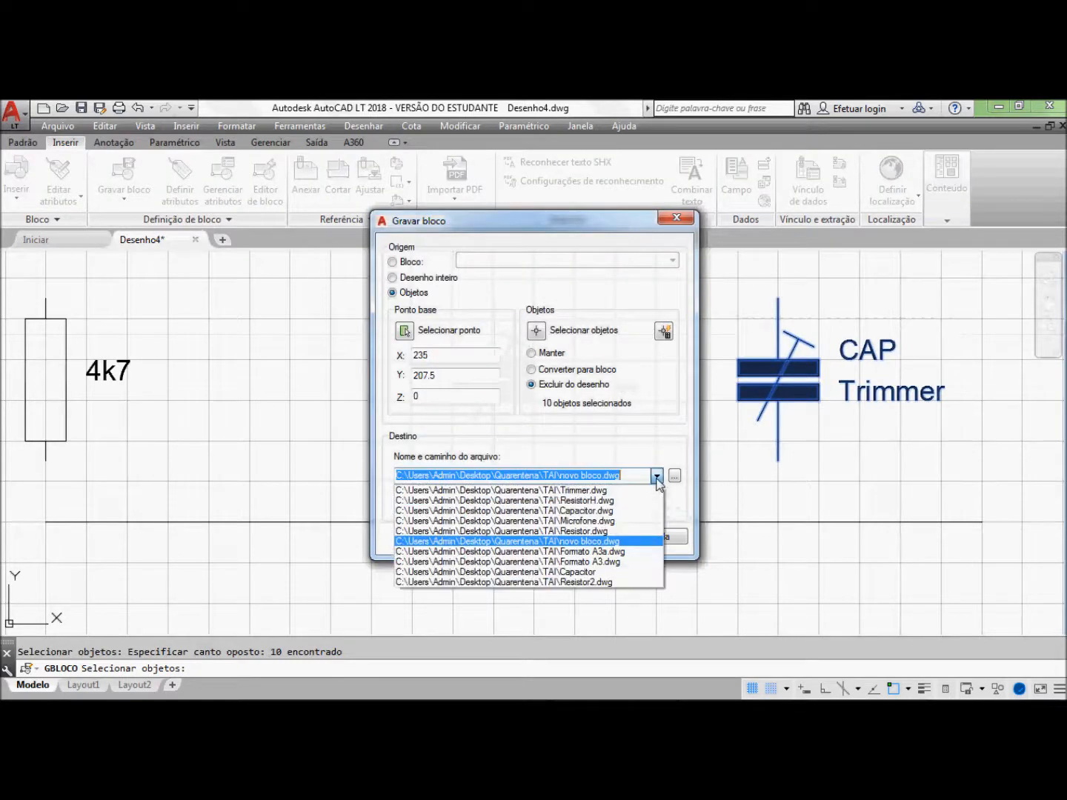
{"action": "left_click", "coordinate": [585, 491]}
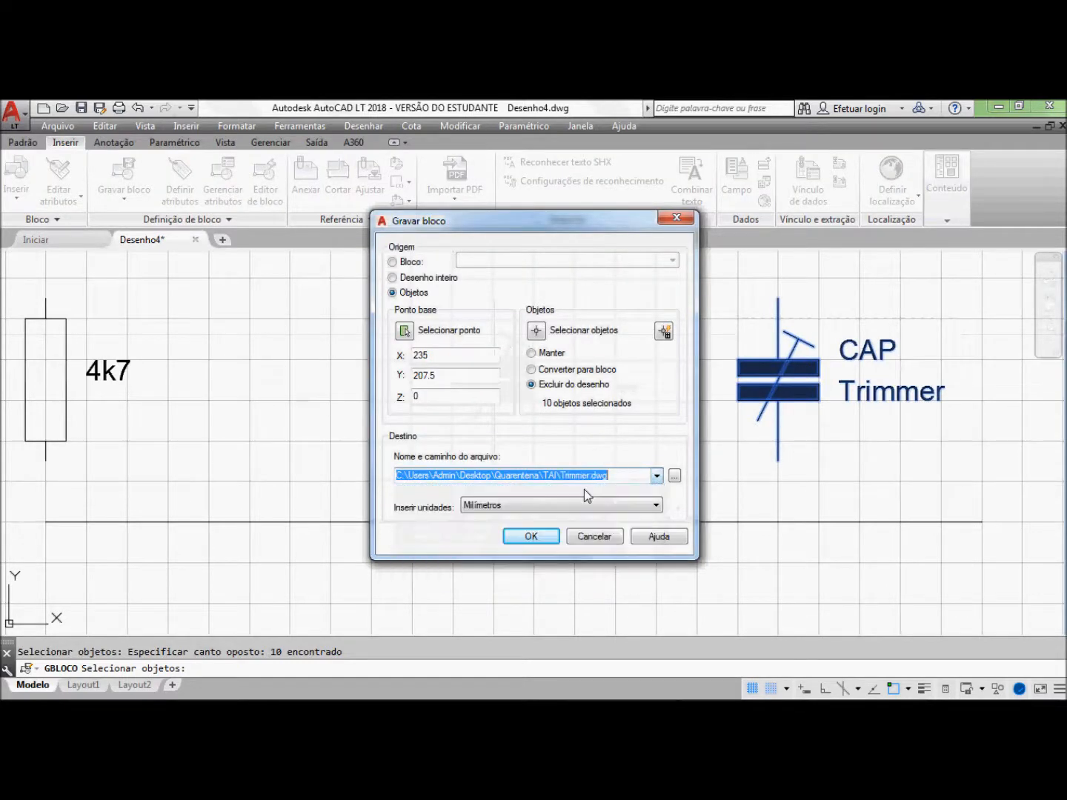
{"action": "left_click", "coordinate": [538, 544]}
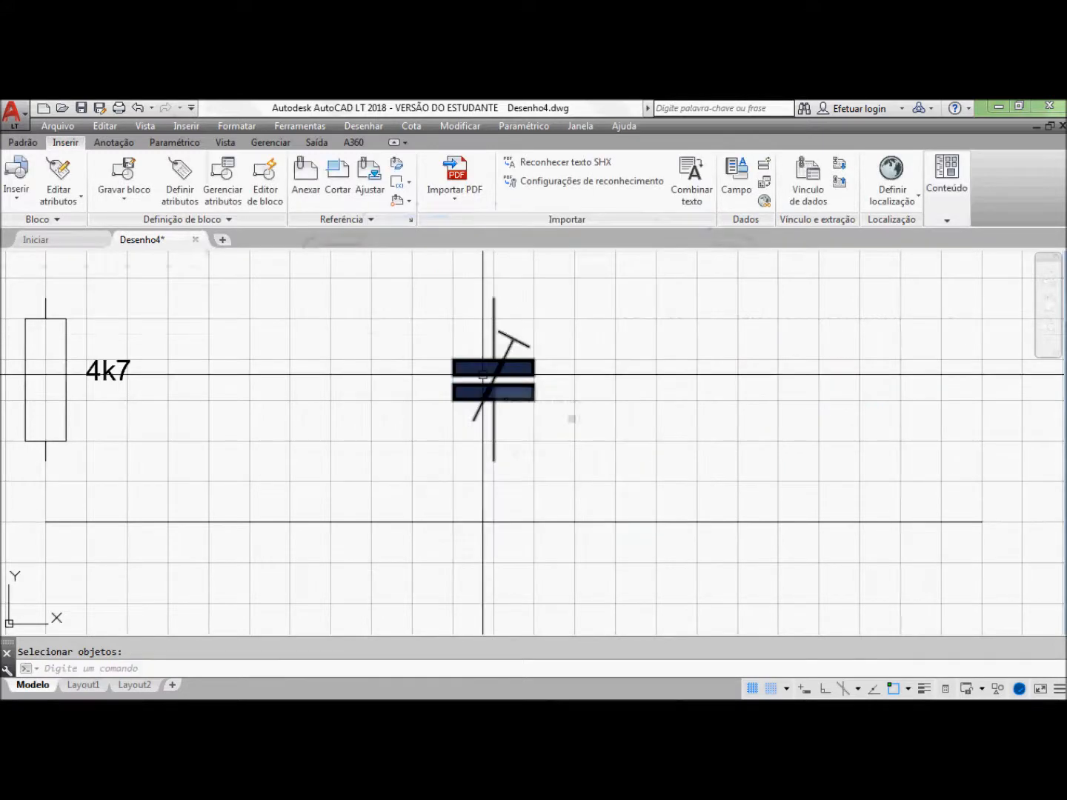
Step: Load the Trimmer.dwg file from the TAI folder for block insertion at scale 1 and rotation 0, with the insertion point specified on screen
{"action": "left_click", "coordinate": [14, 182]}
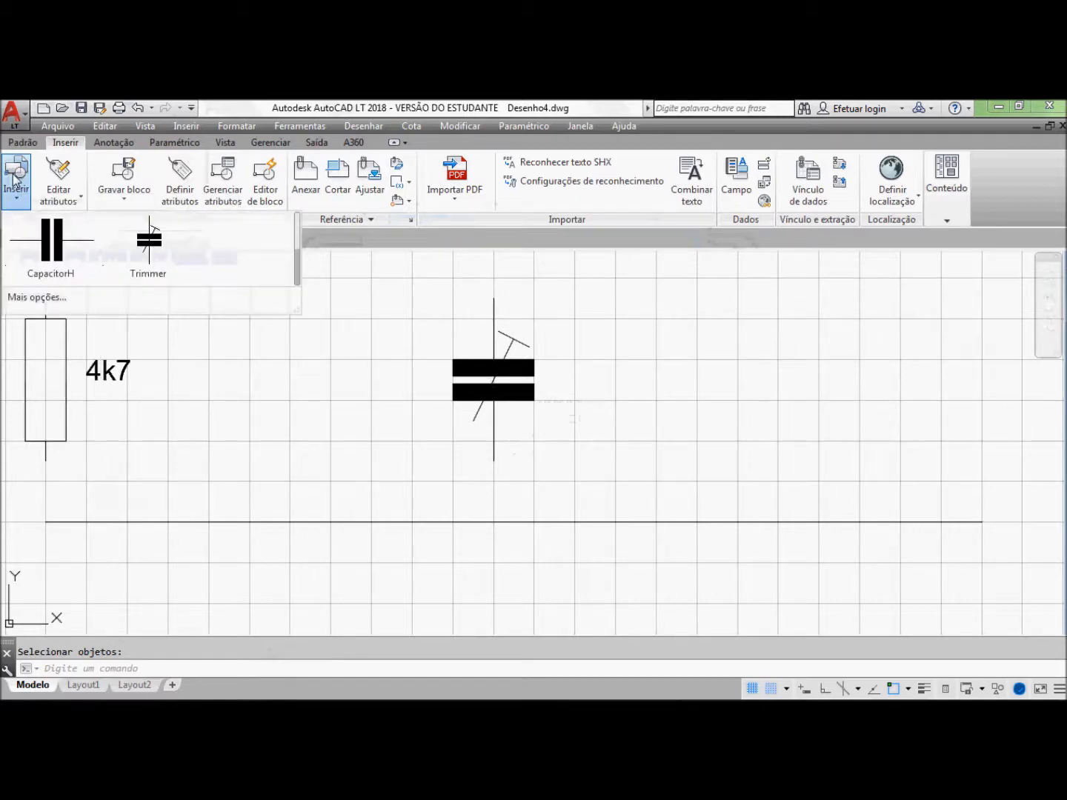
{"action": "left_click", "coordinate": [25, 298]}
{"action": "left_click", "coordinate": [638, 294]}
{"action": "left_click", "coordinate": [683, 299]}
{"action": "left_click", "coordinate": [684, 299]}
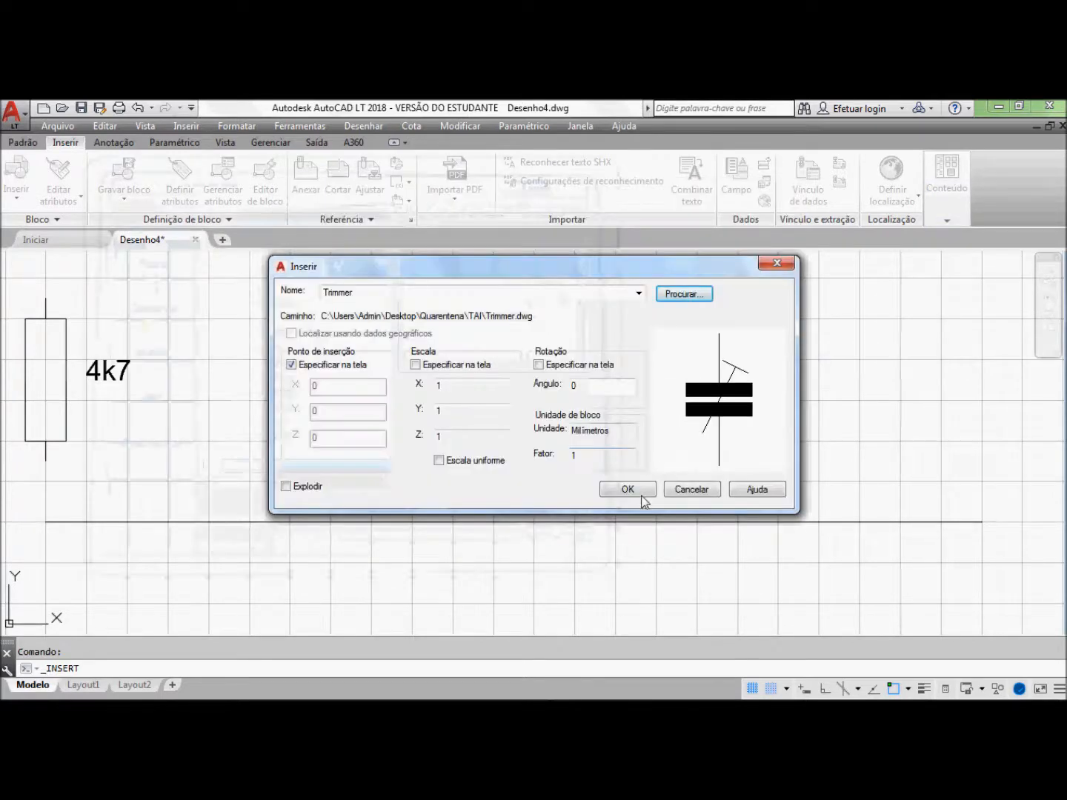
{"action": "left_click", "coordinate": [628, 490]}
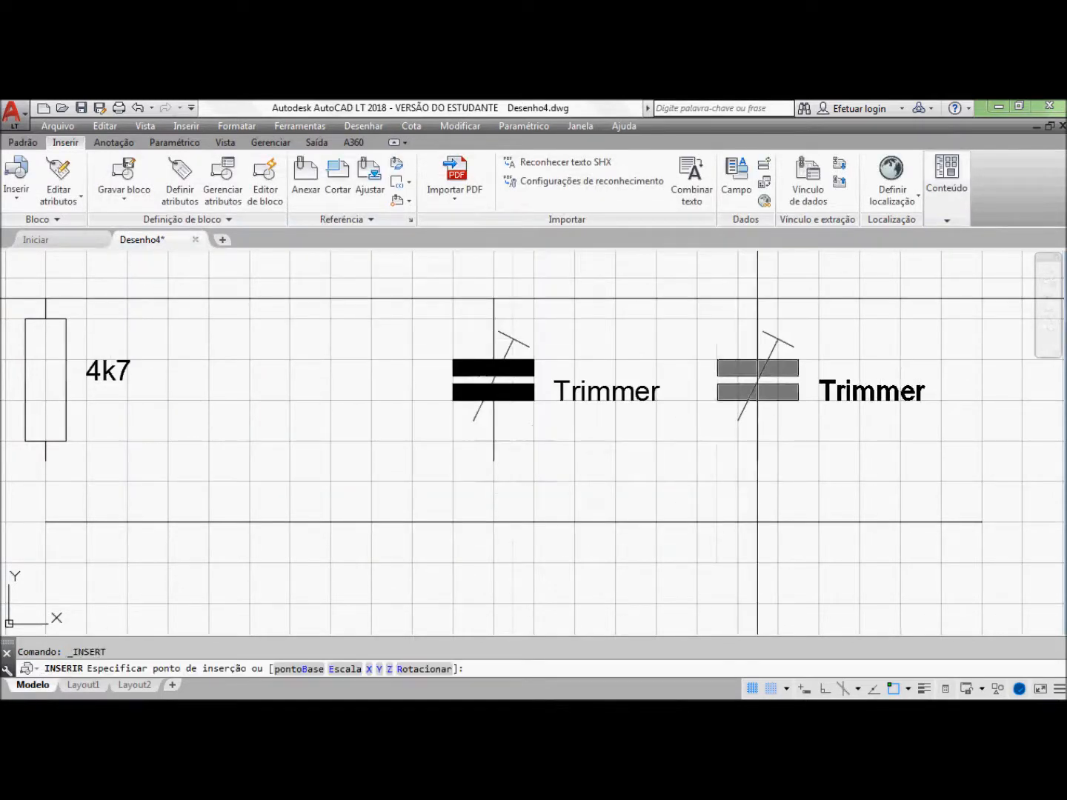
Step: Place the Trimmer block in the empty area beside the existing trimmer and set its Valor da capacitância to 345234
{"action": "left_click", "coordinate": [757, 299]}
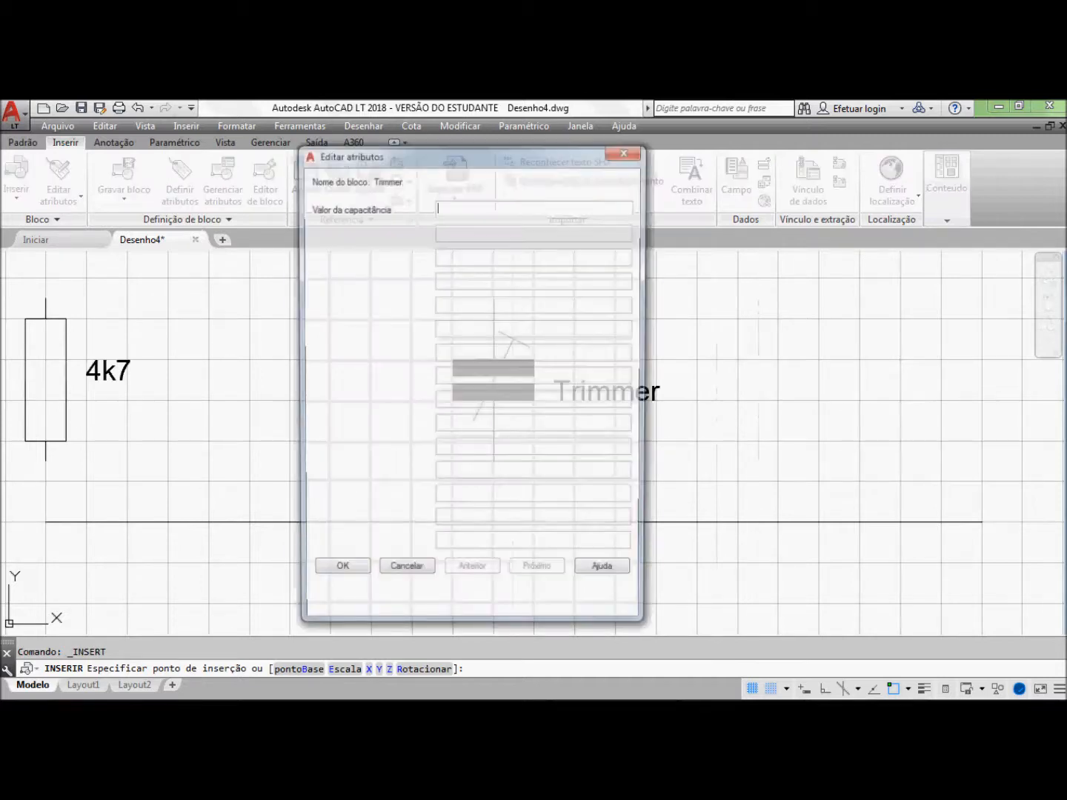
{"action": "type", "text": "345234"}
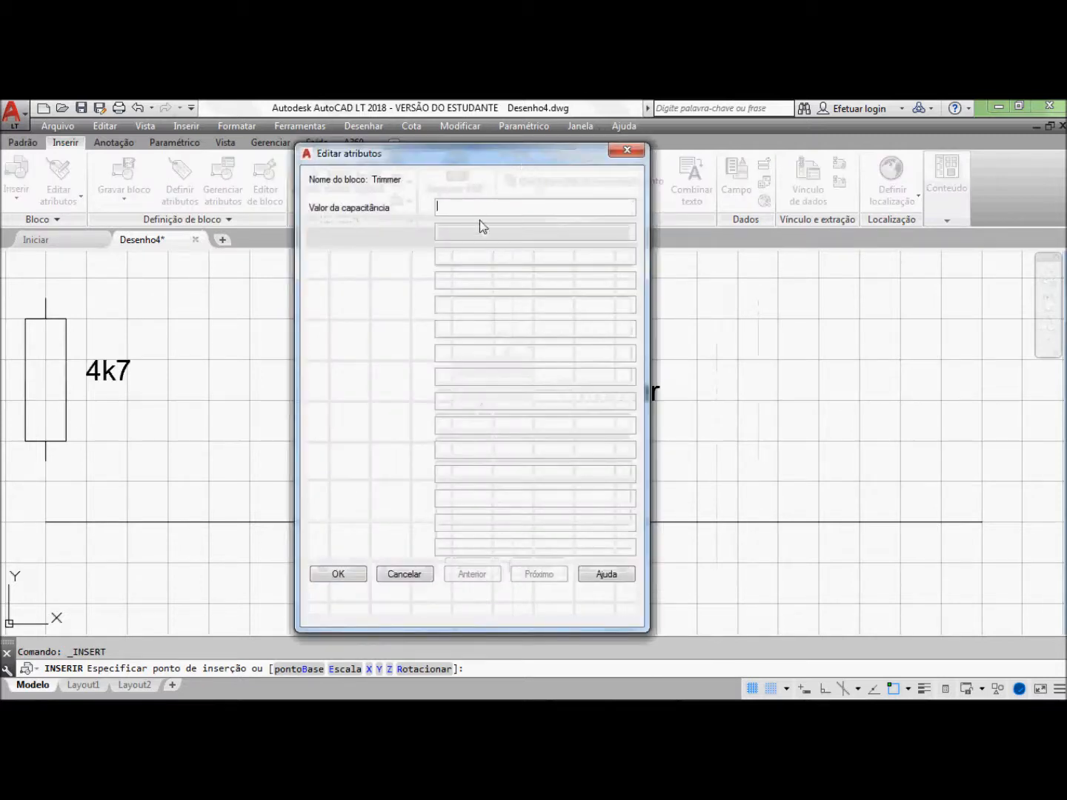
{"action": "left_click", "coordinate": [326, 578]}
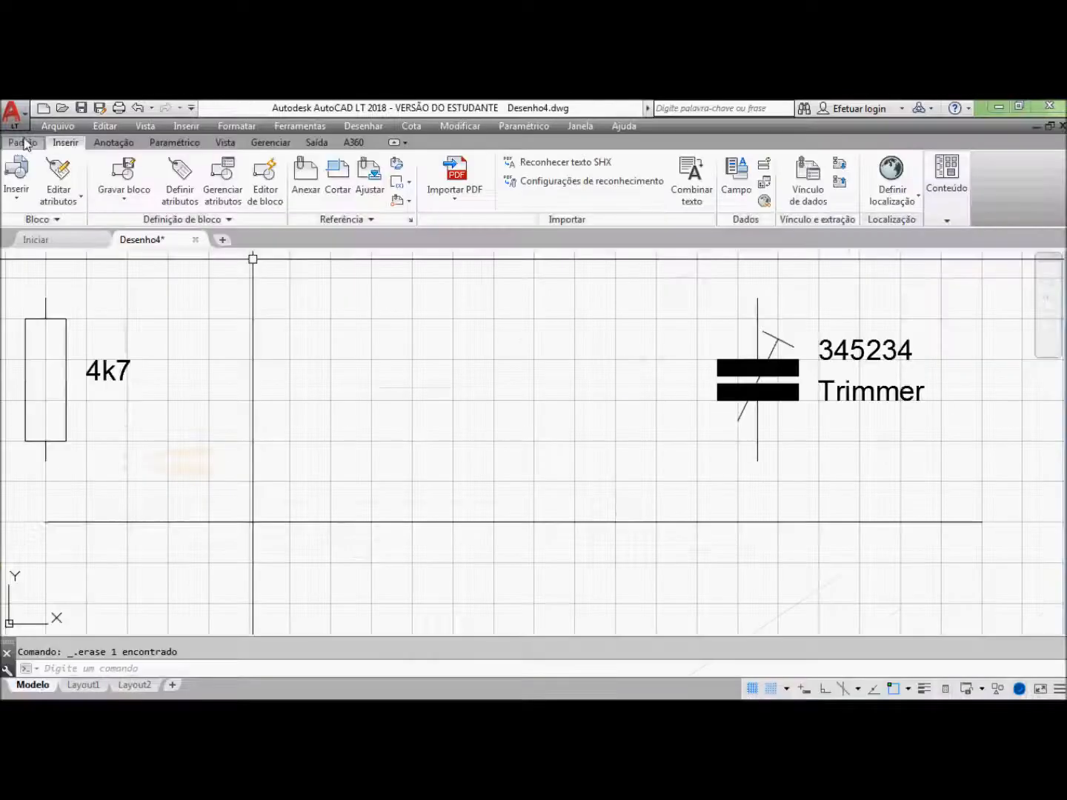
Step: Draw three touching circles of radius 2.5 stacked vertically in the empty area between the 4k7 resistor and the trimmer
{"action": "left_click", "coordinate": [23, 143]}
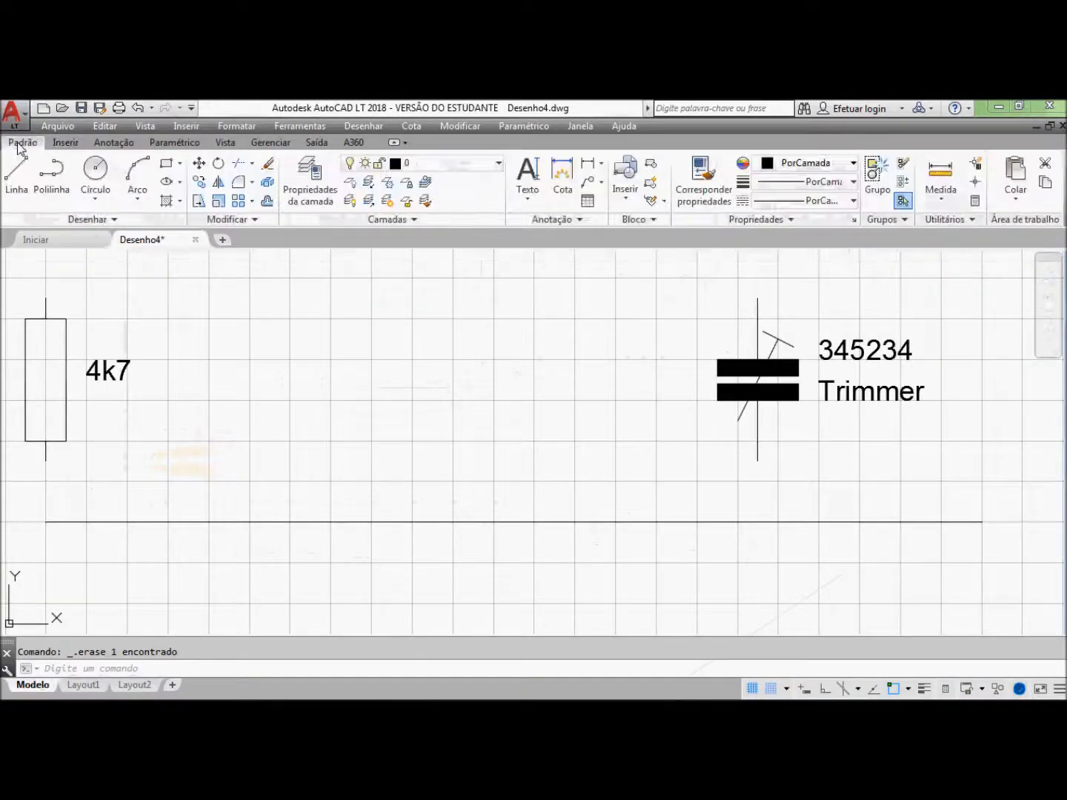
{"action": "left_click", "coordinate": [95, 178]}
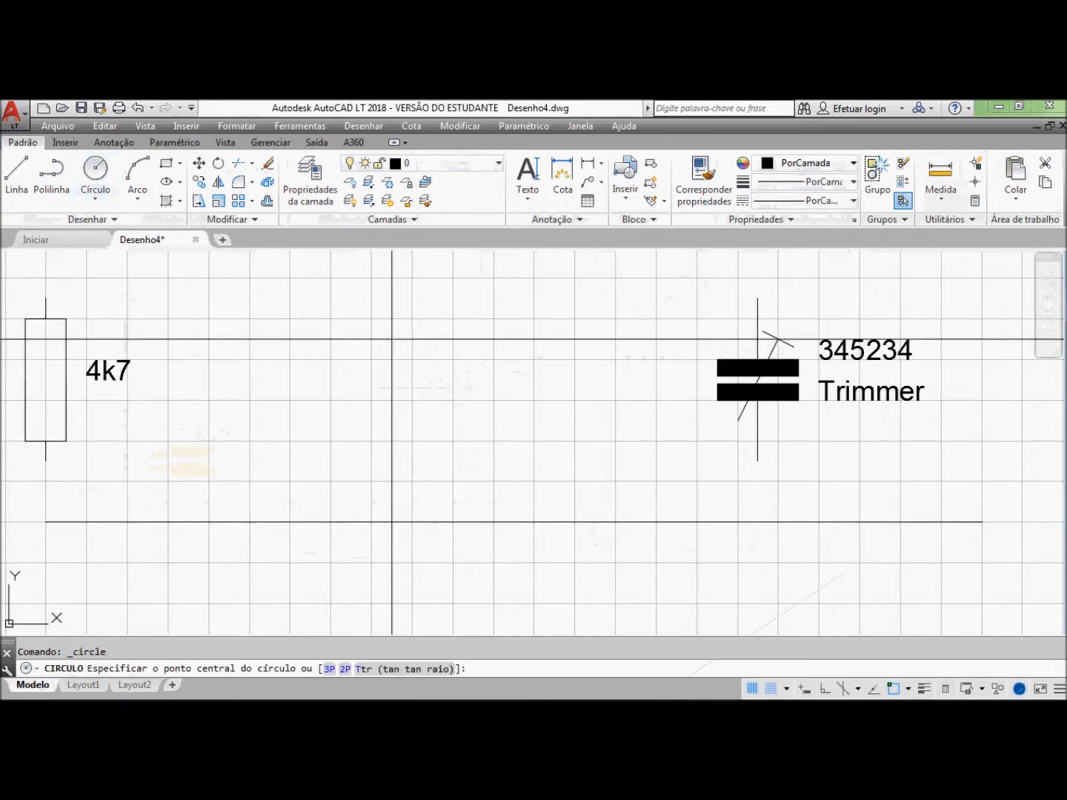
{"action": "left_click", "coordinate": [392, 339]}
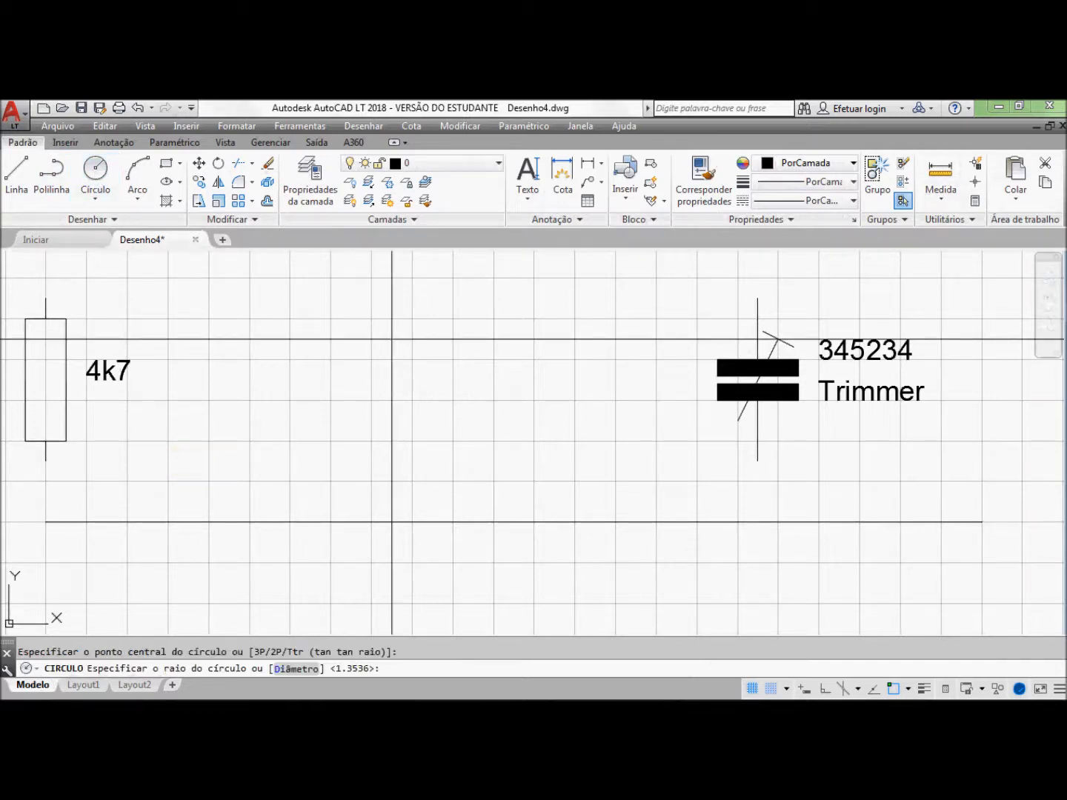
{"action": "left_click", "coordinate": [413, 340]}
{"action": "key", "text": "Return"}
{"action": "left_click", "coordinate": [392, 379]}
{"action": "left_click", "coordinate": [411, 378]}
{"action": "key", "text": "Return"}
{"action": "left_click", "coordinate": [392, 420]}
{"action": "left_click", "coordinate": [410, 424]}
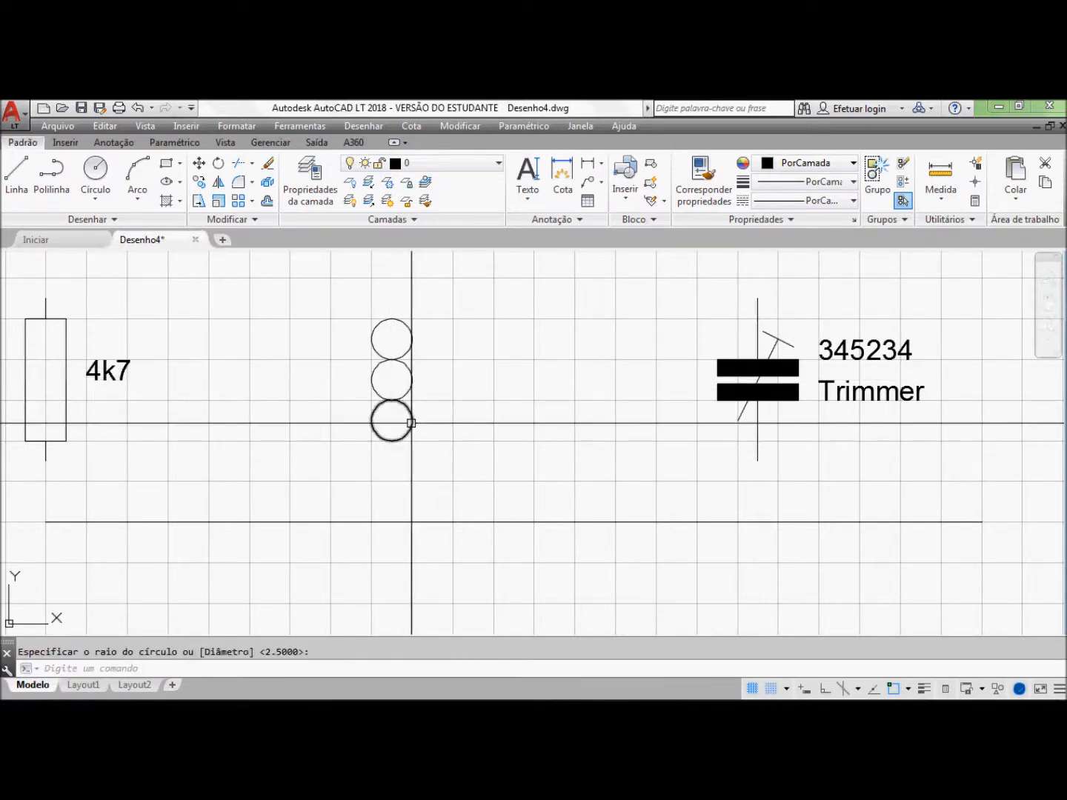
Step: Draw a vertical line through the centres of the three circles, extending half a grid square beyond the stack at each end
{"action": "left_click", "coordinate": [17, 175]}
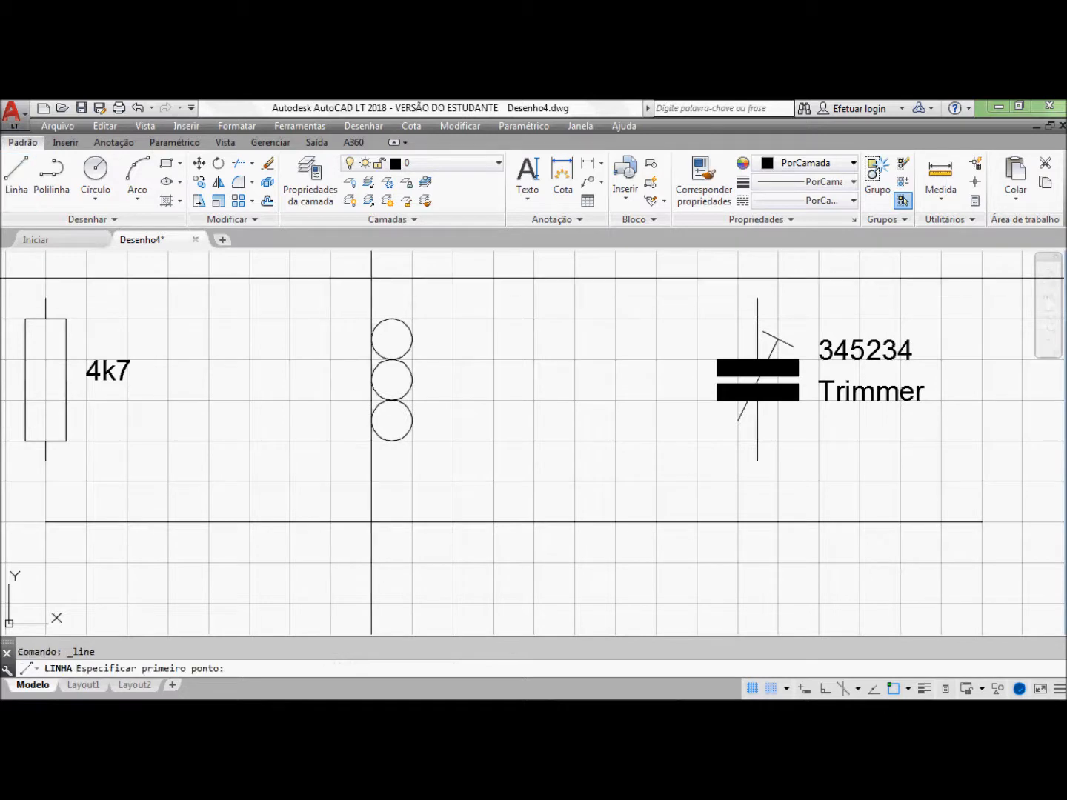
{"action": "left_click", "coordinate": [391, 299]}
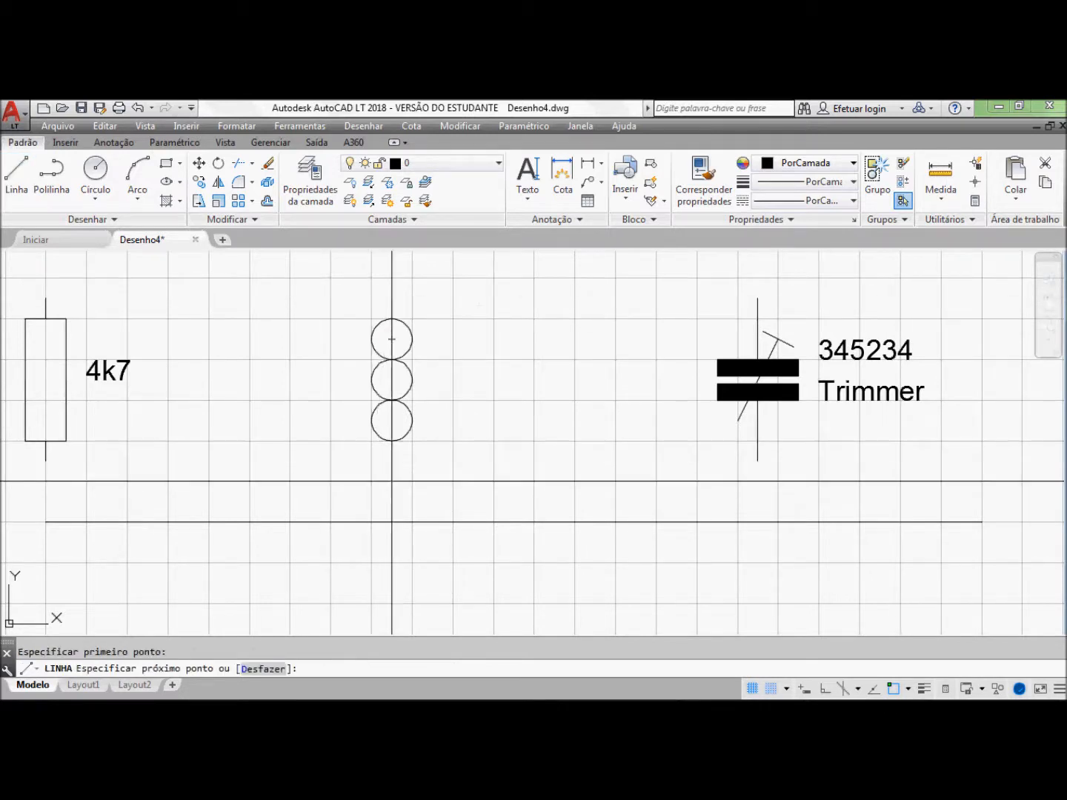
{"action": "left_click", "coordinate": [391, 461]}
{"action": "key", "text": "Return"}
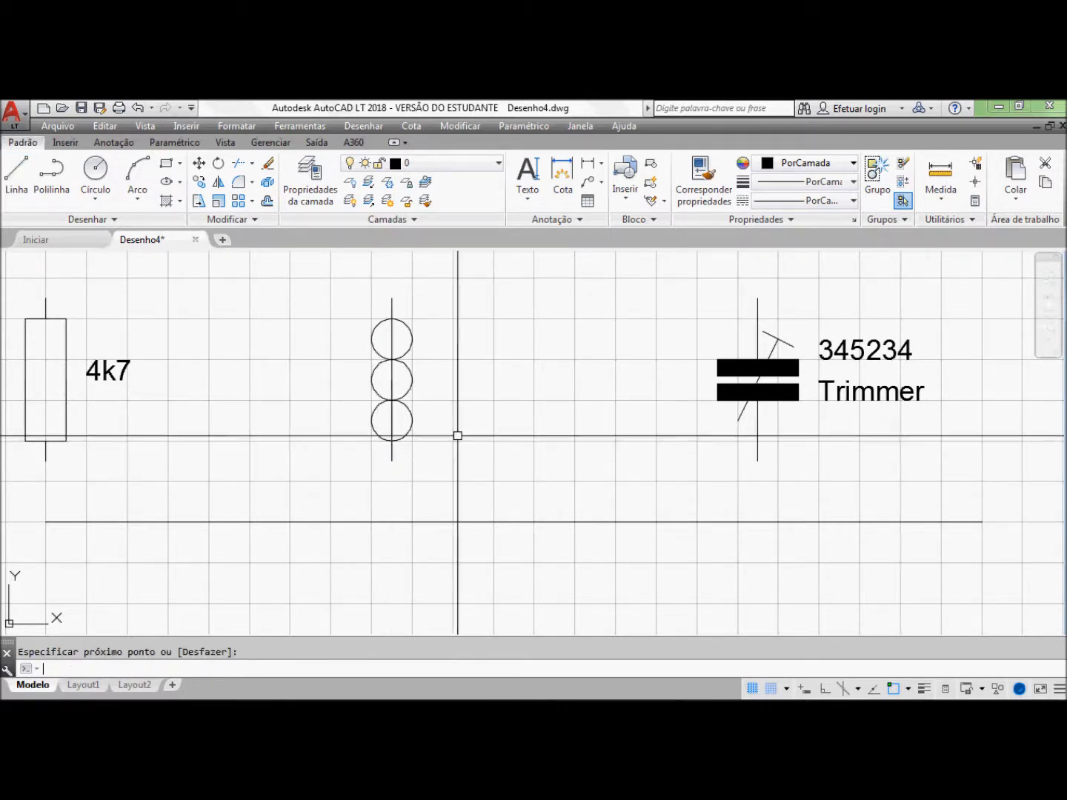
Step: Draw a horizontal line through the tangent point of the middle and lower circles, extending further beyond their right side
{"action": "key", "text": "Return"}
{"action": "left_click", "coordinate": [371, 400]}
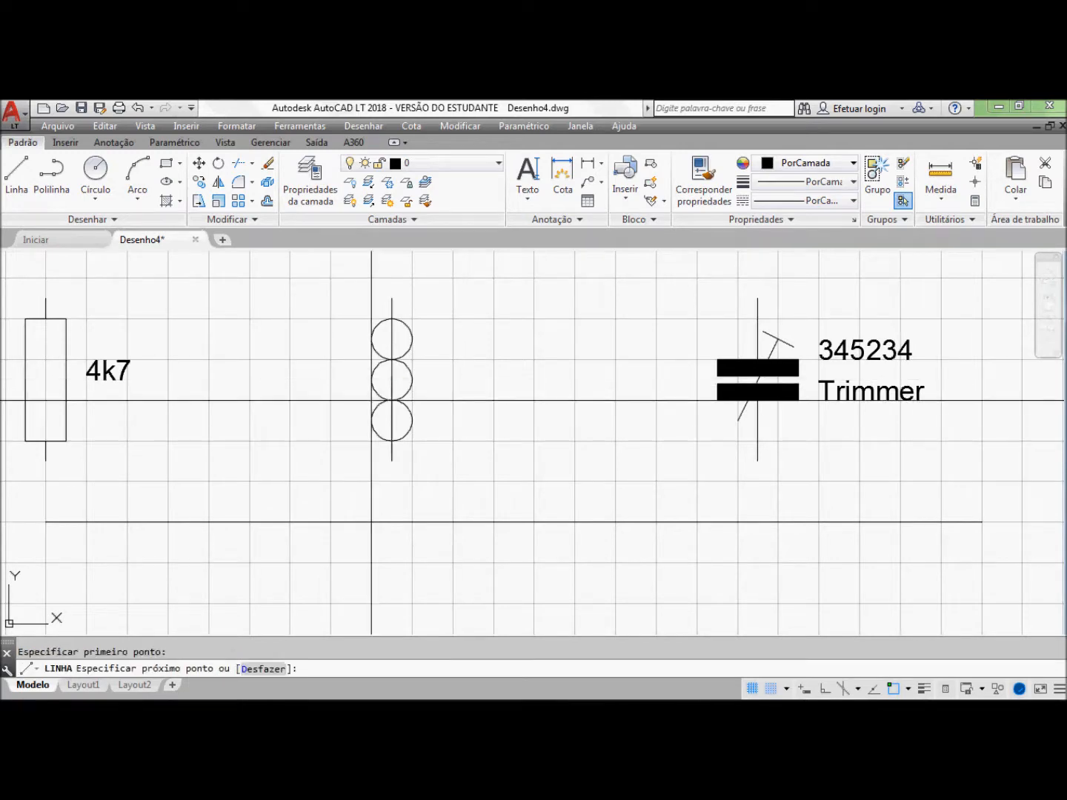
{"action": "left_click", "coordinate": [433, 400]}
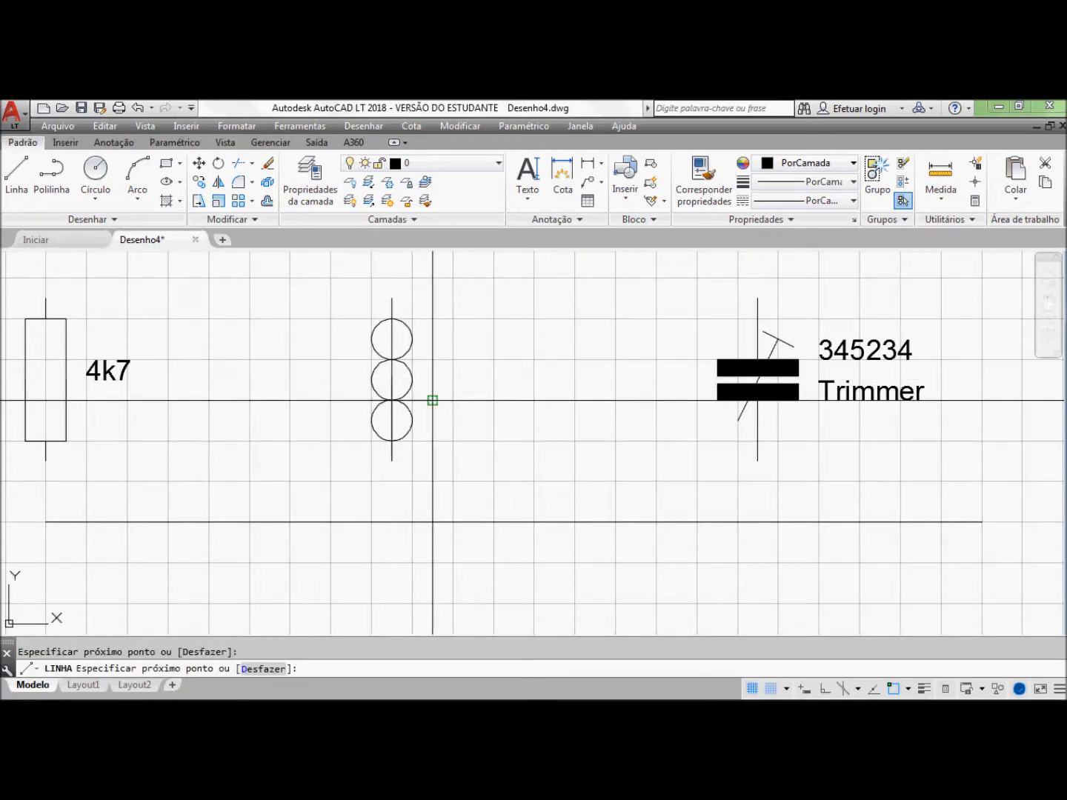
{"action": "key", "text": "Return"}
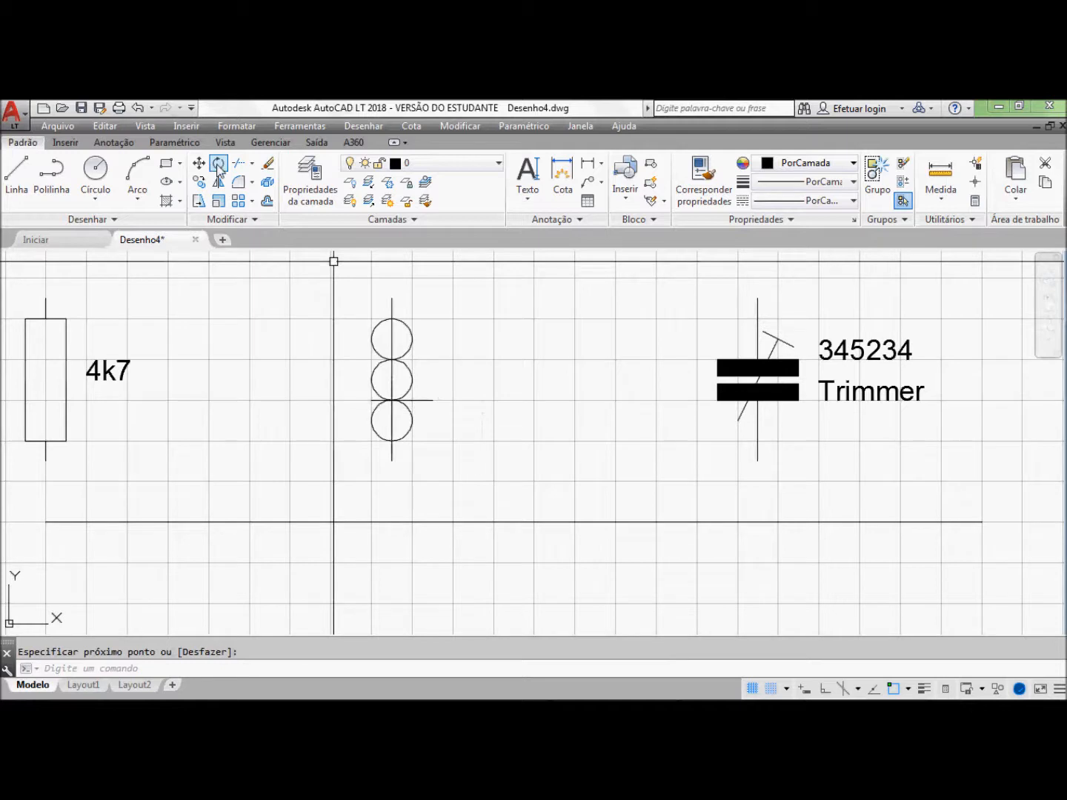
Step: Trim away the left halves of the three circles, the vertical line inside them and the left part of the horizontal line
{"action": "left_click", "coordinate": [238, 163]}
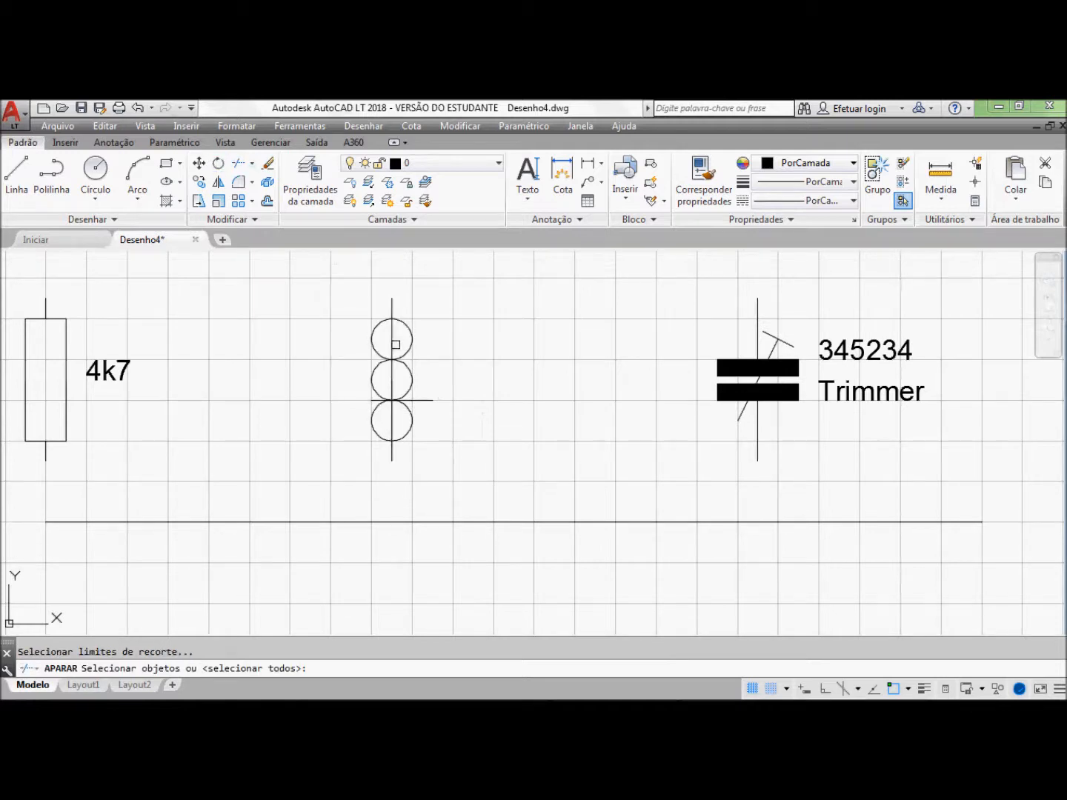
{"action": "left_click", "coordinate": [391, 345]}
{"action": "left_click", "coordinate": [405, 353]}
{"action": "left_click", "coordinate": [406, 364]}
{"action": "left_click", "coordinate": [413, 430]}
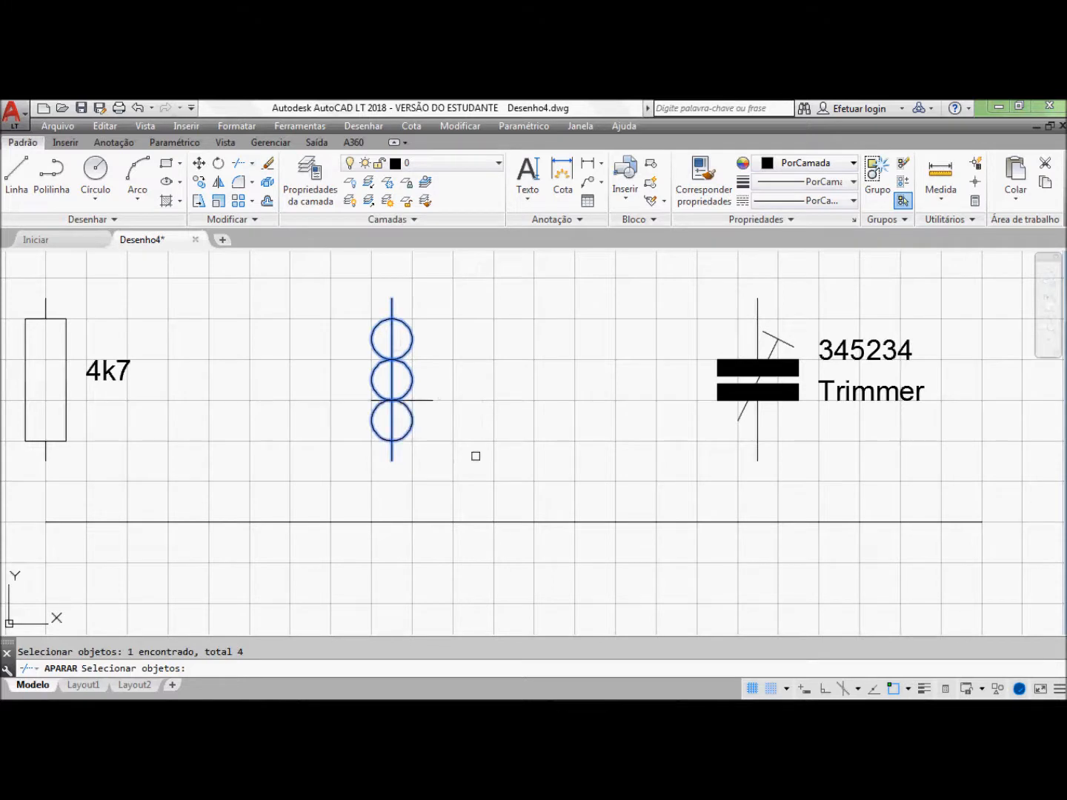
{"action": "key", "text": "Return"}
{"action": "left_click", "coordinate": [375, 335]}
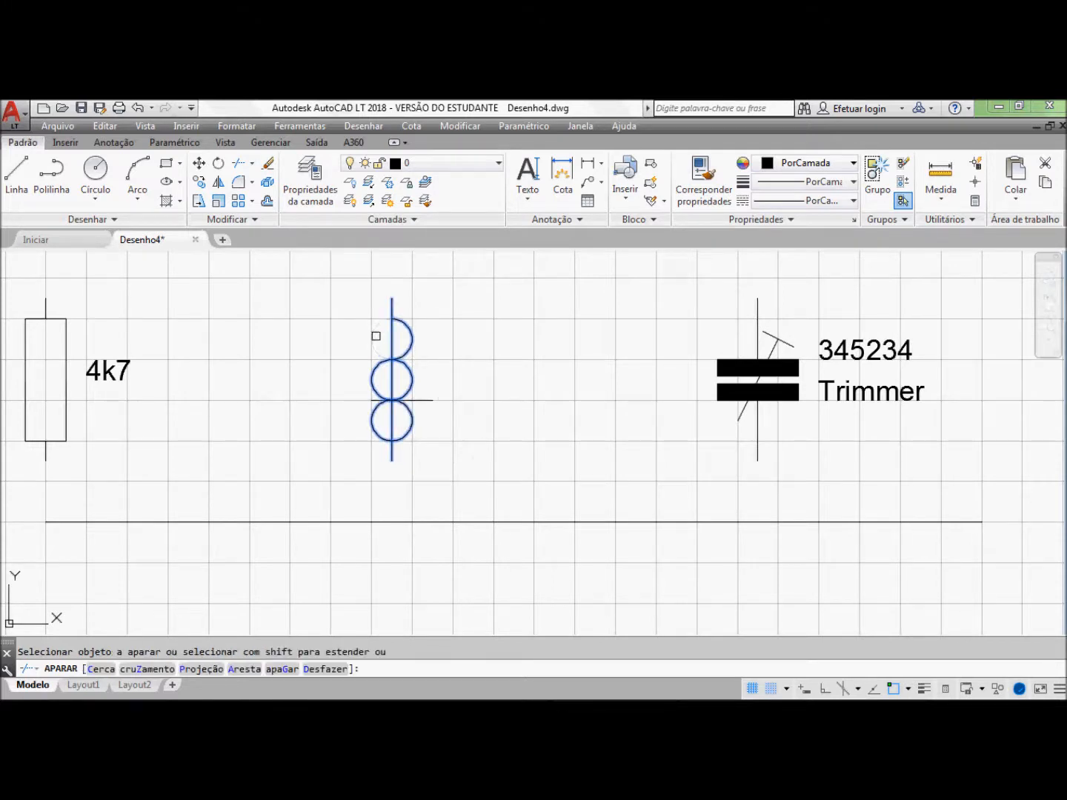
{"action": "left_click", "coordinate": [374, 369]}
{"action": "left_click", "coordinate": [377, 407]}
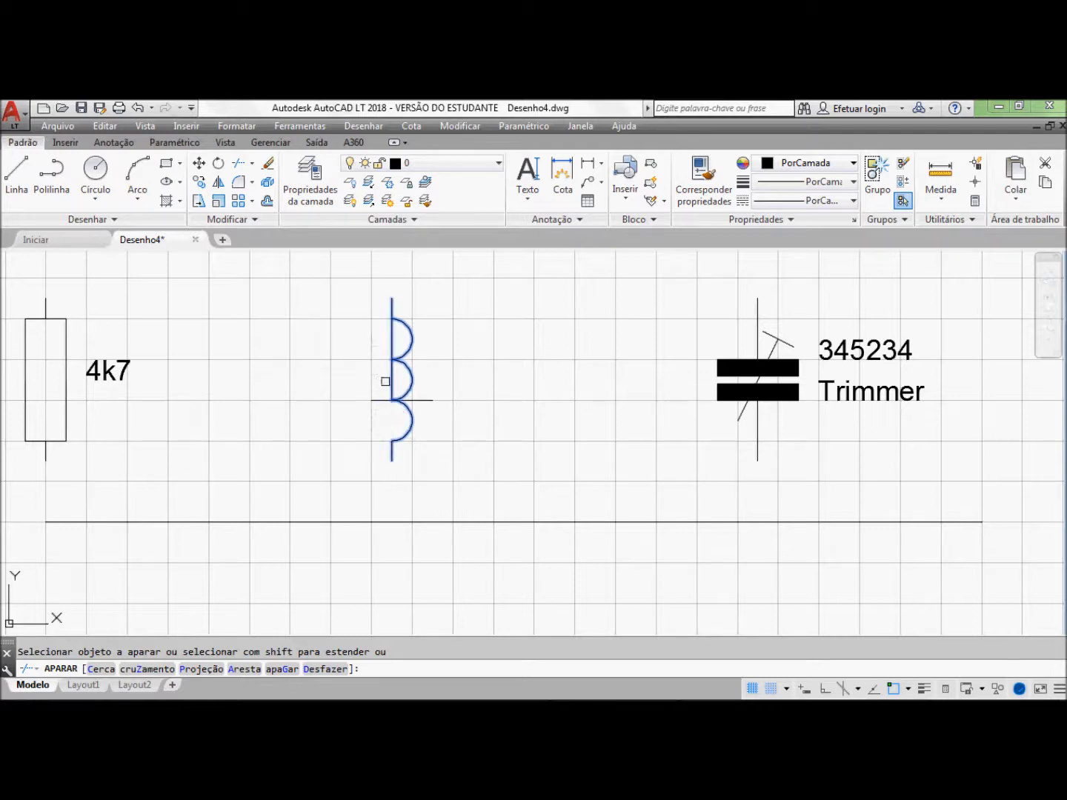
{"action": "left_click", "coordinate": [392, 341]}
{"action": "key", "text": "Escape"}
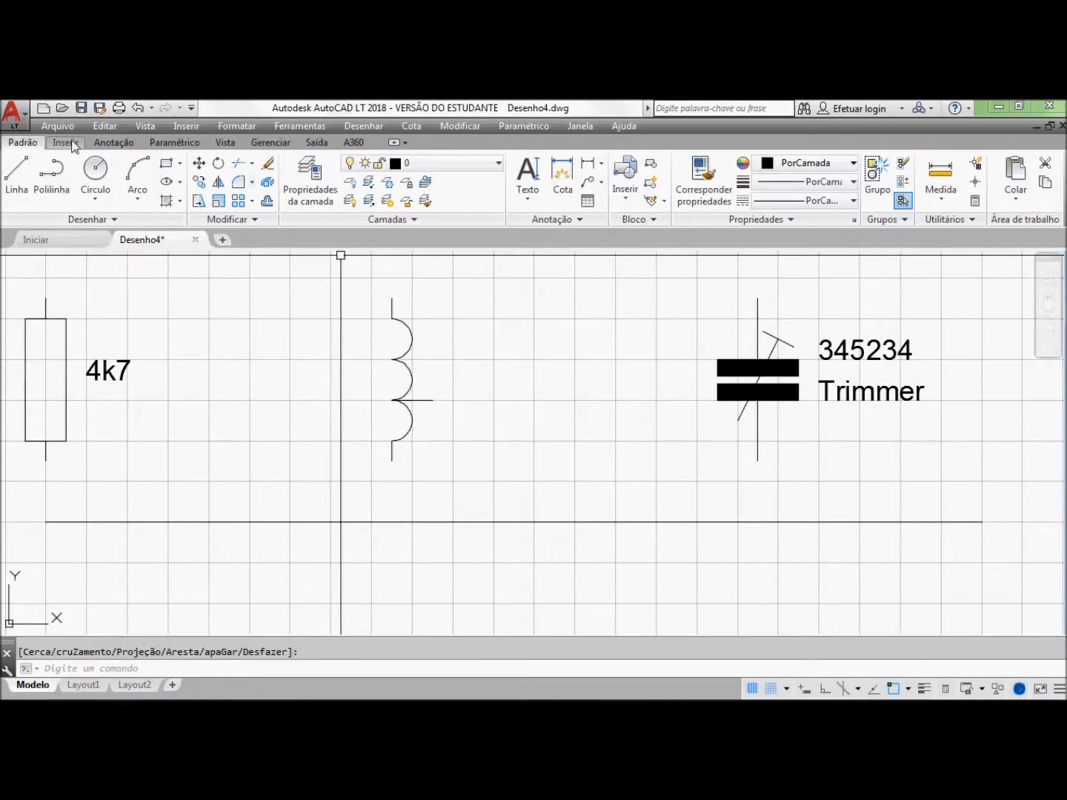
Step: Start writing the tapped inductor to a block file, with the upper lead's end as base point and the whole symbol as objects
{"action": "left_click", "coordinate": [65, 142]}
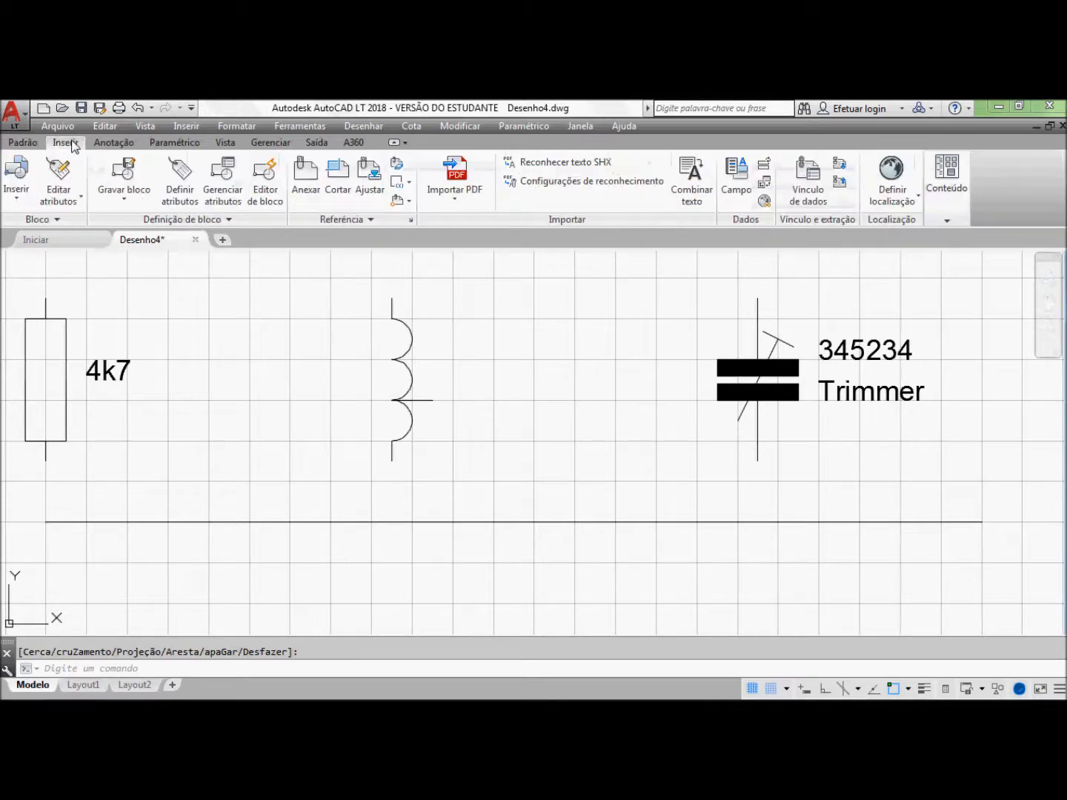
{"action": "left_click", "coordinate": [123, 197]}
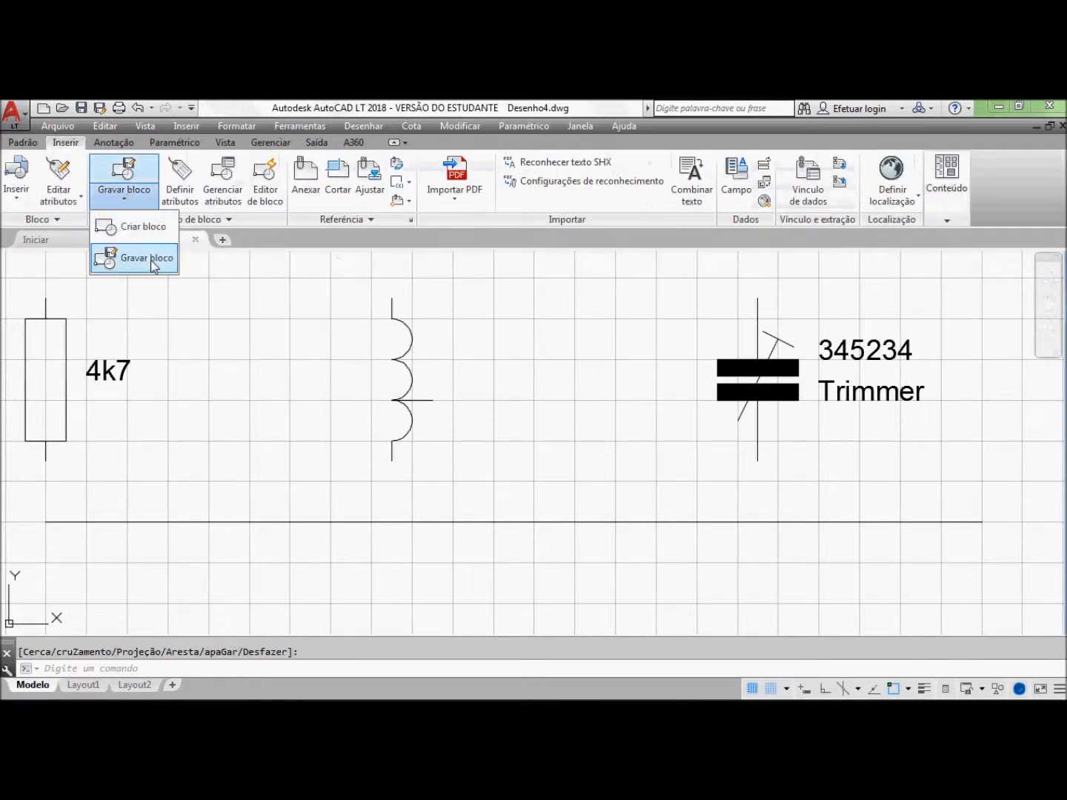
{"action": "left_click", "coordinate": [152, 261]}
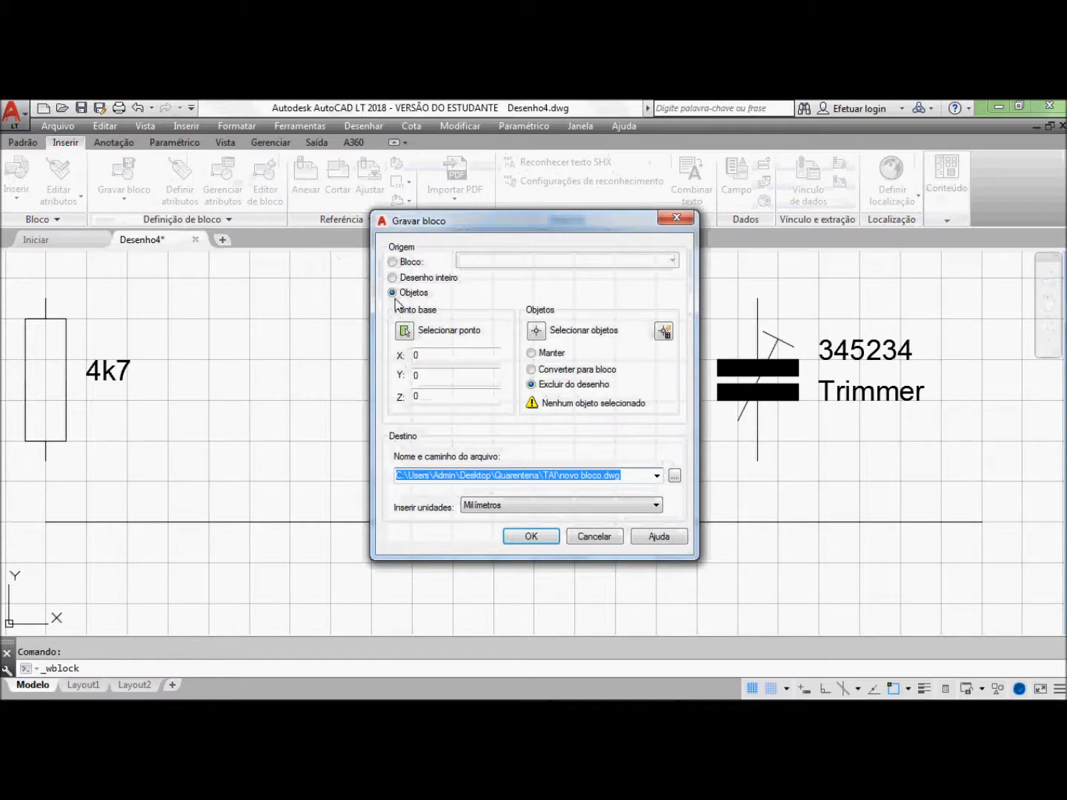
{"action": "left_click", "coordinate": [405, 331]}
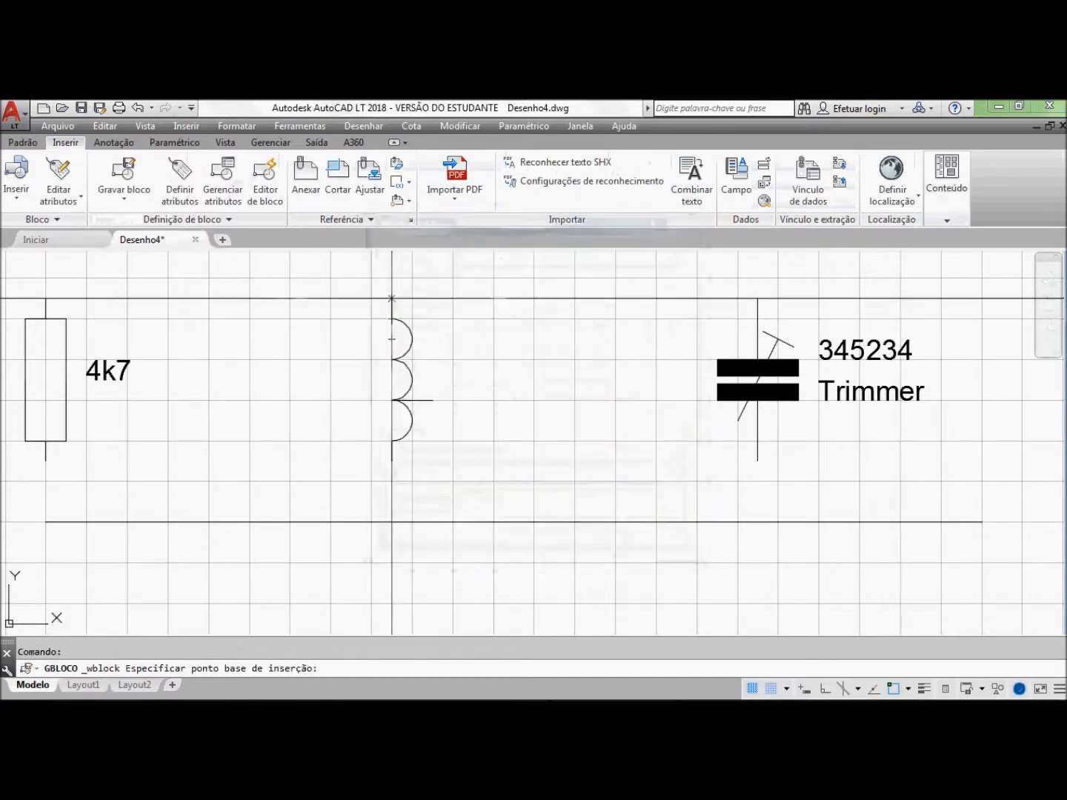
{"action": "left_click", "coordinate": [392, 298]}
{"action": "left_click", "coordinate": [536, 330]}
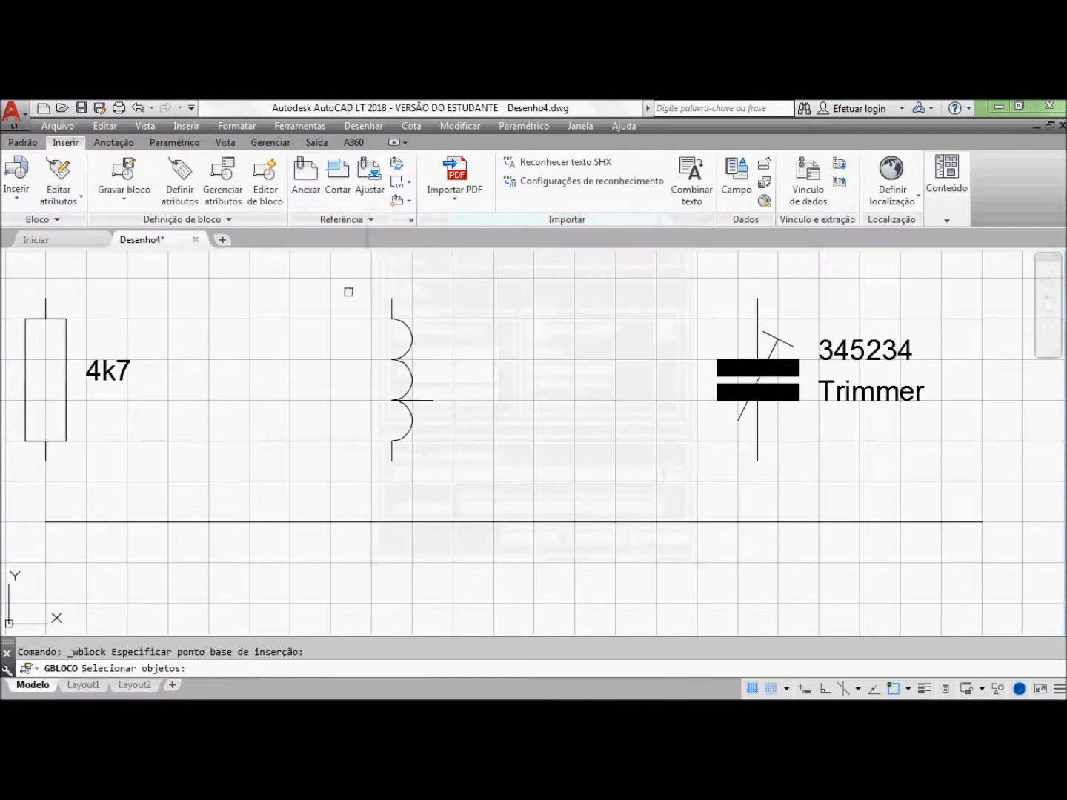
{"action": "left_click", "coordinate": [344, 293]}
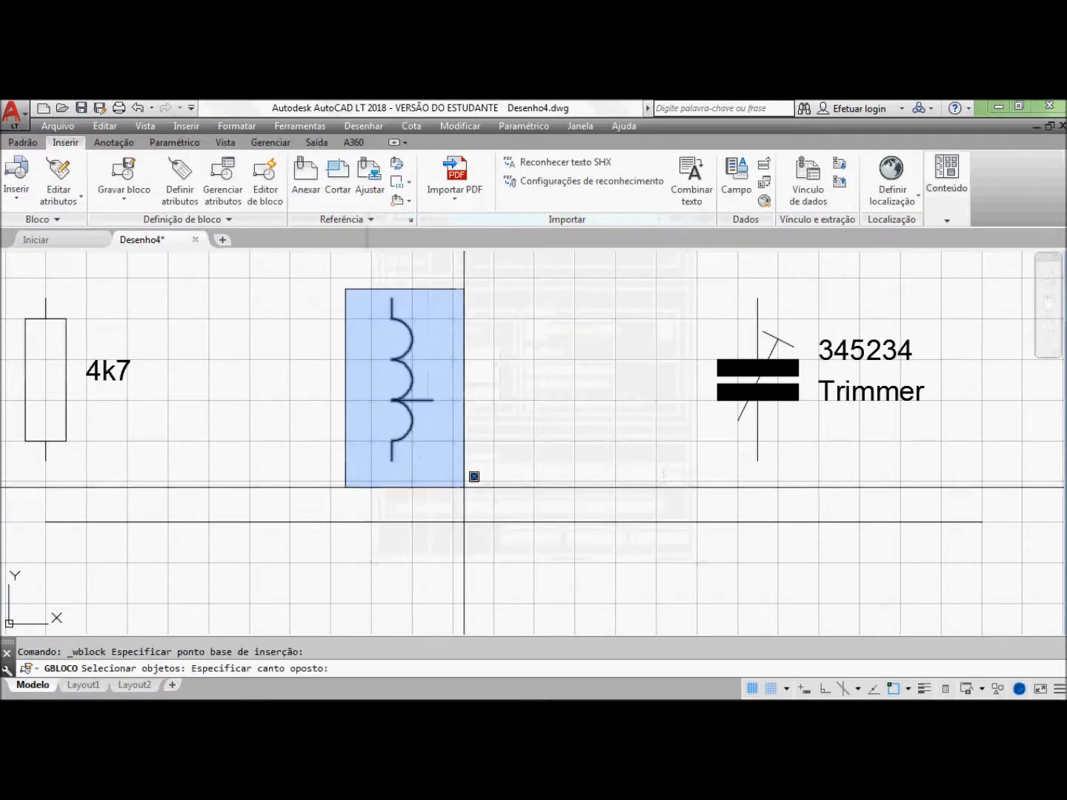
{"action": "left_click", "coordinate": [470, 485]}
{"action": "key", "text": "Return"}
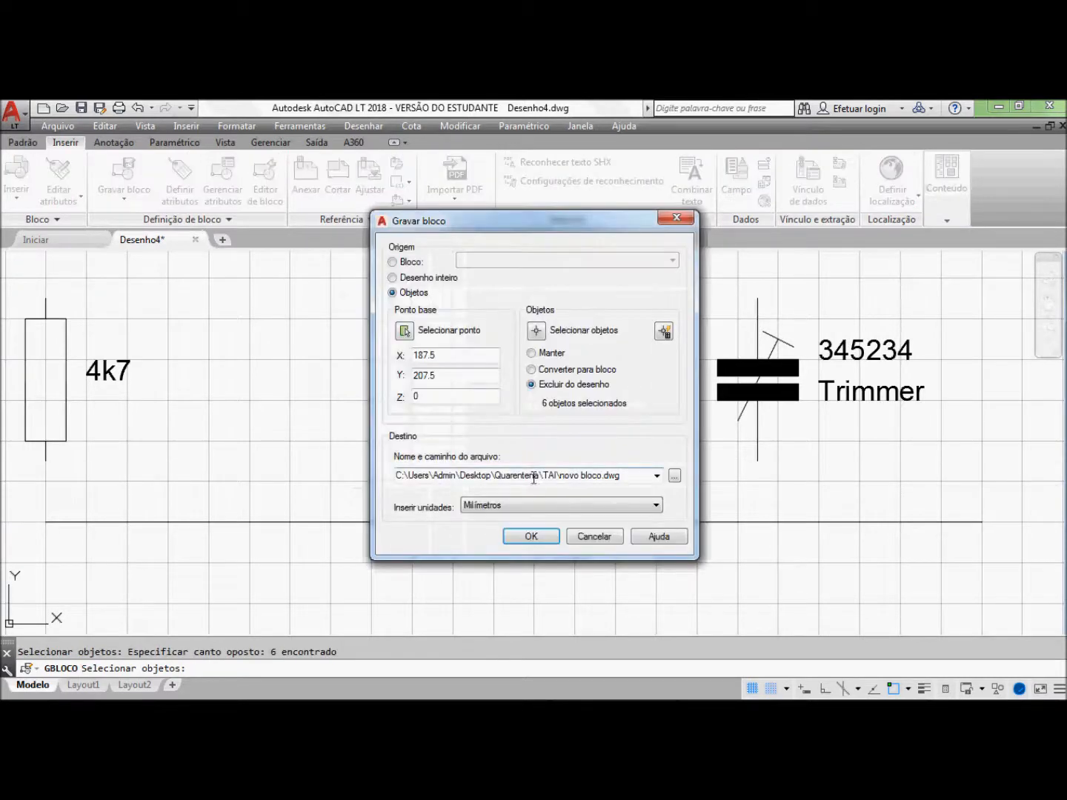
Step: Name the block file Bobina.dwg in the TAI folder and save it
{"action": "left_click", "coordinate": [560, 478]}
{"action": "left_click", "coordinate": [562, 478]}
{"action": "type", "text": "Bobim"}
{"action": "key", "text": "BackSpace"}
{"action": "type", "text": "na"}
{"action": "key", "text": "Delete"}
{"action": "key", "text": "Delete"}
{"action": "key", "text": "Delete"}
{"action": "key", "text": "Delete"}
{"action": "key", "text": "Delete"}
{"action": "key", "text": "Delete"}
{"action": "key", "text": "Delete"}
{"action": "key", "text": "Delete"}
{"action": "key", "text": "Delete"}
{"action": "key", "text": "Delete"}
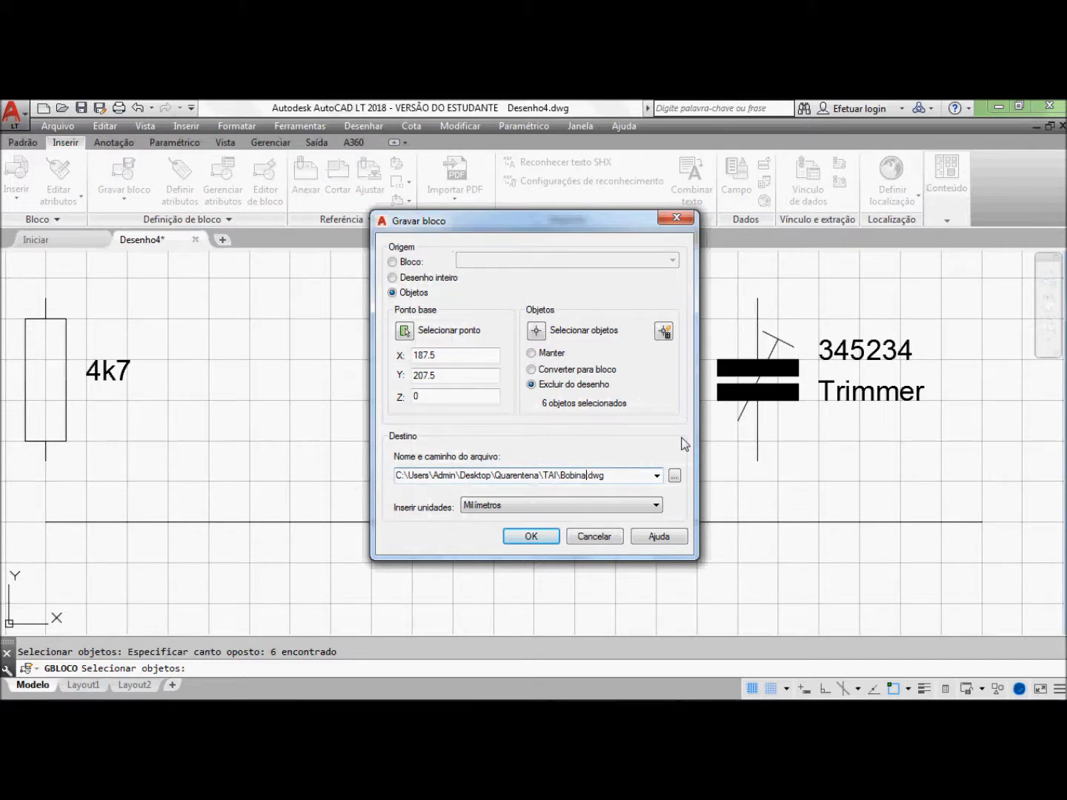
{"action": "left_click", "coordinate": [531, 537]}
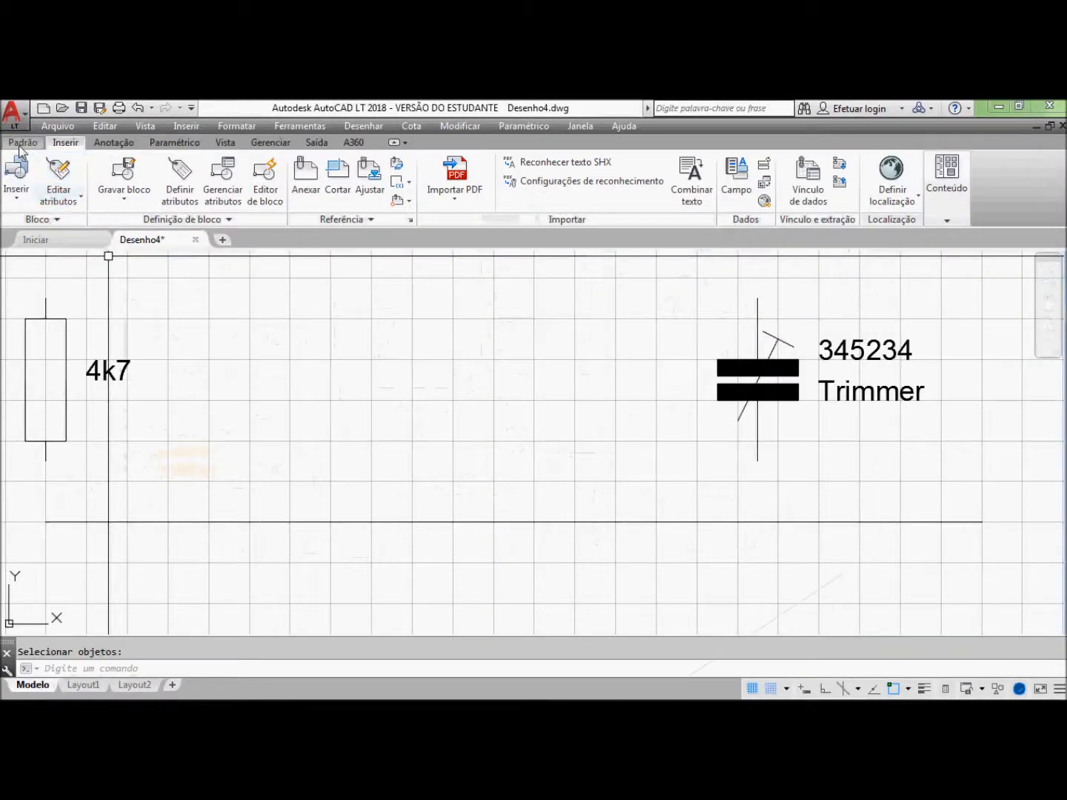
Step: Draw a V from two lines, one grid square wide and half a square deep, between the 4k7 resistor and the trimmer
{"action": "left_click", "coordinate": [23, 145]}
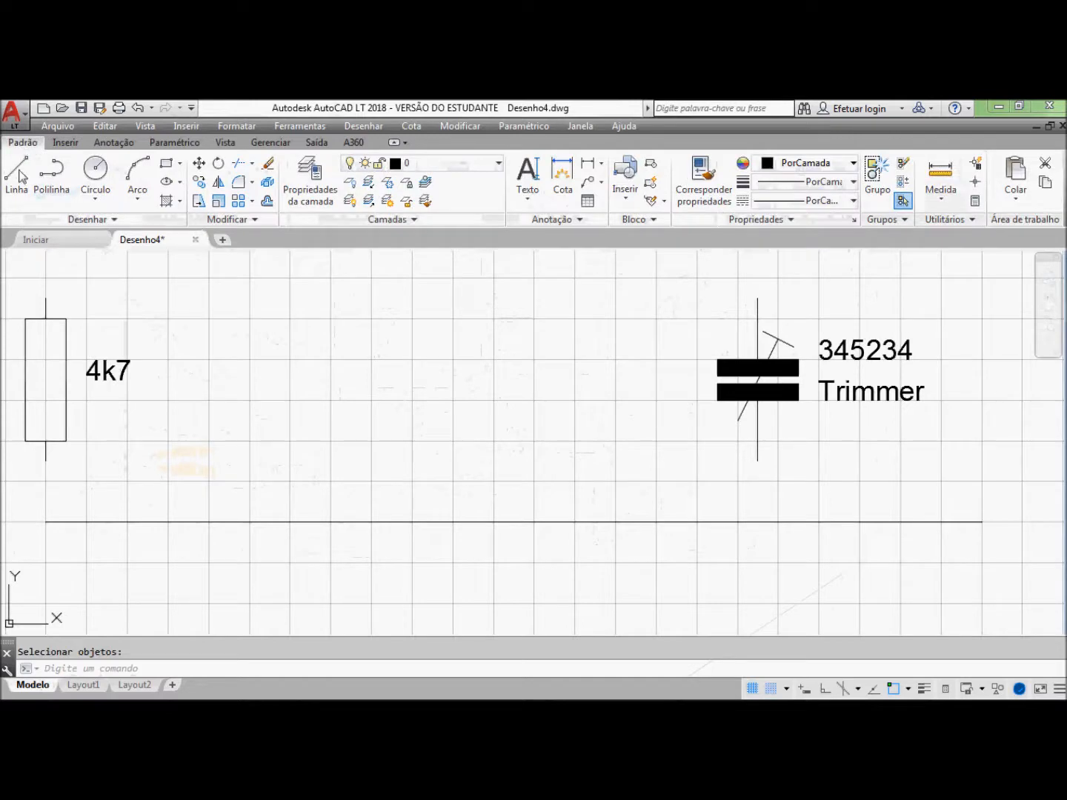
{"action": "left_click", "coordinate": [17, 172]}
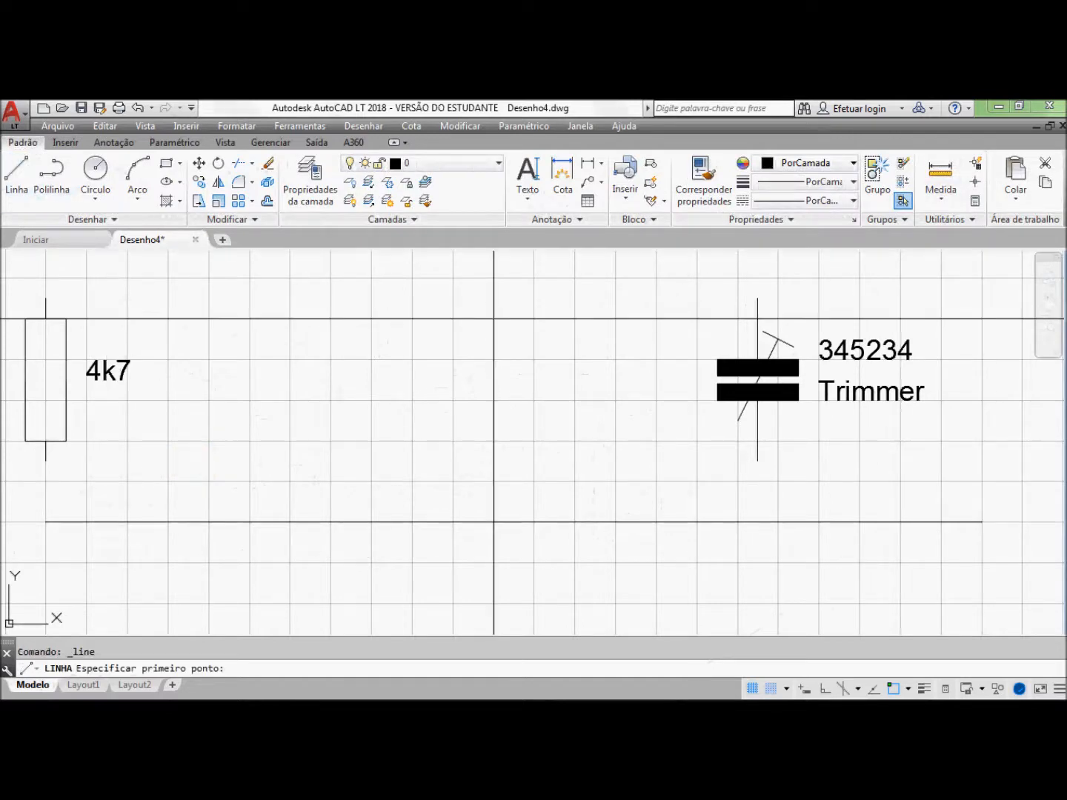
{"action": "left_click", "coordinate": [495, 299]}
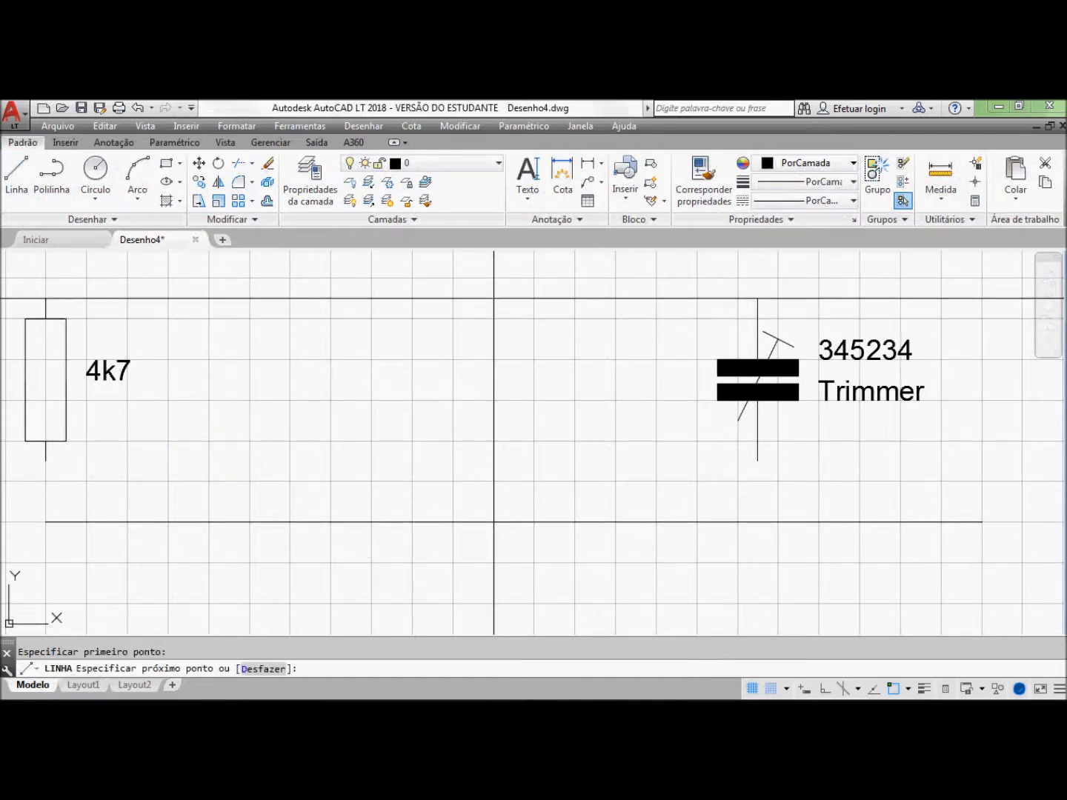
{"action": "left_click", "coordinate": [514, 319]}
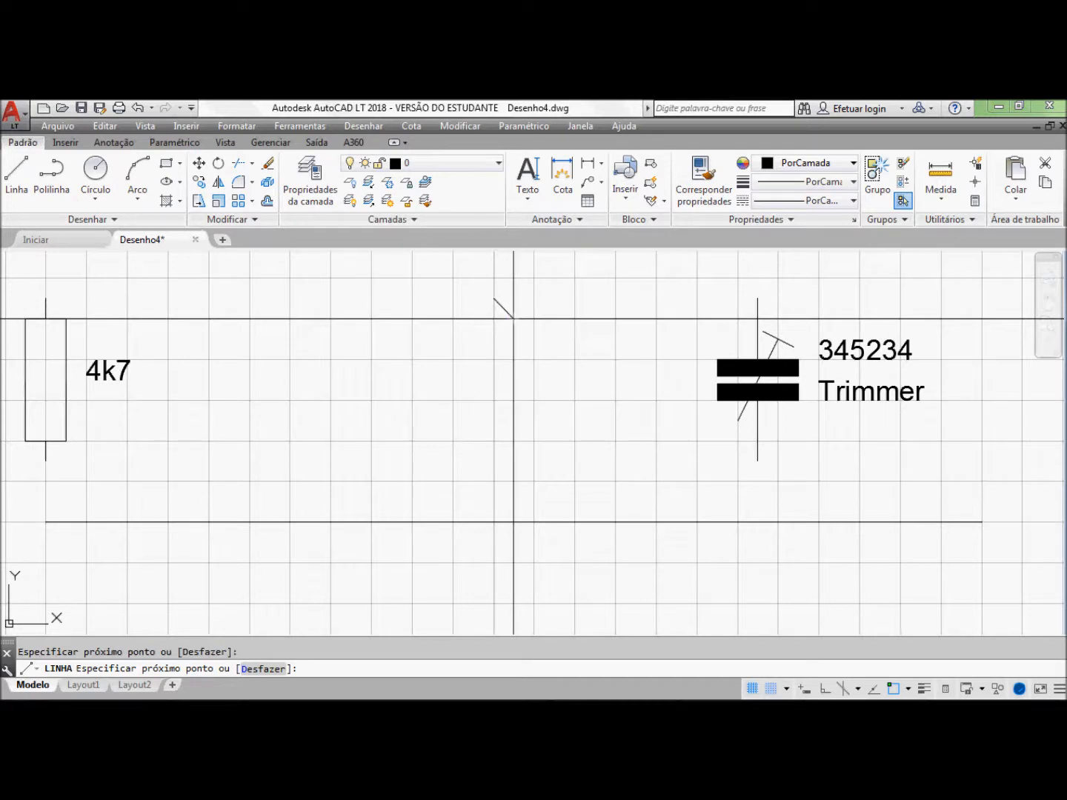
{"action": "left_click", "coordinate": [534, 298]}
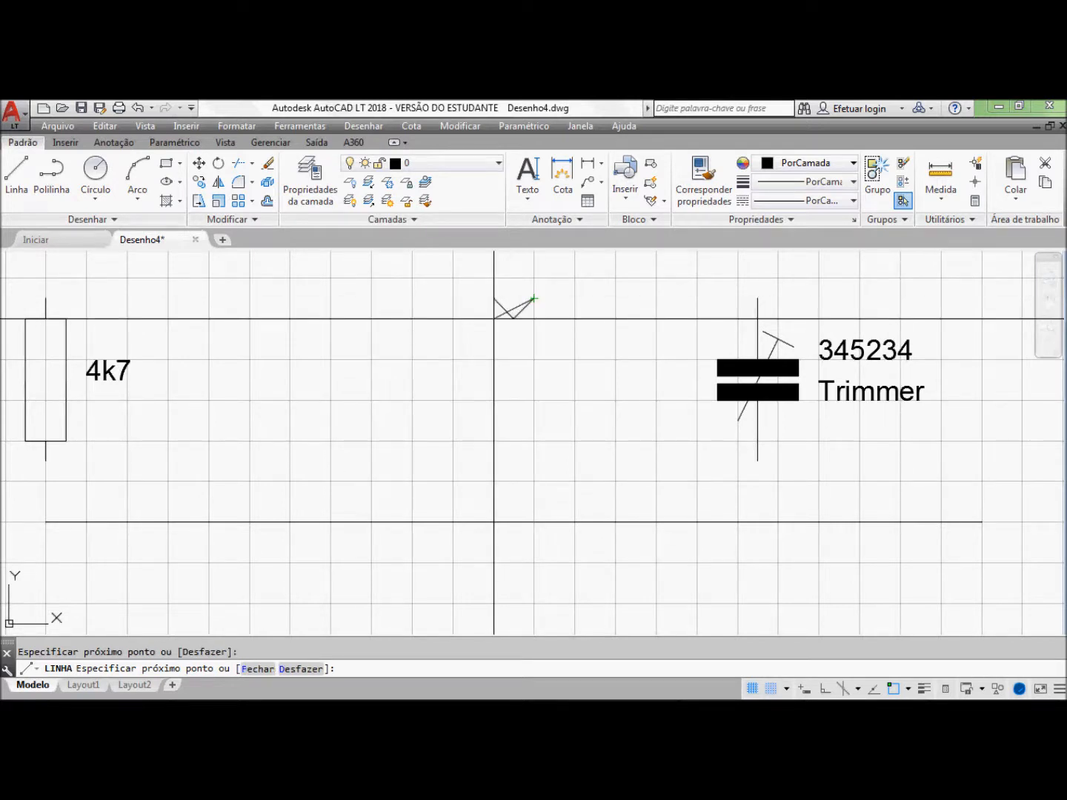
{"action": "key", "text": "Return"}
Step: Draw a vertical line three grid squares long through the V's vertex, starting half a square above its arms
{"action": "left_click", "coordinate": [16, 170]}
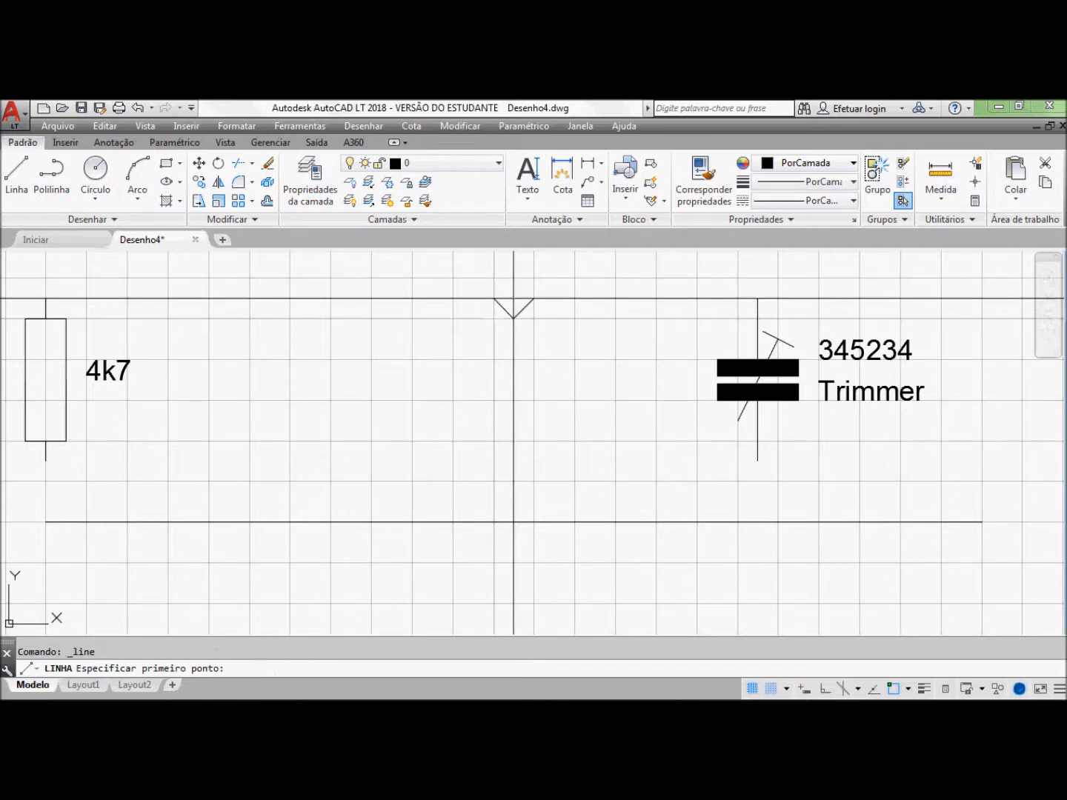
{"action": "left_click", "coordinate": [514, 299]}
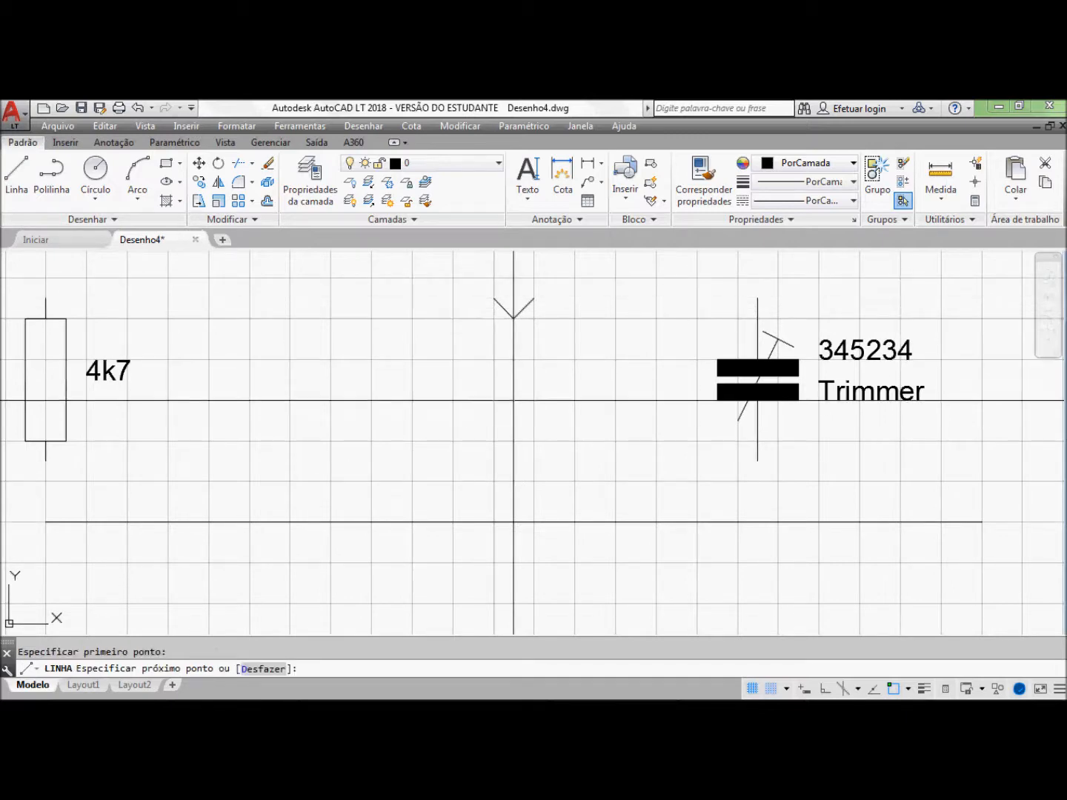
{"action": "left_click", "coordinate": [513, 401]}
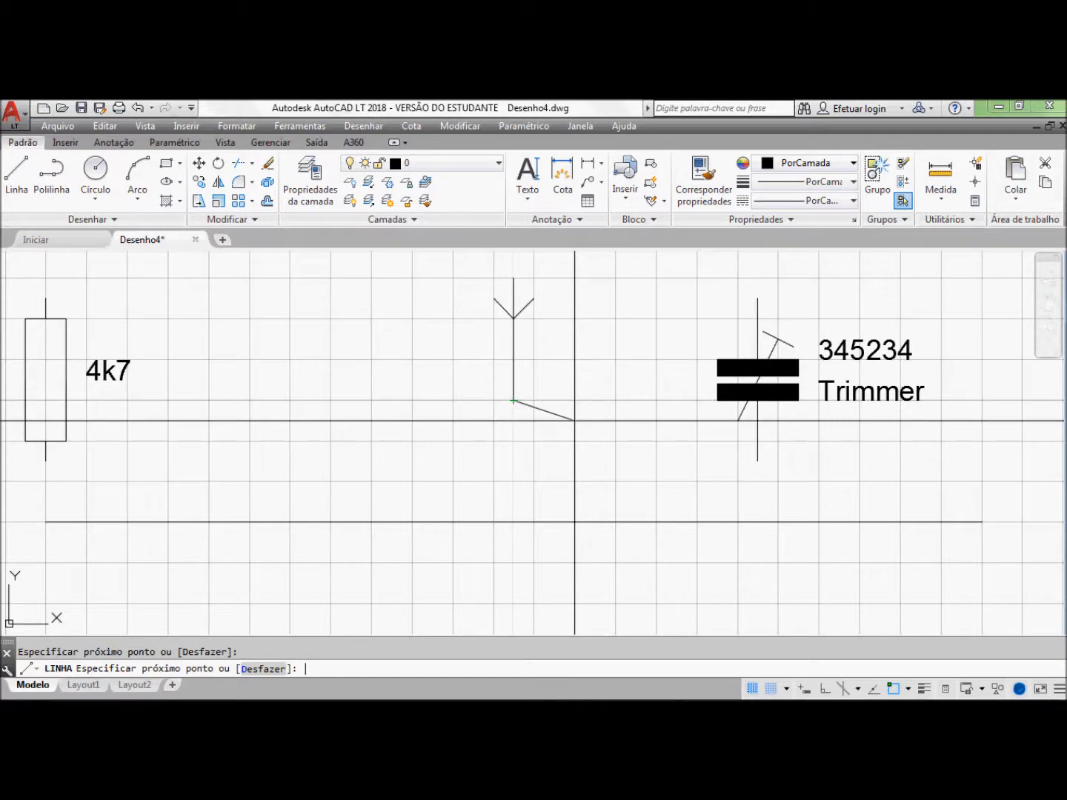
{"action": "key", "text": "Escape"}
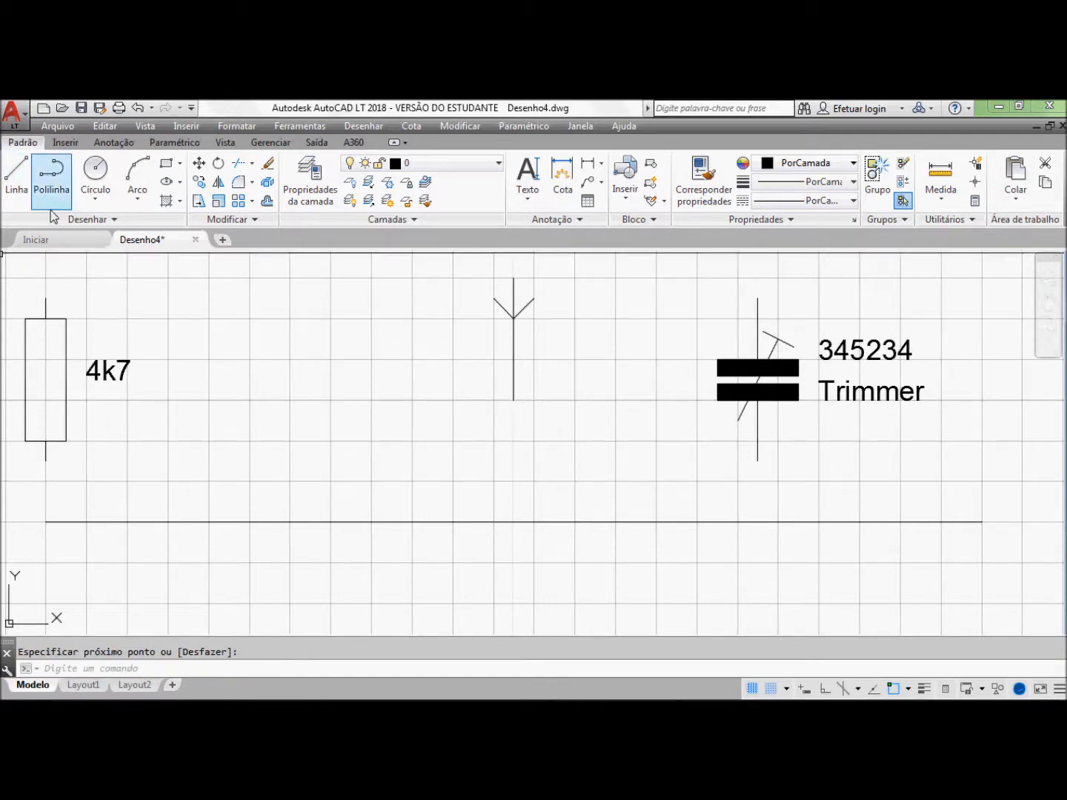
Step: Start writing the antenna symbol to a block file, with the mast's lower end as base point and its three lines as objects
{"action": "left_click", "coordinate": [65, 144]}
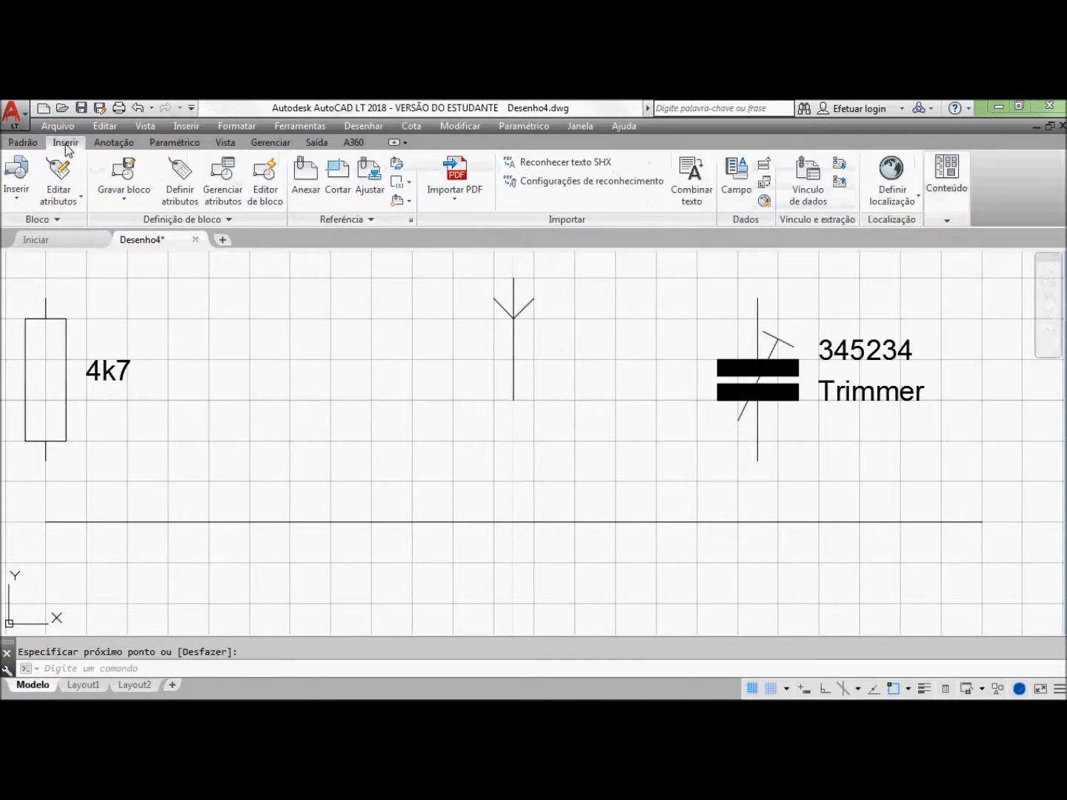
{"action": "left_click", "coordinate": [118, 177]}
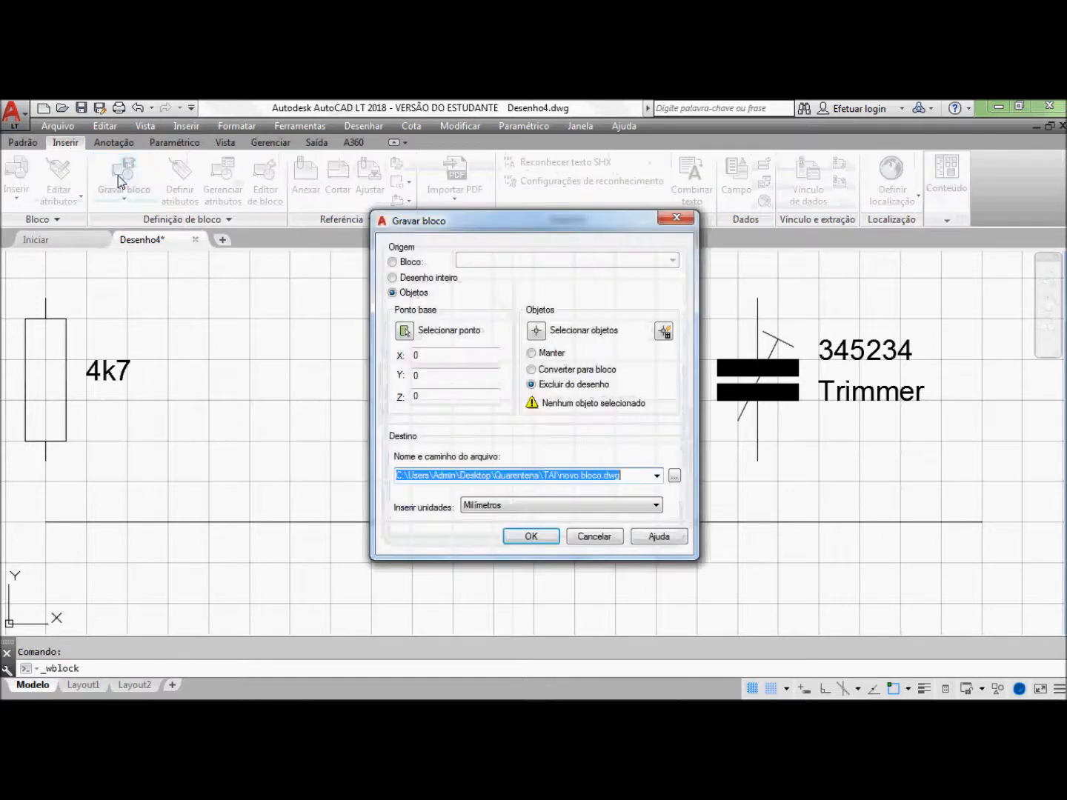
{"action": "left_click", "coordinate": [404, 332]}
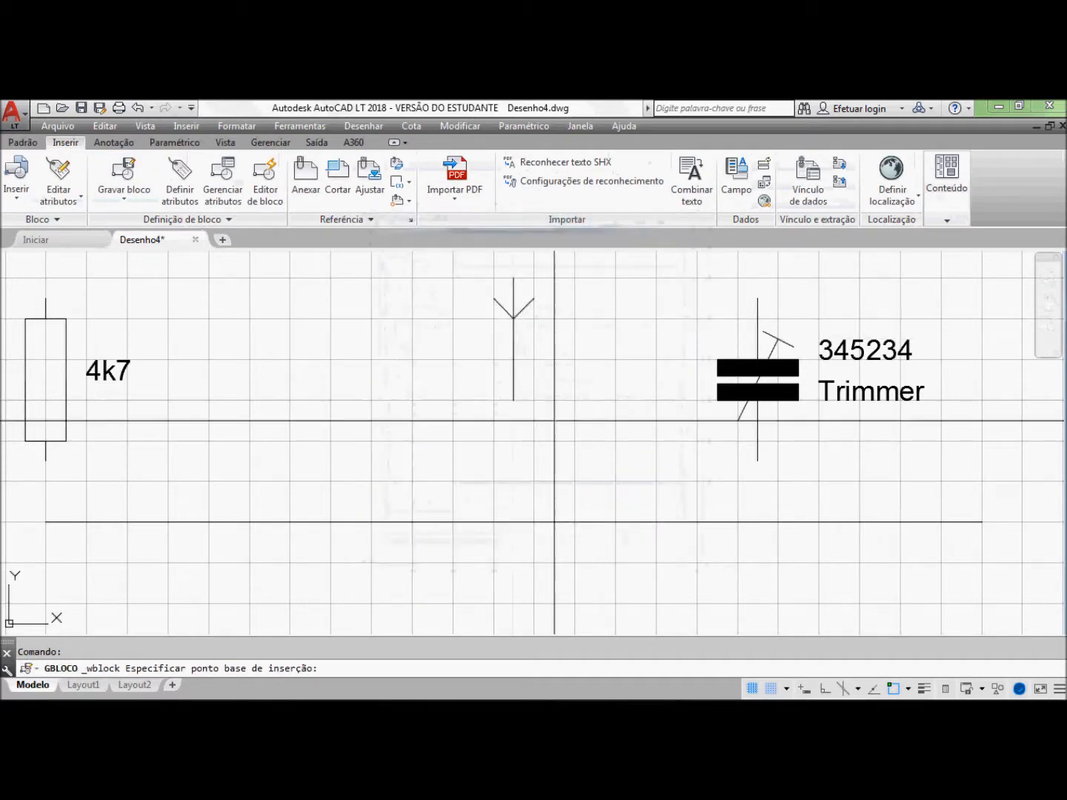
{"action": "left_click", "coordinate": [514, 401]}
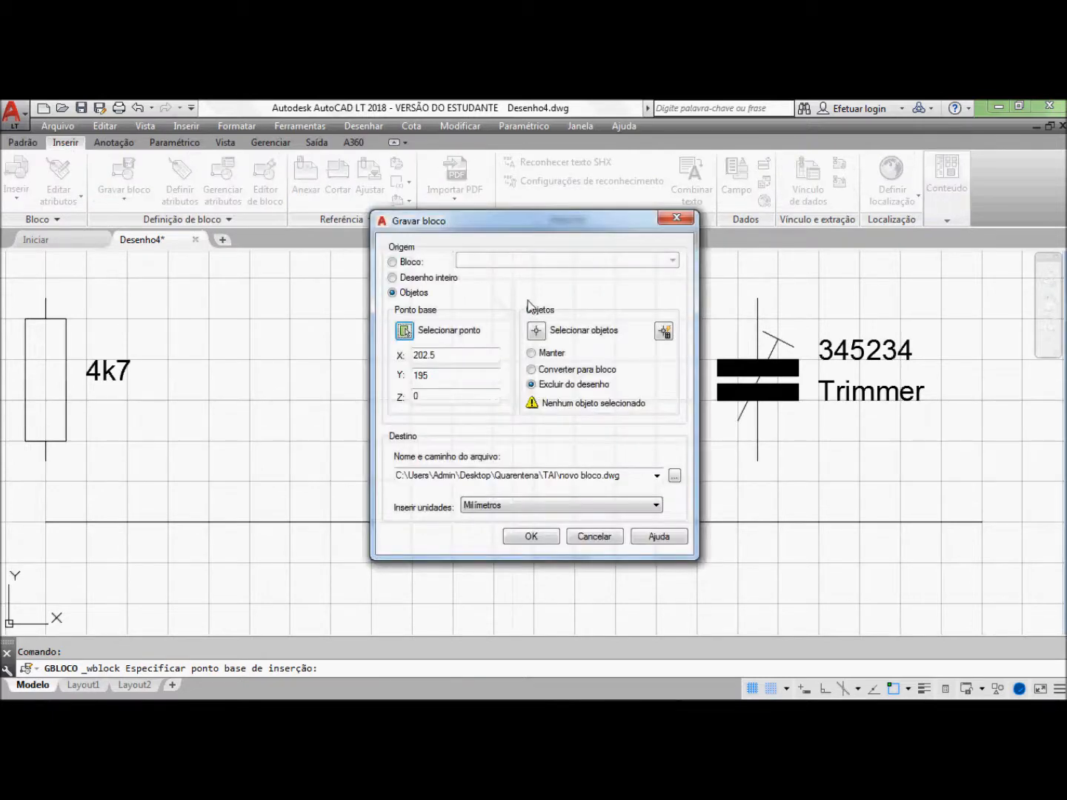
{"action": "left_click", "coordinate": [536, 330]}
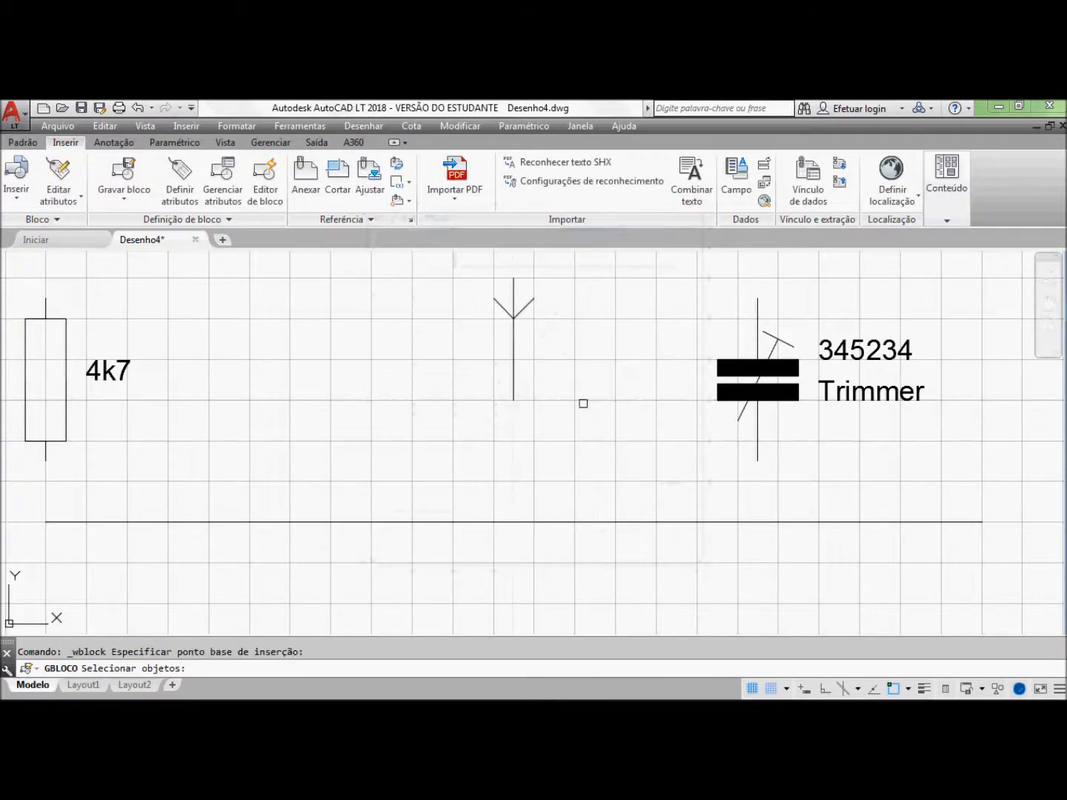
{"action": "left_click", "coordinate": [595, 423]}
{"action": "left_click", "coordinate": [433, 275]}
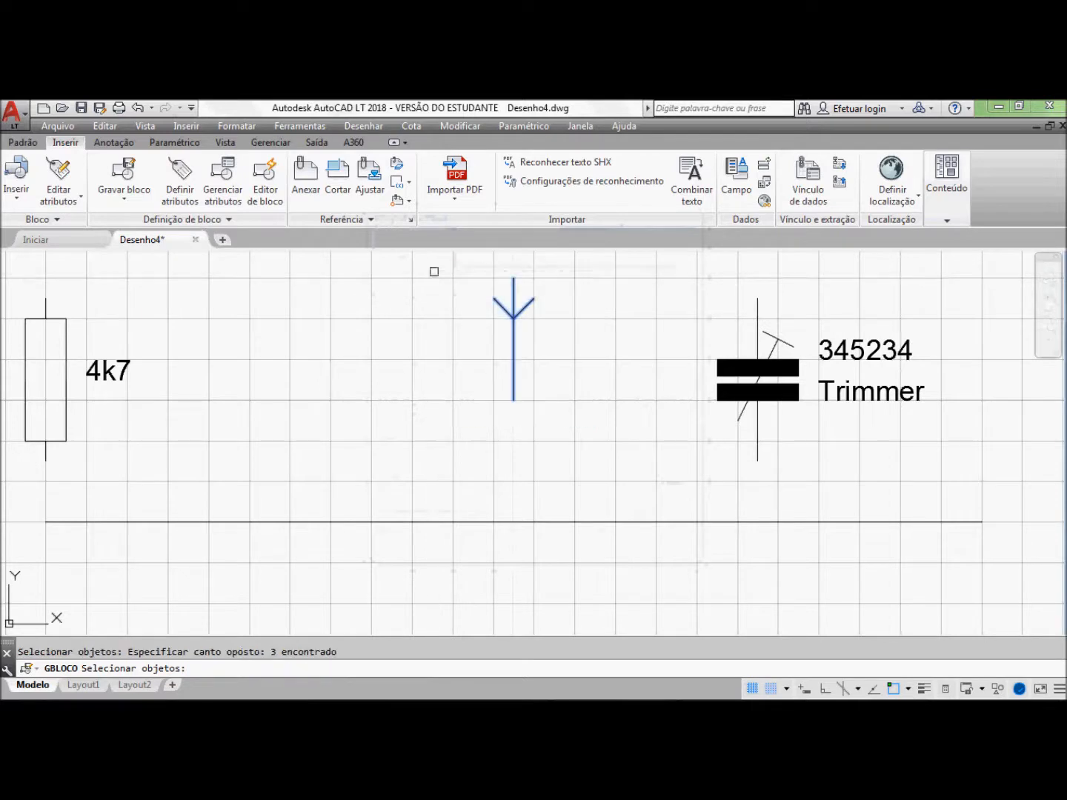
{"action": "key", "text": "Return"}
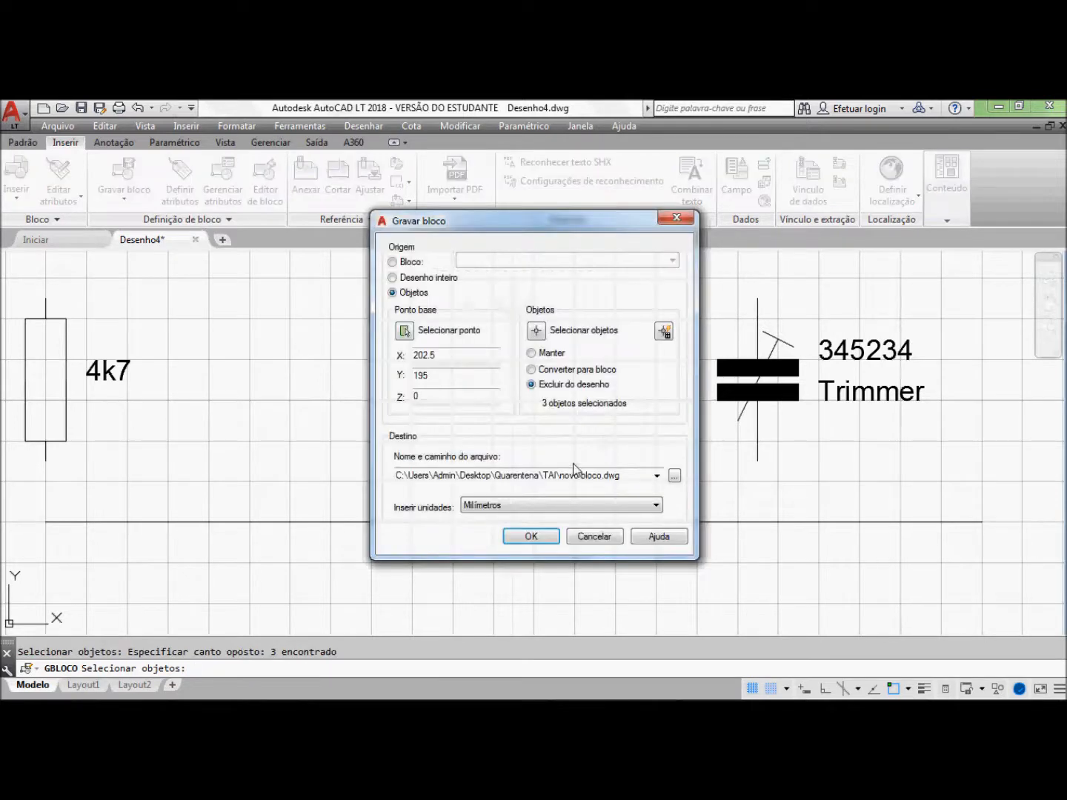
Step: Name the block file Antena.dwg in the TAI folder and save it
{"action": "left_click", "coordinate": [562, 475]}
{"action": "left_click", "coordinate": [562, 475]}
{"action": "type", "text": "Antena"}
{"action": "key", "text": "Delete"}
{"action": "key", "text": "Delete"}
{"action": "key", "text": "Delete"}
{"action": "key", "text": "Delete"}
{"action": "key", "text": "Delete"}
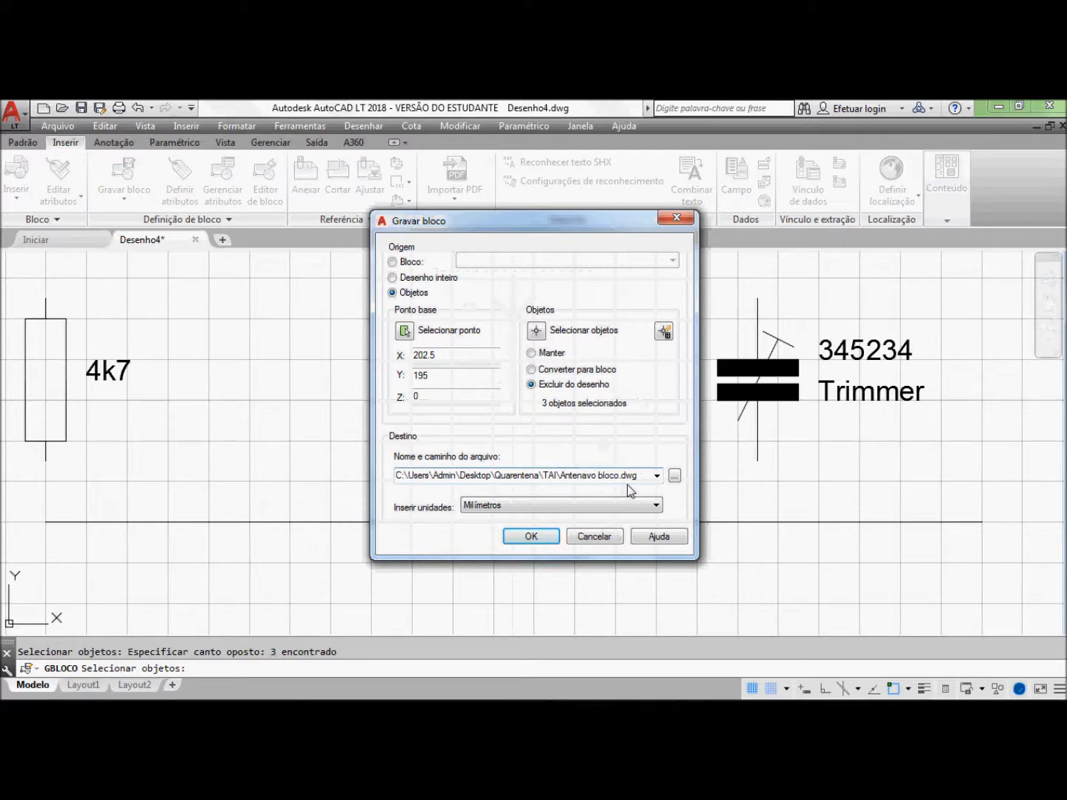
{"action": "key", "text": "Delete"}
{"action": "key", "text": "Delete"}
{"action": "type", "text": "p"}
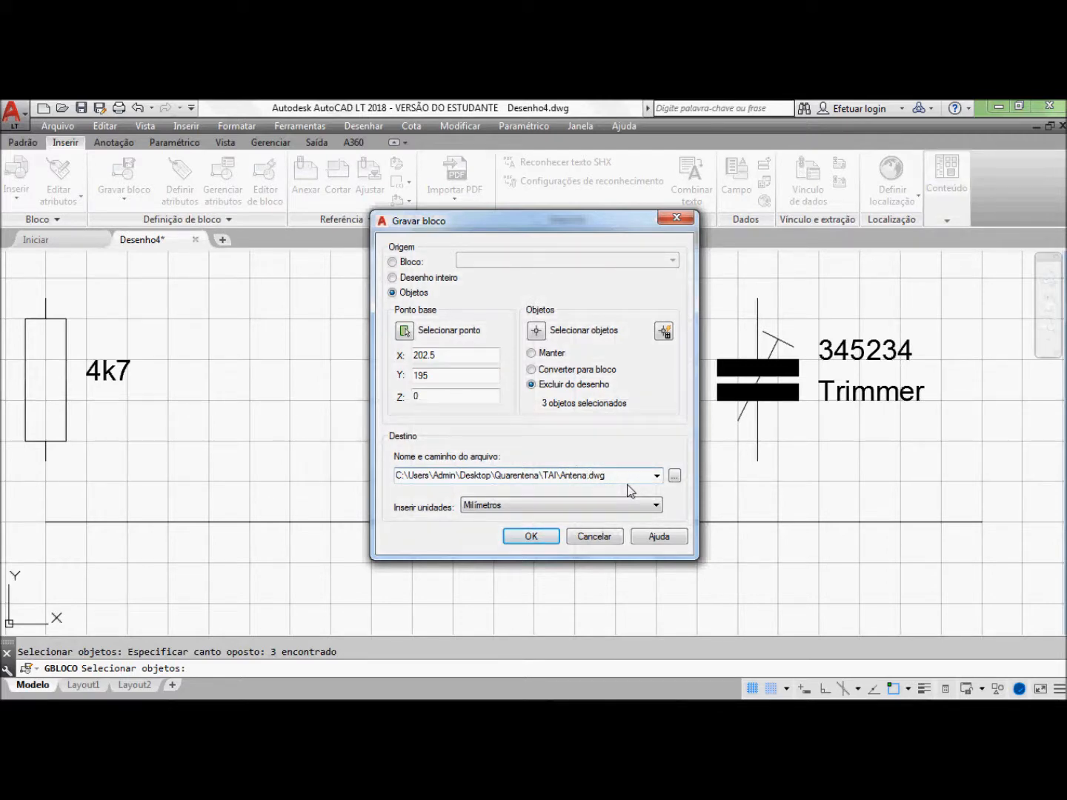
{"action": "left_click", "coordinate": [549, 539]}
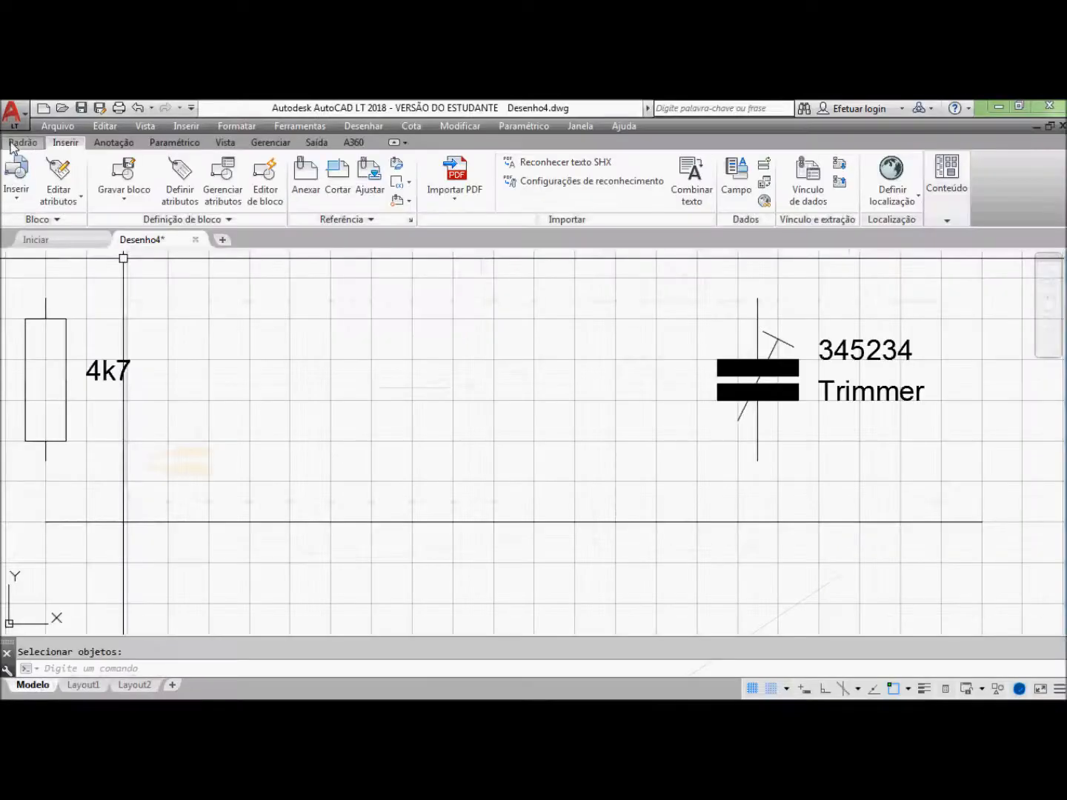
Step: Draw a circle with a radius of one and a half grid squares in the empty area between the resistor and the trimmer
{"action": "left_click", "coordinate": [17, 144]}
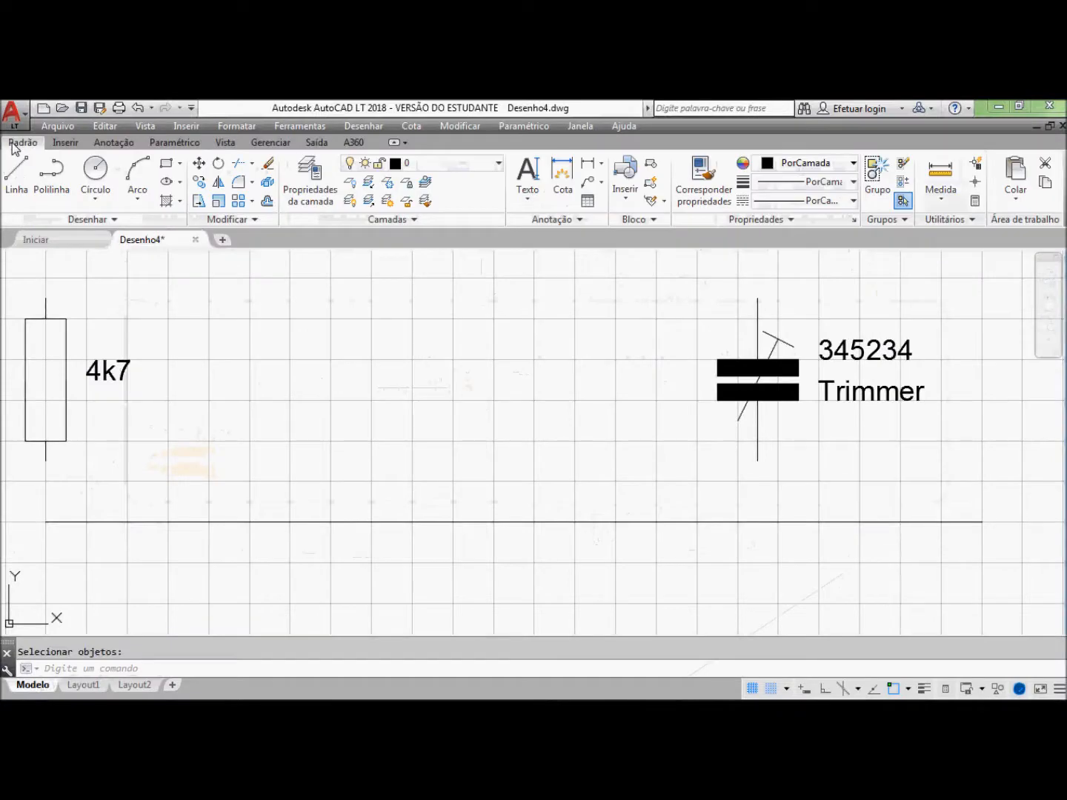
{"action": "left_click", "coordinate": [104, 177]}
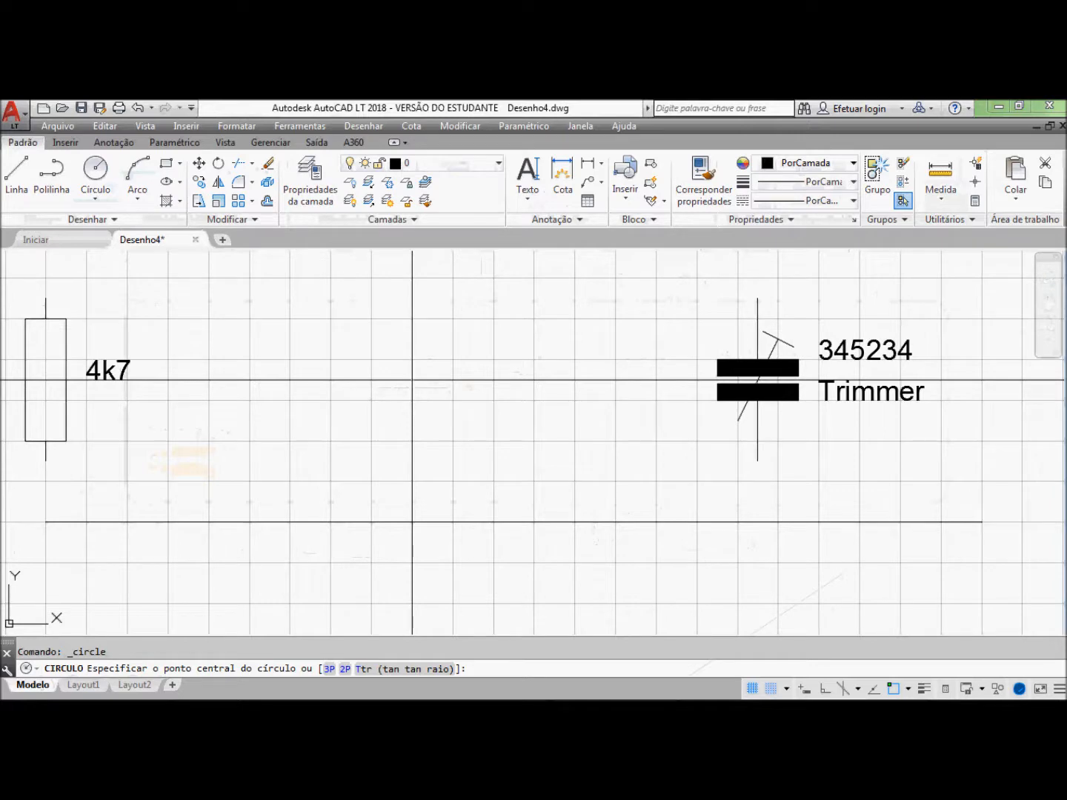
{"action": "left_click", "coordinate": [413, 380]}
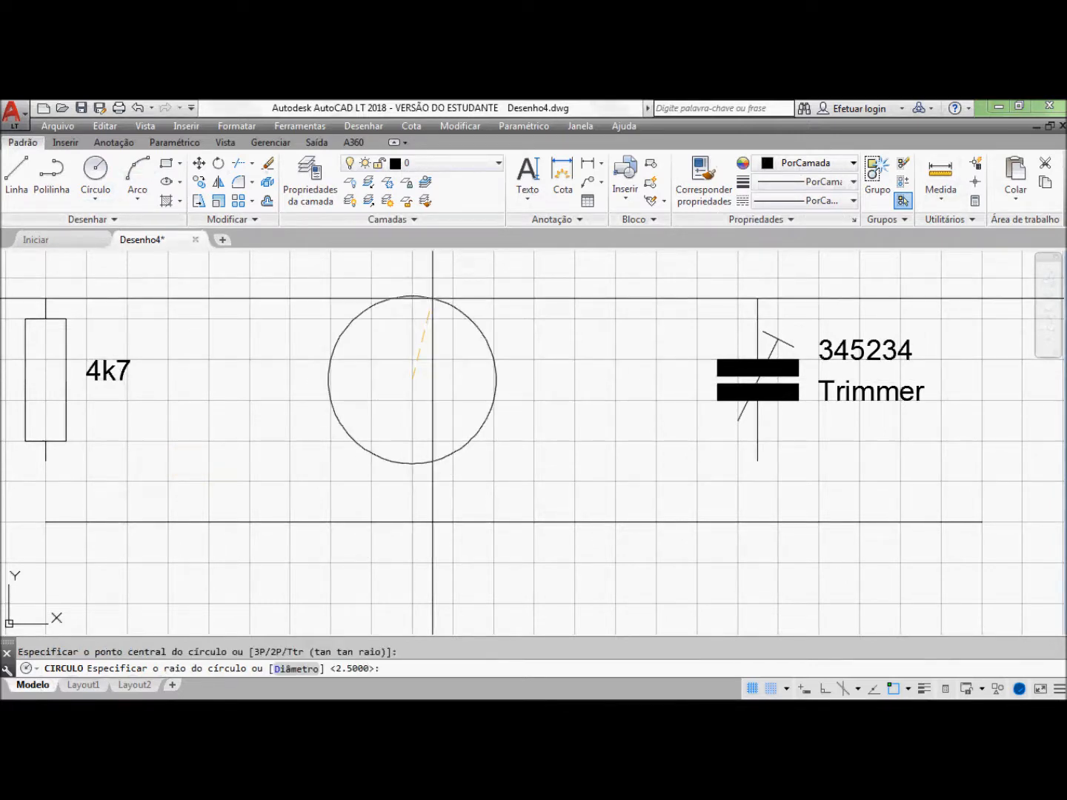
{"action": "left_click", "coordinate": [413, 320]}
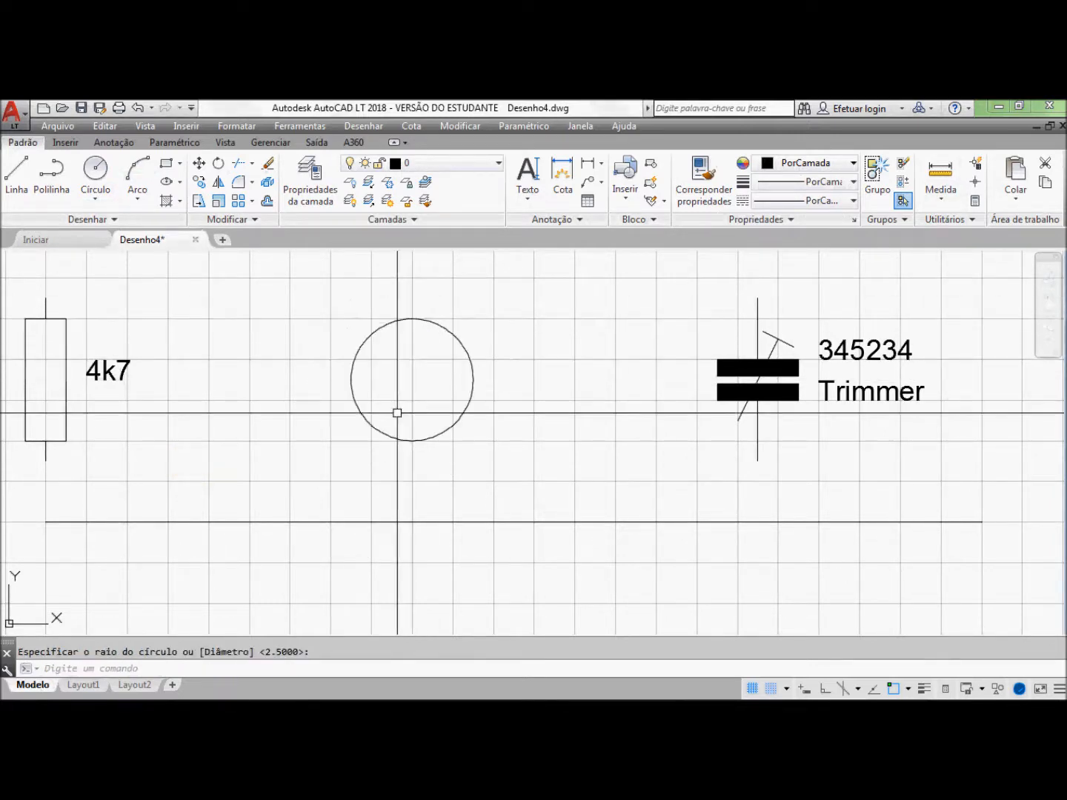
Step: Draw a vertical line two grid squares long inside the circle, half a square left of its centre
{"action": "left_click", "coordinate": [17, 174]}
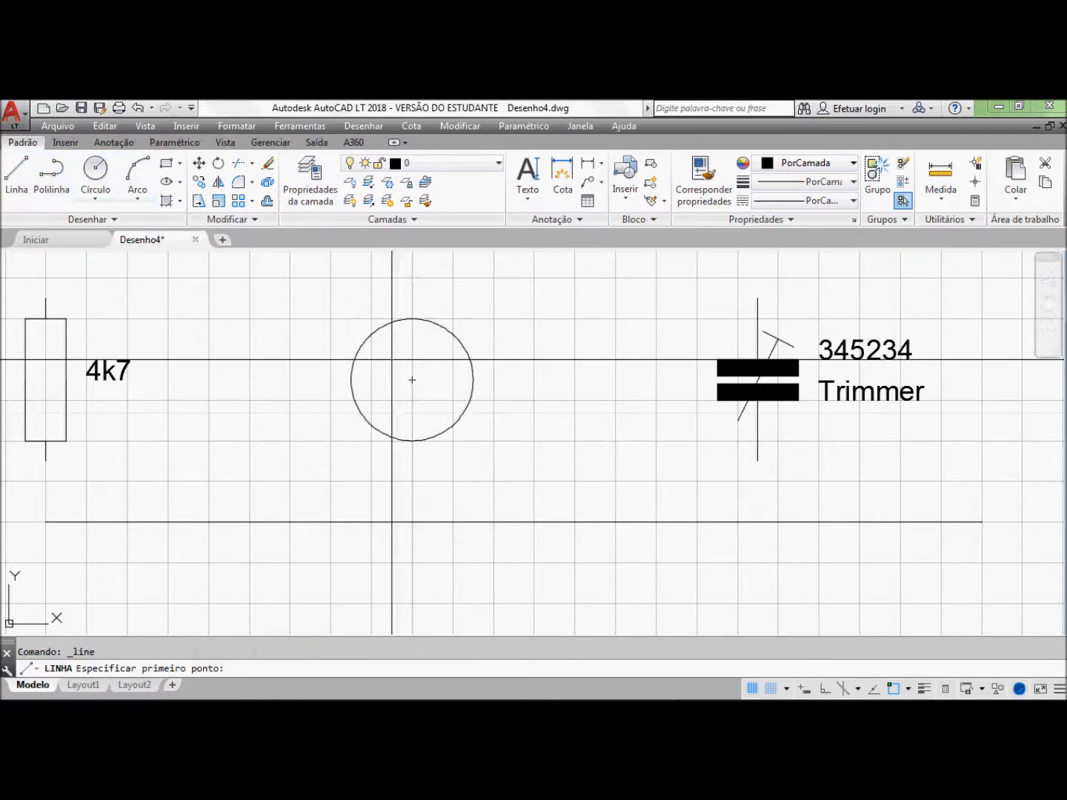
{"action": "left_click", "coordinate": [392, 340]}
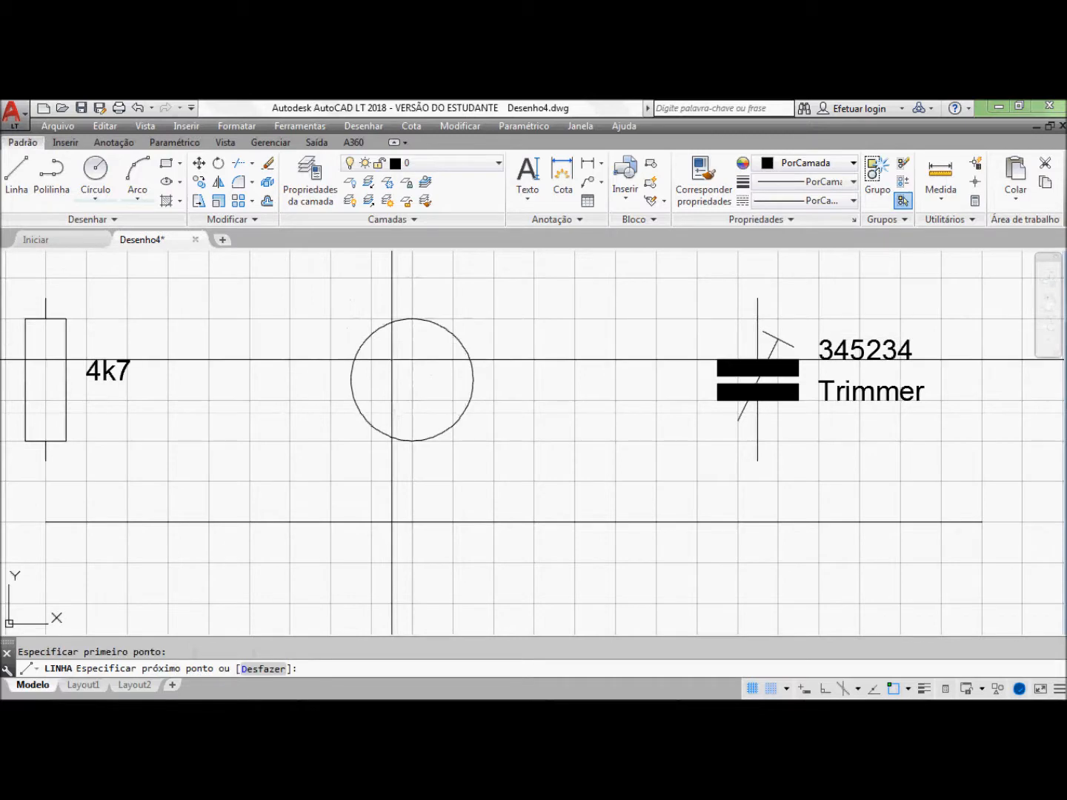
{"action": "left_click", "coordinate": [453, 421]}
{"action": "key", "text": "Return"}
{"action": "key", "text": "Return"}
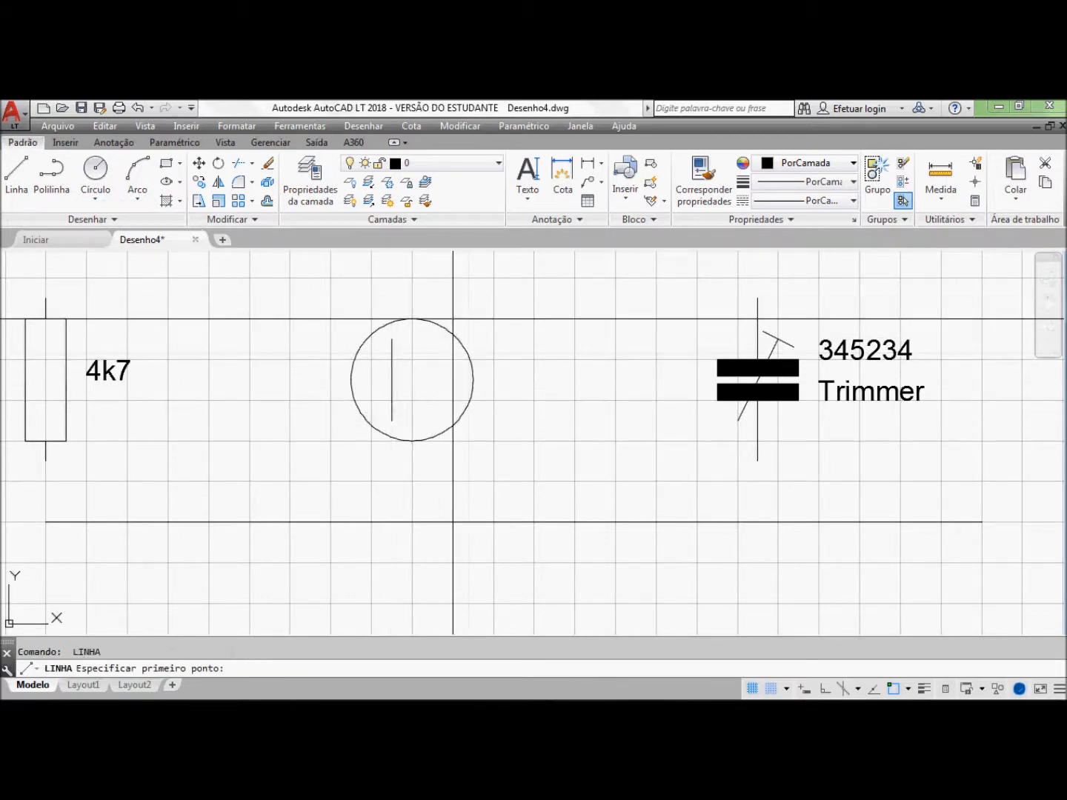
Step: Draw two diagonal lines from the vertical line's midpoint to points just outside the circle at its upper right and lower right
{"action": "left_click", "coordinate": [452, 317]}
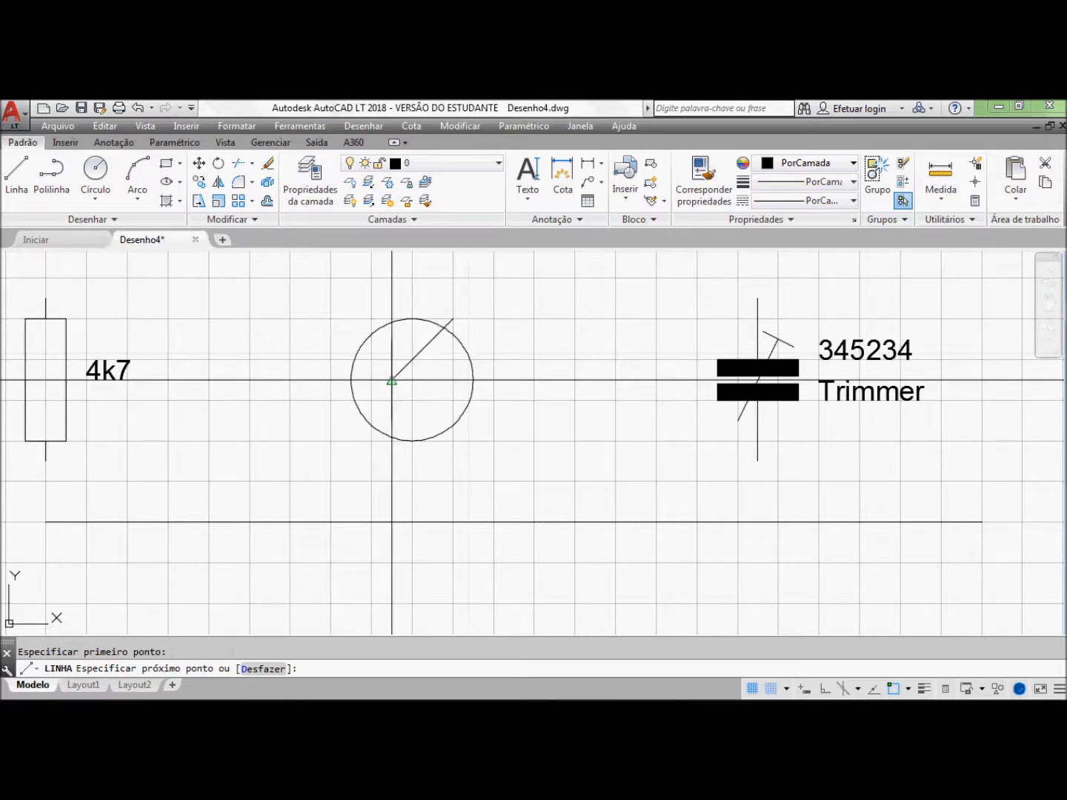
{"action": "left_click", "coordinate": [452, 442]}
{"action": "key", "text": "Return"}
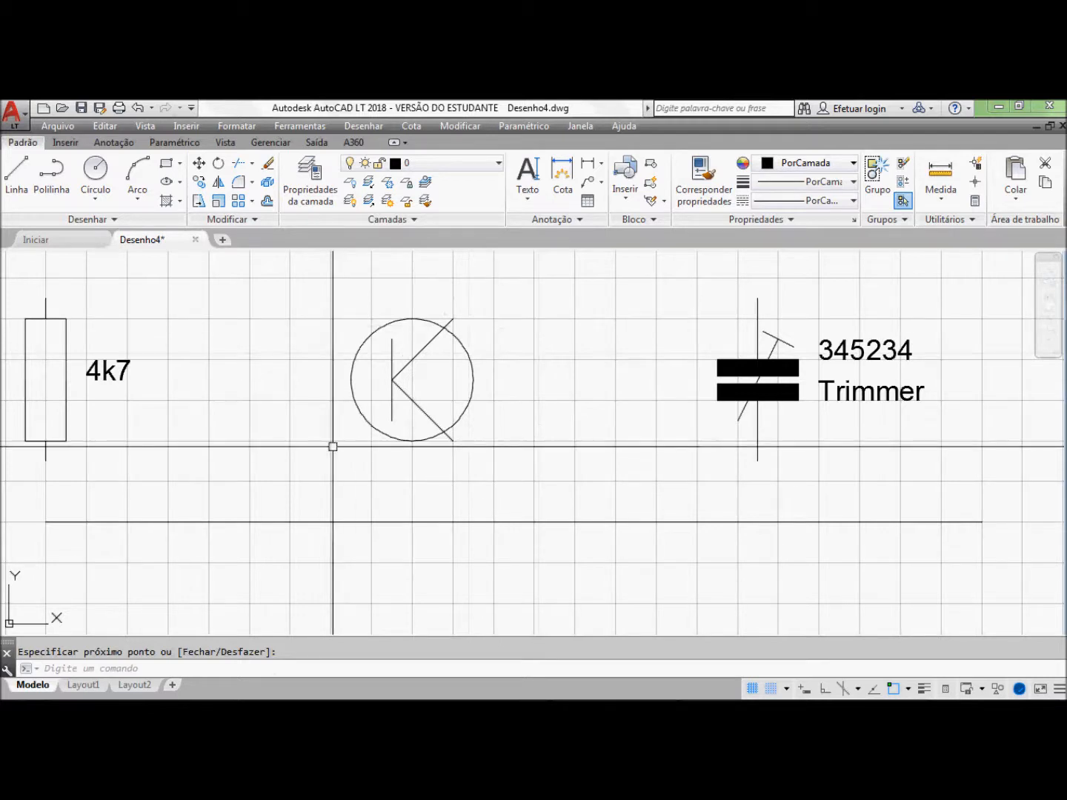
Step: Draw a horizontal lead one and a half grid squares long from the vertical line's midpoint out through the circle's left side
{"action": "key", "text": "Return"}
{"action": "left_click", "coordinate": [391, 380]}
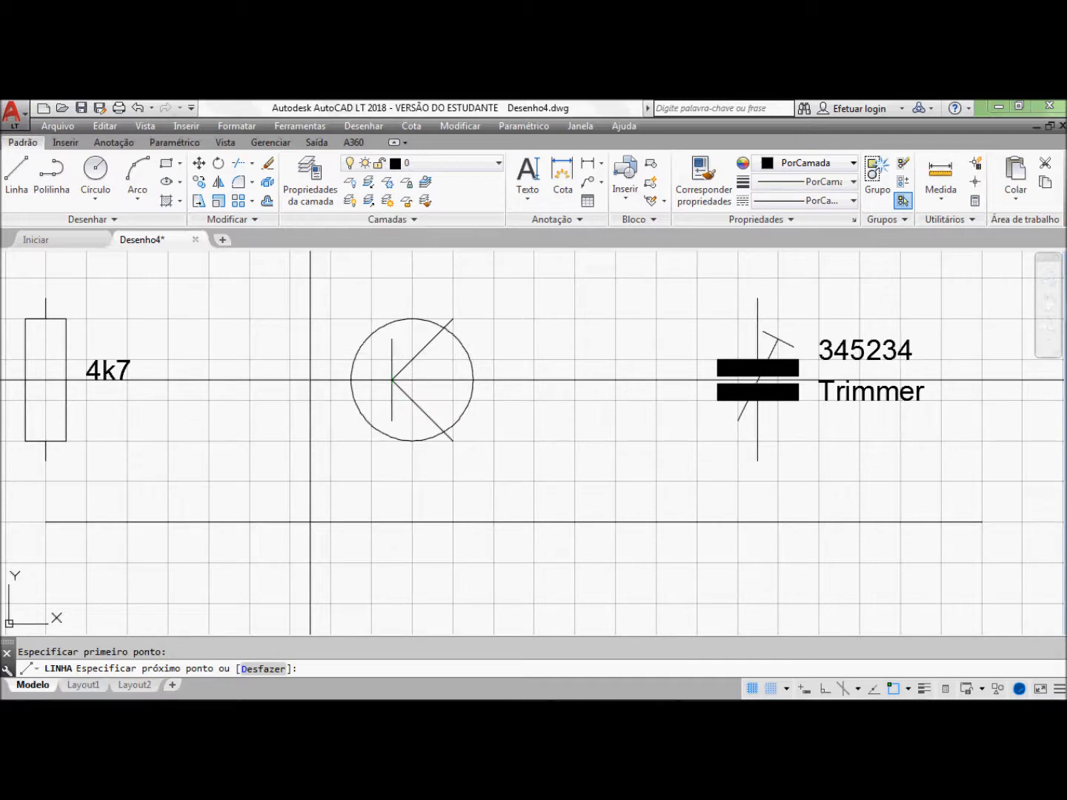
{"action": "left_click", "coordinate": [331, 380]}
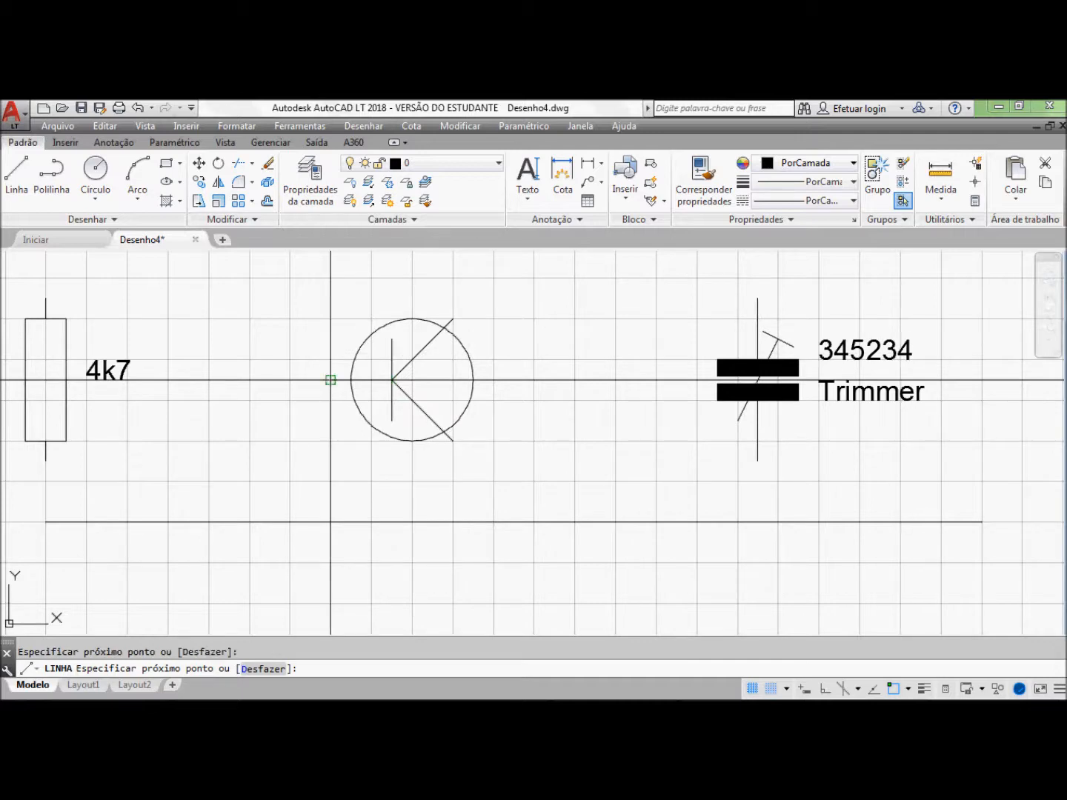
{"action": "key", "text": "Return"}
Step: Trim the ends of both diagonal lines that extend outside the circle, using the circle as the cutting edge
{"action": "left_click", "coordinate": [237, 163]}
{"action": "left_click", "coordinate": [463, 344]}
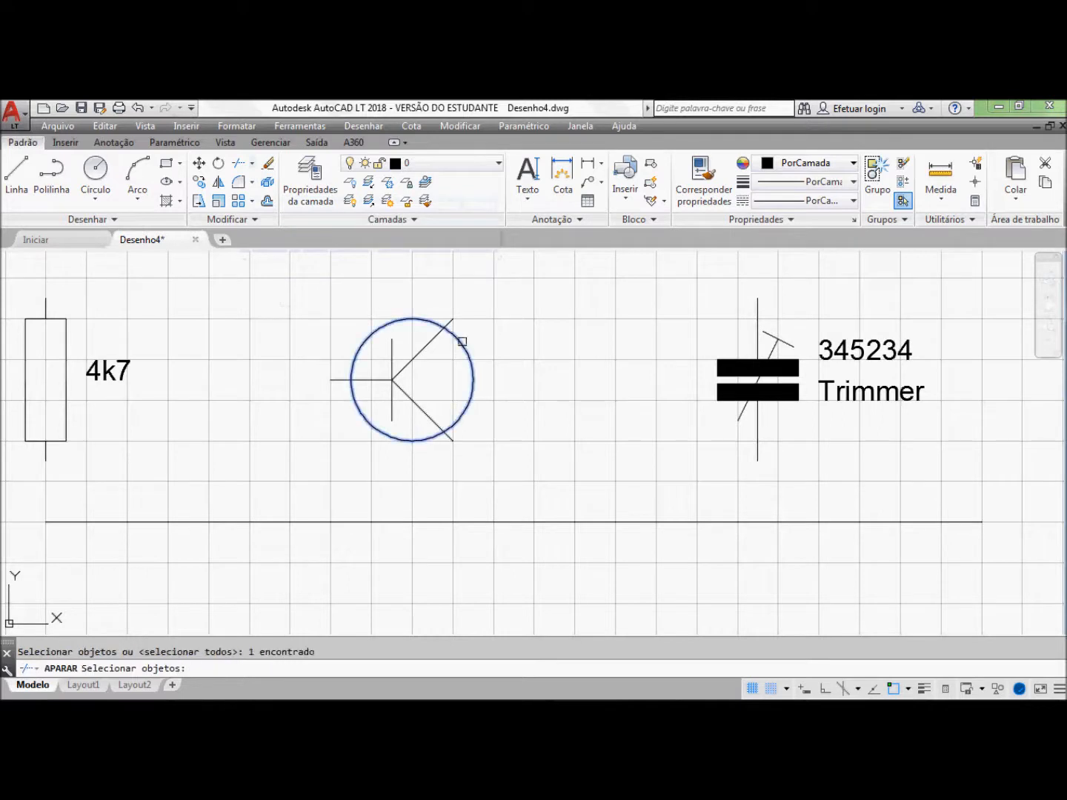
{"action": "key", "text": "Return"}
{"action": "left_click", "coordinate": [451, 322]}
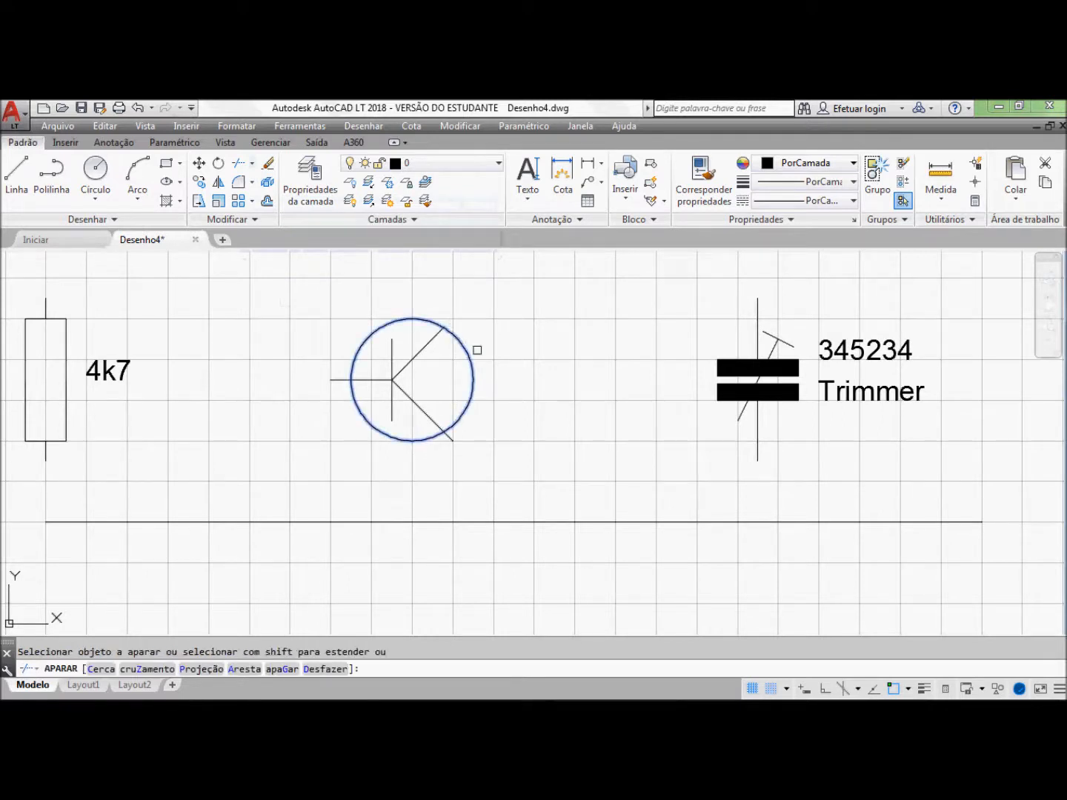
{"action": "left_click", "coordinate": [447, 437]}
{"action": "key", "text": "Return"}
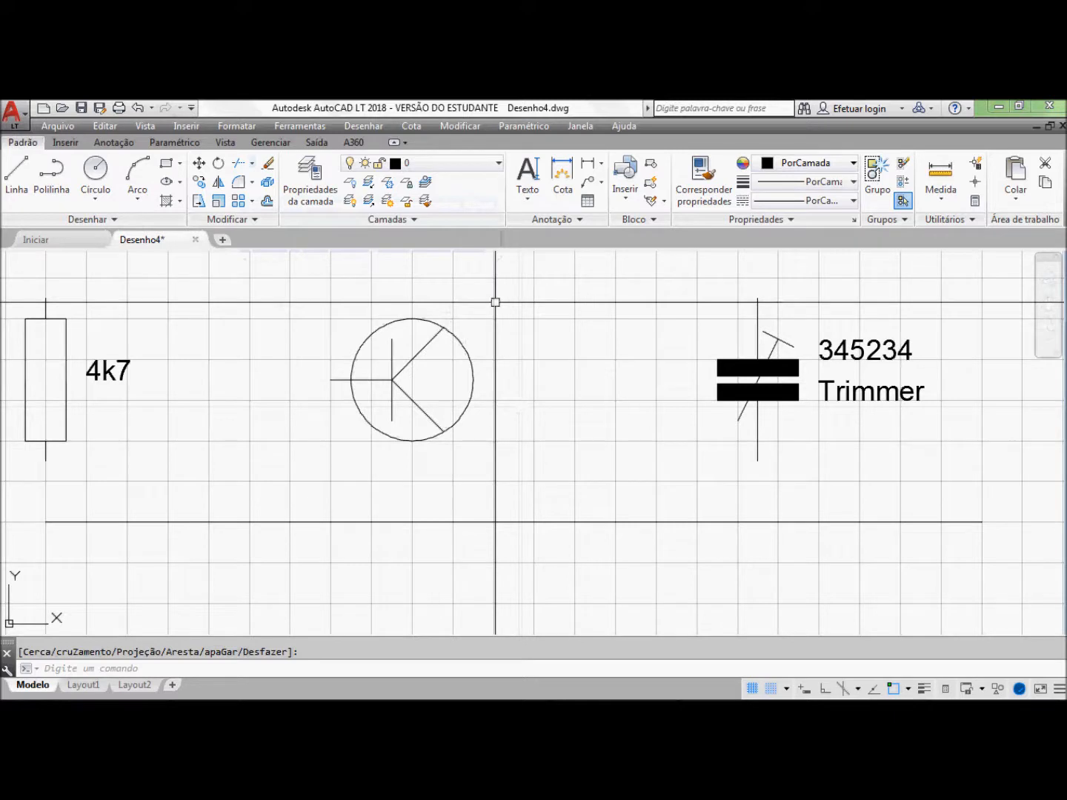
Step: Add a multileader without text along the lower diagonal, with its arrowhead where the diagonal meets the circle
{"action": "left_click", "coordinate": [587, 184]}
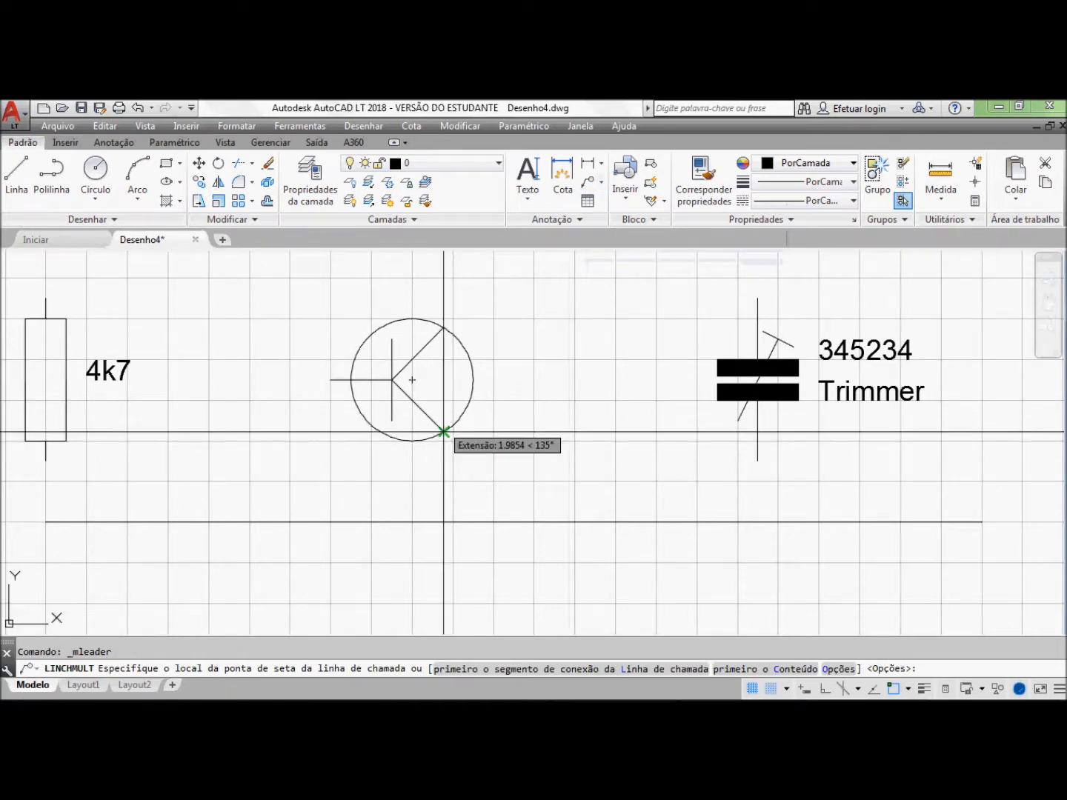
{"action": "left_click", "coordinate": [443, 432]}
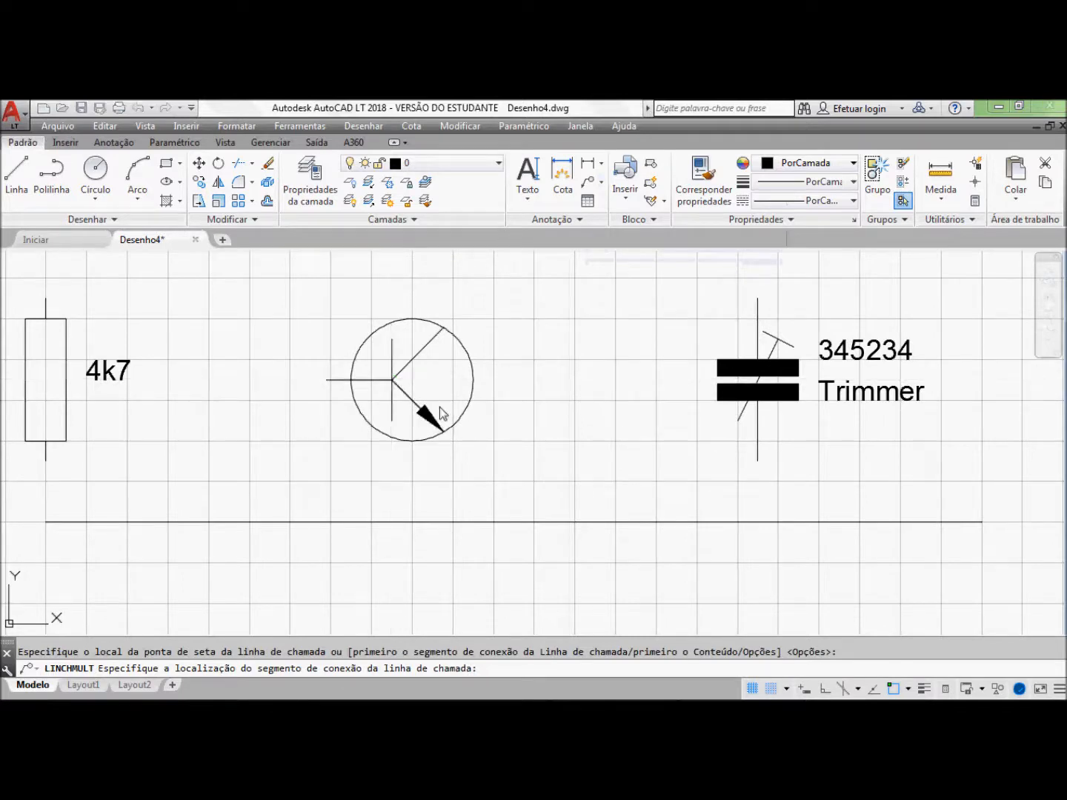
{"action": "left_click", "coordinate": [318, 380]}
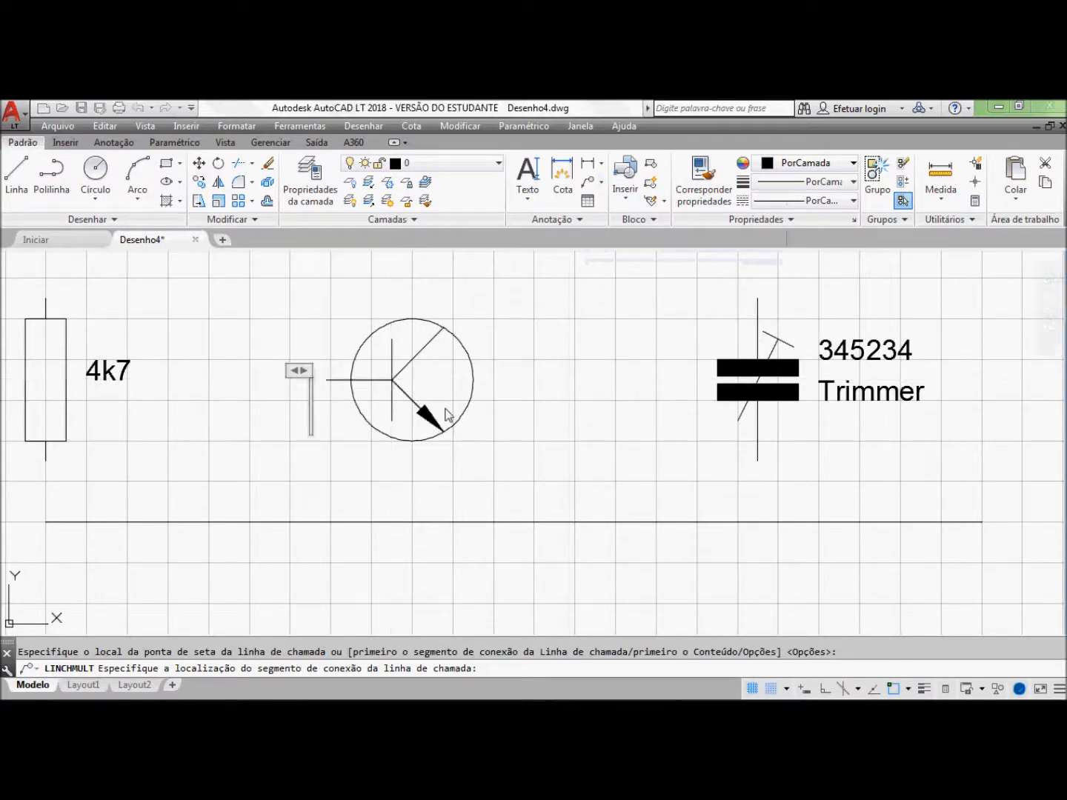
{"action": "left_click", "coordinate": [336, 397]}
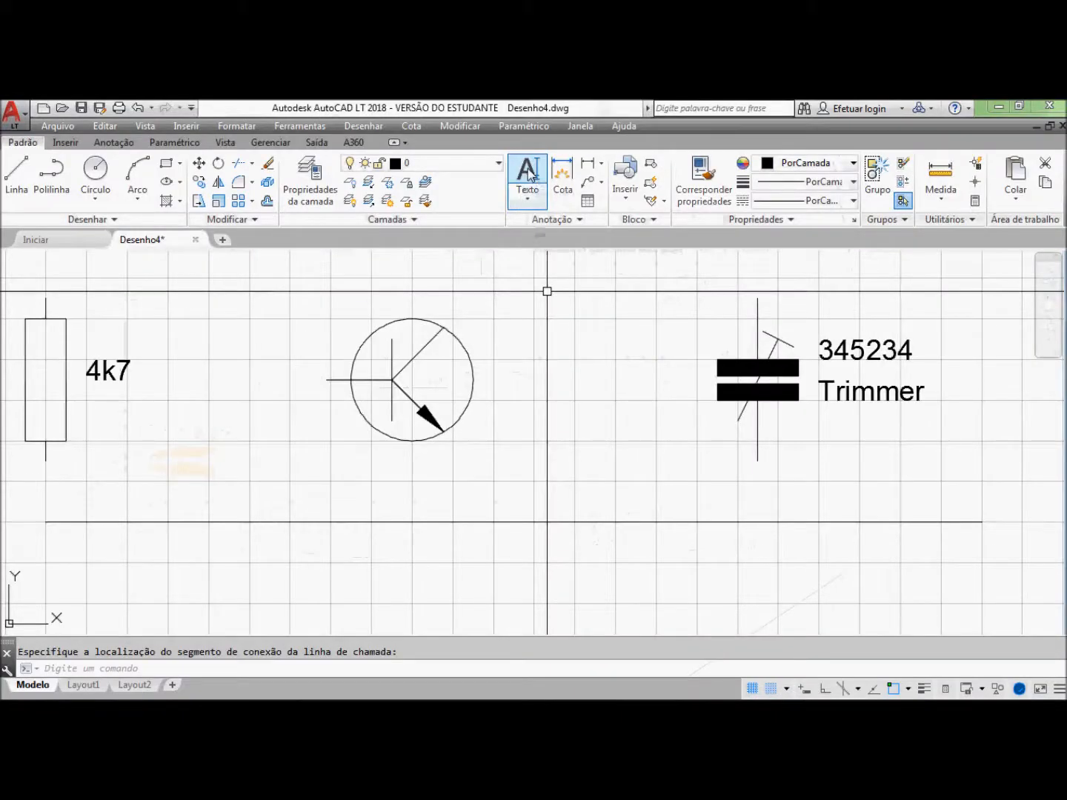
Step: Add single-line text labels B left of the horizontal lead, E below the arrow and C above the upper diagonal
{"action": "left_click", "coordinate": [533, 172]}
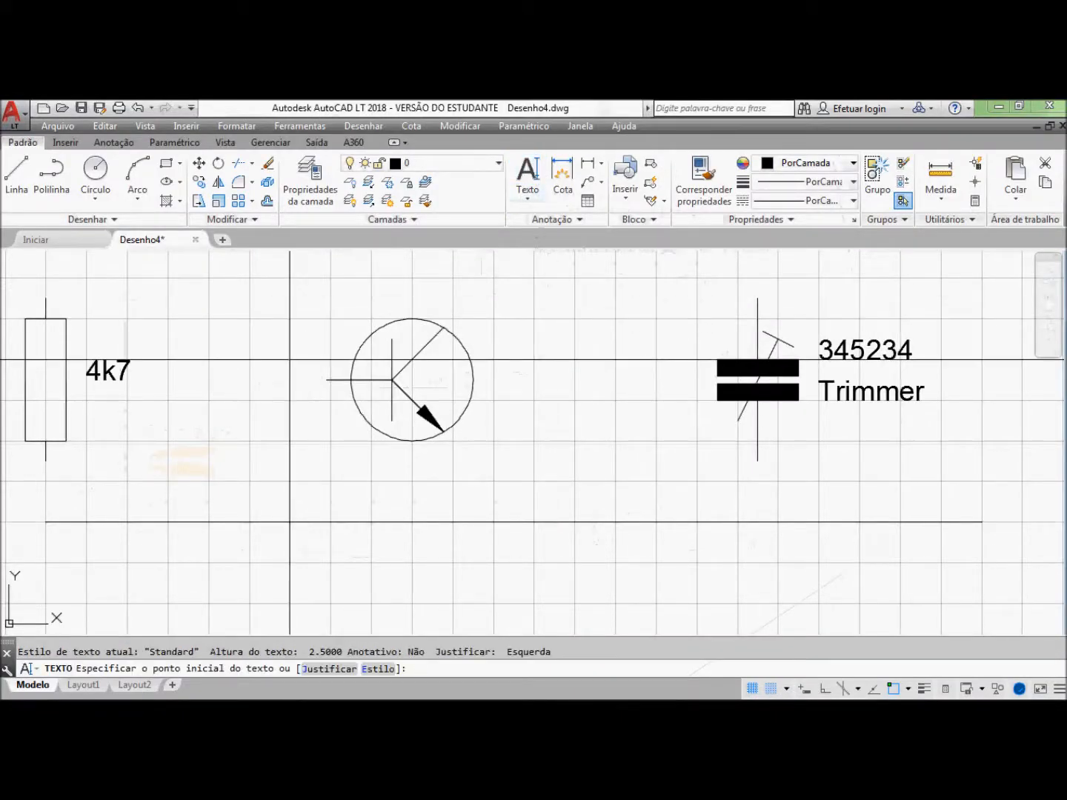
{"action": "left_click", "coordinate": [290, 380]}
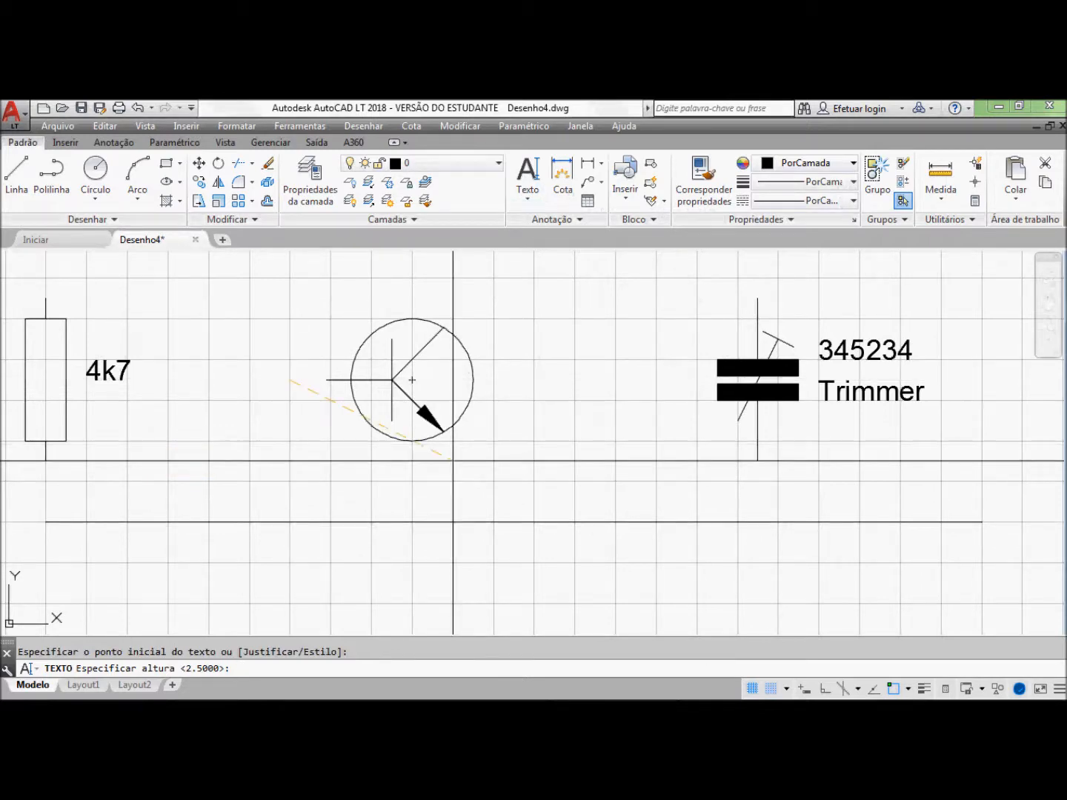
{"action": "left_click", "coordinate": [452, 459]}
{"action": "key", "text": "Return"}
{"action": "type", "text": "B"}
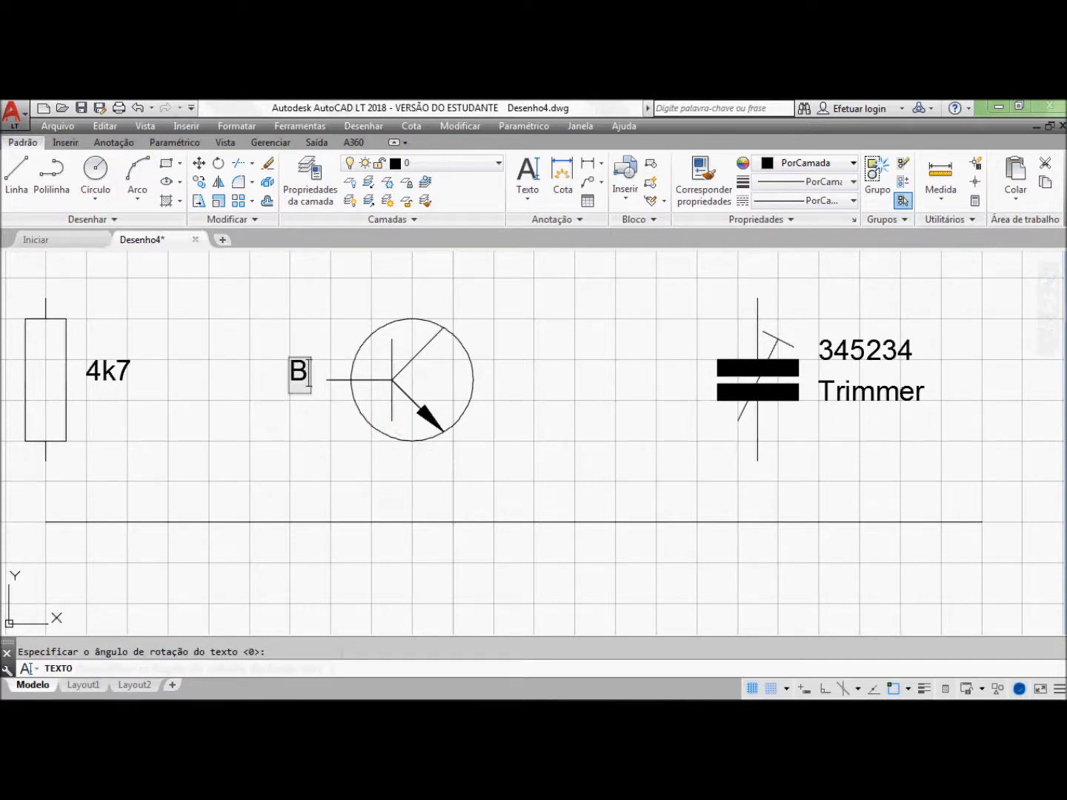
{"action": "left_click", "coordinate": [450, 461]}
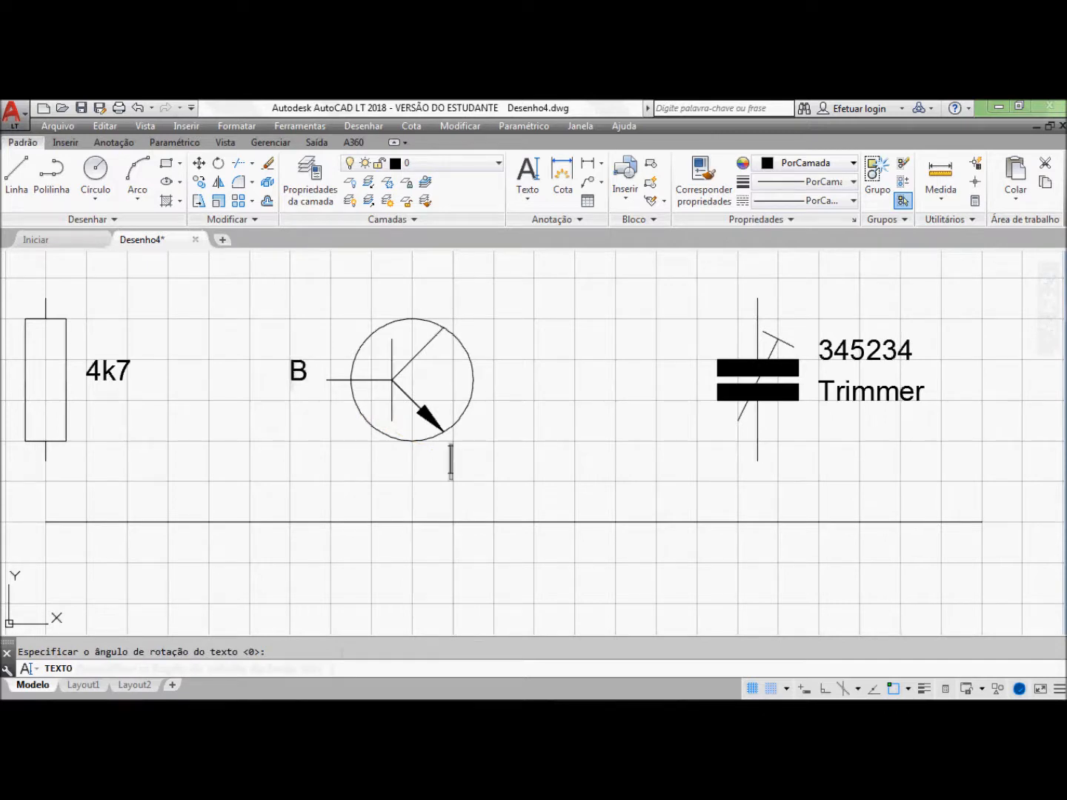
{"action": "type", "text": "E"}
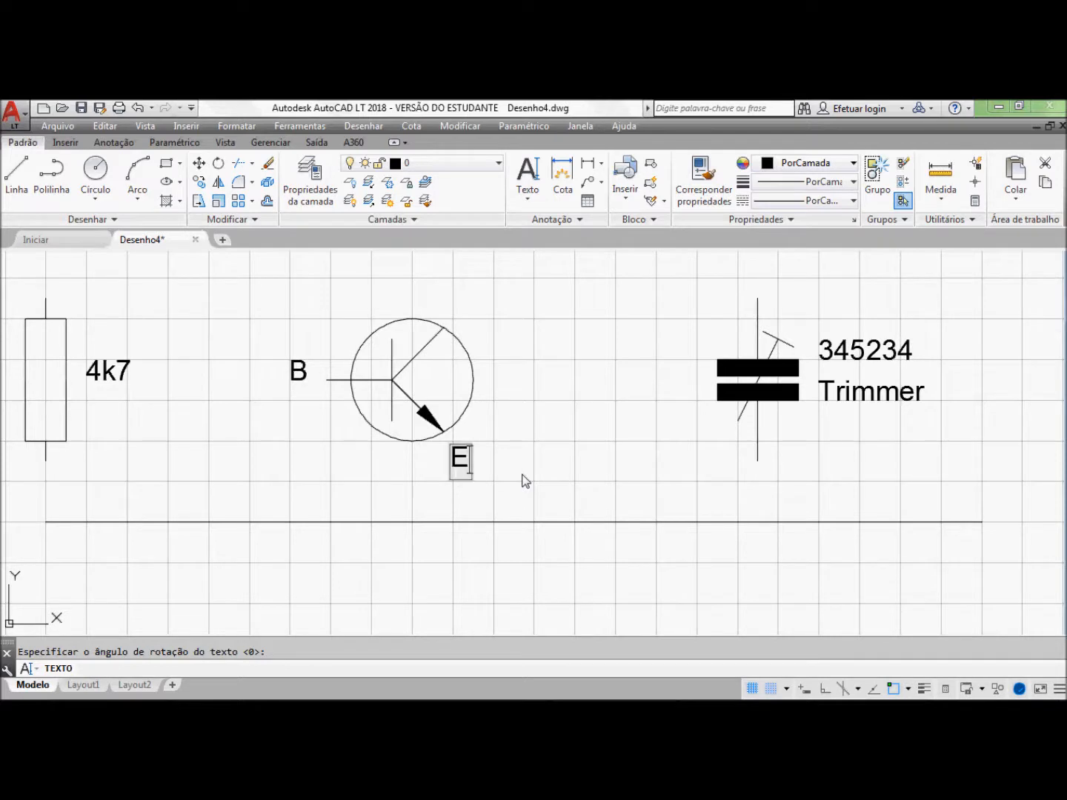
{"action": "left_click", "coordinate": [472, 304]}
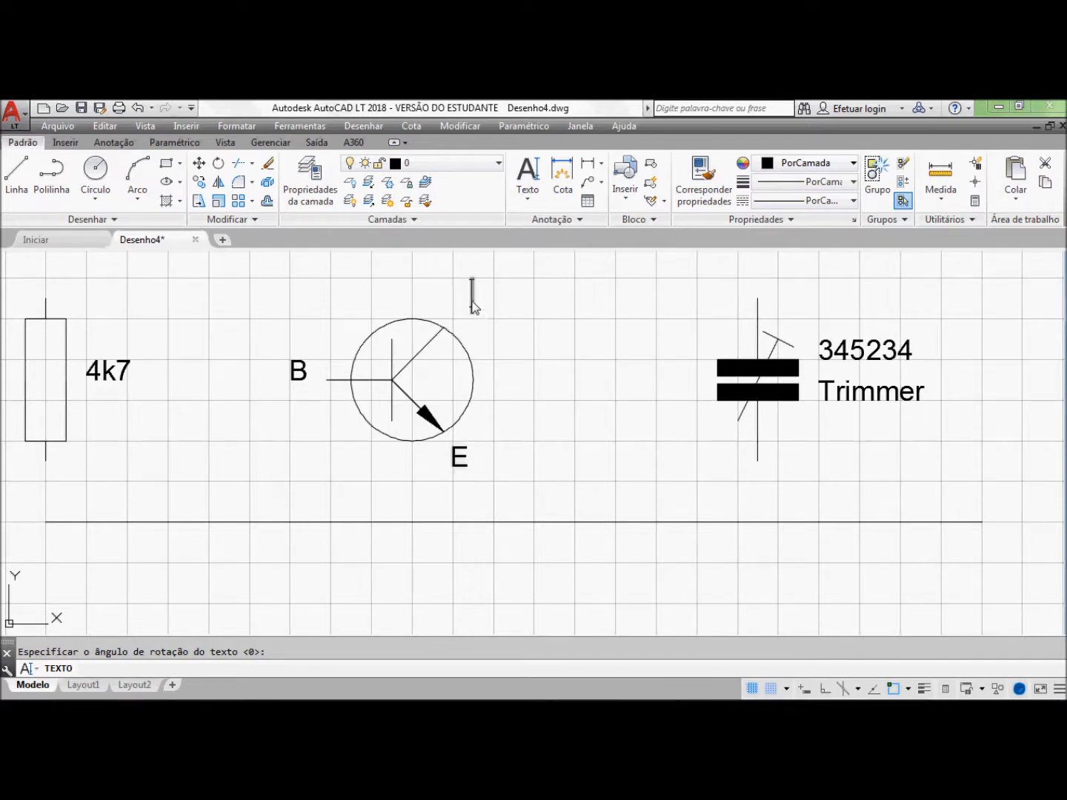
{"action": "type", "text": "C"}
{"action": "left_click", "coordinate": [551, 311]}
{"action": "key", "text": "Return"}
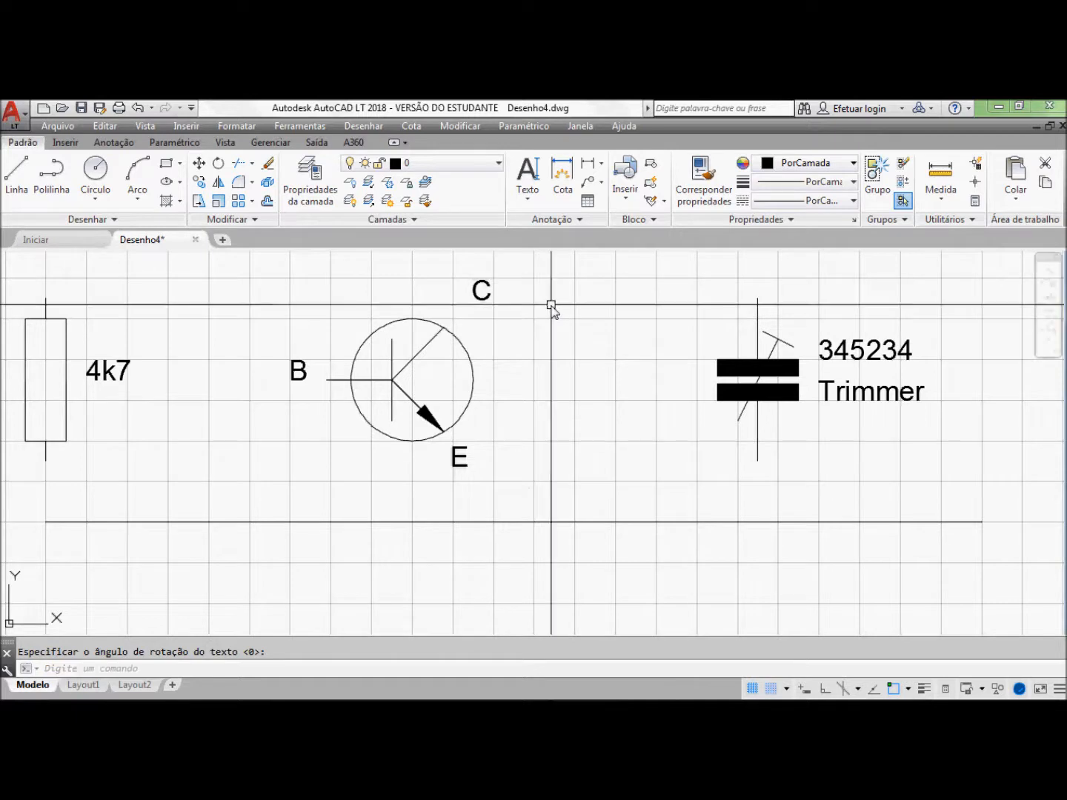
{"action": "key", "text": "Escape"}
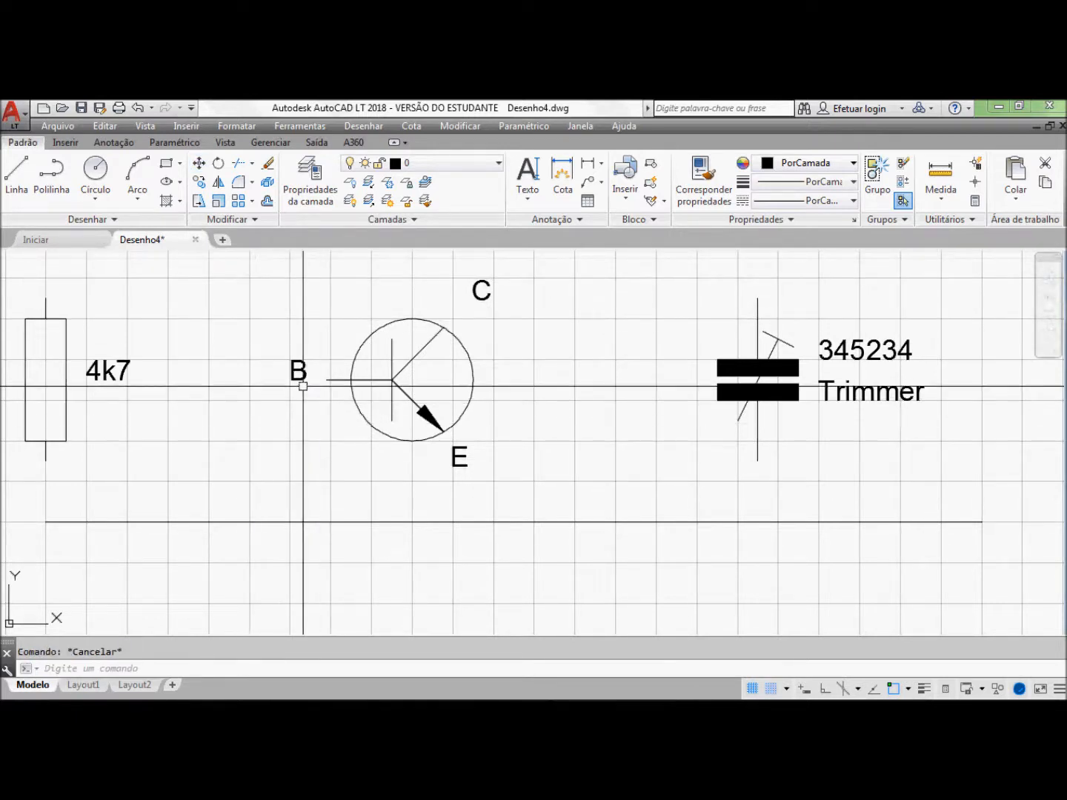
Step: Turn off grid snap and move the B label to just above the outer end of the horizontal lead
{"action": "left_click", "coordinate": [771, 689]}
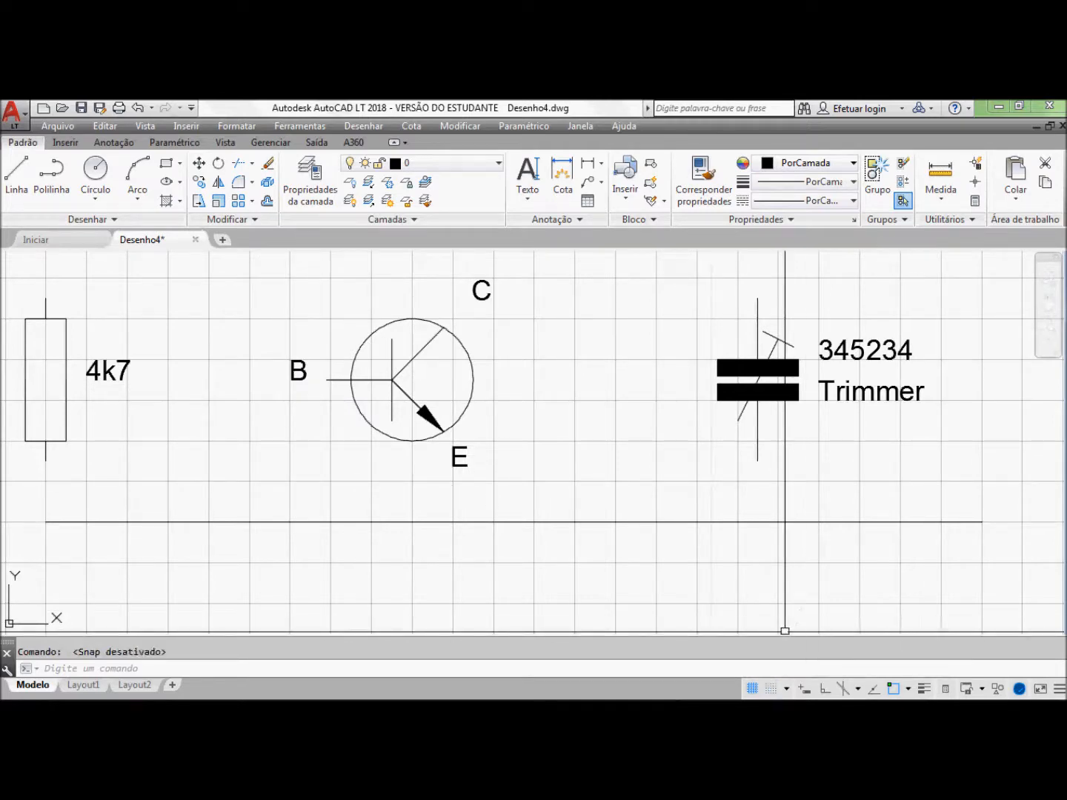
{"action": "left_click", "coordinate": [198, 164]}
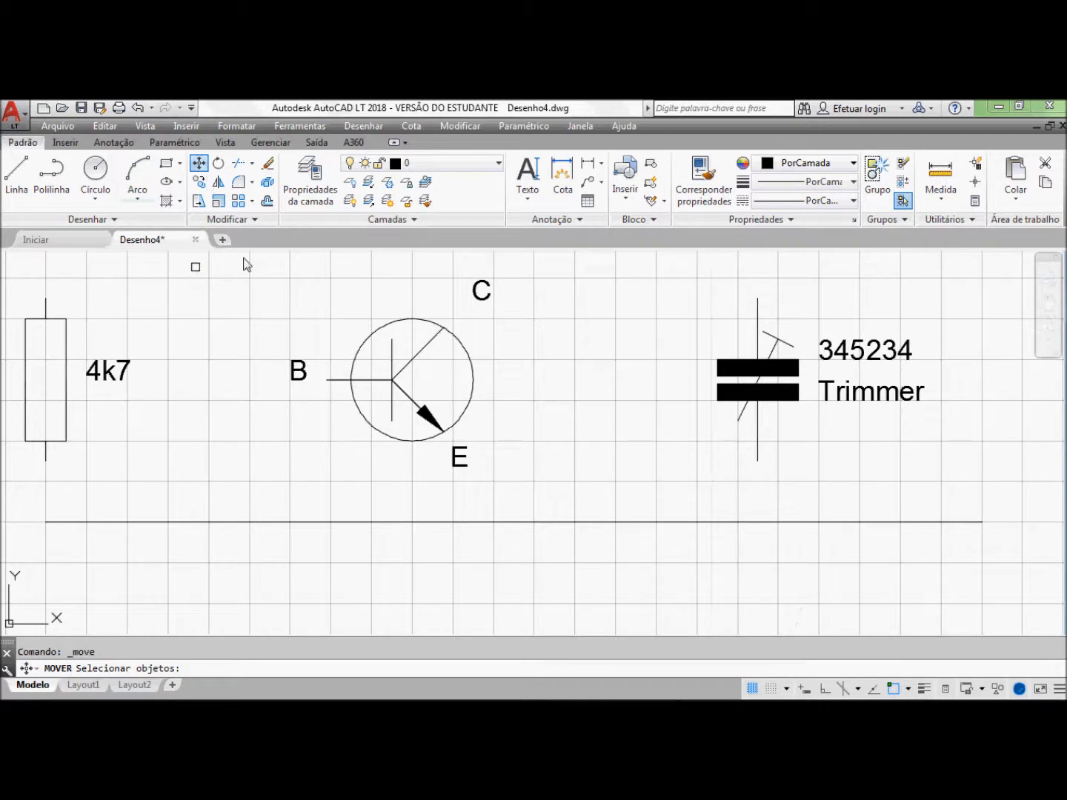
{"action": "left_click", "coordinate": [298, 370]}
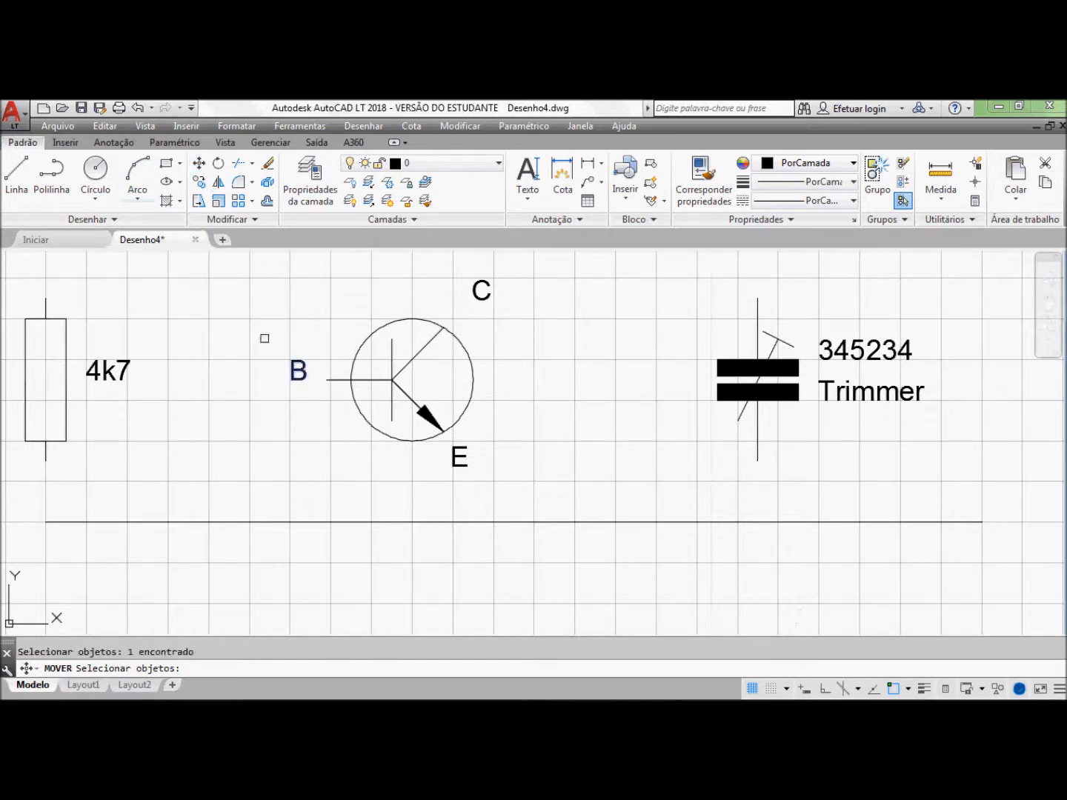
{"action": "key", "text": "Return"}
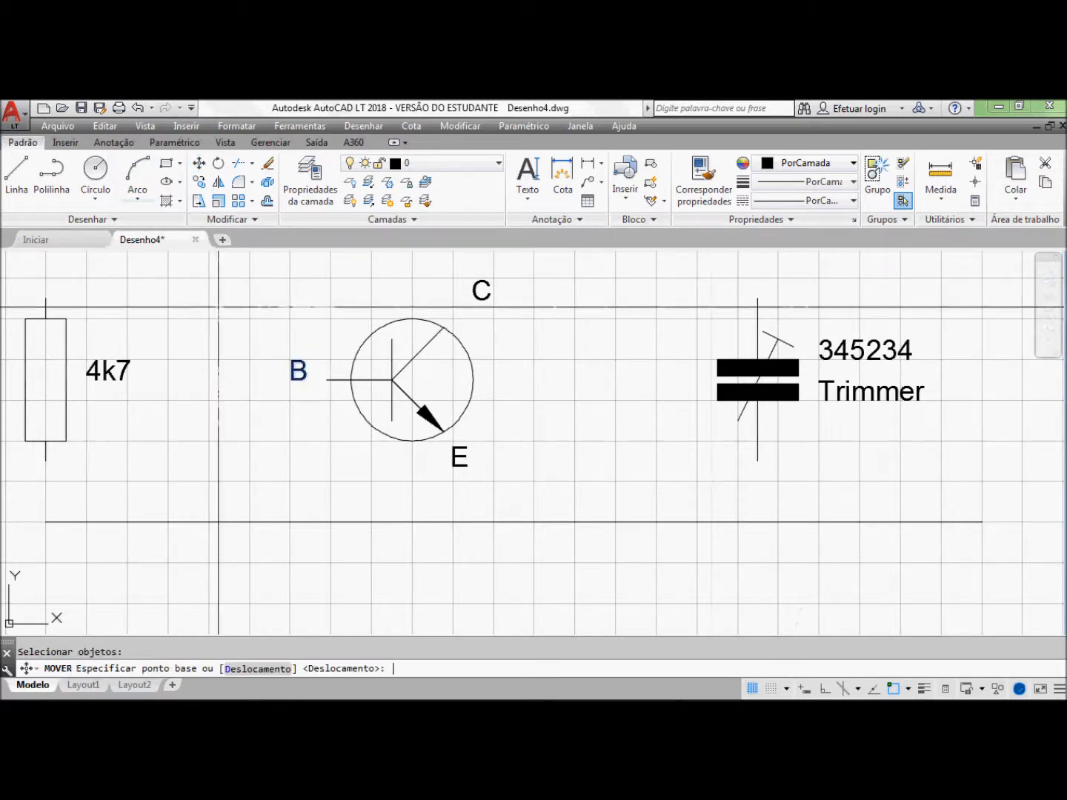
{"action": "left_click", "coordinate": [219, 306]}
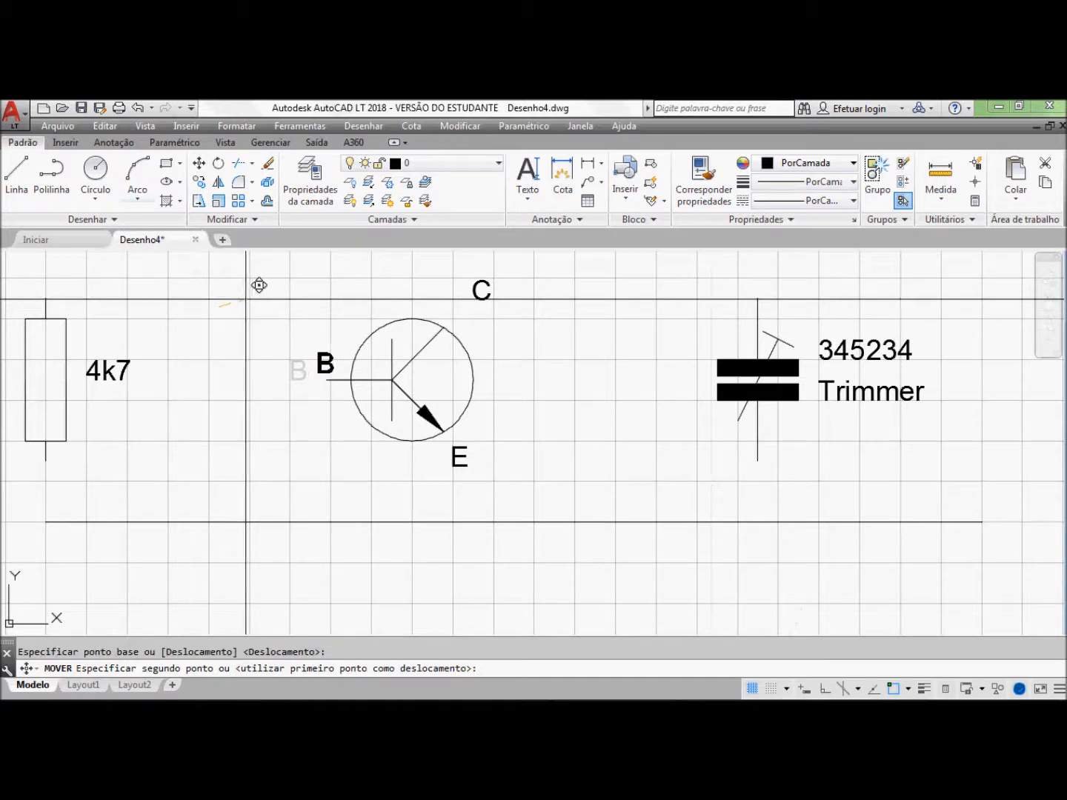
{"action": "left_click", "coordinate": [248, 299]}
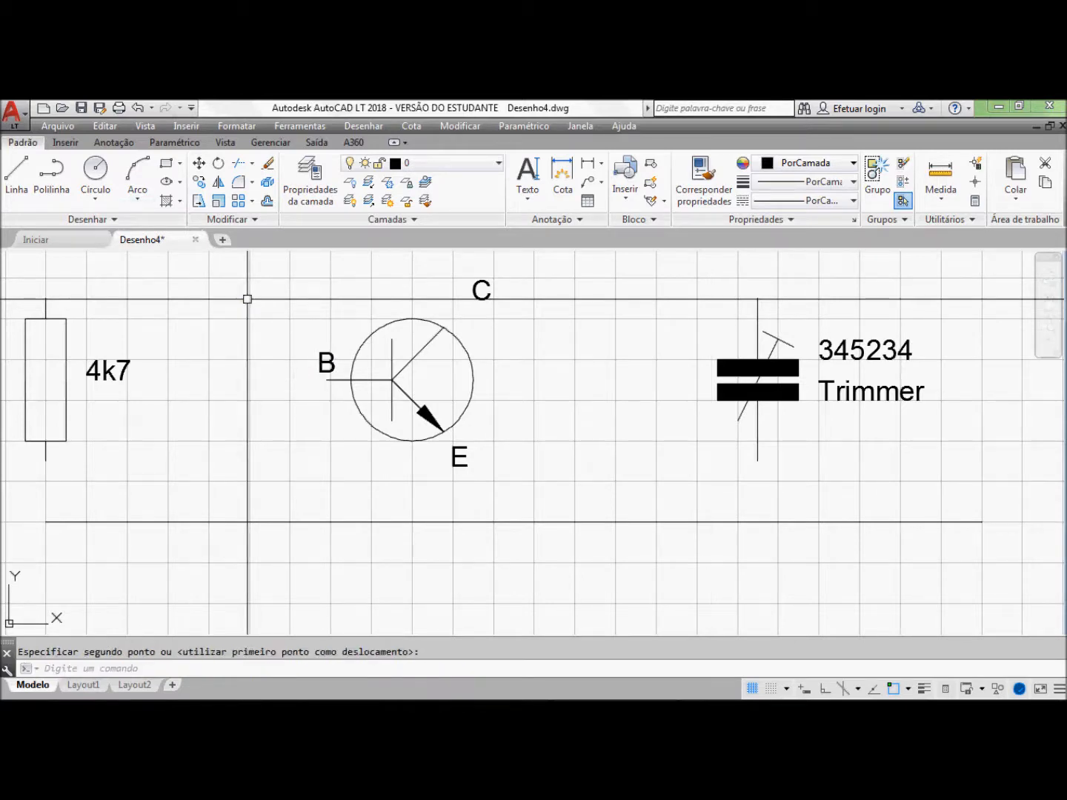
Step: Move the C label down and left so it sits just above the circle near the upper diagonal's end
{"action": "key", "text": "Return"}
{"action": "left_click", "coordinate": [474, 292]}
{"action": "key", "text": "Return"}
{"action": "left_click", "coordinate": [591, 350]}
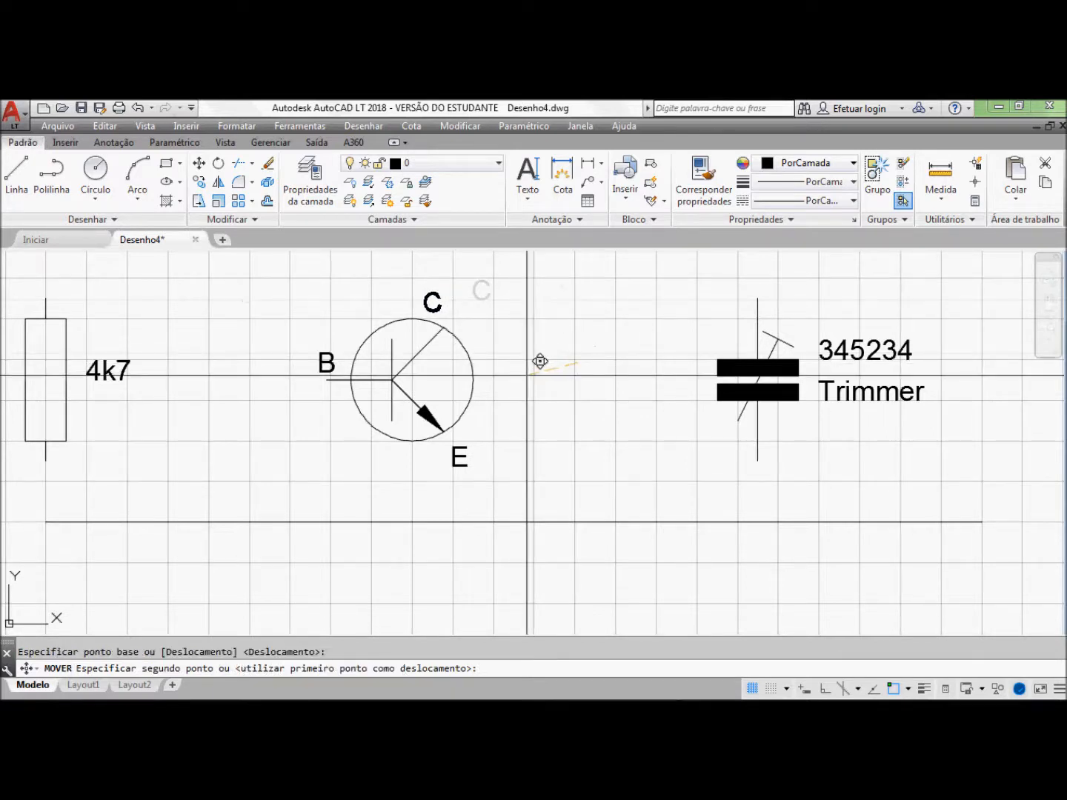
{"action": "left_click", "coordinate": [537, 364]}
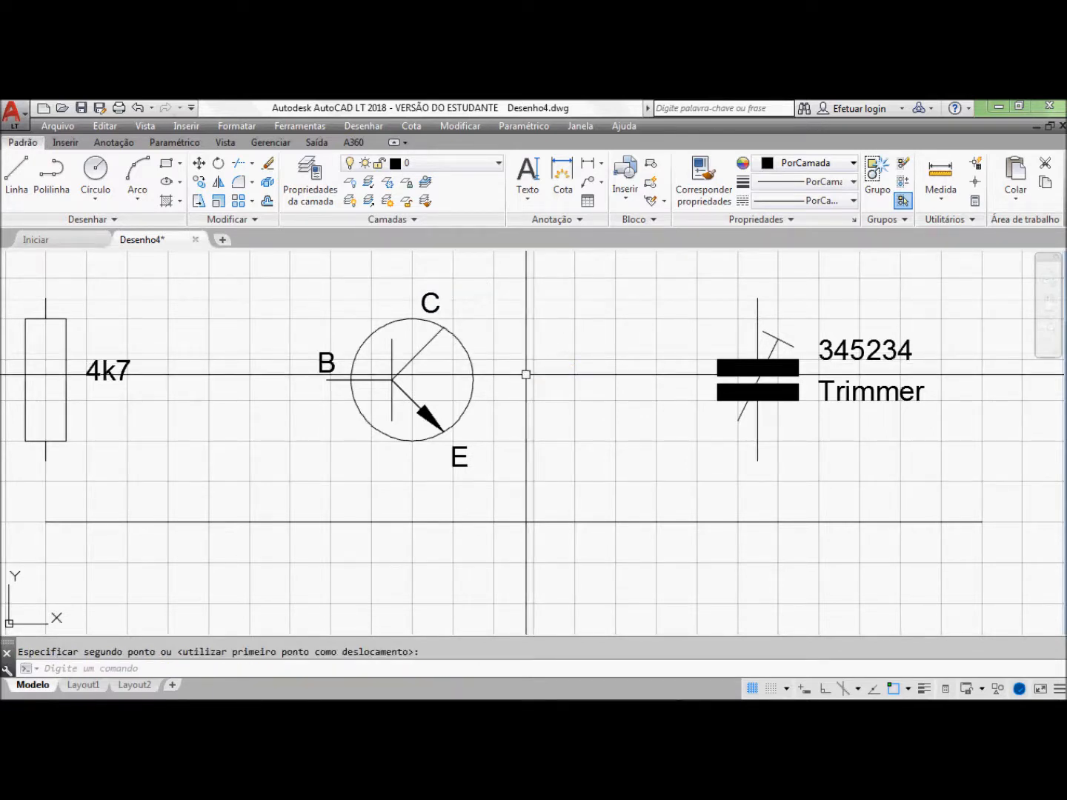
Step: Move the E label left so it sits just below the circle, under the arrowhead
{"action": "key", "text": "Return"}
{"action": "left_click", "coordinate": [453, 455]}
{"action": "key", "text": "Return"}
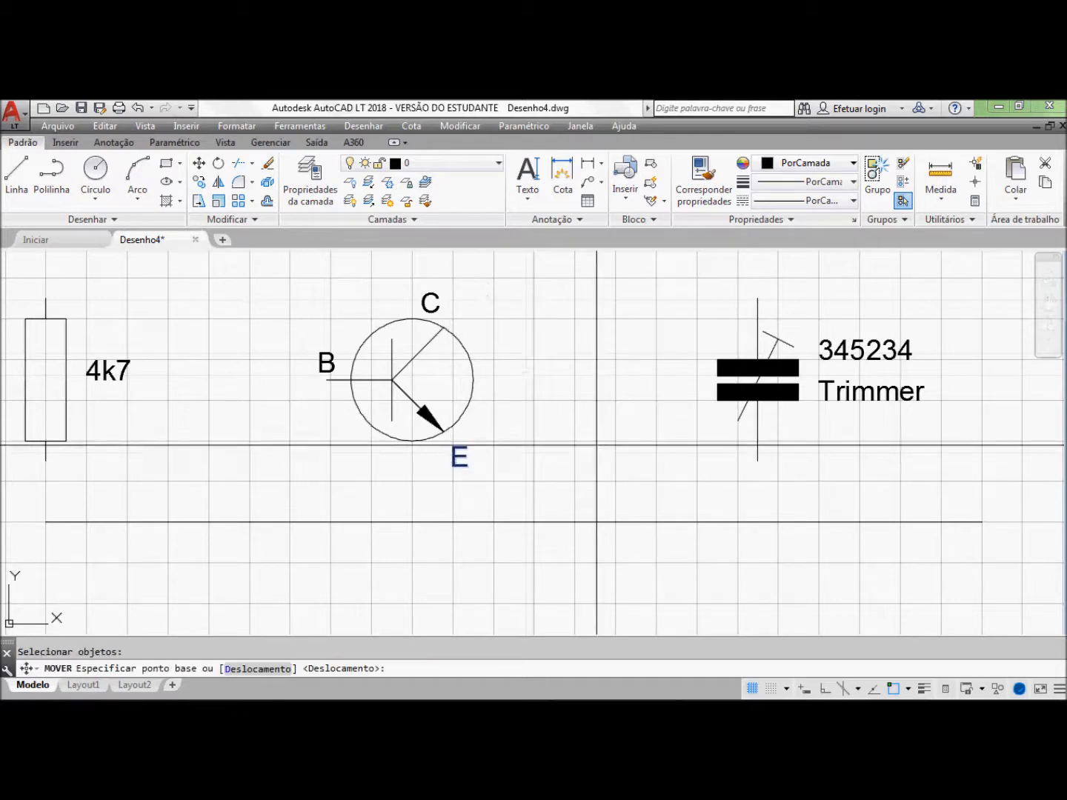
{"action": "left_click", "coordinate": [612, 430]}
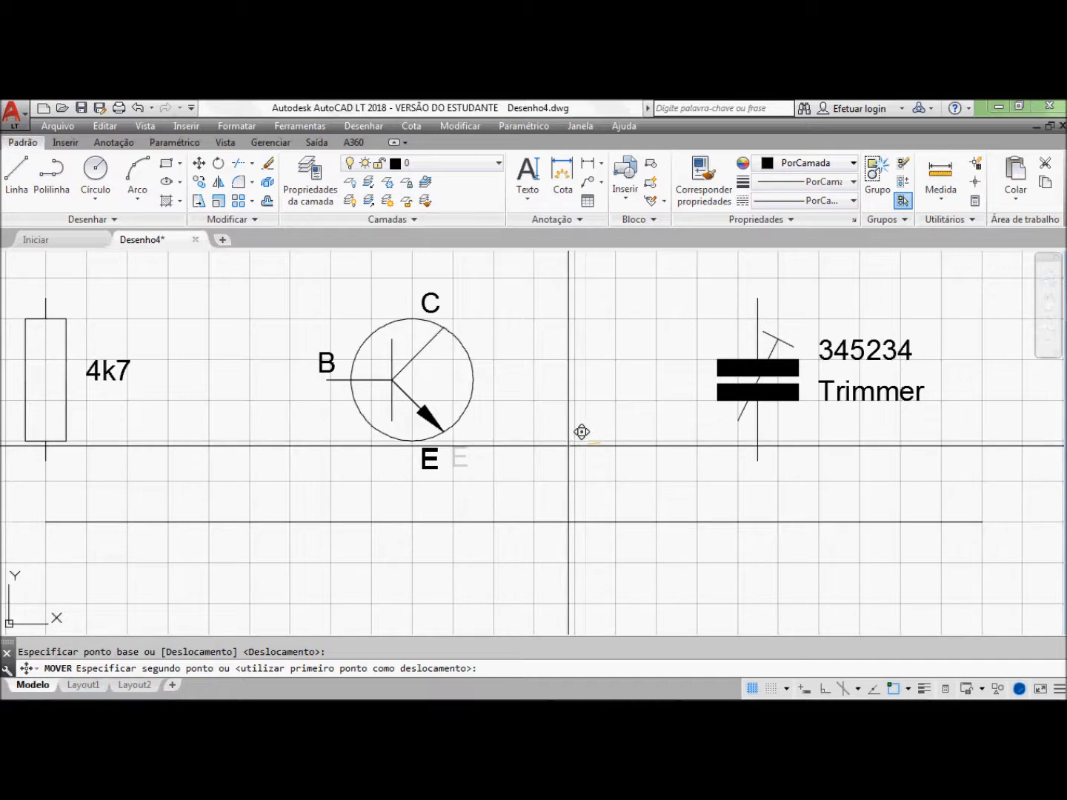
{"action": "left_click", "coordinate": [581, 432]}
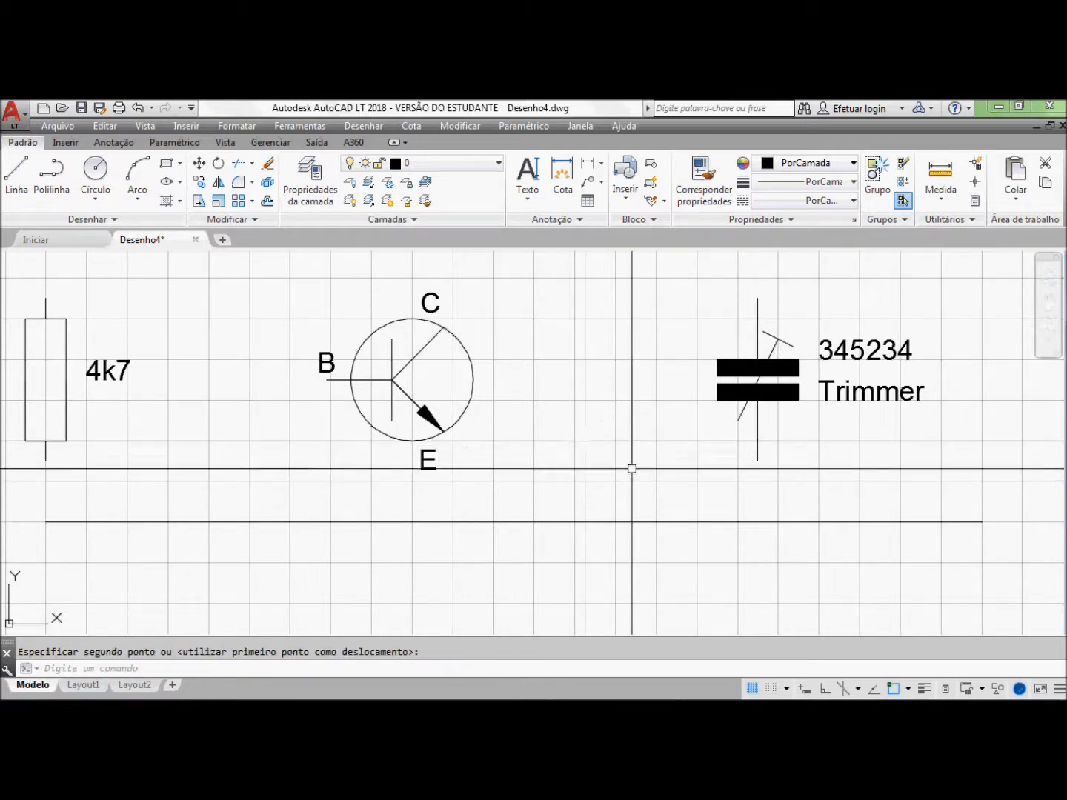
Step: Define an attribute with tag Dio and prompt Valor, and place it below the E label of the transistor symbol
{"action": "left_click", "coordinate": [65, 142]}
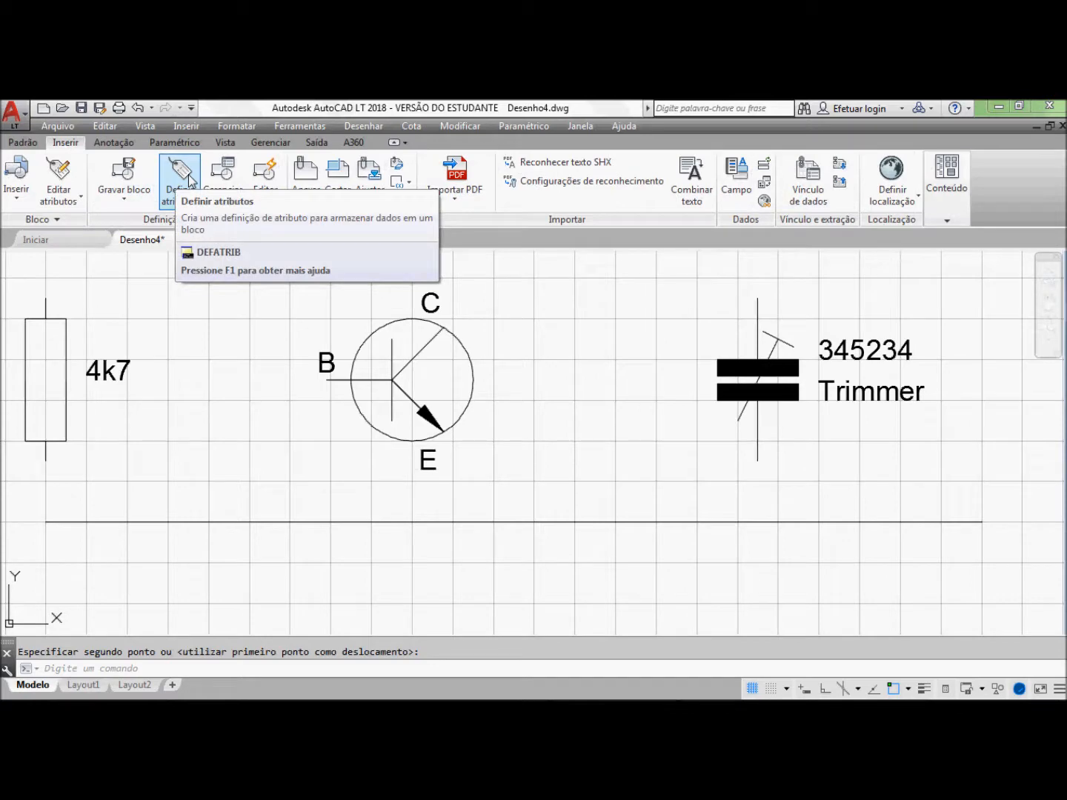
{"action": "left_click", "coordinate": [191, 180]}
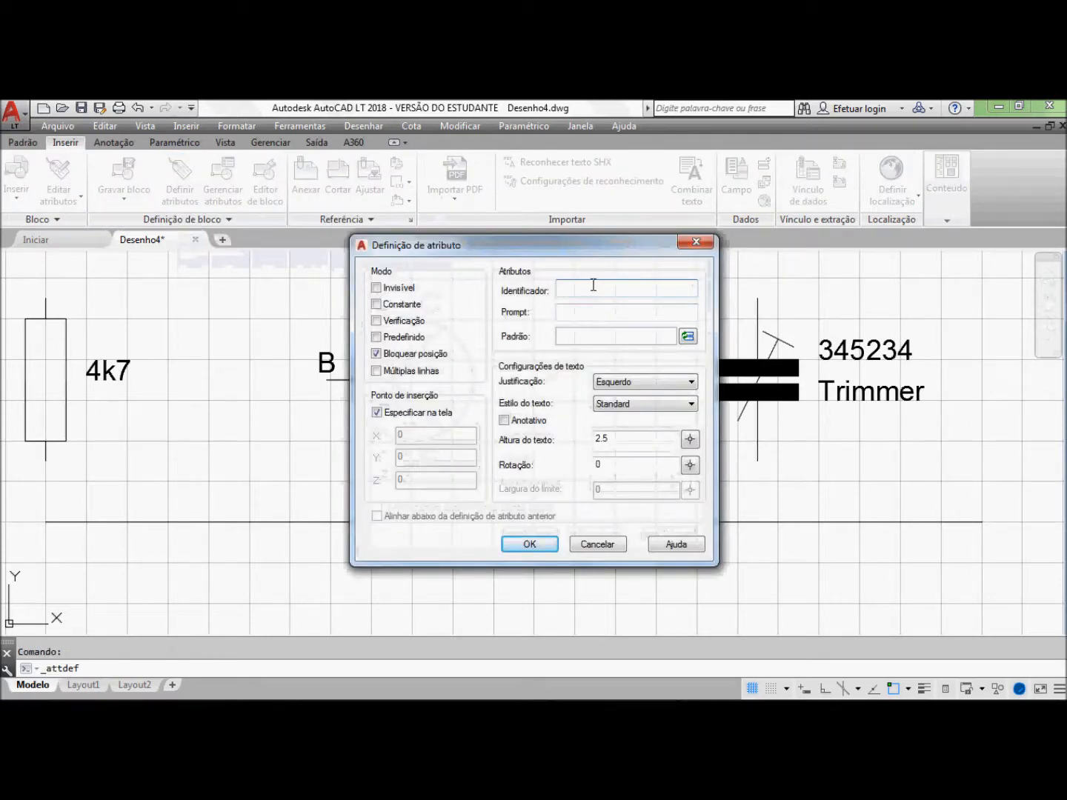
{"action": "type", "text": "D"}
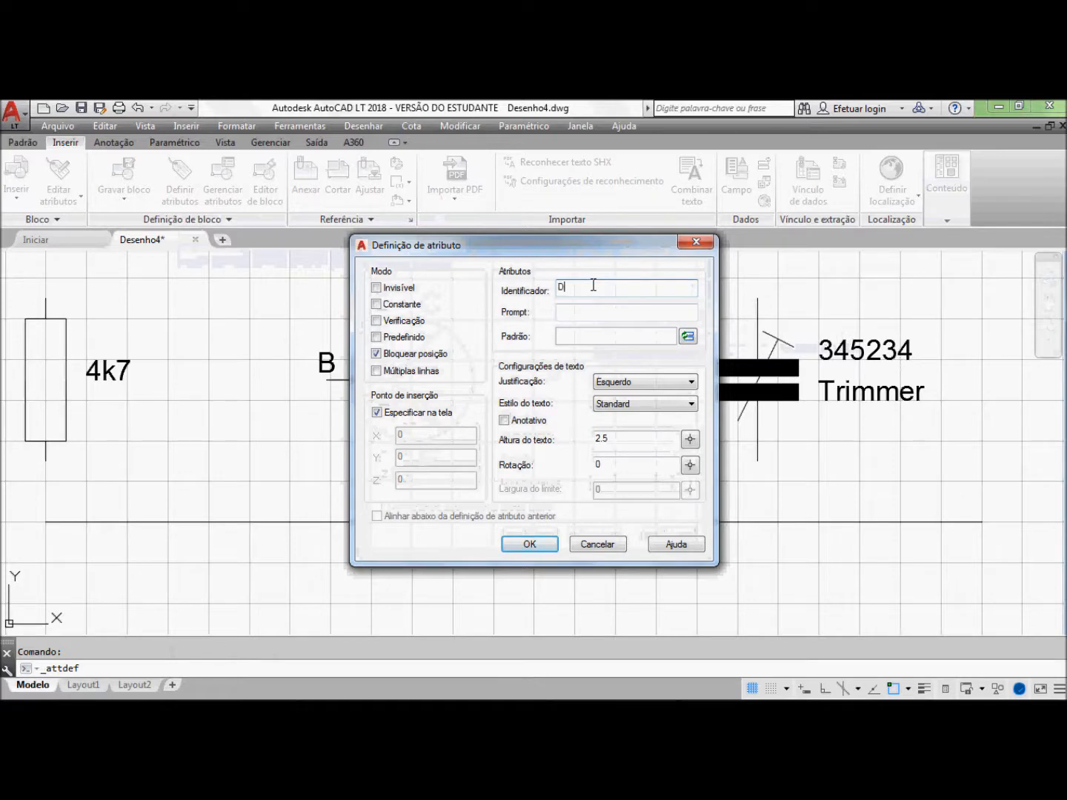
{"action": "type", "text": "io"}
{"action": "left_click", "coordinate": [590, 314]}
{"action": "type", "text": "Valor"}
{"action": "left_click", "coordinate": [529, 539]}
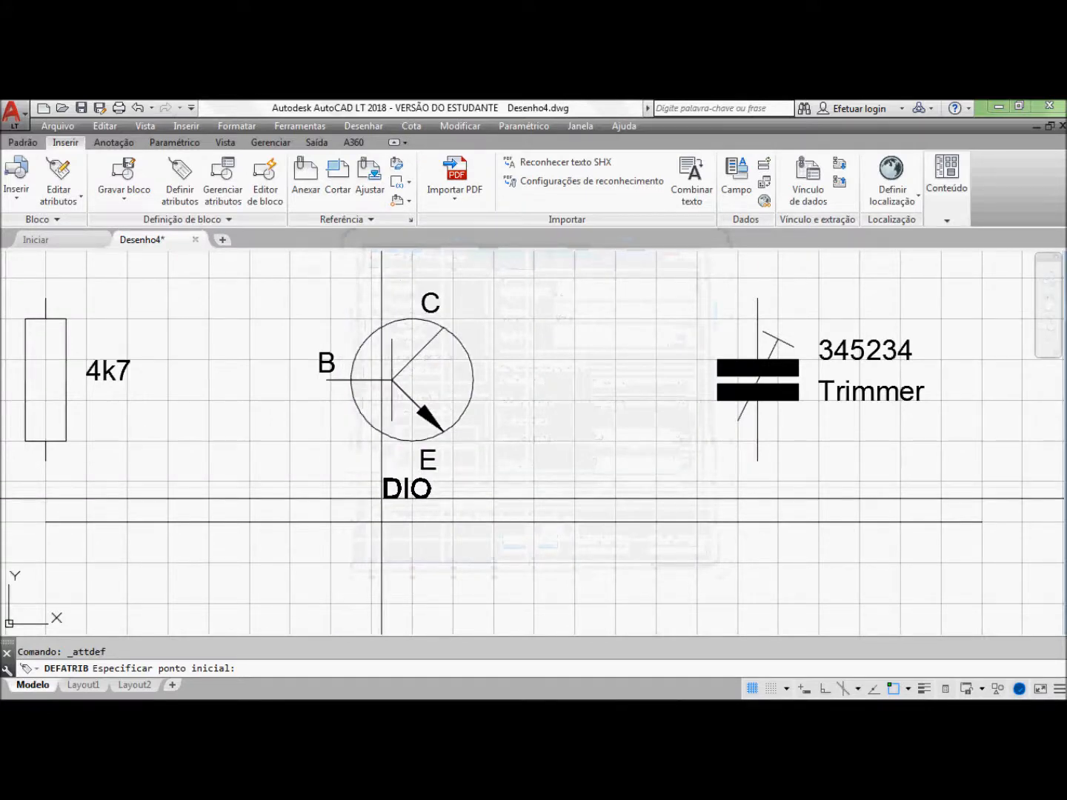
{"action": "left_click", "coordinate": [382, 498]}
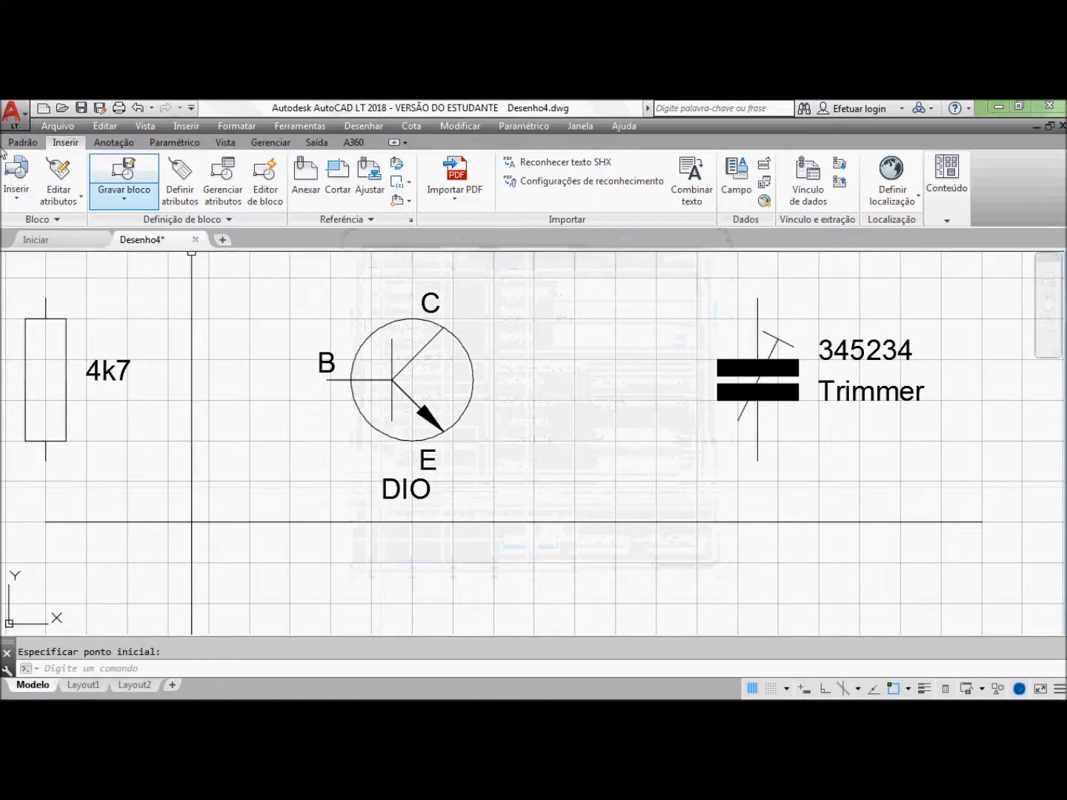
Step: Start writing a block to file and change the destination file name to Diodo.dwg in the TAI folder
{"action": "left_click", "coordinate": [124, 196]}
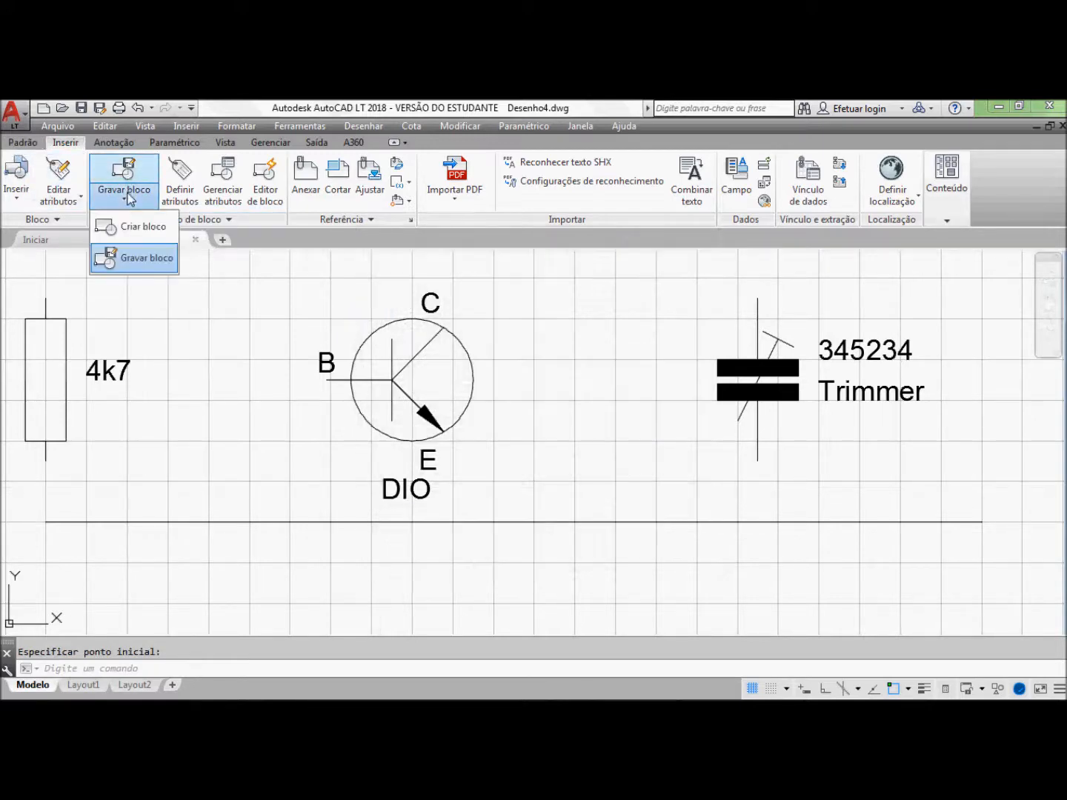
{"action": "left_click", "coordinate": [141, 265]}
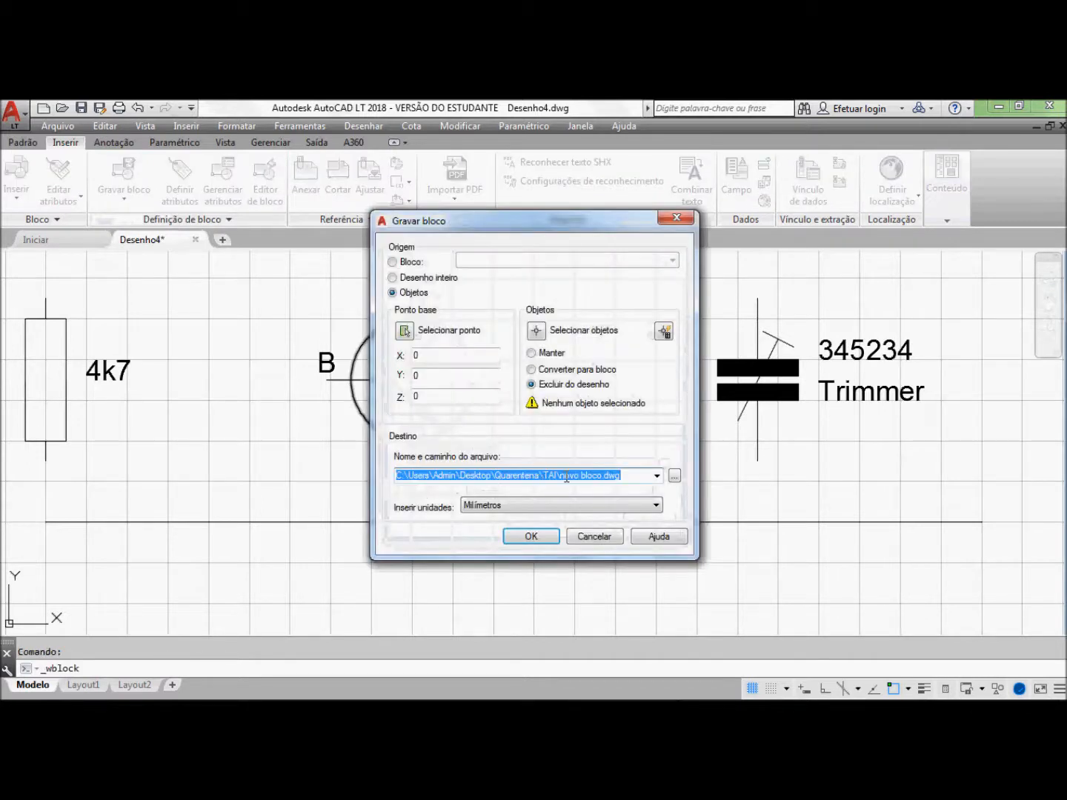
{"action": "left_click", "coordinate": [560, 475]}
{"action": "key", "text": "Delete"}
{"action": "type", "text": "Diodo"}
{"action": "key", "text": "Delete"}
{"action": "key", "text": "Delete"}
{"action": "key", "text": "Delete"}
{"action": "key", "text": "Delete"}
{"action": "key", "text": "Delete"}
{"action": "key", "text": "Delete"}
{"action": "key", "text": "Delete"}
{"action": "key", "text": "Delete"}
{"action": "key", "text": "Delete"}
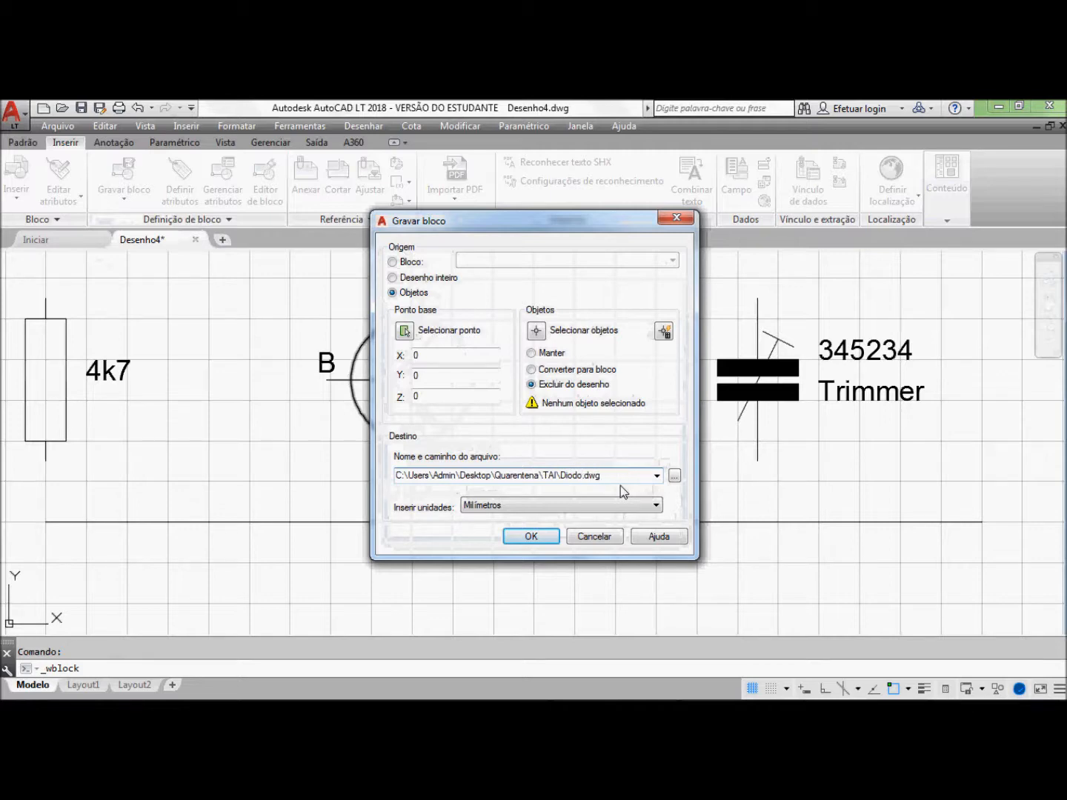
Step: Set the block's base point at the outer end of the B lead and select the whole transistor symbol with its labels and attribute
{"action": "left_click", "coordinate": [406, 331]}
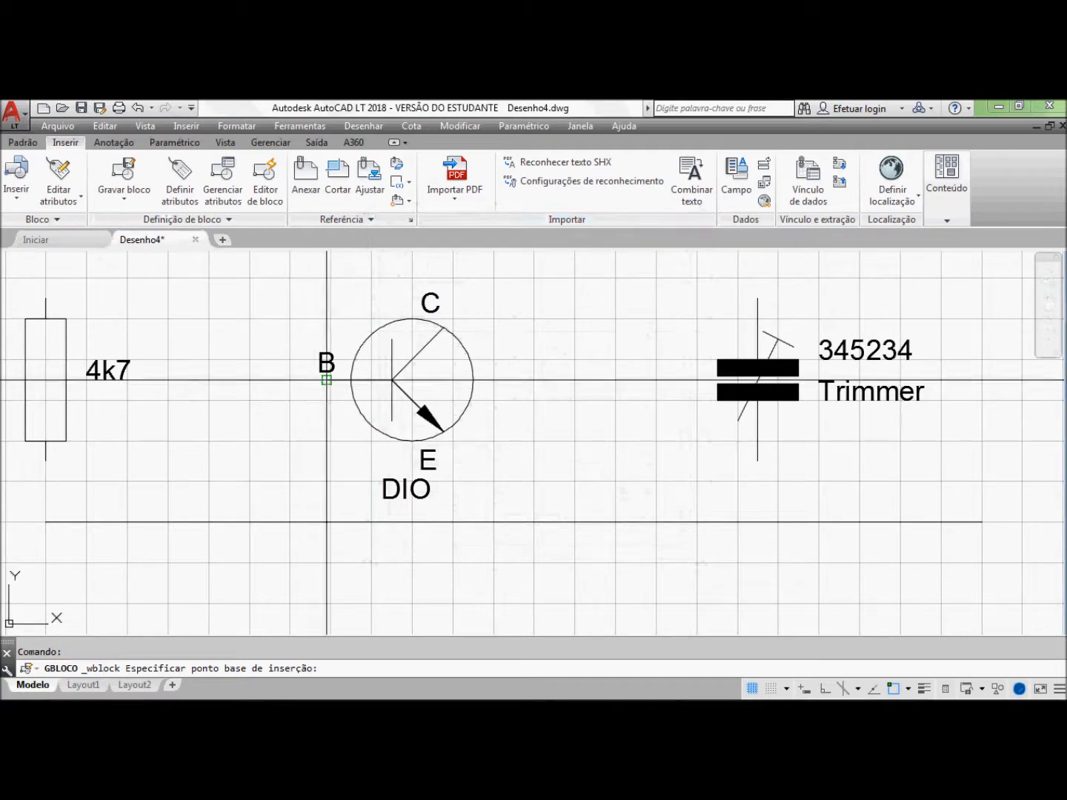
{"action": "left_click", "coordinate": [327, 380]}
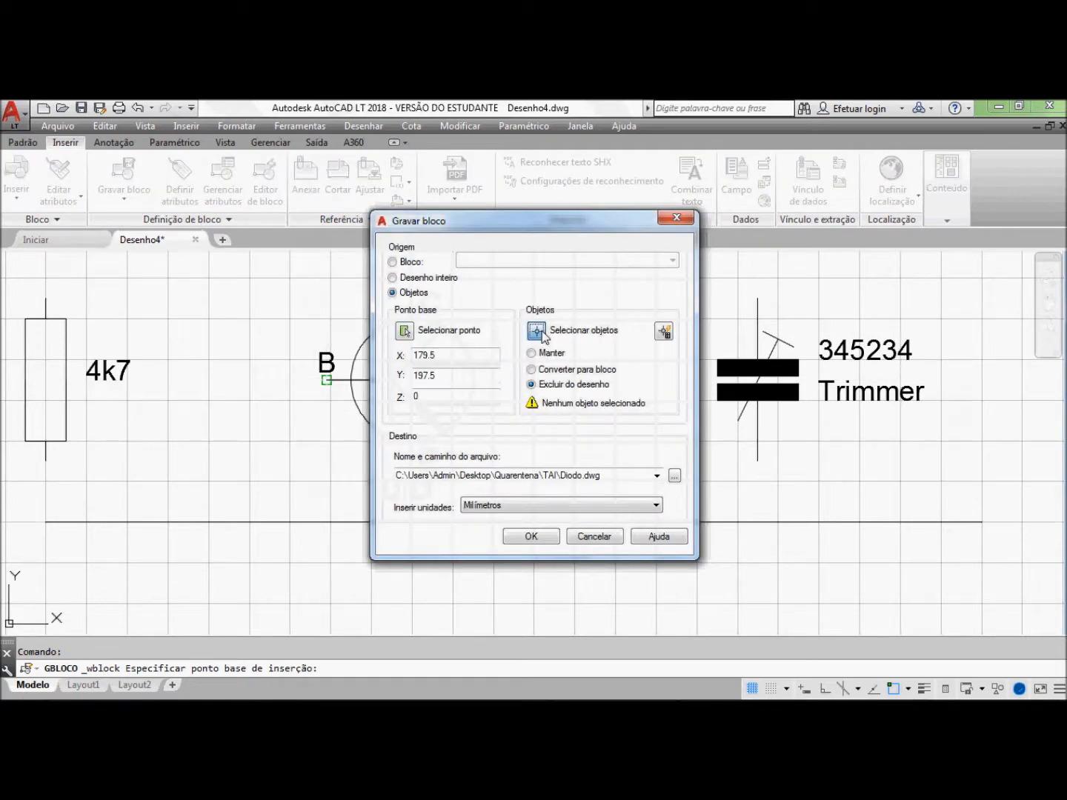
{"action": "left_click", "coordinate": [544, 334]}
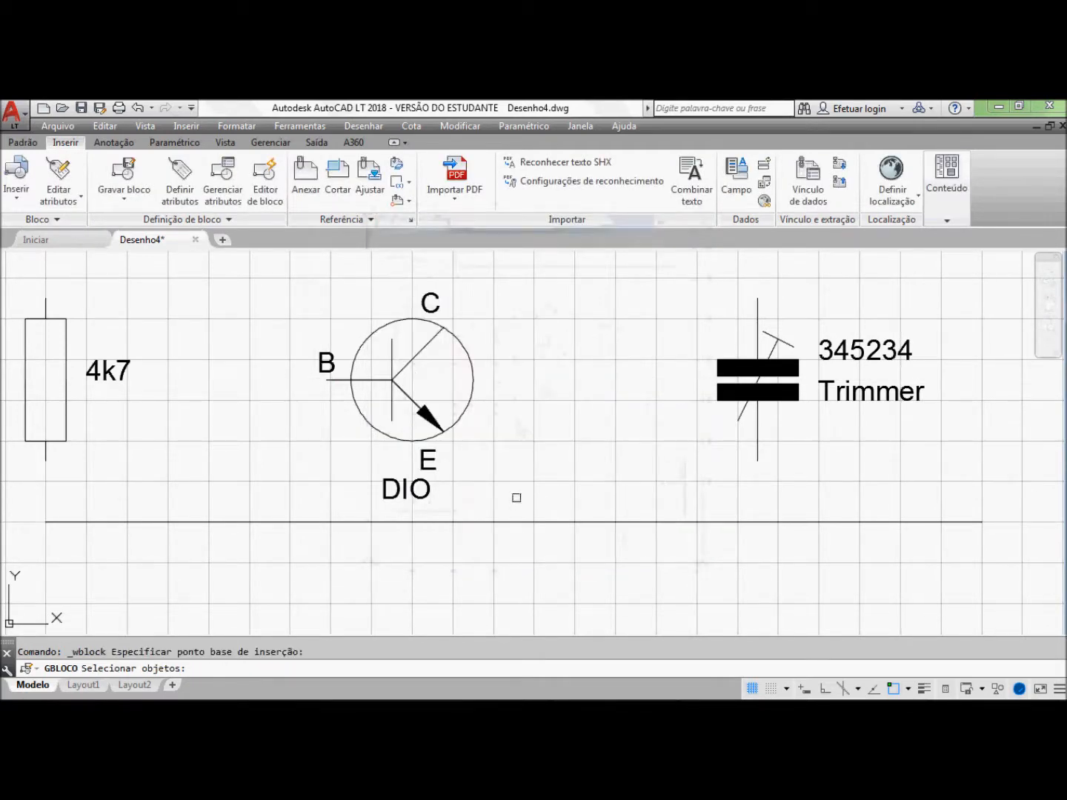
{"action": "left_click", "coordinate": [517, 499]}
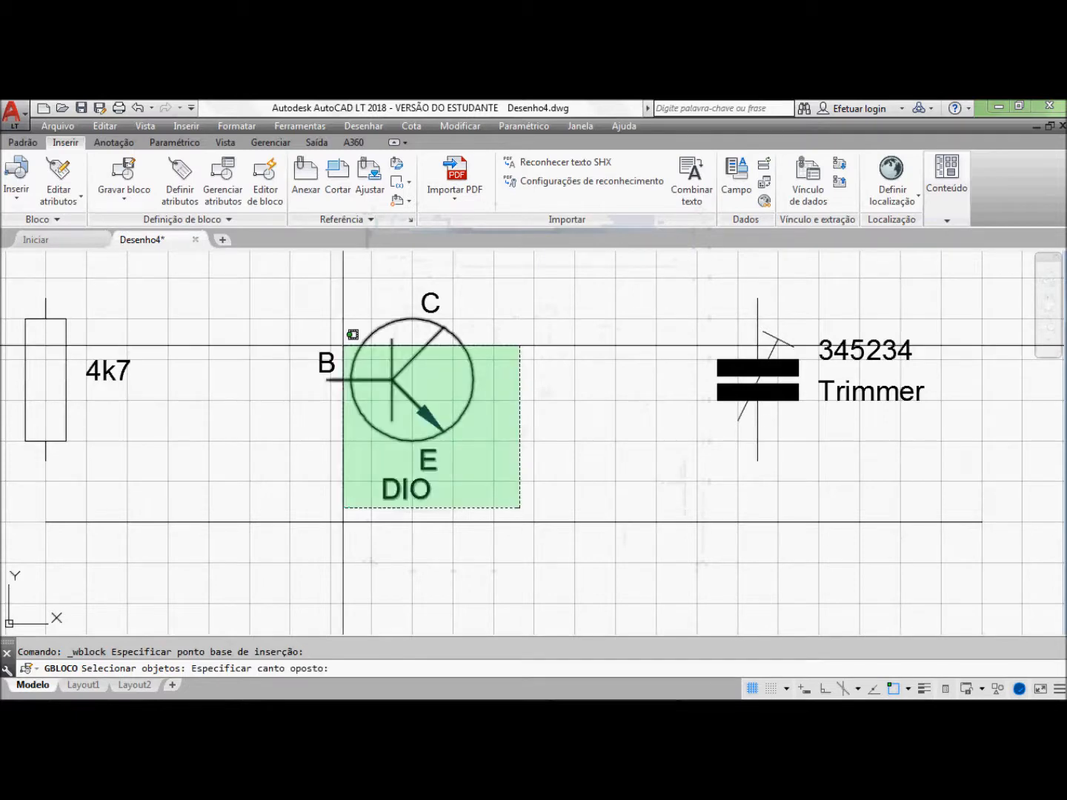
{"action": "left_click", "coordinate": [283, 278]}
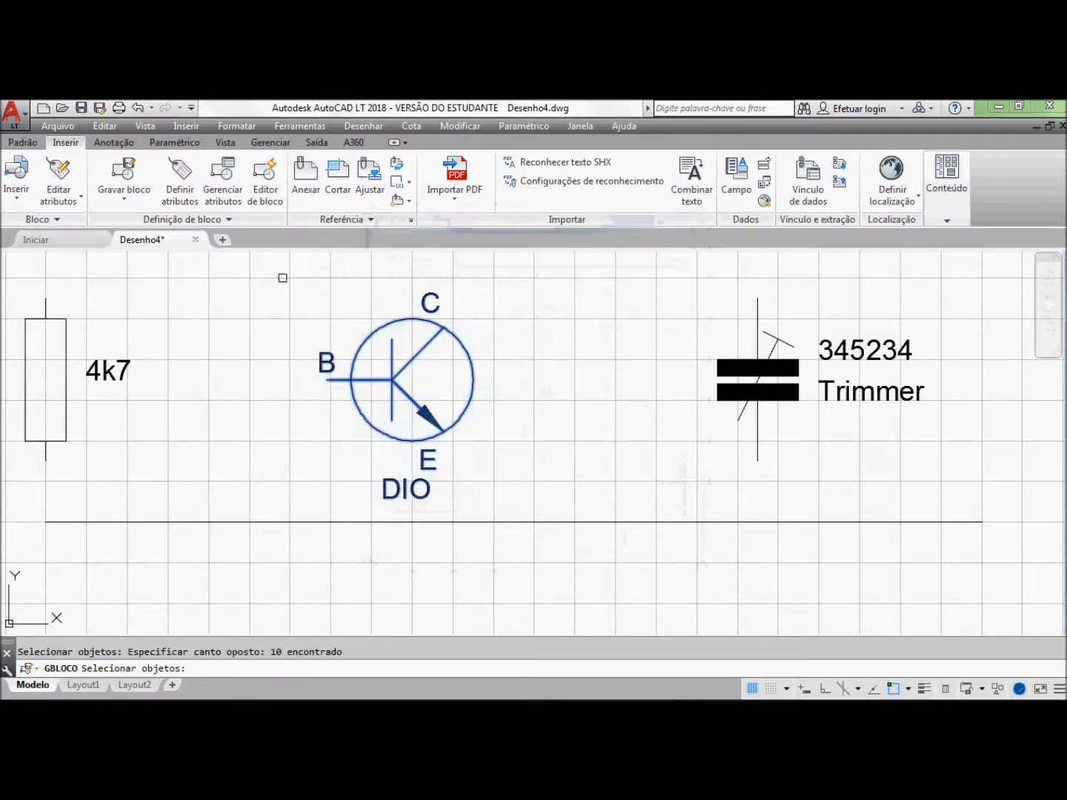
{"action": "key", "text": "Return"}
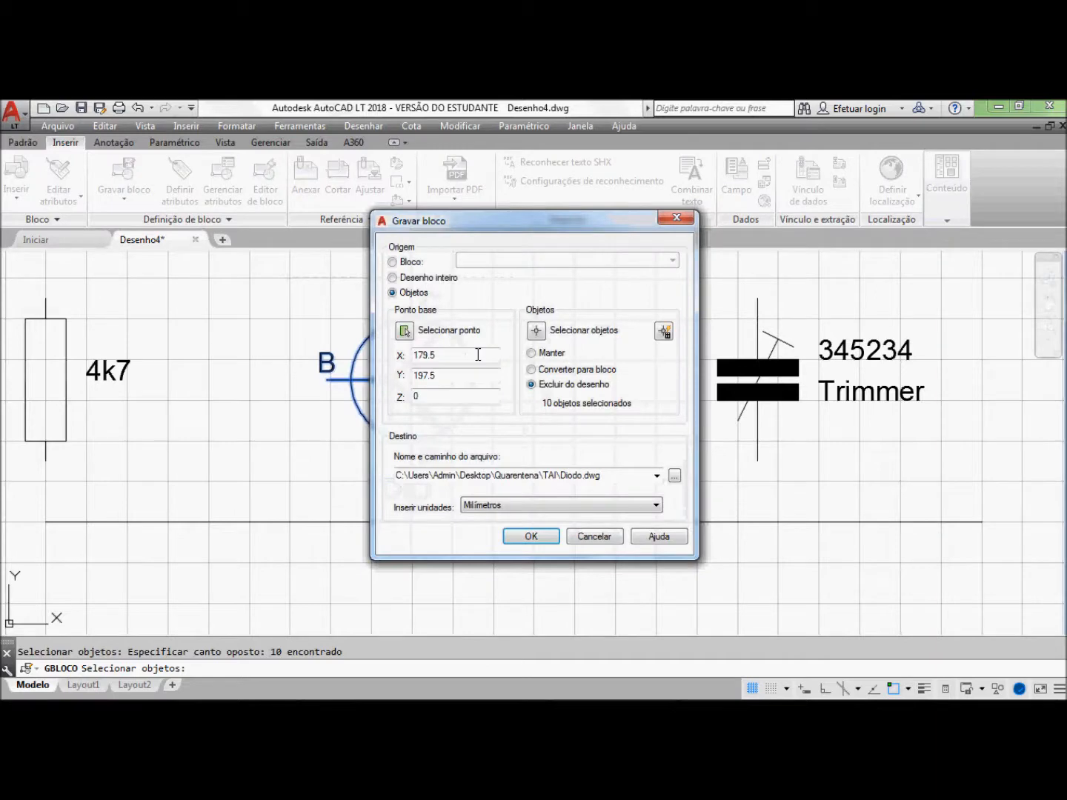
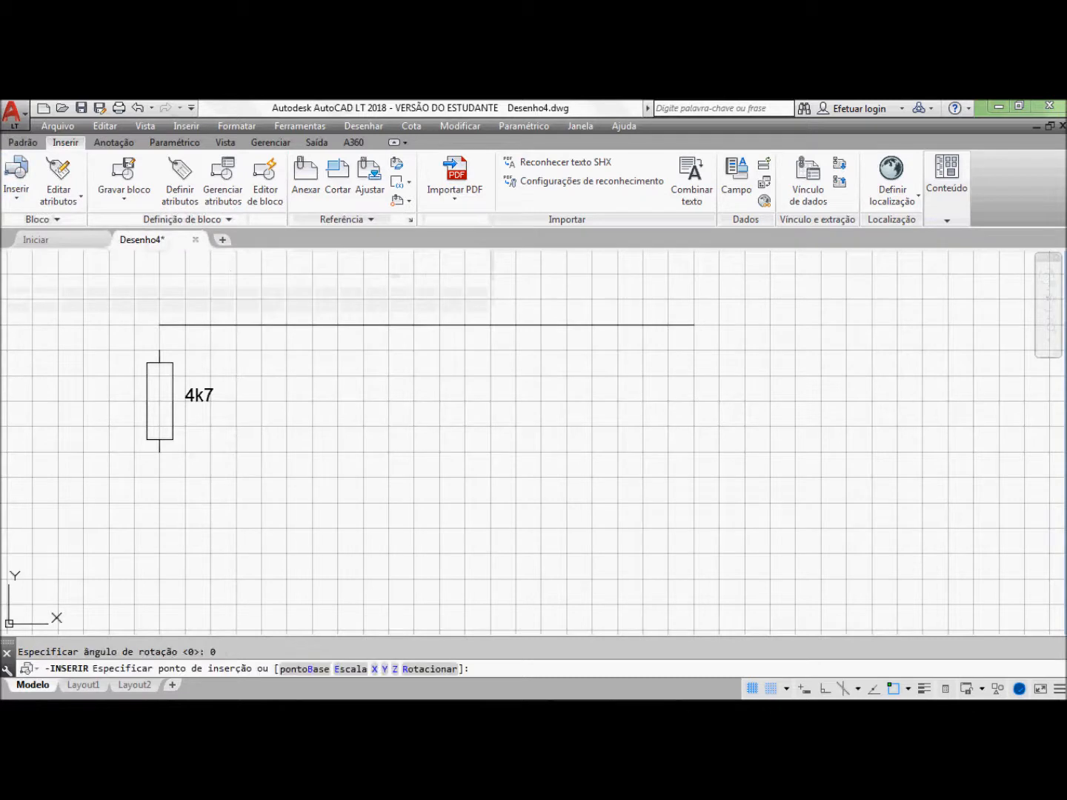
Step: Place the CapacitorH block below the 4k7 resistor, in line with its lead, with a capacitance value of 0.047uF
{"action": "left_click", "coordinate": [159, 476]}
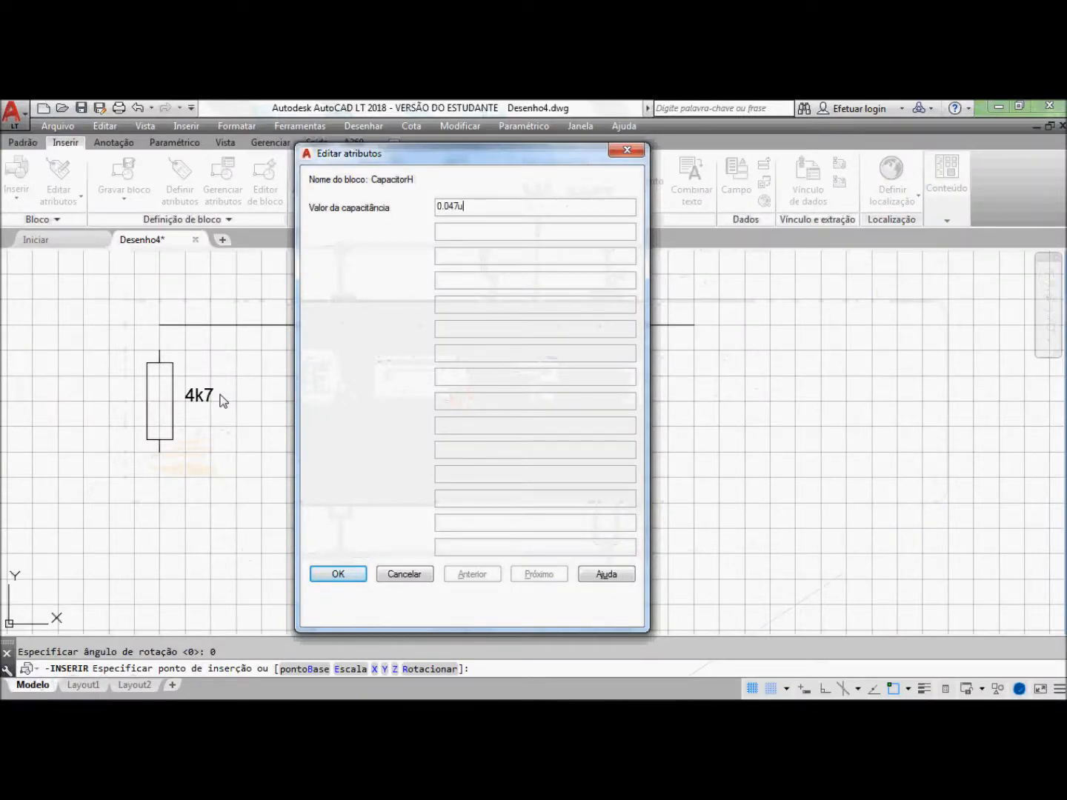
{"action": "type", "text": "F"}
{"action": "left_click", "coordinate": [329, 575]}
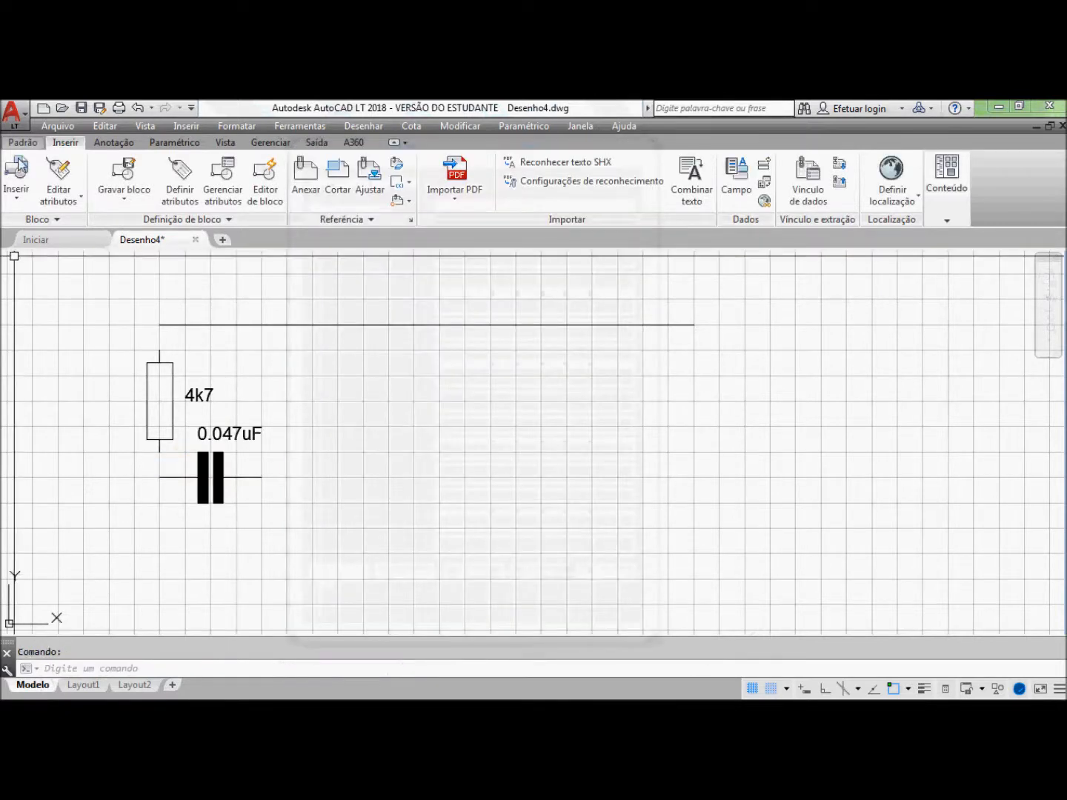
Step: Insert the Microfone block below the horizontal capacitor, vertically aligned with the 4k7 resistor
{"action": "left_click", "coordinate": [21, 169]}
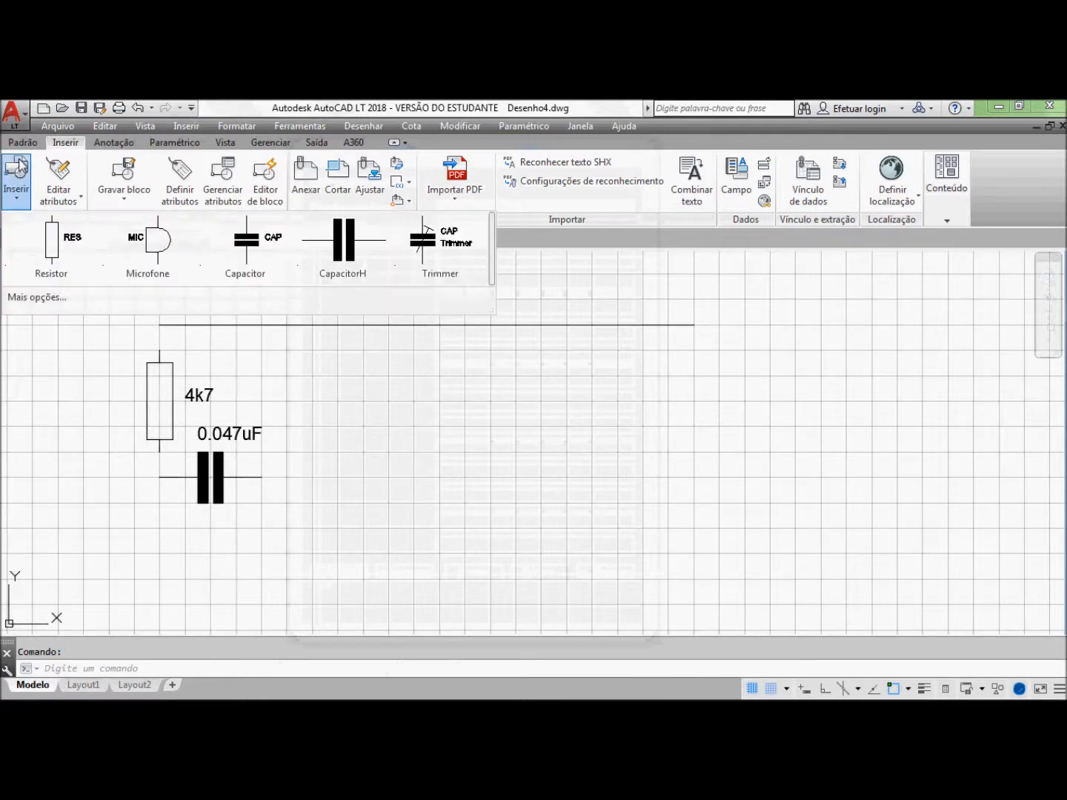
{"action": "left_click", "coordinate": [152, 241]}
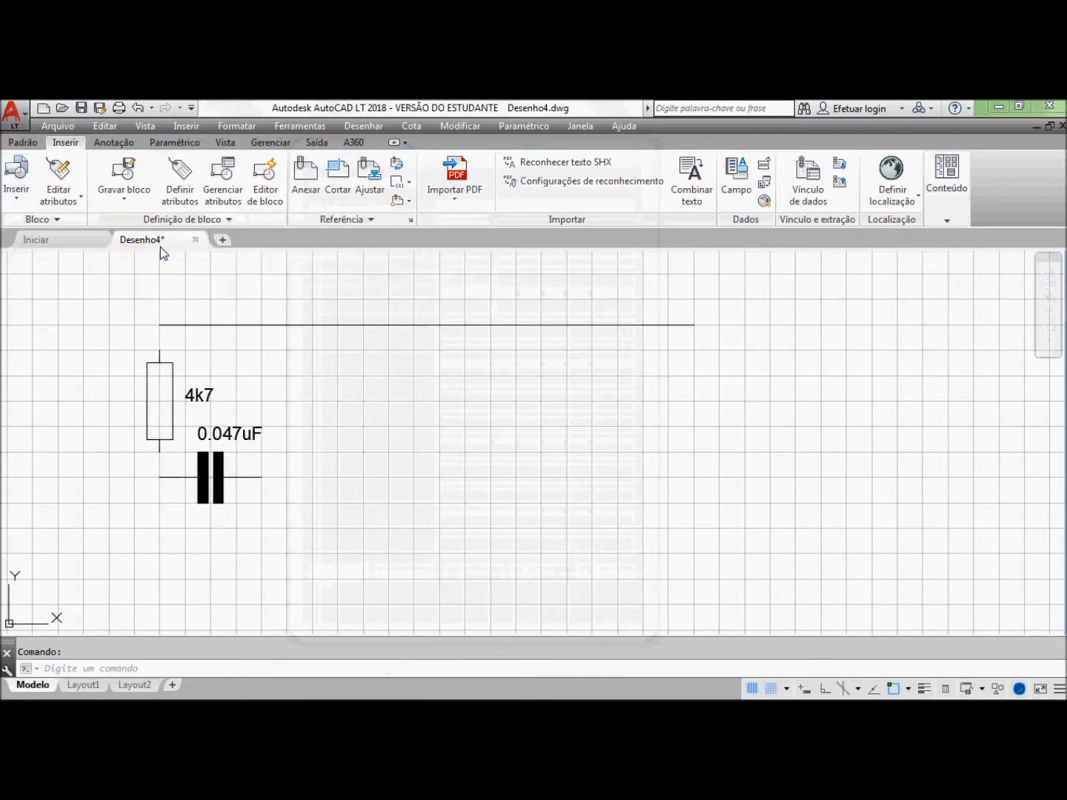
{"action": "left_click", "coordinate": [159, 504]}
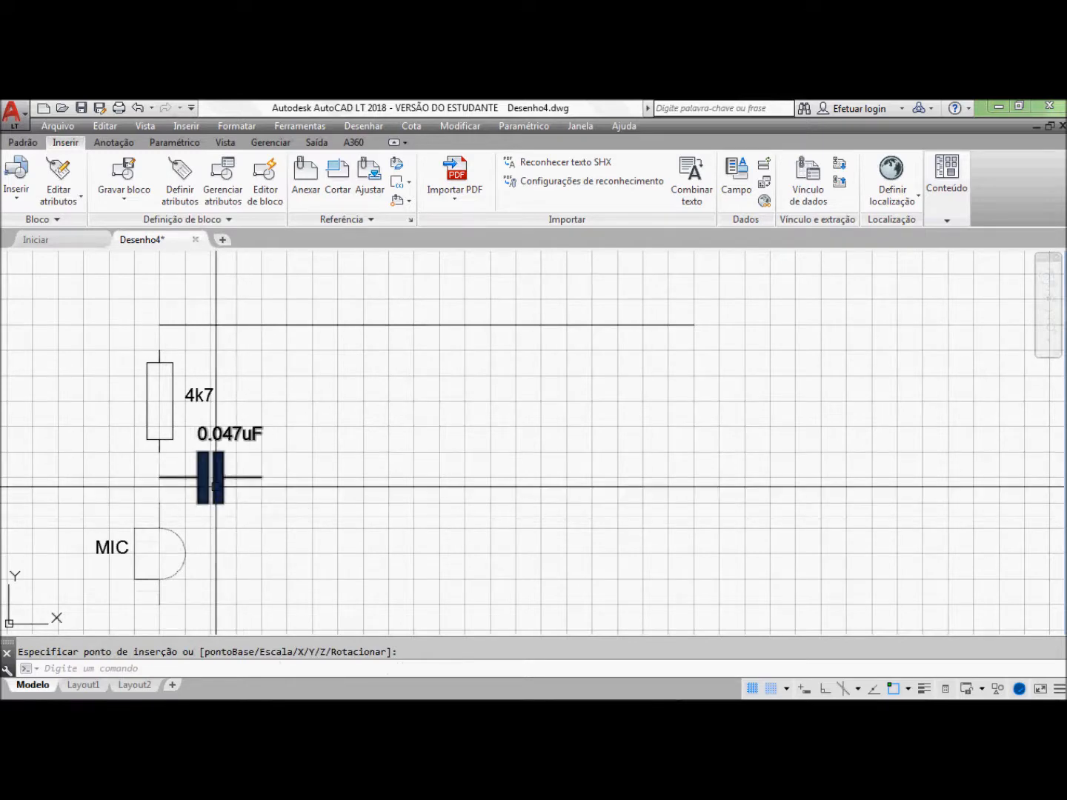
Step: Move the 0.047uF capacitor 5 units horizontally to the right, away from the resistor's axis
{"action": "left_click", "coordinate": [17, 143]}
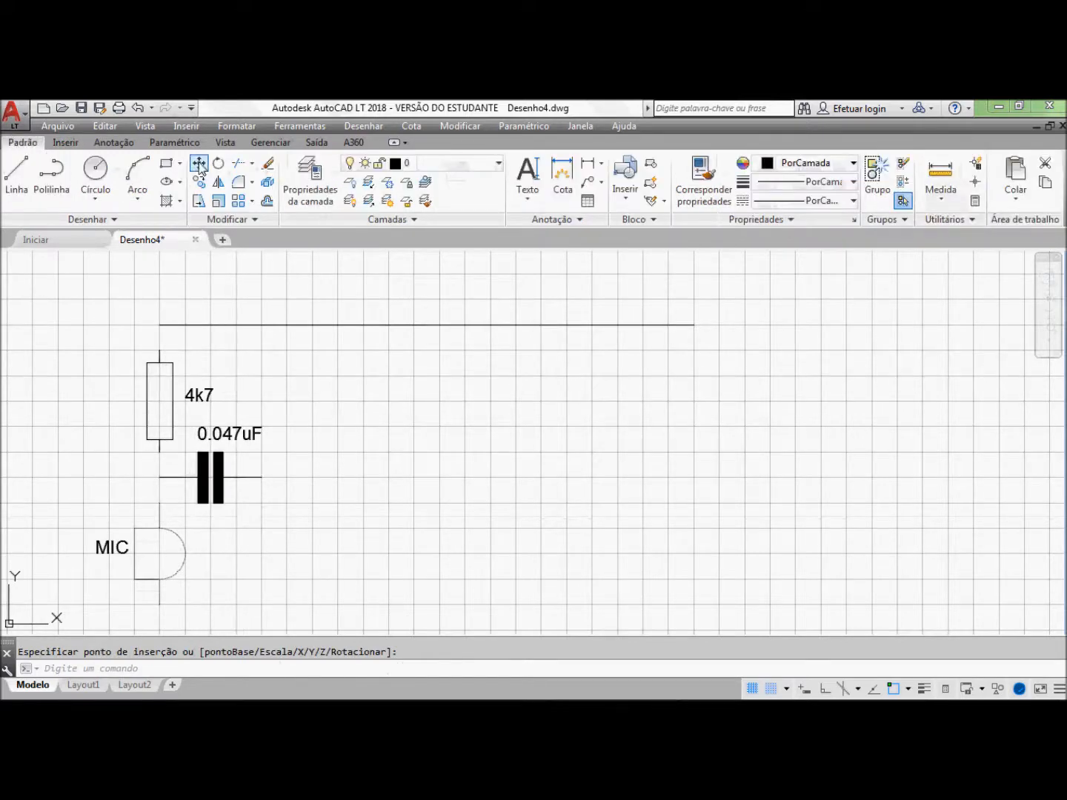
{"action": "left_click", "coordinate": [199, 163]}
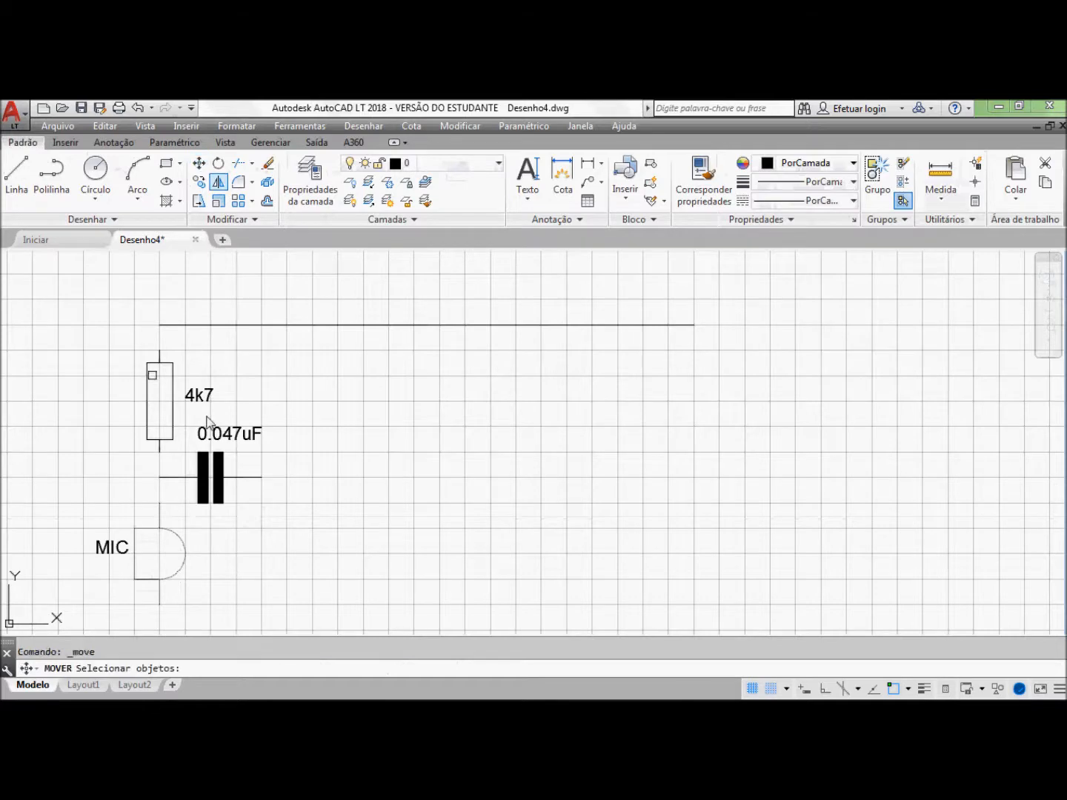
{"action": "left_click", "coordinate": [210, 465]}
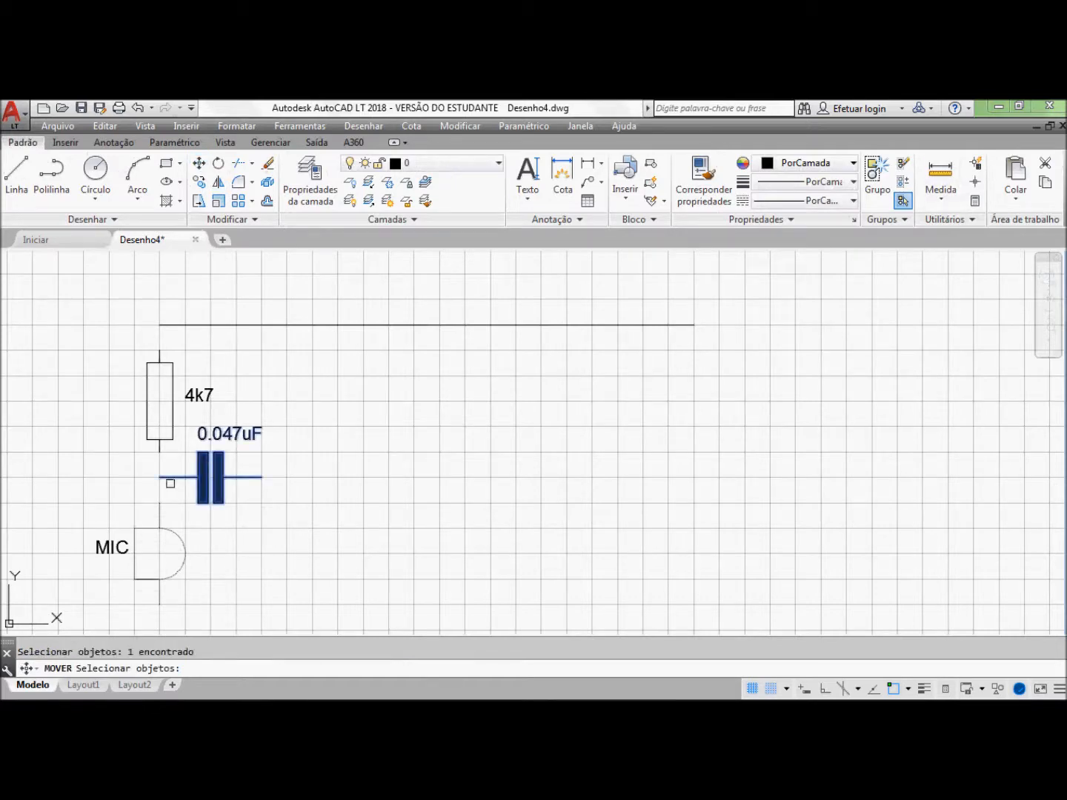
{"action": "key", "text": "Return"}
{"action": "left_click", "coordinate": [159, 477]}
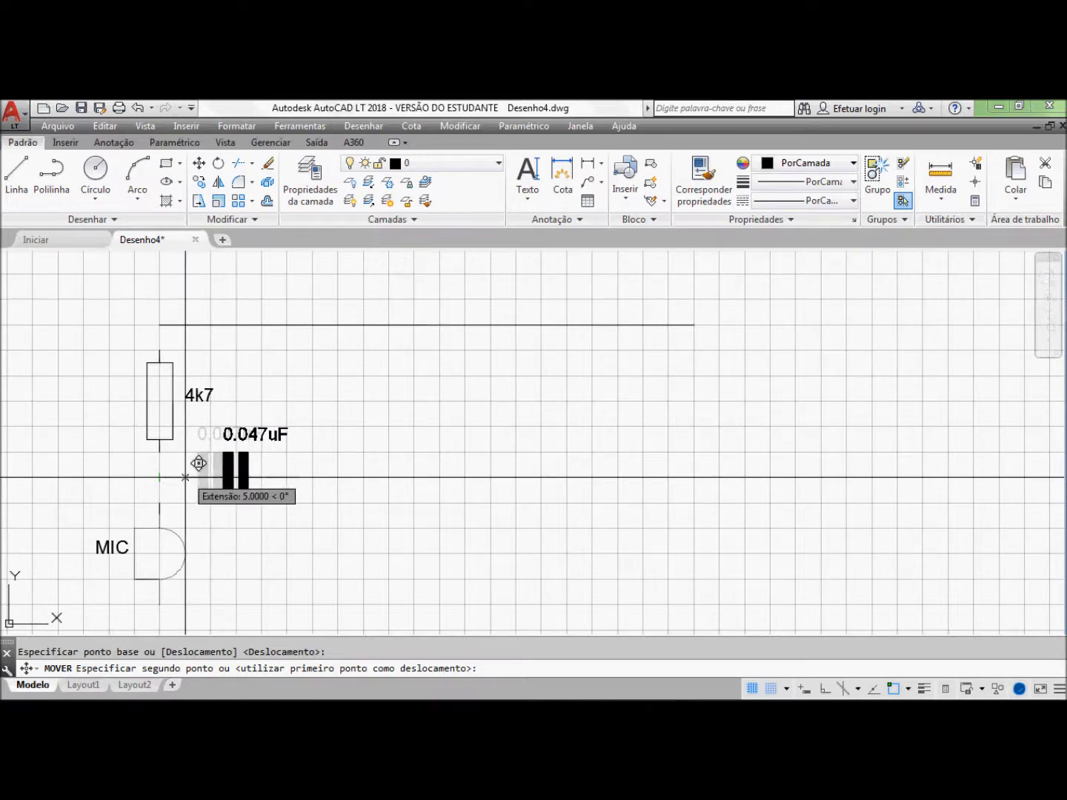
{"action": "left_click", "coordinate": [185, 477]}
{"action": "left_click", "coordinate": [137, 107]}
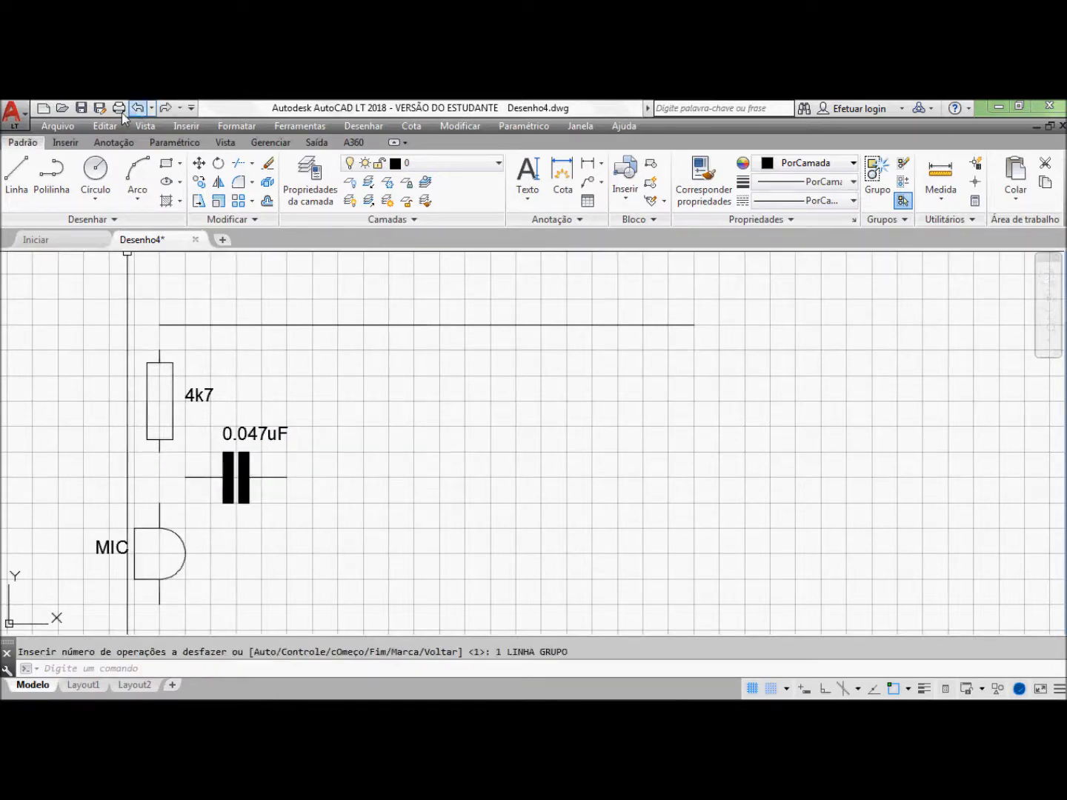
Step: Draw wires from the horizontal rail's left end to the resistor's upper lead and from its lower lead to the microphone's upper lead
{"action": "left_click", "coordinate": [12, 176]}
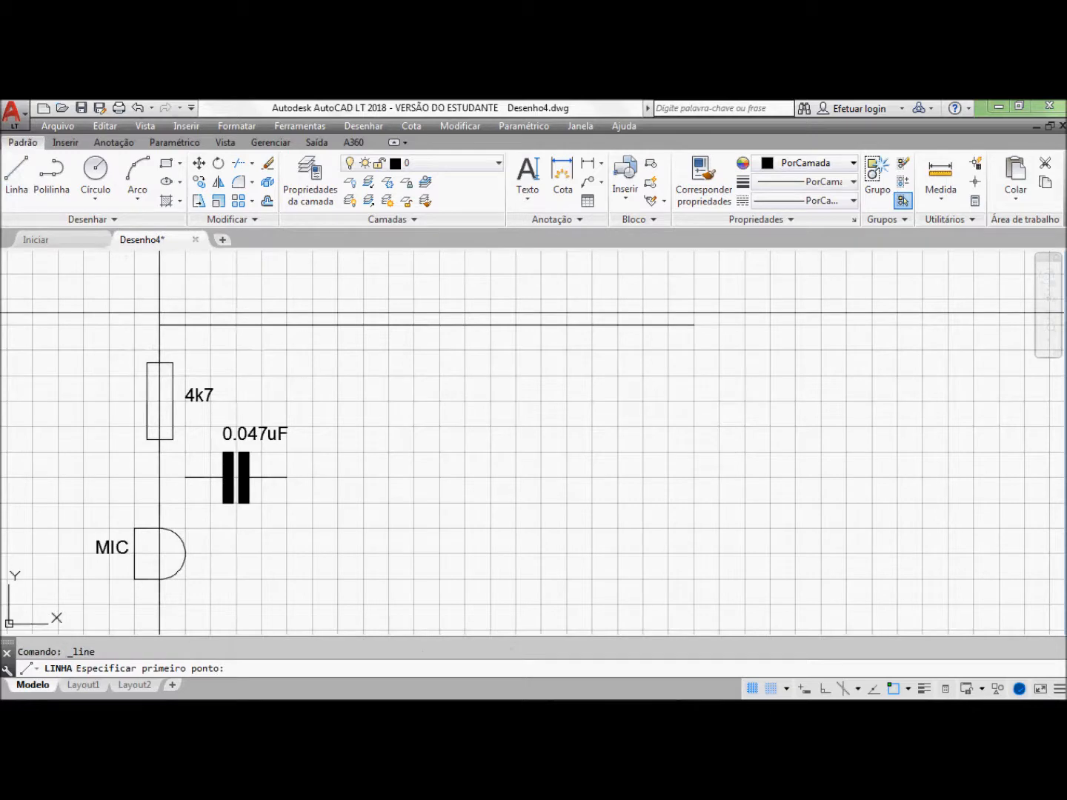
{"action": "left_click", "coordinate": [159, 324]}
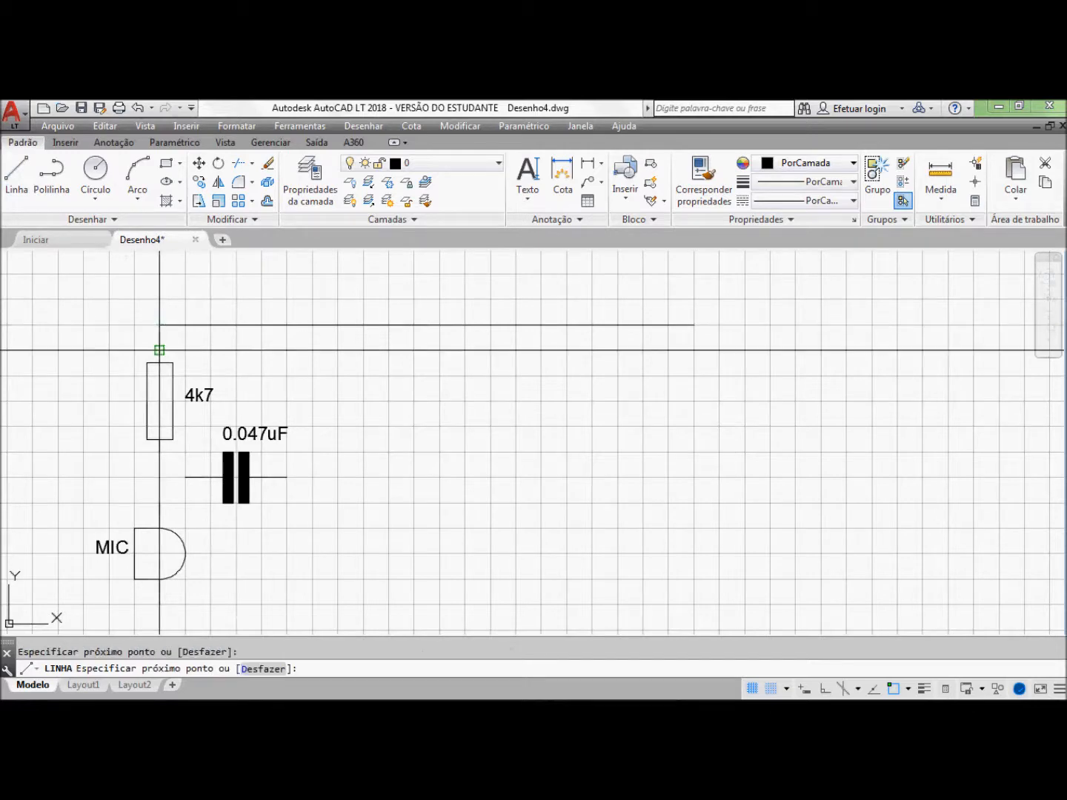
{"action": "left_click", "coordinate": [159, 350]}
{"action": "key", "text": "Return"}
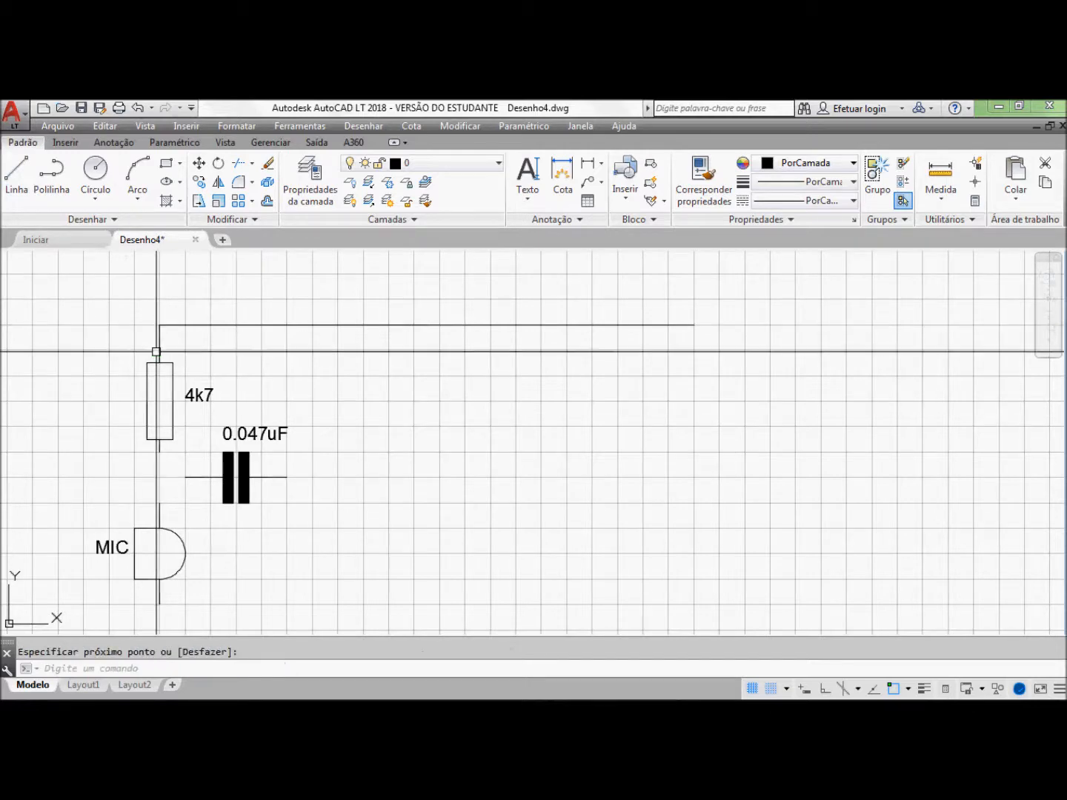
{"action": "key", "text": "Return"}
{"action": "left_click", "coordinate": [159, 444]}
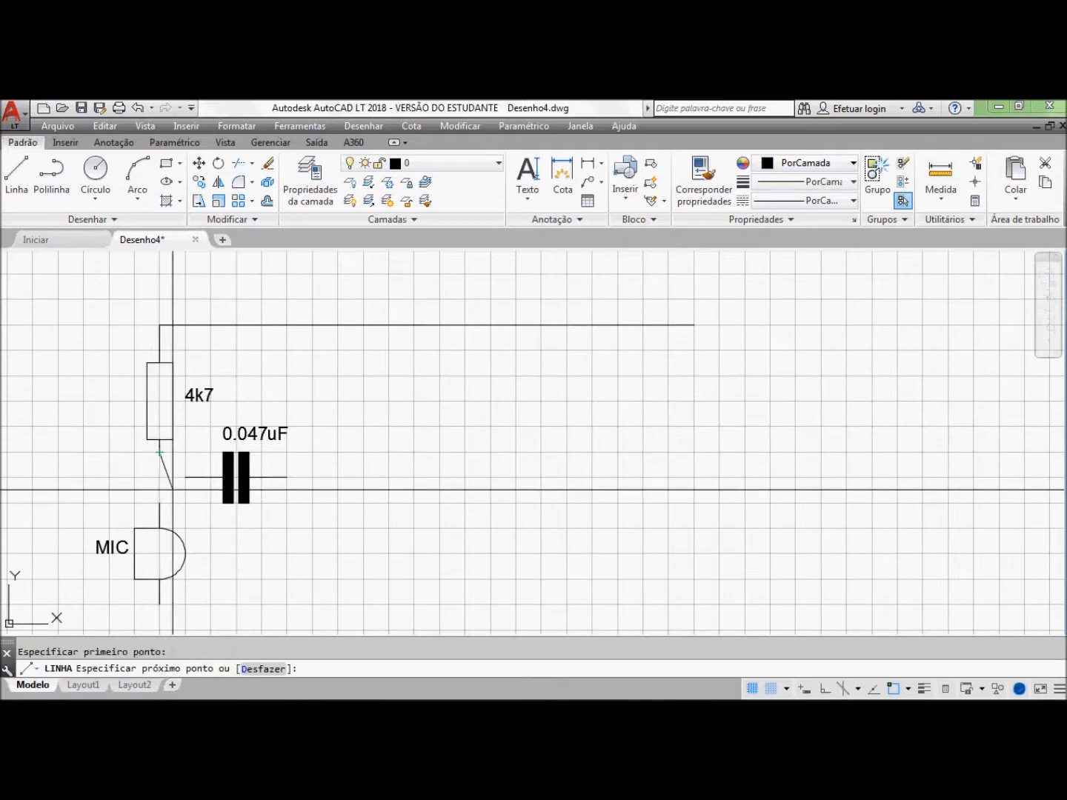
{"action": "left_click", "coordinate": [160, 503]}
{"action": "key", "text": "Return"}
Step: Wire the 0.047uF capacitor's left lead to the resistor–microphone line and extend its right lead by 5 units
{"action": "key", "text": "Return"}
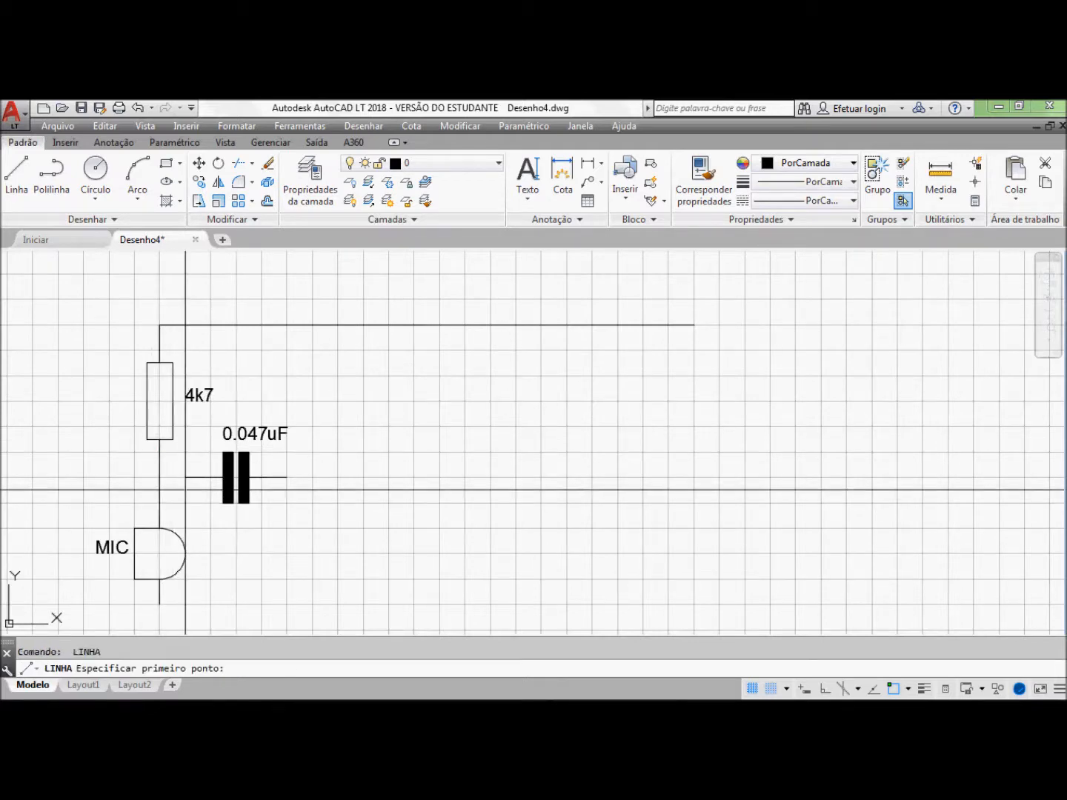
{"action": "left_click", "coordinate": [185, 476]}
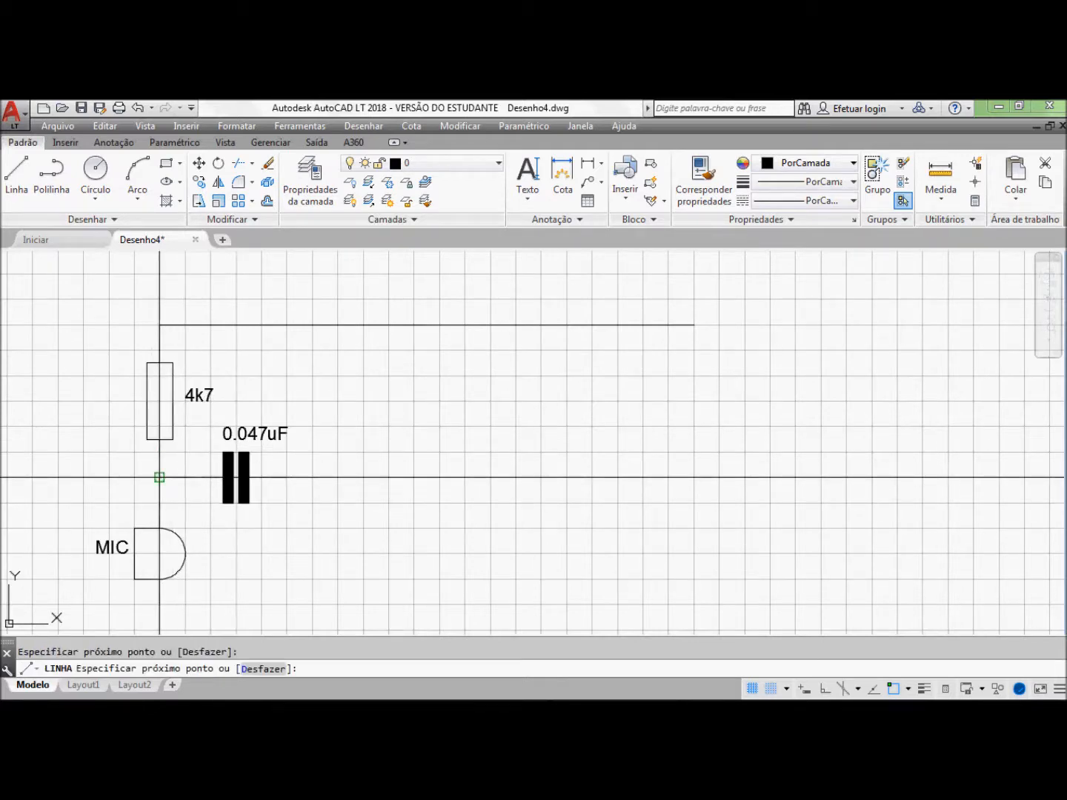
{"action": "left_click", "coordinate": [159, 477]}
{"action": "key", "text": "Return"}
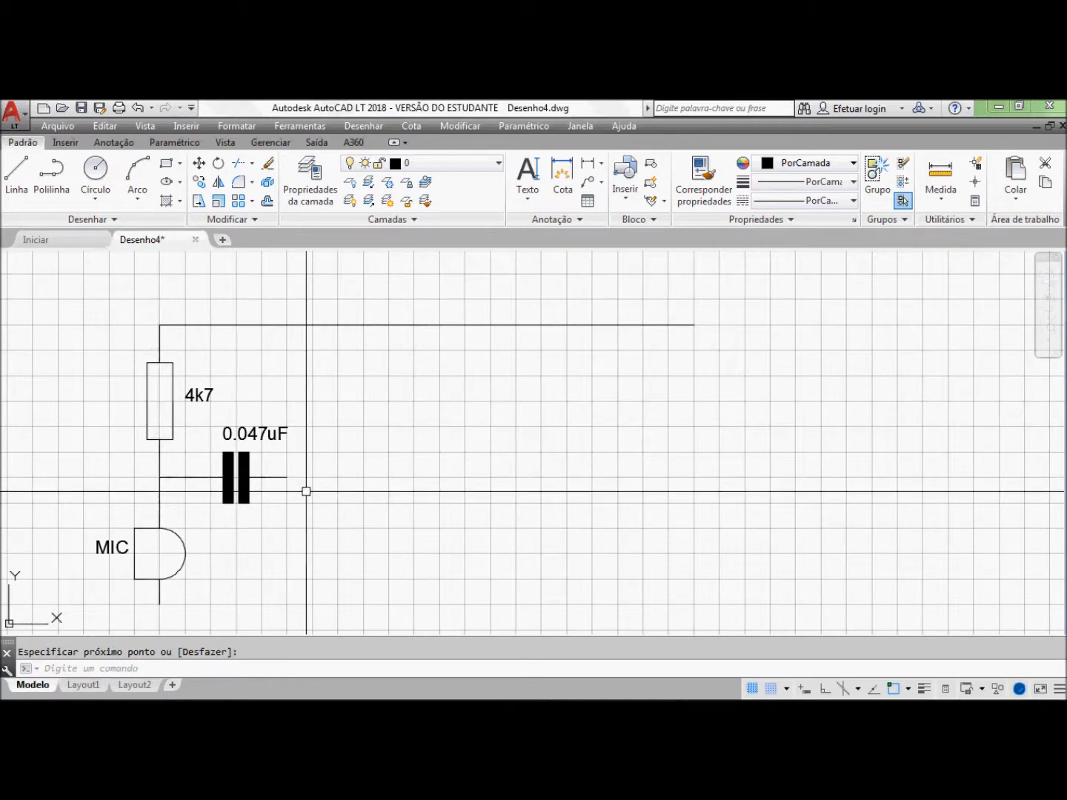
{"action": "key", "text": "Return"}
{"action": "left_click", "coordinate": [288, 477]}
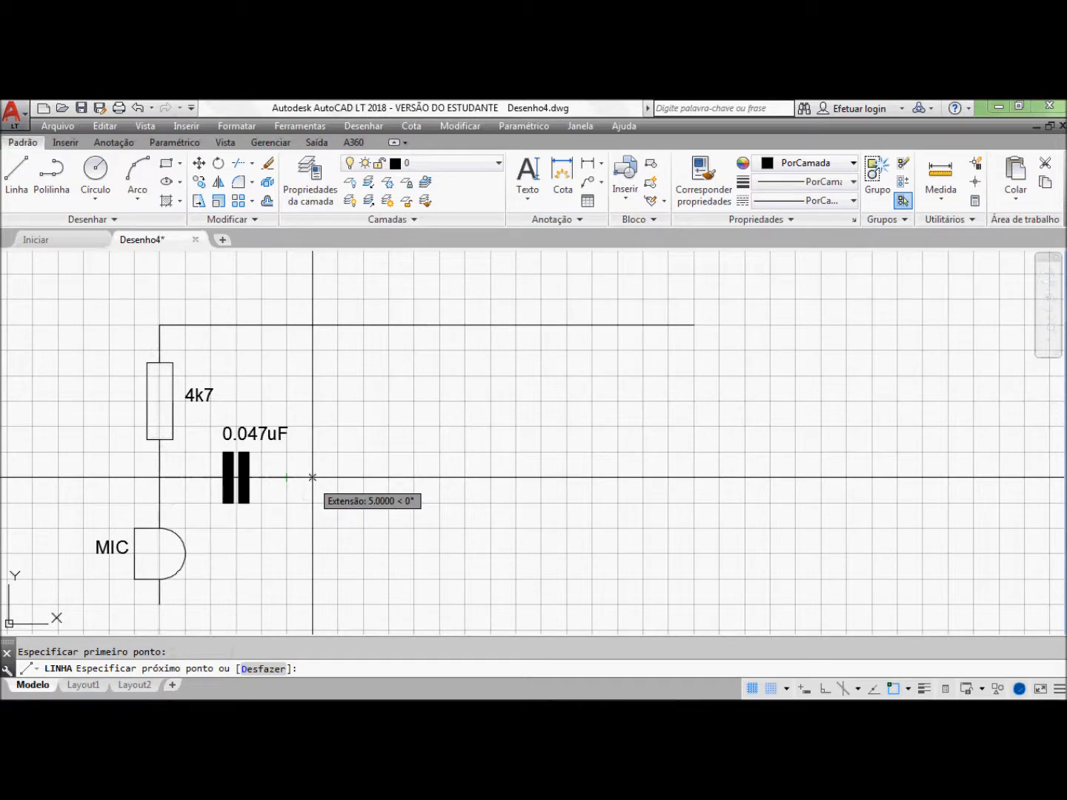
{"action": "left_click", "coordinate": [312, 478]}
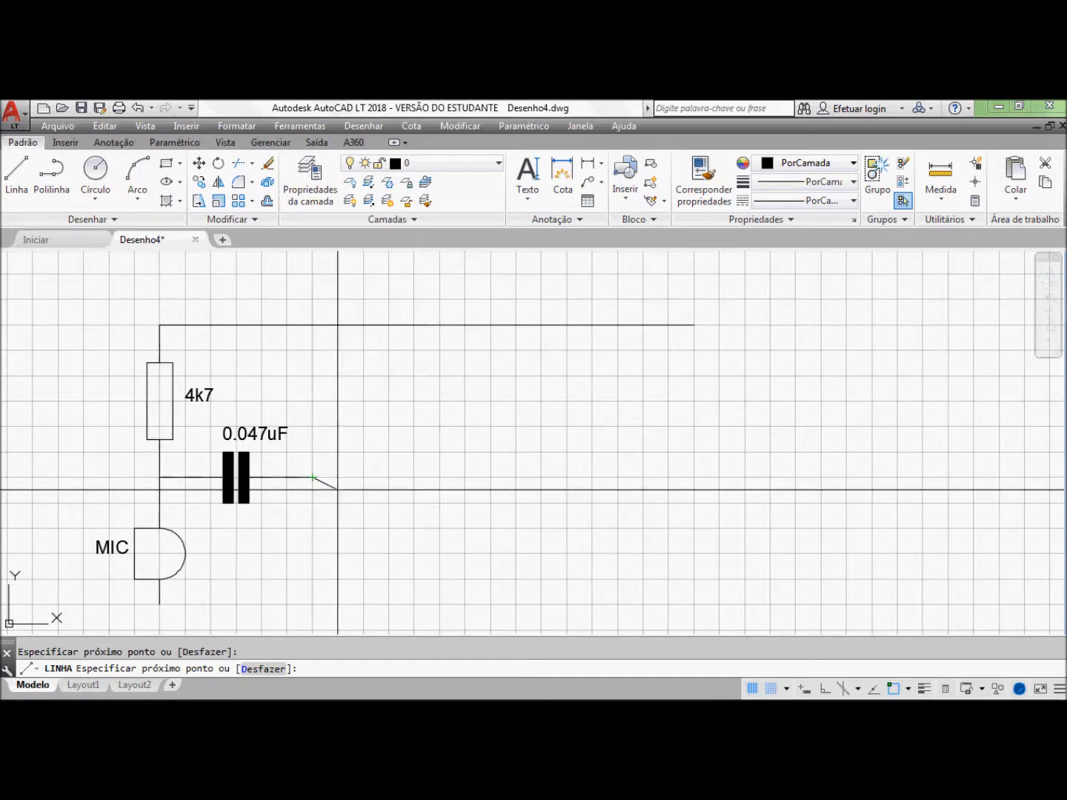
{"action": "key", "text": "Return"}
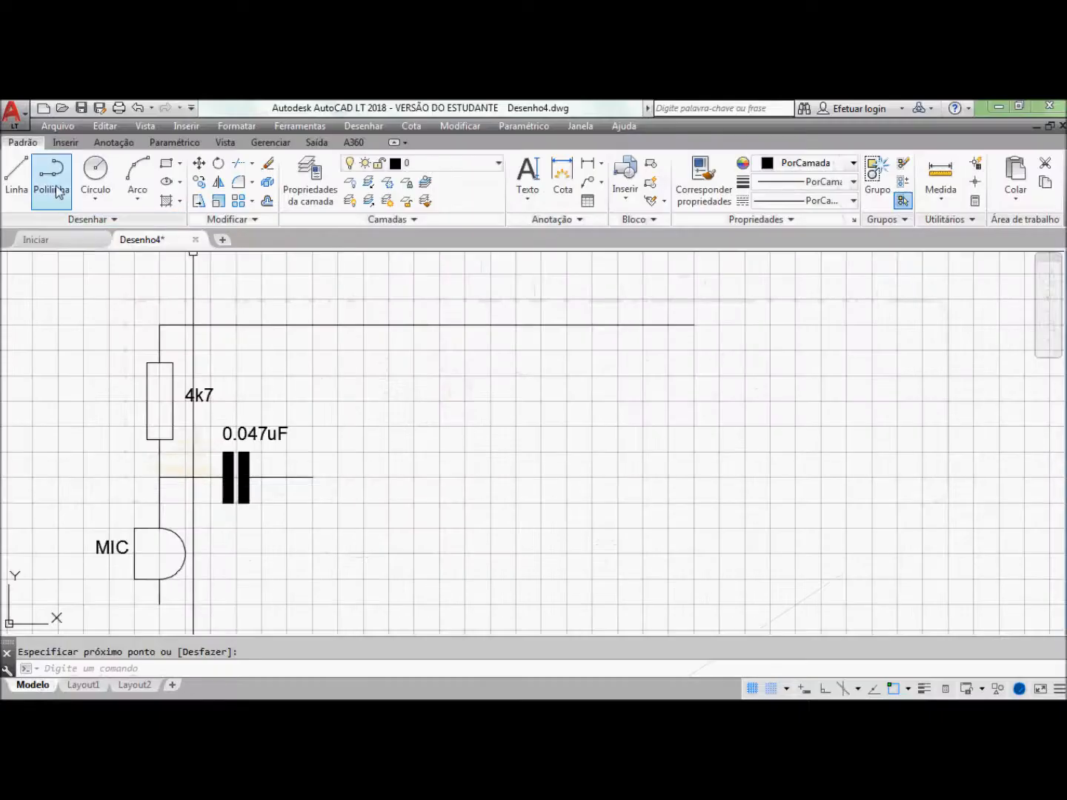
Step: Insert the Capacitor block just below the rail, directly above the end of the extended lead, with a capacitance value of 470pF
{"action": "left_click", "coordinate": [63, 142]}
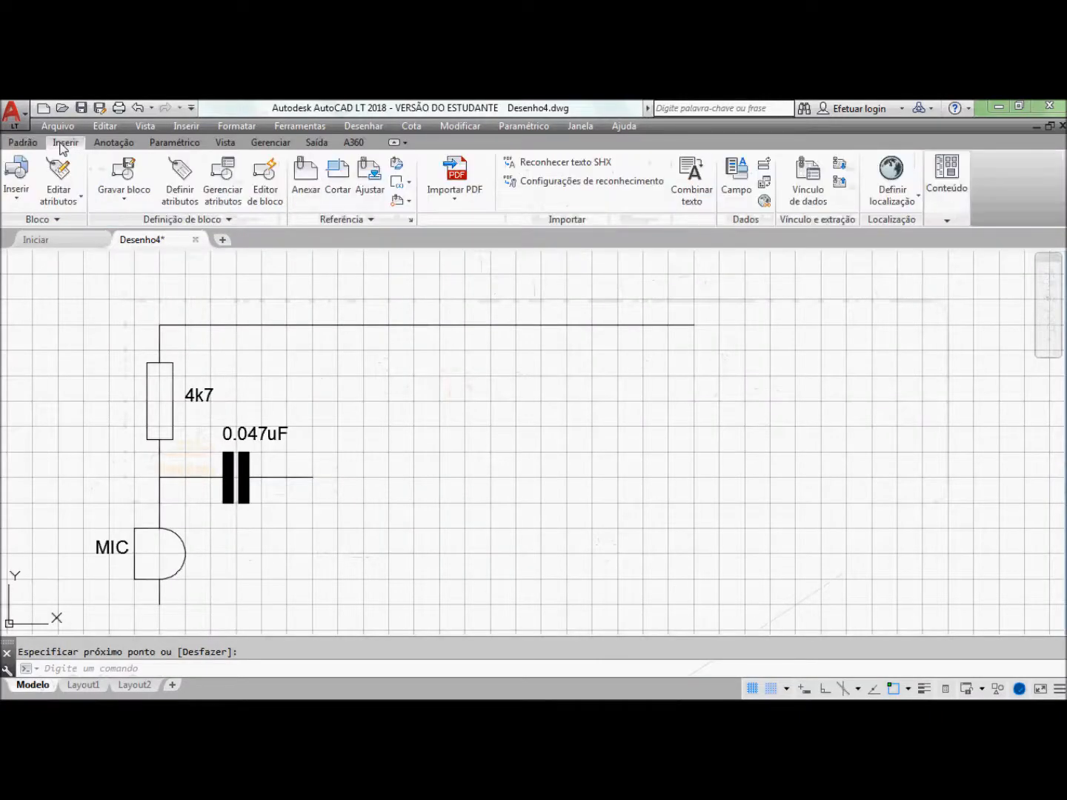
{"action": "left_click", "coordinate": [17, 177]}
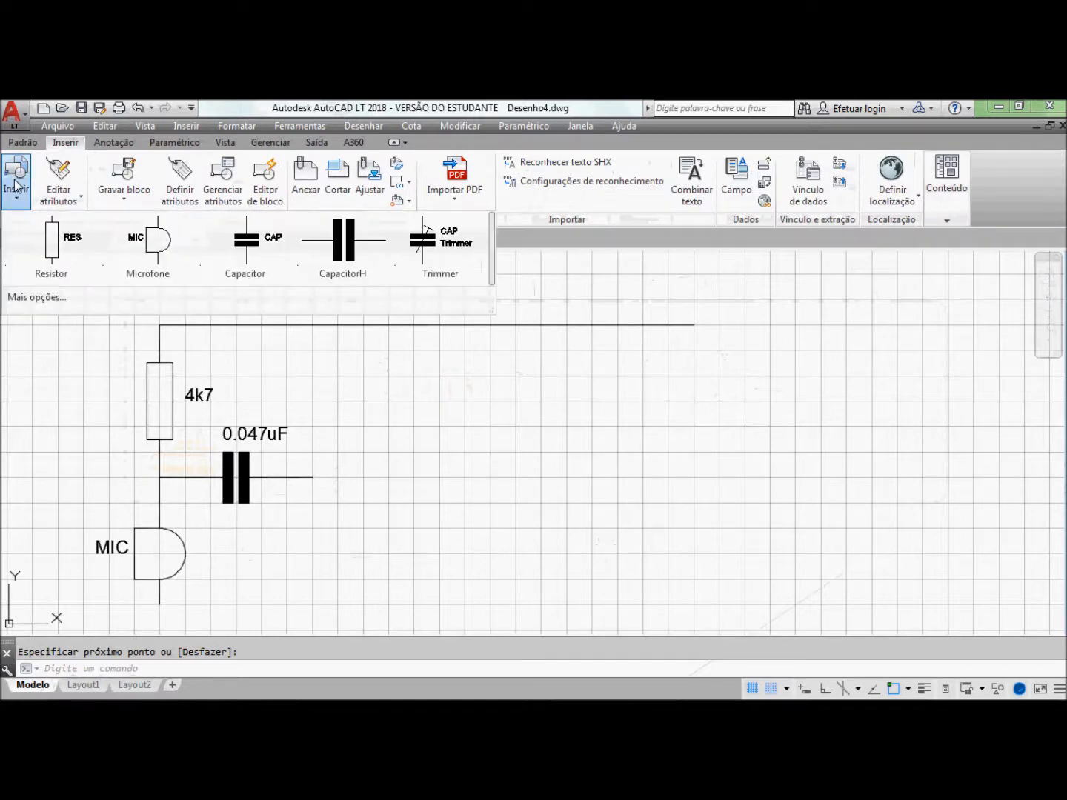
{"action": "left_click", "coordinate": [246, 245]}
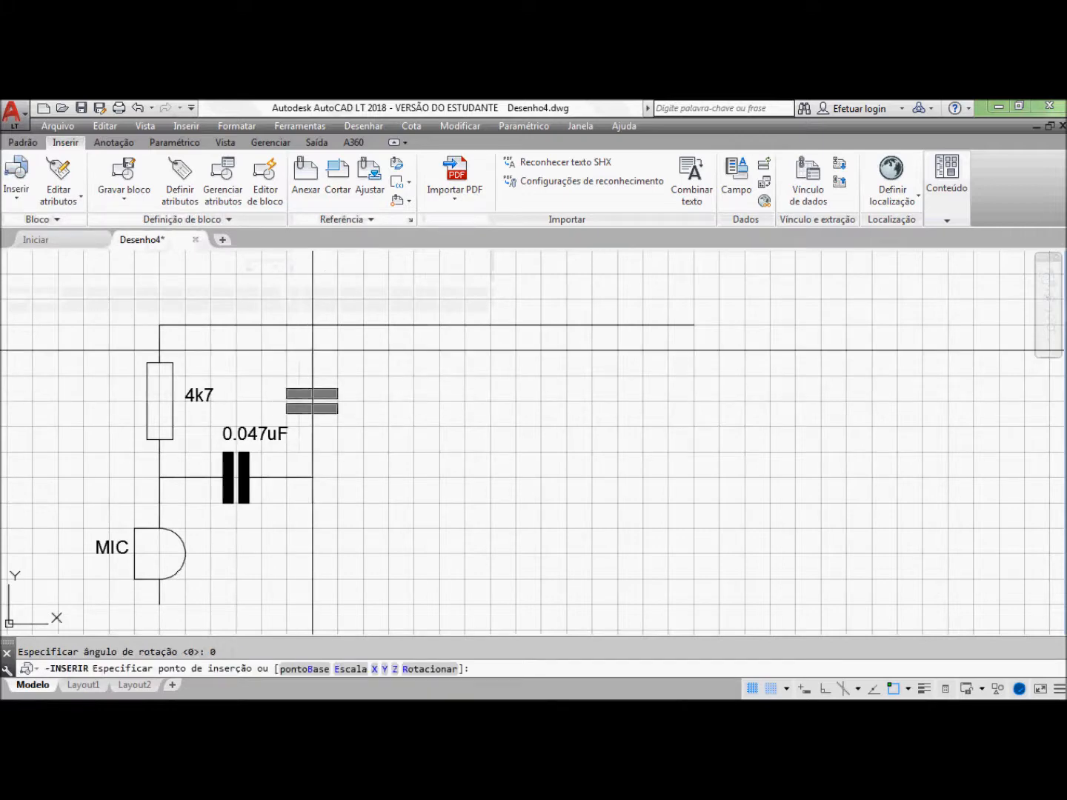
{"action": "left_click", "coordinate": [312, 351]}
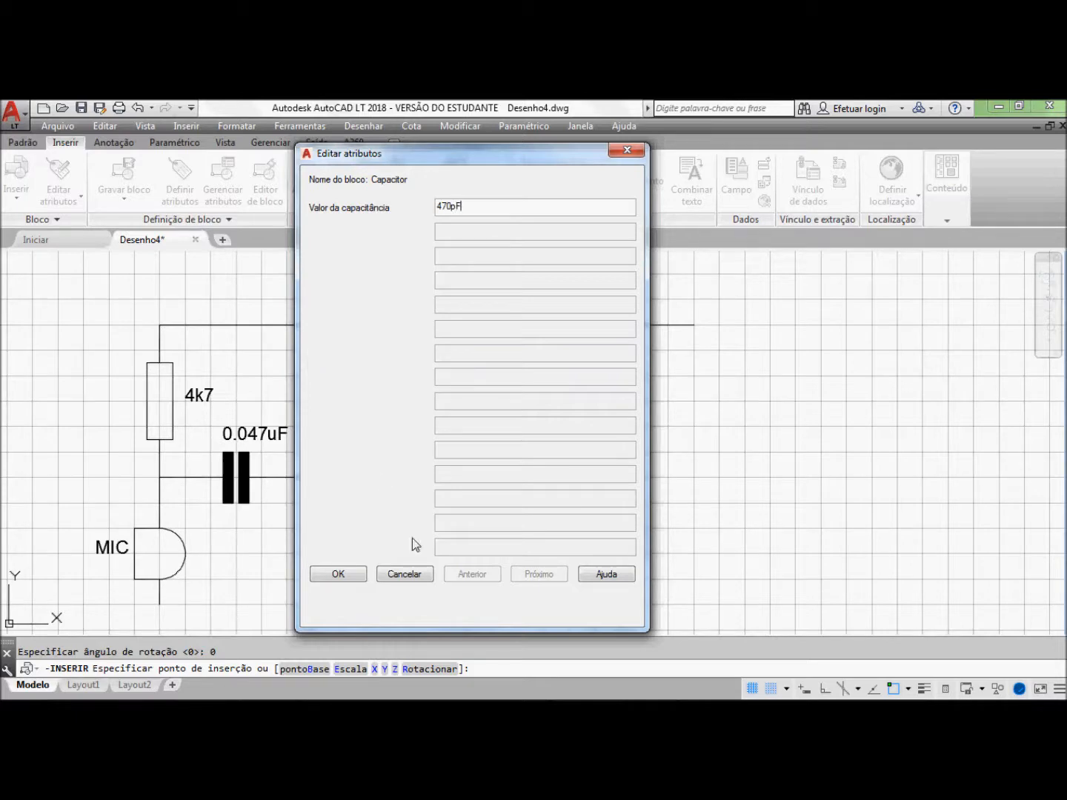
{"action": "left_click", "coordinate": [338, 574]}
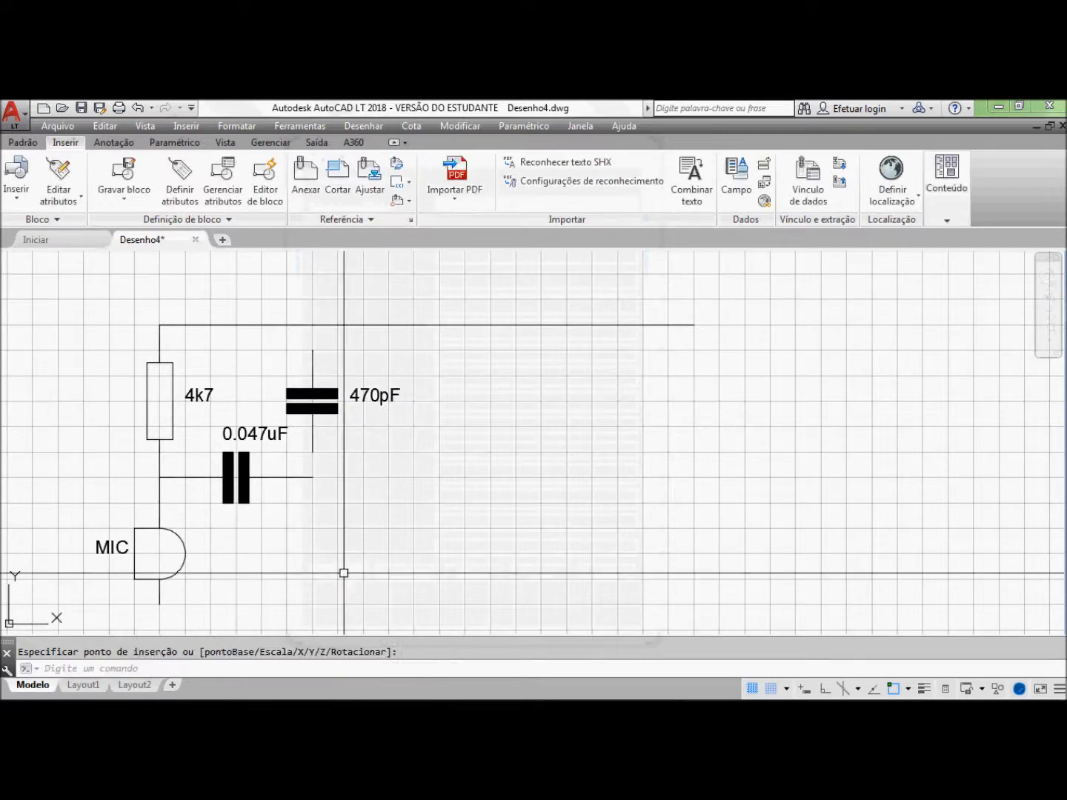
Step: Insert a second Capacitor block directly below the first 470pF capacitor, beneath the extended lead's end, with a capacitance value of 470pF
{"action": "left_click", "coordinate": [18, 175]}
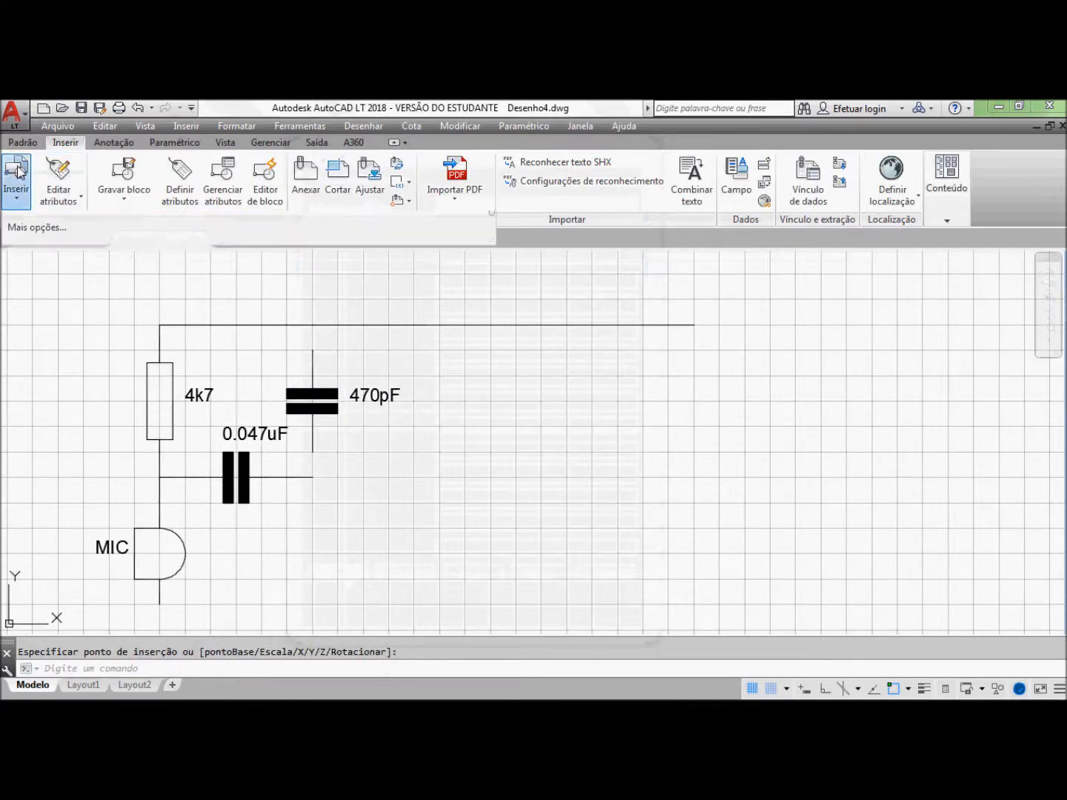
{"action": "left_click", "coordinate": [251, 255]}
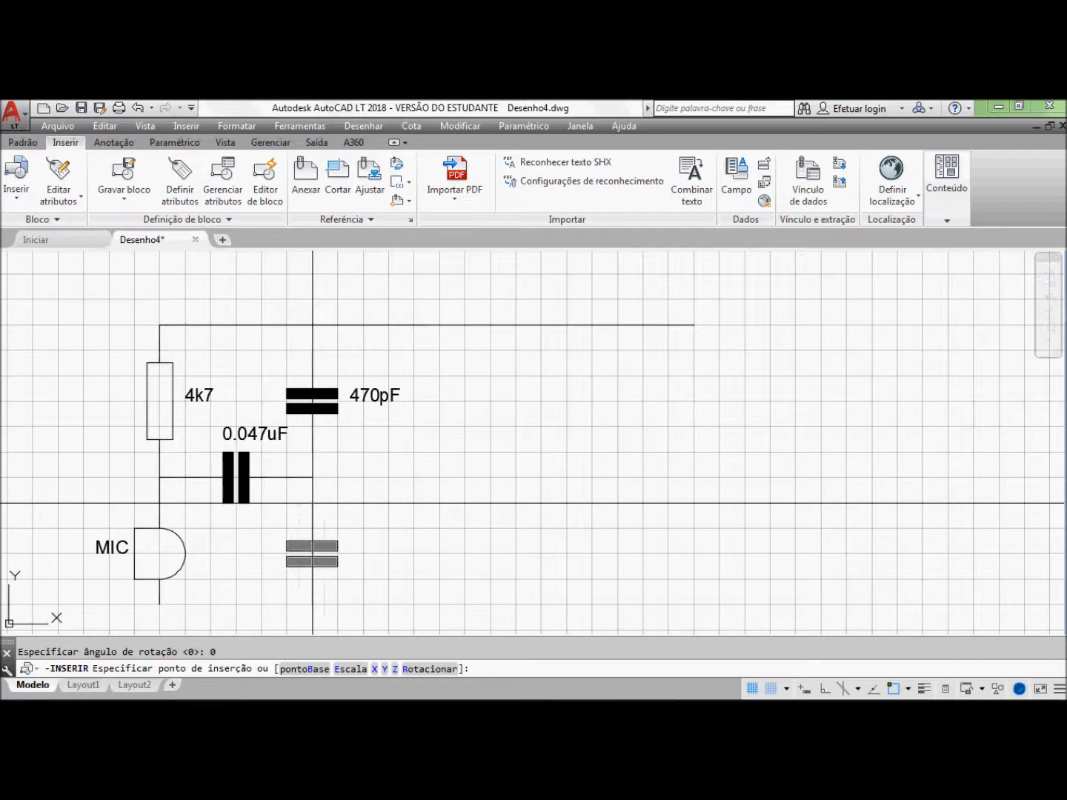
{"action": "left_click", "coordinate": [312, 504]}
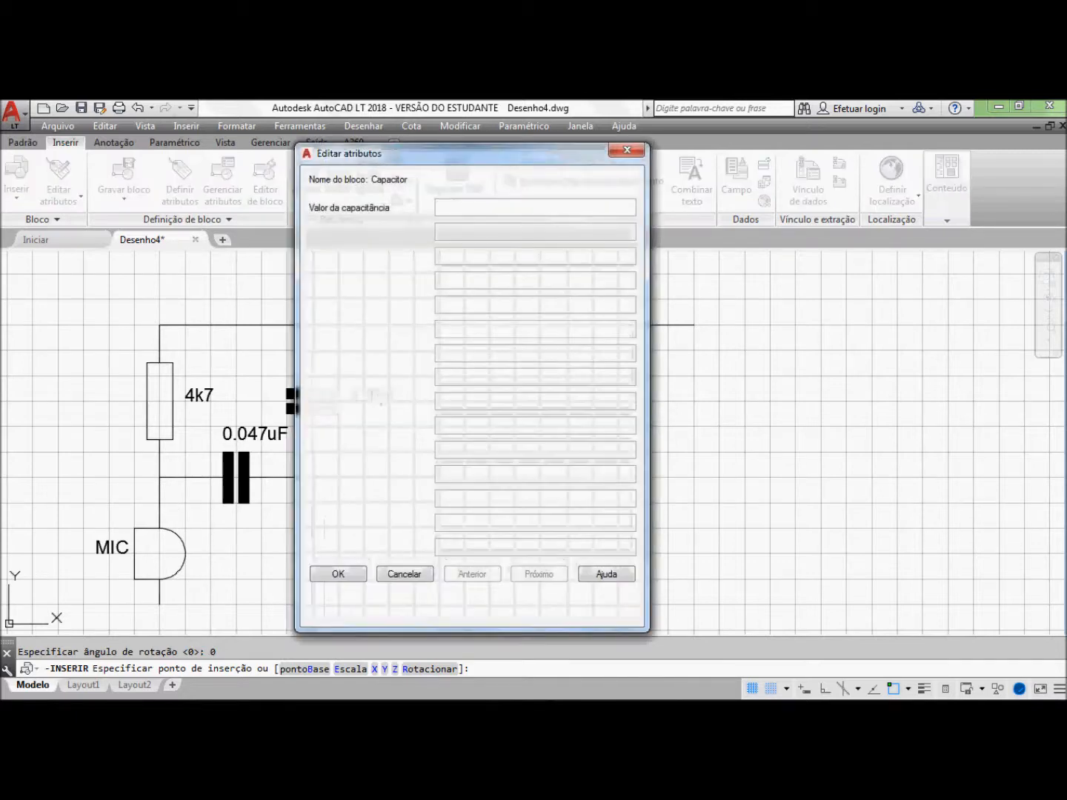
{"action": "type", "text": "470pF"}
{"action": "left_click", "coordinate": [334, 574]}
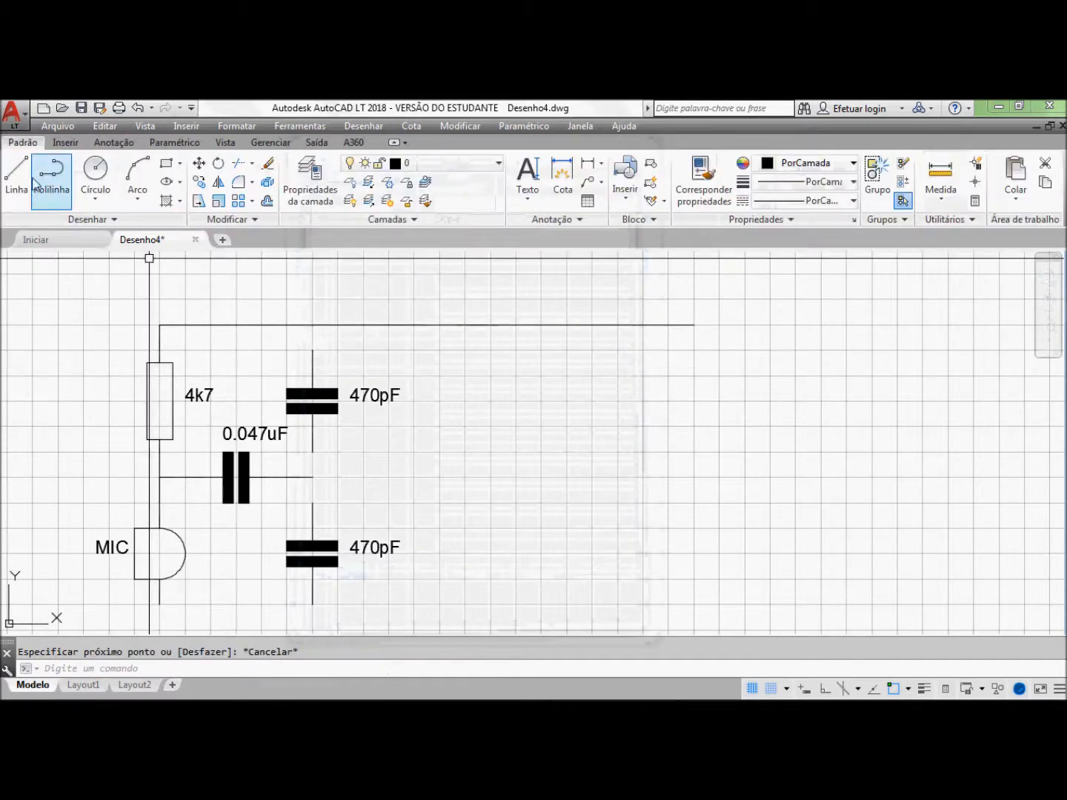
Step: Draw wires from the upper 470pF capacitor to the upper rail and between the two 470pF capacitors
{"action": "left_click", "coordinate": [17, 175]}
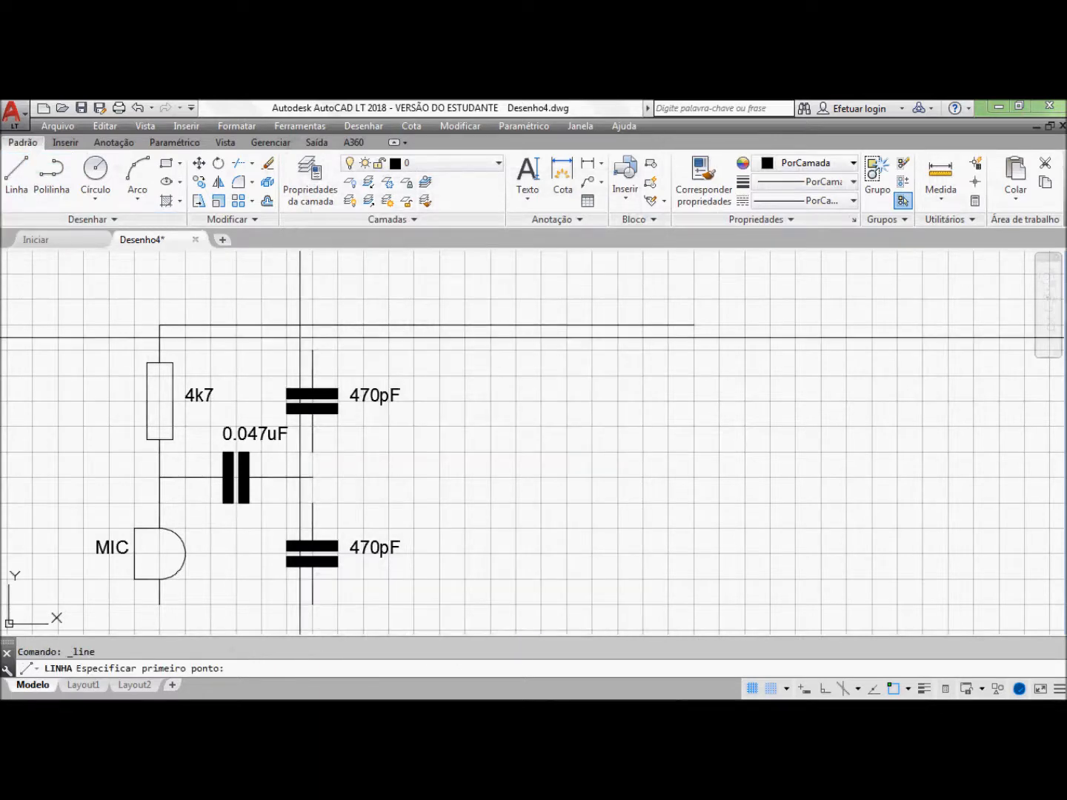
{"action": "left_click", "coordinate": [312, 350]}
{"action": "left_click", "coordinate": [312, 324]}
{"action": "key", "text": "Return"}
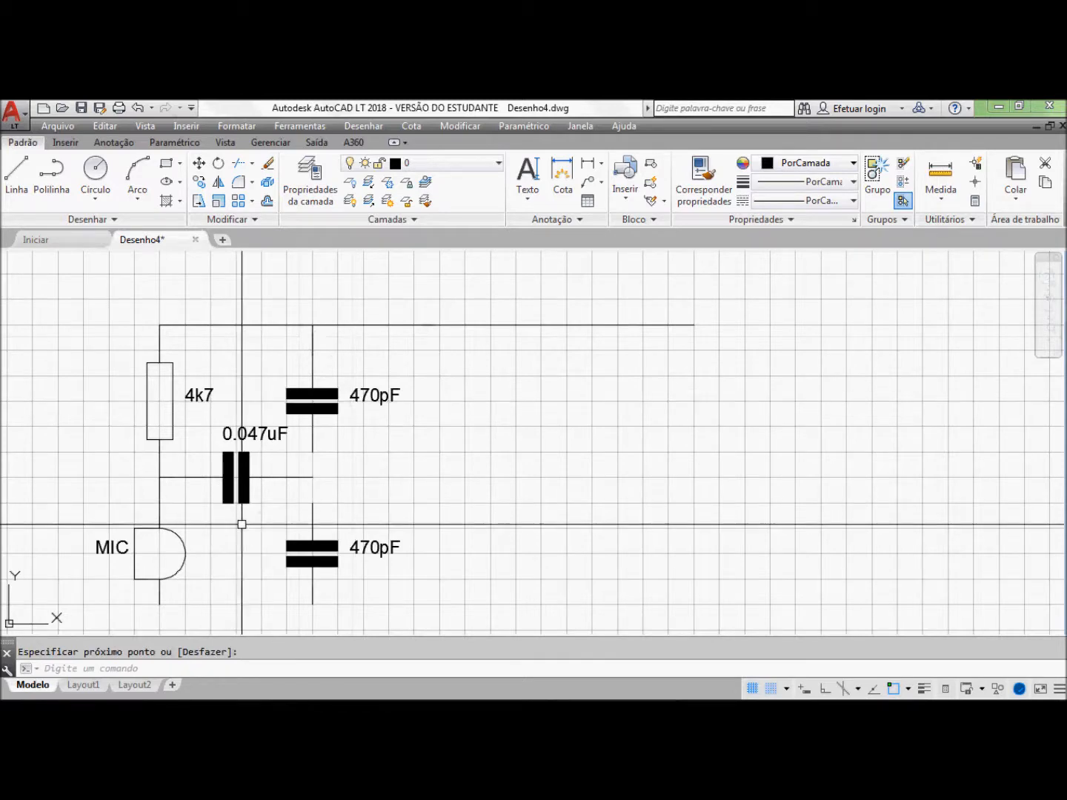
{"action": "key", "text": "Return"}
{"action": "left_click", "coordinate": [313, 452]}
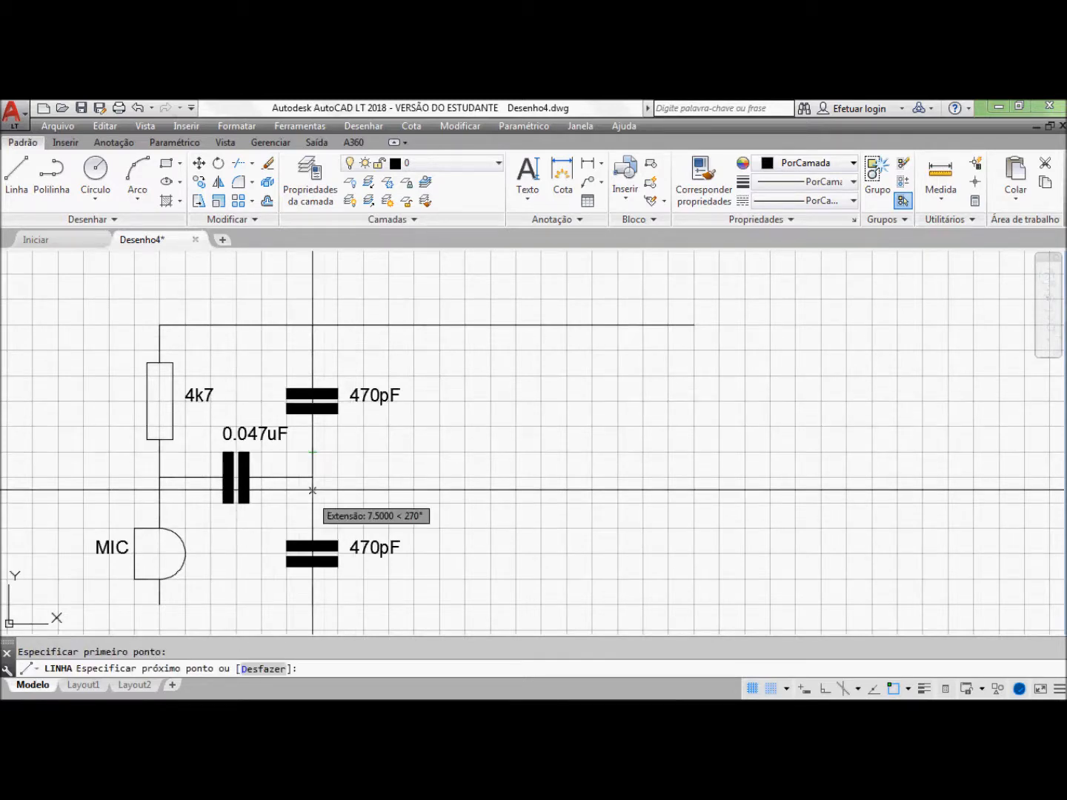
{"action": "left_click", "coordinate": [312, 502]}
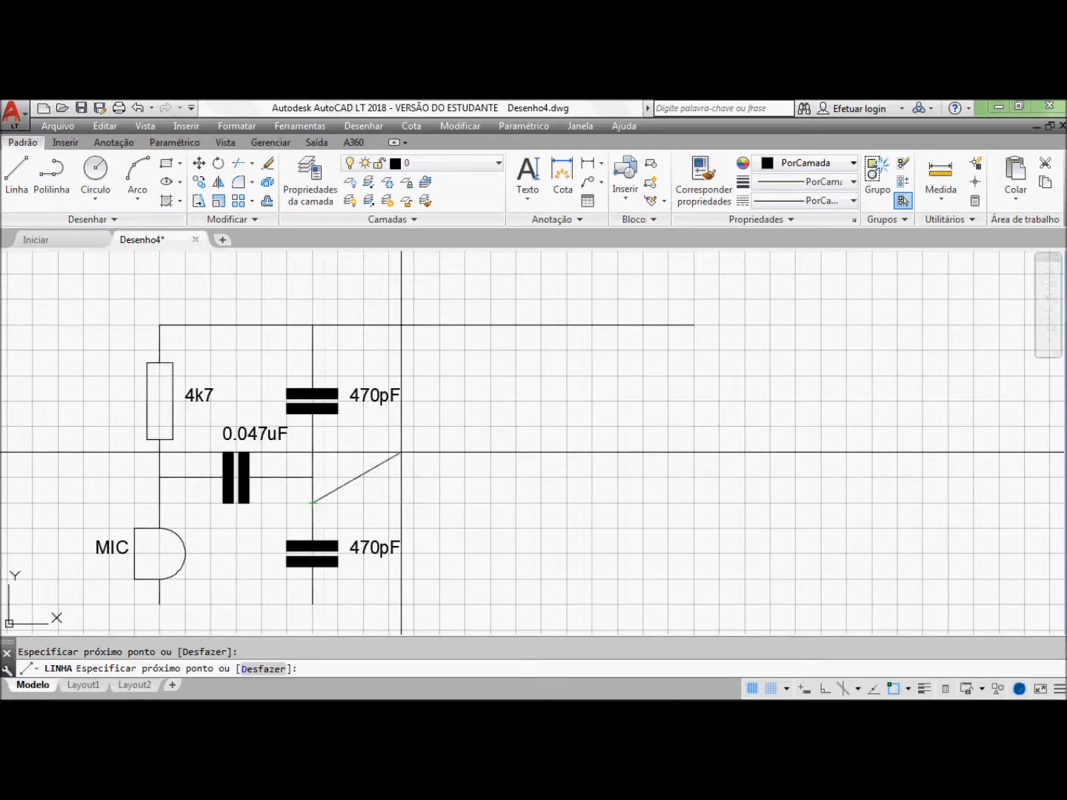
{"action": "key", "text": "Return"}
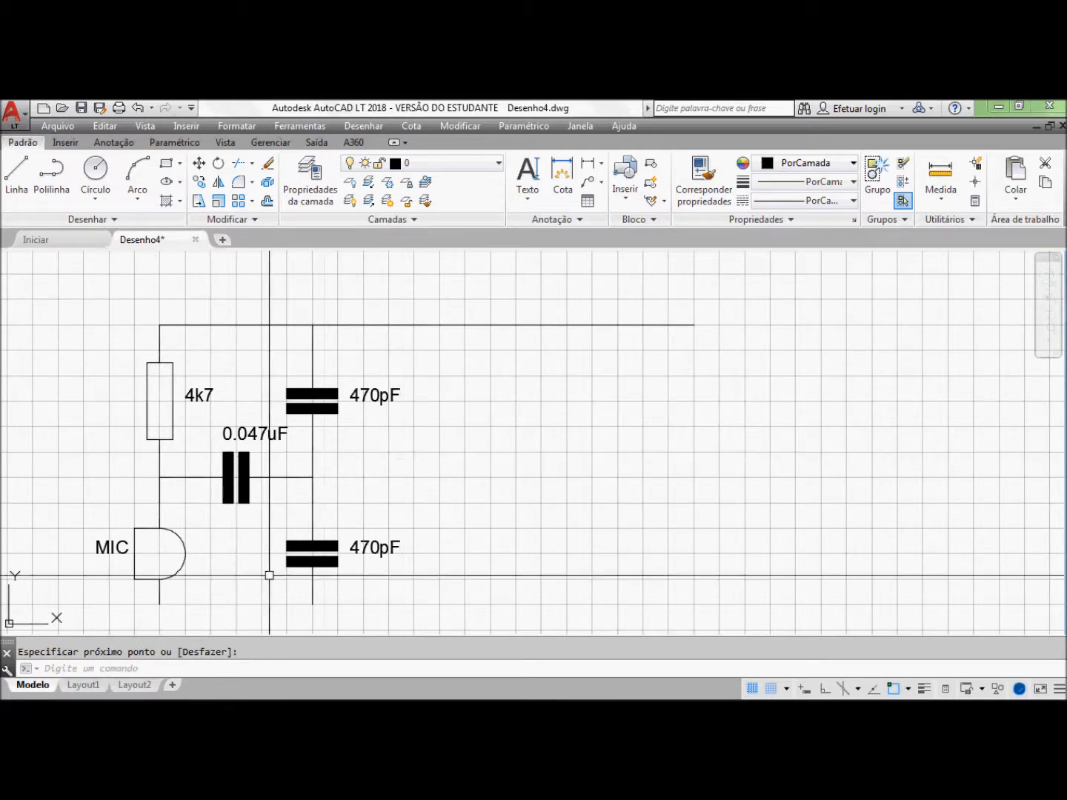
Step: Draw the lower rail from the microphone's extended lower lead to below the upper rail's right end, and wire the lower 470pF capacitor to it
{"action": "left_click", "coordinate": [17, 184]}
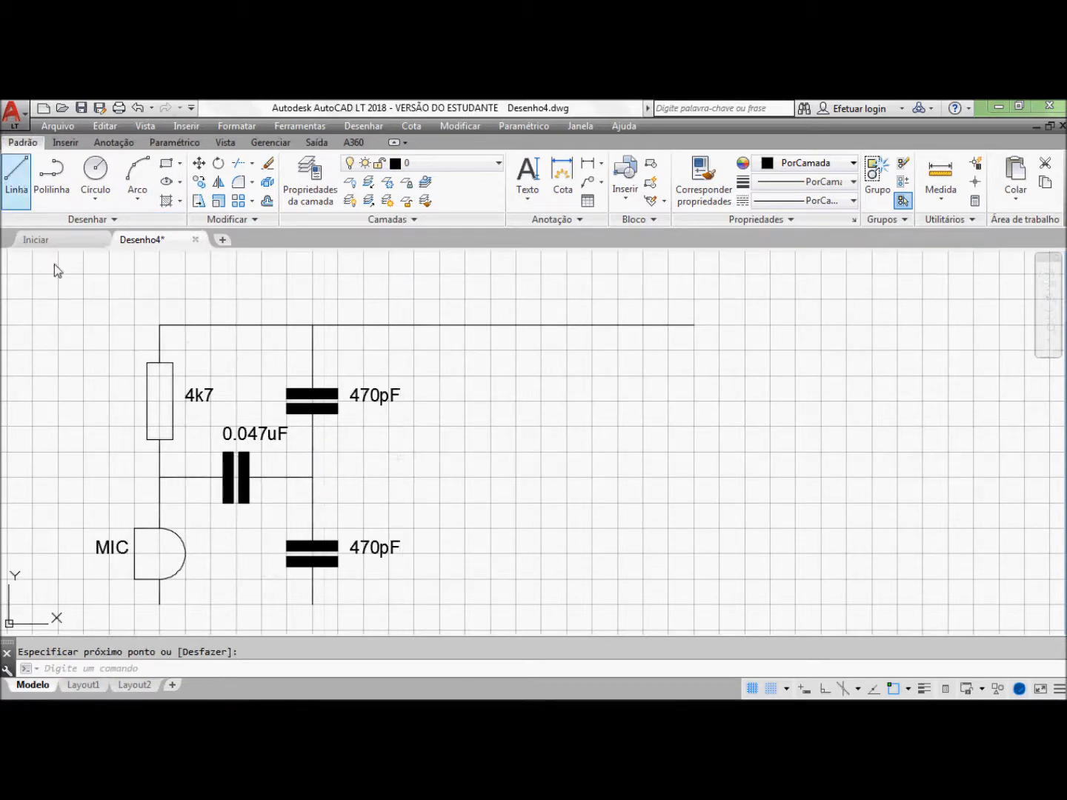
{"action": "left_click", "coordinate": [158, 605]}
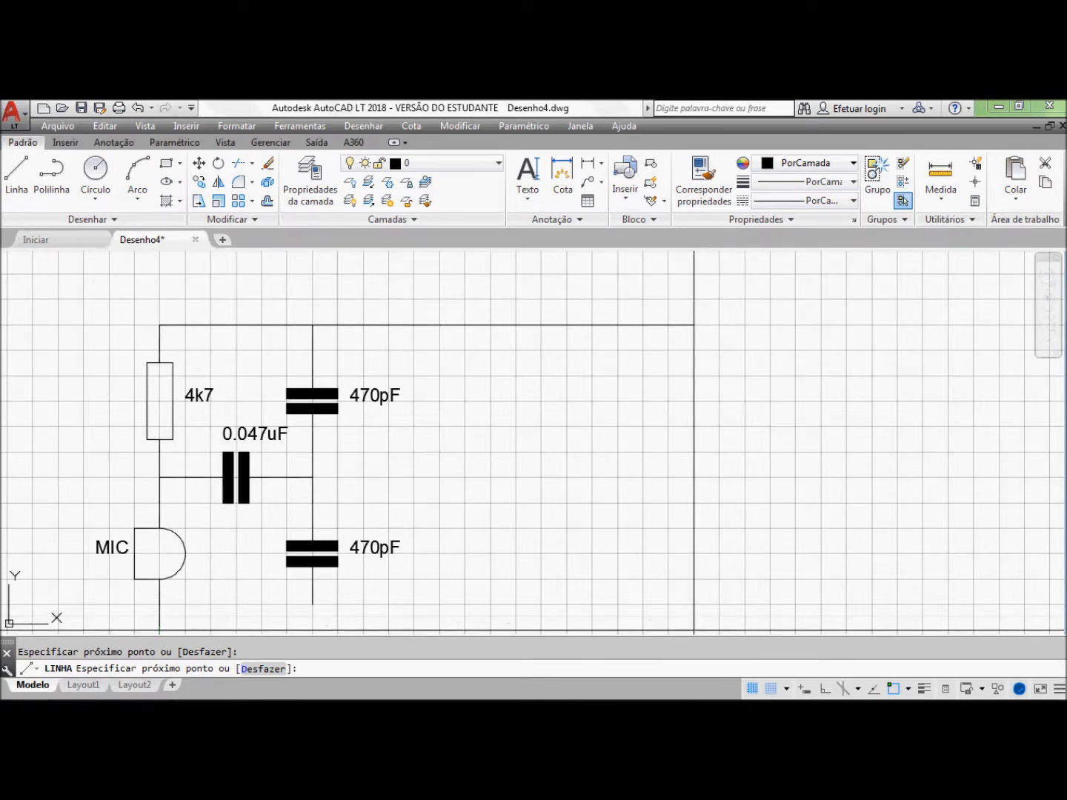
{"action": "left_click", "coordinate": [694, 630]}
{"action": "key", "text": "Return"}
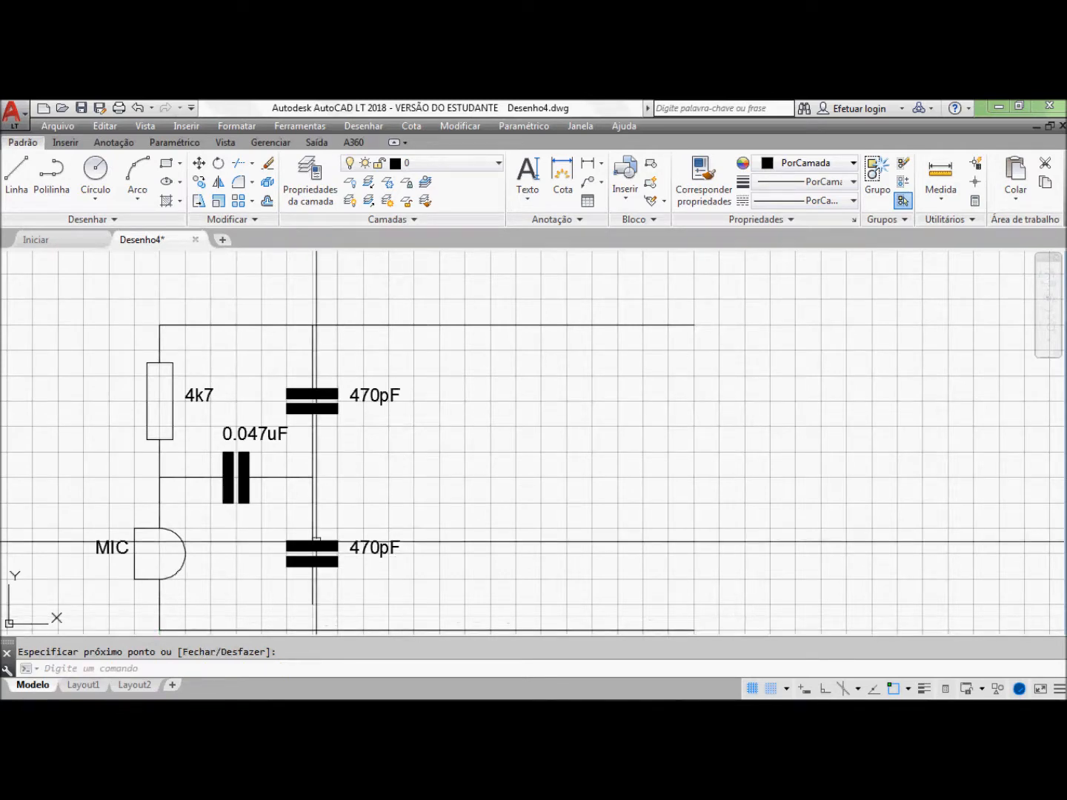
{"action": "key", "text": "Return"}
{"action": "left_click", "coordinate": [312, 604]}
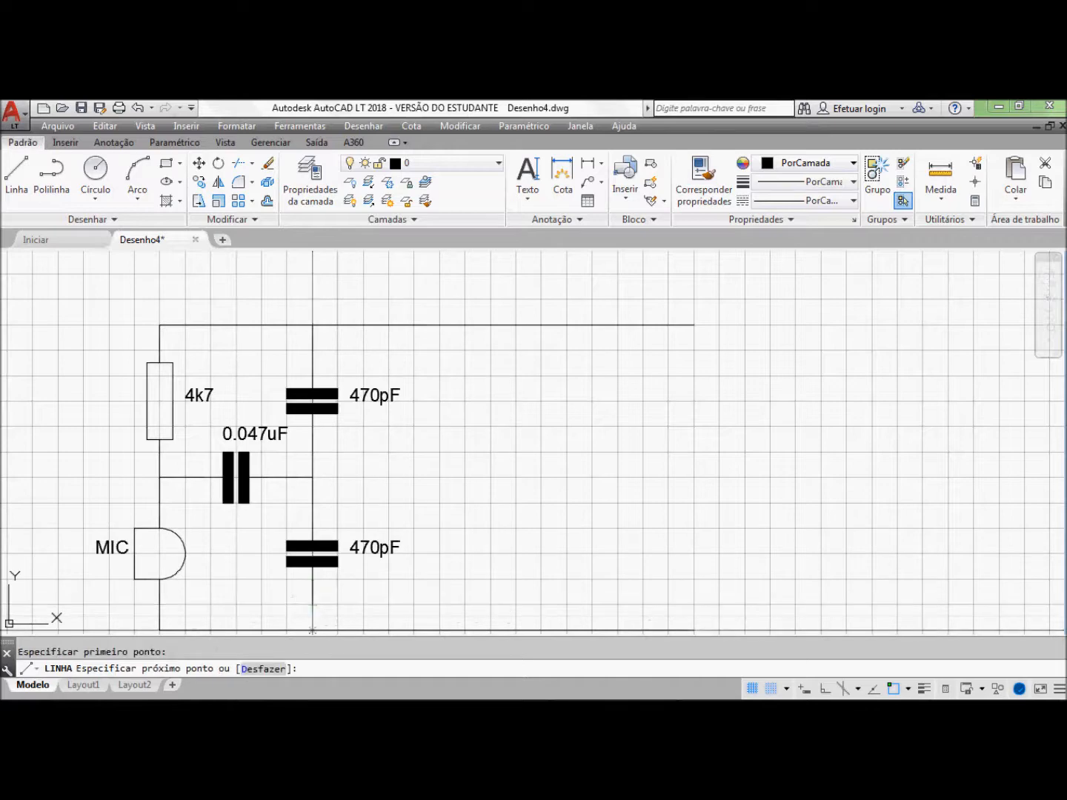
{"action": "left_click", "coordinate": [312, 629]}
{"action": "key", "text": "Return"}
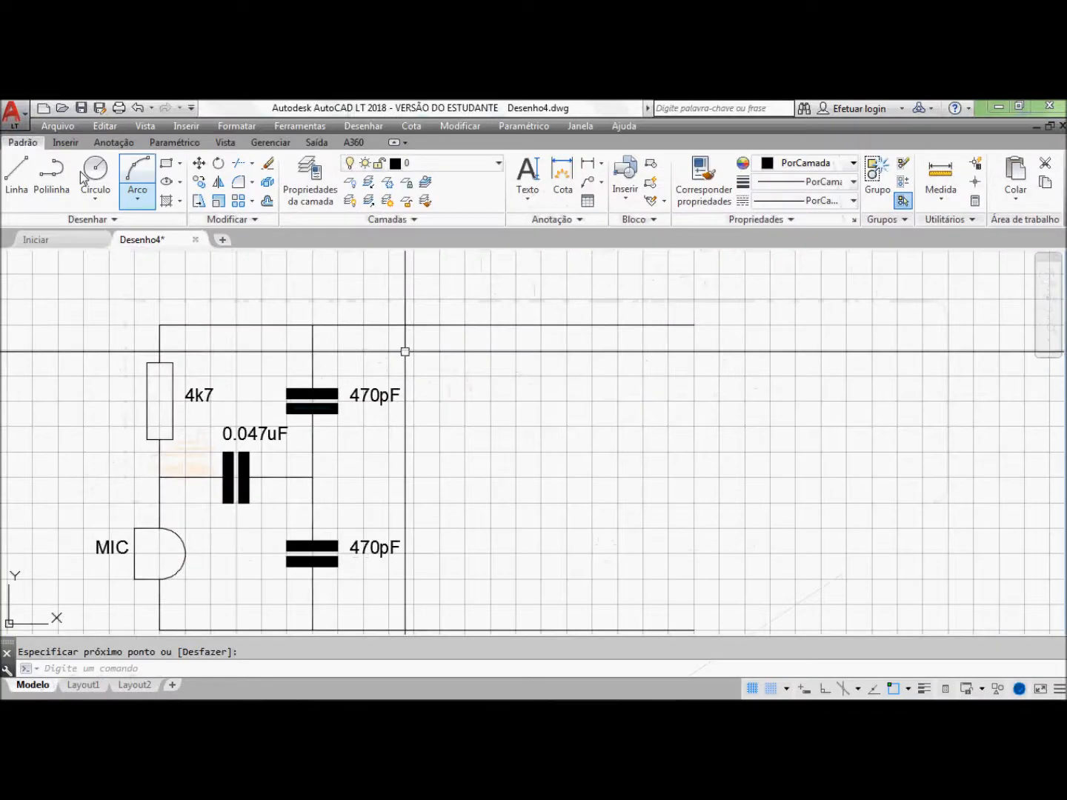
Step: Insert the Resistor block just below the upper rail, to the right of the upper 470pF capacitor, with a resistance value of 10
{"action": "left_click", "coordinate": [65, 143]}
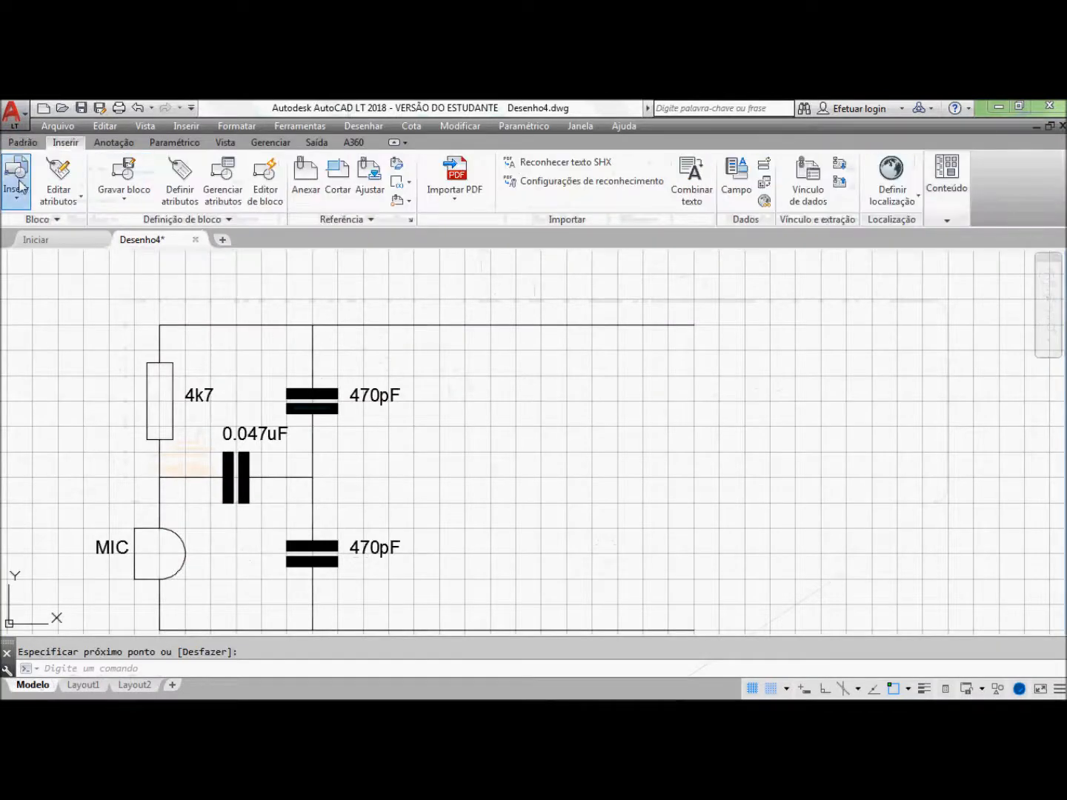
{"action": "left_click", "coordinate": [17, 177]}
{"action": "left_click", "coordinate": [50, 241]}
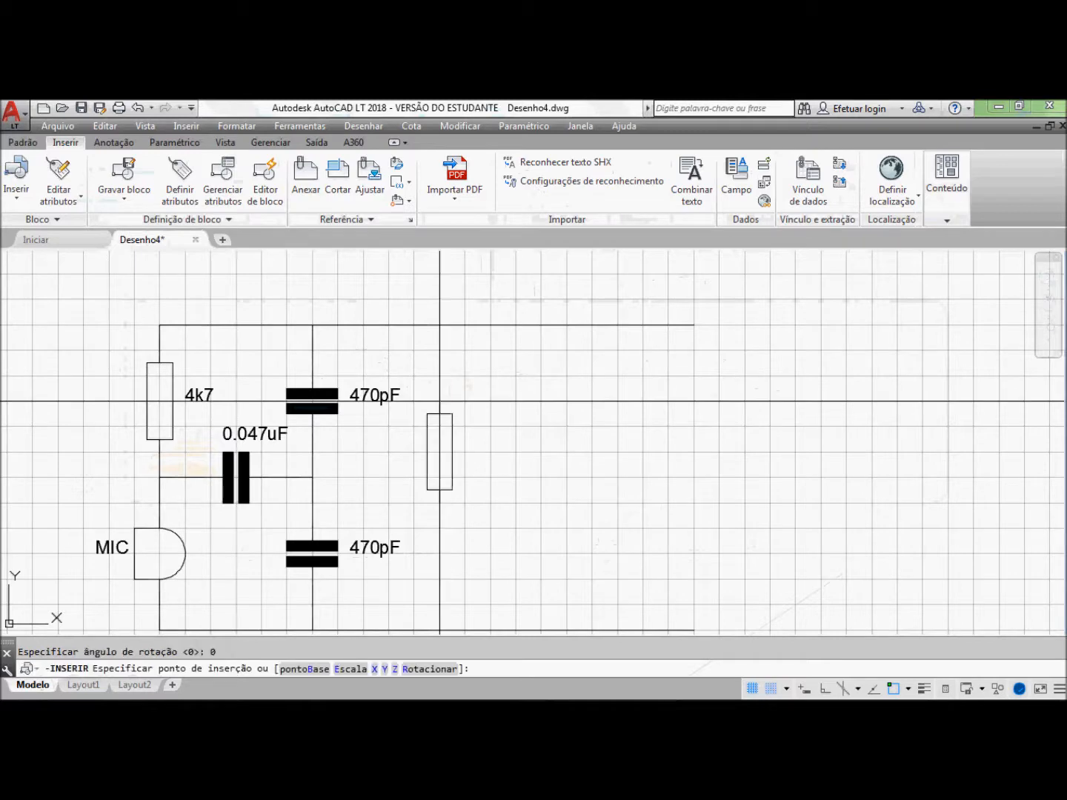
{"action": "left_click", "coordinate": [452, 350]}
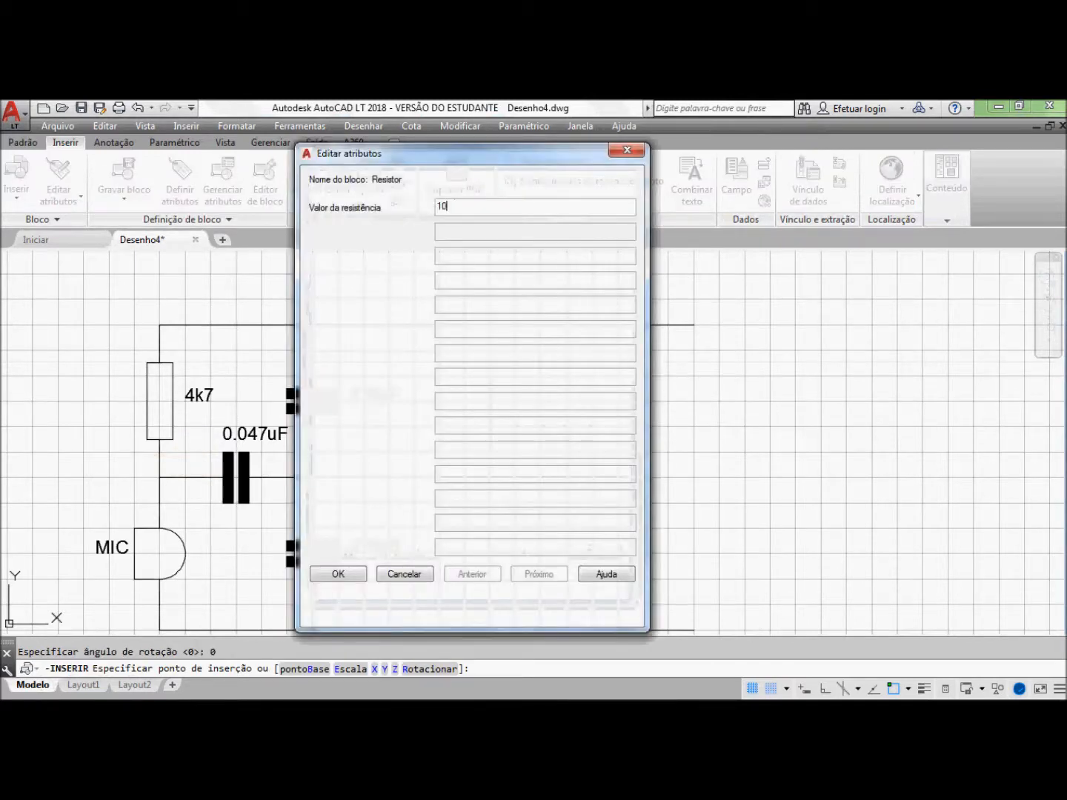
{"action": "left_click", "coordinate": [340, 577]}
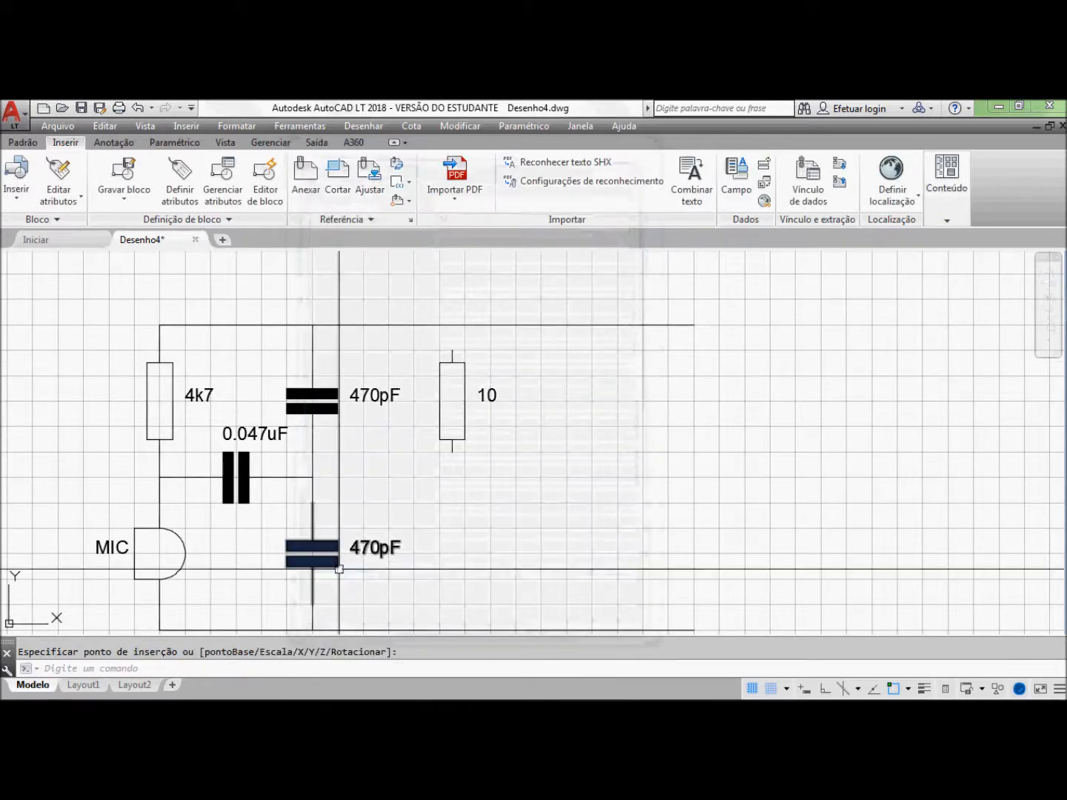
Step: Insert another Resistor block directly below the first 10 resistor, level with the lower 470pF capacitor, with a resistance value of 10
{"action": "left_click", "coordinate": [15, 175]}
{"action": "left_click", "coordinate": [53, 247]}
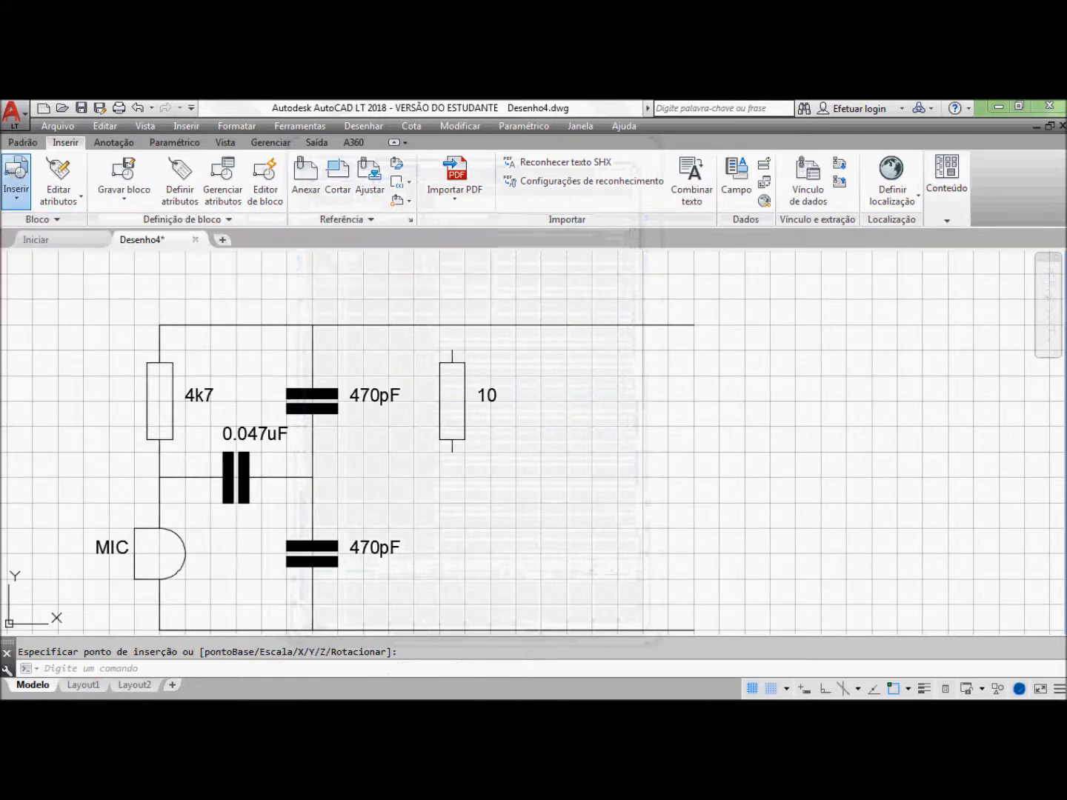
{"action": "left_click", "coordinate": [414, 592]}
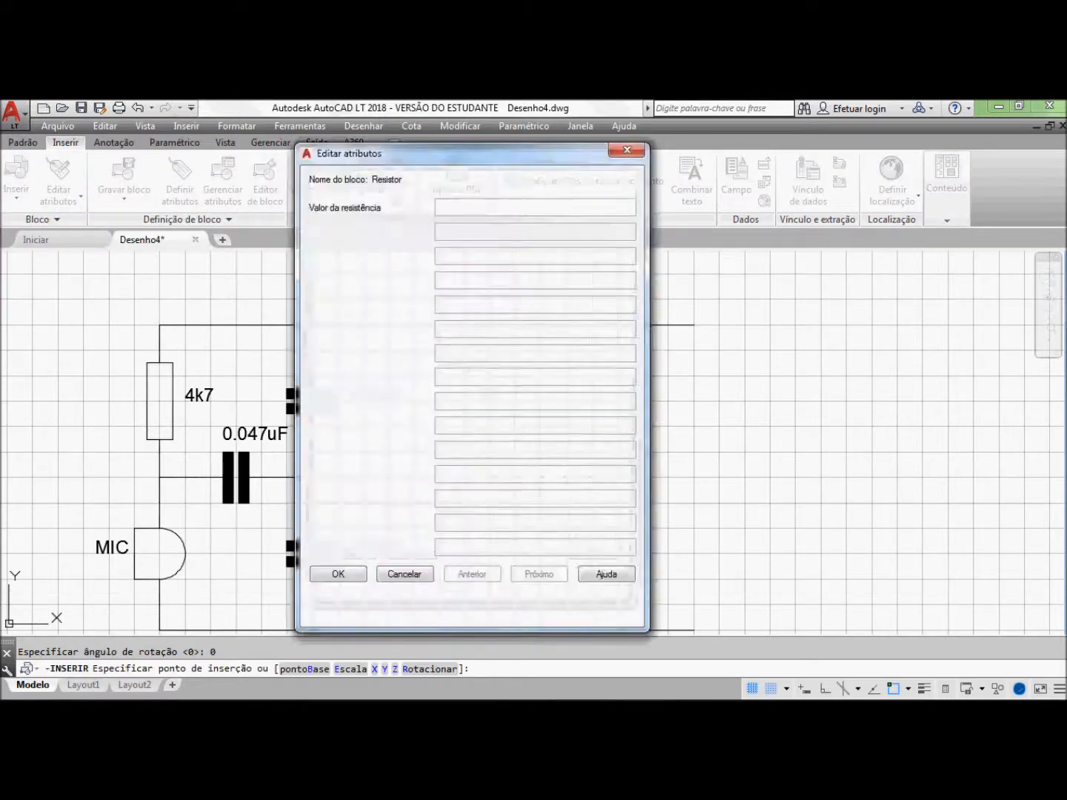
{"action": "type", "text": "10"}
{"action": "left_click", "coordinate": [338, 576]}
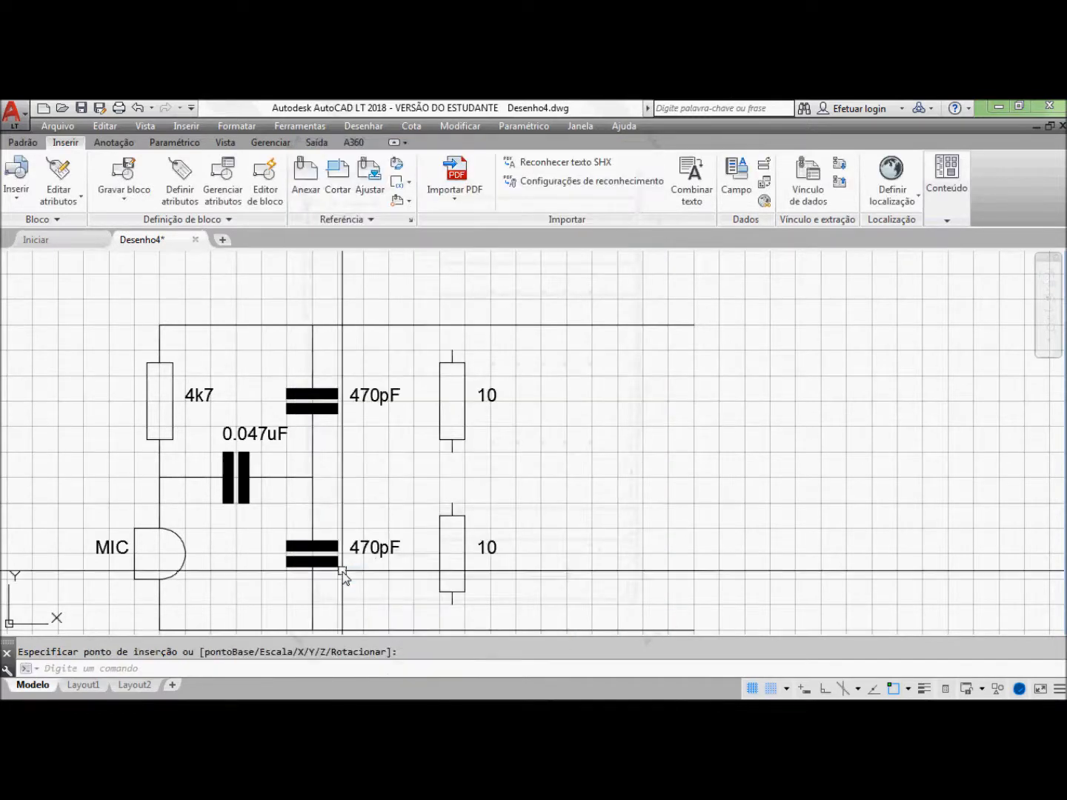
Step: Draw wires from the upper 10 resistor's upper lead to the upper rail and from its lower lead to the lower 10 resistor
{"action": "left_click", "coordinate": [18, 144]}
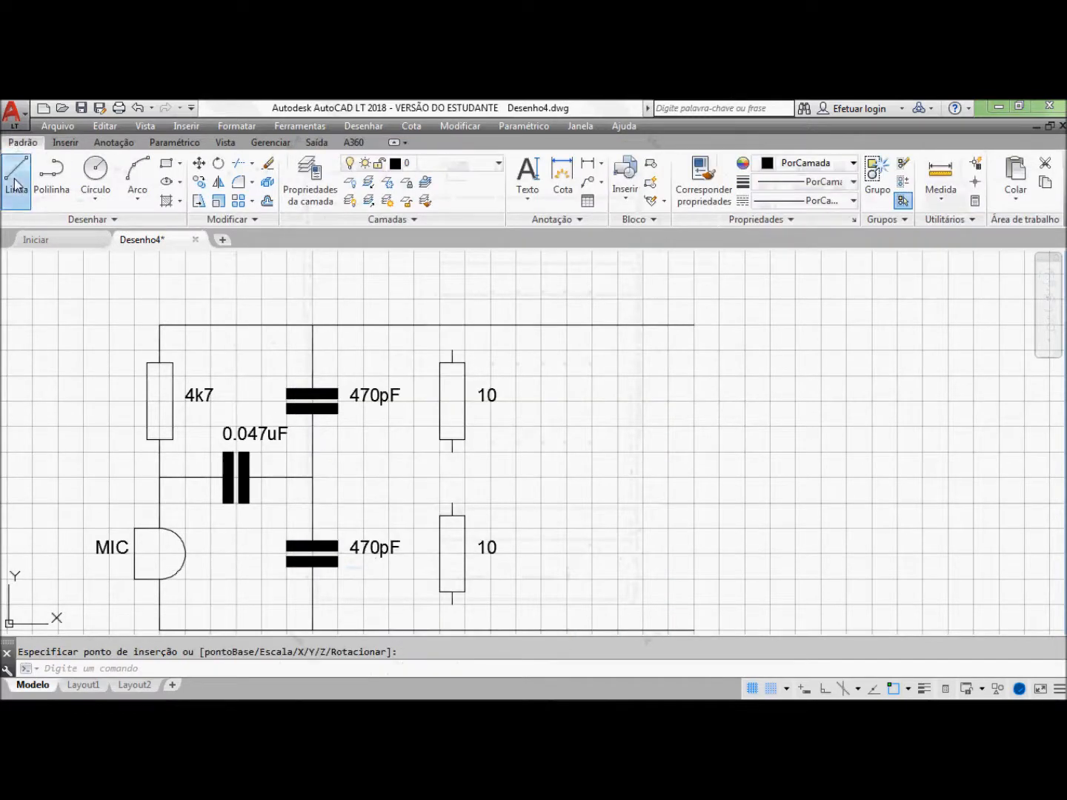
{"action": "left_click", "coordinate": [17, 174]}
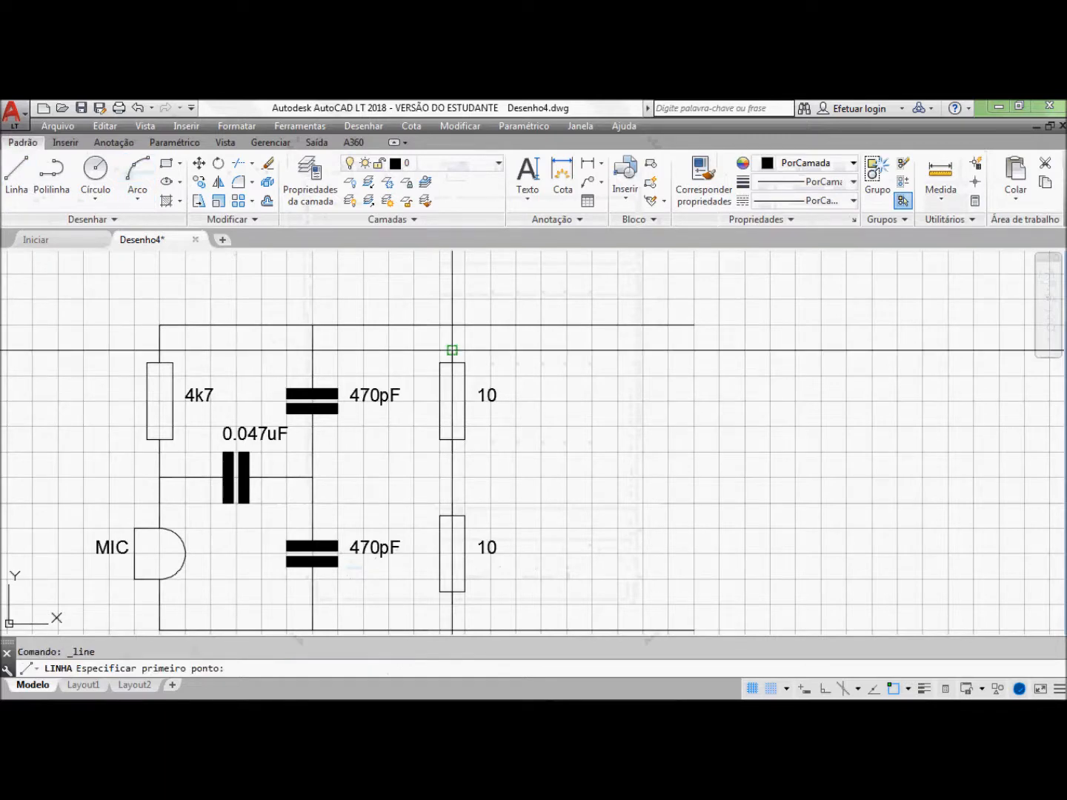
{"action": "left_click", "coordinate": [452, 350]}
{"action": "left_click", "coordinate": [452, 323]}
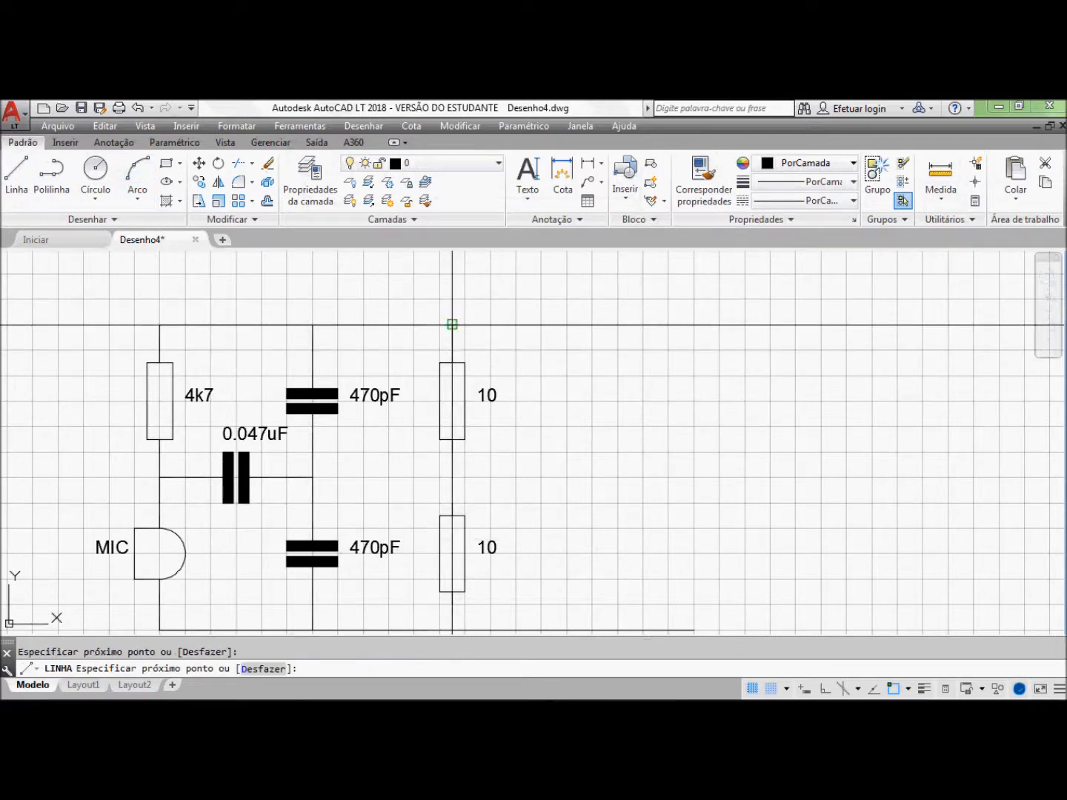
{"action": "key", "text": "Return"}
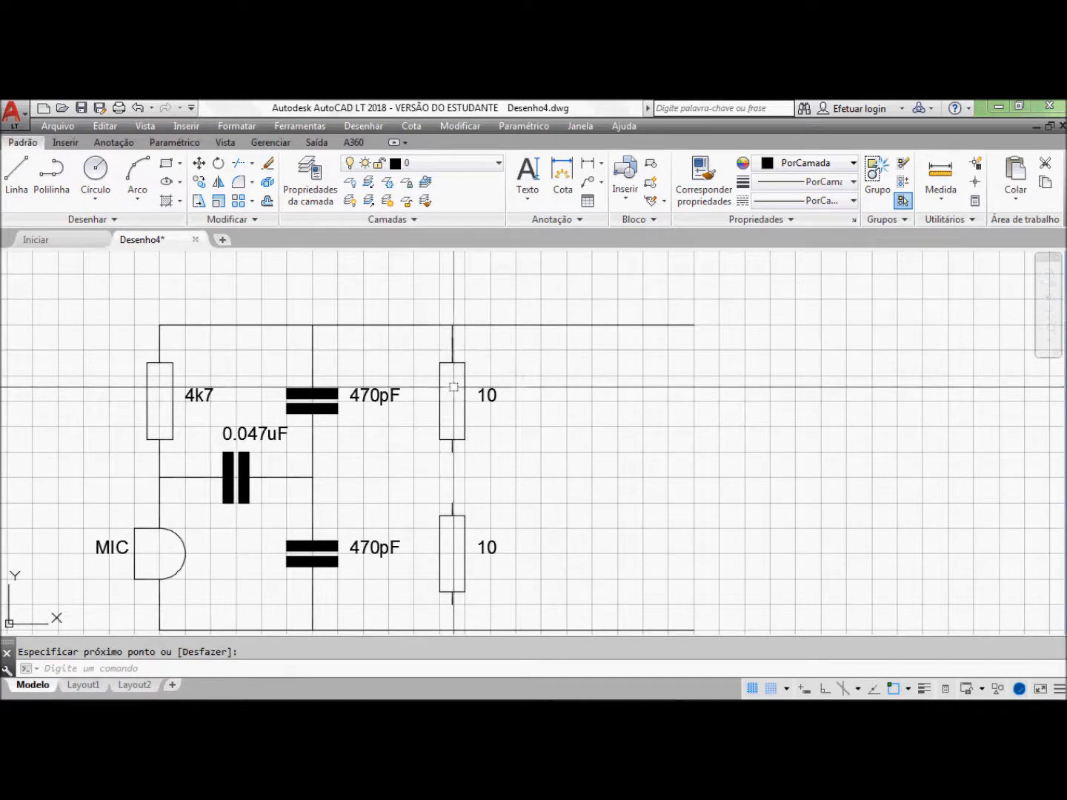
{"action": "key", "text": "Return"}
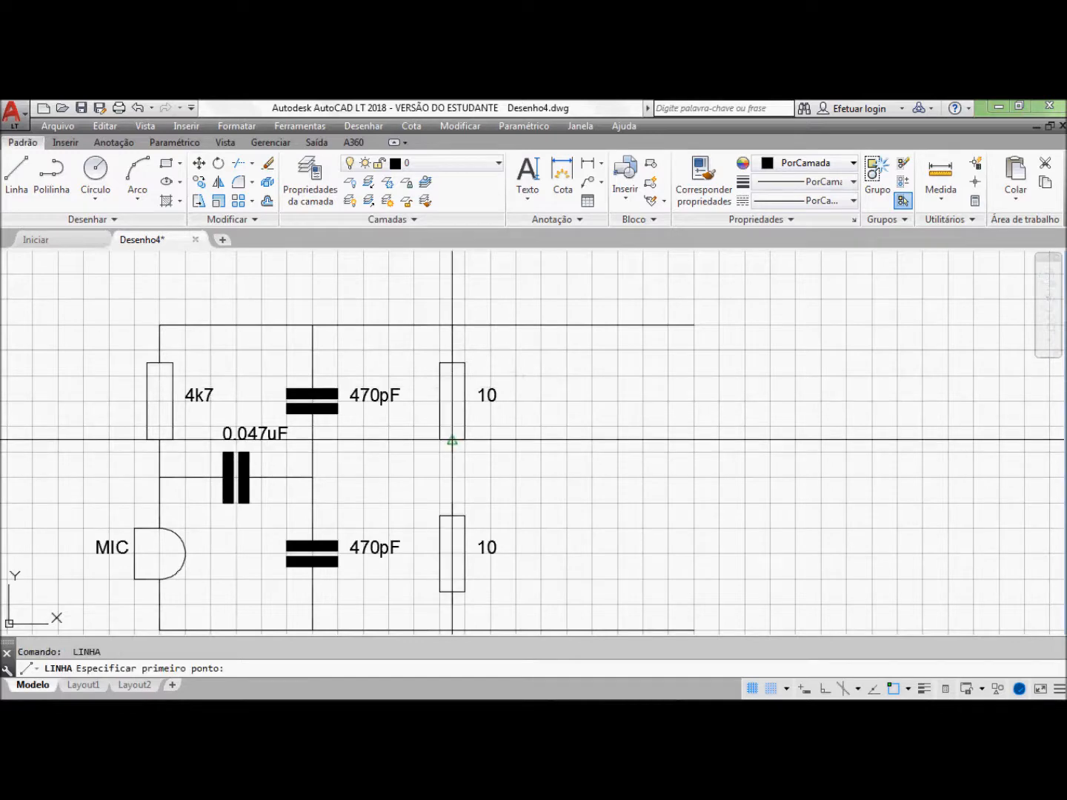
{"action": "left_click", "coordinate": [451, 452]}
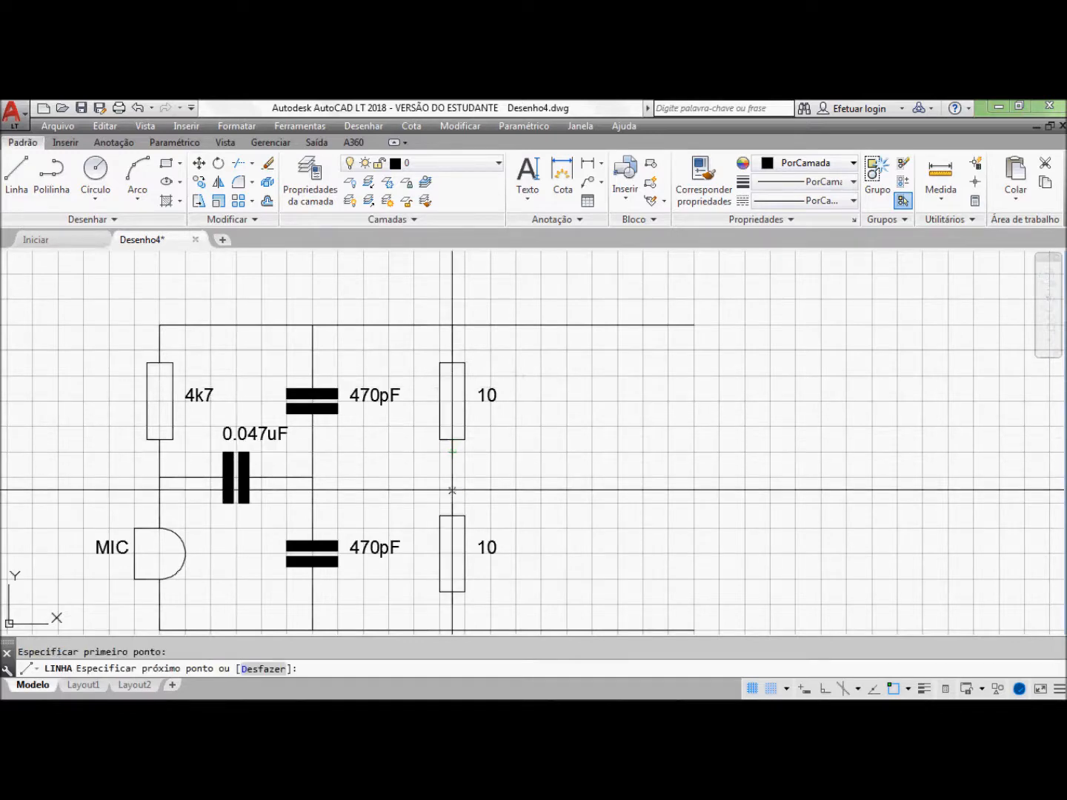
{"action": "left_click", "coordinate": [452, 504]}
{"action": "key", "text": "Return"}
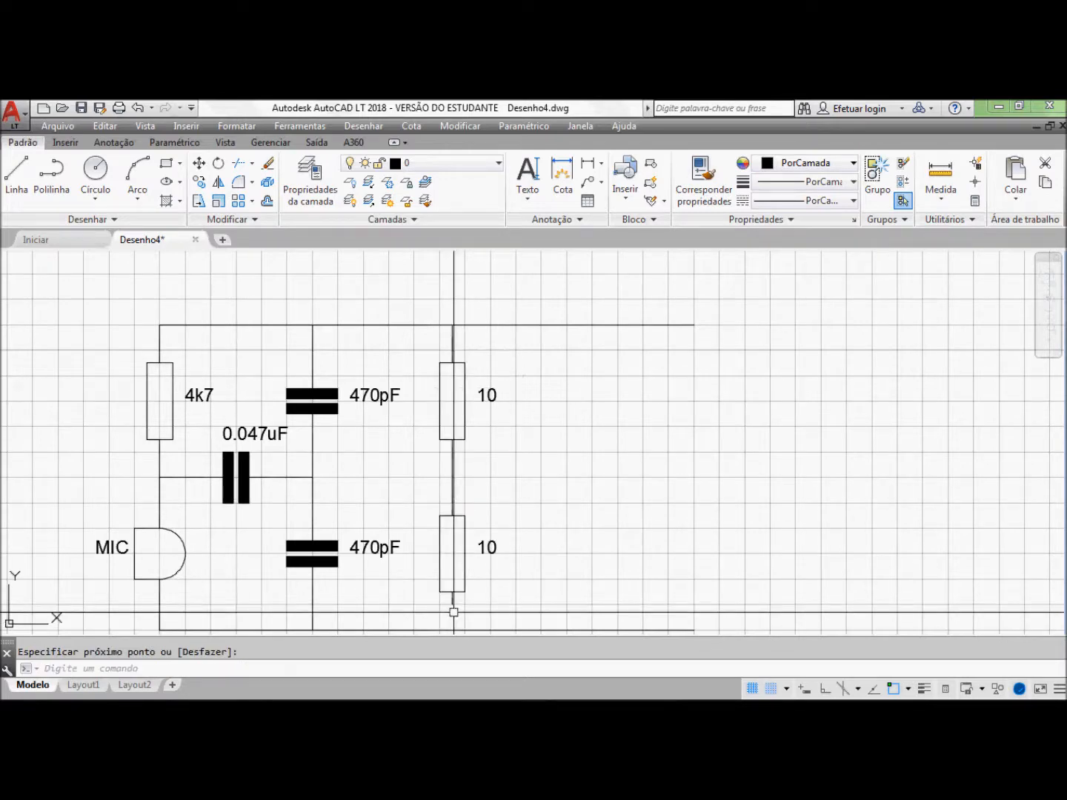
Step: Draw a wire from the lower 10 resistor's lower lead to the lower rail
{"action": "key", "text": "Return"}
{"action": "left_click", "coordinate": [452, 605]}
{"action": "left_click", "coordinate": [451, 630]}
{"action": "key", "text": "Return"}
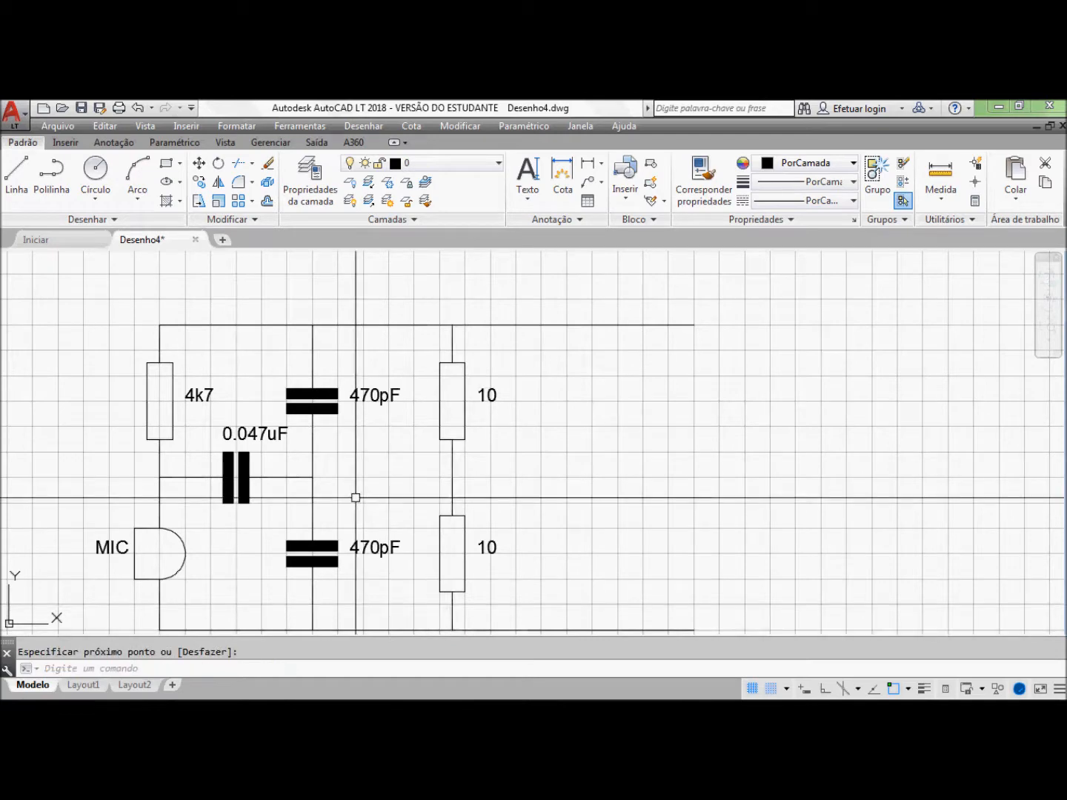
Step: Stretch the 0.047uF capacitor's right-hand wire horizontally to the line joining the two 10 resistors
{"action": "left_click", "coordinate": [313, 477]}
{"action": "key", "text": "Return"}
{"action": "left_click", "coordinate": [304, 477]}
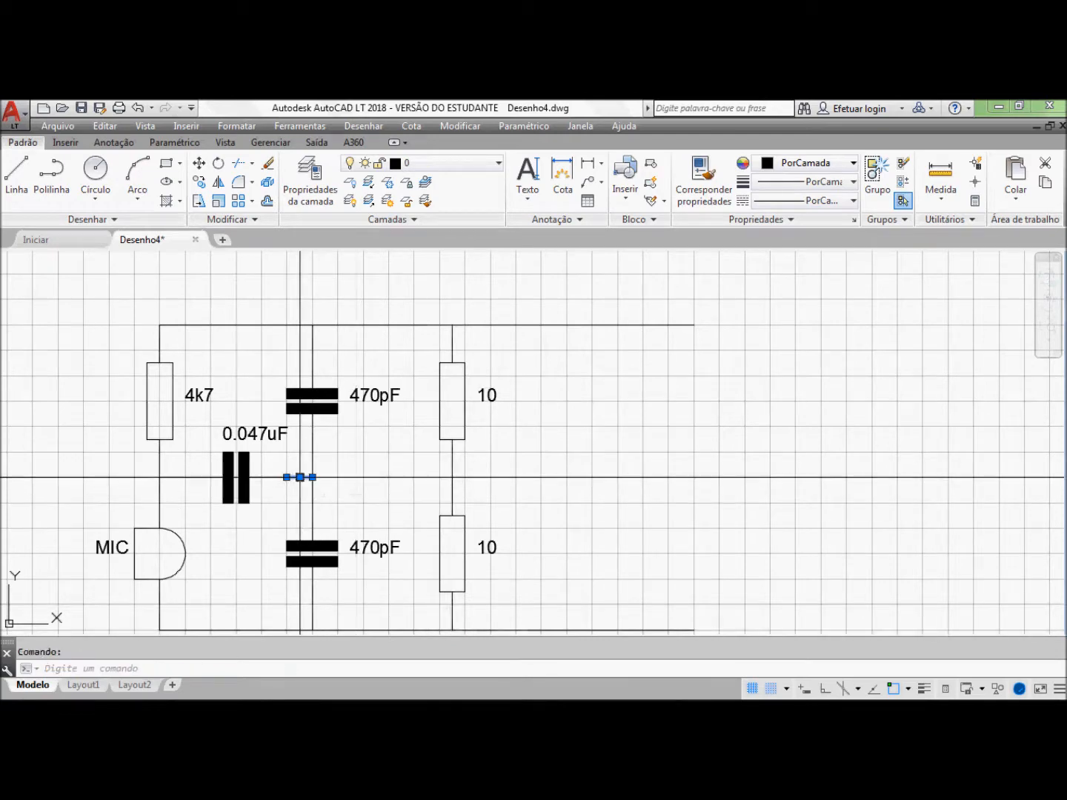
{"action": "left_click", "coordinate": [312, 477]}
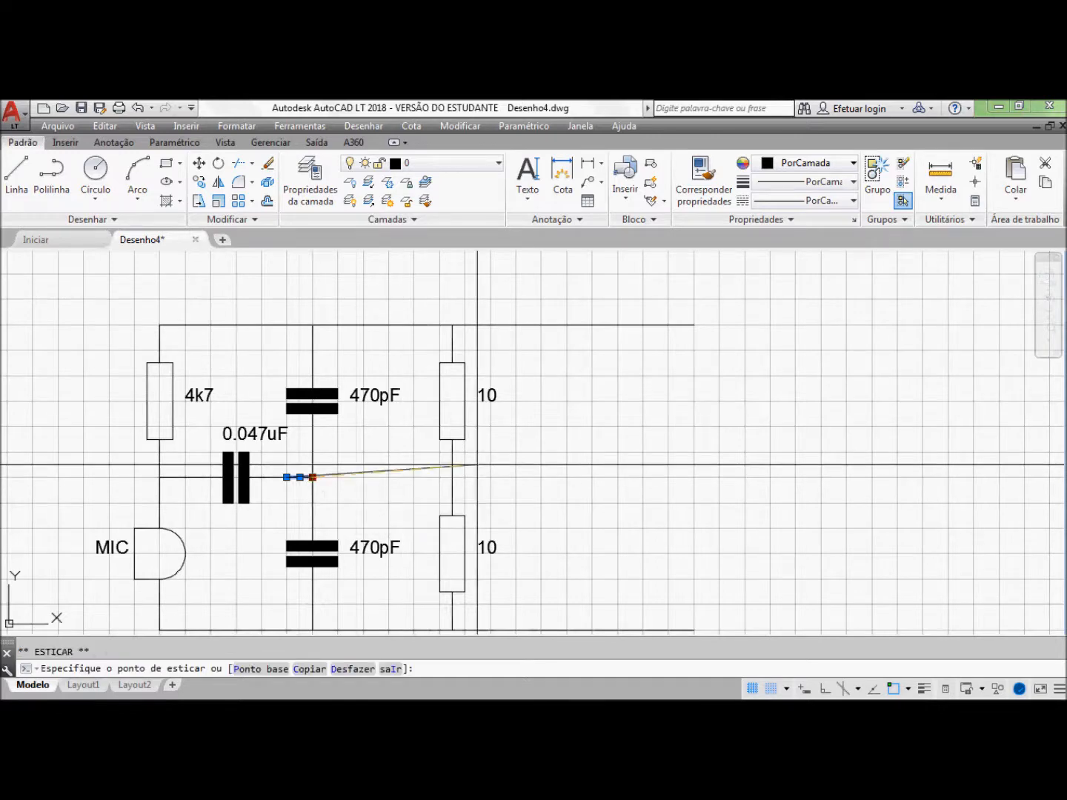
{"action": "left_click", "coordinate": [452, 477]}
{"action": "mouse_move", "coordinate": [452, 478]}
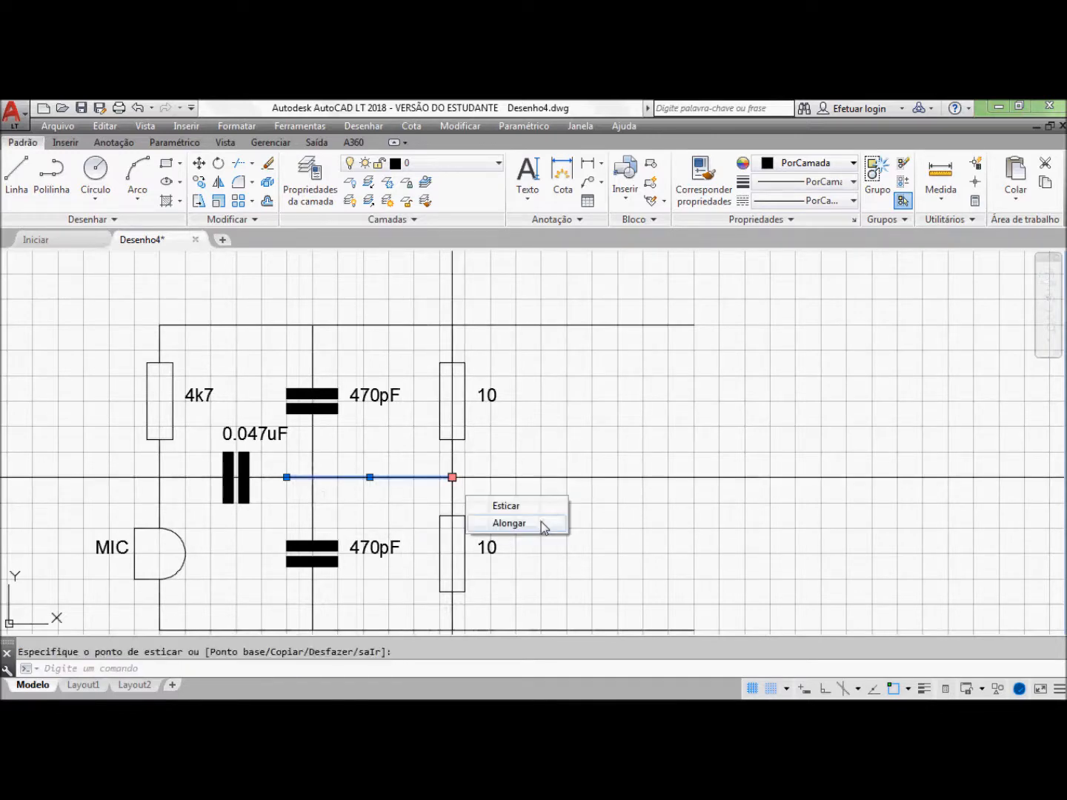
{"action": "key", "text": "Escape"}
Step: Draw a horizontal wire 10 units long to the right from the junction between the two 10 resistors
{"action": "middle_click_drag", "start_coordinate": [925, 377], "coordinate": [851, 344]}
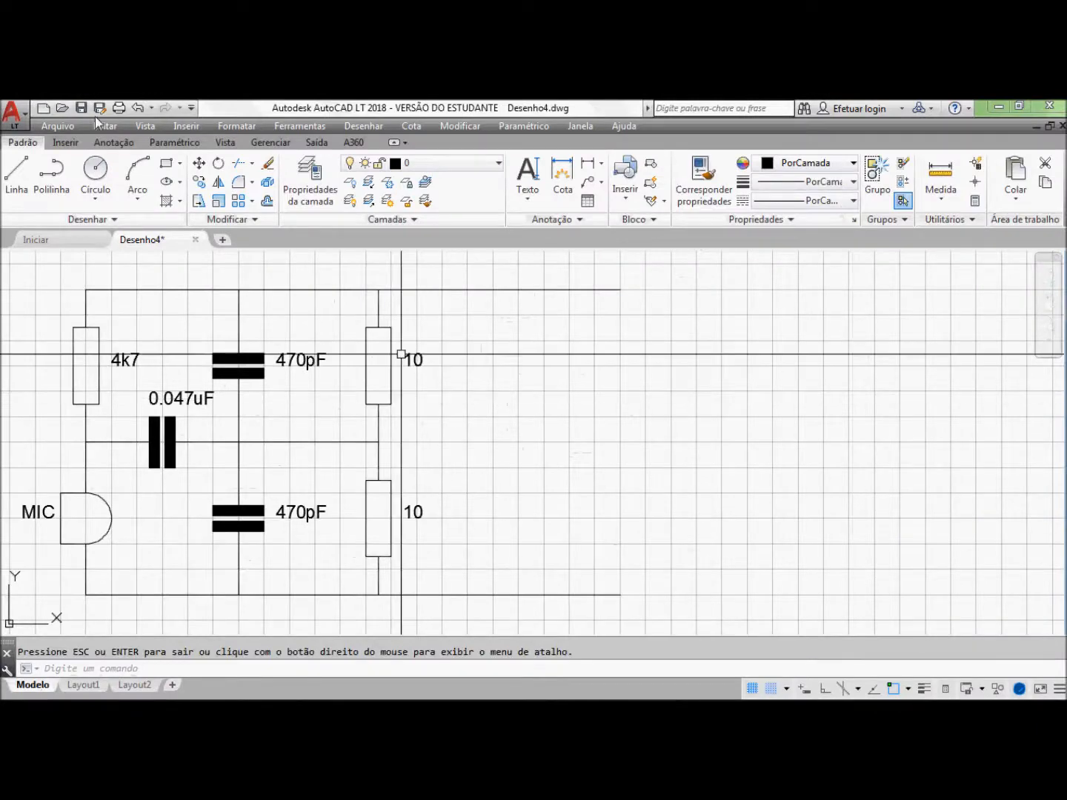
{"action": "left_click", "coordinate": [17, 182]}
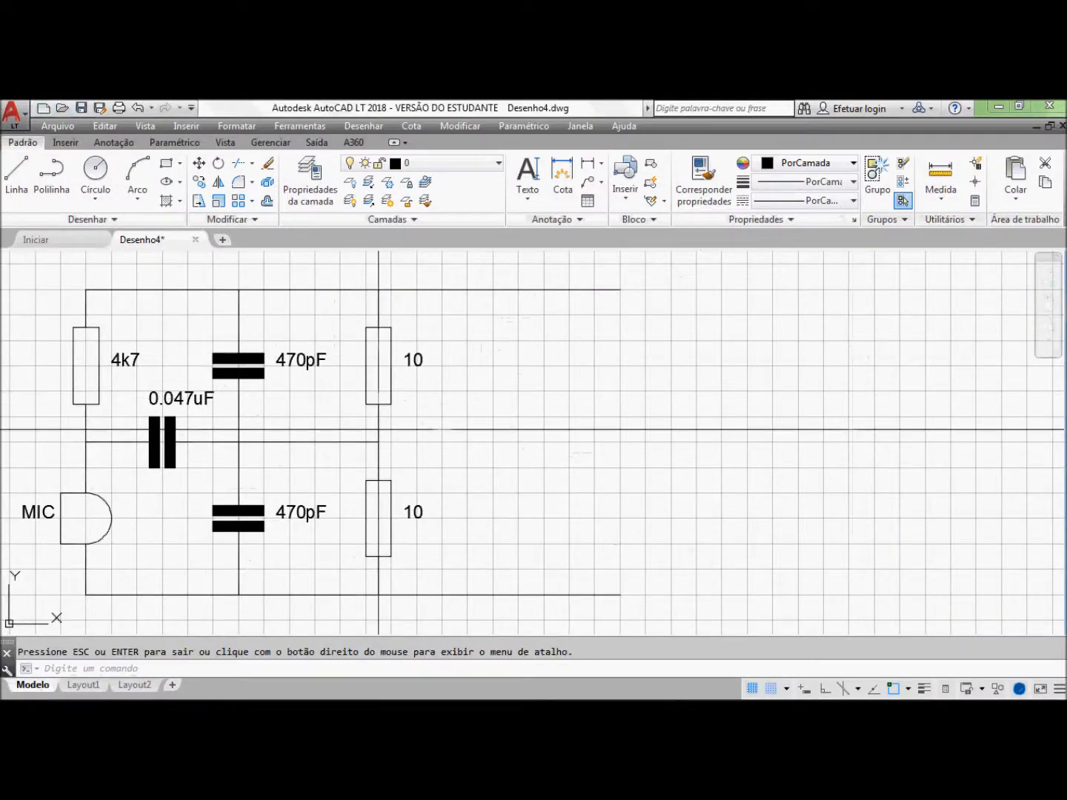
{"action": "left_click", "coordinate": [378, 441]}
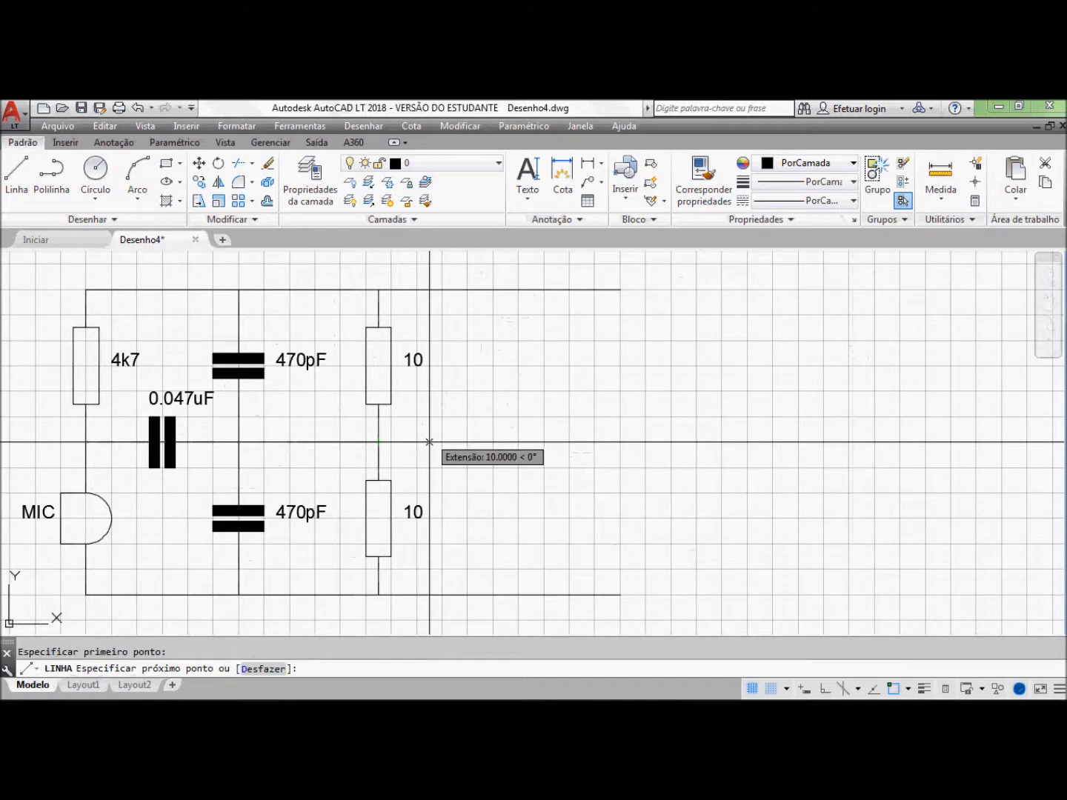
{"action": "left_click", "coordinate": [430, 442]}
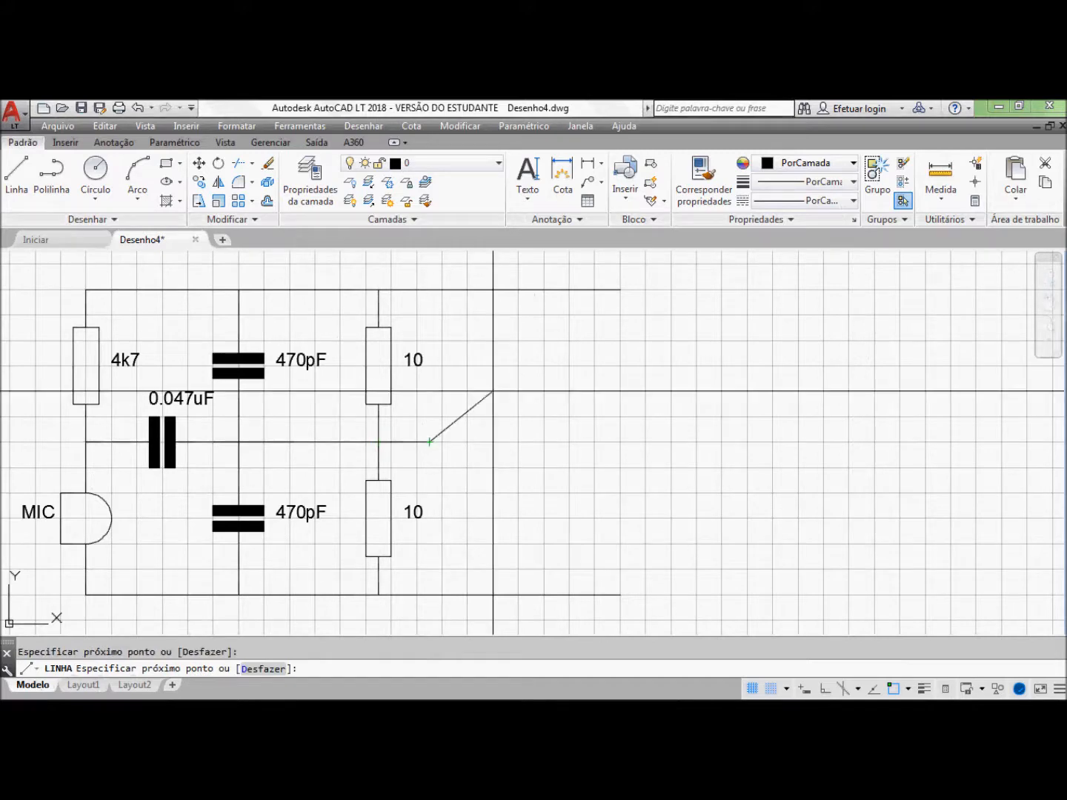
{"action": "key", "text": "Return"}
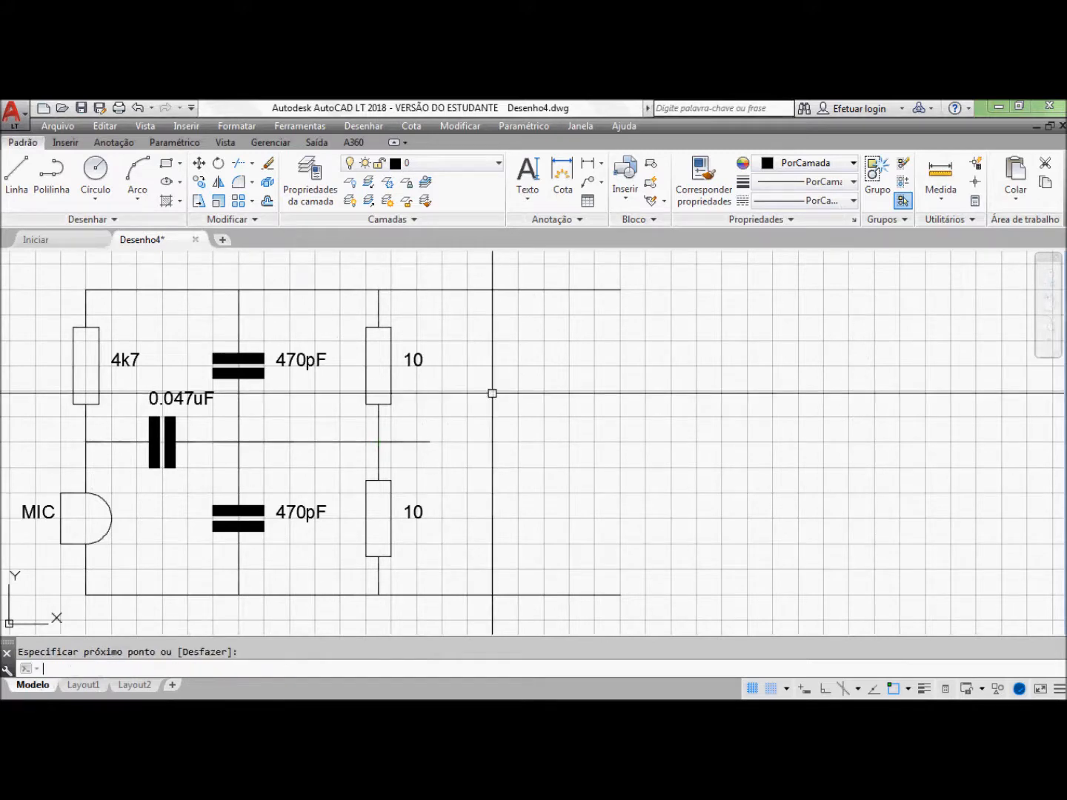
Step: Insert the transistor symbol from Diodo.dwg at the free end of the new wire, with the value C 2058
{"action": "left_click", "coordinate": [65, 143]}
{"action": "left_click", "coordinate": [17, 177]}
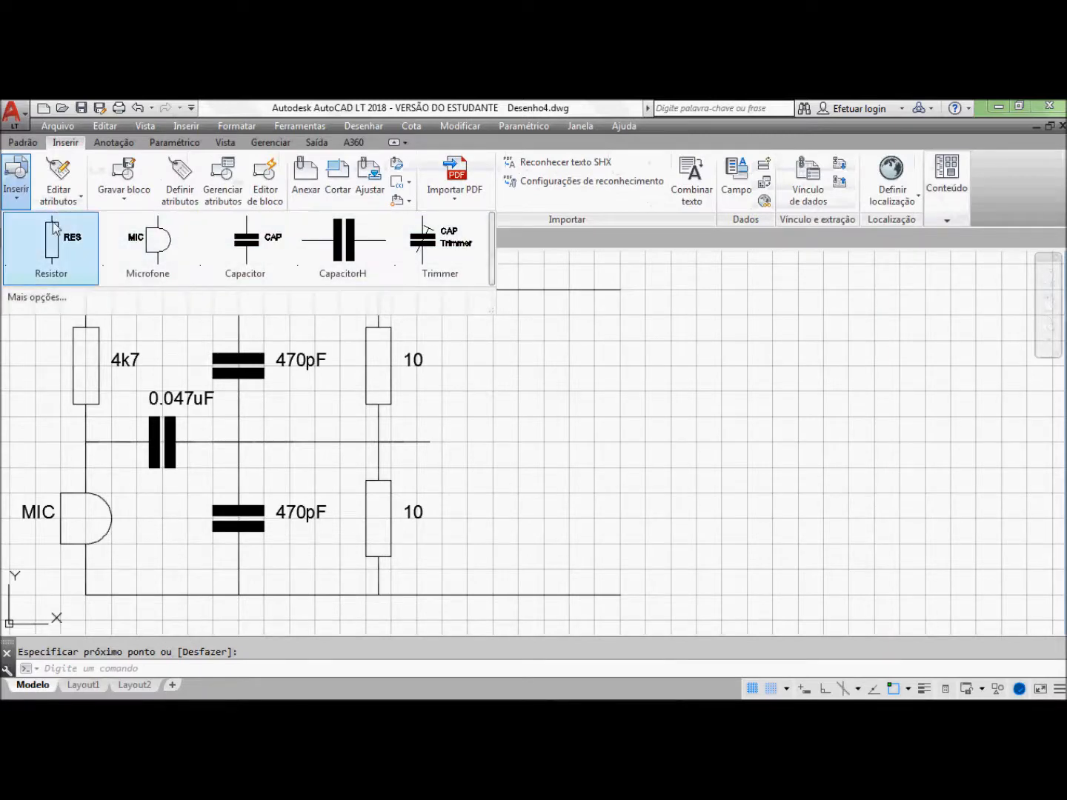
{"action": "left_click", "coordinate": [24, 298]}
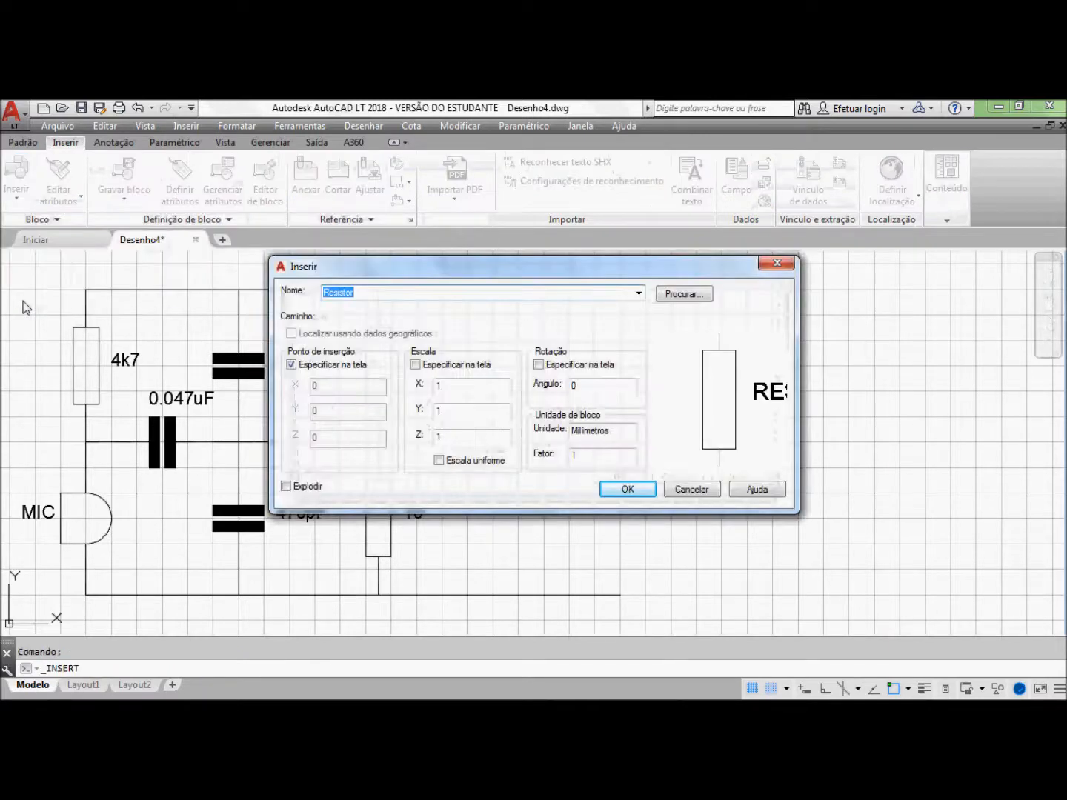
{"action": "left_click", "coordinate": [684, 295]}
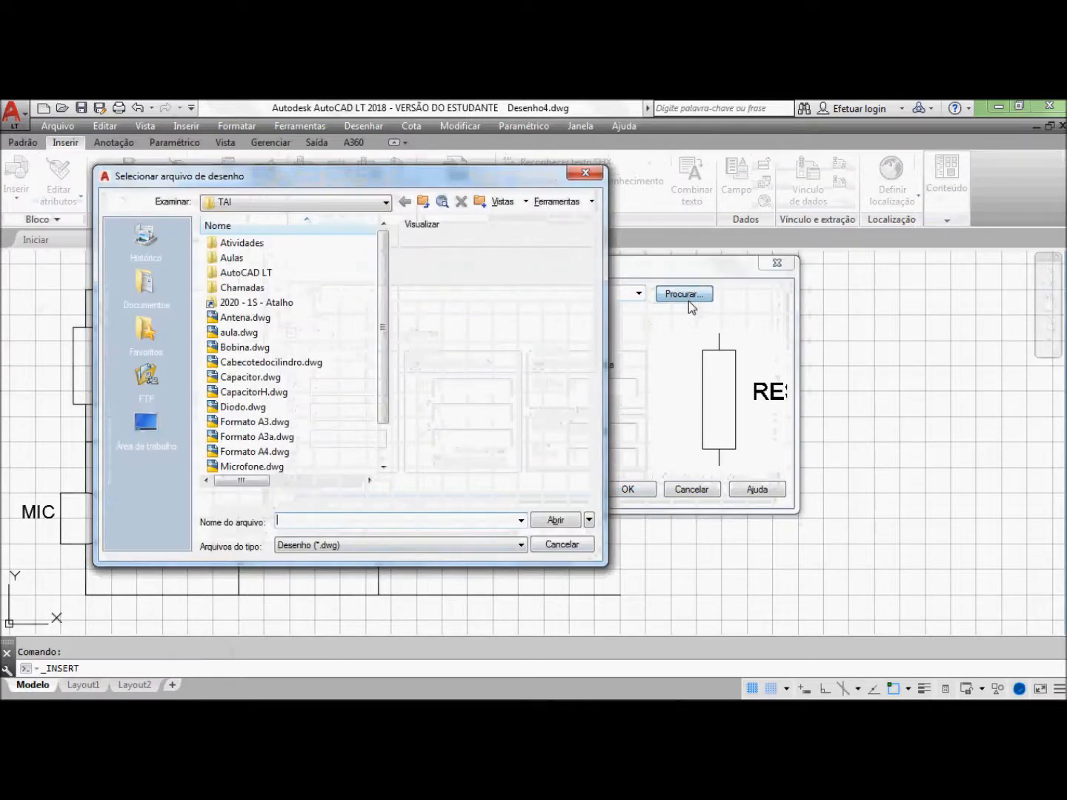
{"action": "left_click", "coordinate": [253, 407]}
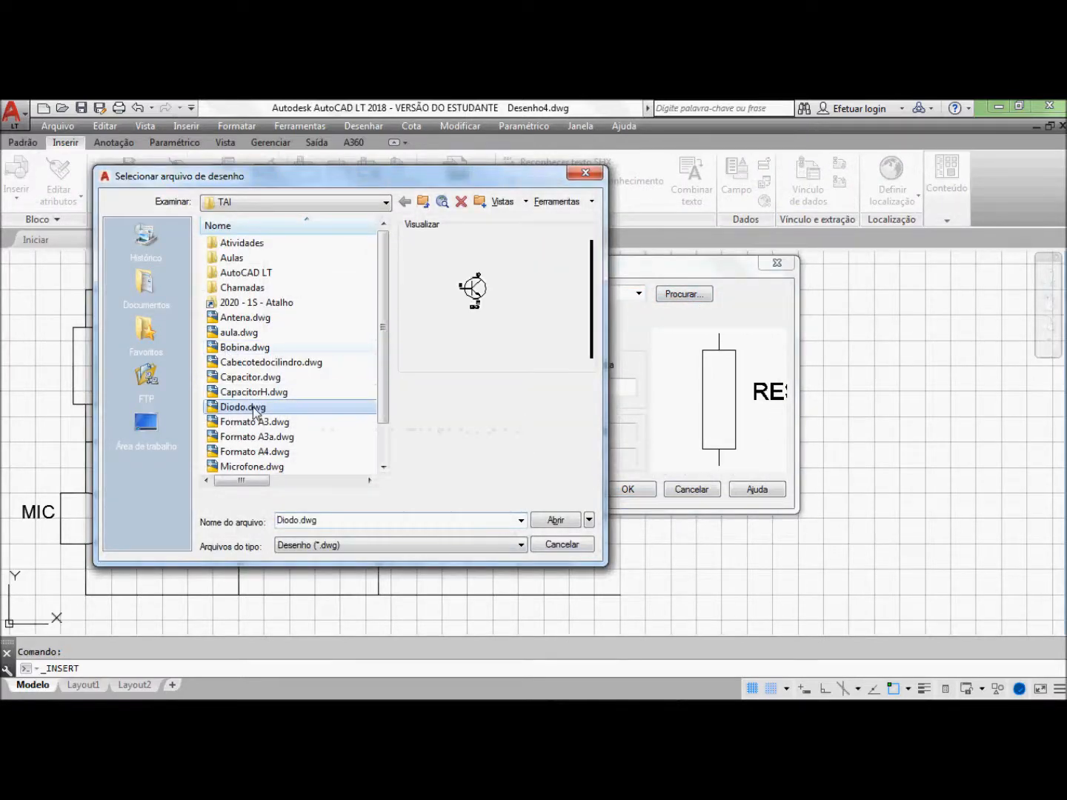
{"action": "left_click", "coordinate": [567, 523]}
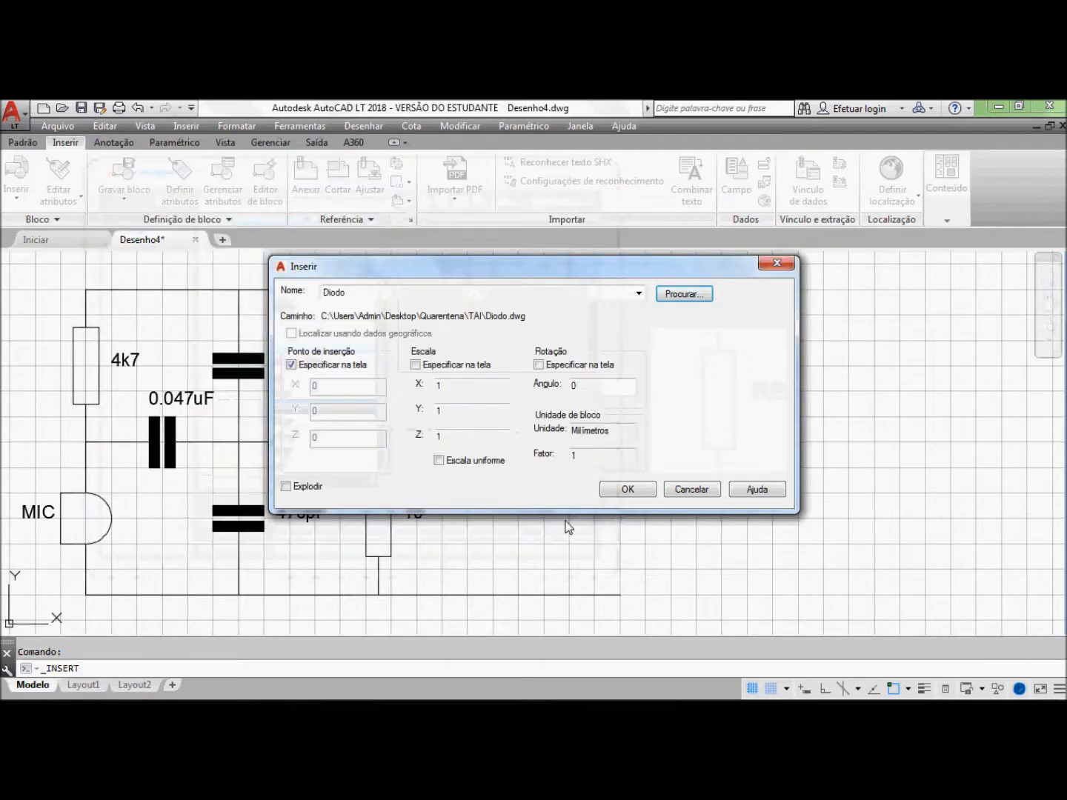
{"action": "left_click", "coordinate": [625, 491]}
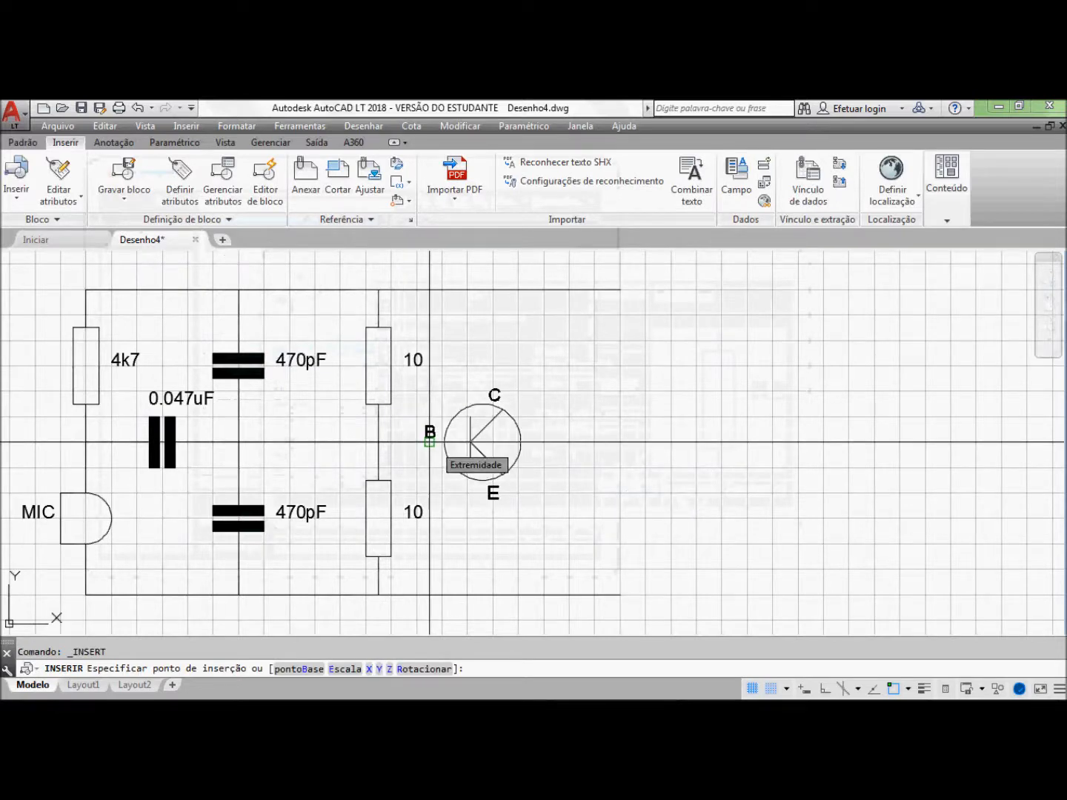
{"action": "left_click", "coordinate": [429, 443]}
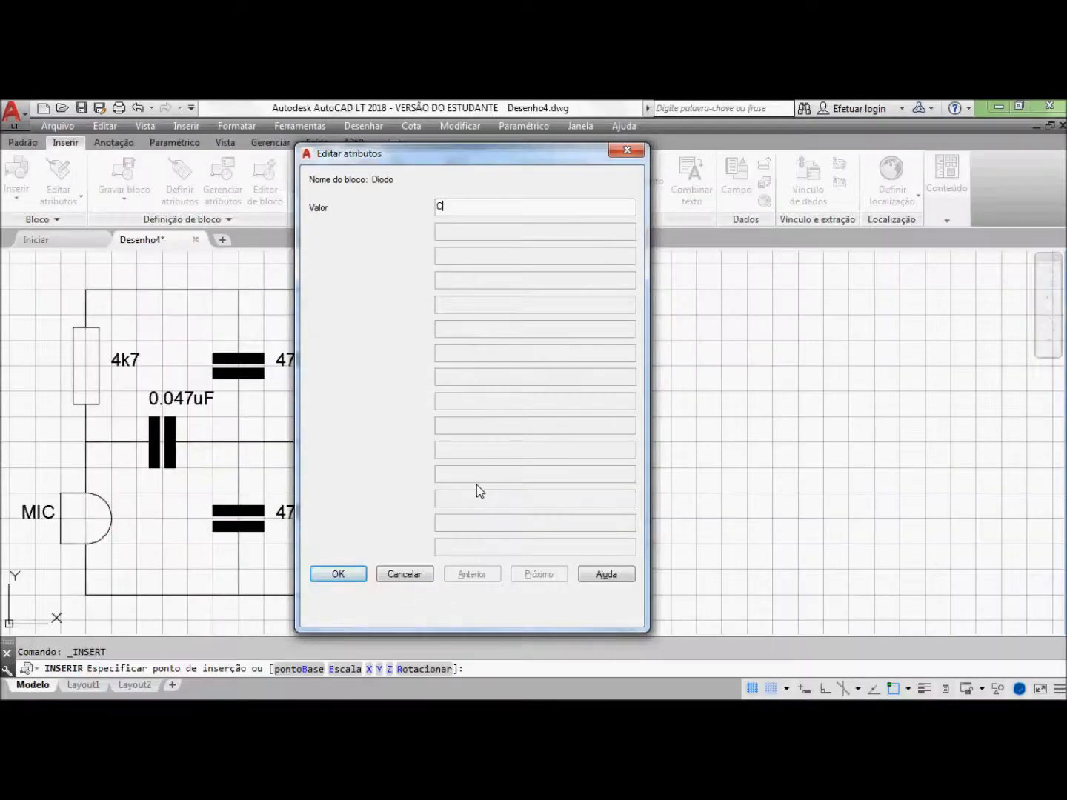
{"action": "type", "text": "C 2058"}
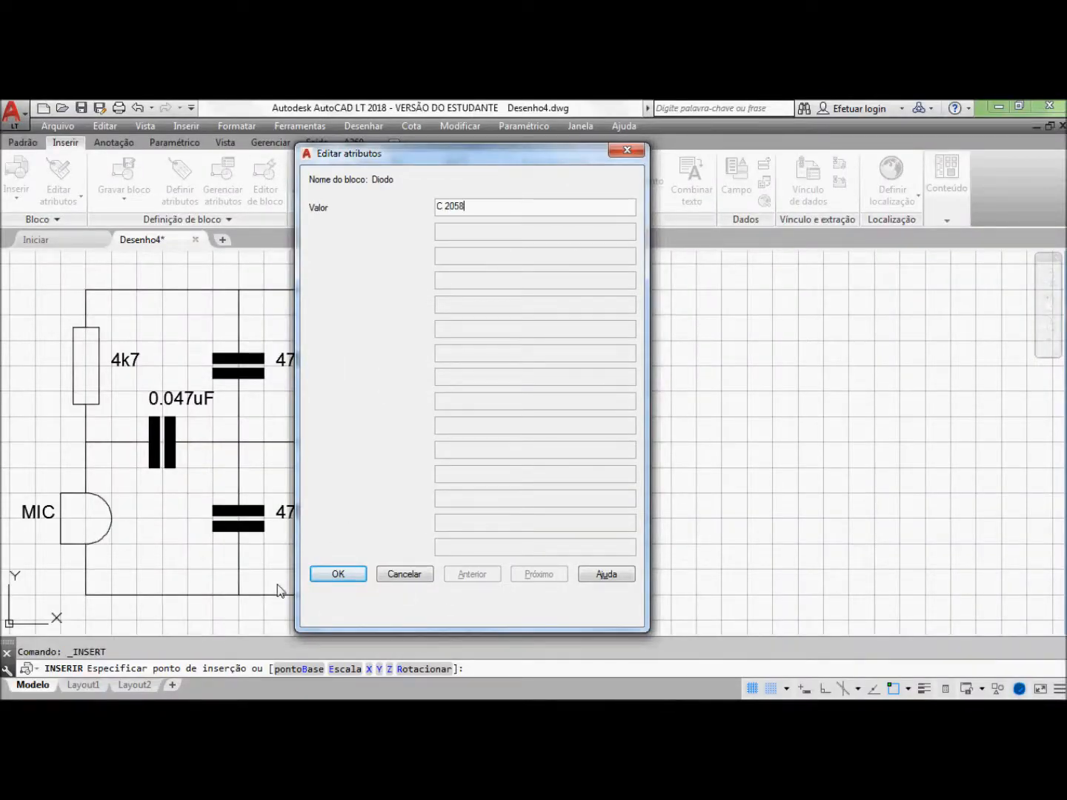
{"action": "left_click", "coordinate": [326, 575]}
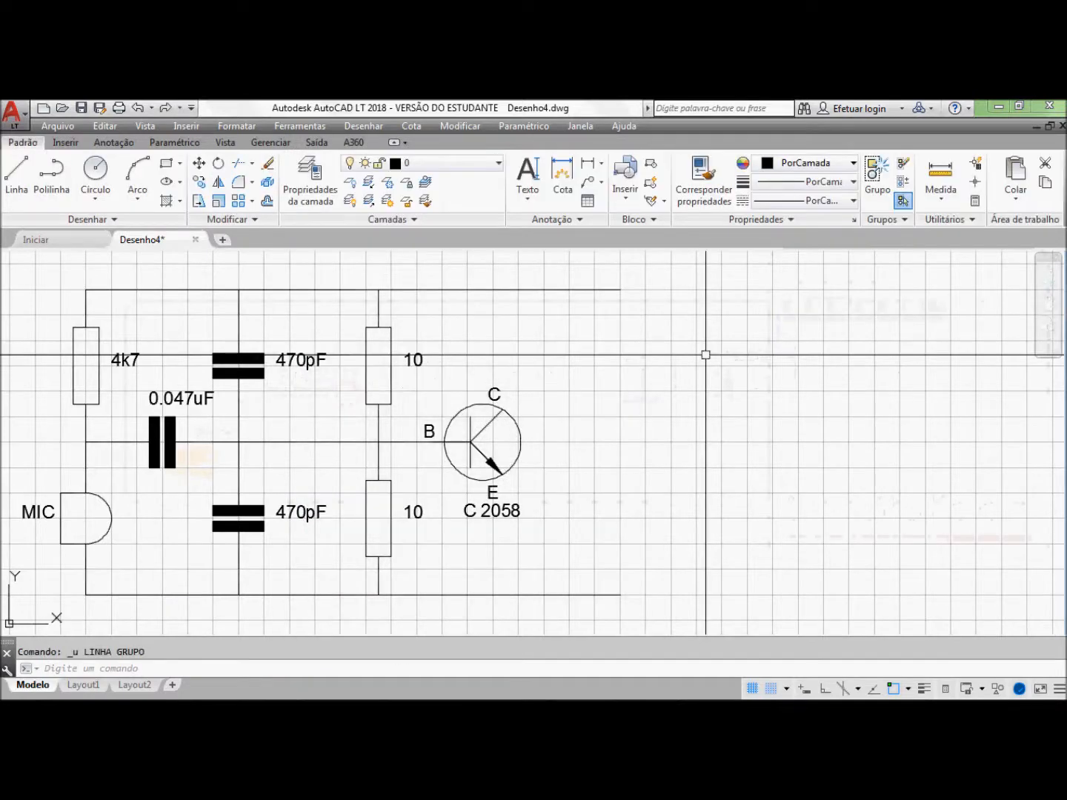
Step: Draw two horizontal wires right of the transistor, just above and below its circle, ending in line with the rails' right ends
{"action": "left_click", "coordinate": [16, 174]}
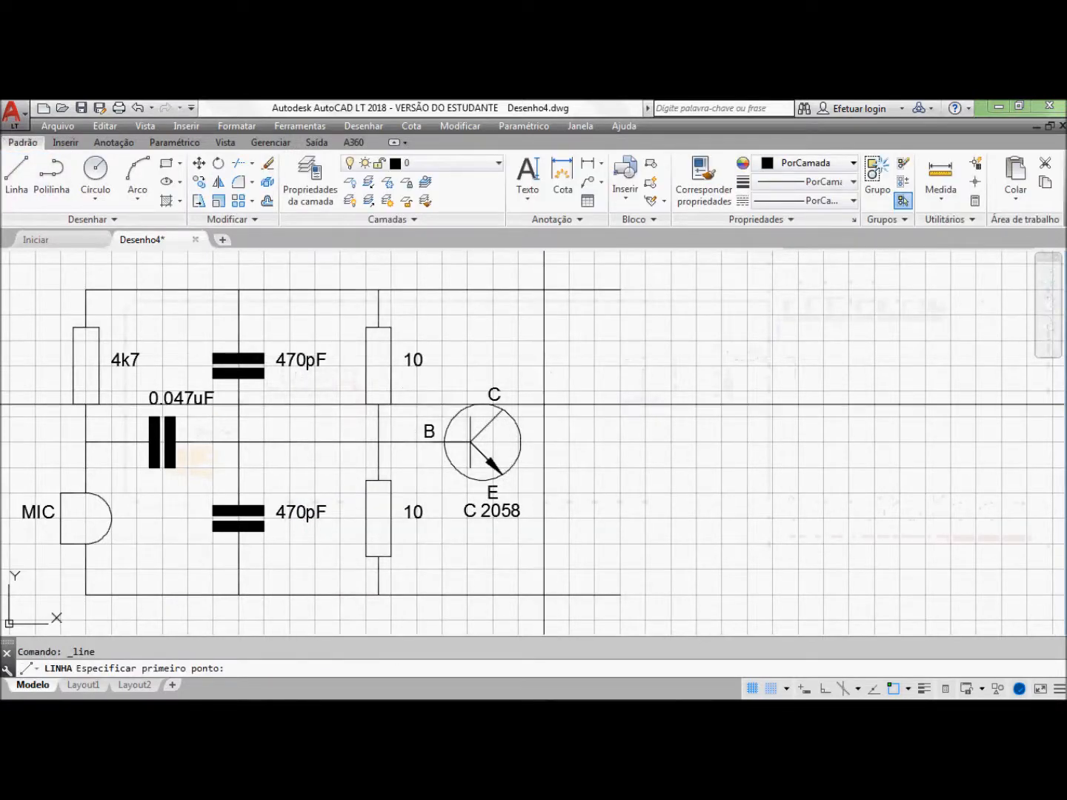
{"action": "left_click", "coordinate": [518, 390]}
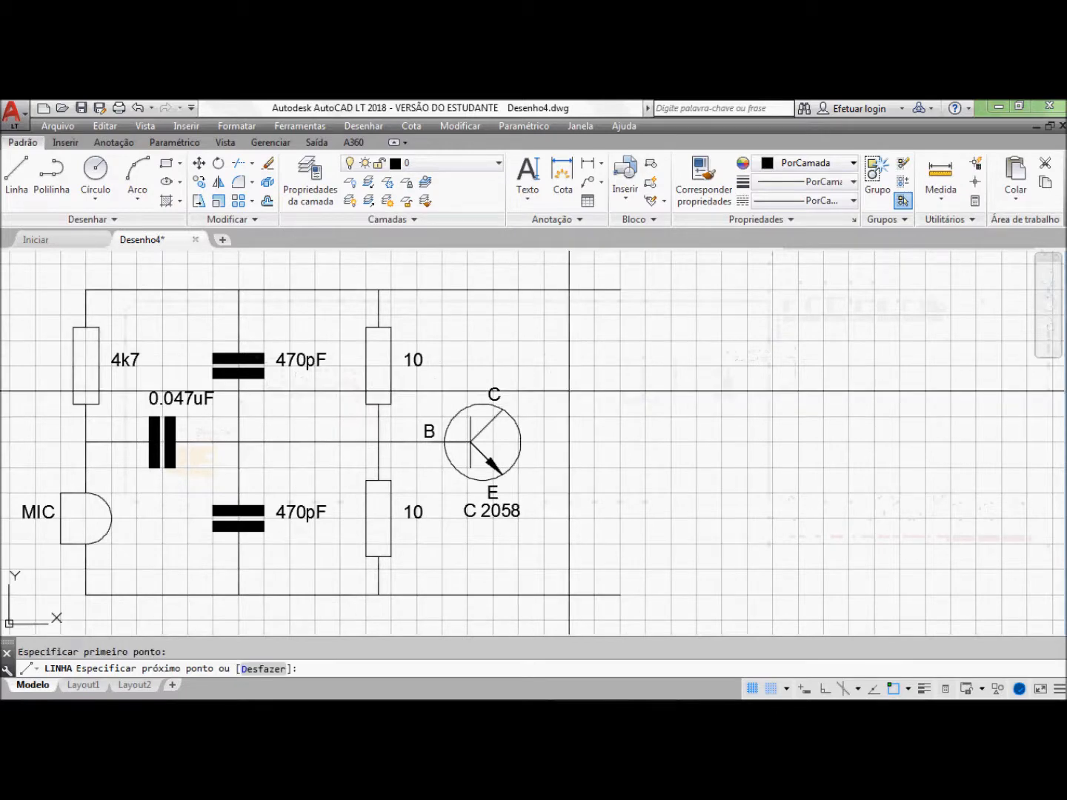
{"action": "left_click", "coordinate": [612, 390]}
{"action": "key", "text": "Return"}
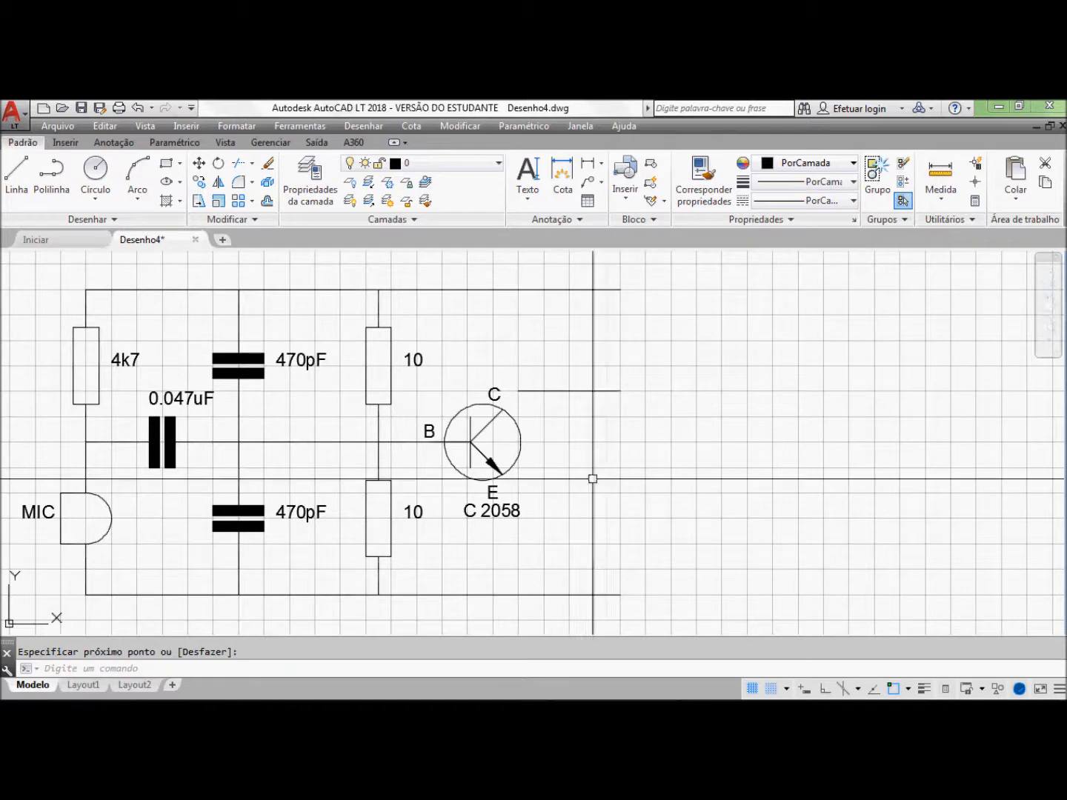
{"action": "key", "text": "Return"}
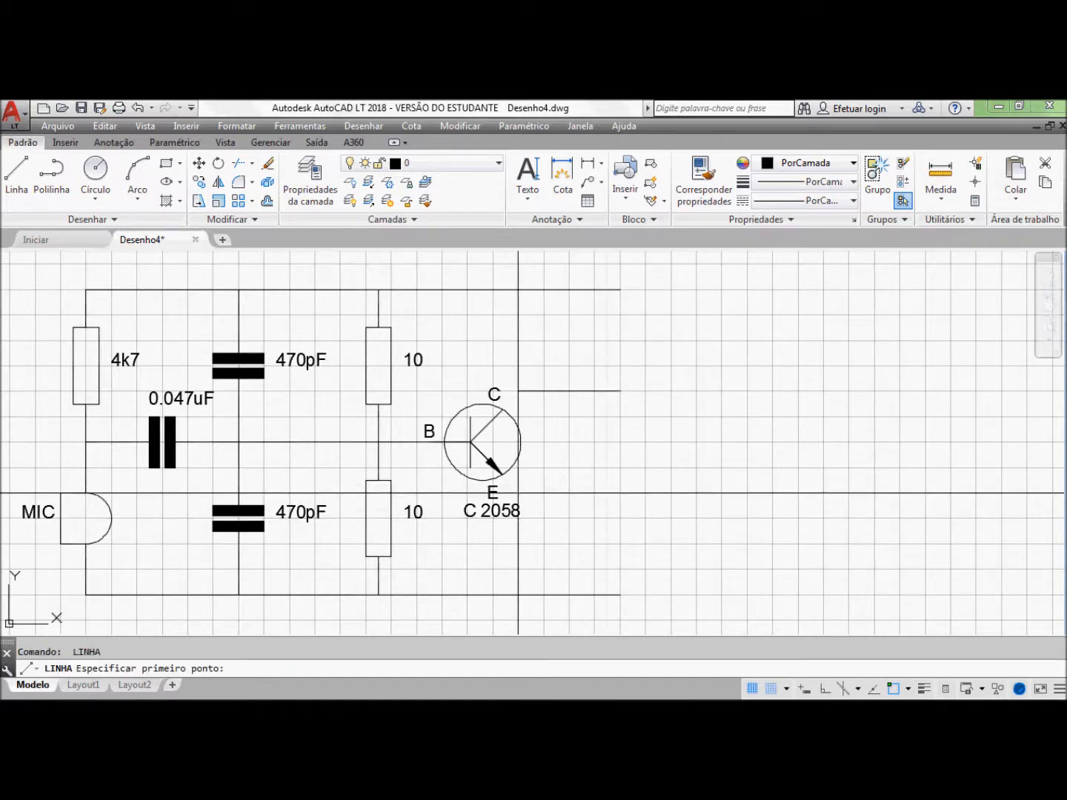
{"action": "left_click", "coordinate": [518, 493]}
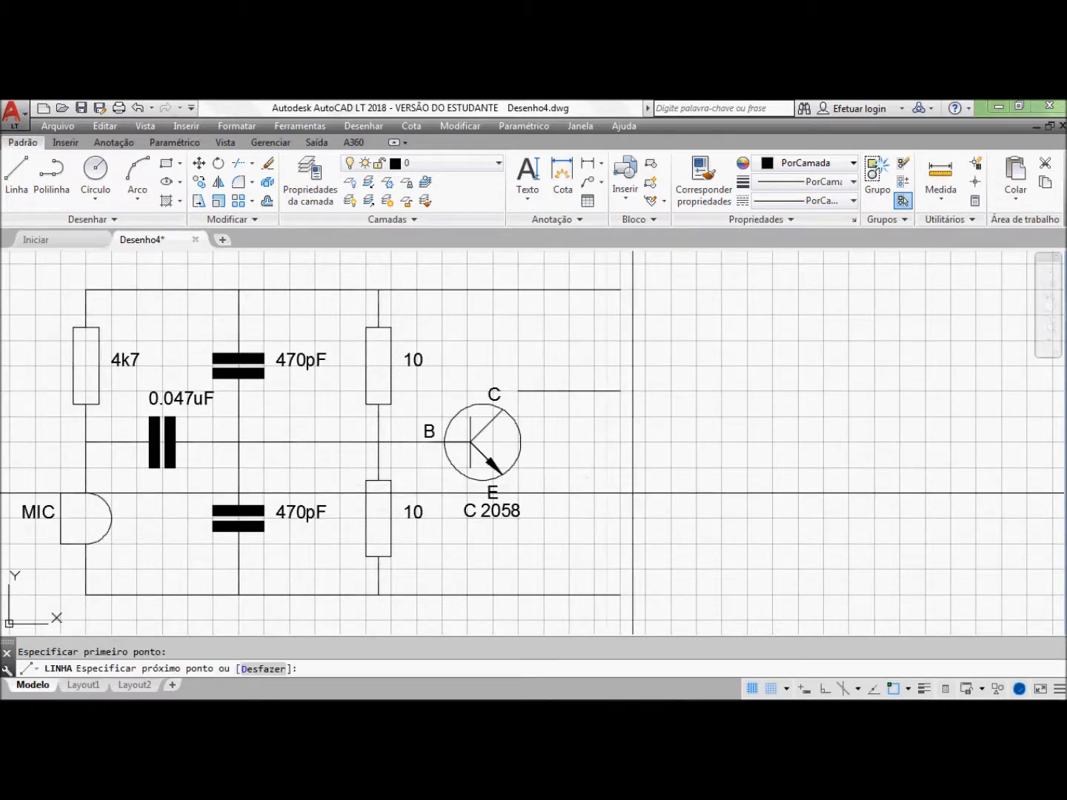
{"action": "left_click", "coordinate": [620, 493]}
{"action": "key", "text": "Return"}
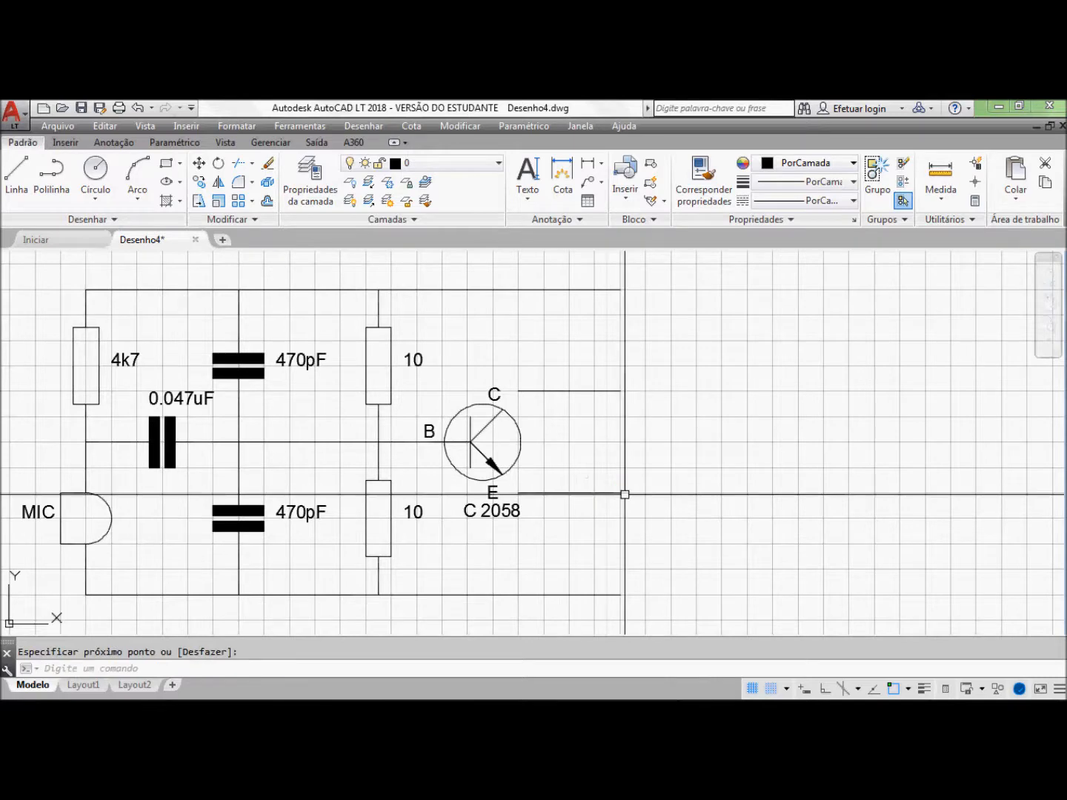
Step: Connect the transistor's collector to the upper horizontal wire and its emitter to the lower one with short slanted lines
{"action": "key", "text": "Return"}
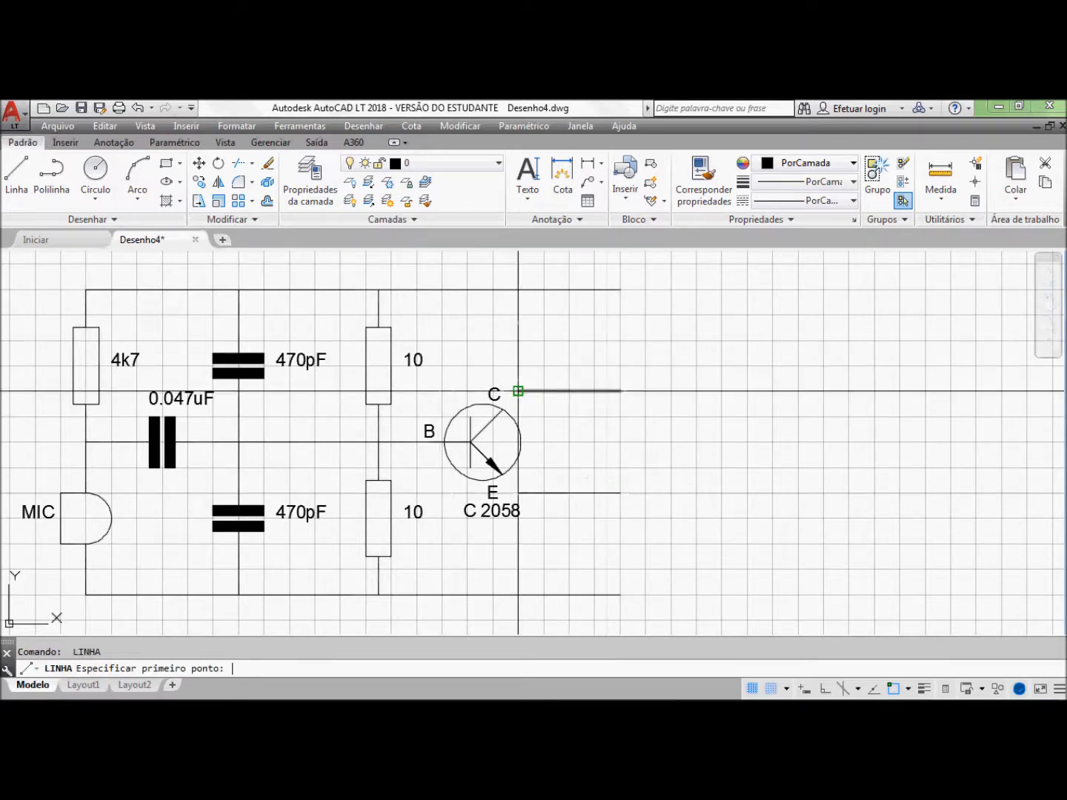
{"action": "left_click", "coordinate": [518, 389]}
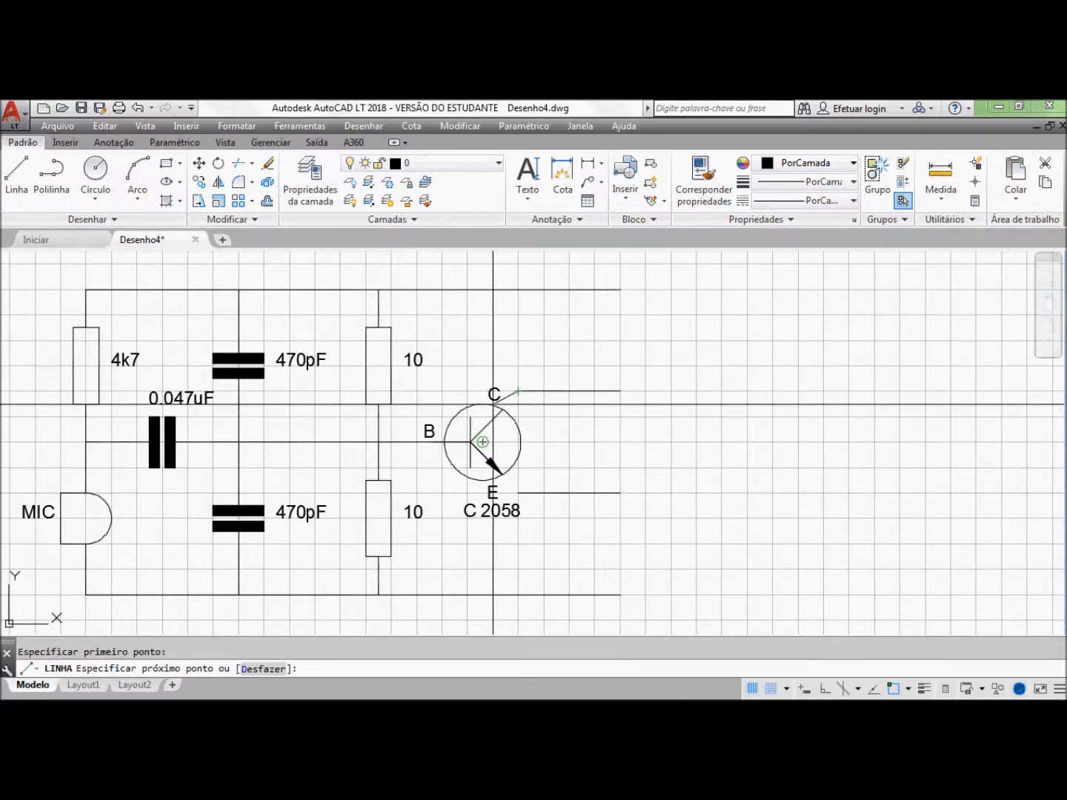
{"action": "left_click", "coordinate": [502, 409]}
{"action": "key", "text": "Return"}
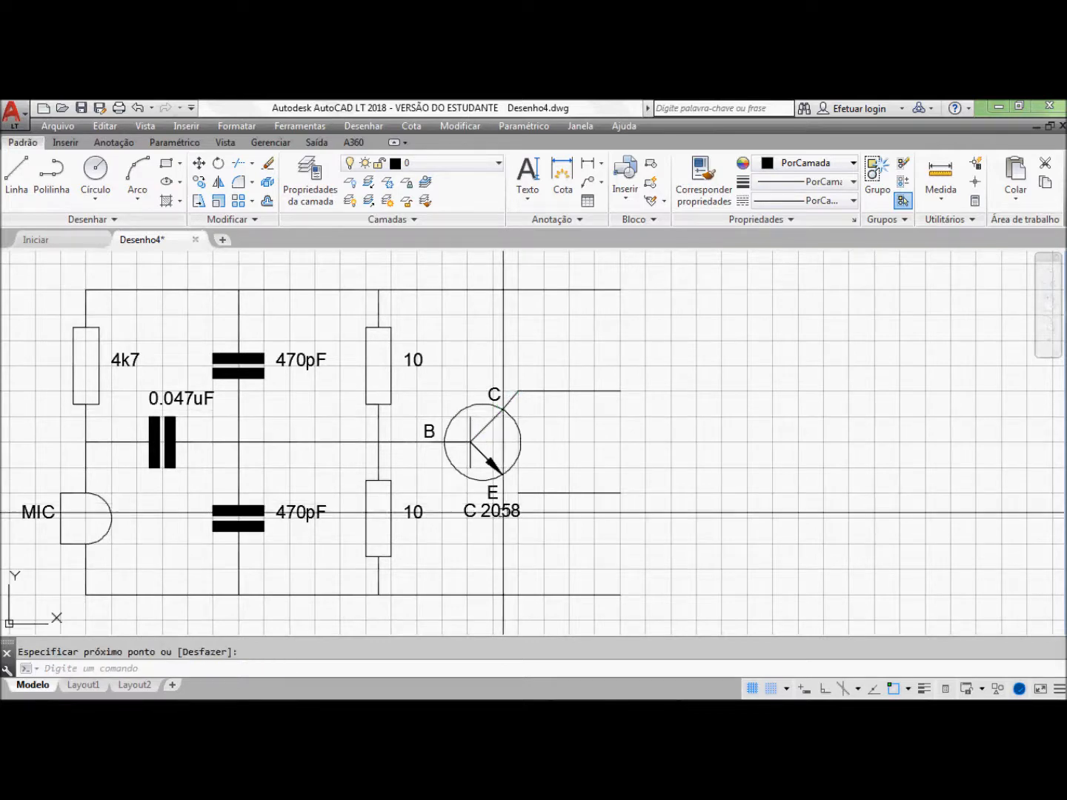
{"action": "key", "text": "Return"}
{"action": "left_click", "coordinate": [504, 475]}
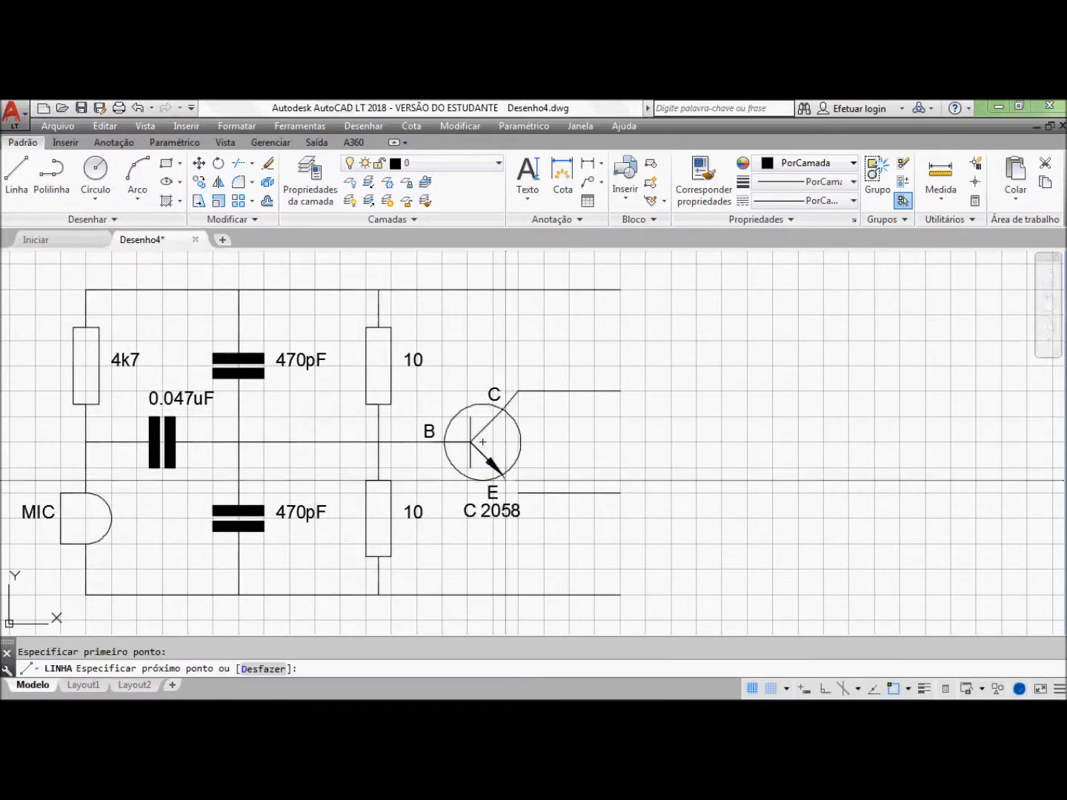
{"action": "left_click", "coordinate": [518, 491]}
{"action": "key", "text": "Return"}
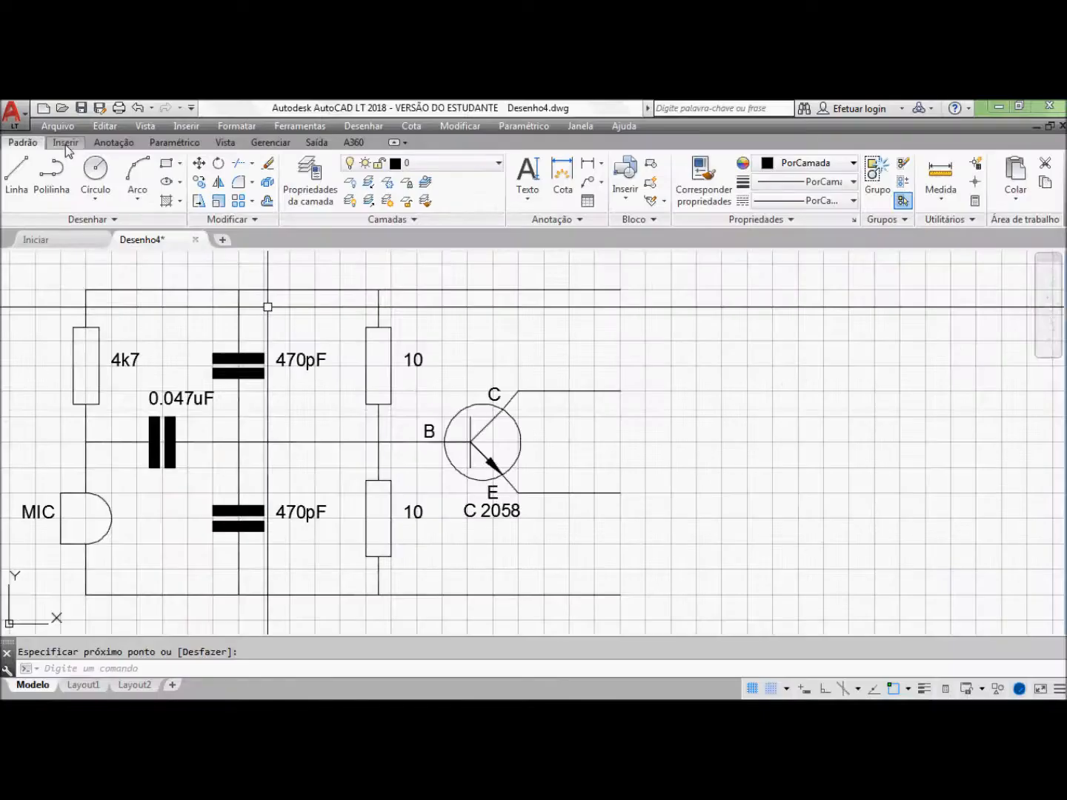
Step: Insert a Capacitor block at the right end of the collector wire with a capacitance value of 3.3pF
{"action": "left_click", "coordinate": [64, 142]}
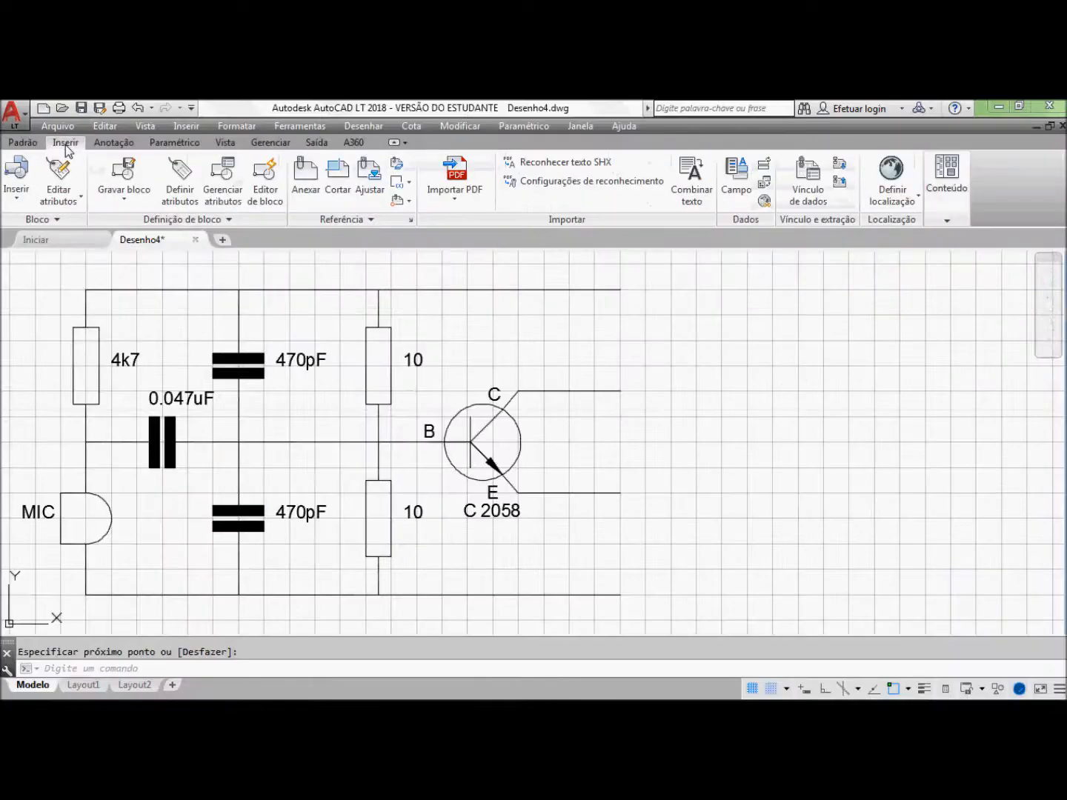
{"action": "left_click", "coordinate": [20, 181]}
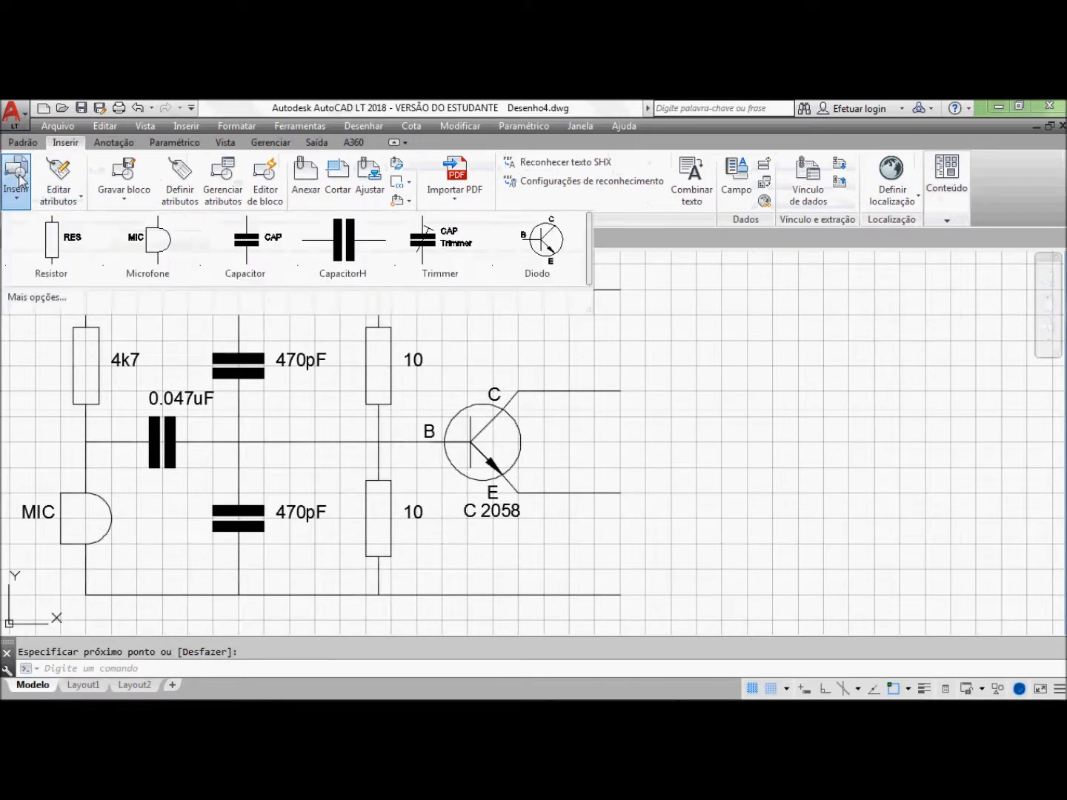
{"action": "left_click", "coordinate": [244, 252]}
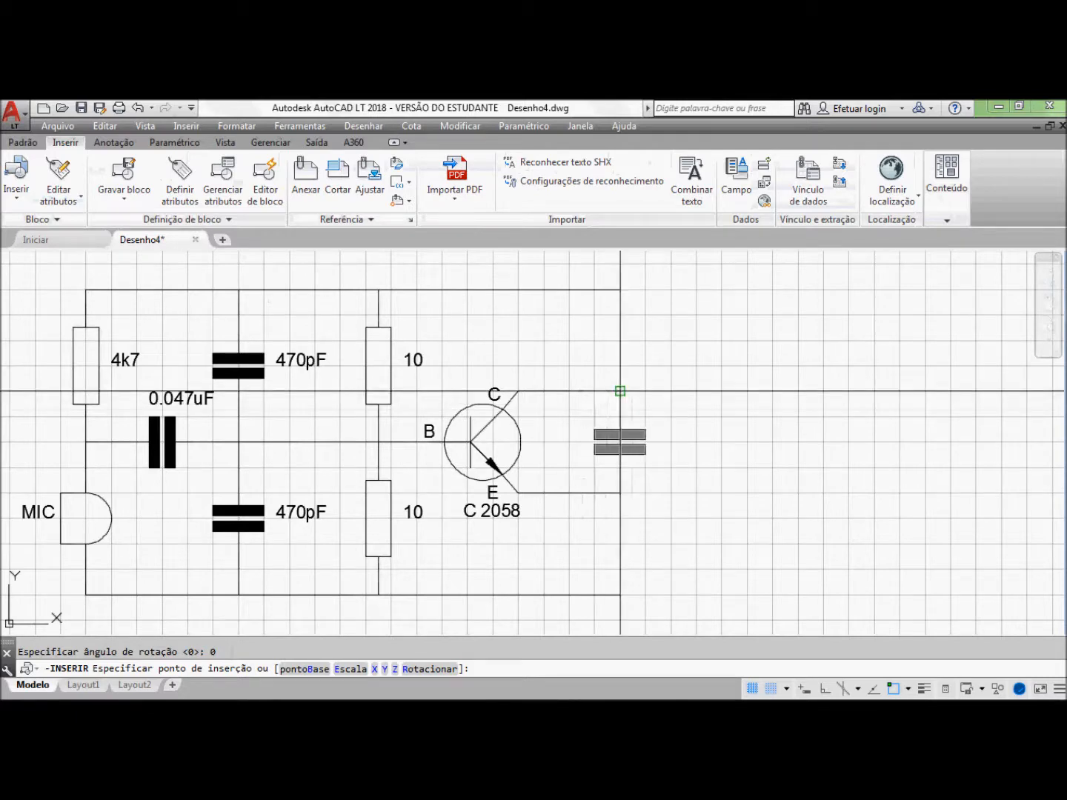
{"action": "left_click", "coordinate": [620, 390]}
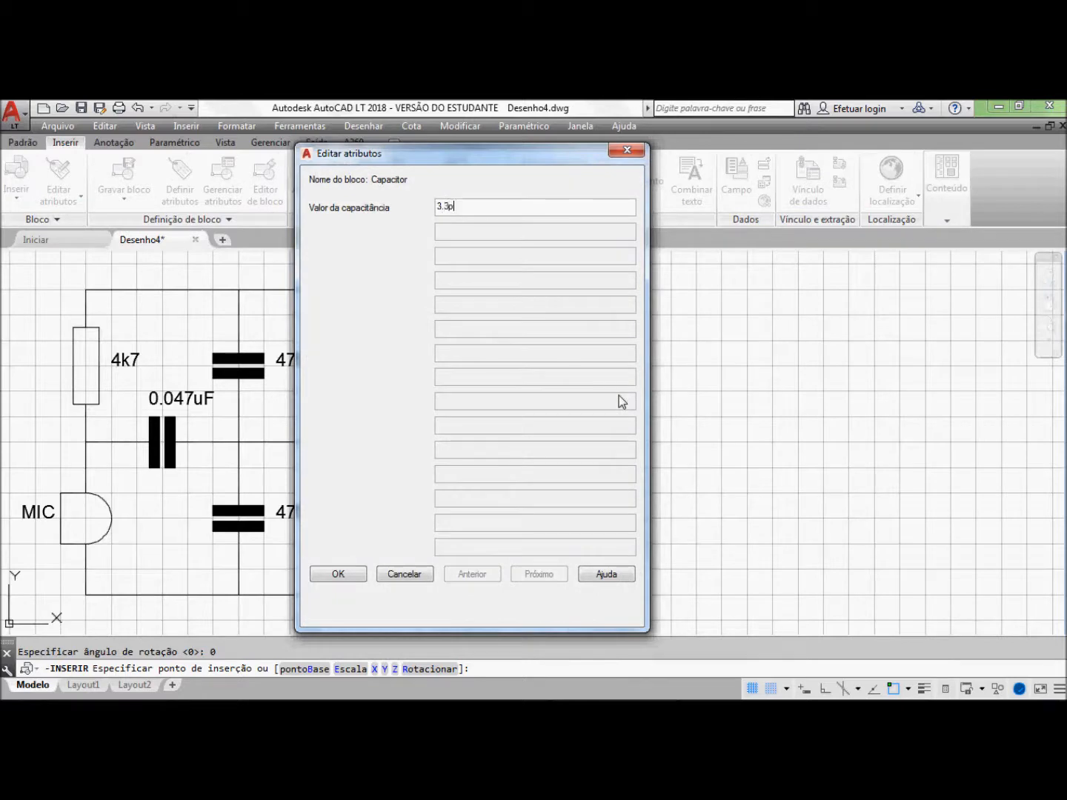
{"action": "left_click", "coordinate": [339, 574]}
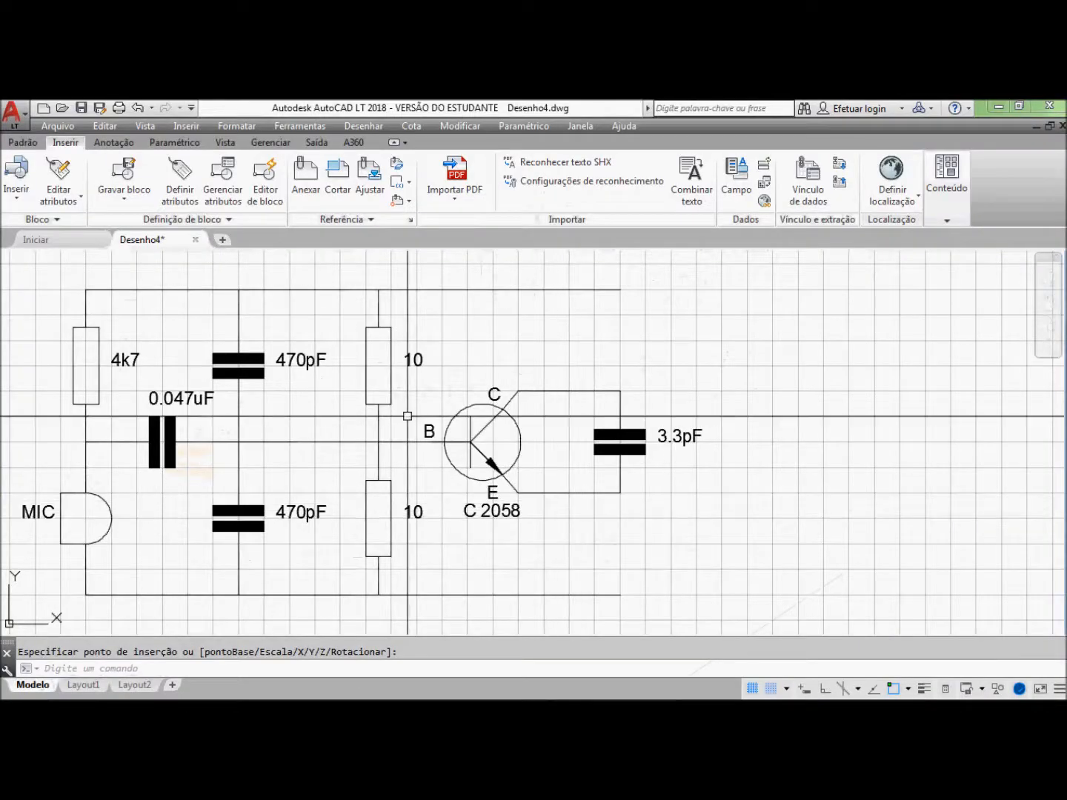
Step: Insert a Resistor block at the right end of the emitter wire, below the 3.3pF capacitor, with a resistance value of 100
{"action": "left_click", "coordinate": [17, 181]}
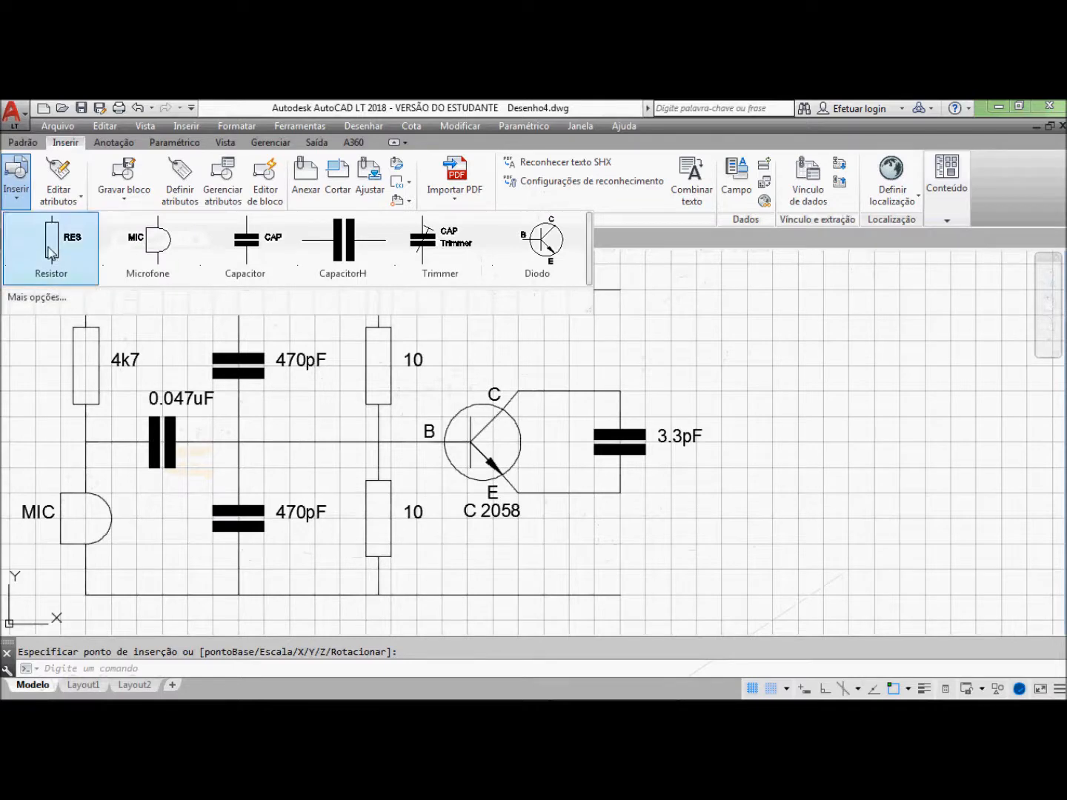
{"action": "left_click", "coordinate": [71, 238]}
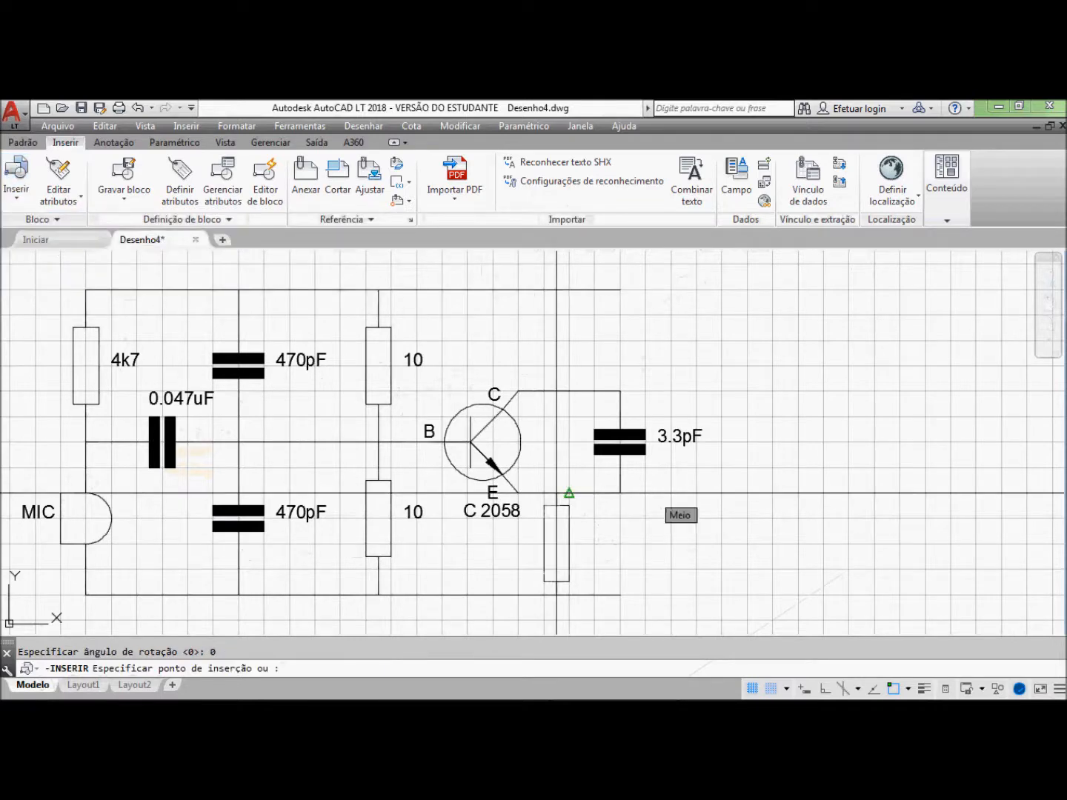
{"action": "left_click", "coordinate": [620, 493]}
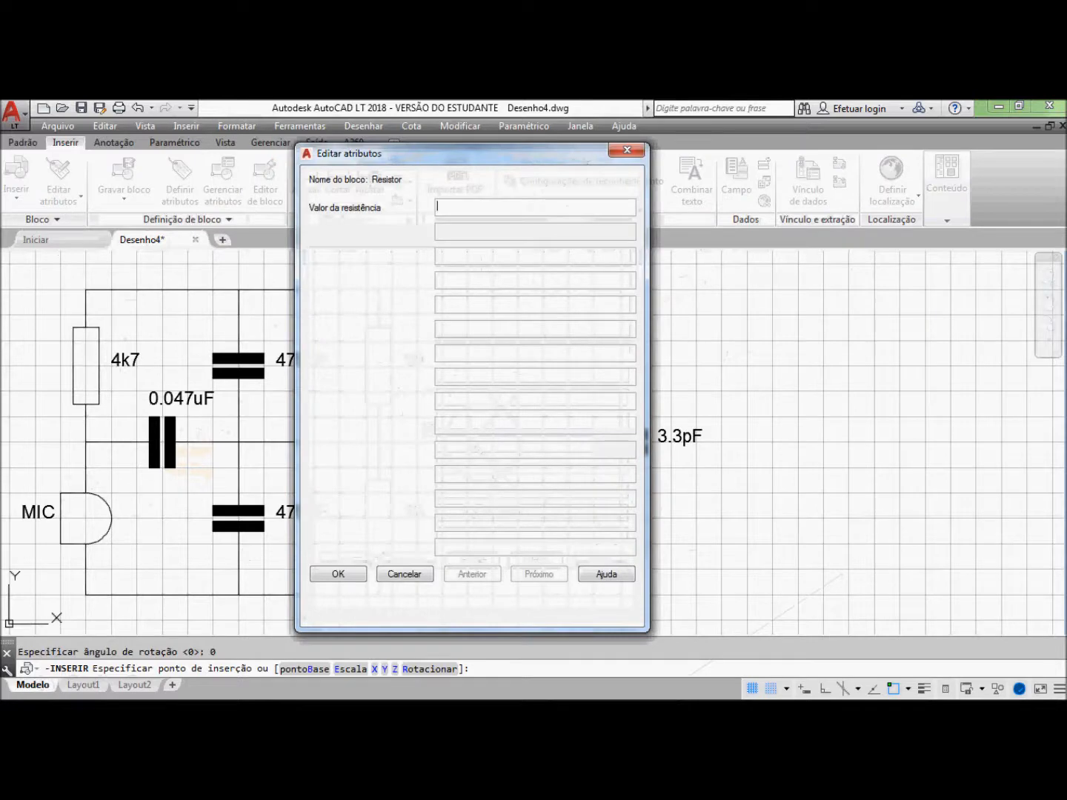
{"action": "type", "text": "100"}
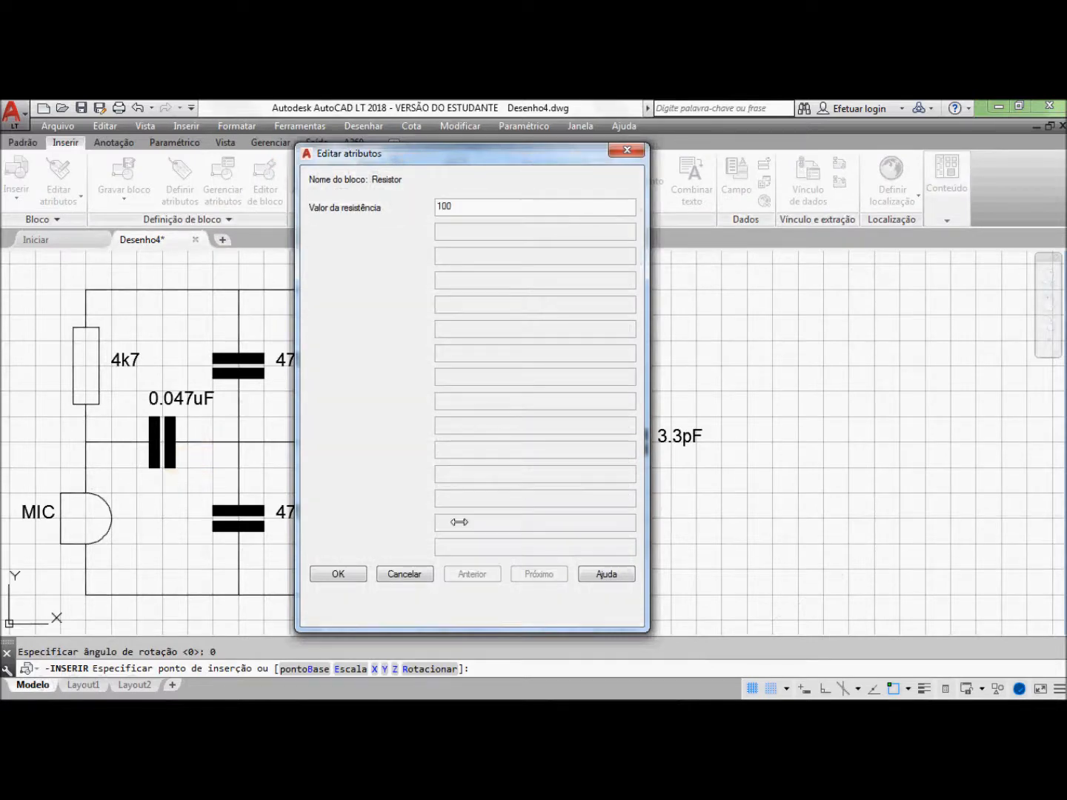
{"action": "left_click", "coordinate": [340, 574]}
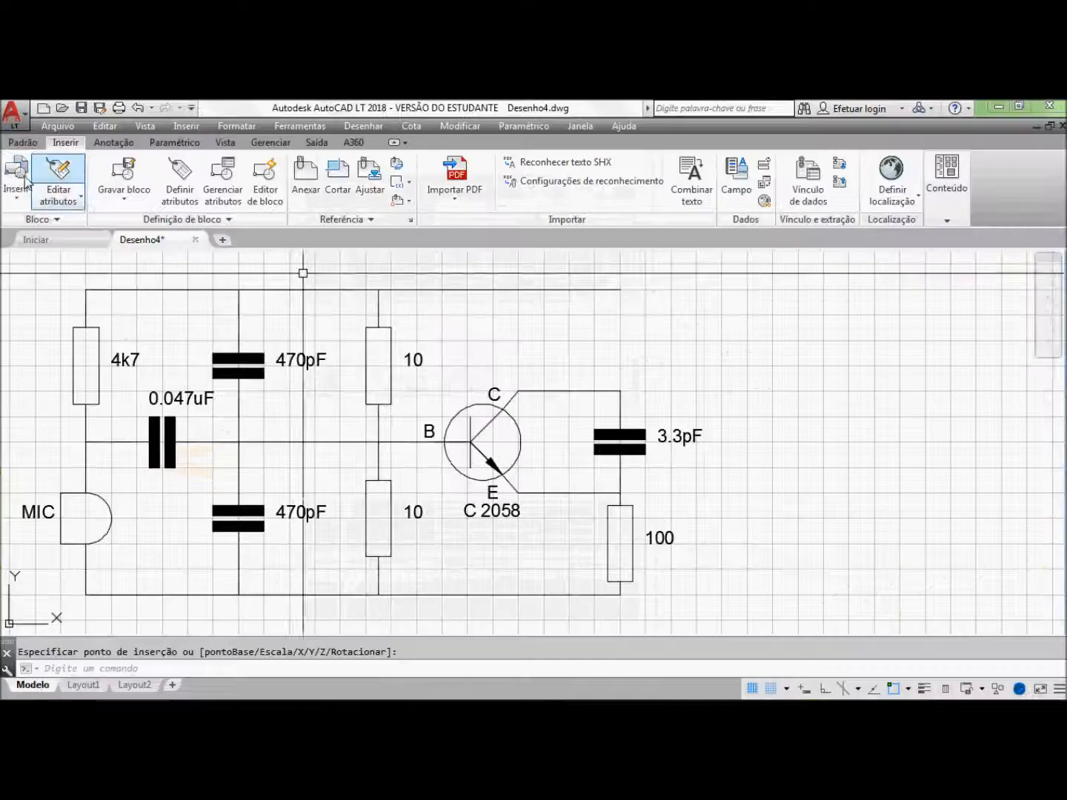
Step: Insert a Trimmer block at the right end of the top rail, above the 3.3pF capacitor, with a capacitance value of 15pF
{"action": "left_click", "coordinate": [17, 178]}
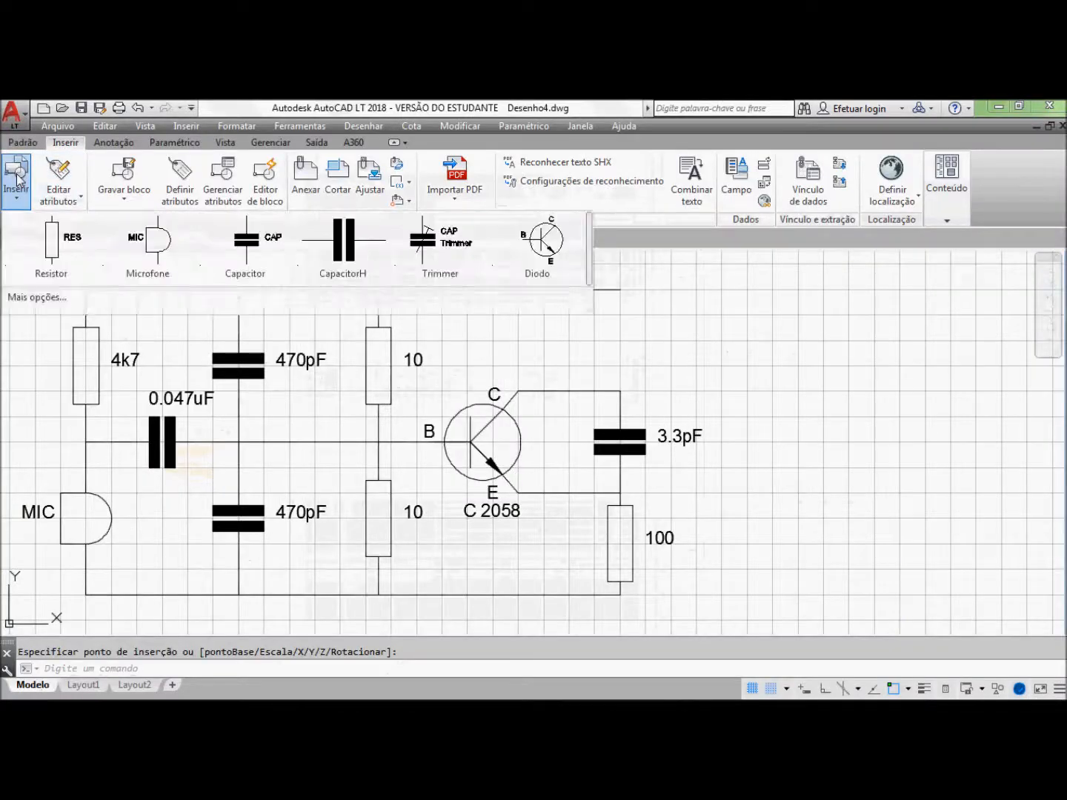
{"action": "left_click", "coordinate": [425, 257]}
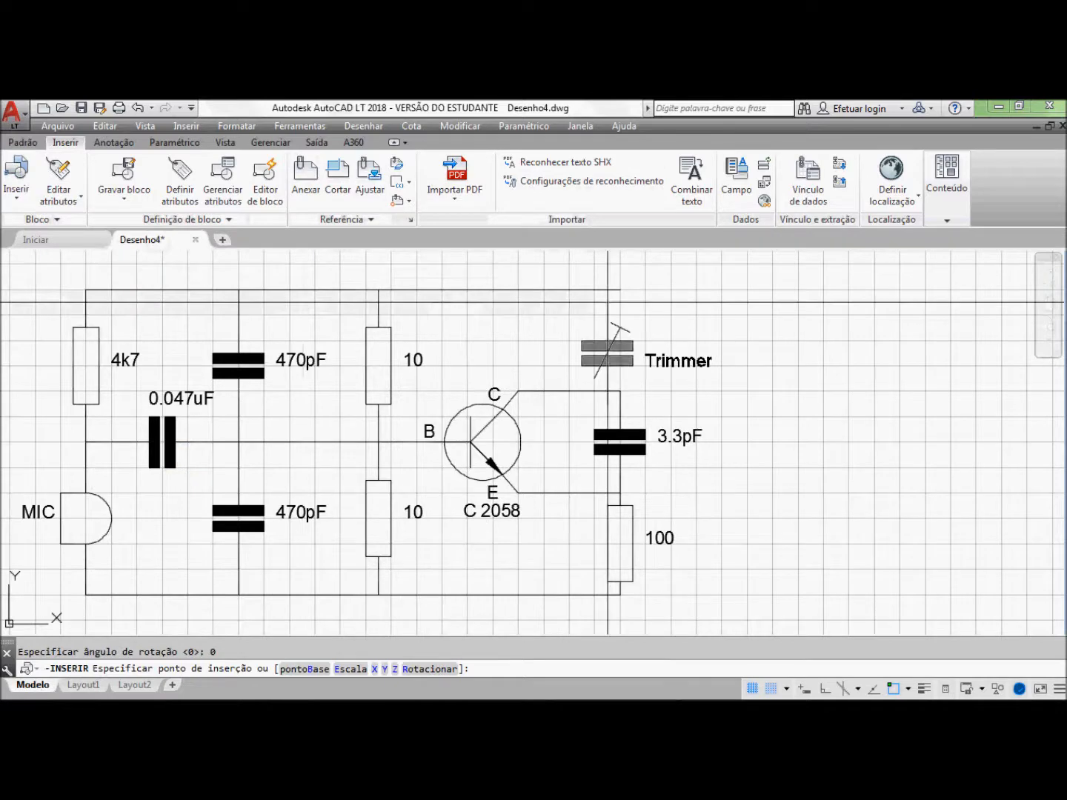
{"action": "left_click", "coordinate": [620, 289]}
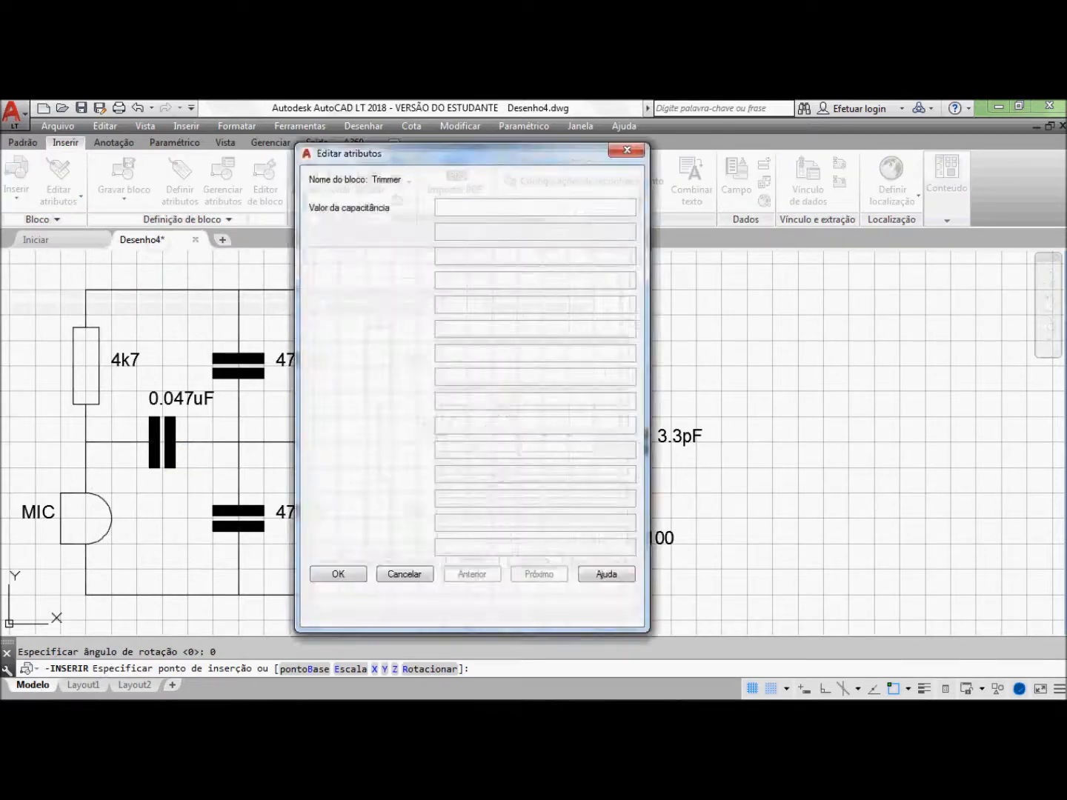
{"action": "type", "text": "15pF"}
{"action": "left_click", "coordinate": [344, 574]}
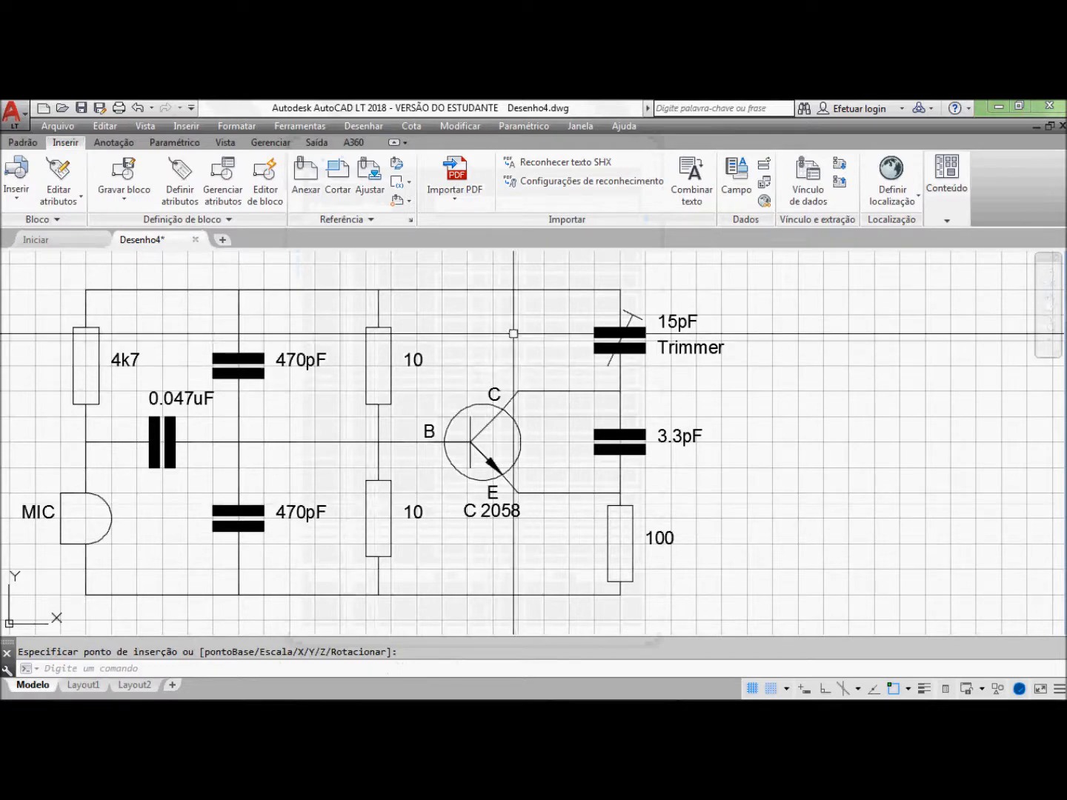
Step: Insert the coil block from Bobina.dwg at the right end of the top rail, on the trimmer's insertion point
{"action": "left_click", "coordinate": [13, 177]}
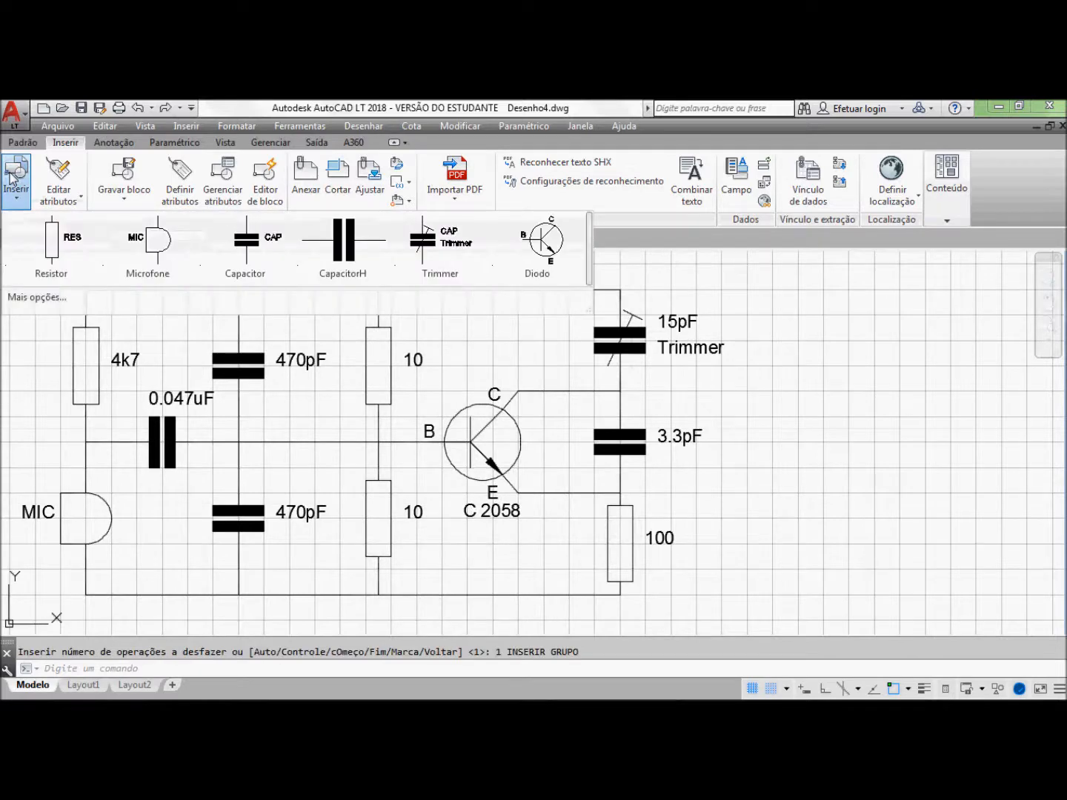
{"action": "left_click", "coordinate": [25, 298]}
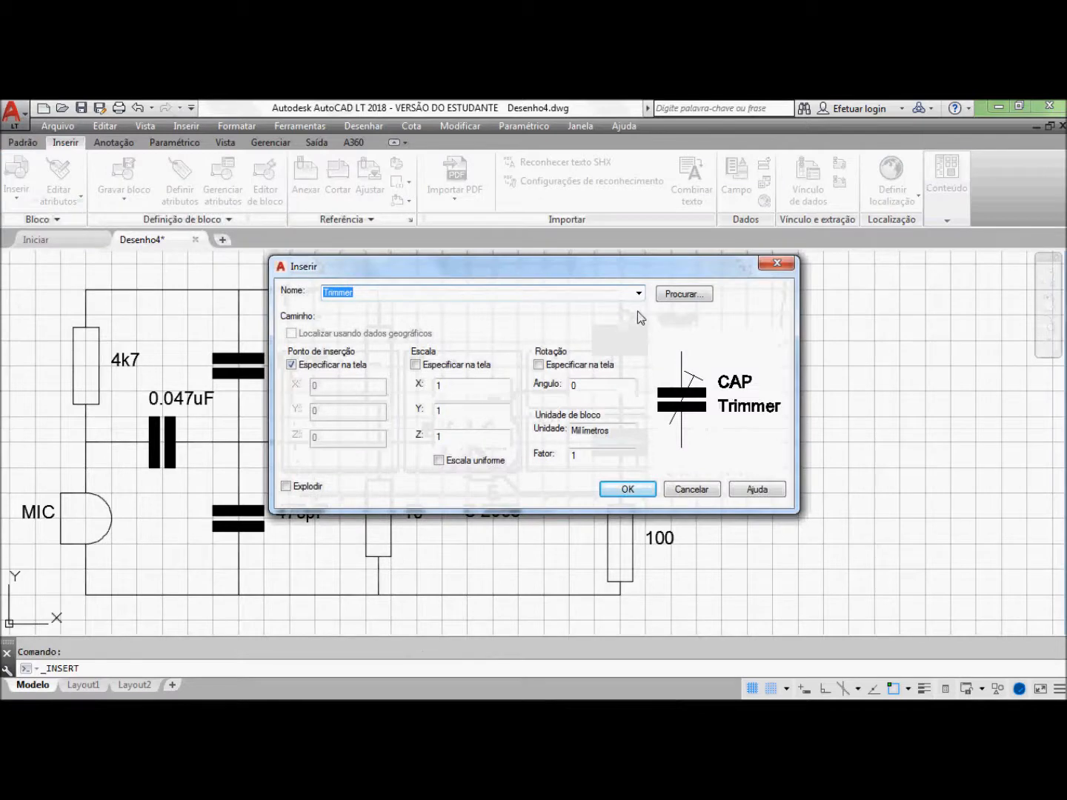
{"action": "left_click", "coordinate": [683, 295]}
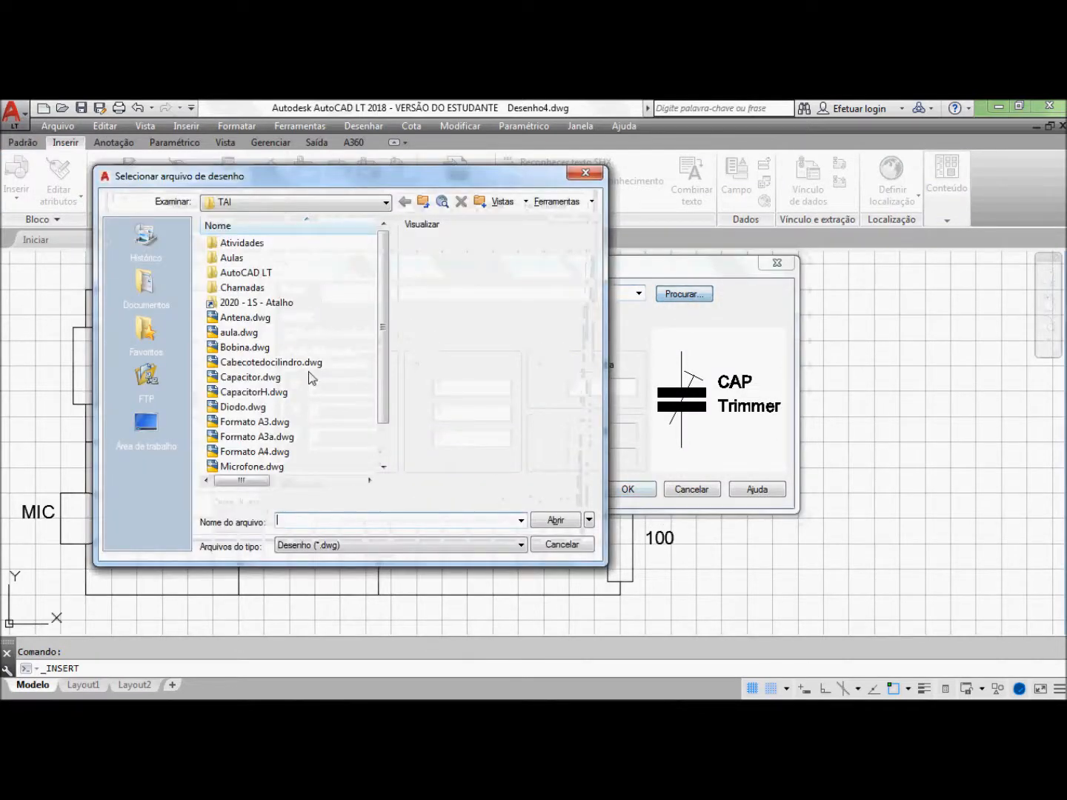
{"action": "left_click", "coordinate": [244, 348]}
{"action": "left_click", "coordinate": [561, 522]}
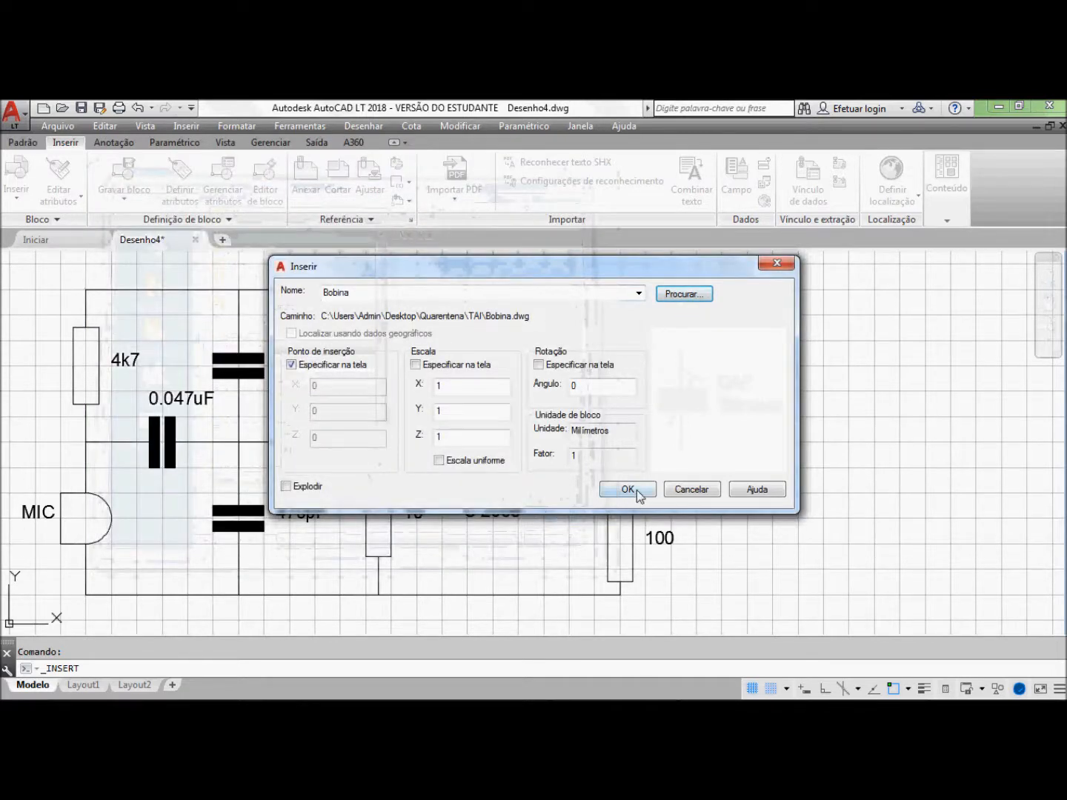
{"action": "left_click", "coordinate": [629, 491]}
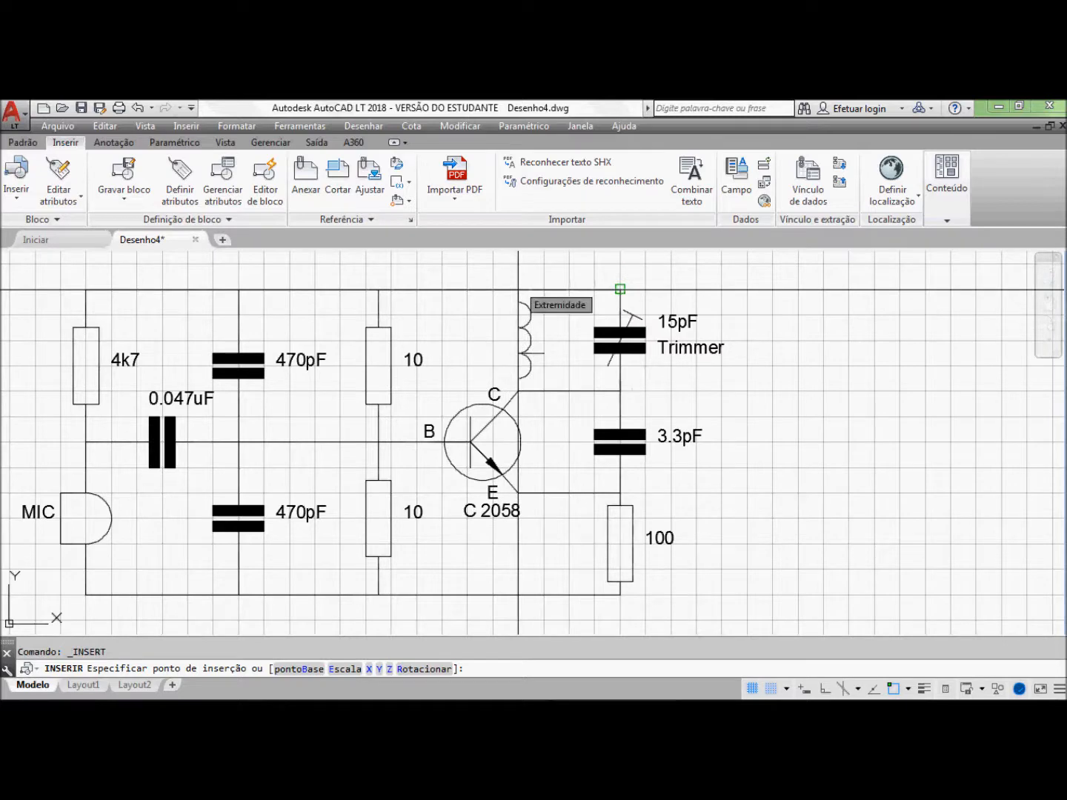
{"action": "left_click", "coordinate": [620, 289]}
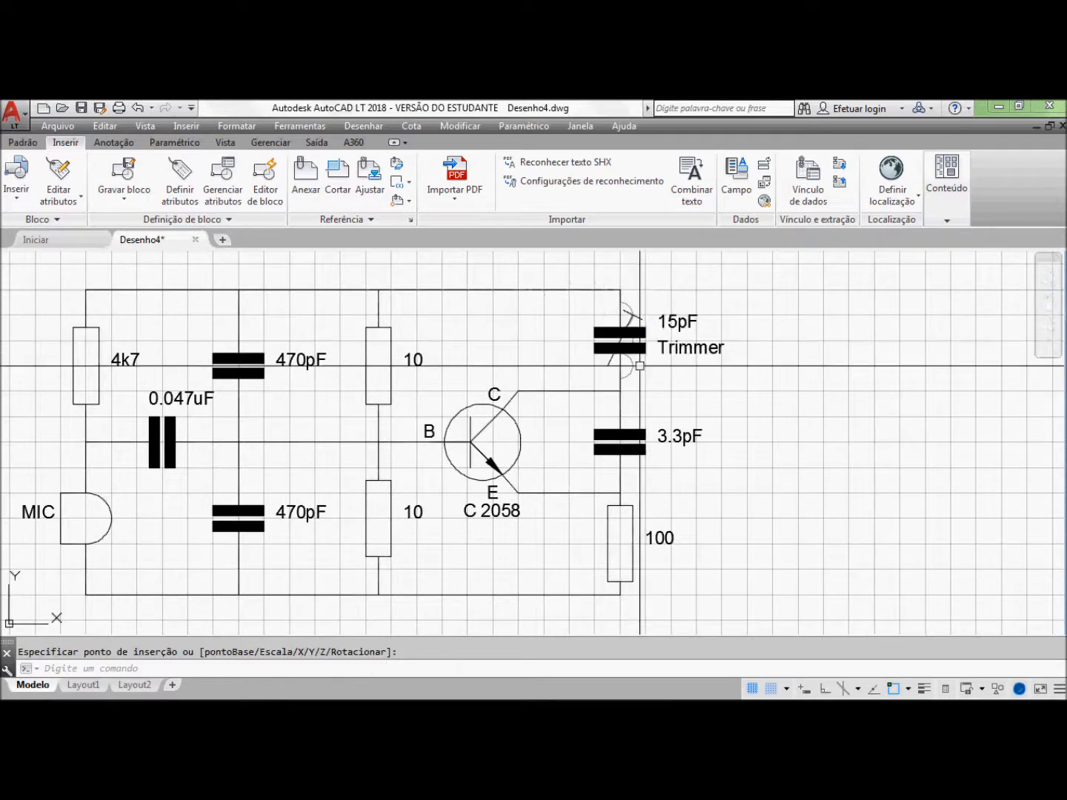
Step: Move the coil left so it joins the top rail to the left end of the collector wire above the transistor
{"action": "left_click", "coordinate": [29, 144]}
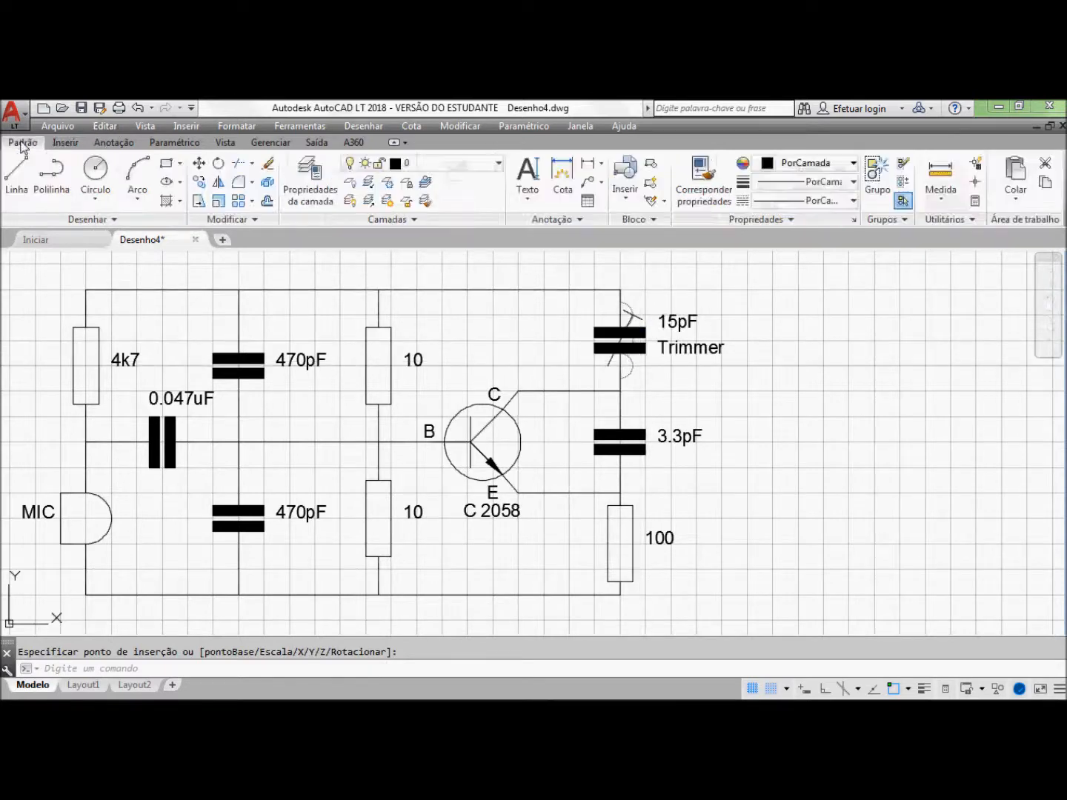
{"action": "left_click", "coordinate": [198, 163]}
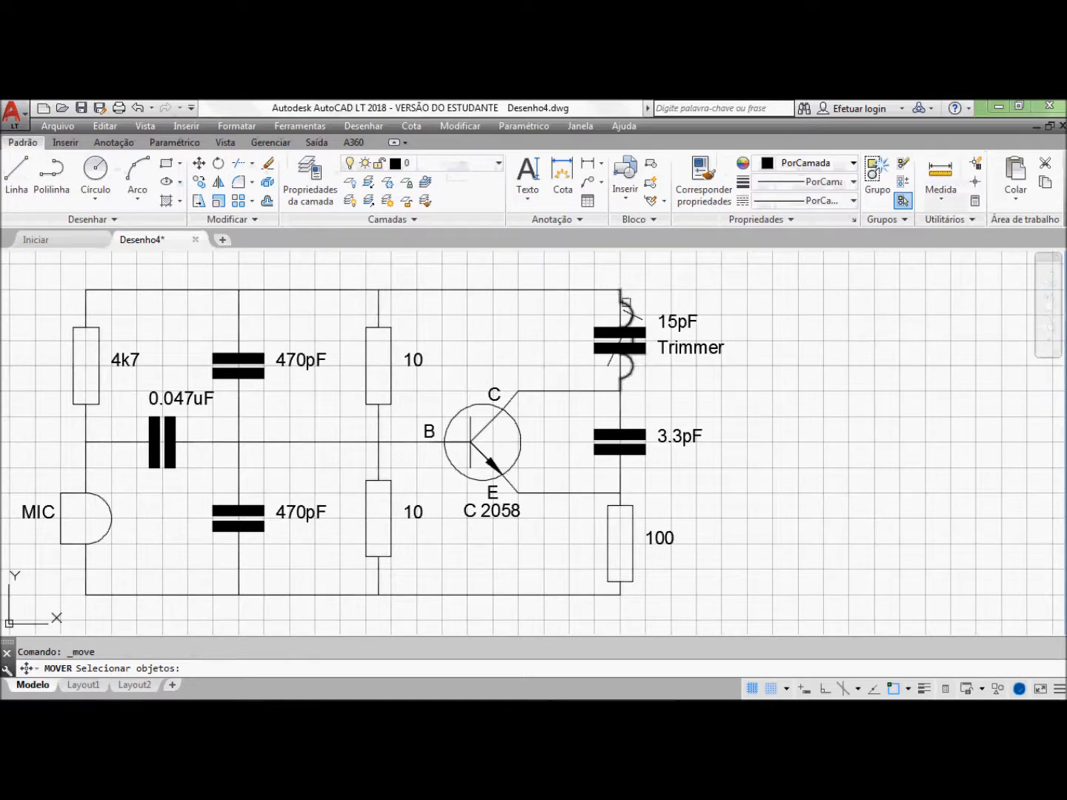
{"action": "left_click", "coordinate": [631, 304]}
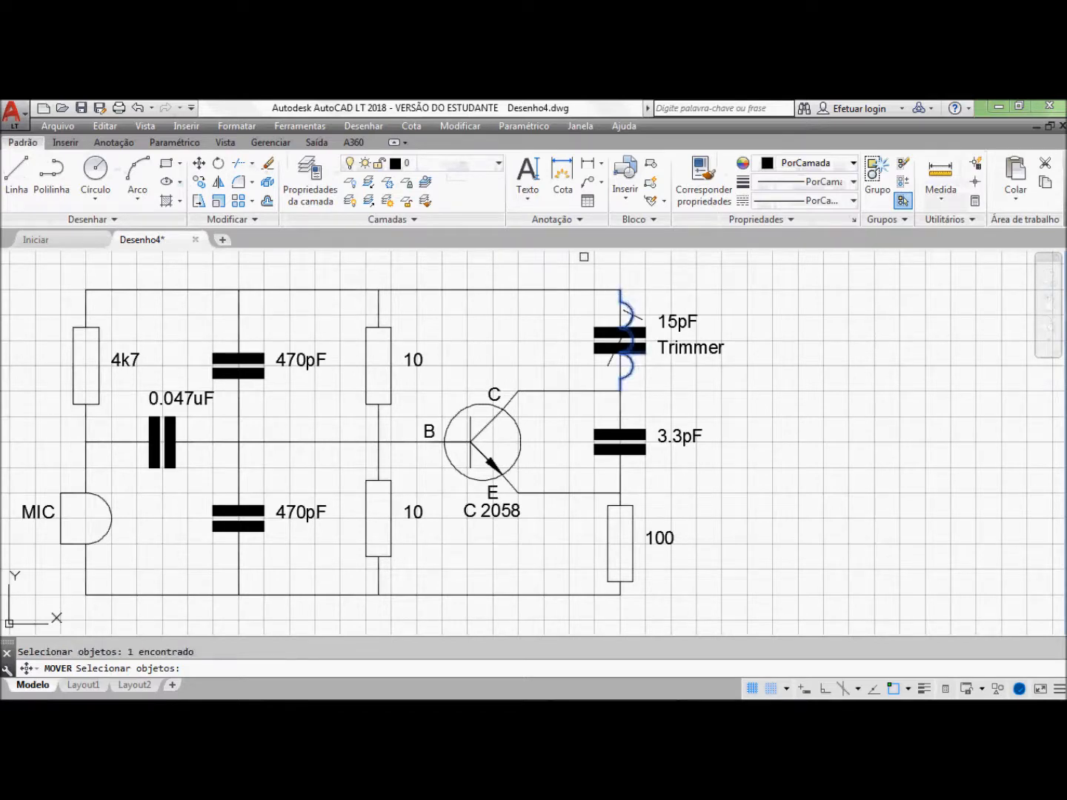
{"action": "key", "text": "Return"}
{"action": "left_click", "coordinate": [569, 264]}
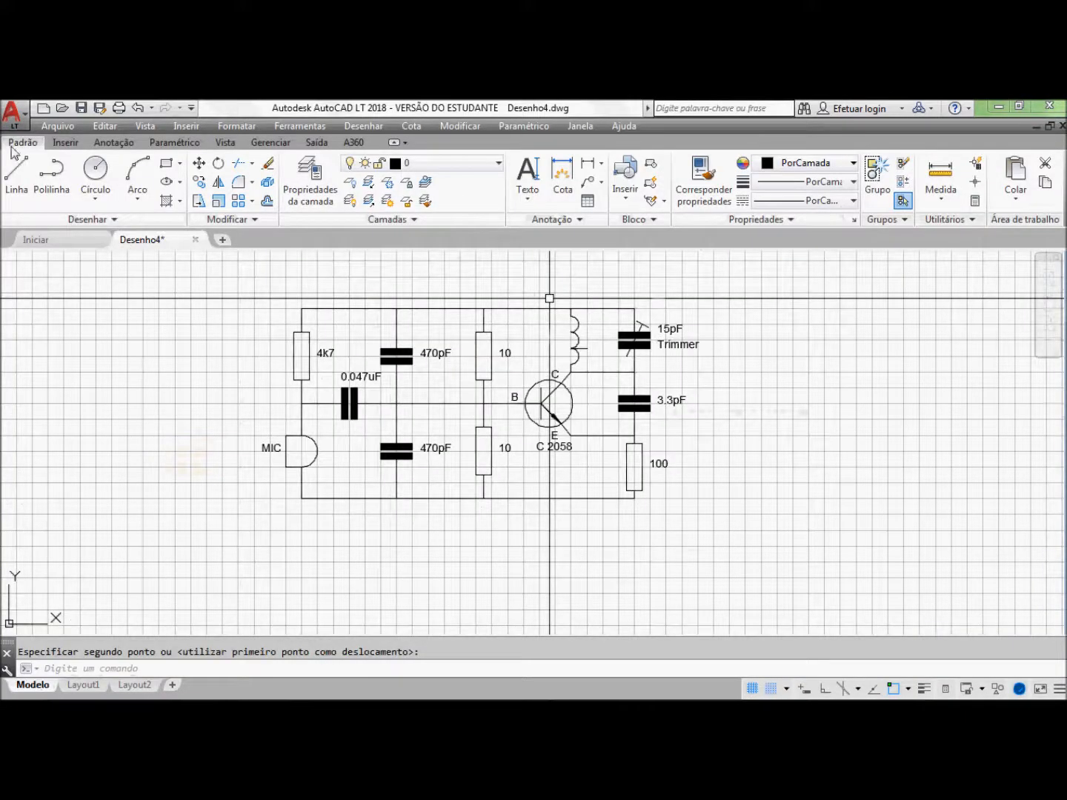
Step: Insert the antenna block from Antena.dwg between the coil and the trimmer, directly above the coil tap's end and crossing the top rail
{"action": "left_click", "coordinate": [63, 143]}
{"action": "left_click", "coordinate": [18, 176]}
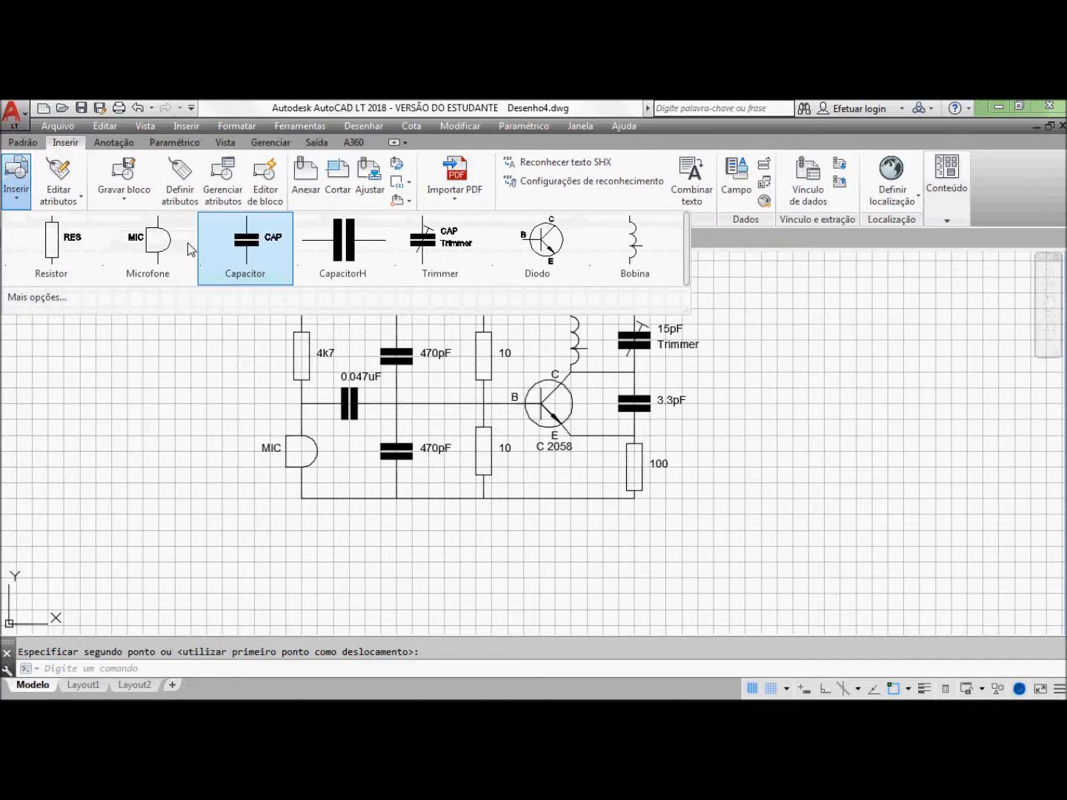
{"action": "left_click", "coordinate": [38, 299]}
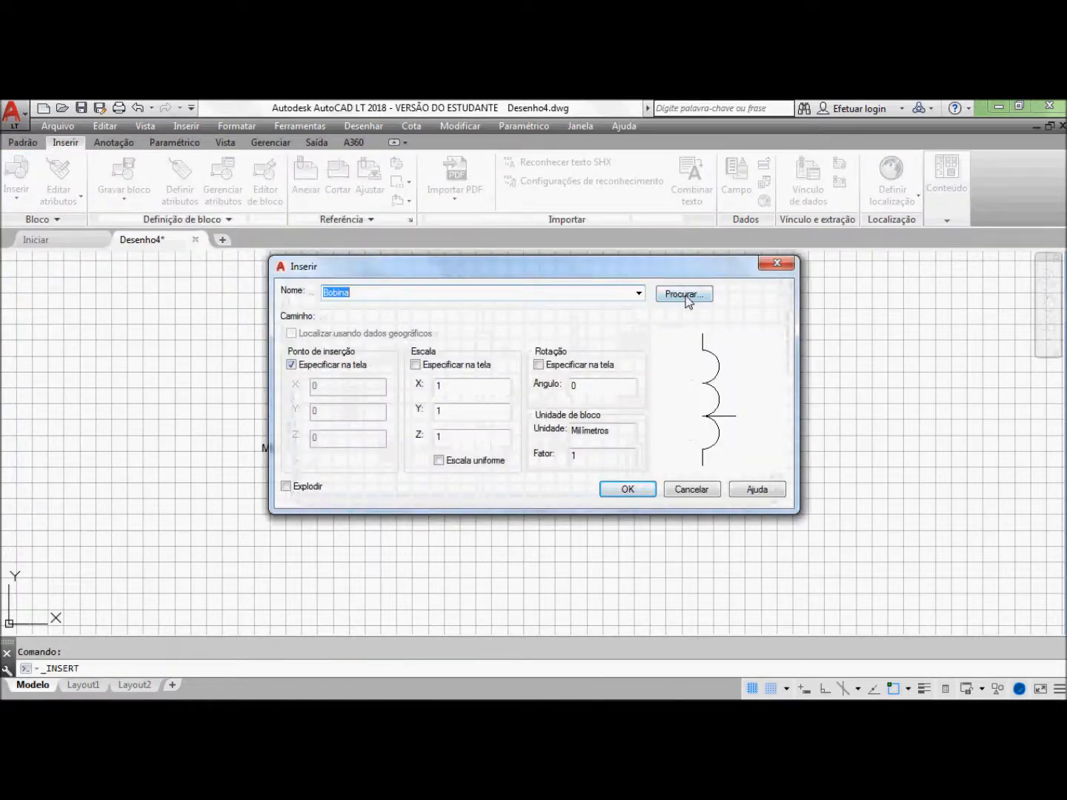
{"action": "left_click", "coordinate": [684, 295]}
{"action": "left_click", "coordinate": [241, 319]}
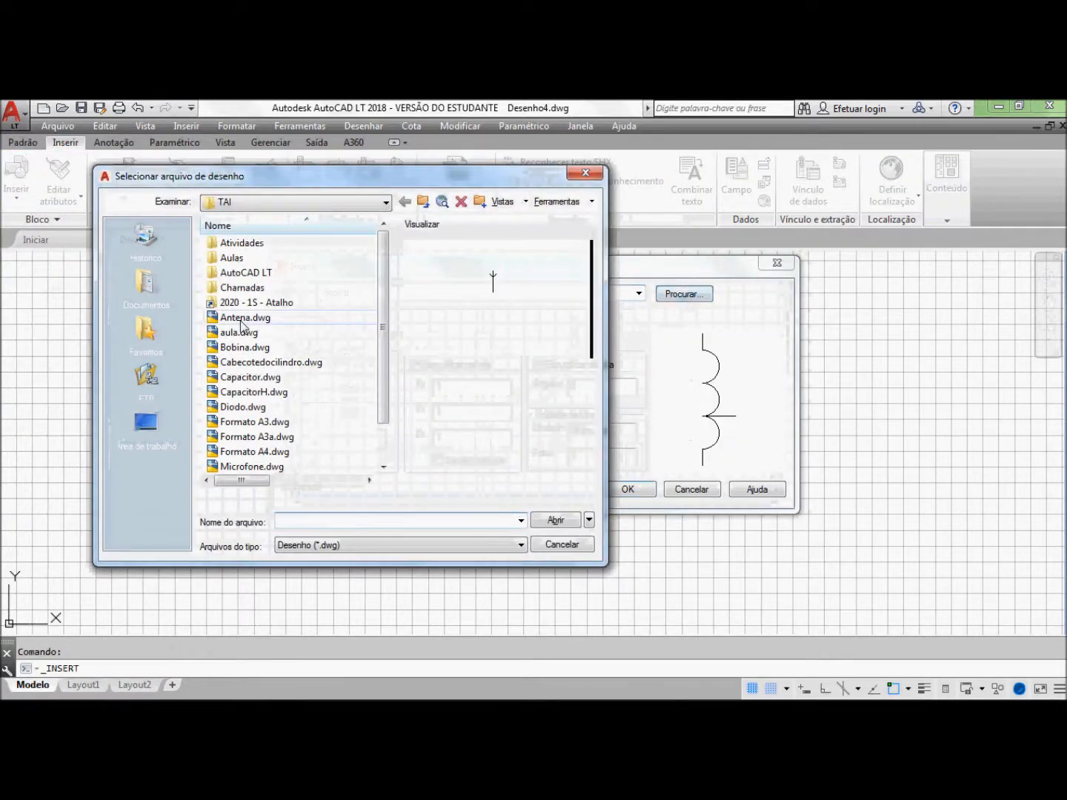
{"action": "left_click", "coordinate": [553, 522]}
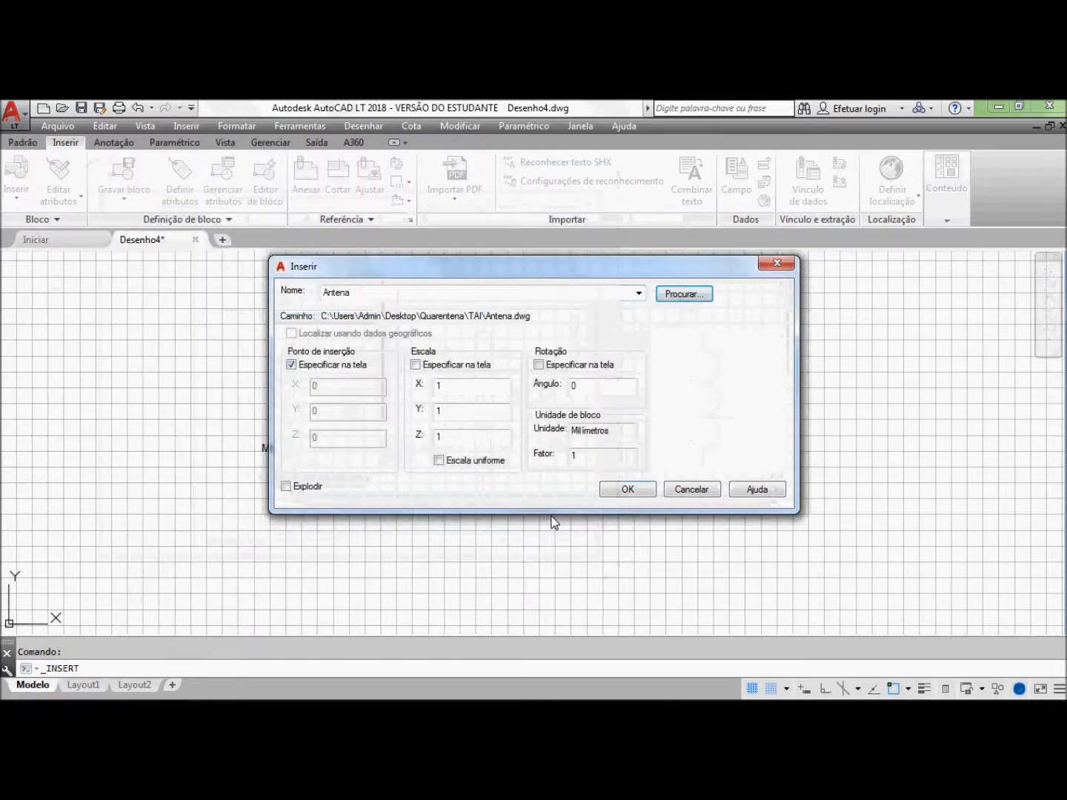
{"action": "left_click", "coordinate": [624, 491]}
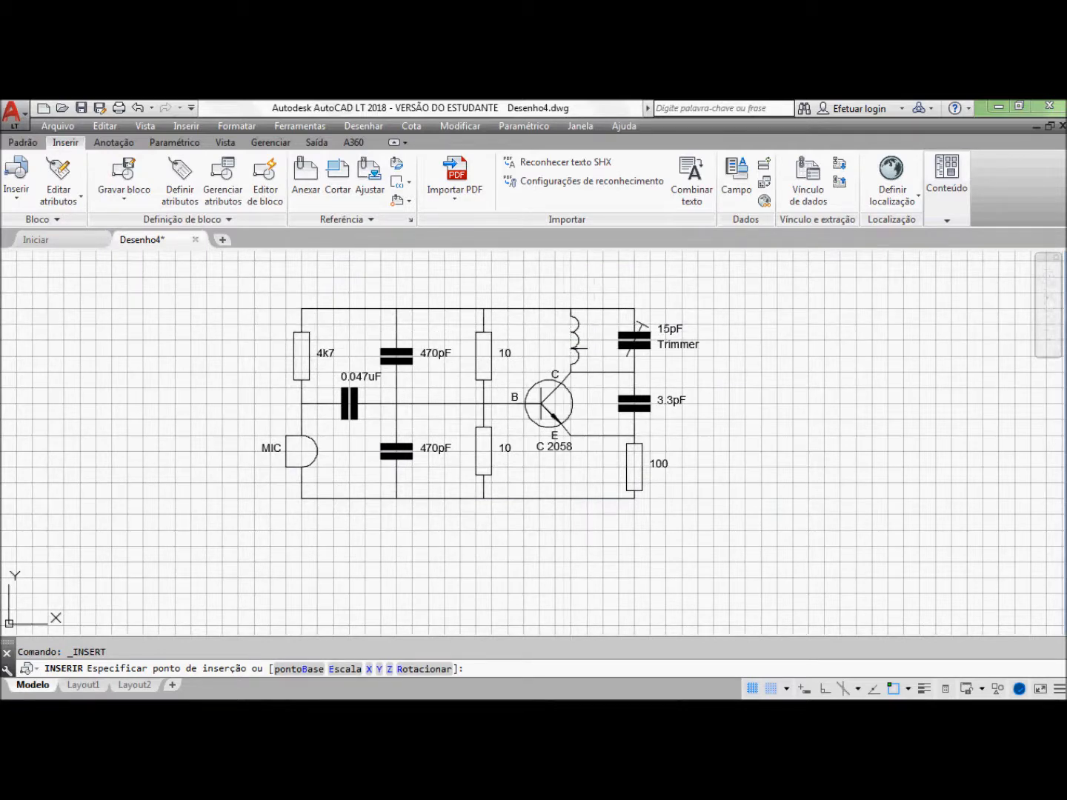
{"action": "left_click", "coordinate": [587, 324]}
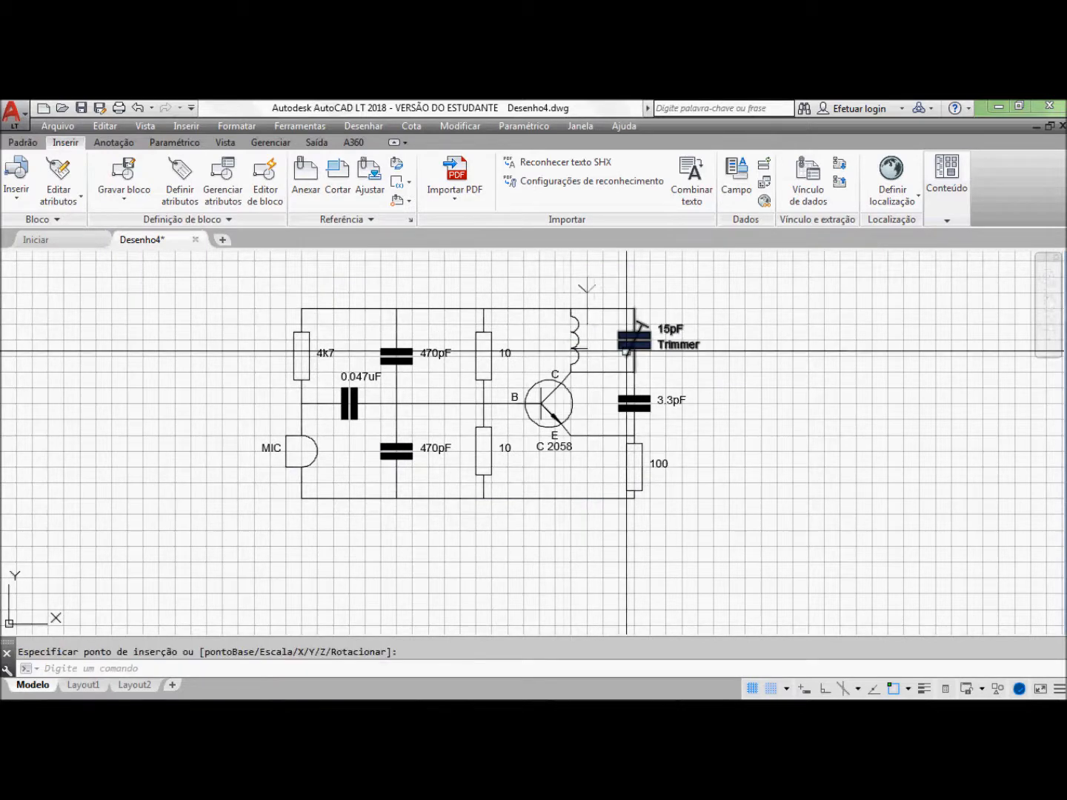
Step: Draw a vertical line connecting the antenna's base to the end of the coil tap
{"action": "left_click", "coordinate": [23, 143]}
{"action": "left_click", "coordinate": [18, 175]}
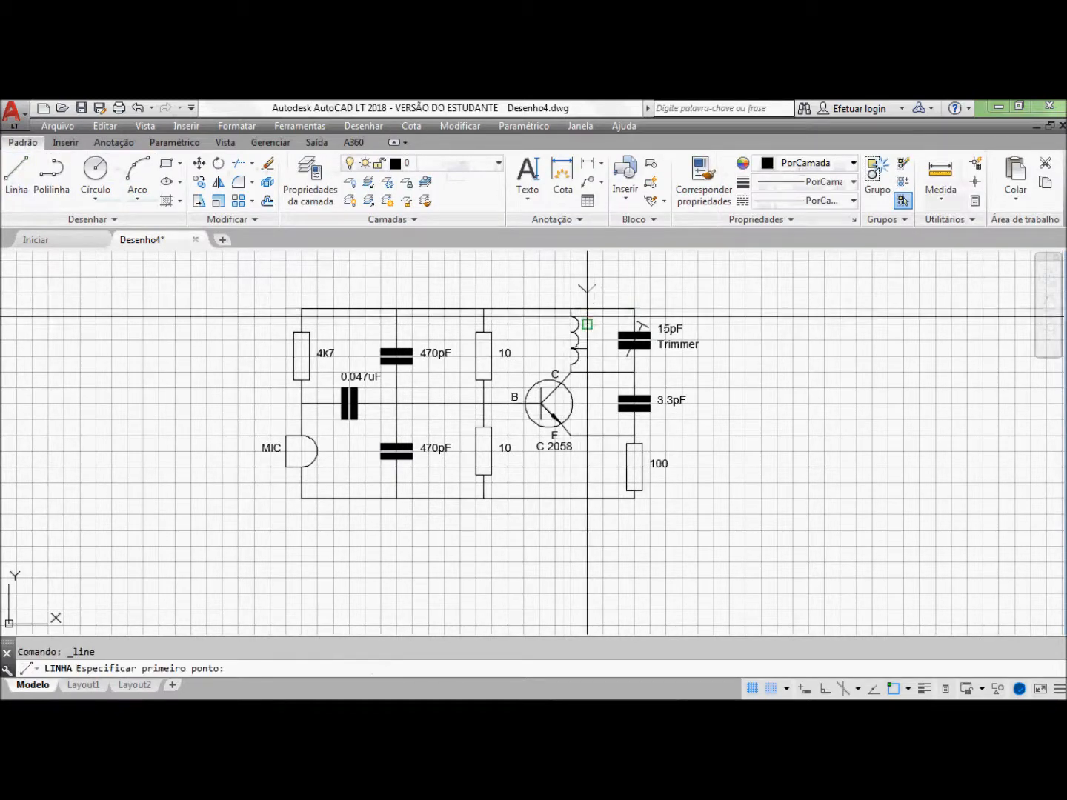
{"action": "left_click", "coordinate": [587, 348]}
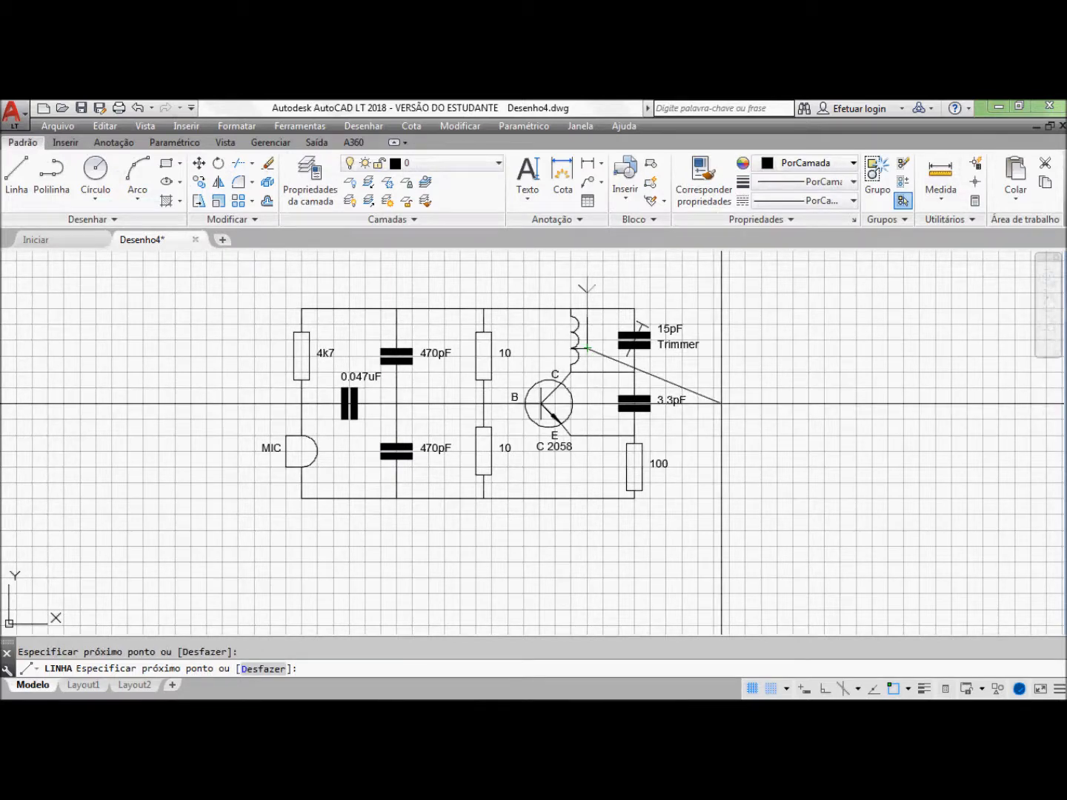
{"action": "key", "text": "Escape"}
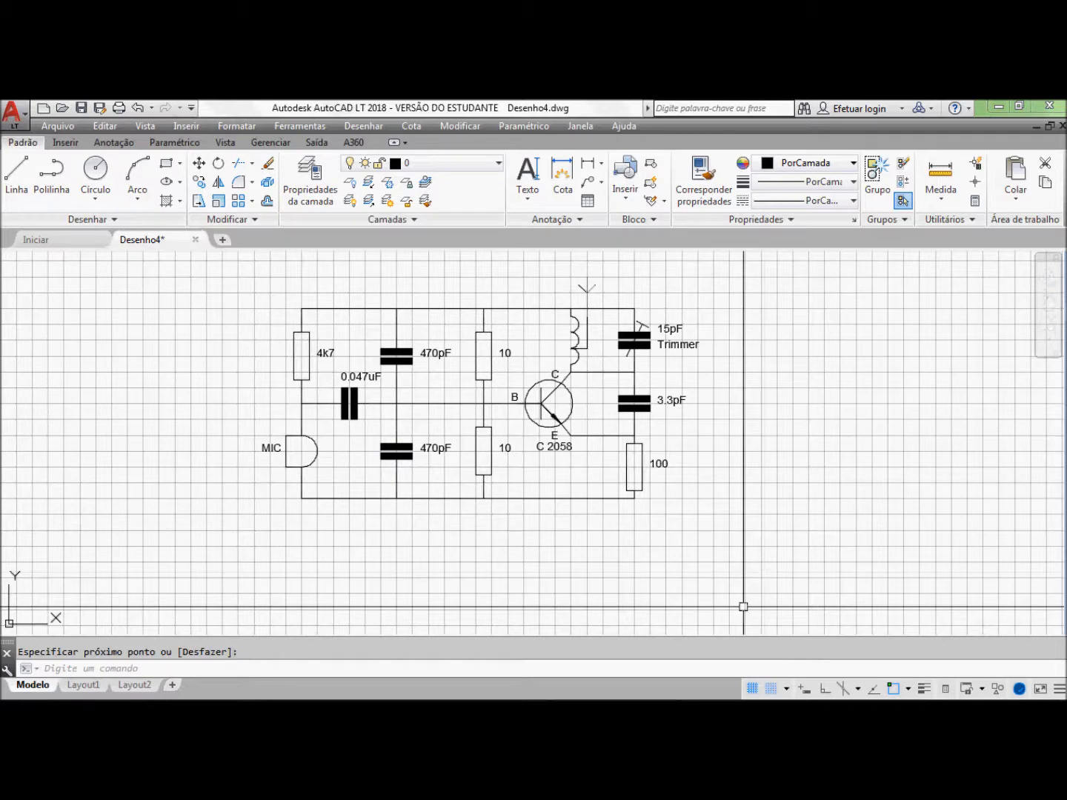
Step: Turn off the grid display and grid snap
{"action": "left_click", "coordinate": [752, 689]}
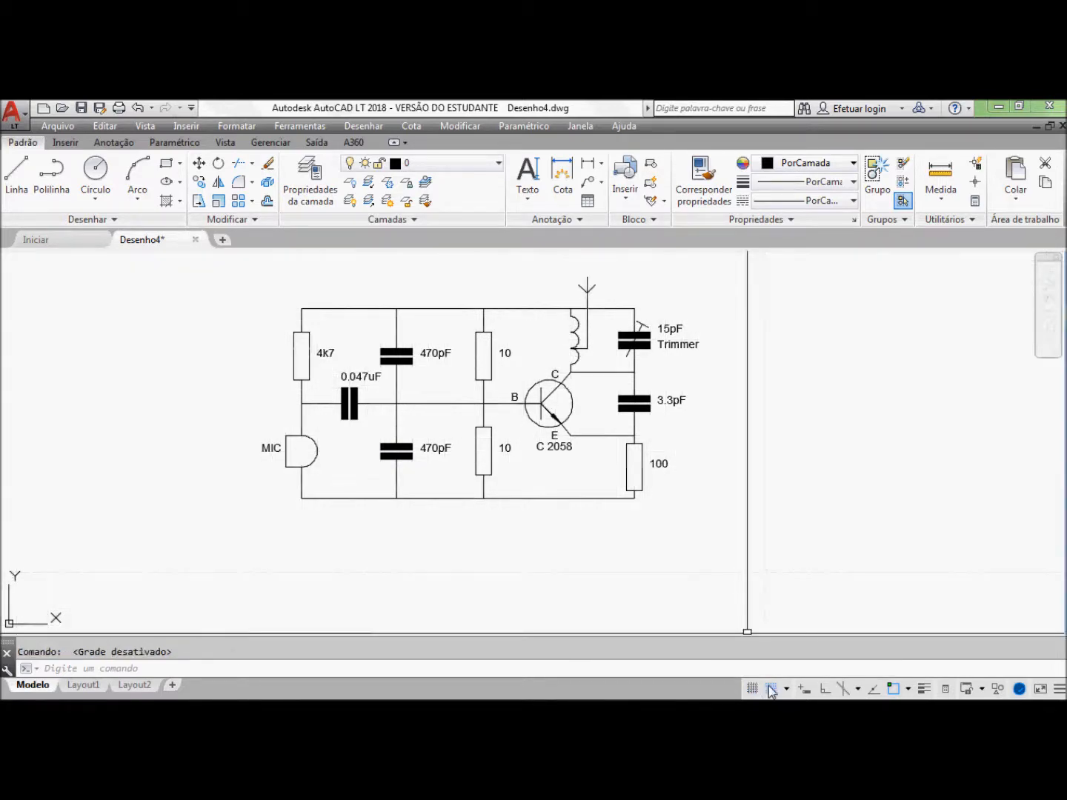
{"action": "left_click", "coordinate": [773, 689]}
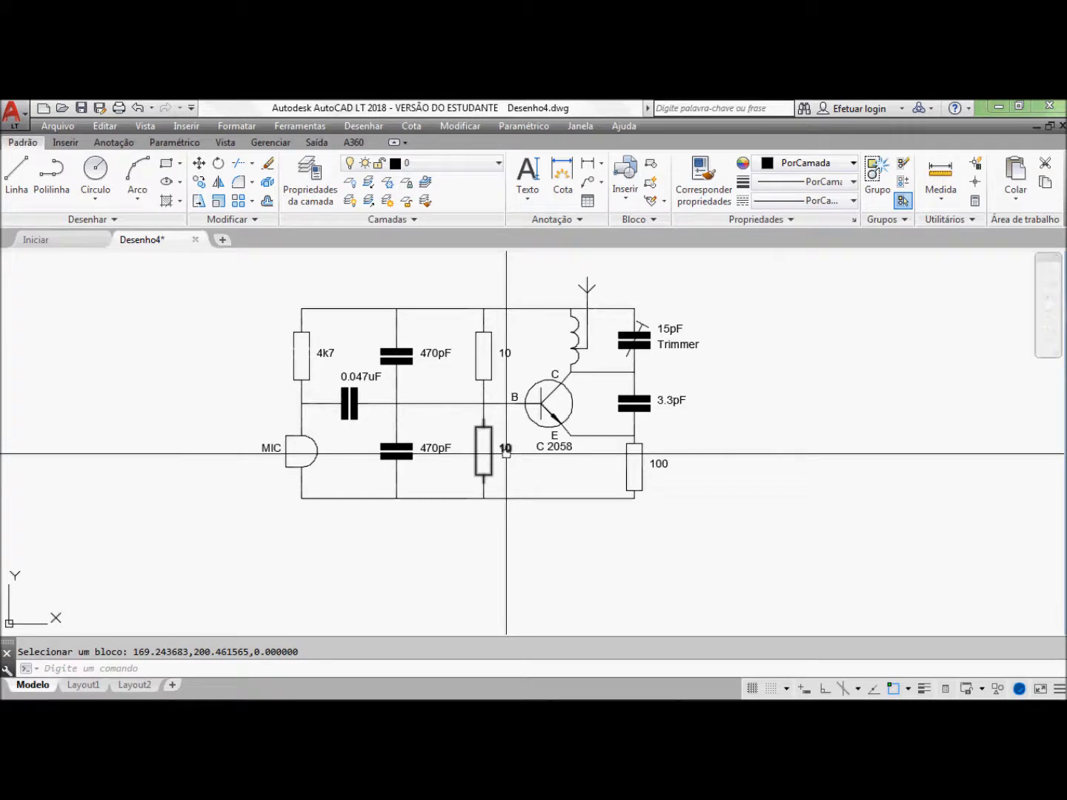
Step: Check the reference schematic in the slideshow and set the upper resistor left of the transistor to 10k in the drawing
{"action": "key", "text": "alt+Tab"}
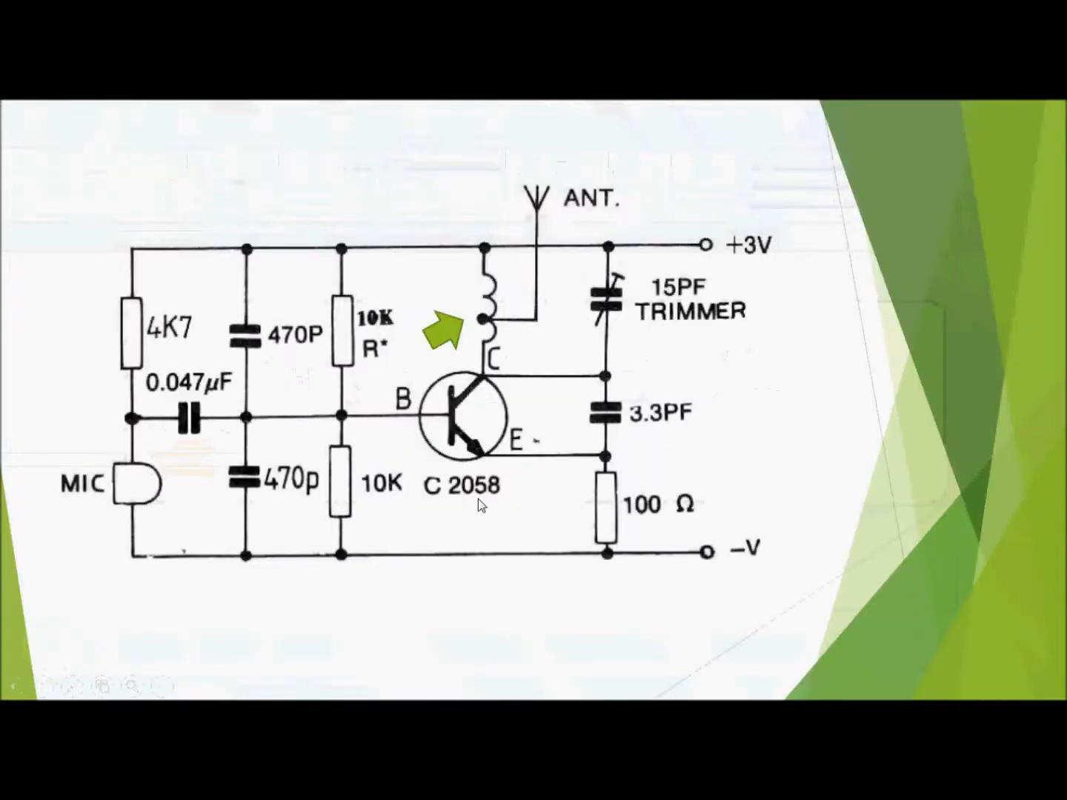
{"action": "key", "text": "alt+Tab"}
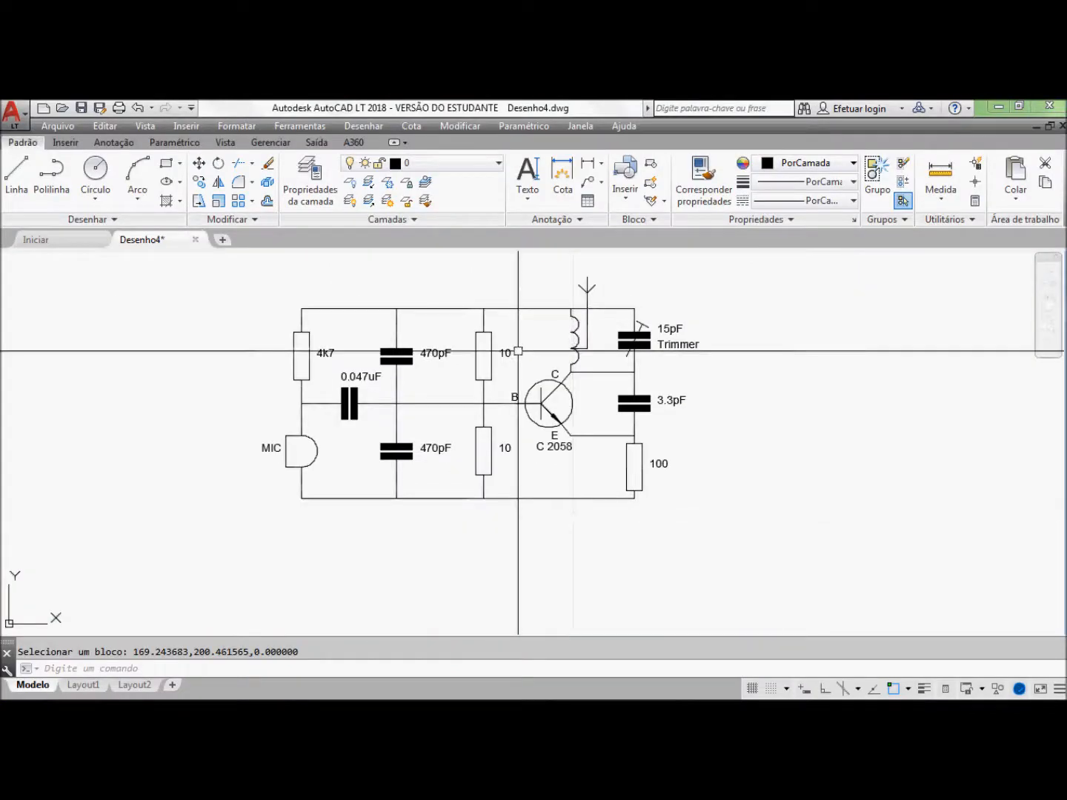
{"action": "double_click", "coordinate": [510, 352]}
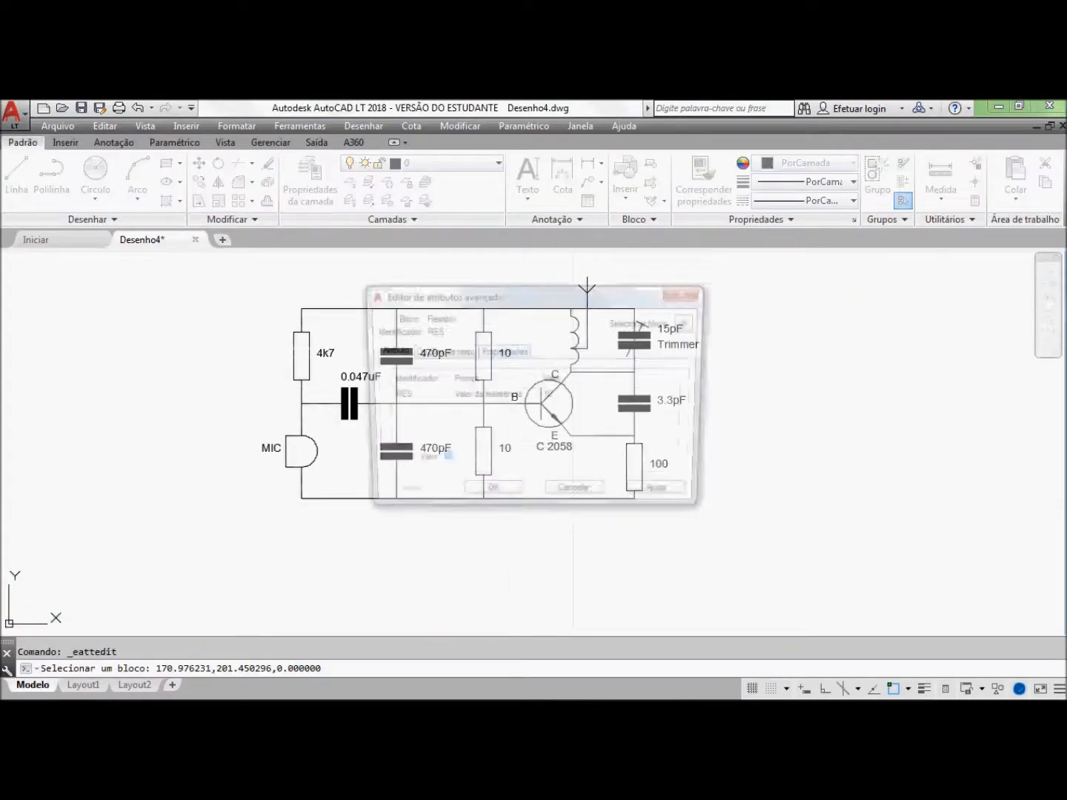
{"action": "left_click", "coordinate": [459, 459]}
{"action": "type", "text": "k"}
{"action": "left_click", "coordinate": [477, 497]}
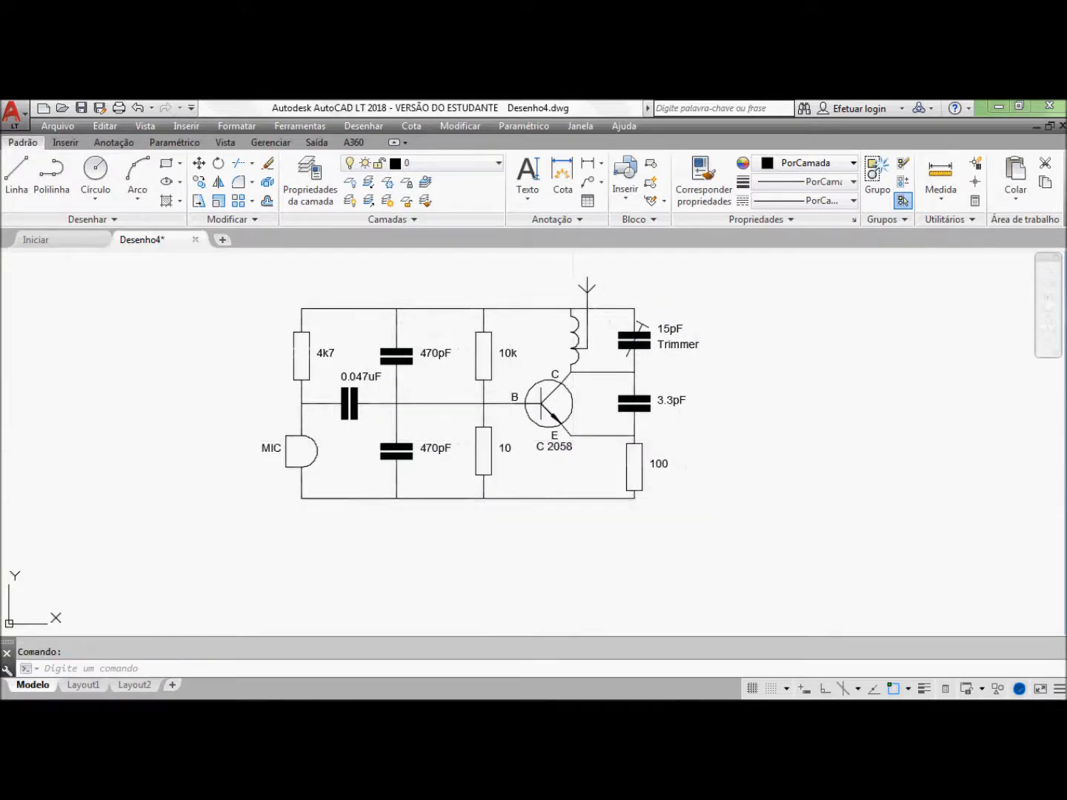
Step: Set the resistance value of the lower resistor left of the transistor to 10k
{"action": "left_click", "coordinate": [903, 200]}
{"action": "left_click", "coordinate": [475, 454]}
{"action": "left_click", "coordinate": [469, 459]}
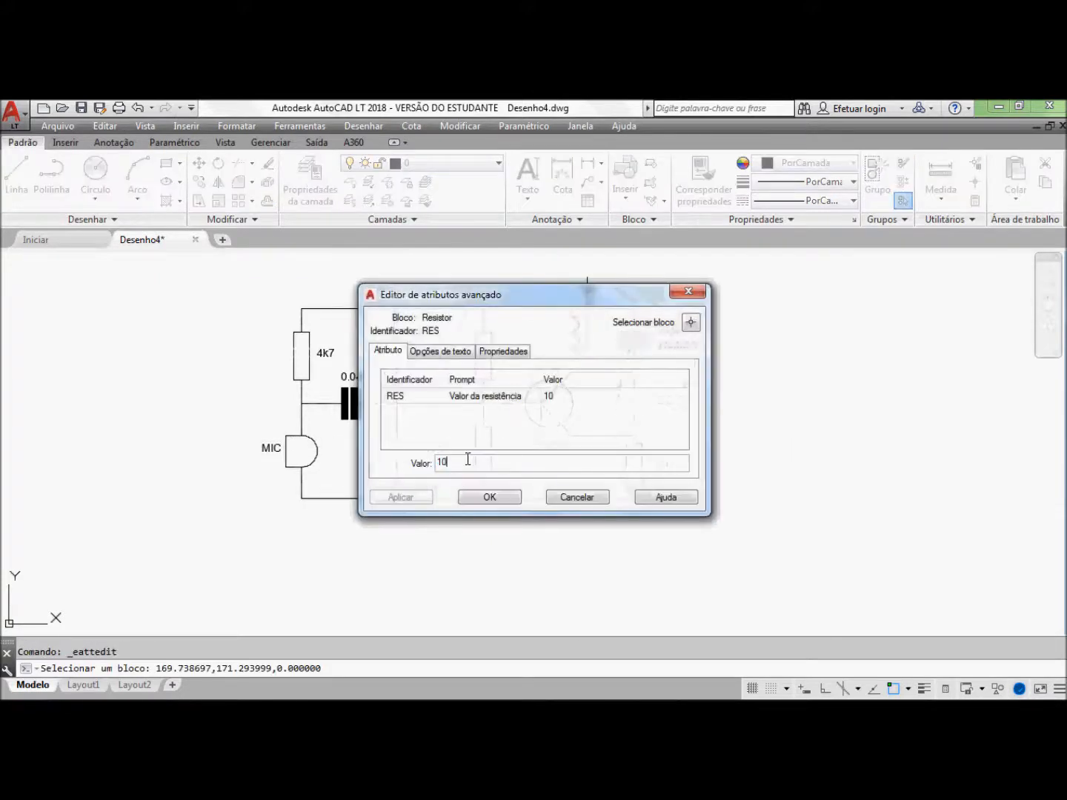
{"action": "type", "text": "k"}
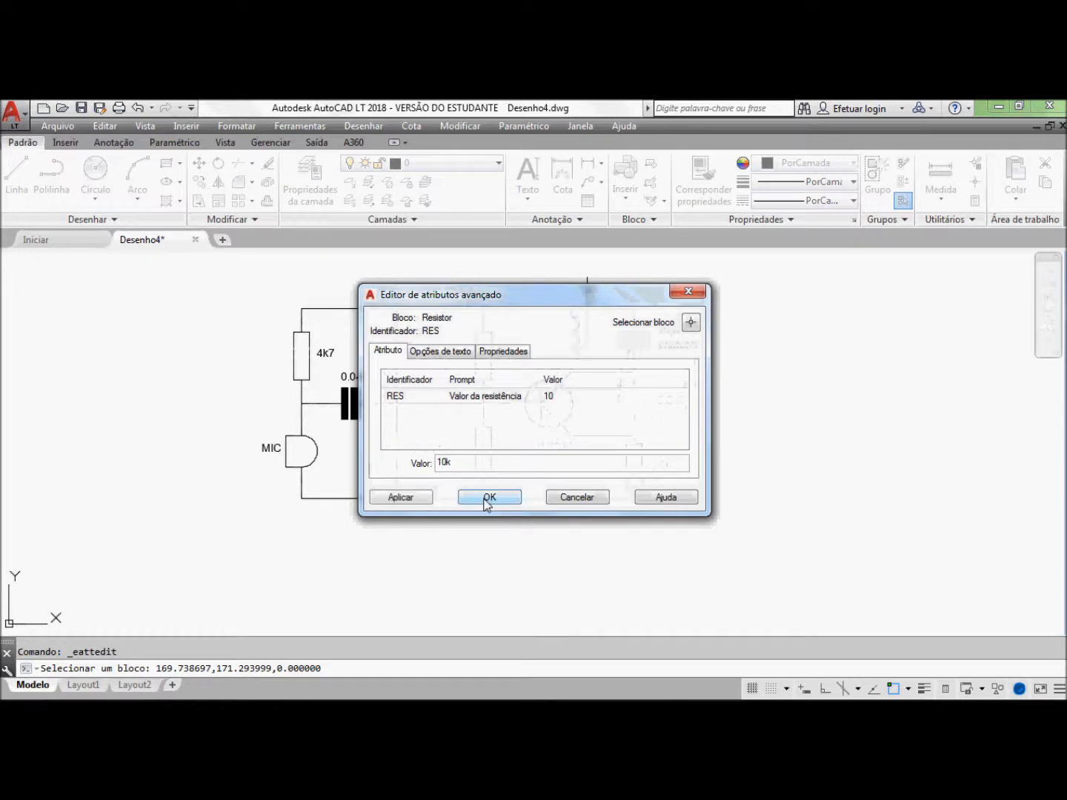
{"action": "left_click", "coordinate": [487, 499]}
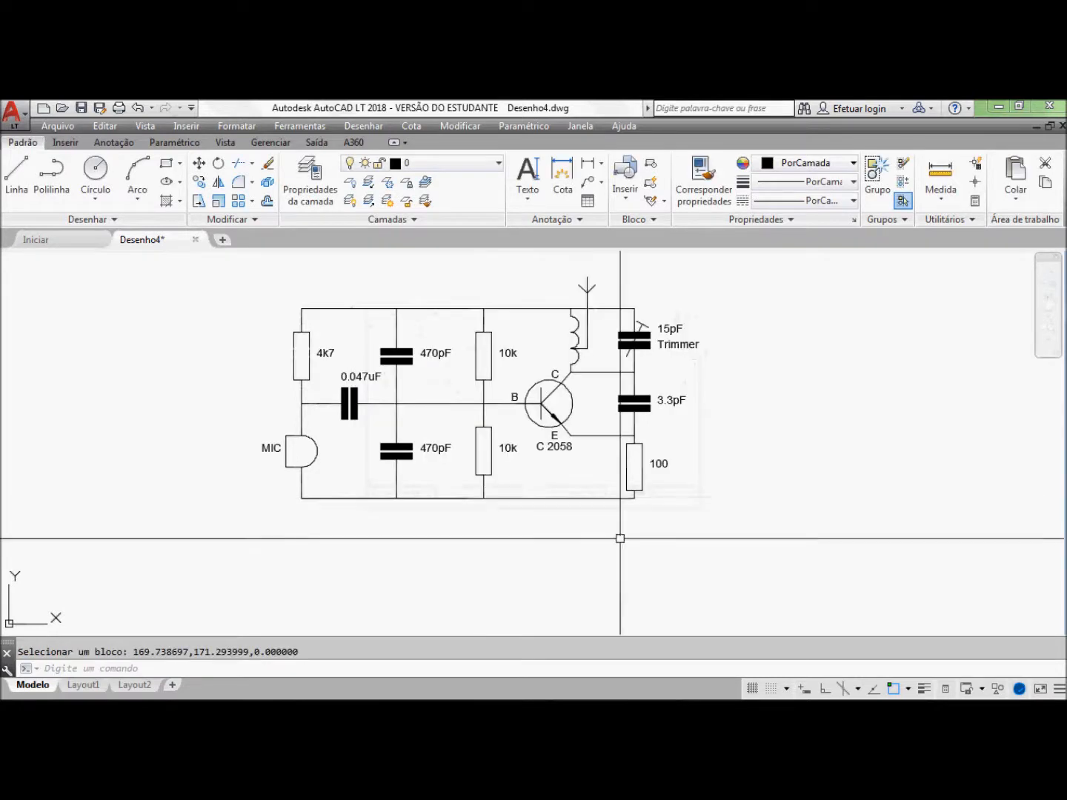